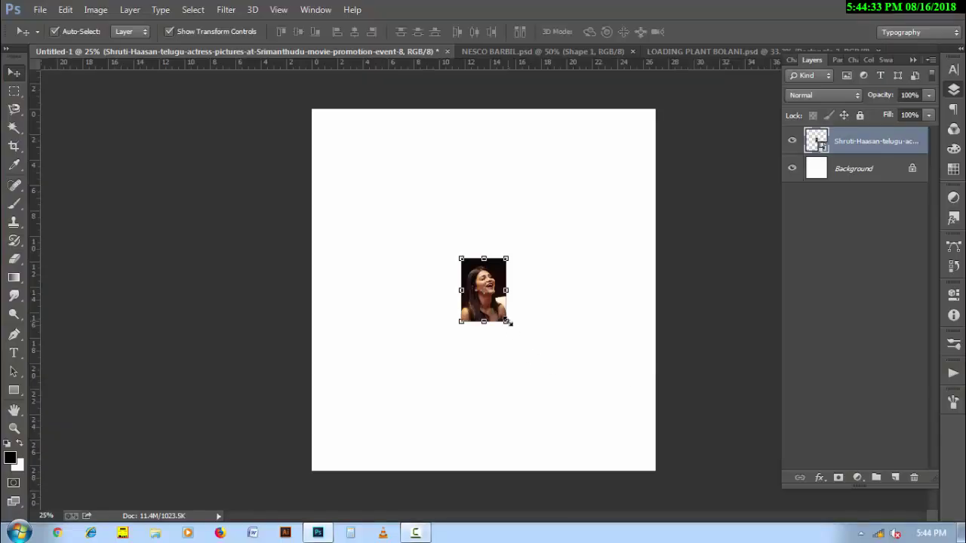
Step: Scale the portrait photo up to about 570% so it fills the canvas height
{"action": "left_click_drag", "start_coordinate": [509, 323], "coordinate": [603, 477]}
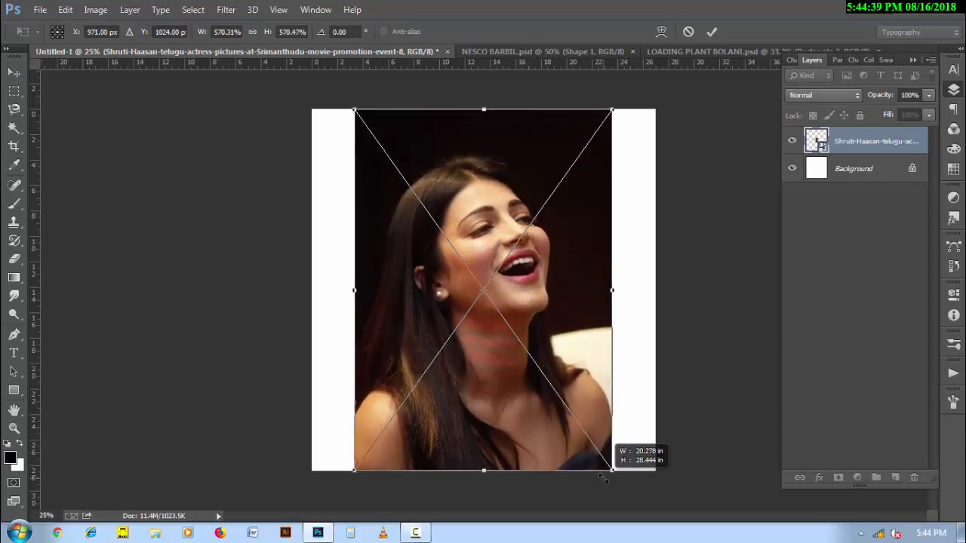
{"action": "left_click", "coordinate": [712, 32]}
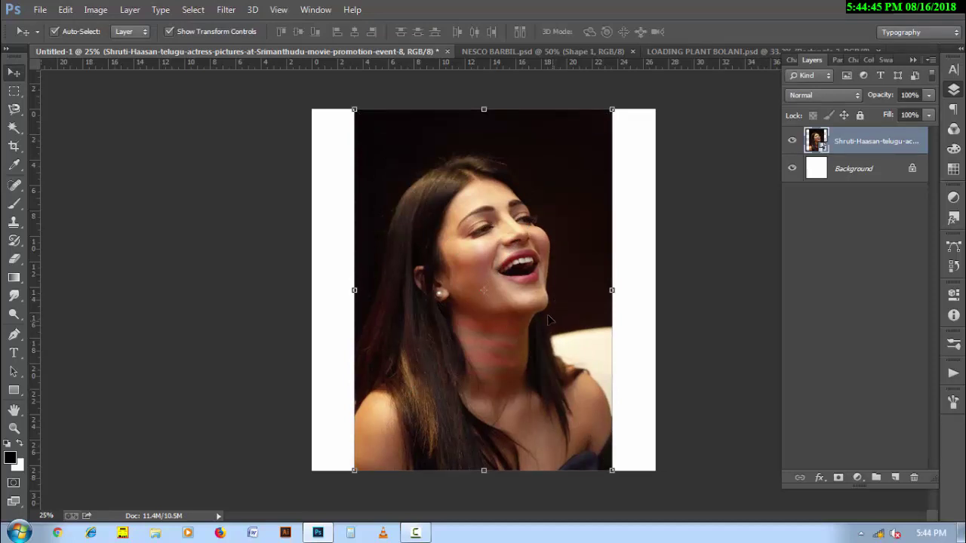
Step: Apply Shadows/Highlights to the portrait with a 35% shadows amount
{"action": "left_click", "coordinate": [96, 12]}
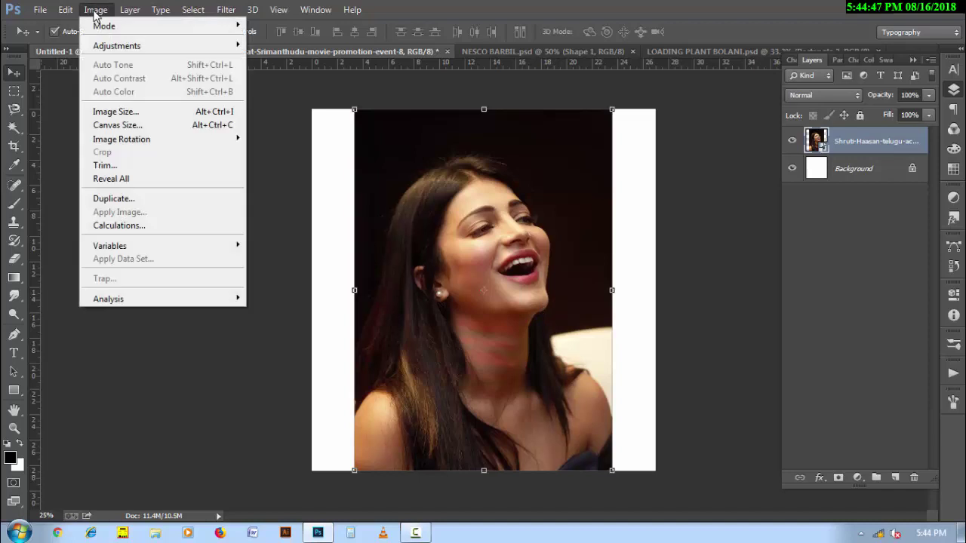
{"action": "mouse_move", "coordinate": [117, 45]}
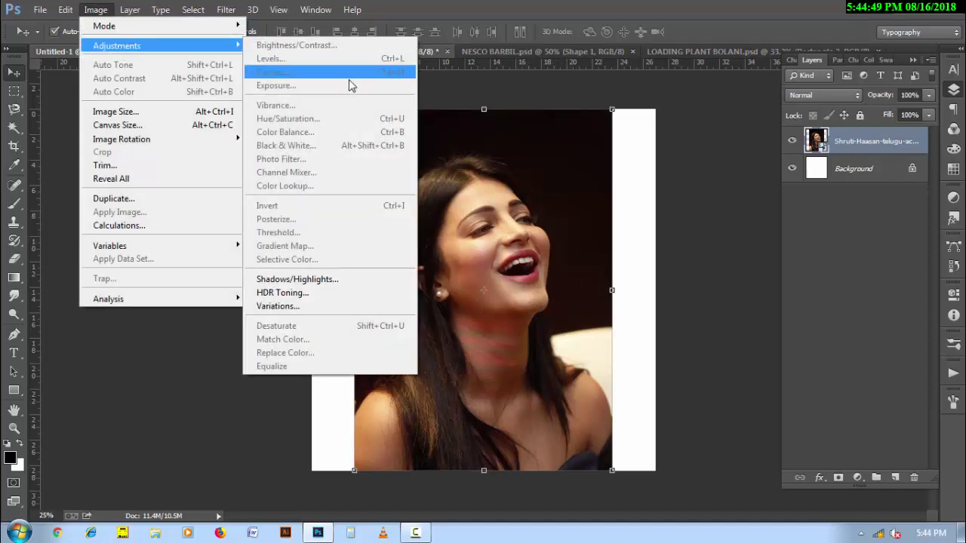
{"action": "left_click", "coordinate": [361, 282]}
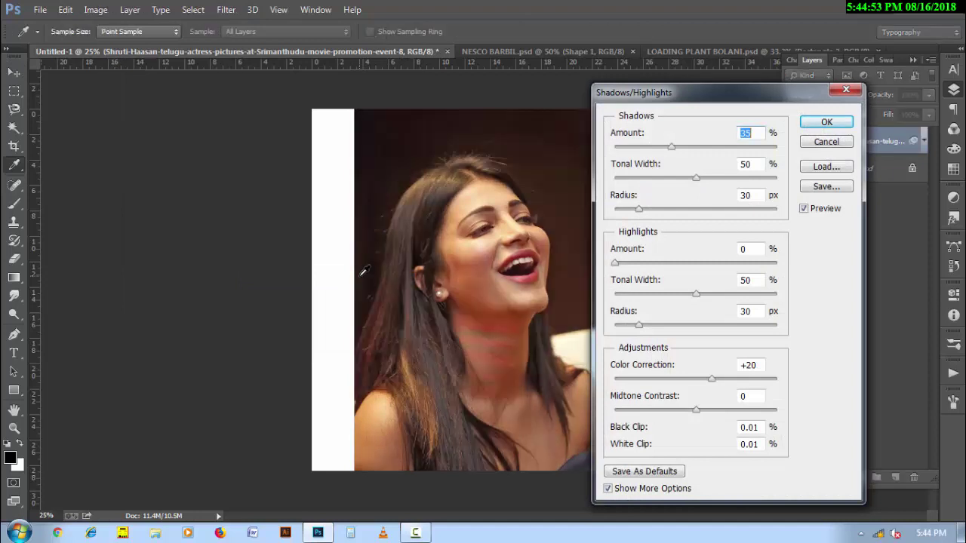
{"action": "left_click", "coordinate": [823, 123]}
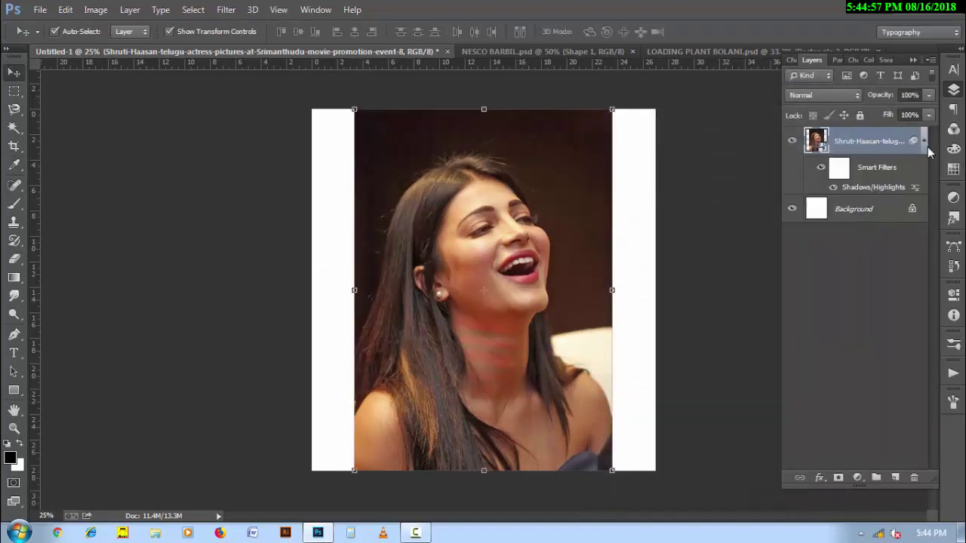
Step: Rasterize the portrait layer into plain pixels
{"action": "left_click", "coordinate": [924, 142]}
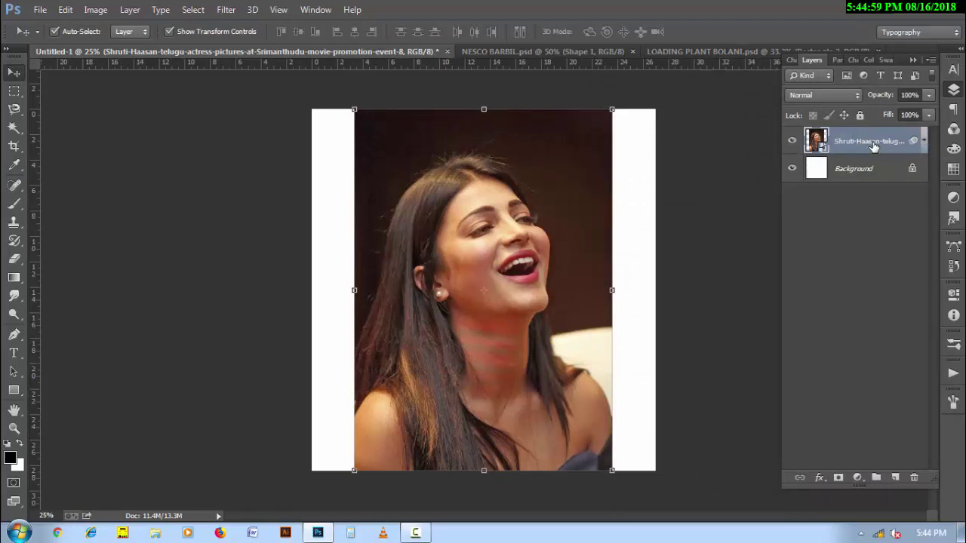
{"action": "right_click", "coordinate": [874, 145]}
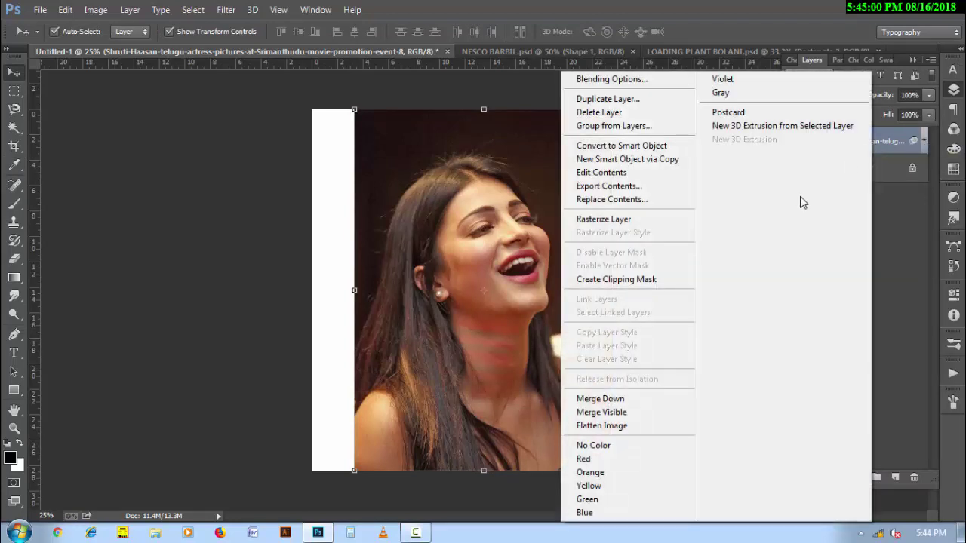
{"action": "left_click", "coordinate": [649, 220]}
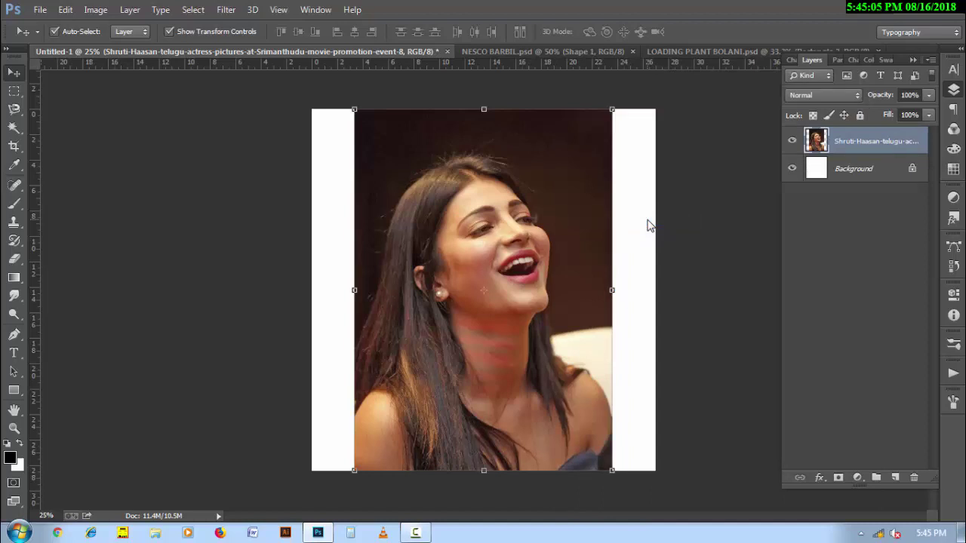
Step: Apply Nik Sharpener Pro 3 RAW Presharpener as a new layer above the portrait
{"action": "left_click", "coordinate": [225, 10]}
{"action": "mouse_move", "coordinate": [252, 320]}
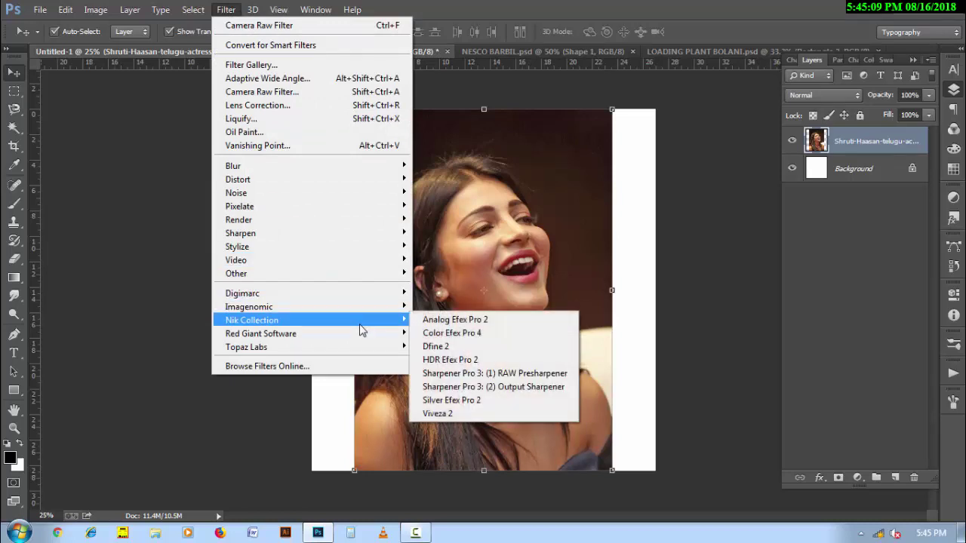
{"action": "left_click", "coordinate": [545, 374]}
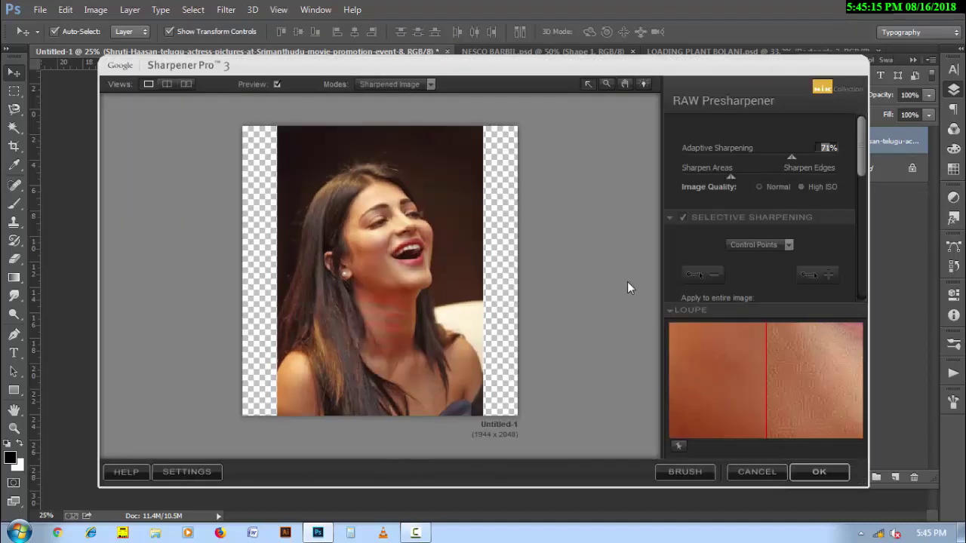
{"action": "left_click", "coordinate": [821, 472]}
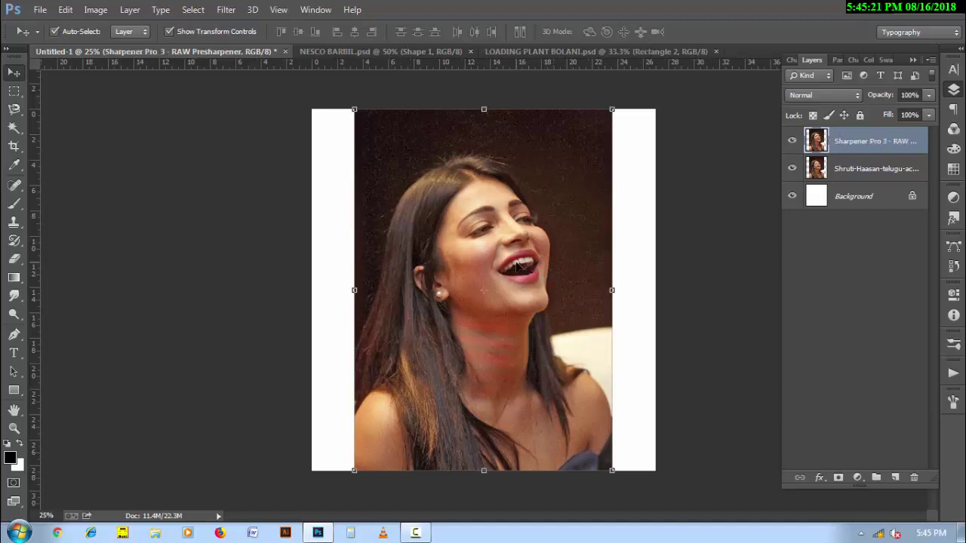
Step: Zoom in on the face and toggle the sharpened layer off and on to compare
{"action": "scroll", "coordinate": [532, 273], "scroll_direction": "up", "scroll_amount": 2}
{"action": "scroll", "coordinate": [557, 299], "scroll_direction": "up", "scroll_amount": 1}
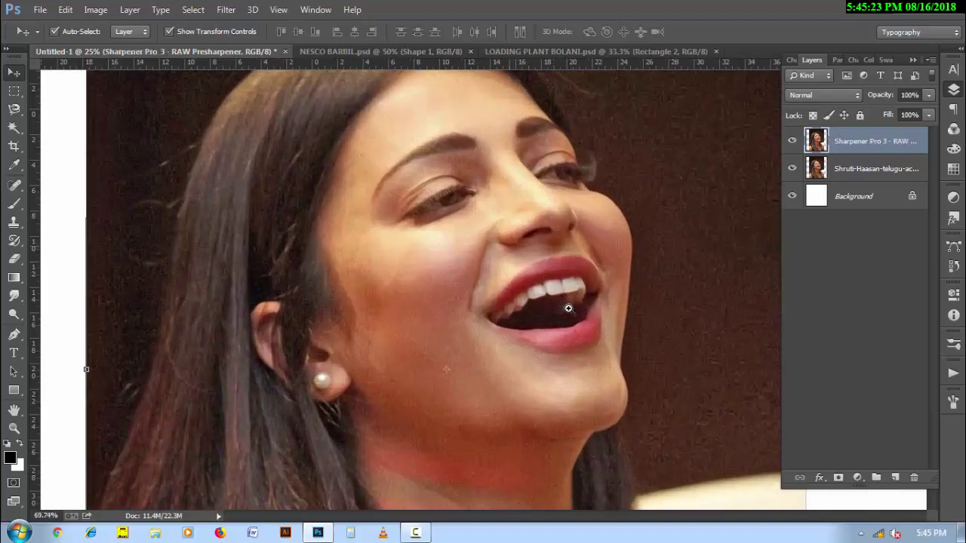
{"action": "scroll", "coordinate": [566, 309], "scroll_direction": "up", "scroll_amount": 1}
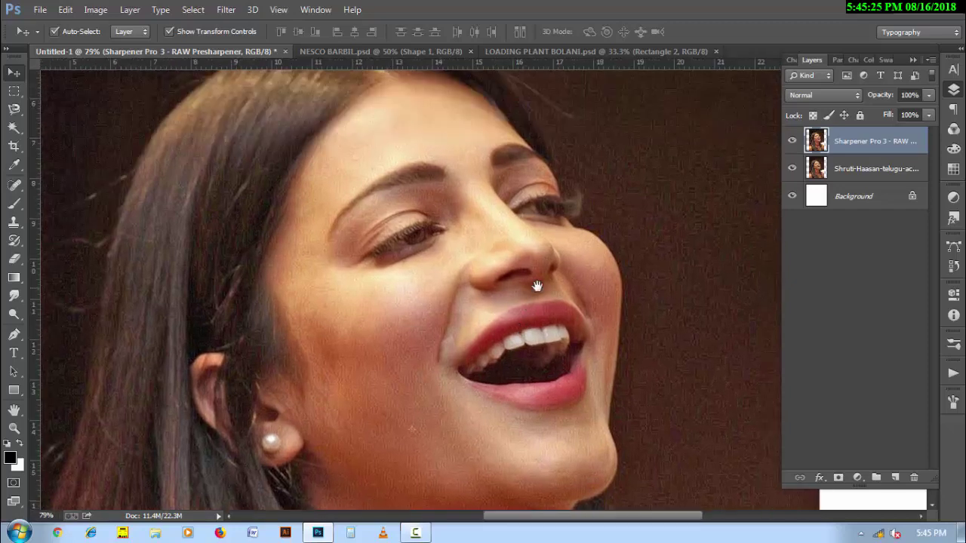
{"action": "left_click", "coordinate": [792, 144]}
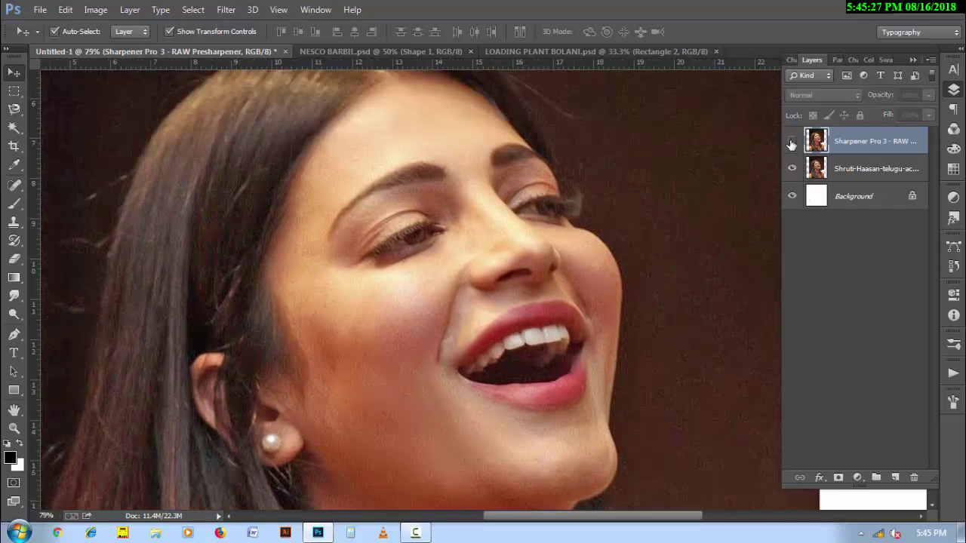
{"action": "left_click", "coordinate": [792, 144]}
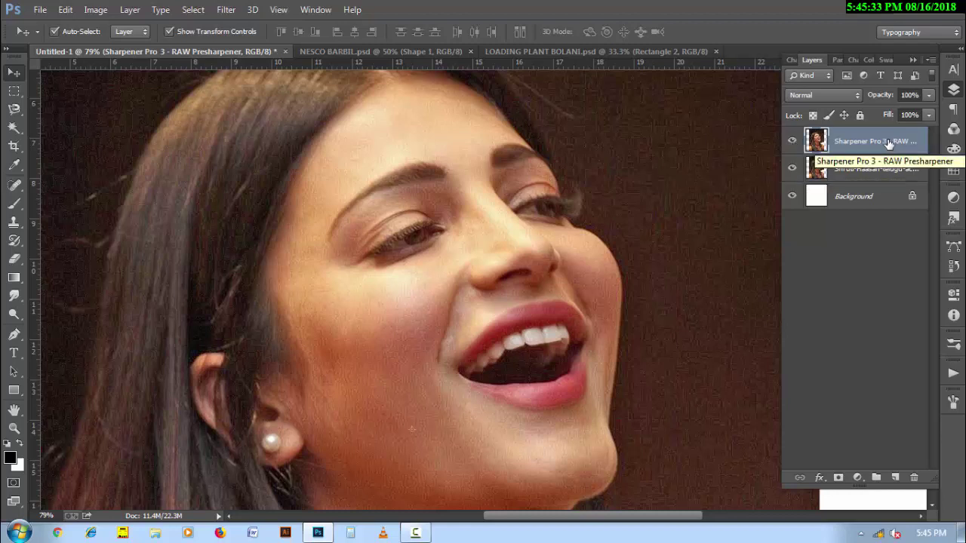
{"action": "left_click", "coordinate": [629, 284], "text": "alt"}
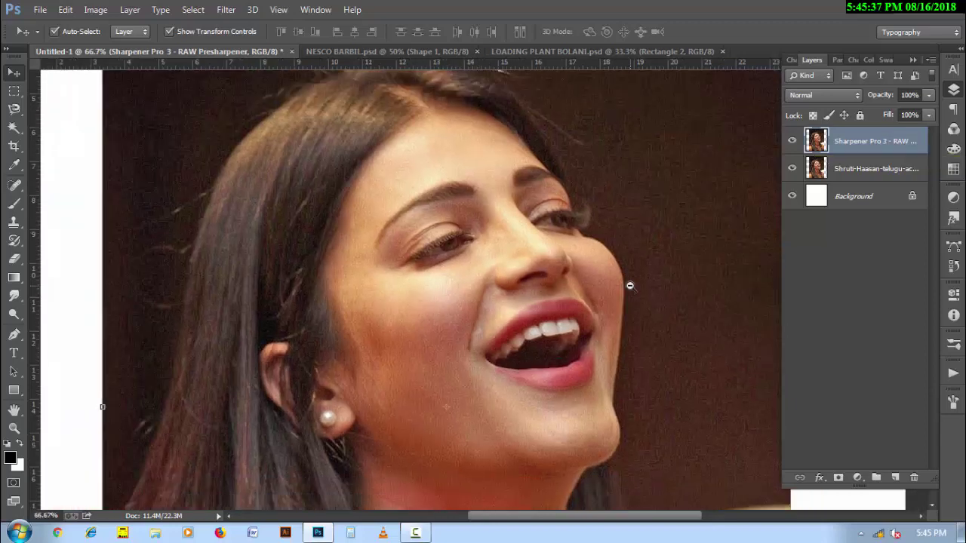
Step: Apply Nik Viveza 2 as a new layer with Saturation 10% and Structure 60%
{"action": "left_click", "coordinate": [226, 11]}
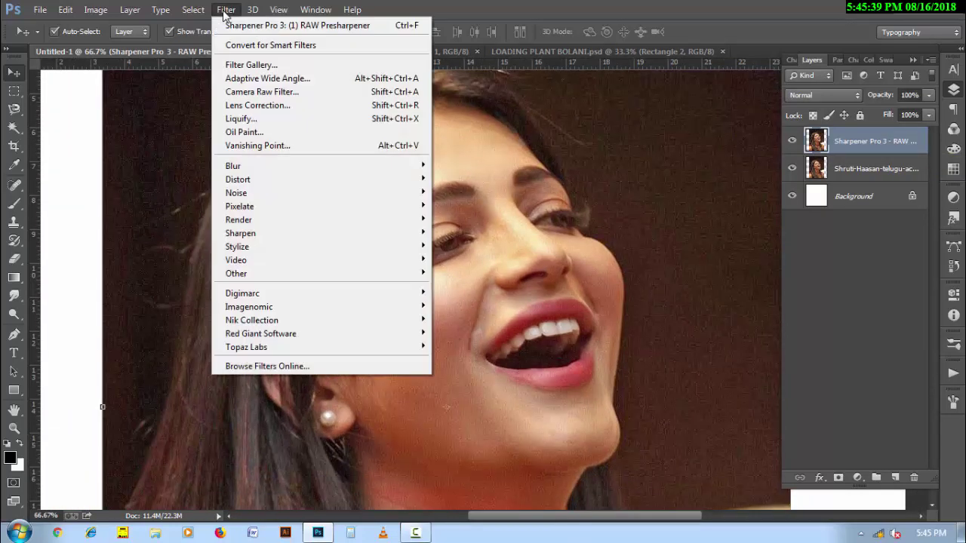
{"action": "mouse_move", "coordinate": [251, 320]}
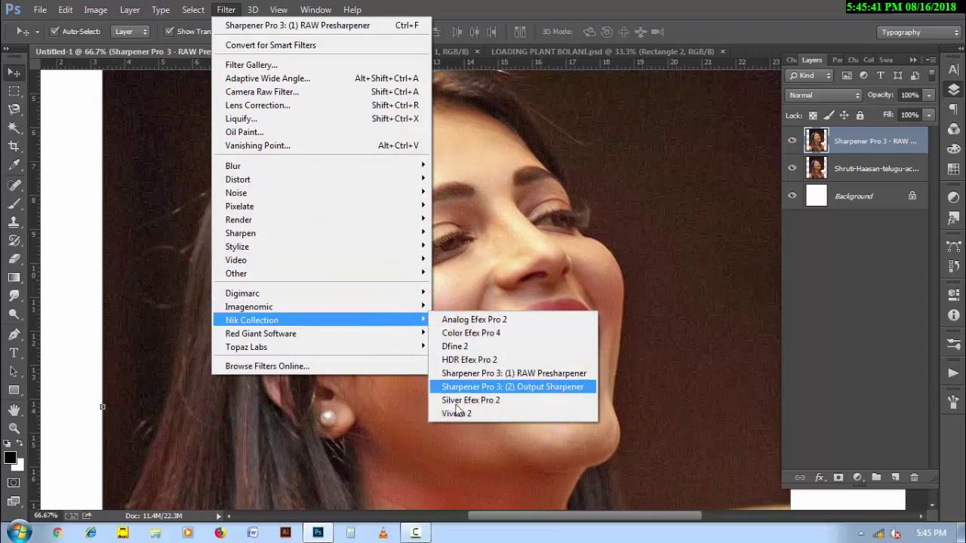
{"action": "left_click", "coordinate": [458, 414]}
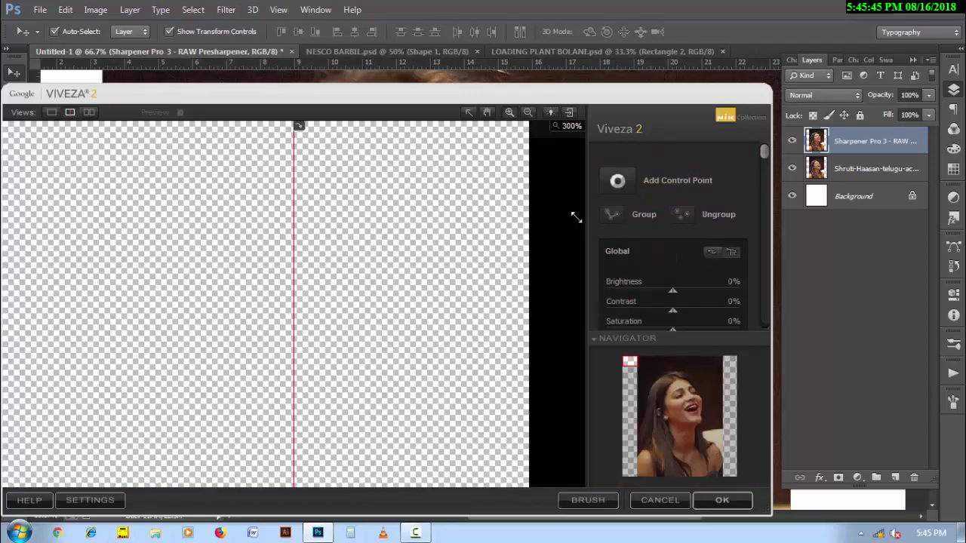
{"action": "left_click_drag", "start_coordinate": [765, 160], "coordinate": [766, 177]}
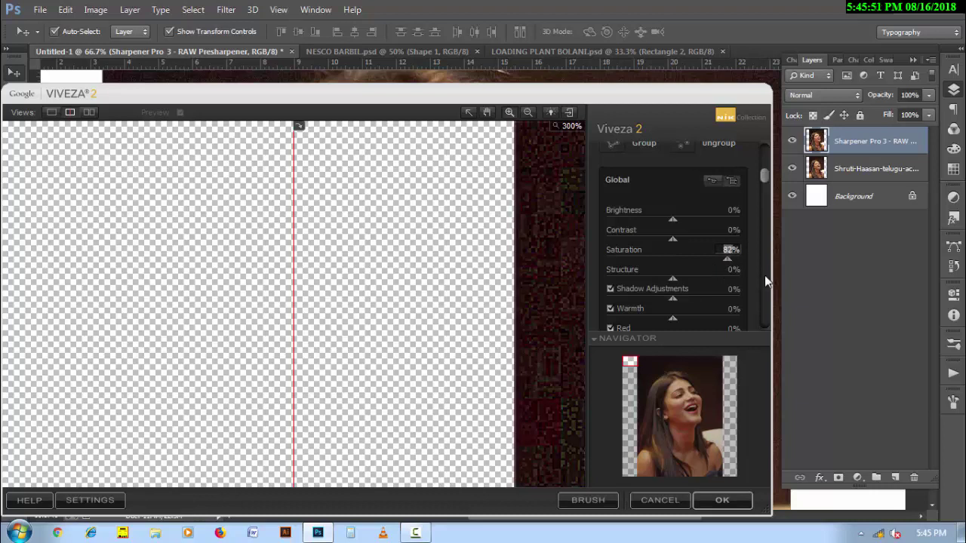
{"action": "type", "text": "10"}
{"action": "type", "text": "60"}
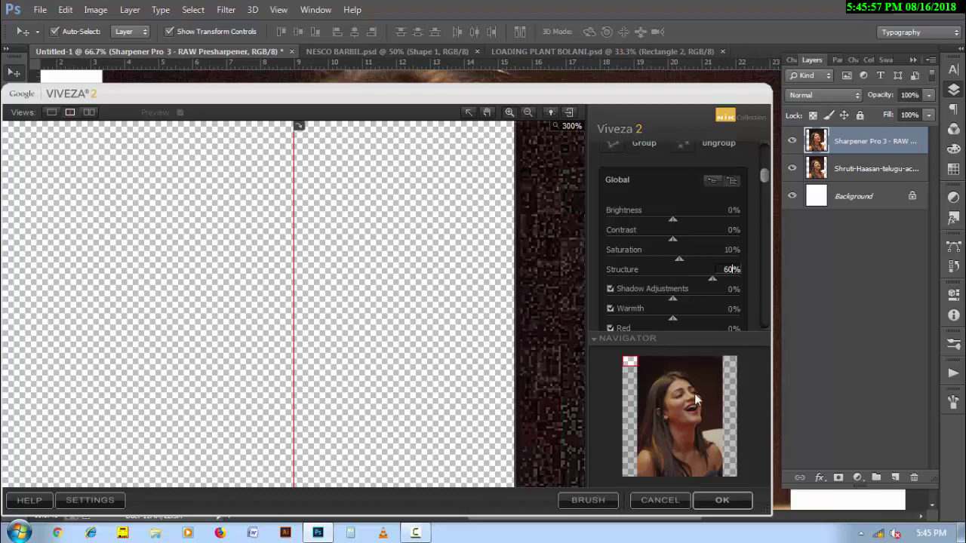
{"action": "left_click", "coordinate": [714, 502]}
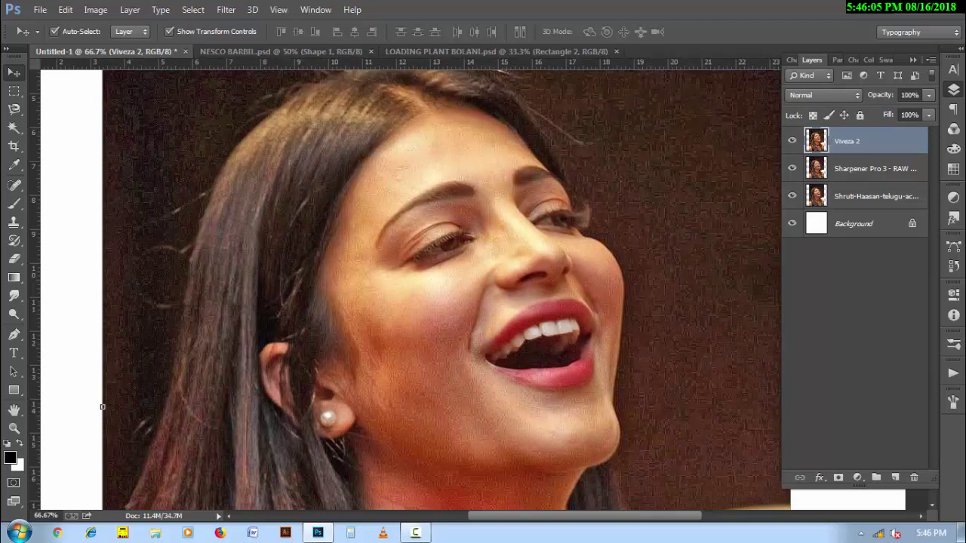
Step: Group the three portrait layers into Group 1
{"action": "key", "text": "ctrl+minus"}
{"action": "key", "text": "ctrl+minus"}
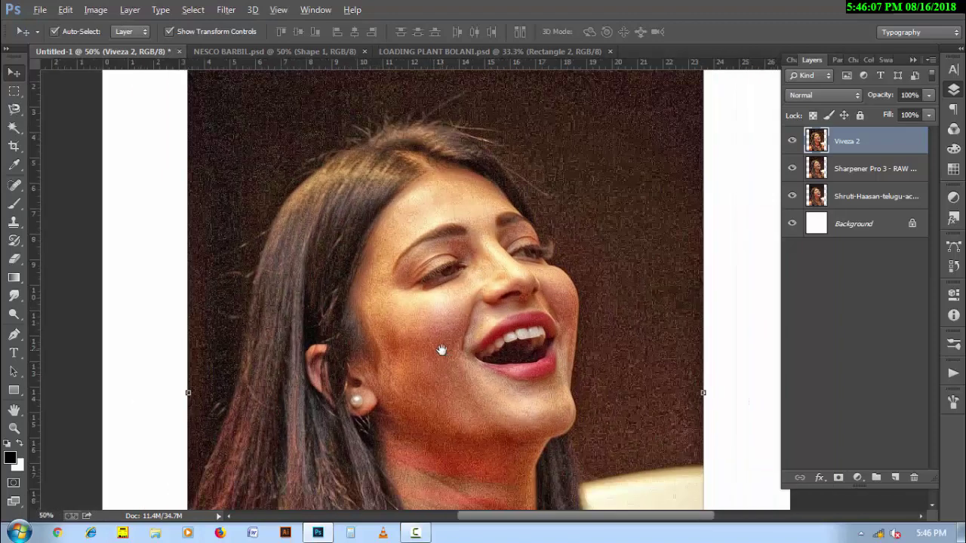
{"action": "key", "text": "ctrl+minus"}
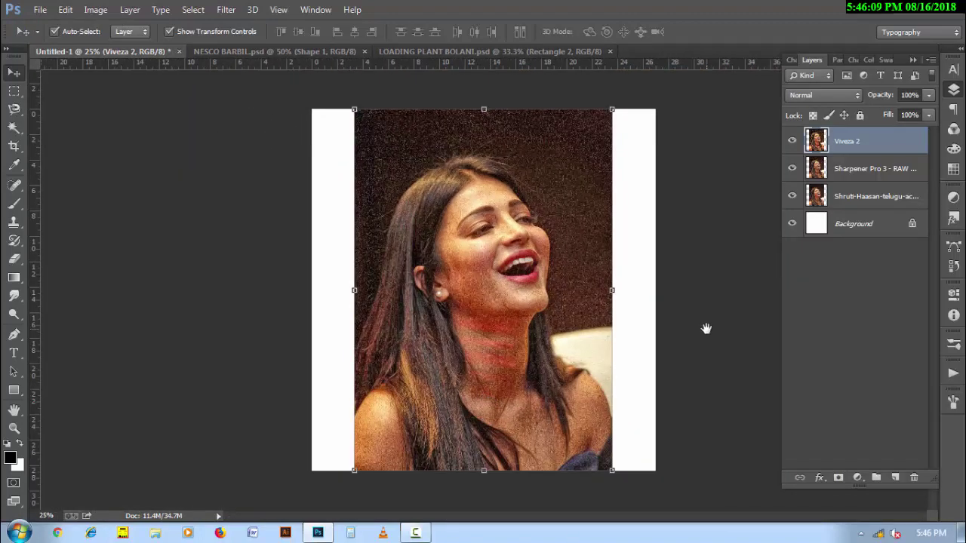
{"action": "left_click", "coordinate": [853, 197], "text": "shift"}
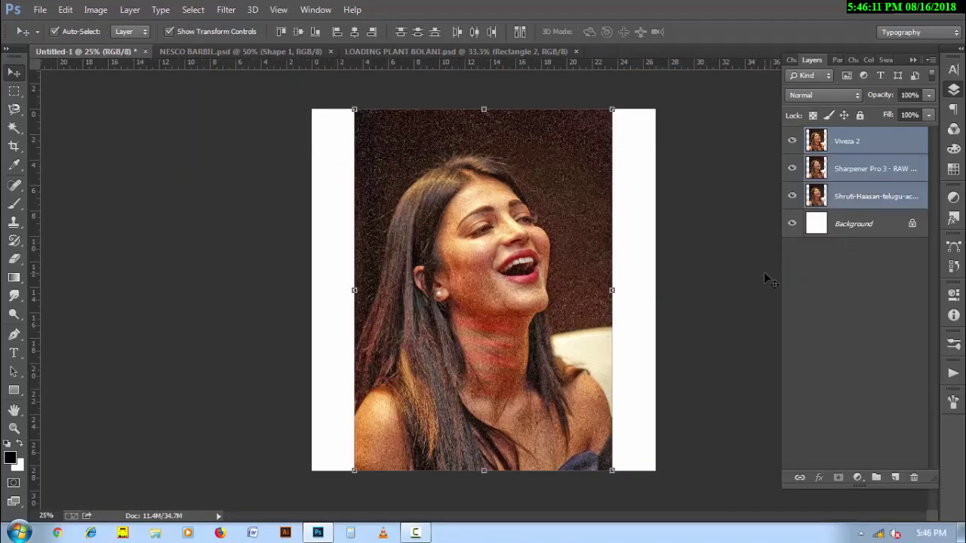
{"action": "key", "text": "ctrl+g"}
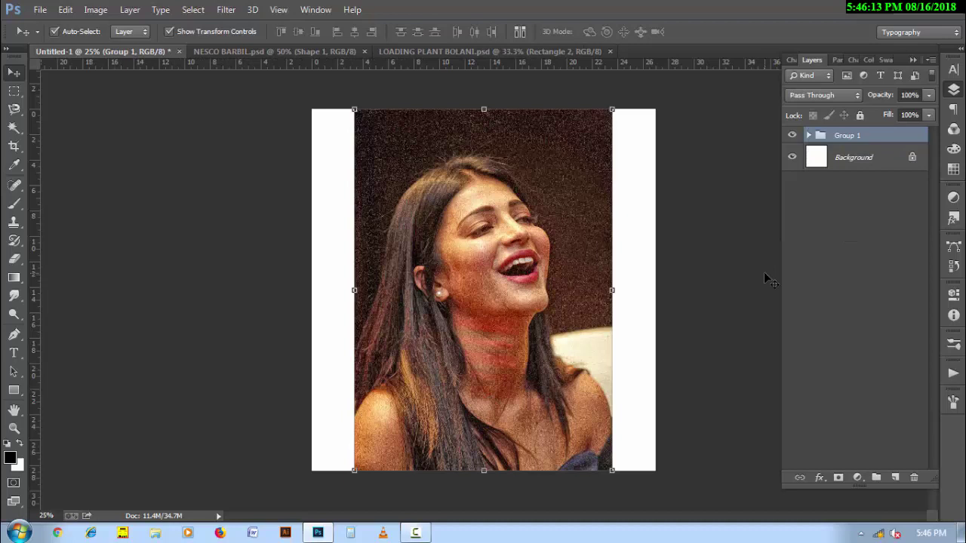
Step: Duplicate Group 1 and flatten the copy into one pixel layer via Smart Object and Rasterize
{"action": "left_click_drag", "start_coordinate": [844, 149], "coordinate": [895, 478]}
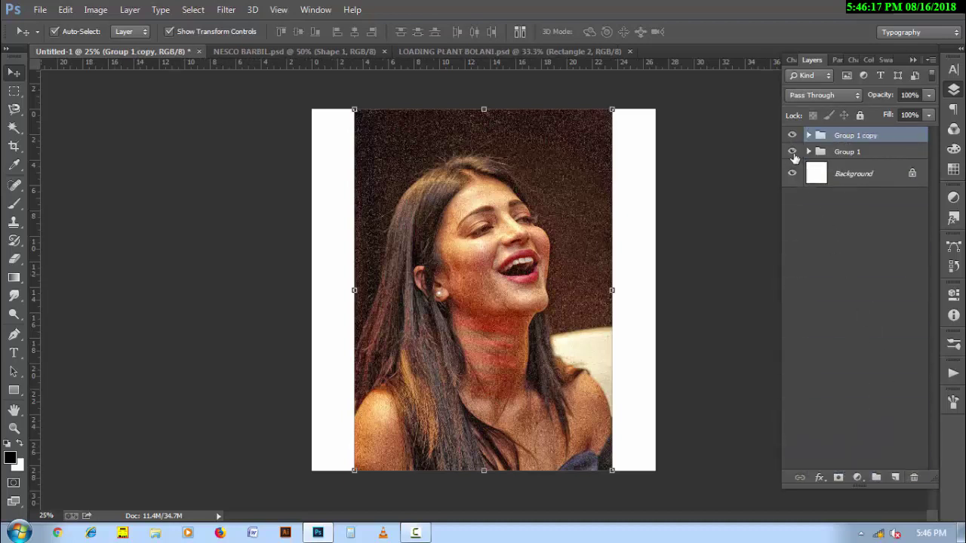
{"action": "right_click", "coordinate": [826, 137]}
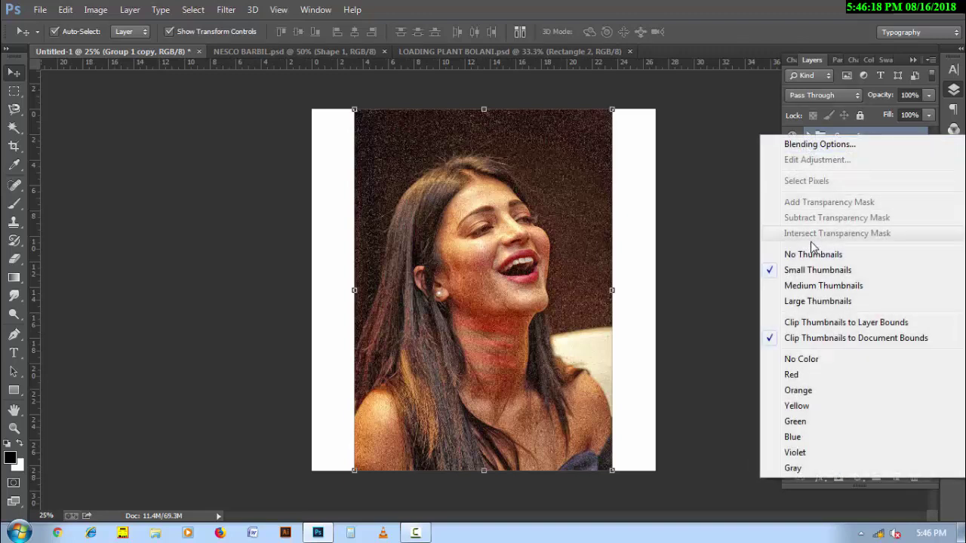
{"action": "left_click", "coordinate": [883, 135]}
{"action": "right_click", "coordinate": [880, 139]}
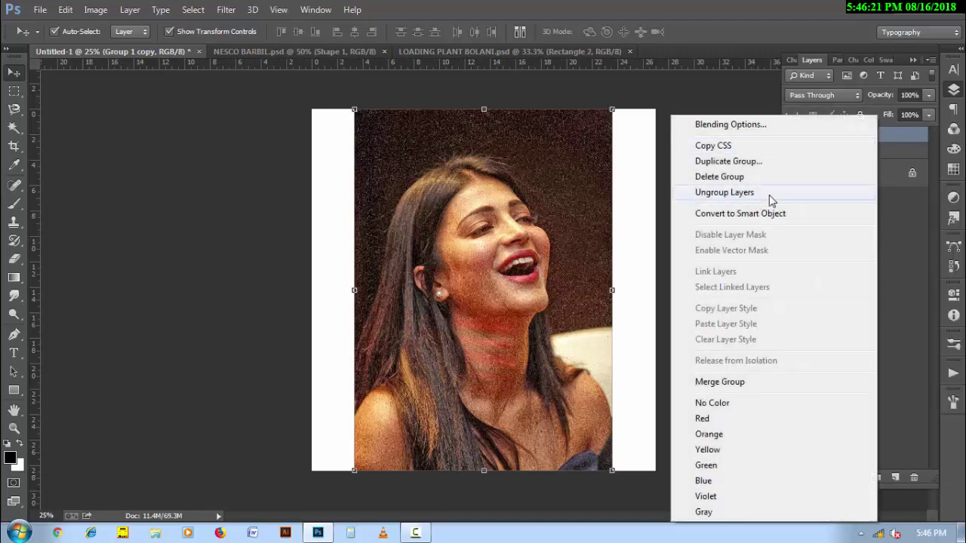
{"action": "left_click", "coordinate": [751, 213]}
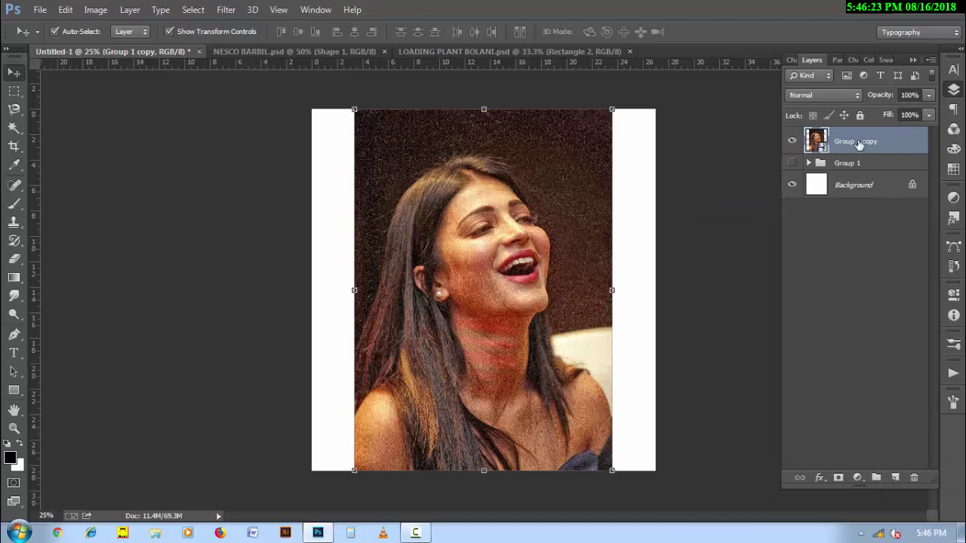
{"action": "right_click", "coordinate": [861, 144]}
{"action": "left_click", "coordinate": [631, 218]}
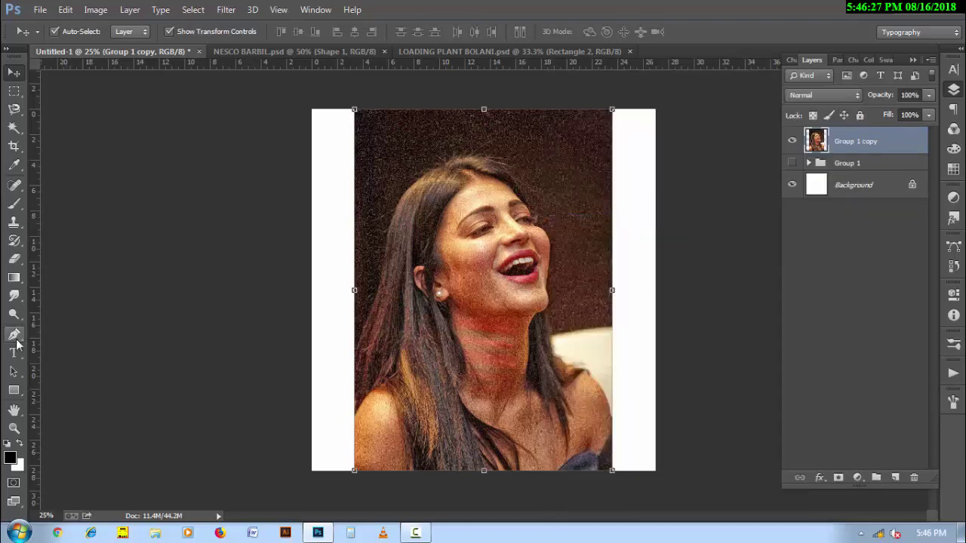
Step: Start a Pen path at the outer hair edge and trace it up the side of the hair
{"action": "left_click", "coordinate": [14, 335]}
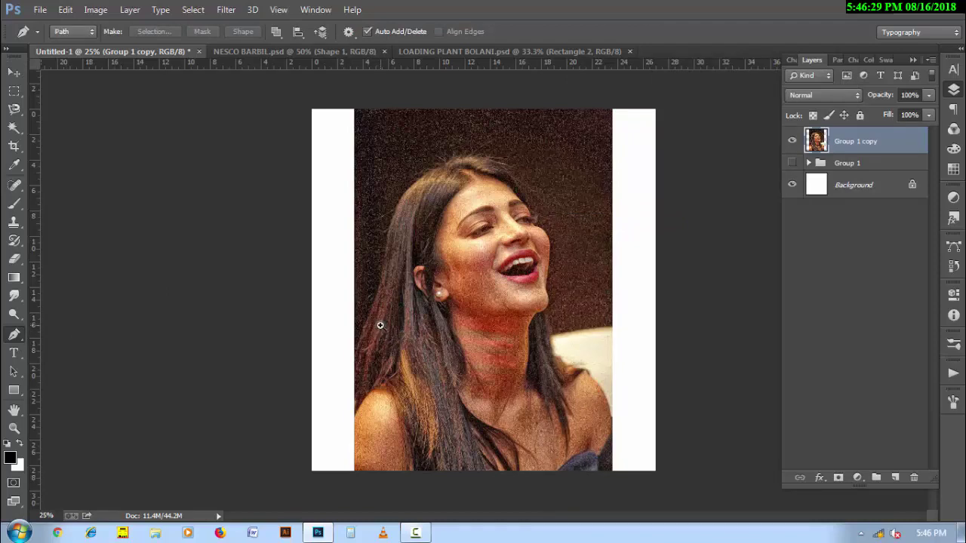
{"action": "scroll", "coordinate": [377, 332], "scroll_direction": "up", "scroll_amount": 2}
{"action": "scroll", "coordinate": [363, 343], "scroll_direction": "up", "scroll_amount": 1}
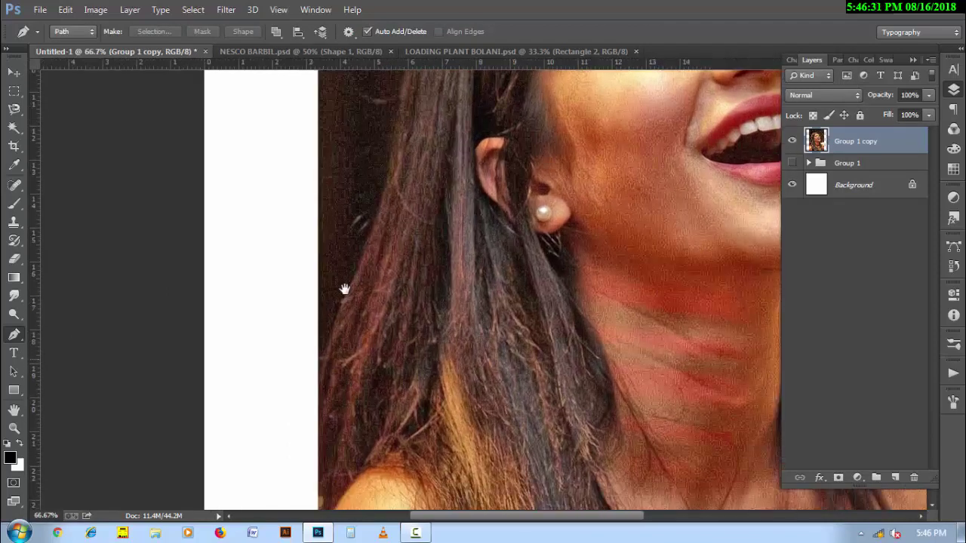
{"action": "scroll", "coordinate": [332, 332], "scroll_direction": "down", "scroll_amount": 2}
{"action": "left_click", "coordinate": [305, 363]}
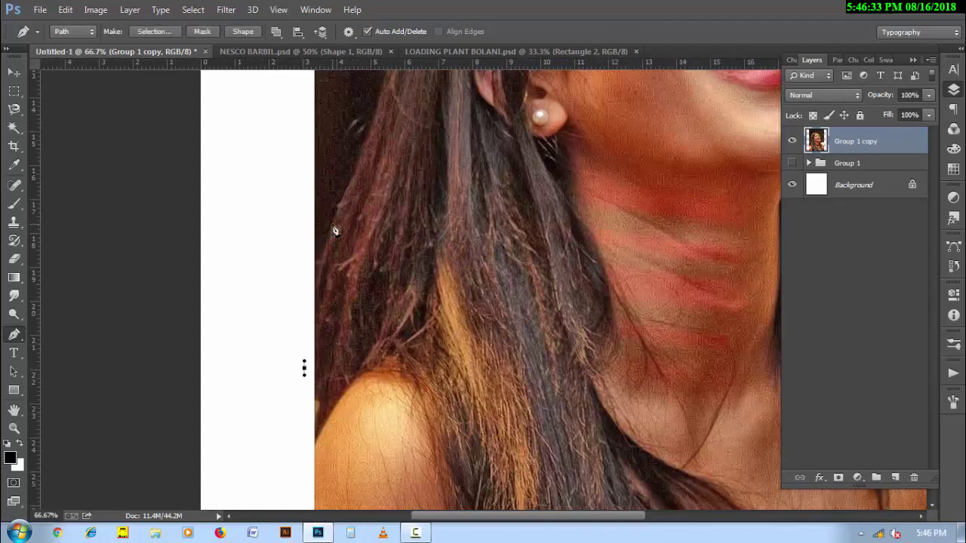
{"action": "left_click_drag", "start_coordinate": [333, 222], "coordinate": [346, 193]}
{"action": "left_click_drag", "start_coordinate": [397, 165], "coordinate": [359, 251]}
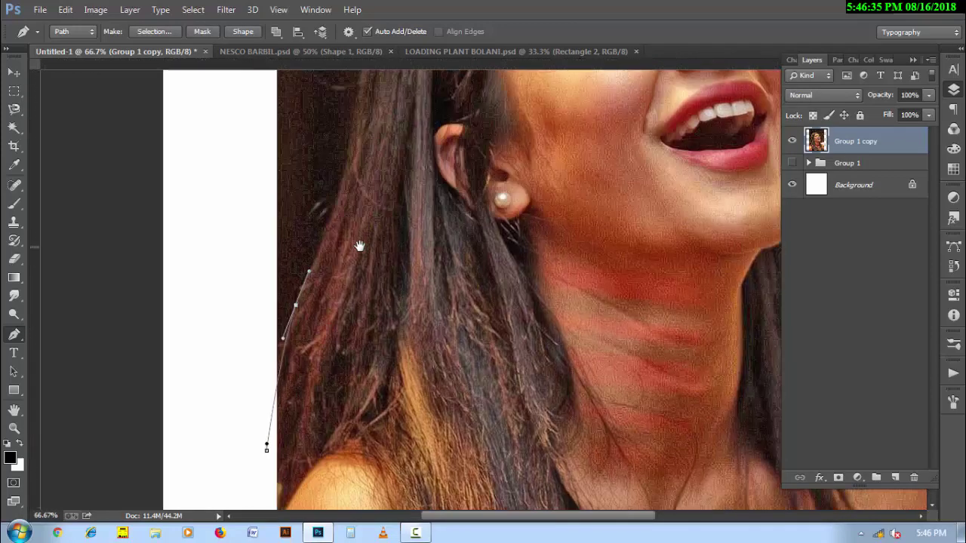
{"action": "left_click", "coordinate": [352, 157]}
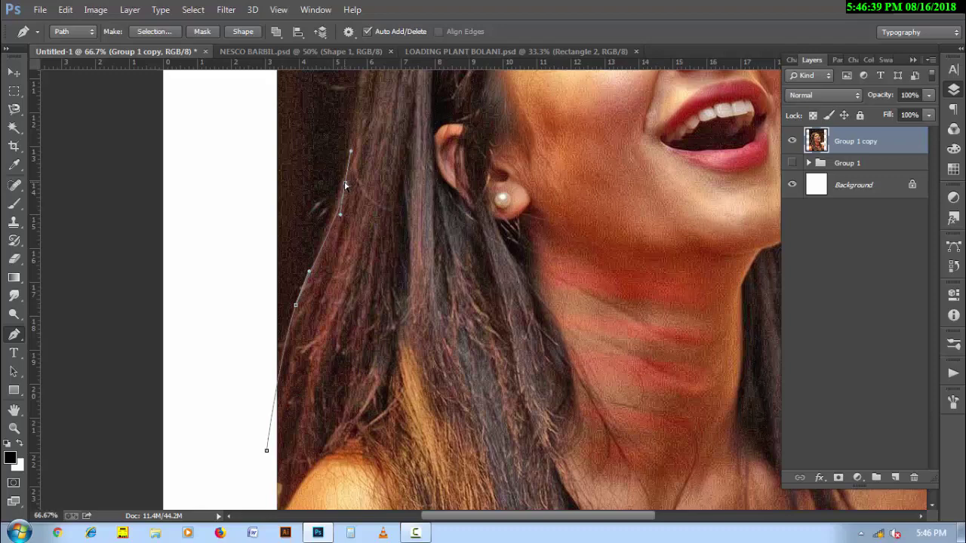
{"action": "left_click_drag", "start_coordinate": [389, 138], "coordinate": [340, 275]}
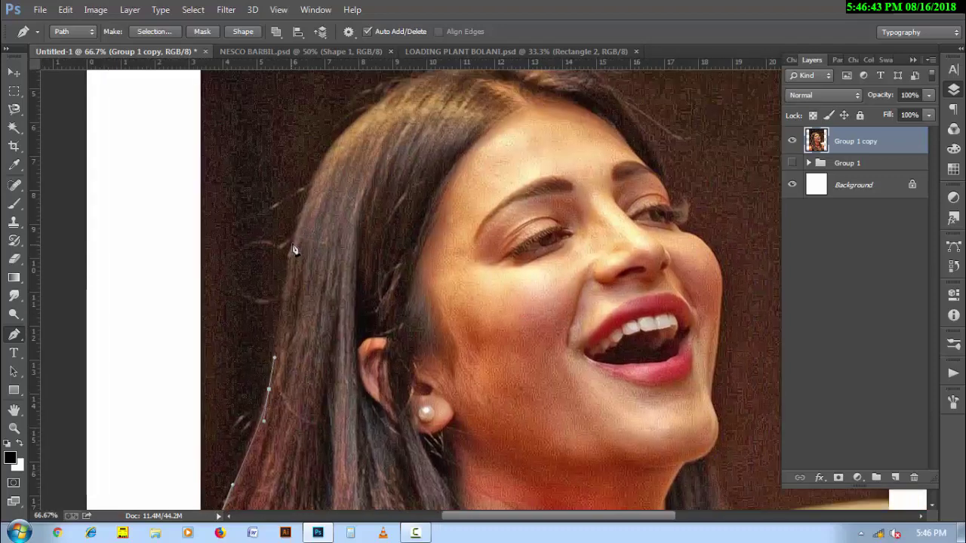
{"action": "left_click", "coordinate": [282, 278]}
{"action": "left_click", "coordinate": [291, 244]}
{"action": "left_click", "coordinate": [302, 213]}
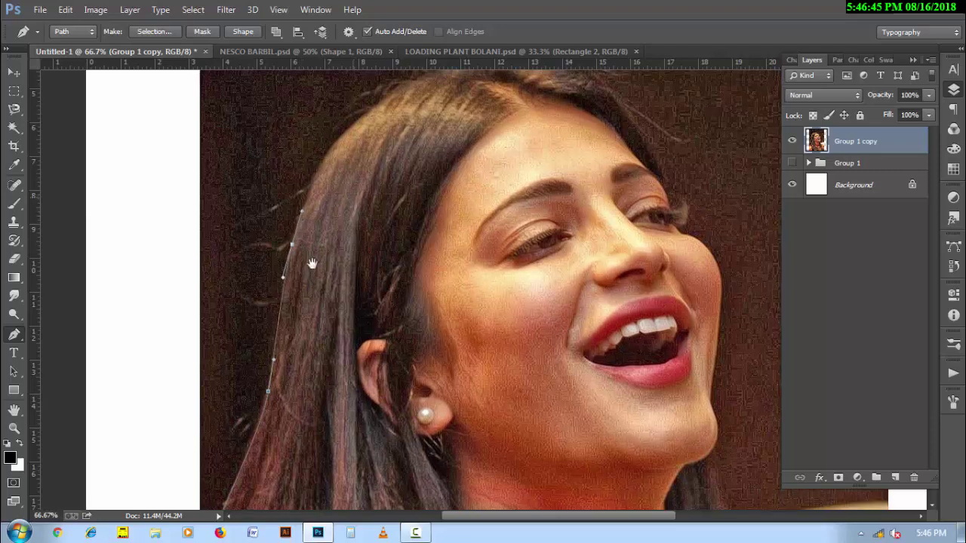
{"action": "left_click_drag", "start_coordinate": [312, 264], "coordinate": [297, 287]}
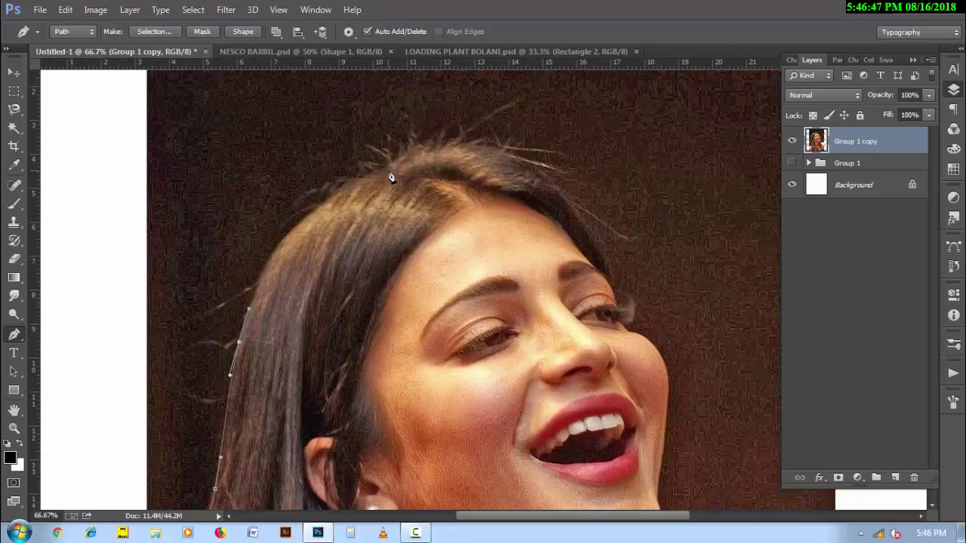
Step: Continue the path over the crown and down the face, around the eye at 200% zoom
{"action": "left_click_drag", "start_coordinate": [386, 169], "coordinate": [514, 125]}
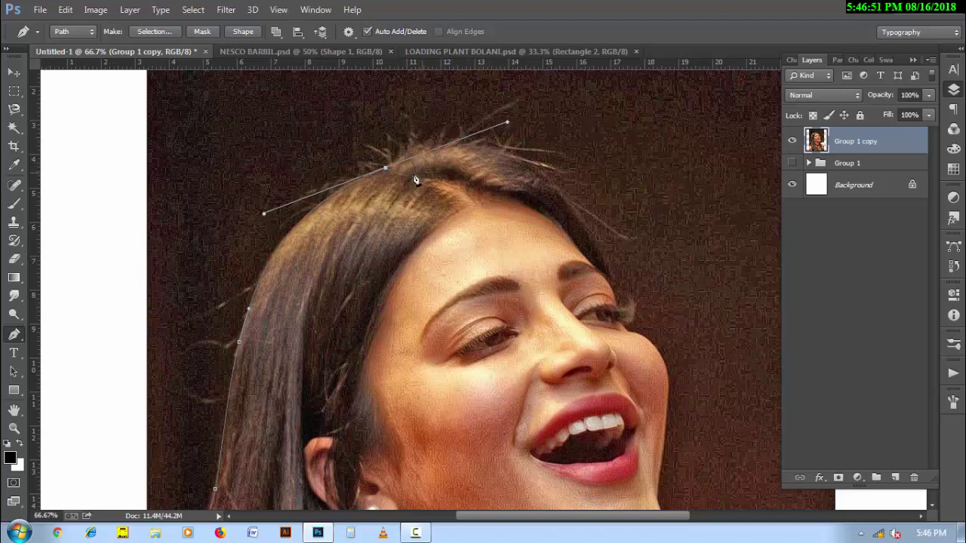
{"action": "left_click", "coordinate": [386, 170], "text": "alt"}
{"action": "left_click_drag", "start_coordinate": [515, 154], "coordinate": [574, 192]}
{"action": "left_click_drag", "start_coordinate": [581, 281], "coordinate": [504, 250]}
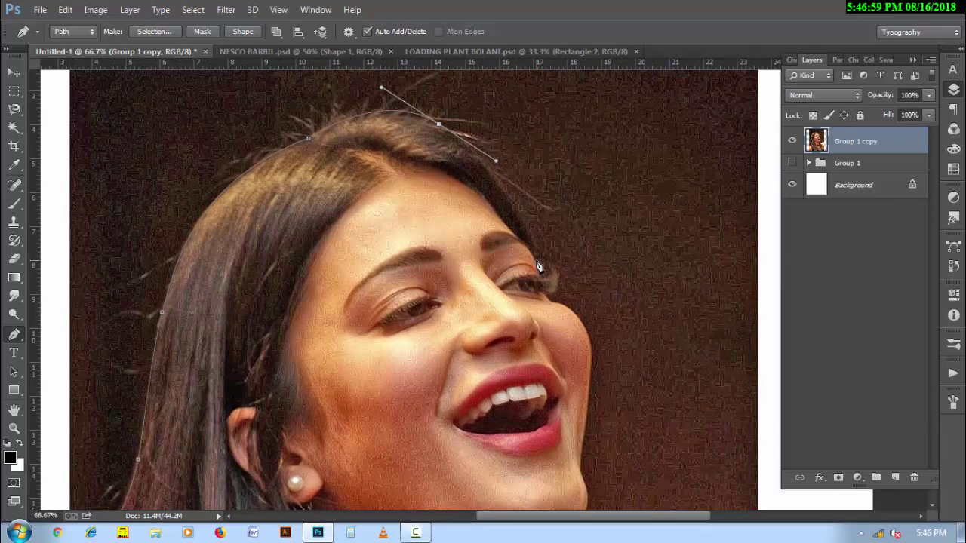
{"action": "left_click_drag", "start_coordinate": [536, 260], "coordinate": [536, 309]}
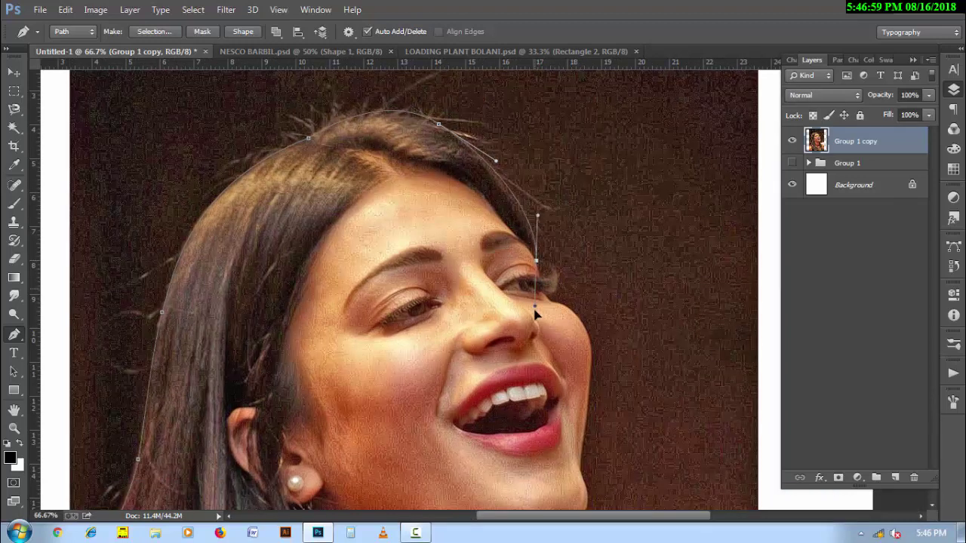
{"action": "left_click", "coordinate": [537, 261], "text": "alt"}
{"action": "left_click", "coordinate": [453, 276], "text": "ctrl"}
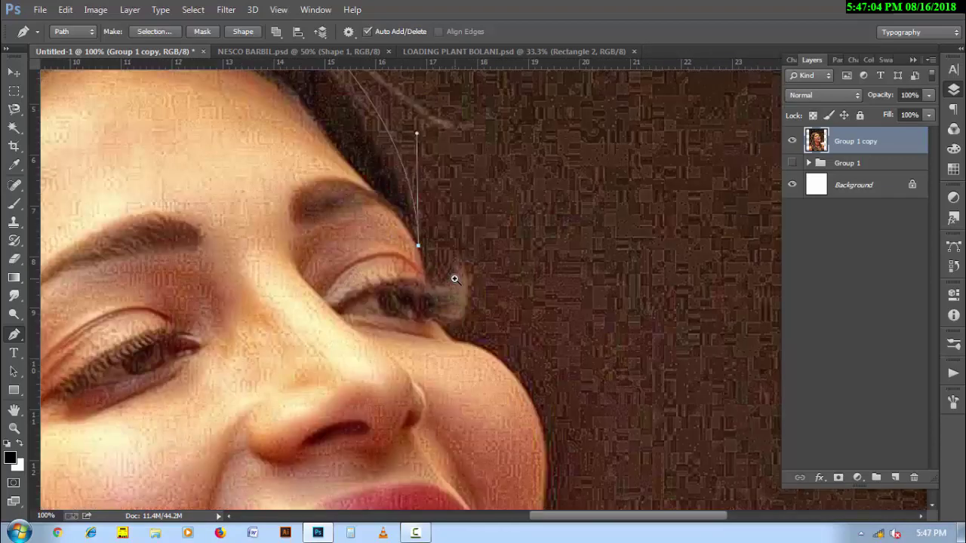
{"action": "left_click", "coordinate": [454, 279], "text": "ctrl"}
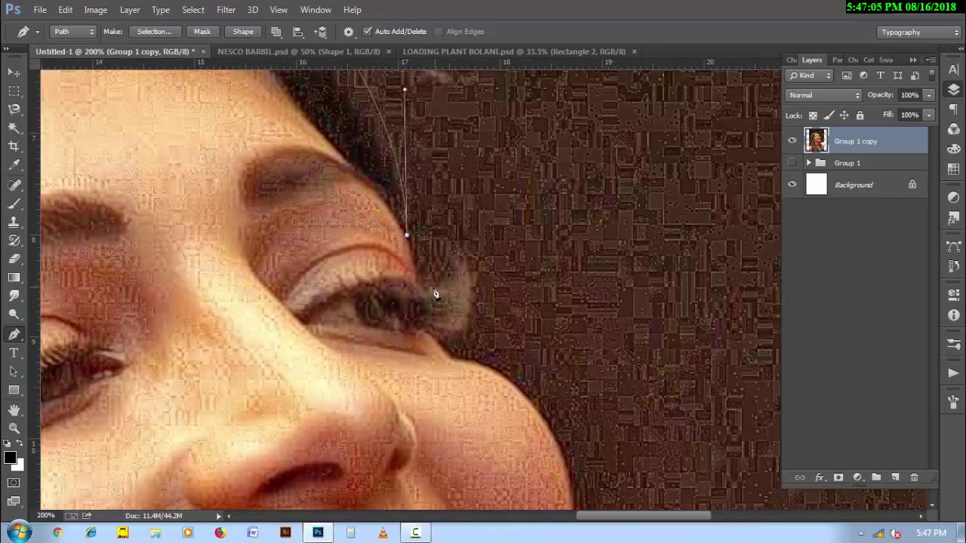
{"action": "left_click_drag", "start_coordinate": [418, 284], "coordinate": [415, 300]}
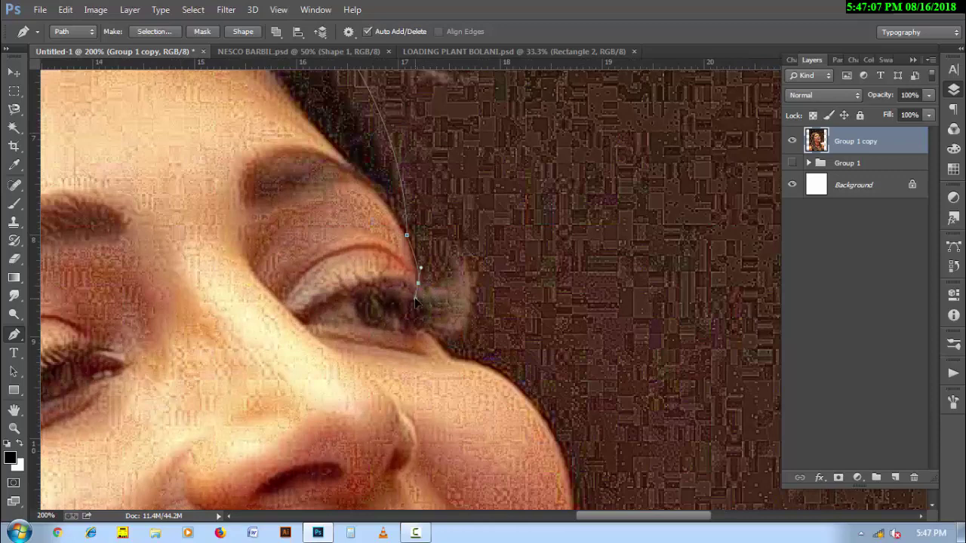
{"action": "left_click_drag", "start_coordinate": [458, 264], "coordinate": [459, 236]}
Step: Trace the path down the cheek contour past the lips to the jaw edge
{"action": "scroll", "coordinate": [500, 233], "scroll_direction": "down", "scroll_amount": 3}
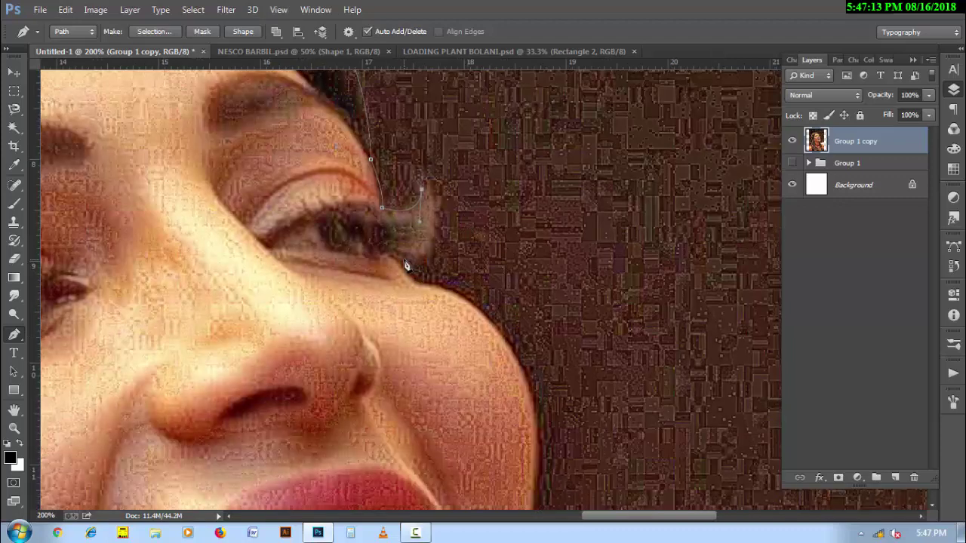
{"action": "left_click_drag", "start_coordinate": [405, 260], "coordinate": [355, 280]}
{"action": "left_click", "coordinate": [404, 262]}
{"action": "left_click", "coordinate": [417, 283]}
{"action": "scroll", "coordinate": [412, 261], "scroll_direction": "down", "scroll_amount": 3}
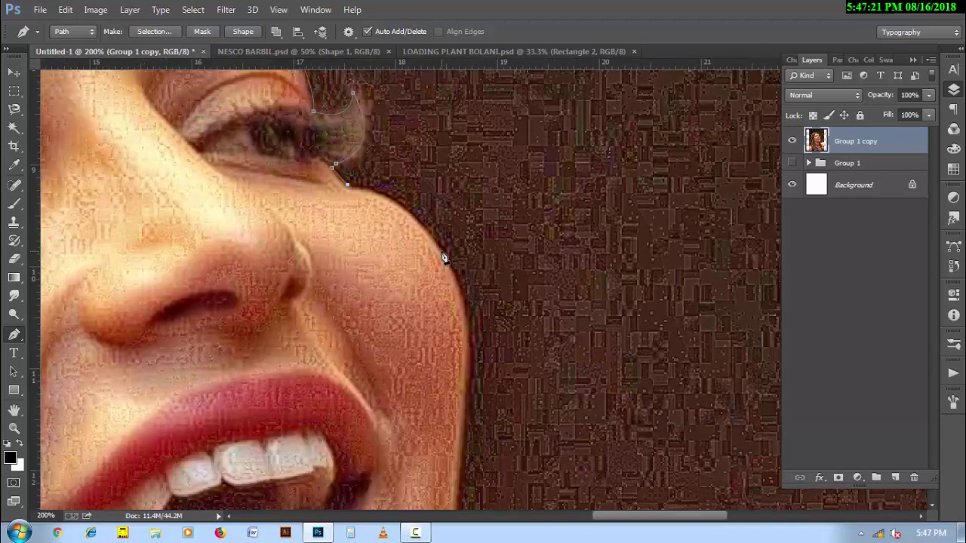
{"action": "left_click_drag", "start_coordinate": [442, 251], "coordinate": [469, 310]}
{"action": "scroll", "coordinate": [469, 332], "scroll_direction": "down", "scroll_amount": 3}
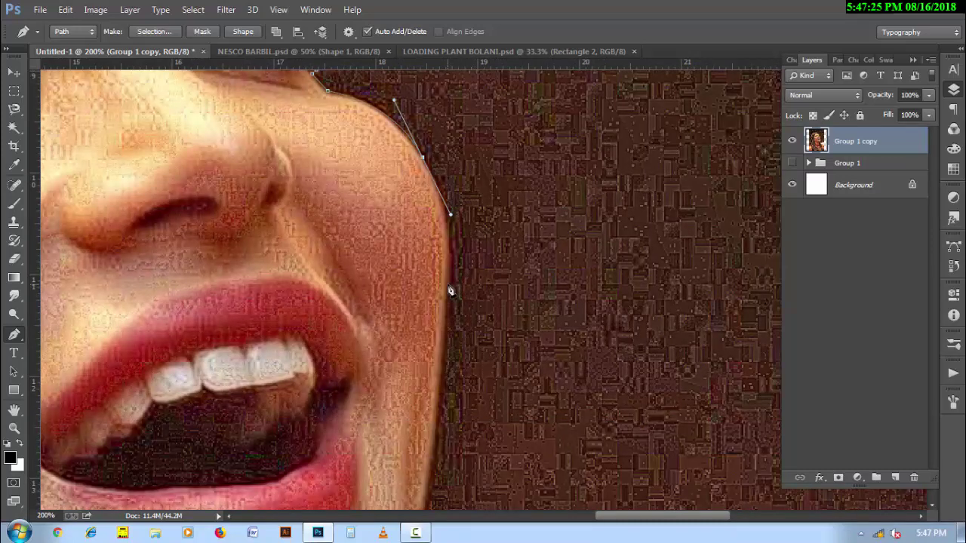
{"action": "left_click_drag", "start_coordinate": [448, 285], "coordinate": [445, 330]}
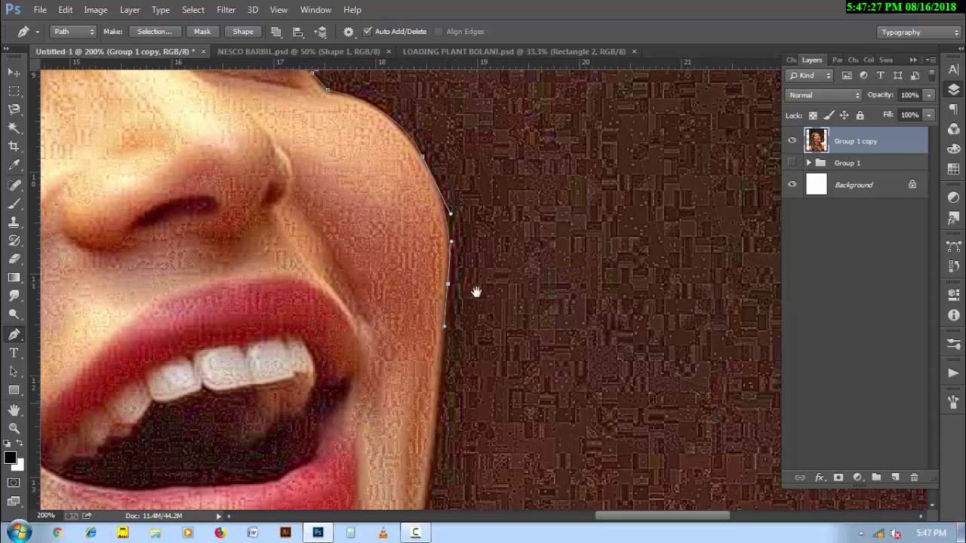
{"action": "scroll", "coordinate": [474, 294], "scroll_direction": "down", "scroll_amount": 3}
{"action": "scroll", "coordinate": [472, 302], "scroll_direction": "down", "scroll_amount": 1}
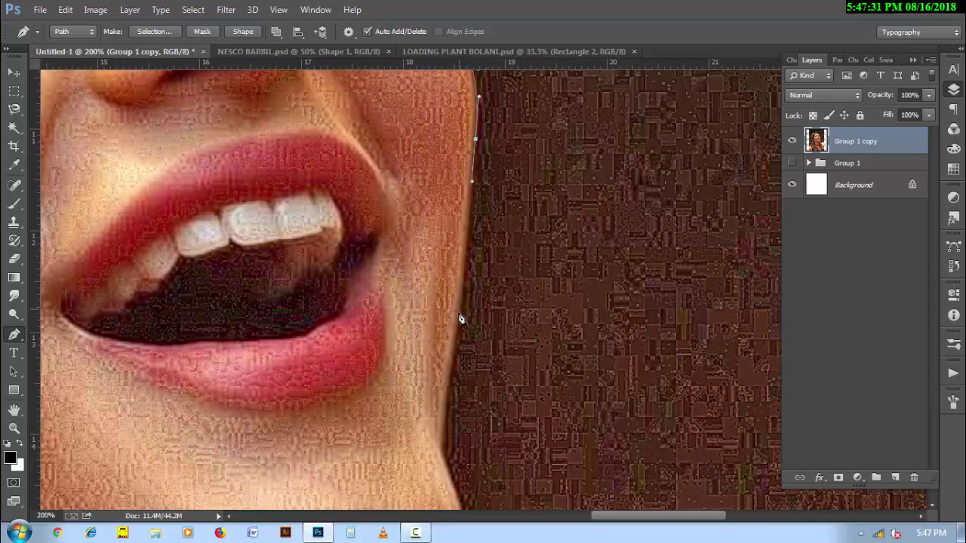
{"action": "left_click_drag", "start_coordinate": [460, 310], "coordinate": [453, 361]}
{"action": "scroll", "coordinate": [471, 380], "scroll_direction": "down", "scroll_amount": 3}
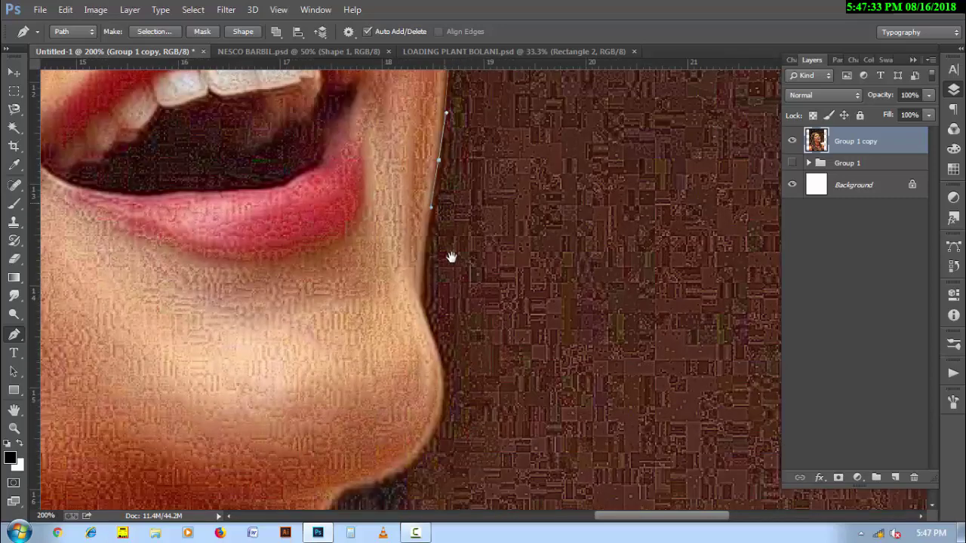
{"action": "left_click_drag", "start_coordinate": [421, 301], "coordinate": [421, 326]}
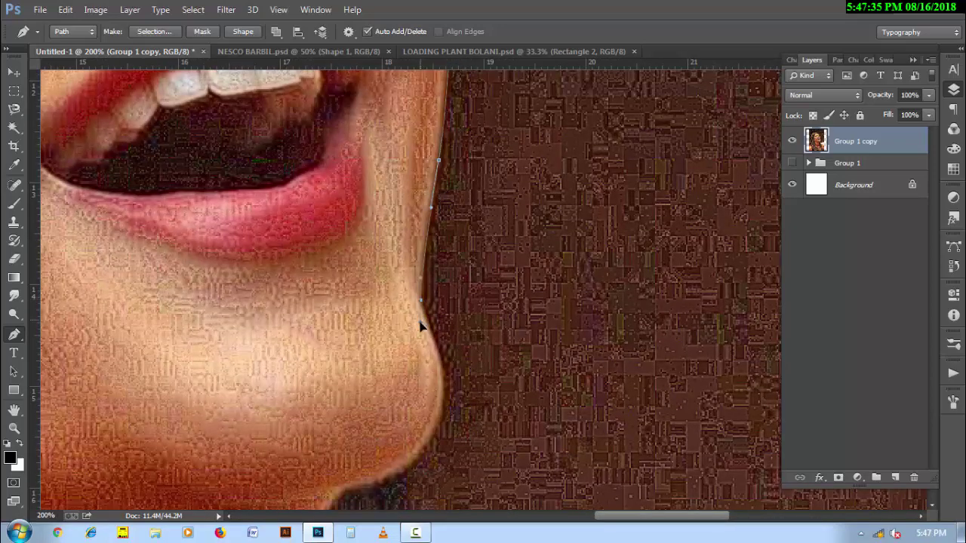
Step: Curve the path under the chin and along the jaw, continuing below it along the hair
{"action": "left_click_drag", "start_coordinate": [468, 363], "coordinate": [473, 186]}
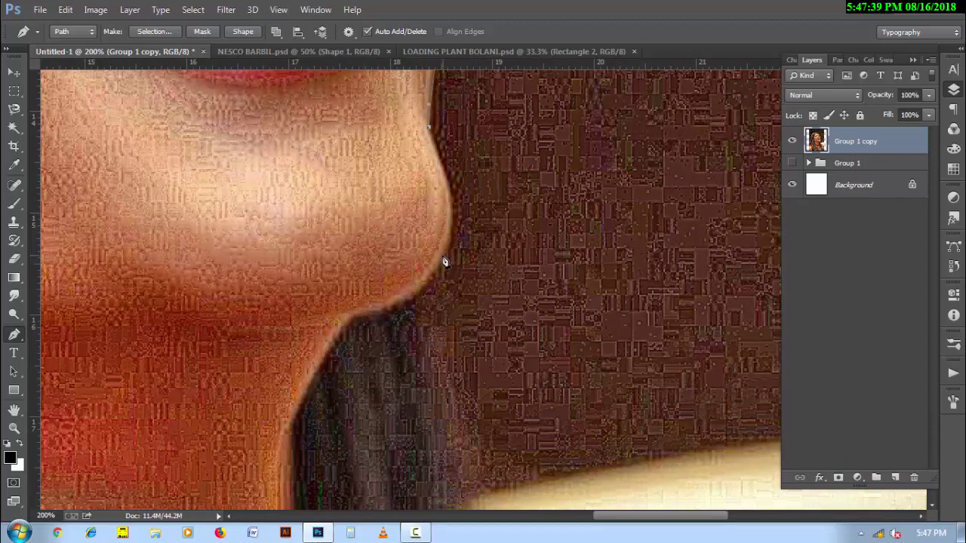
{"action": "left_click_drag", "start_coordinate": [442, 257], "coordinate": [419, 308]}
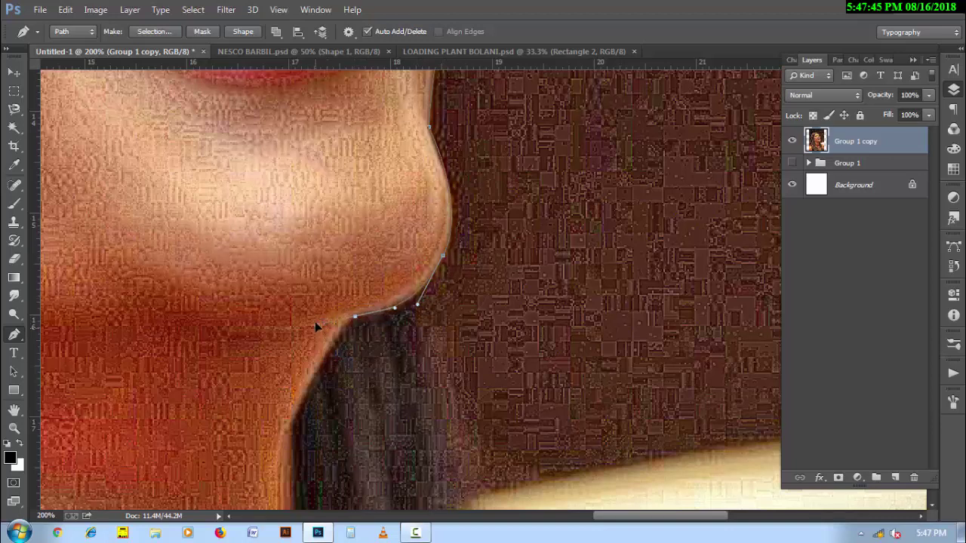
{"action": "left_click_drag", "start_coordinate": [324, 318], "coordinate": [316, 325]}
{"action": "left_click_drag", "start_coordinate": [442, 366], "coordinate": [444, 188]}
{"action": "scroll", "coordinate": [444, 188], "scroll_direction": "down", "scroll_amount": 2}
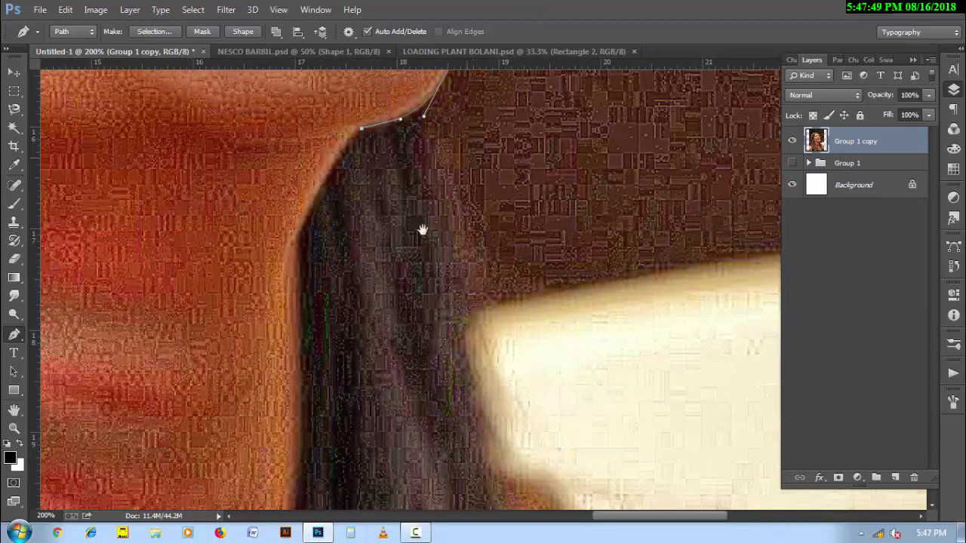
{"action": "left_click_drag", "start_coordinate": [423, 229], "coordinate": [328, 362]}
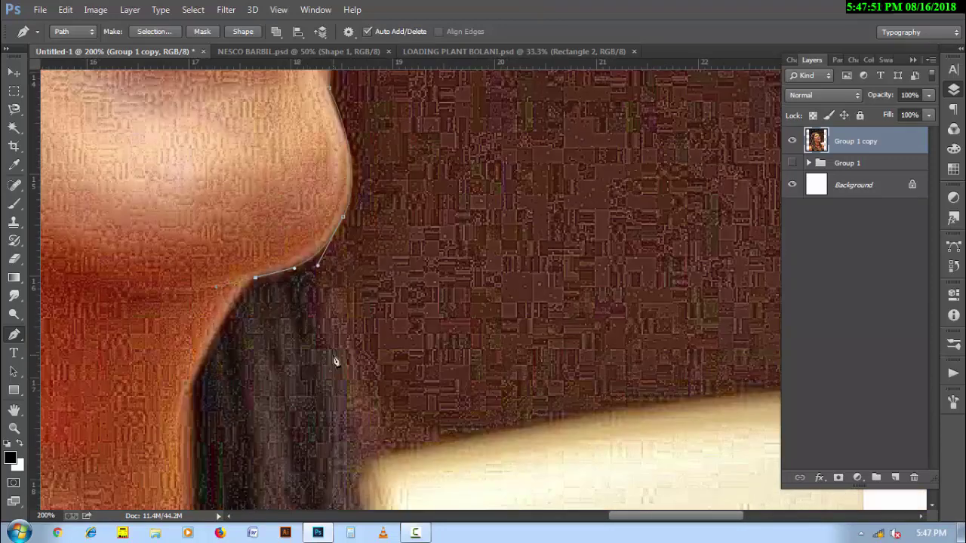
{"action": "key", "text": "ctrl+alt+z"}
{"action": "key", "text": "ctrl+alt+z"}
{"action": "key", "text": "ctrl+alt+z"}
{"action": "left_click_drag", "start_coordinate": [314, 261], "coordinate": [300, 279]}
{"action": "scroll", "coordinate": [352, 237], "scroll_direction": "down", "scroll_amount": 1}
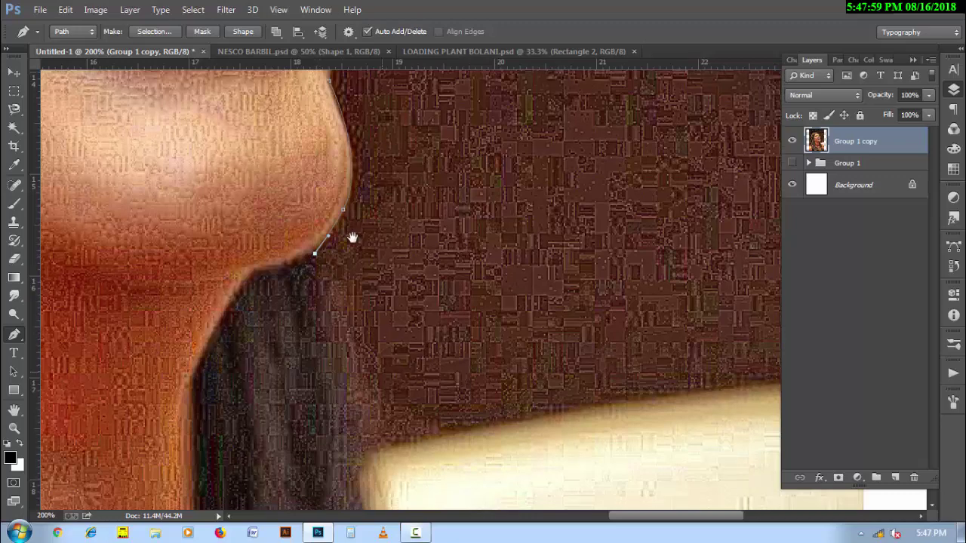
{"action": "scroll", "coordinate": [352, 227], "scroll_direction": "down", "scroll_amount": 4}
{"action": "mouse_move", "coordinate": [335, 320]}
{"action": "left_mouse_down"}
{"action": "mouse_move", "coordinate": [335, 396]}
{"action": "mouse_move", "coordinate": [364, 290]}
{"action": "left_mouse_up"}
Step: Extend the path down along the shoulder edge with curved and corner points
{"action": "key", "text": "ctrl+minus"}
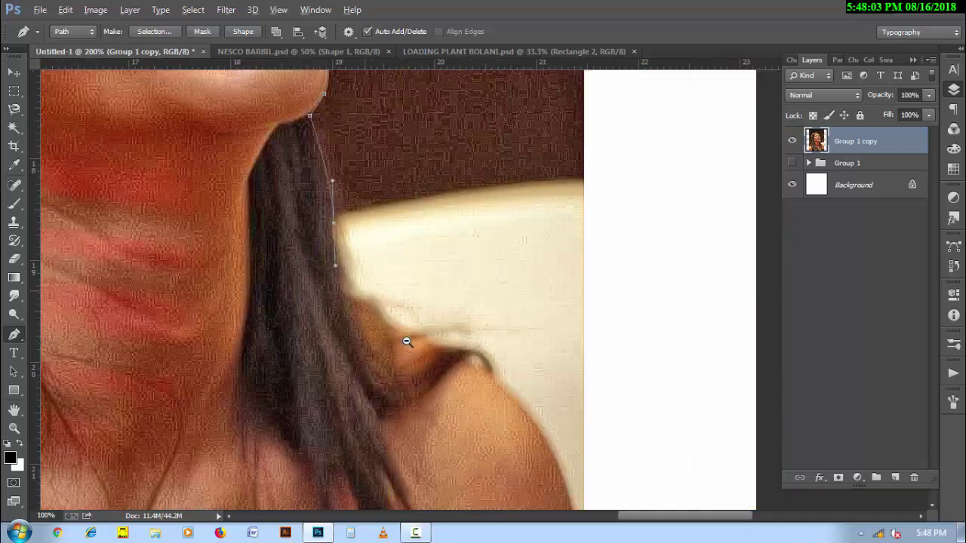
{"action": "mouse_move", "coordinate": [377, 341]}
{"action": "left_mouse_down"}
{"action": "mouse_move", "coordinate": [362, 319]}
{"action": "mouse_move", "coordinate": [379, 332]}
{"action": "left_mouse_up"}
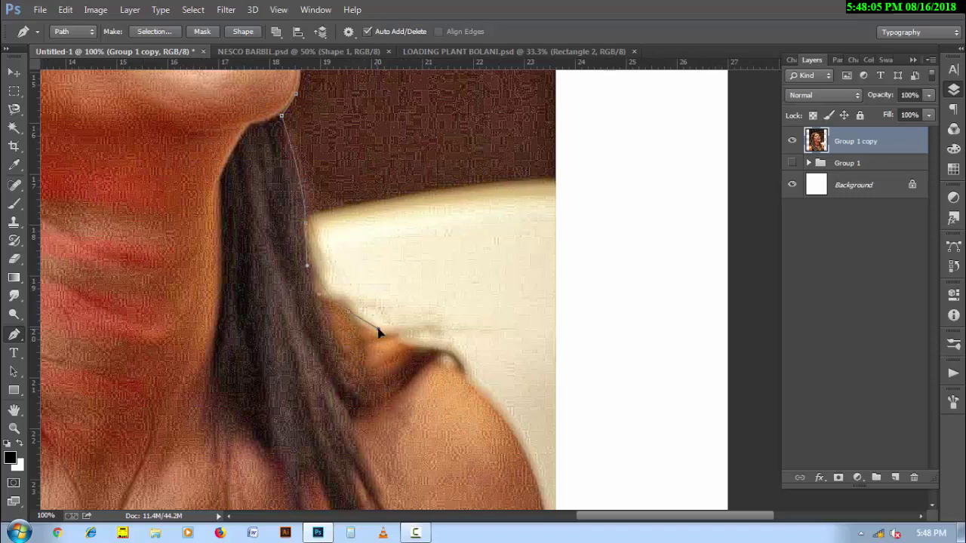
{"action": "mouse_move", "coordinate": [472, 400]}
{"action": "left_mouse_down"}
{"action": "mouse_move", "coordinate": [326, 243]}
{"action": "mouse_move", "coordinate": [349, 268]}
{"action": "left_mouse_up"}
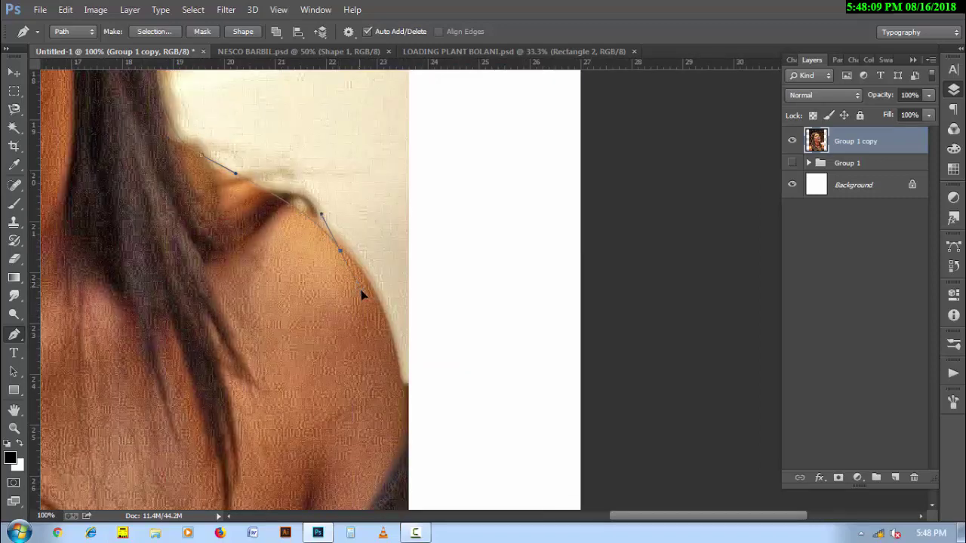
{"action": "left_click", "coordinate": [340, 252]}
{"action": "mouse_move", "coordinate": [401, 378]}
{"action": "left_mouse_down"}
{"action": "mouse_move", "coordinate": [400, 421]}
{"action": "mouse_move", "coordinate": [419, 458]}
{"action": "left_mouse_up"}
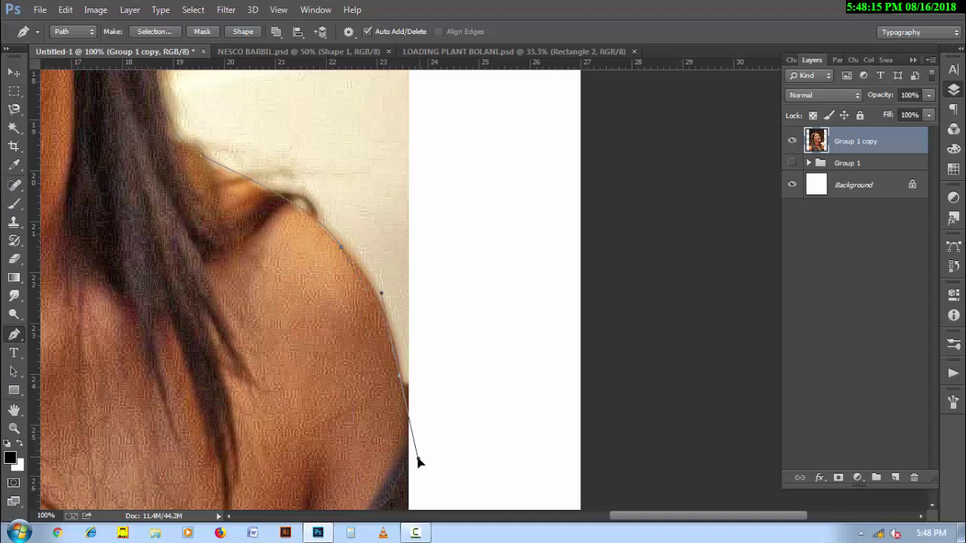
{"action": "key", "text": "ctrl+alt+z"}
{"action": "key", "text": "ctrl+alt+z"}
{"action": "left_click_drag", "start_coordinate": [400, 361], "coordinate": [362, 241]}
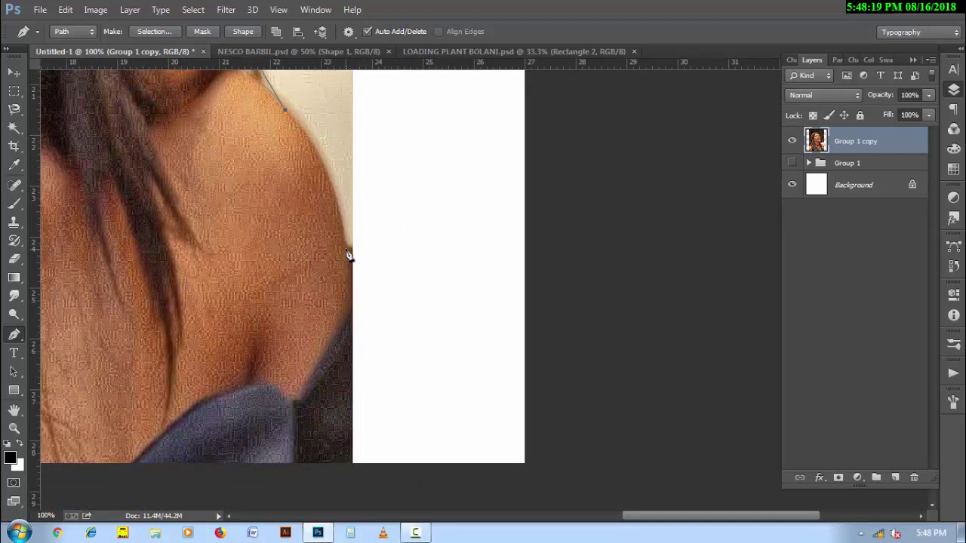
{"action": "left_click_drag", "start_coordinate": [348, 248], "coordinate": [354, 321]}
{"action": "left_click", "coordinate": [349, 249], "text": "alt"}
Step: At 66.7% zoom, run the path along the left edge and below the image
{"action": "left_click", "coordinate": [385, 352], "text": "alt"}
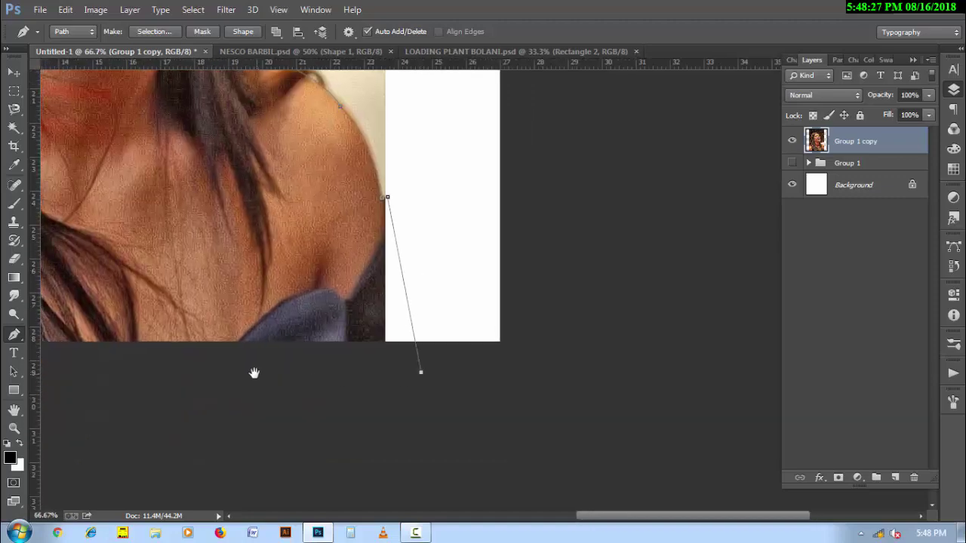
{"action": "left_click_drag", "start_coordinate": [255, 373], "coordinate": [531, 373]}
{"action": "left_click_drag", "start_coordinate": [216, 382], "coordinate": [491, 380]}
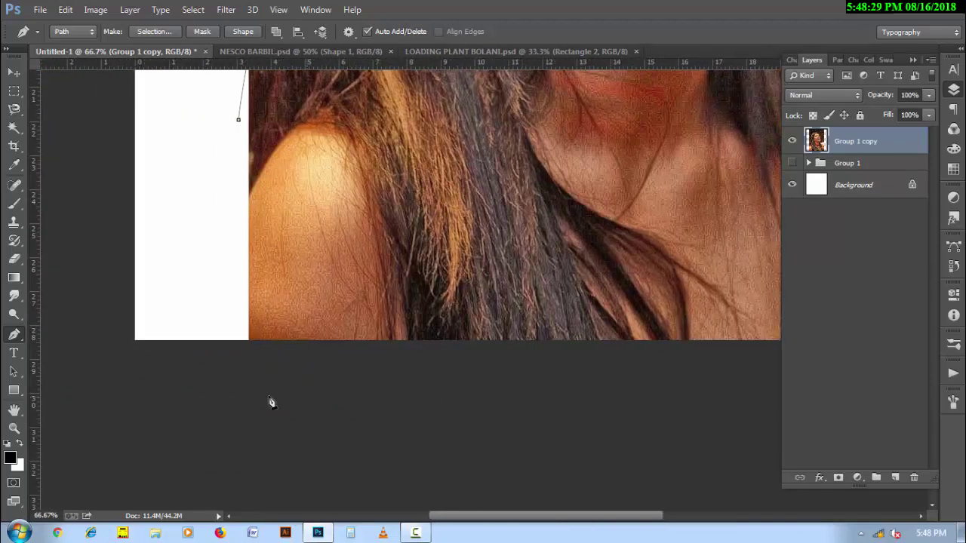
{"action": "left_click", "coordinate": [193, 386]}
{"action": "left_click", "coordinate": [230, 218]}
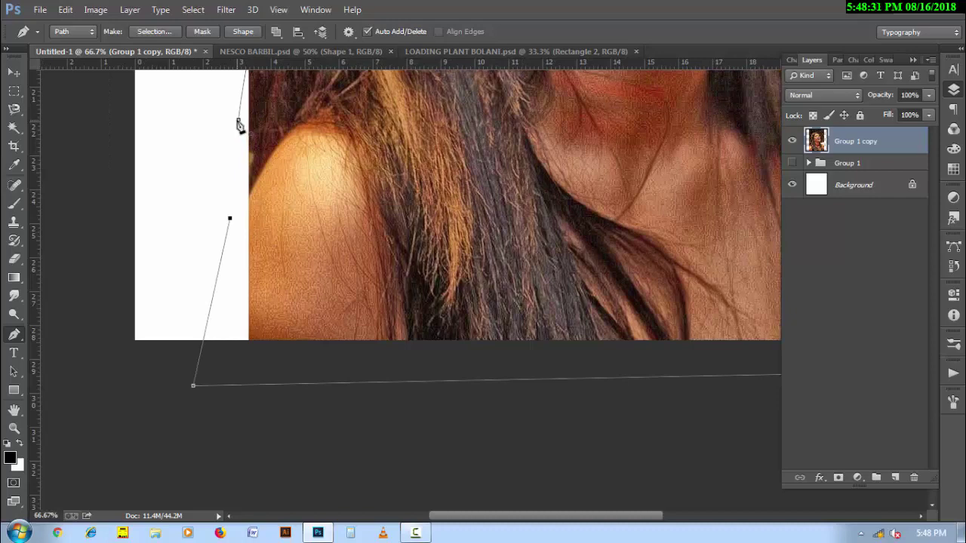
{"action": "left_click", "coordinate": [238, 121]}
Step: Turn the path into a 0-pixel-feather selection and mask Group 1 copy with it
{"action": "right_click", "coordinate": [336, 145]}
{"action": "left_click", "coordinate": [365, 216]}
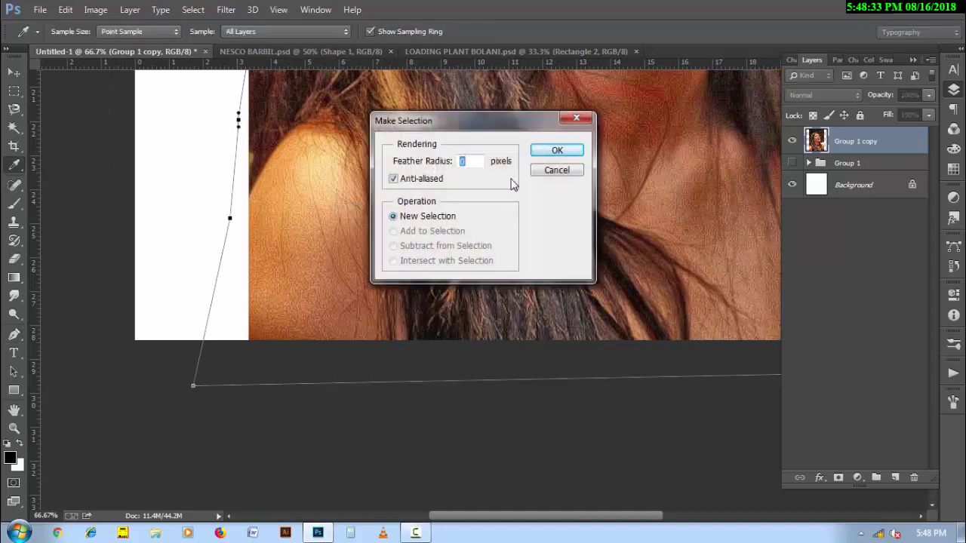
{"action": "left_click", "coordinate": [556, 151]}
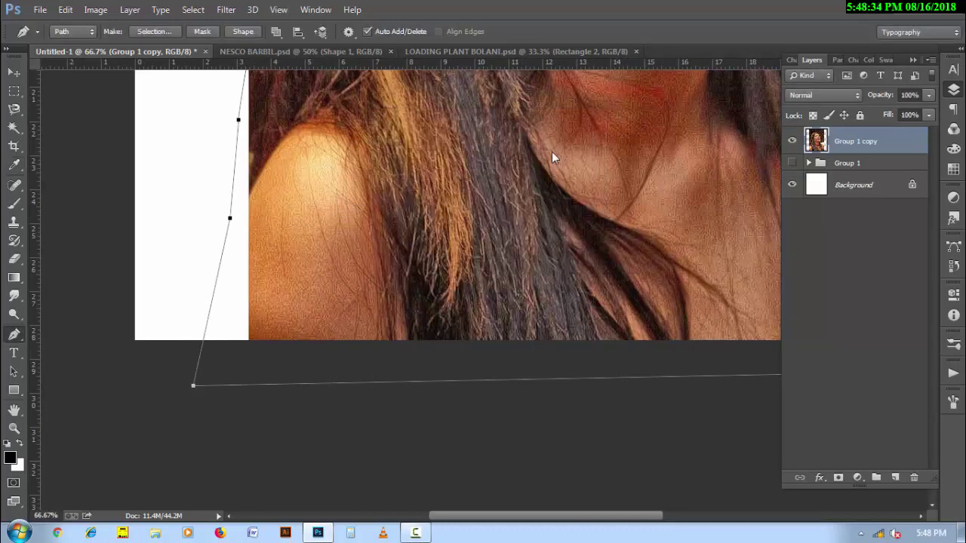
{"action": "left_click", "coordinate": [837, 477]}
Step: Duplicate the masked Group 1 copy and move the duplicate into Group 1
{"action": "left_click", "coordinate": [809, 164]}
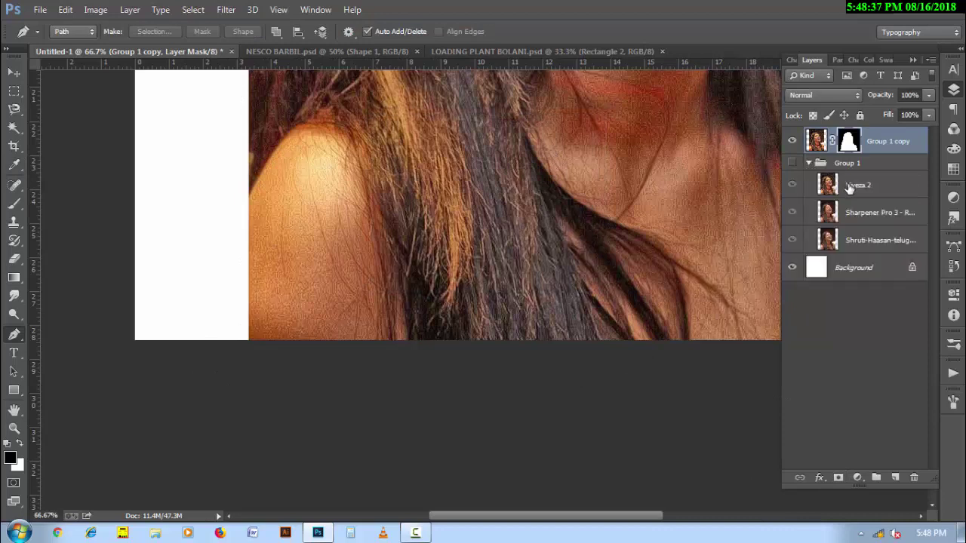
{"action": "key", "text": "ctrl+j"}
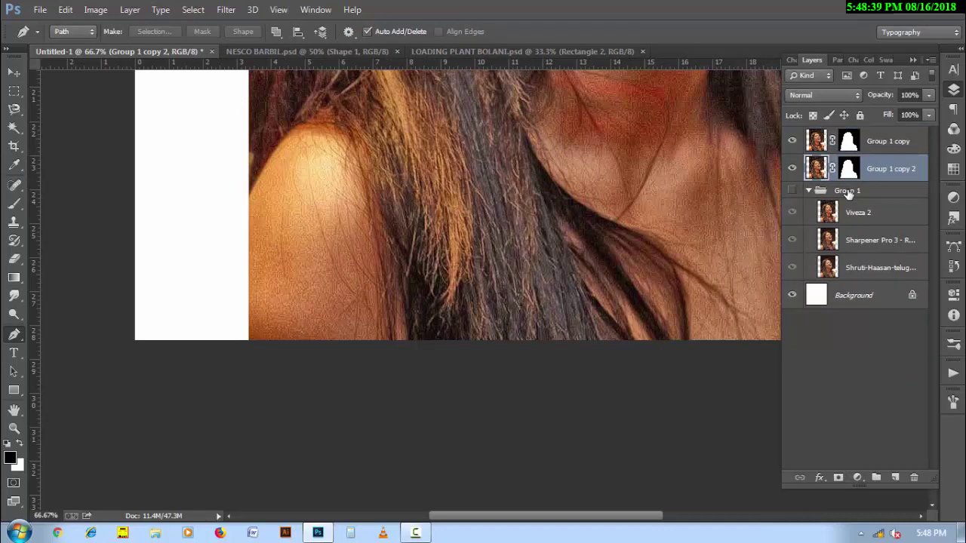
{"action": "left_click_drag", "start_coordinate": [849, 194], "coordinate": [849, 195]}
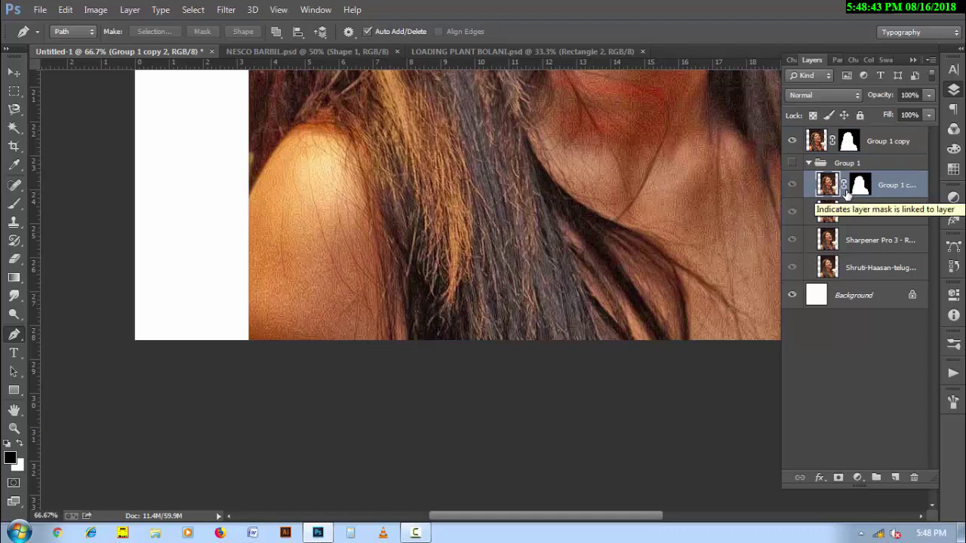
{"action": "left_click", "coordinate": [808, 164]}
Step: Apply the layer mask permanently on Group 1 copy and fit the whole image in view
{"action": "key", "text": "ctrl+minus"}
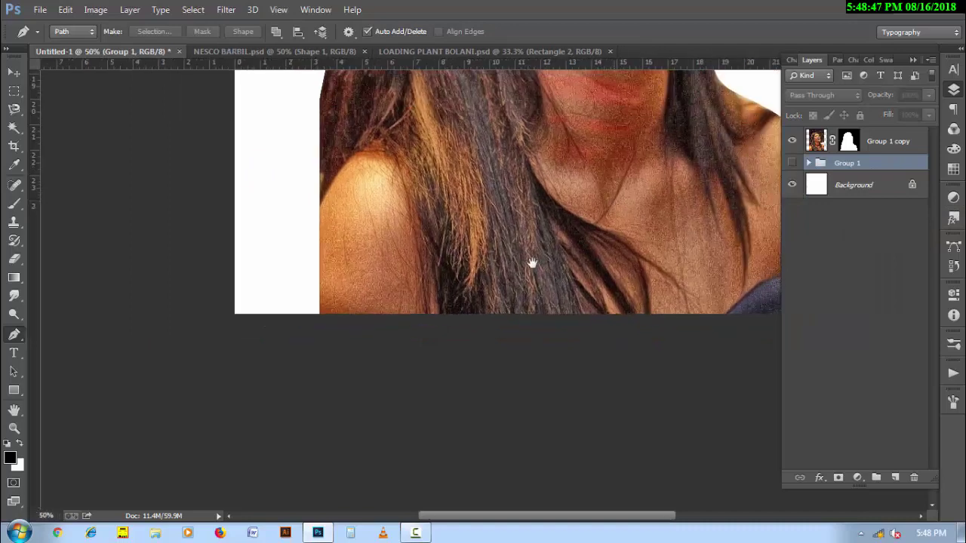
{"action": "left_click_drag", "start_coordinate": [530, 262], "coordinate": [380, 359]}
{"action": "key", "text": "ctrl+minus"}
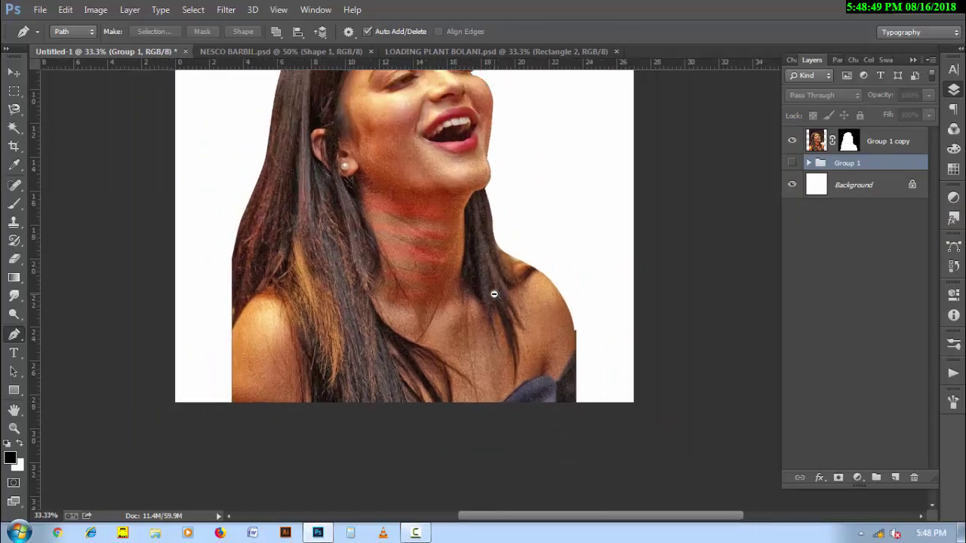
{"action": "left_click", "coordinate": [850, 141]}
{"action": "right_click", "coordinate": [850, 141]}
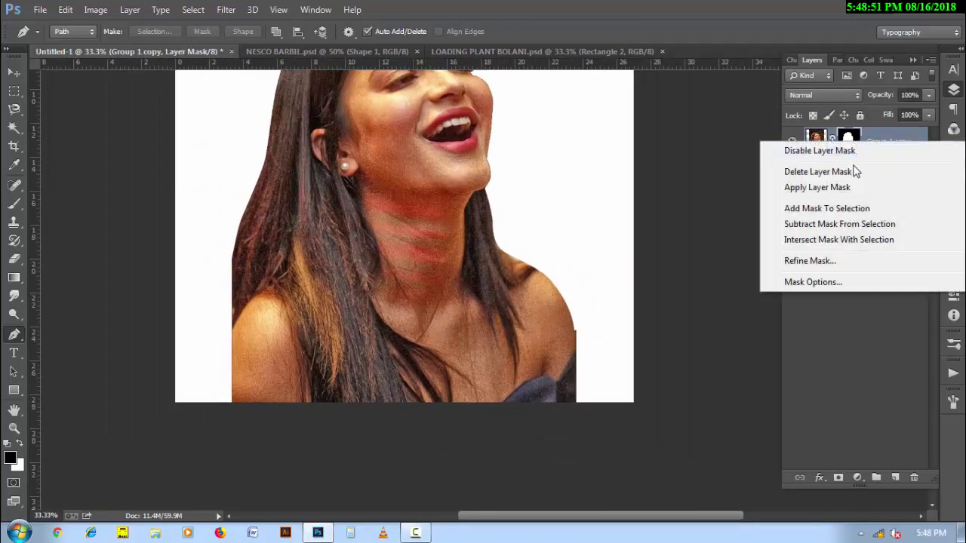
{"action": "left_click", "coordinate": [840, 188]}
{"action": "key", "text": "ctrl+minus"}
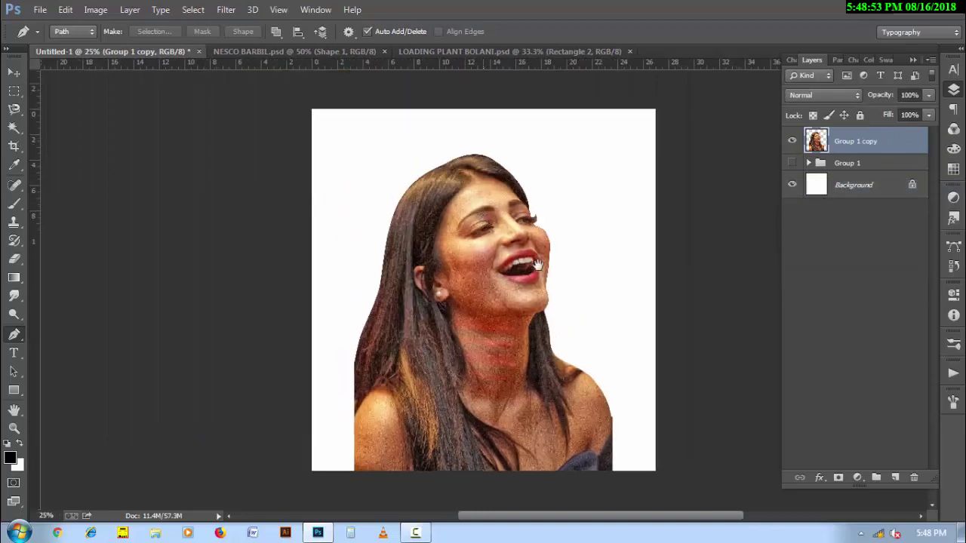
{"action": "left_click", "coordinate": [13, 71]}
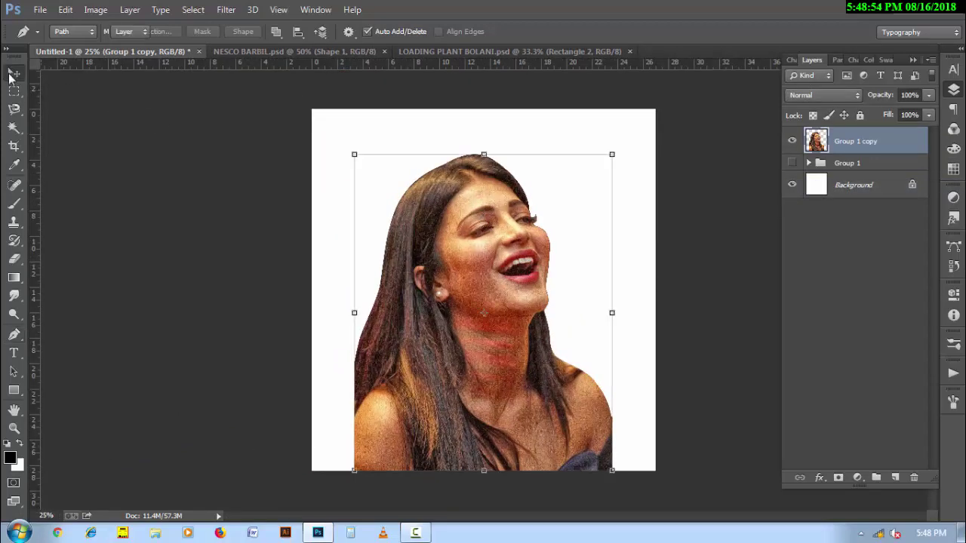
Step: Copy the 9.jpg texture into the Untitled-1 document
{"action": "left_click", "coordinate": [415, 533]}
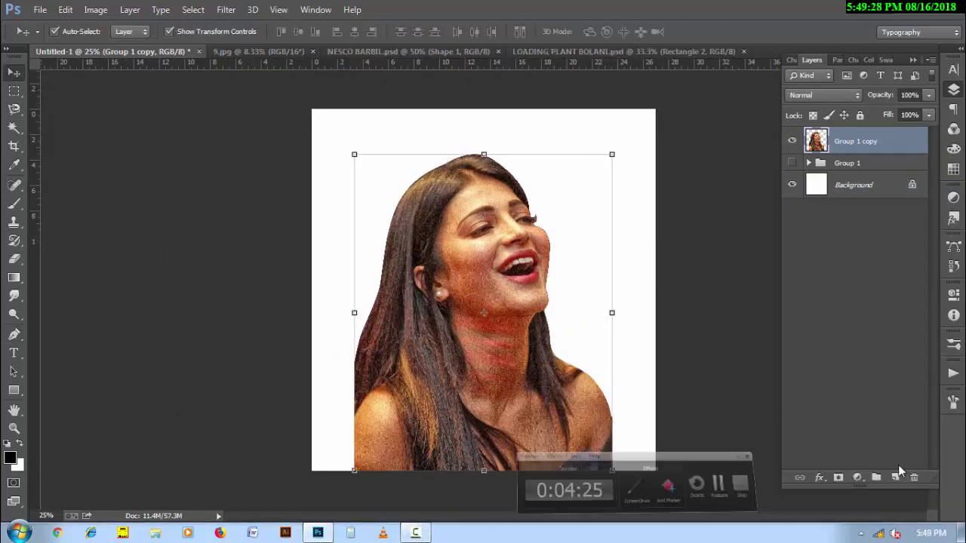
{"action": "left_click", "coordinate": [245, 53]}
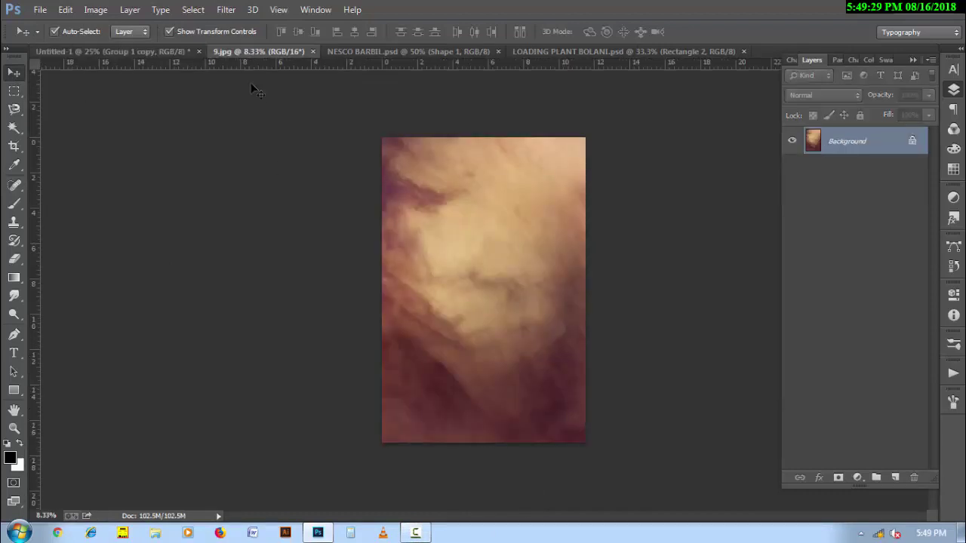
{"action": "left_click_drag", "start_coordinate": [495, 175], "coordinate": [397, 197]}
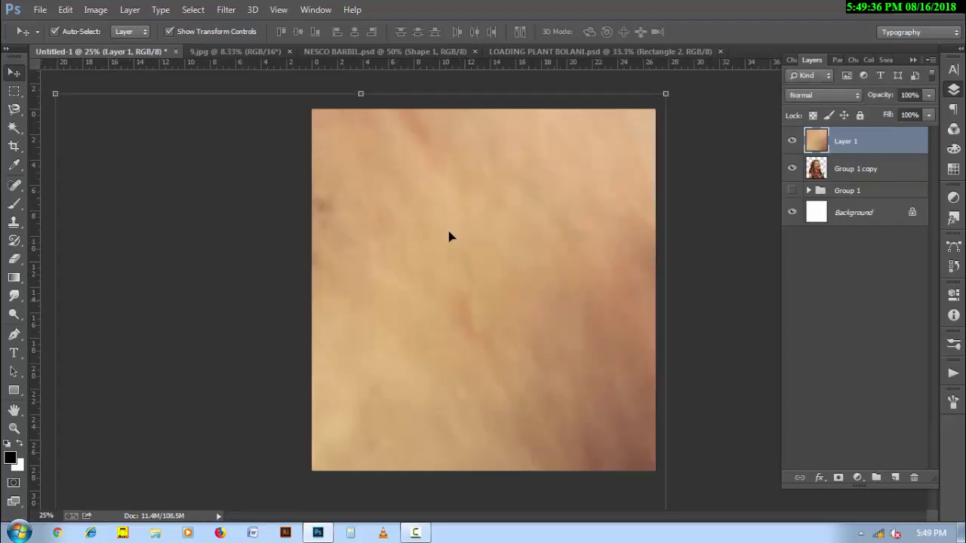
Step: Scale the texture to about 53% and position it to cover the canvas
{"action": "left_click_drag", "start_coordinate": [56, 95], "coordinate": [277, 226]}
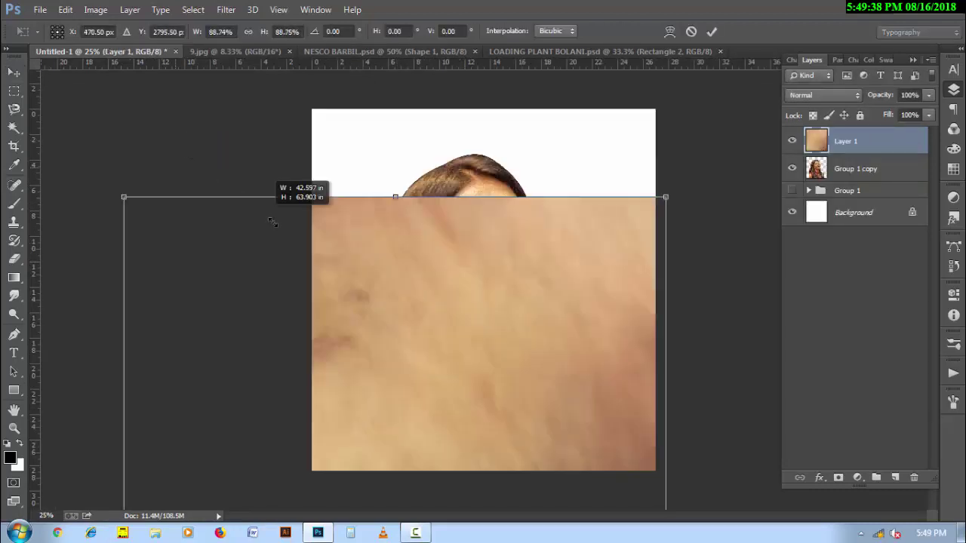
{"action": "left_click_drag", "start_coordinate": [313, 254], "coordinate": [359, 288]}
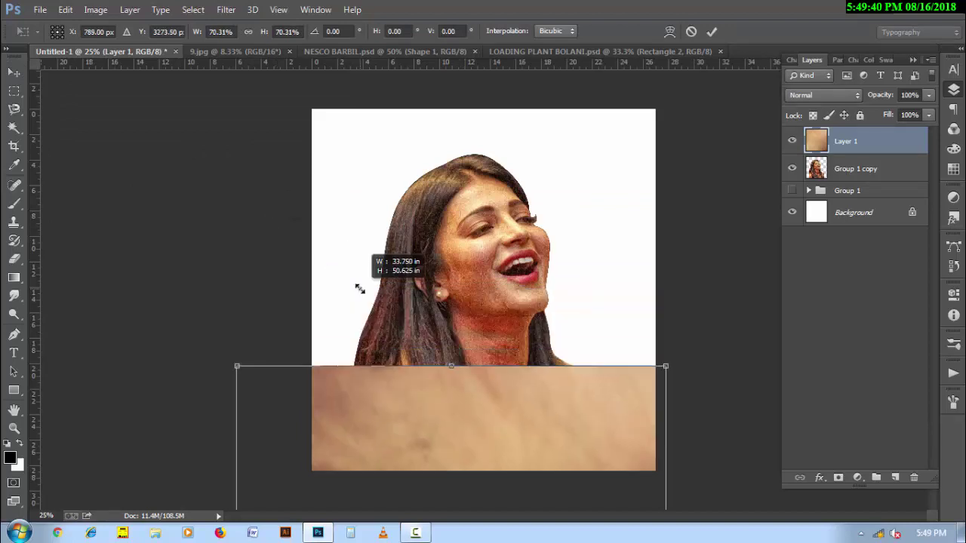
{"action": "left_click_drag", "start_coordinate": [414, 431], "coordinate": [418, 221]}
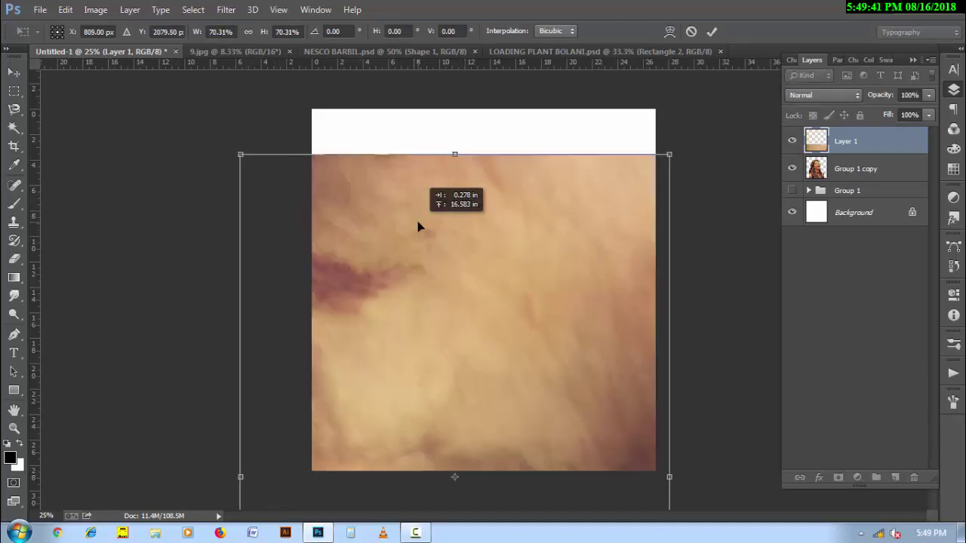
{"action": "left_click_drag", "start_coordinate": [240, 155], "coordinate": [293, 234]}
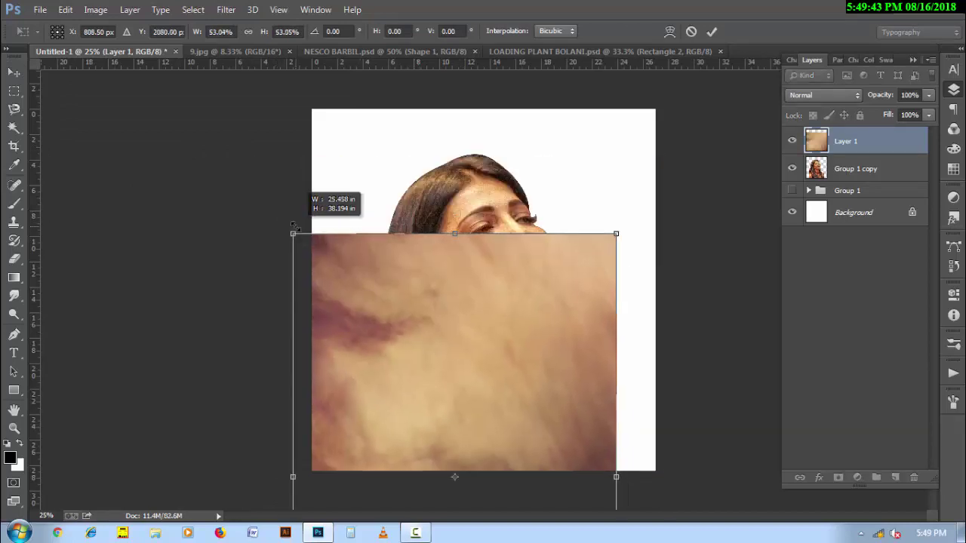
{"action": "left_click_drag", "start_coordinate": [474, 364], "coordinate": [495, 263]}
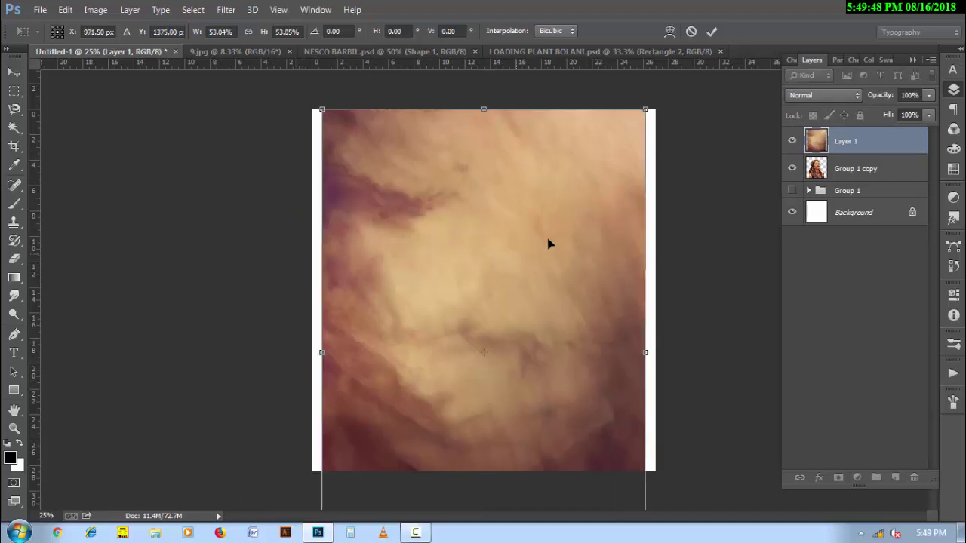
{"action": "key", "text": "Return"}
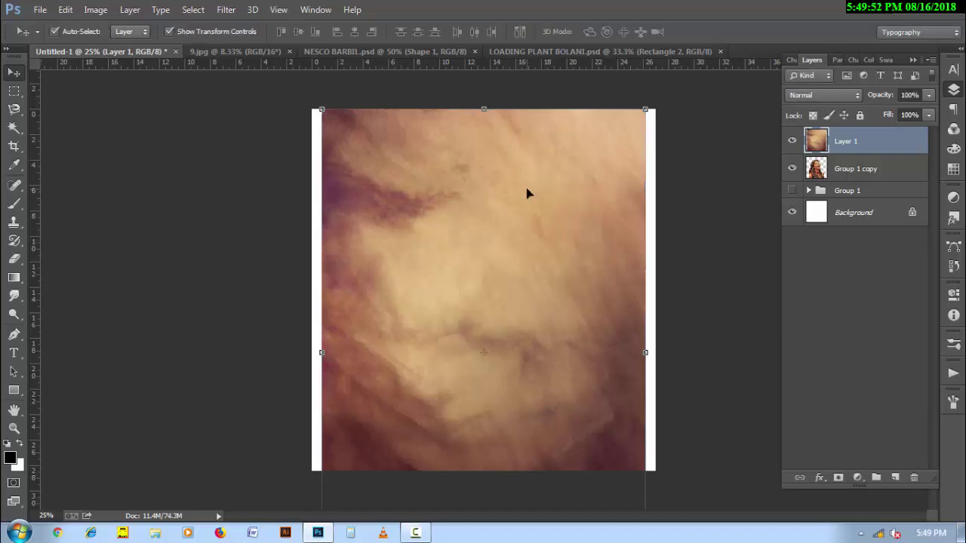
Step: Move the texture below Group 1 copy and stretch it to 74.47% height to meet the canvas bottom
{"action": "key", "text": "ctrl+bracketleft"}
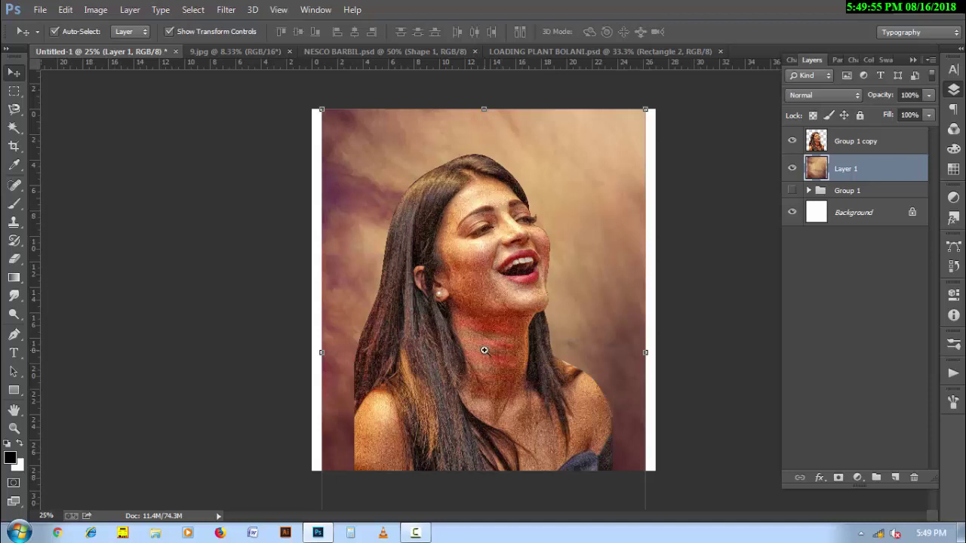
{"action": "scroll", "coordinate": [485, 351], "scroll_direction": "up", "scroll_amount": 1, "text": "alt"}
{"action": "scroll", "coordinate": [478, 276], "scroll_direction": "down", "scroll_amount": 5}
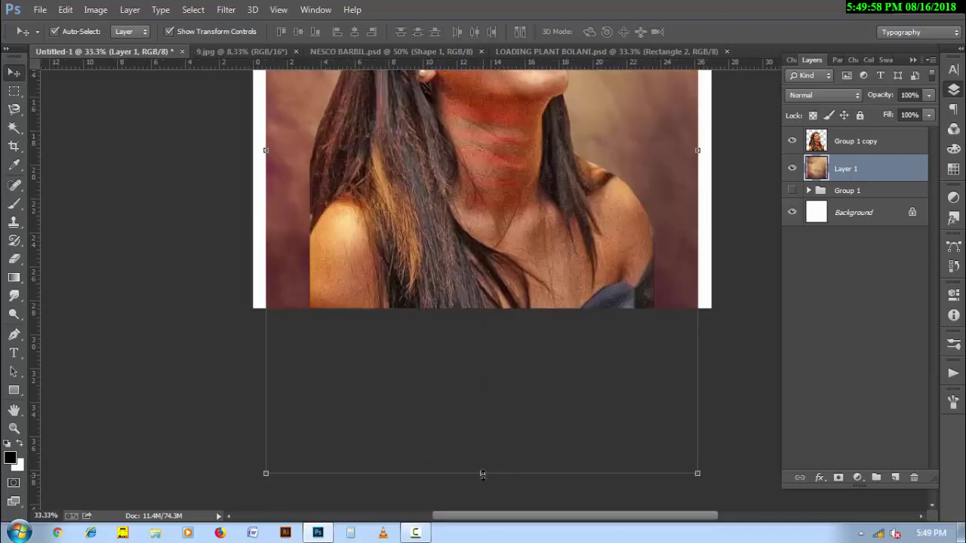
{"action": "left_click_drag", "start_coordinate": [483, 474], "coordinate": [476, 308]}
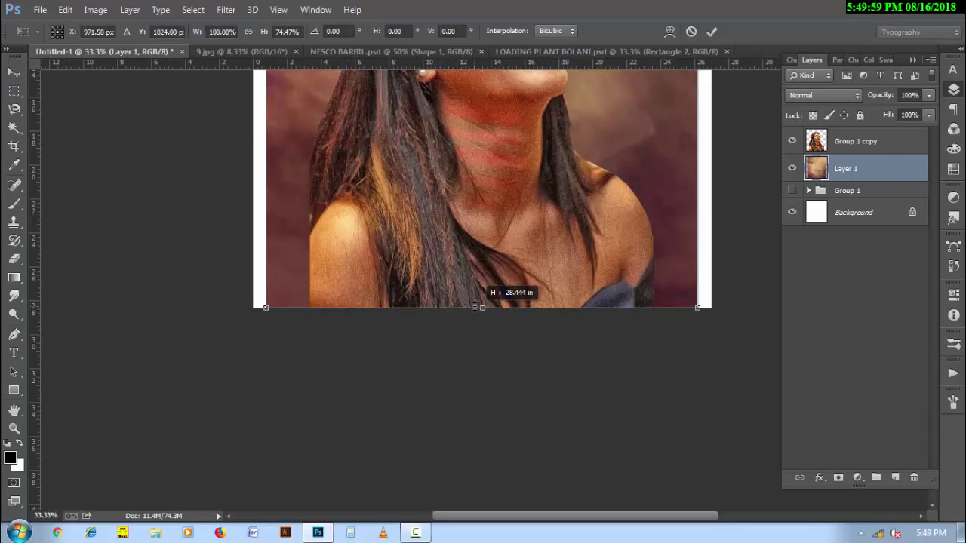
{"action": "scroll", "coordinate": [501, 416], "scroll_direction": "up", "scroll_amount": 5}
{"action": "scroll", "coordinate": [492, 345], "scroll_direction": "up", "scroll_amount": 3}
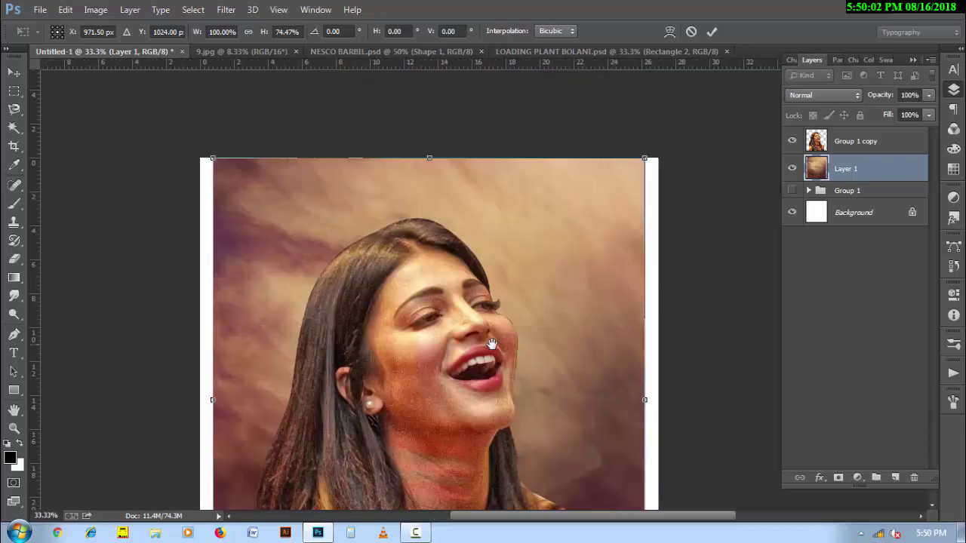
{"action": "scroll", "coordinate": [492, 345], "scroll_direction": "down", "scroll_amount": 1, "text": "alt"}
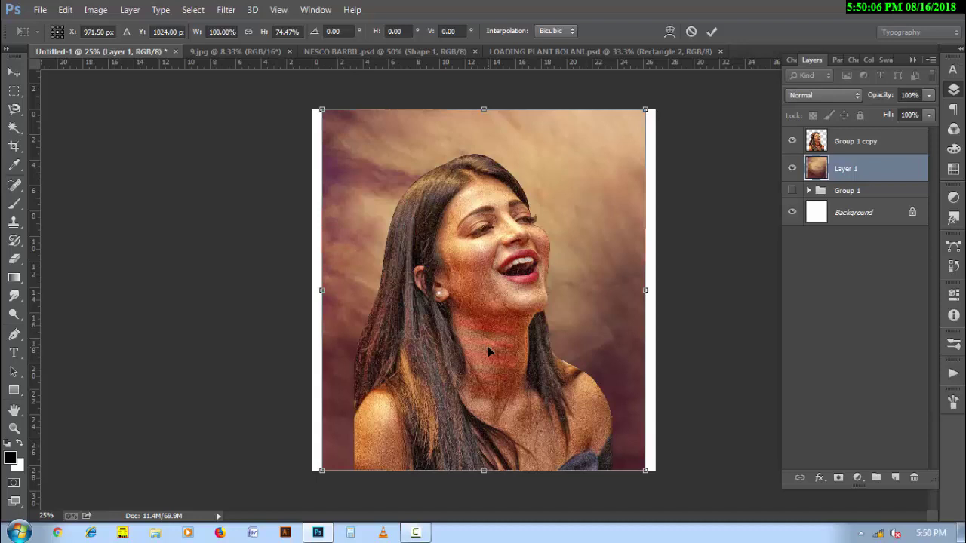
{"action": "key", "text": "Return"}
{"action": "left_click", "coordinate": [495, 292]}
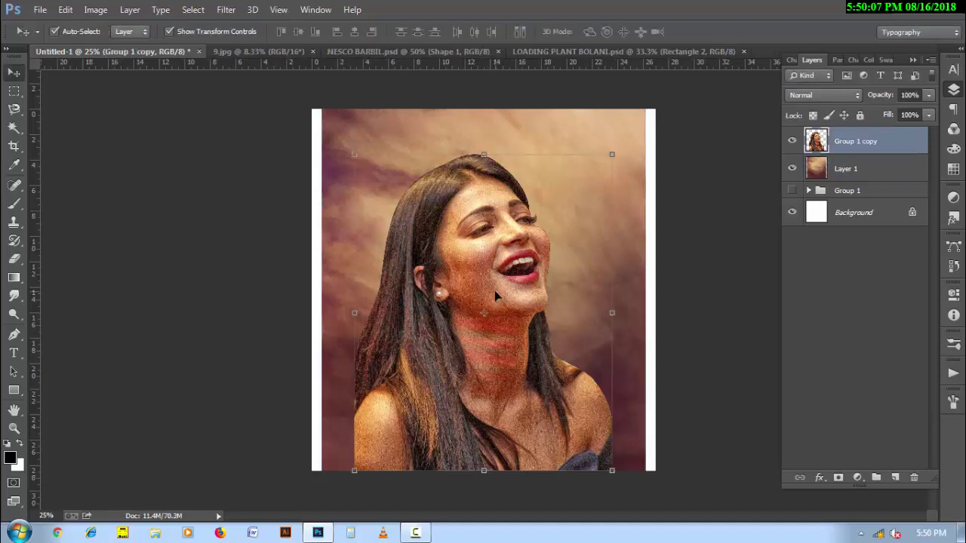
Step: Enlarge the portrait layer to about 108.6%, then start a crop pulling the left edge past the white strip
{"action": "left_click_drag", "start_coordinate": [496, 294], "coordinate": [498, 276]}
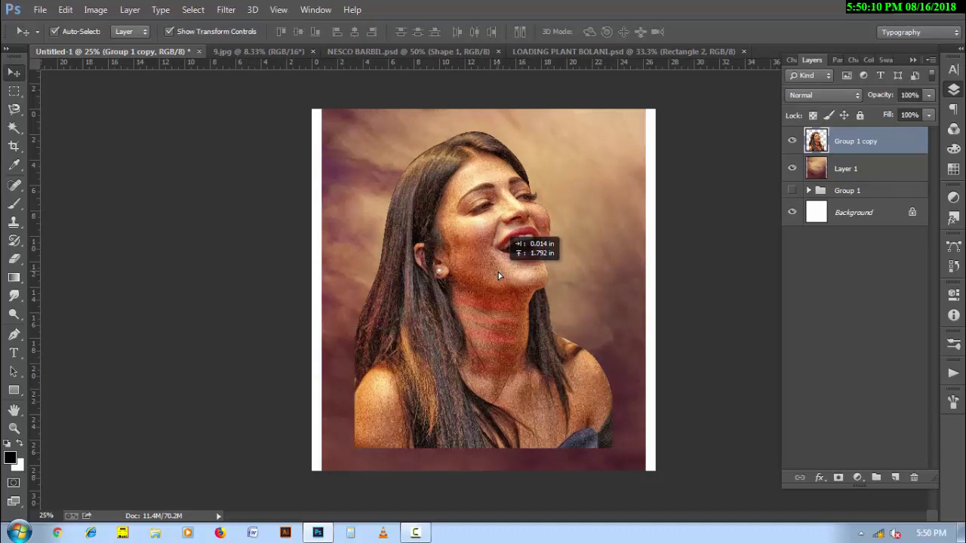
{"action": "left_click_drag", "start_coordinate": [498, 276], "coordinate": [499, 284]}
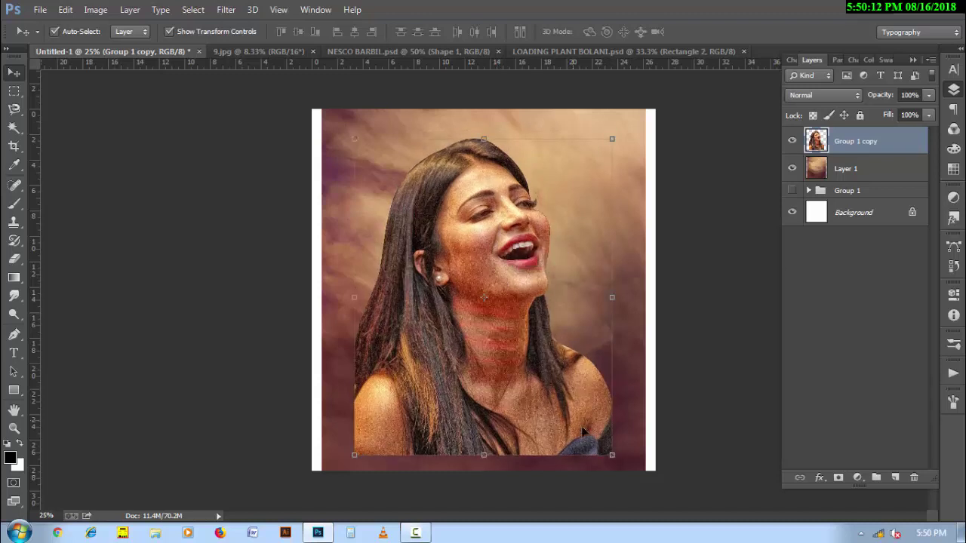
{"action": "key", "text": "ctrl+t"}
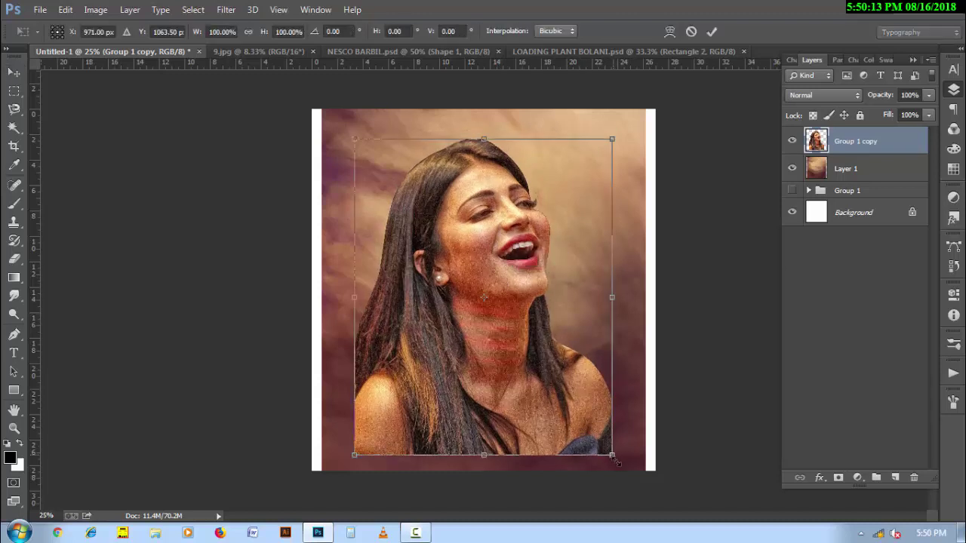
{"action": "left_click_drag", "start_coordinate": [614, 458], "coordinate": [622, 469]}
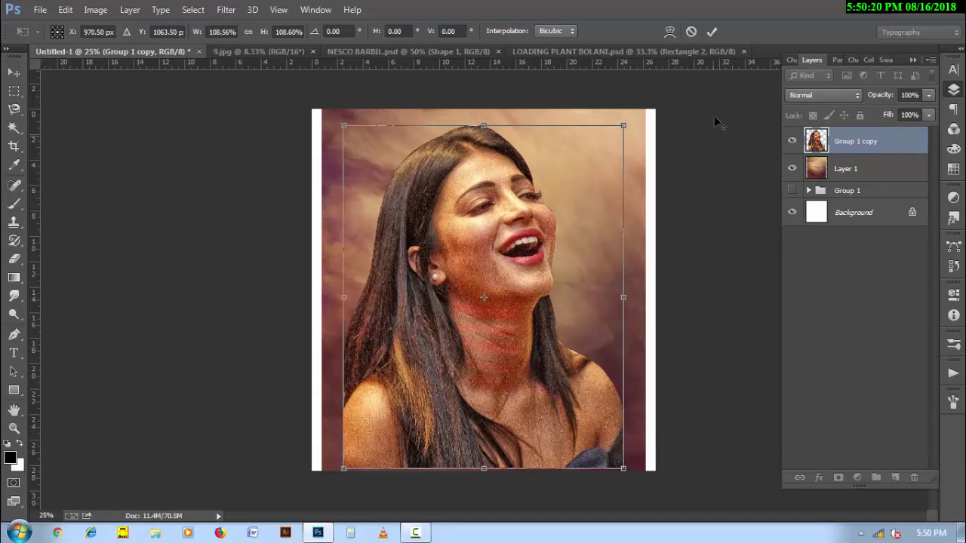
{"action": "left_click", "coordinate": [712, 31]}
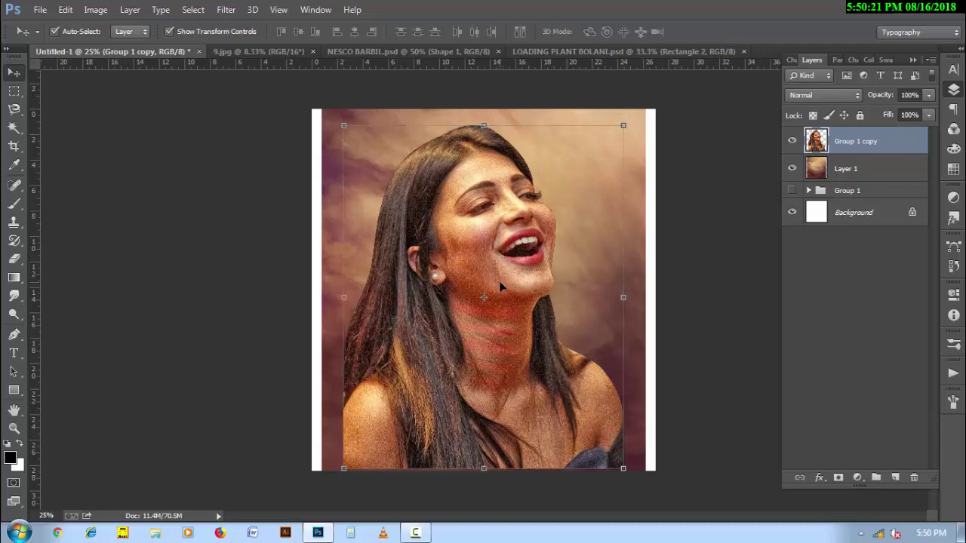
{"action": "key", "text": "c"}
{"action": "left_click_drag", "start_coordinate": [311, 293], "coordinate": [317, 290]}
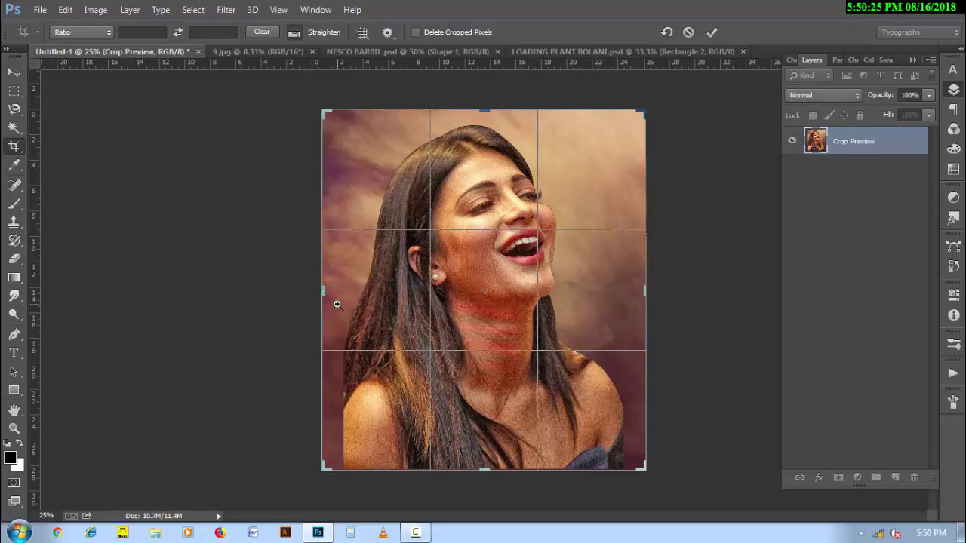
Step: Fine-tune the left crop edge and apply a first crop of the canvas
{"action": "scroll", "coordinate": [337, 302], "scroll_direction": "up", "scroll_amount": 1}
{"action": "scroll", "coordinate": [336, 302], "scroll_direction": "up", "scroll_amount": 1}
{"action": "left_click_drag", "start_coordinate": [309, 276], "coordinate": [302, 272]}
{"action": "scroll", "coordinate": [324, 280], "scroll_direction": "up", "scroll_amount": 1}
{"action": "scroll", "coordinate": [310, 280], "scroll_direction": "up", "scroll_amount": 1}
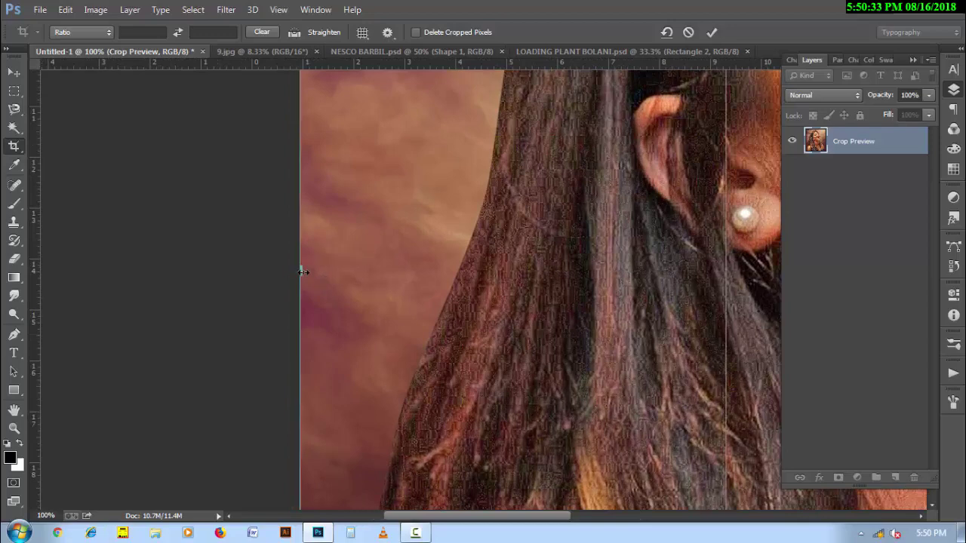
{"action": "left_click", "coordinate": [712, 32]}
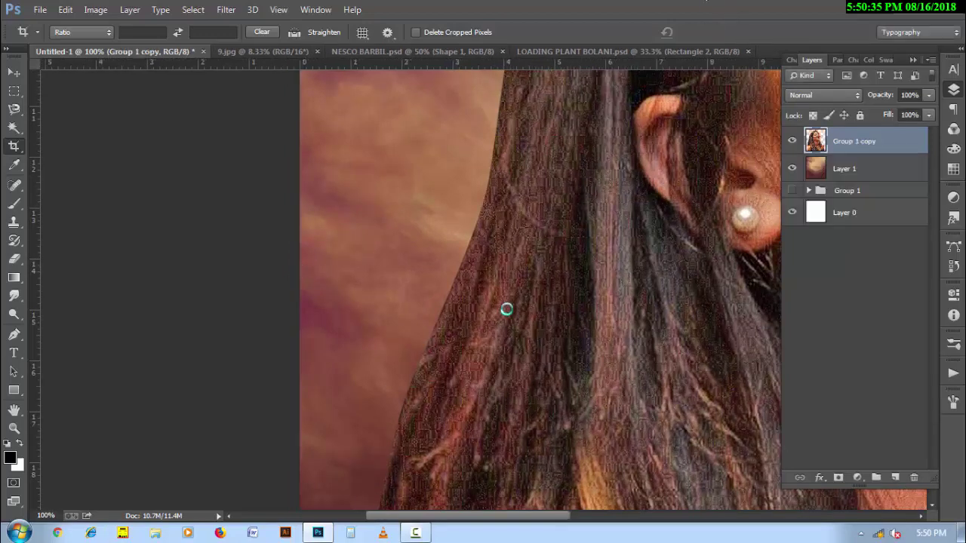
Step: Undo that crop and re-crop, pulling the right edge in to remove the white strip
{"action": "scroll", "coordinate": [504, 308], "scroll_direction": "down", "scroll_amount": 1}
{"action": "scroll", "coordinate": [504, 308], "scroll_direction": "down", "scroll_amount": 1}
{"action": "scroll", "coordinate": [504, 308], "scroll_direction": "down", "scroll_amount": 1}
{"action": "scroll", "coordinate": [563, 332], "scroll_direction": "down", "scroll_amount": 1}
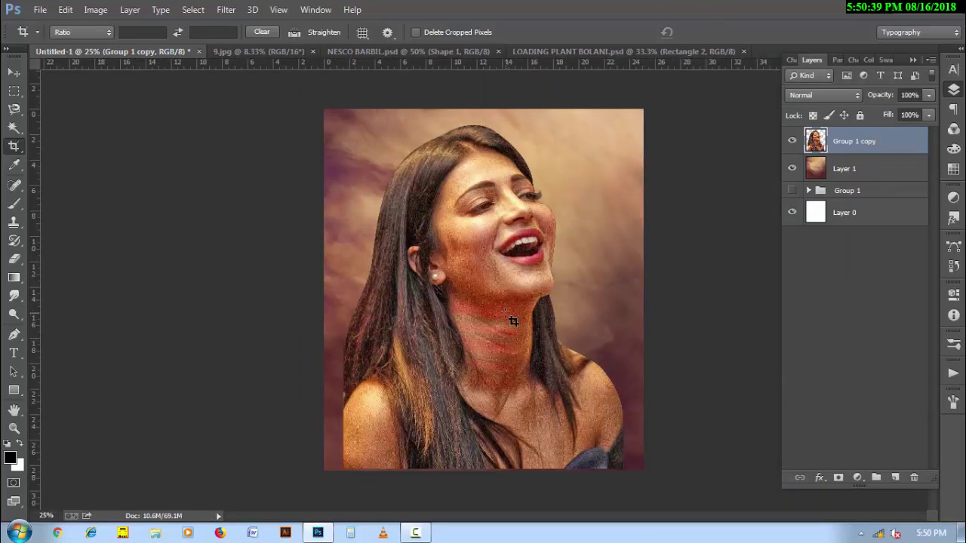
{"action": "key", "text": "ctrl+z"}
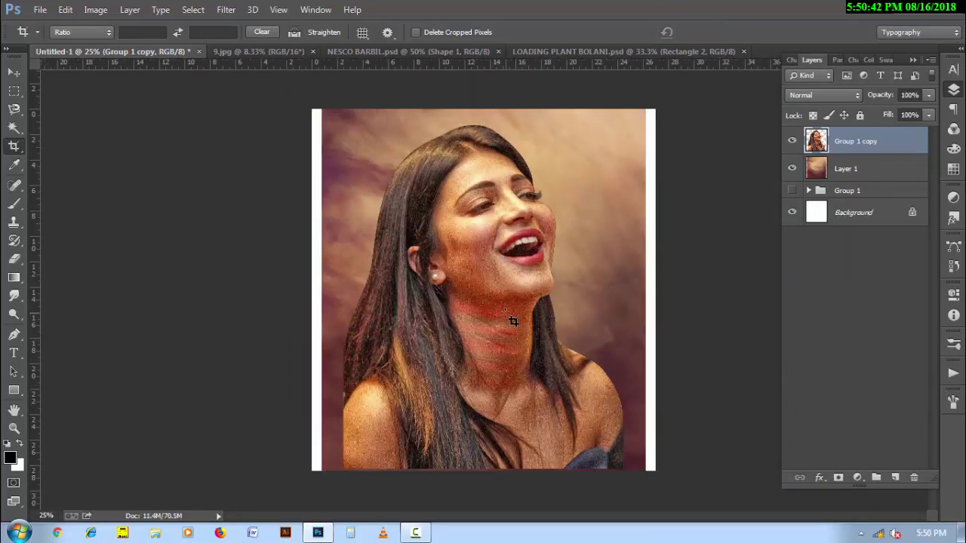
{"action": "key", "text": "v"}
{"action": "key", "text": "c"}
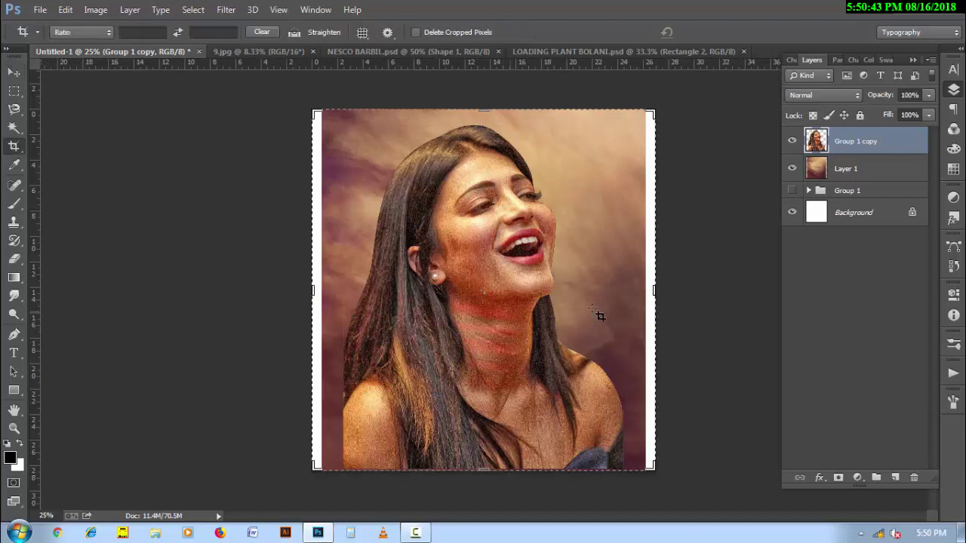
{"action": "left_click", "coordinate": [653, 290]}
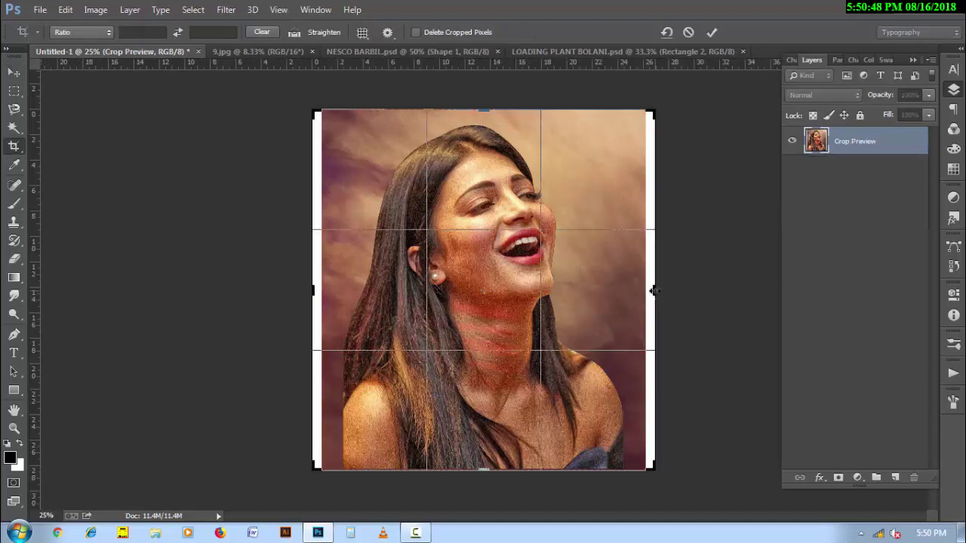
{"action": "left_click_drag", "start_coordinate": [654, 290], "coordinate": [649, 293]}
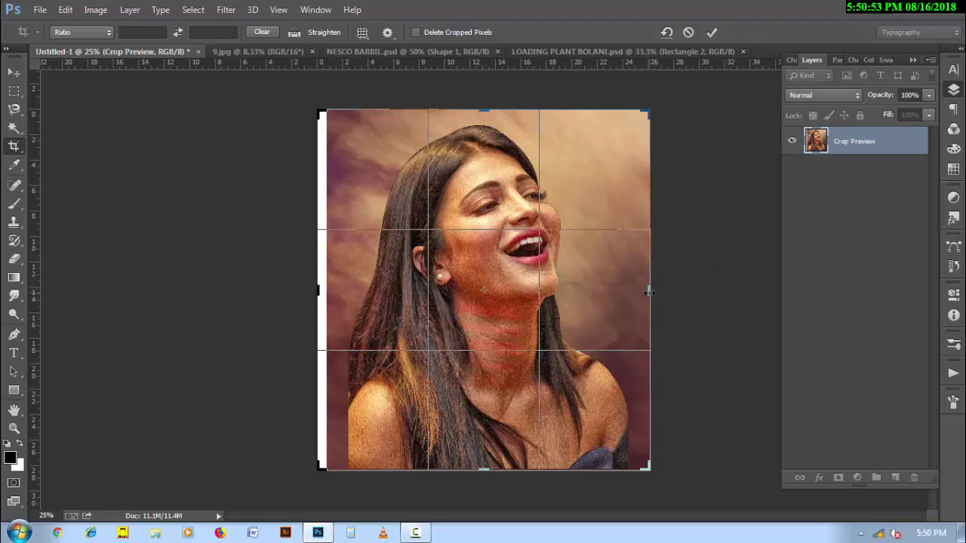
{"action": "left_click", "coordinate": [712, 32]}
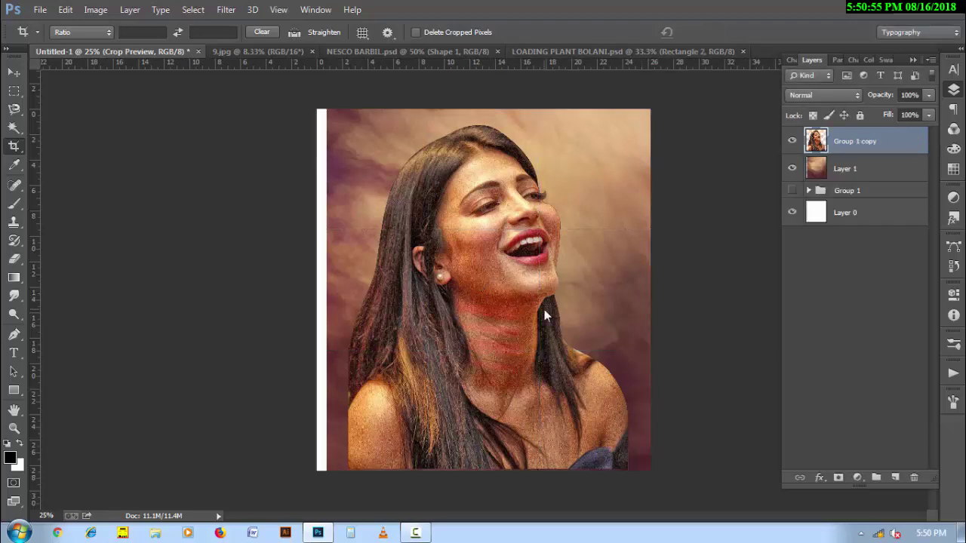
{"action": "left_click", "coordinate": [9, 73]}
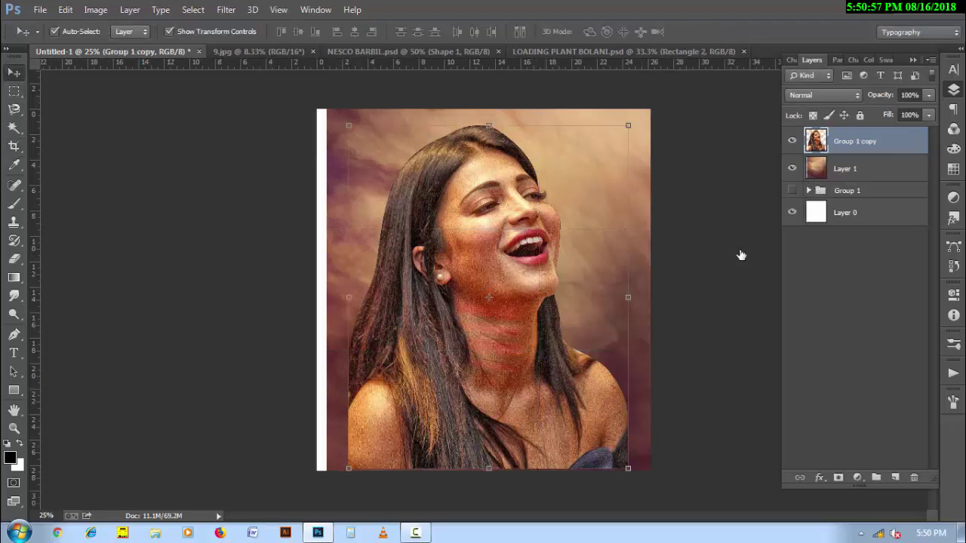
Step: Stretch texture Layer 1 leftward over the white strip and commit the transform
{"action": "left_click", "coordinate": [366, 308]}
{"action": "left_click_drag", "start_coordinate": [327, 290], "coordinate": [317, 289]}
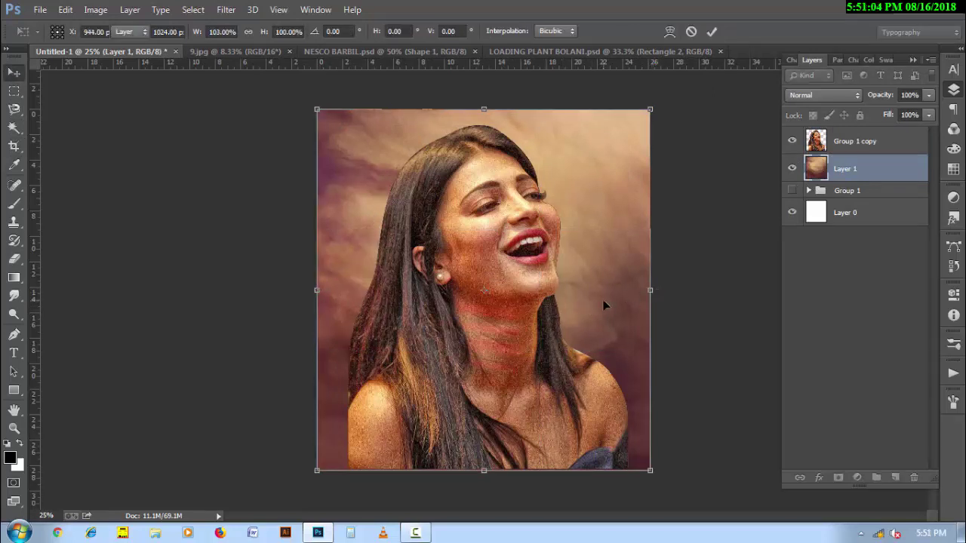
{"action": "key", "text": "Return"}
Step: Shift the Group 1 copy portrait slightly to the right
{"action": "left_click_drag", "start_coordinate": [500, 309], "coordinate": [507, 306]}
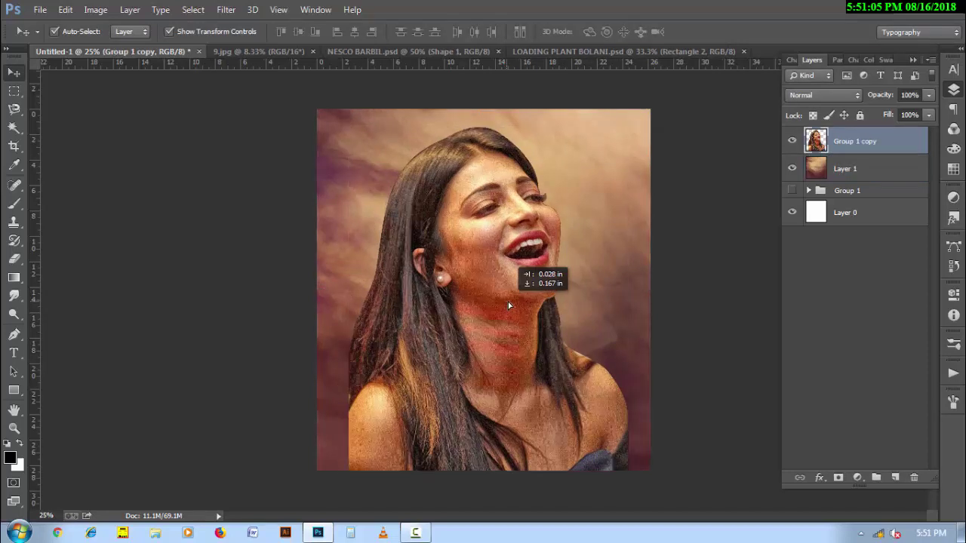
{"action": "left_click_drag", "start_coordinate": [508, 306], "coordinate": [507, 301]}
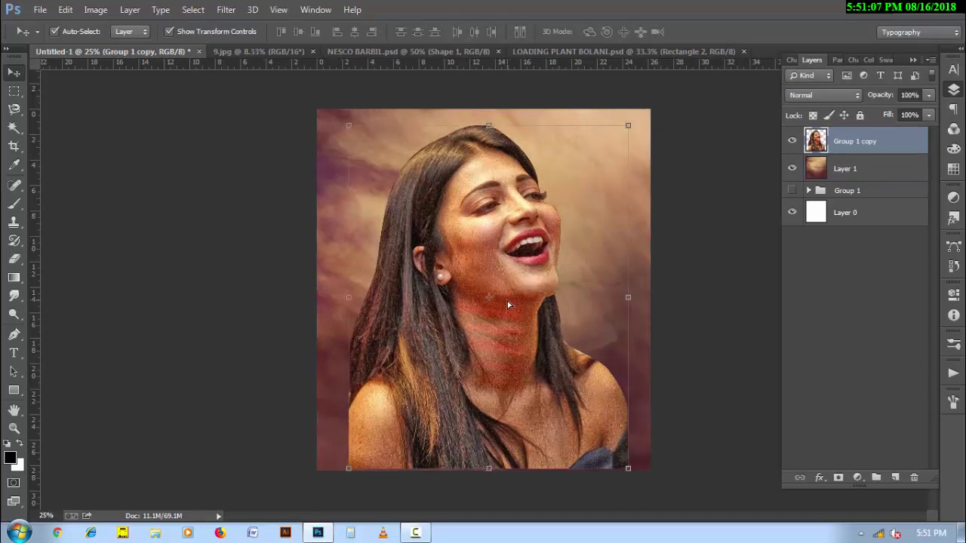
{"action": "key", "text": "Right"}
{"action": "key", "text": "Right"}
{"action": "key", "text": "Right"}
{"action": "key", "text": "Right"}
{"action": "key", "text": "Right"}
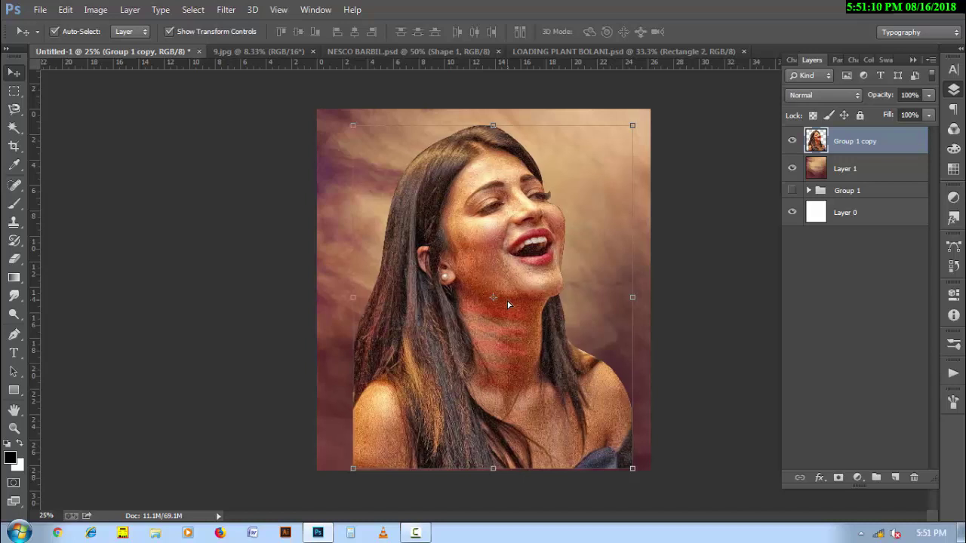
{"action": "left_click", "coordinate": [702, 330]}
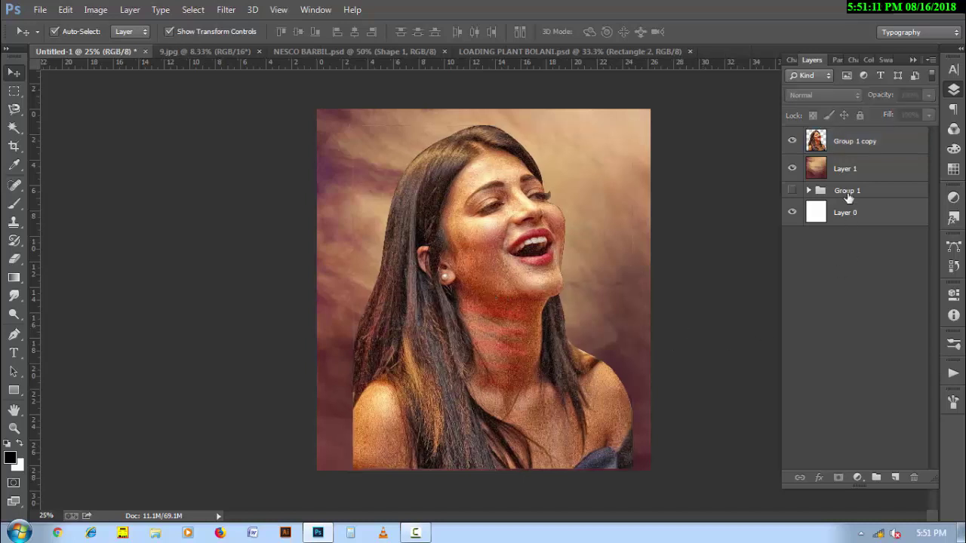
Step: Enlarge Layer 1 to about 101.6% so the texture covers the edges
{"action": "left_click", "coordinate": [845, 170]}
{"action": "left_click", "coordinate": [651, 471]}
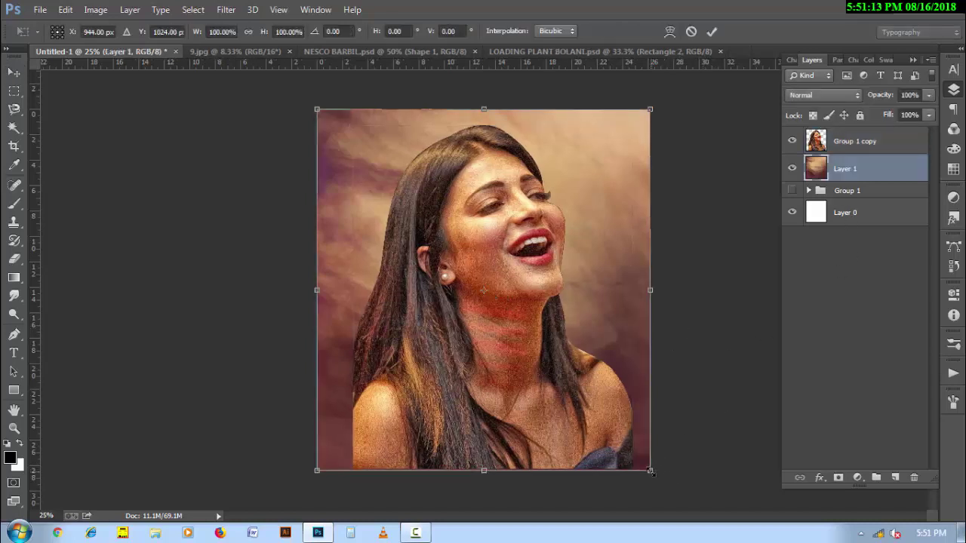
{"action": "left_click_drag", "start_coordinate": [654, 473], "coordinate": [652, 486]}
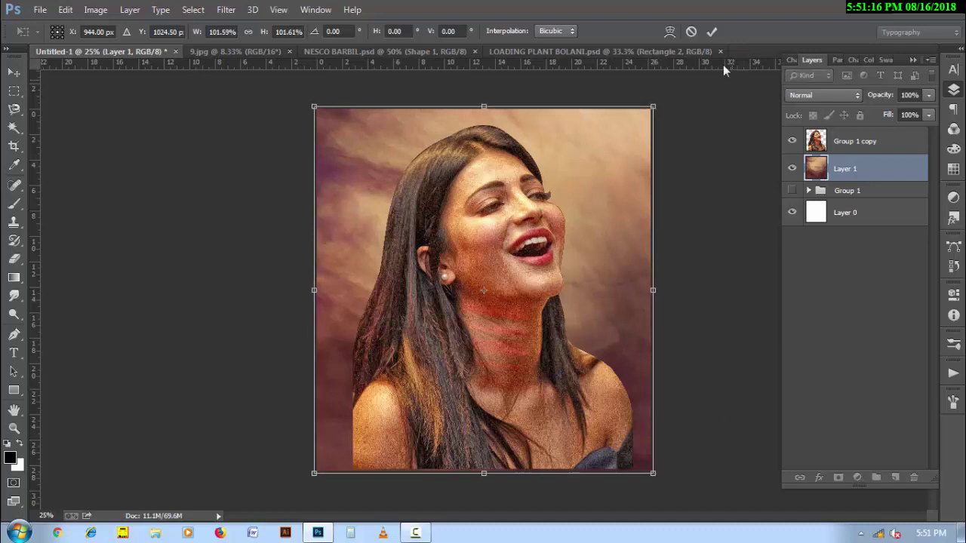
{"action": "left_click", "coordinate": [713, 32]}
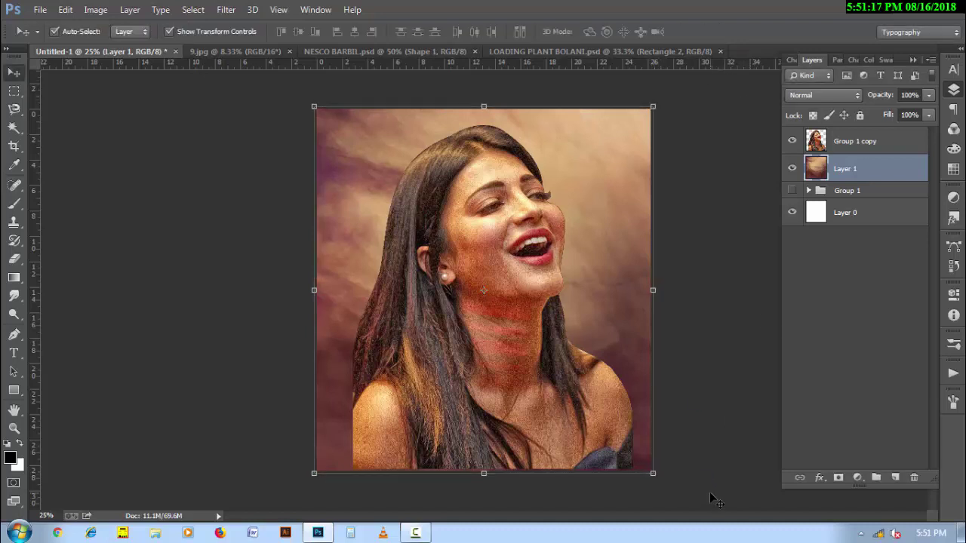
{"action": "left_click", "coordinate": [423, 535]}
Step: Apply a 15-pixel Gaussian Blur to Layer 1, then duplicate the layer
{"action": "left_click", "coordinate": [936, 472]}
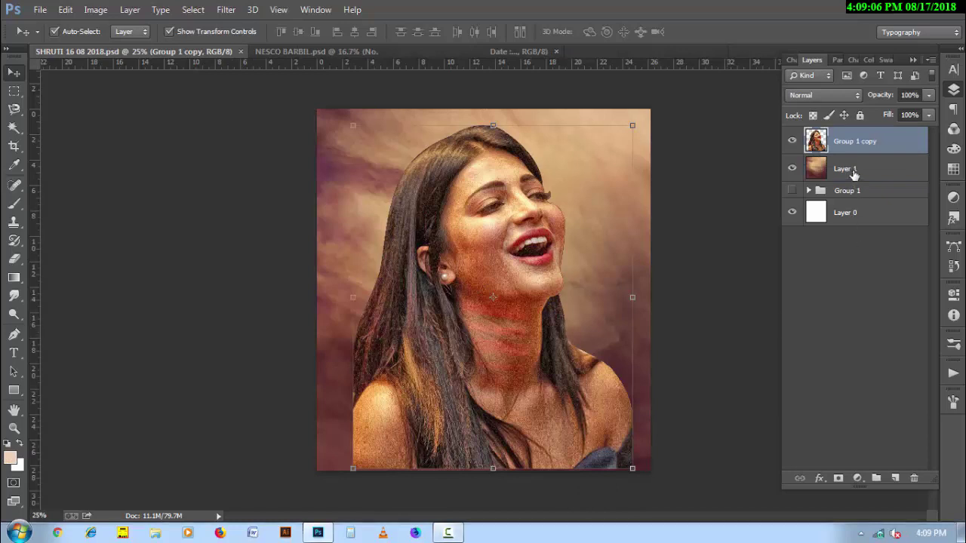
{"action": "left_click", "coordinate": [853, 174]}
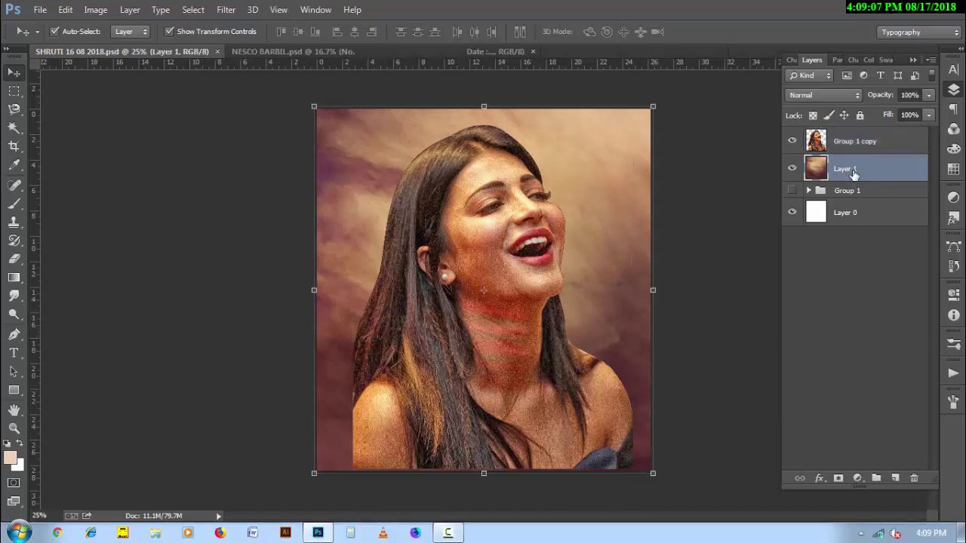
{"action": "mouse_move", "coordinate": [877, 209]}
{"action": "left_mouse_down"}
{"action": "mouse_move", "coordinate": [892, 345]}
{"action": "mouse_move", "coordinate": [880, 161]}
{"action": "left_mouse_up"}
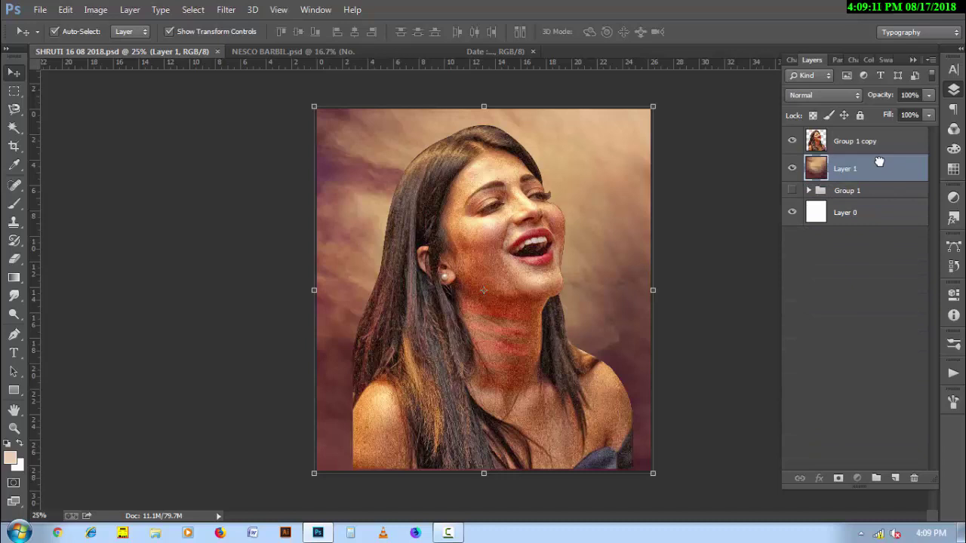
{"action": "left_click", "coordinate": [216, 9]}
{"action": "mouse_move", "coordinate": [309, 165]}
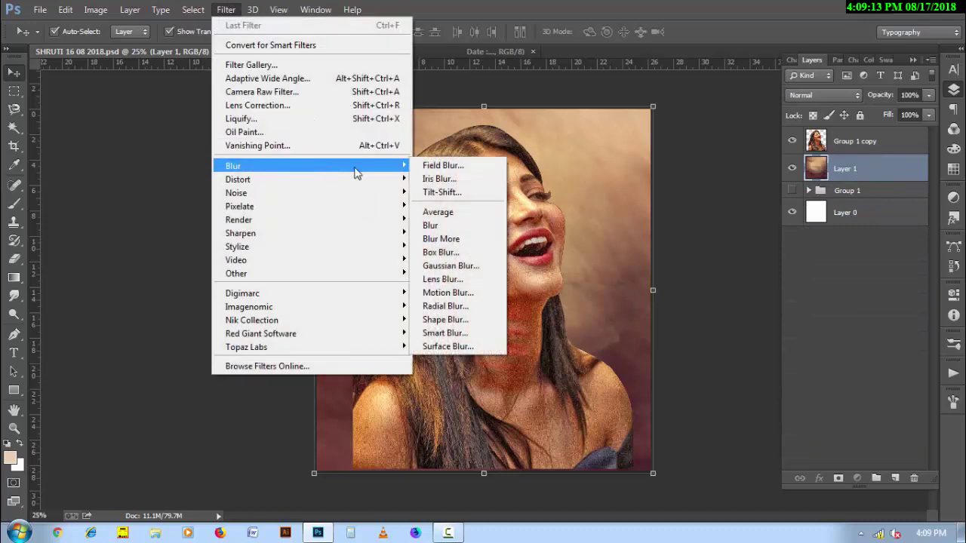
{"action": "left_click", "coordinate": [499, 265]}
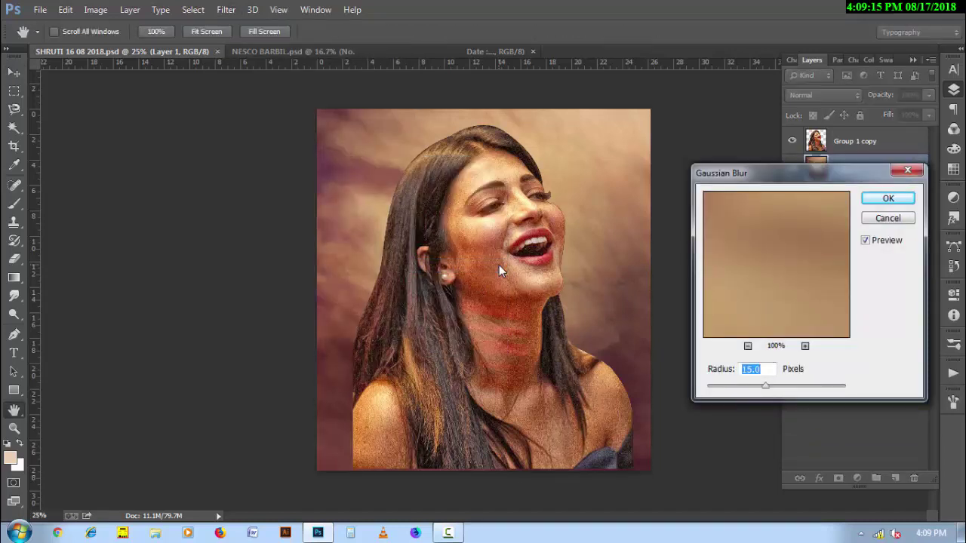
{"action": "left_click", "coordinate": [884, 199]}
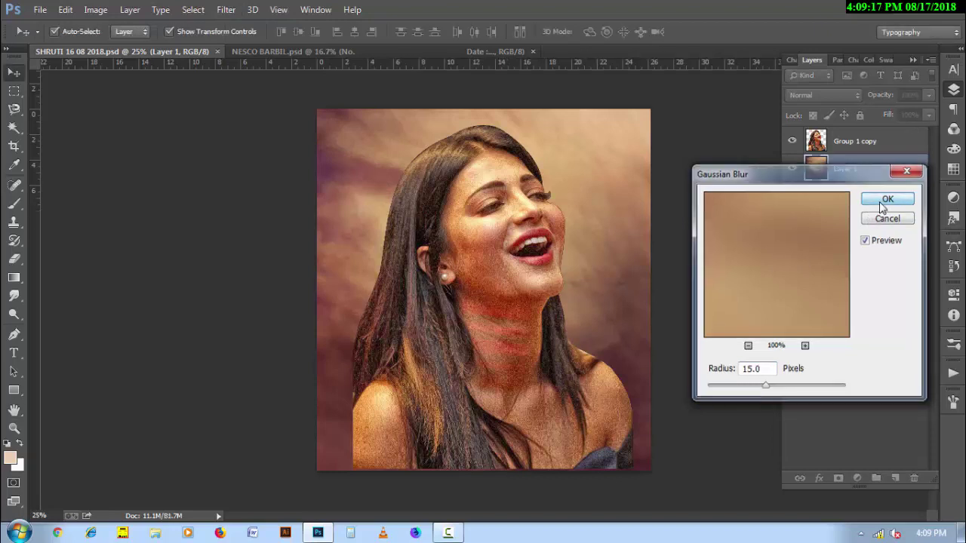
{"action": "left_click_drag", "start_coordinate": [865, 172], "coordinate": [896, 479]}
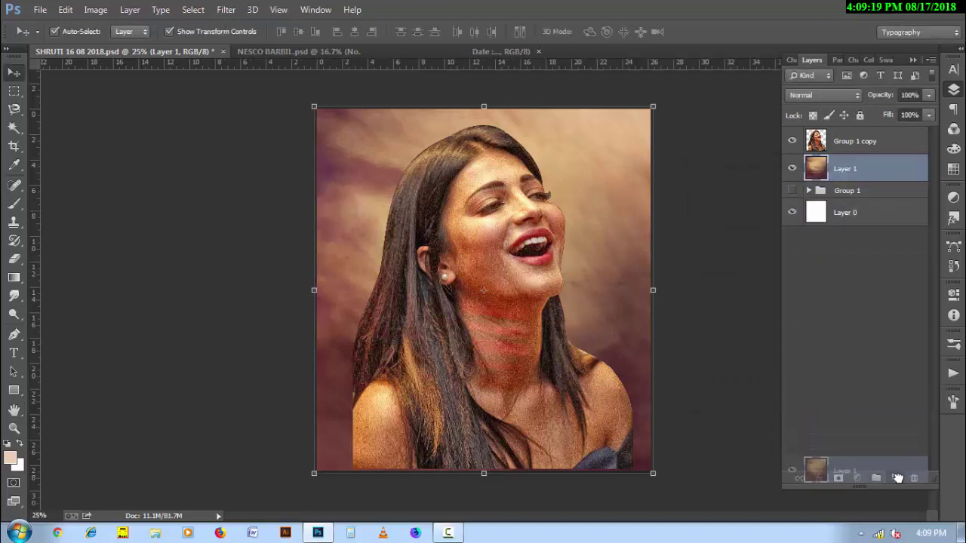
Step: Move Layer 1 copy above the portrait group and add a layer mask to it
{"action": "left_click_drag", "start_coordinate": [854, 170], "coordinate": [849, 135]}
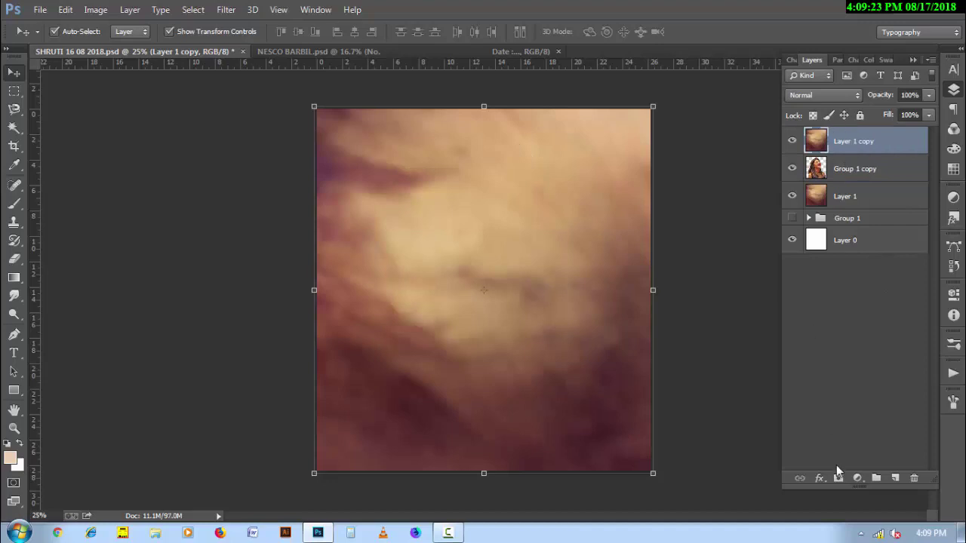
{"action": "left_click", "coordinate": [14, 206]}
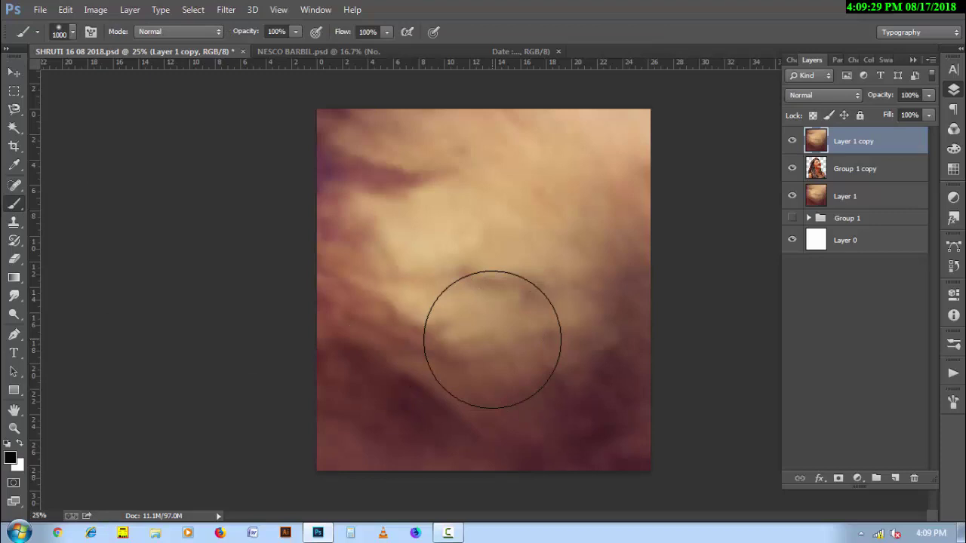
{"action": "left_click_drag", "start_coordinate": [479, 344], "coordinate": [499, 195]}
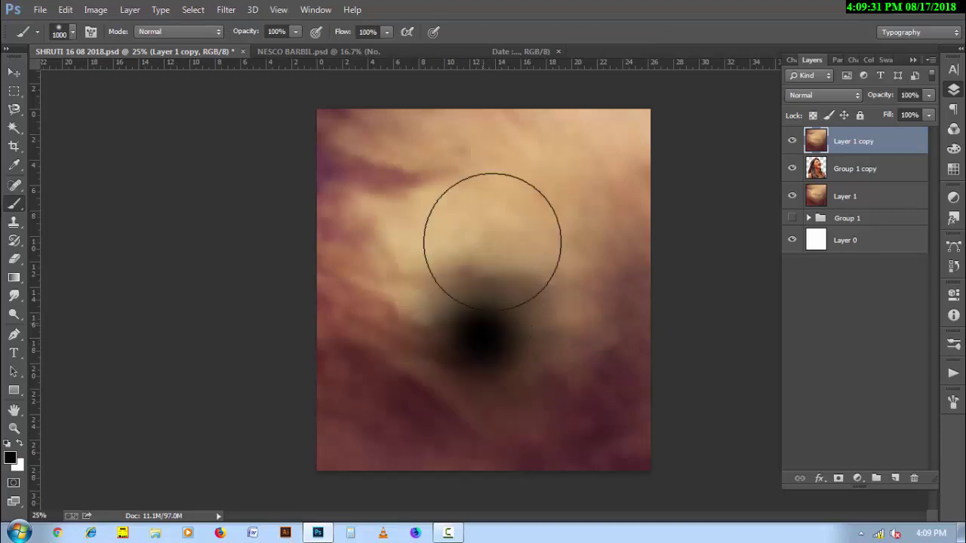
{"action": "key", "text": "ctrl+z"}
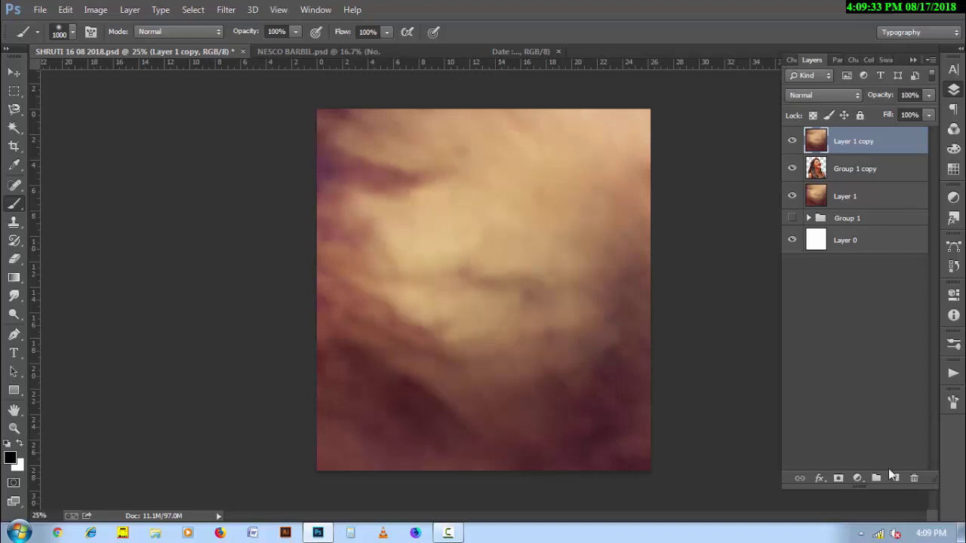
{"action": "left_click", "coordinate": [840, 481]}
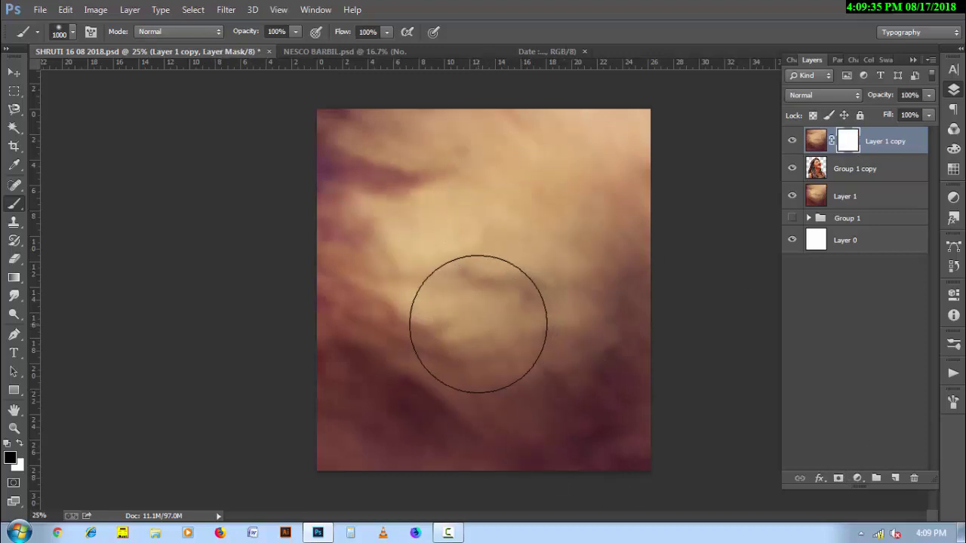
Step: Paint black on Layer 1 copy's mask at 50% opacity to reveal face, neck and left hair
{"action": "left_click_drag", "start_coordinate": [479, 323], "coordinate": [490, 122]}
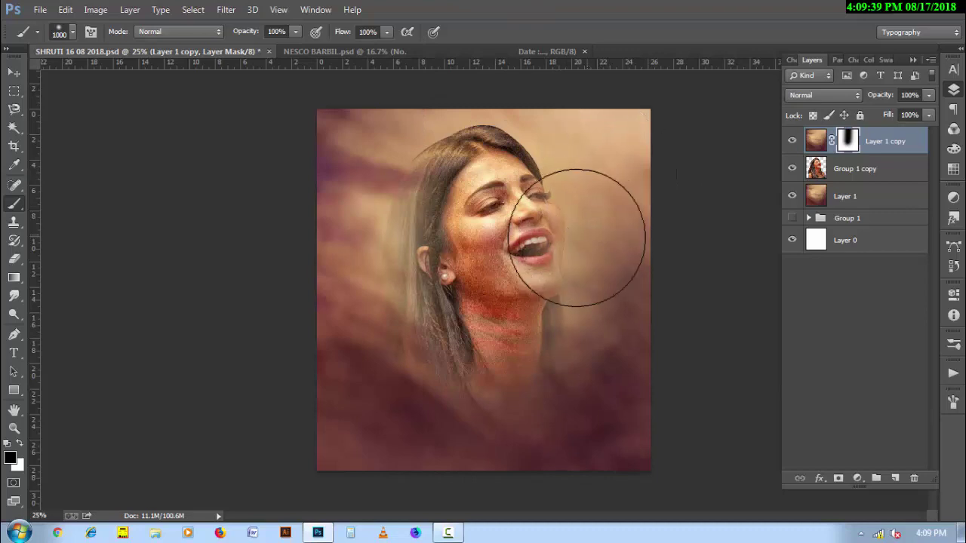
{"action": "key", "text": "5"}
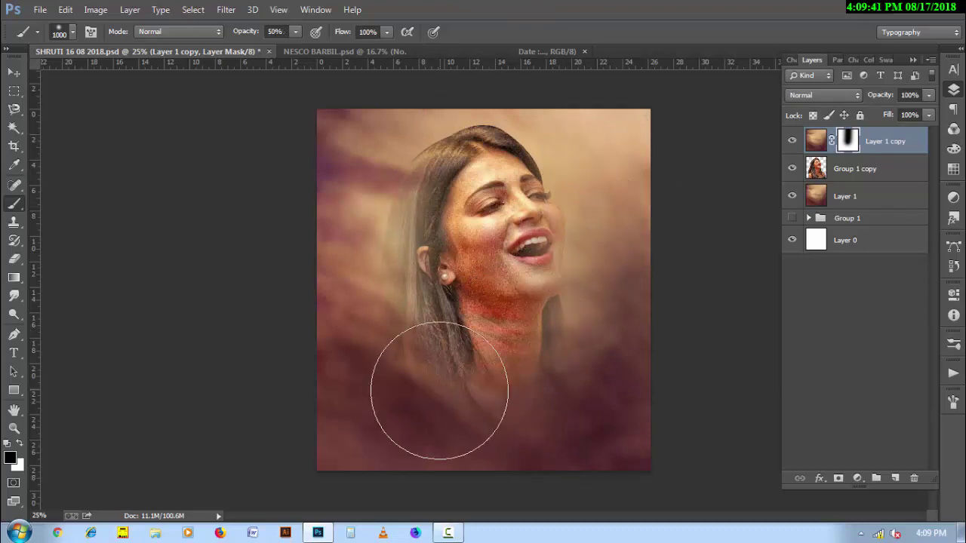
{"action": "left_click_drag", "start_coordinate": [425, 371], "coordinate": [383, 273]}
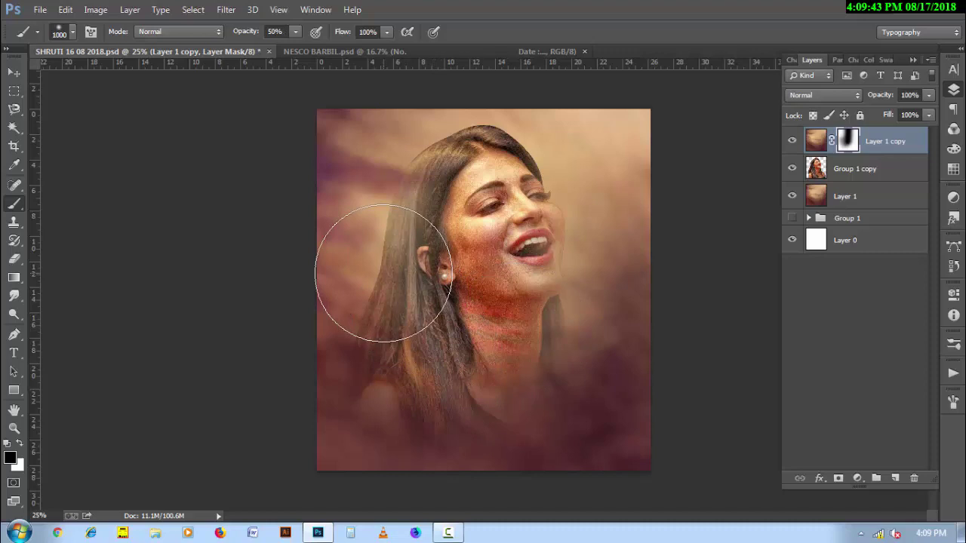
{"action": "key", "text": "x"}
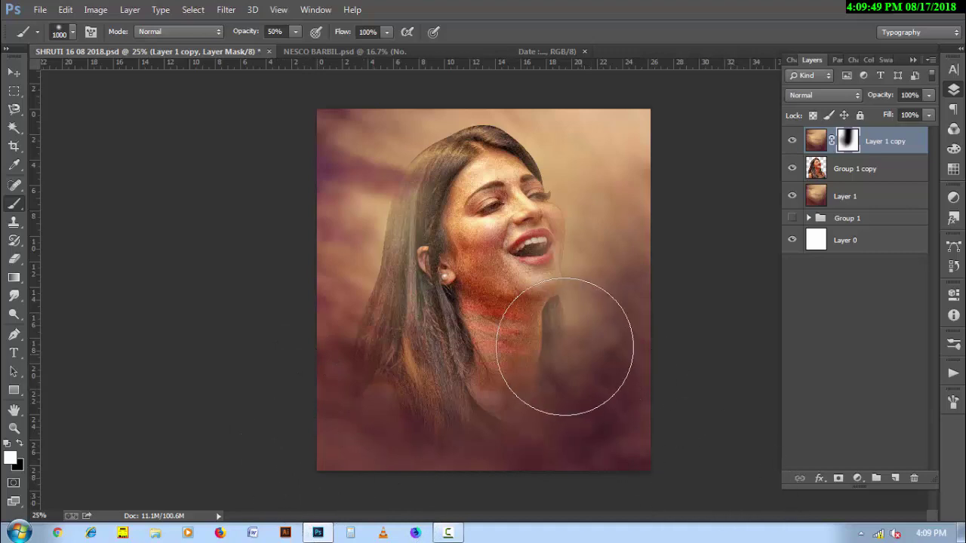
{"action": "key", "text": "x"}
Step: Continue masking at 100% opacity to reveal the face, top of head, hair and shoulder
{"action": "mouse_move", "coordinate": [529, 264]}
{"action": "left_mouse_down"}
{"action": "mouse_move", "coordinate": [533, 357]}
{"action": "mouse_move", "coordinate": [503, 159]}
{"action": "left_mouse_up"}
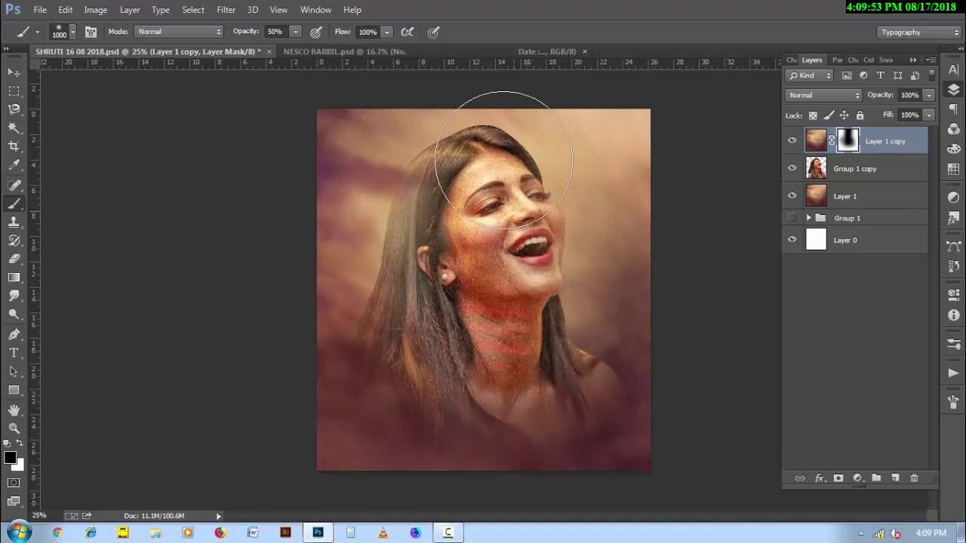
{"action": "key", "text": "0"}
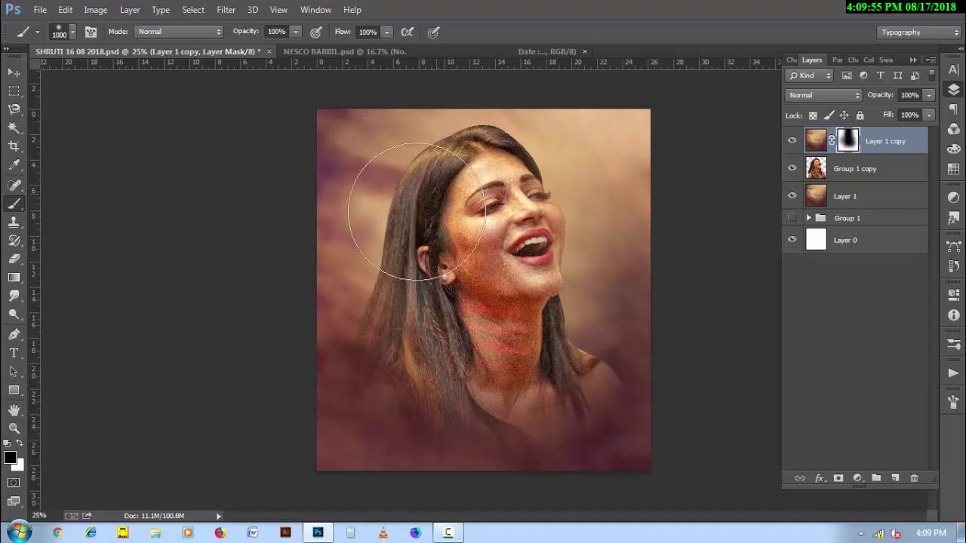
{"action": "mouse_move", "coordinate": [461, 293]}
{"action": "left_mouse_down"}
{"action": "mouse_move", "coordinate": [352, 226]}
{"action": "mouse_move", "coordinate": [425, 155]}
{"action": "mouse_move", "coordinate": [498, 325]}
{"action": "mouse_move", "coordinate": [464, 45]}
{"action": "mouse_move", "coordinate": [509, 327]}
{"action": "mouse_move", "coordinate": [565, 324]}
{"action": "mouse_move", "coordinate": [534, 318]}
{"action": "mouse_move", "coordinate": [474, 118]}
{"action": "mouse_move", "coordinate": [453, 197]}
{"action": "mouse_move", "coordinate": [449, 332]}
{"action": "mouse_move", "coordinate": [484, 326]}
{"action": "mouse_move", "coordinate": [452, 249]}
{"action": "mouse_move", "coordinate": [471, 344]}
{"action": "mouse_move", "coordinate": [446, 250]}
{"action": "mouse_move", "coordinate": [529, 399]}
{"action": "mouse_move", "coordinate": [496, 205]}
{"action": "mouse_move", "coordinate": [513, 342]}
{"action": "mouse_move", "coordinate": [490, 355]}
{"action": "mouse_move", "coordinate": [487, 227]}
{"action": "mouse_move", "coordinate": [482, 359]}
{"action": "mouse_move", "coordinate": [494, 375]}
{"action": "mouse_move", "coordinate": [502, 332]}
{"action": "mouse_move", "coordinate": [467, 133]}
{"action": "mouse_move", "coordinate": [470, 87]}
{"action": "mouse_move", "coordinate": [571, 242]}
{"action": "mouse_move", "coordinate": [537, 348]}
{"action": "mouse_move", "coordinate": [554, 280]}
{"action": "left_mouse_up"}
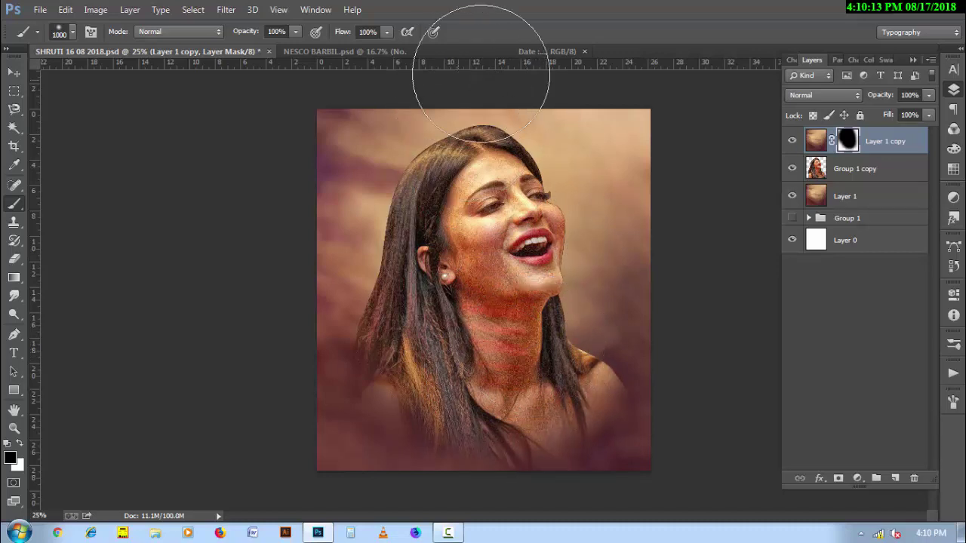
{"action": "mouse_move", "coordinate": [479, 54]}
{"action": "left_mouse_down"}
{"action": "mouse_move", "coordinate": [431, 334]}
{"action": "mouse_move", "coordinate": [446, 337]}
{"action": "mouse_move", "coordinate": [431, 302]}
{"action": "mouse_move", "coordinate": [442, 313]}
{"action": "mouse_move", "coordinate": [422, 296]}
{"action": "left_mouse_up"}
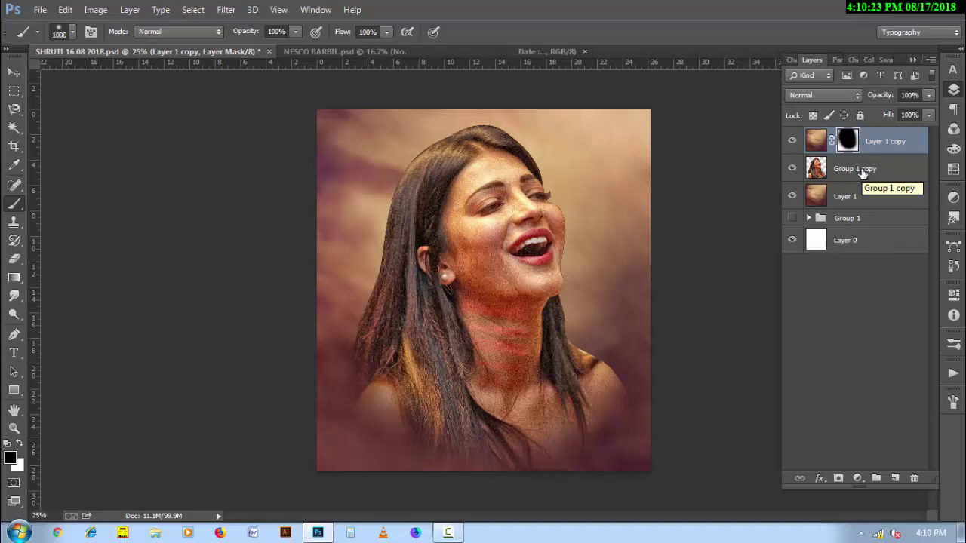
Step: Add Layer 2 above Layer 1 and paint a sampled beige skin tone over the face and neck
{"action": "left_click", "coordinate": [861, 197]}
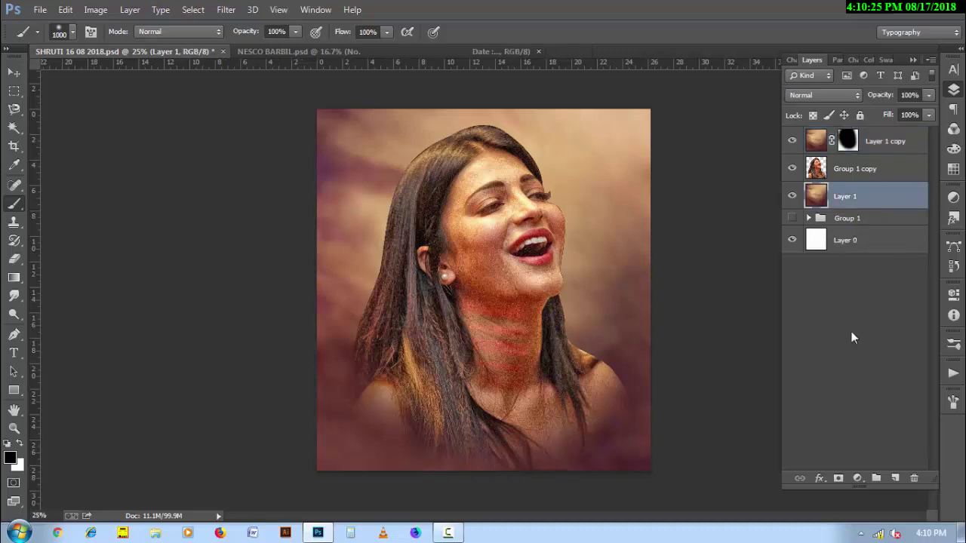
{"action": "left_click", "coordinate": [894, 478]}
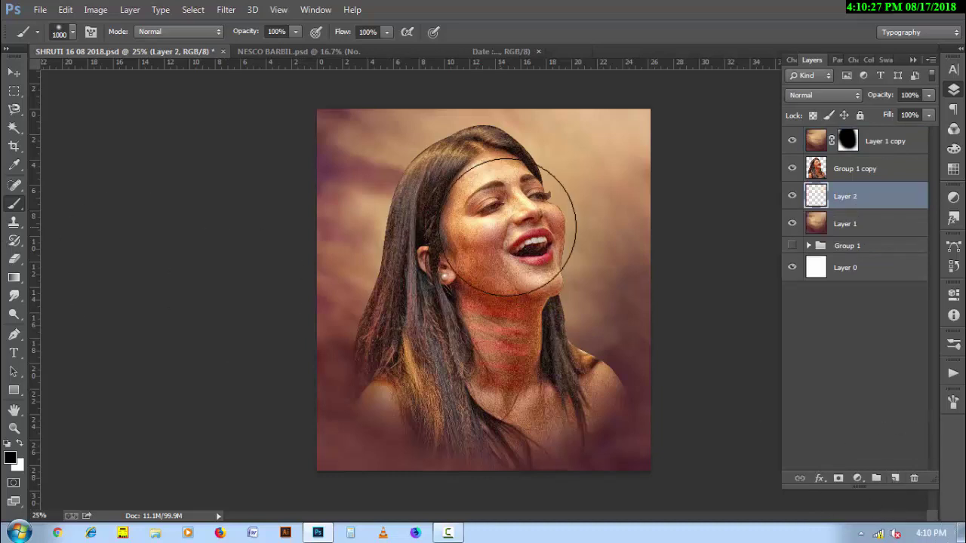
{"action": "left_click", "coordinate": [548, 182], "text": "alt"}
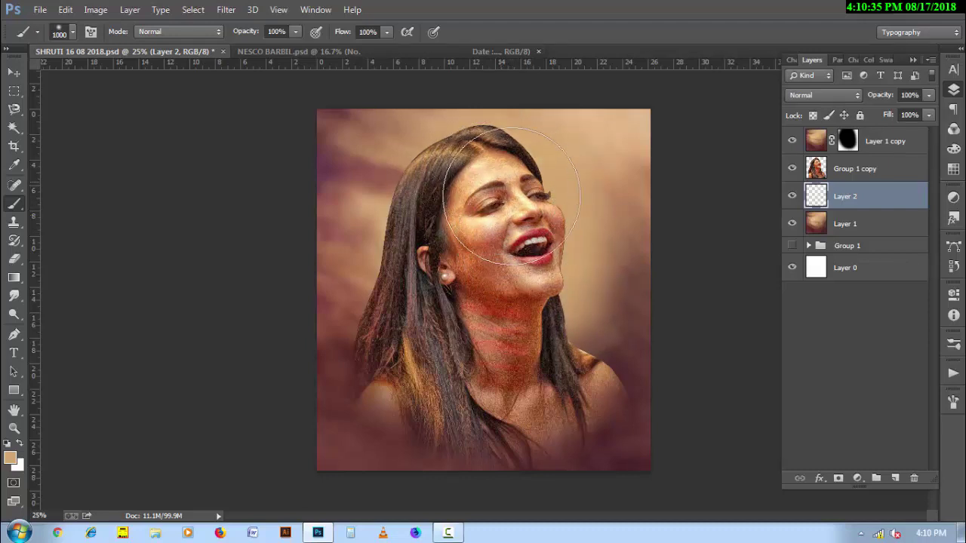
{"action": "mouse_move", "coordinate": [525, 189]}
{"action": "left_mouse_down"}
{"action": "mouse_move", "coordinate": [501, 272]}
{"action": "mouse_move", "coordinate": [426, 311]}
{"action": "left_mouse_up"}
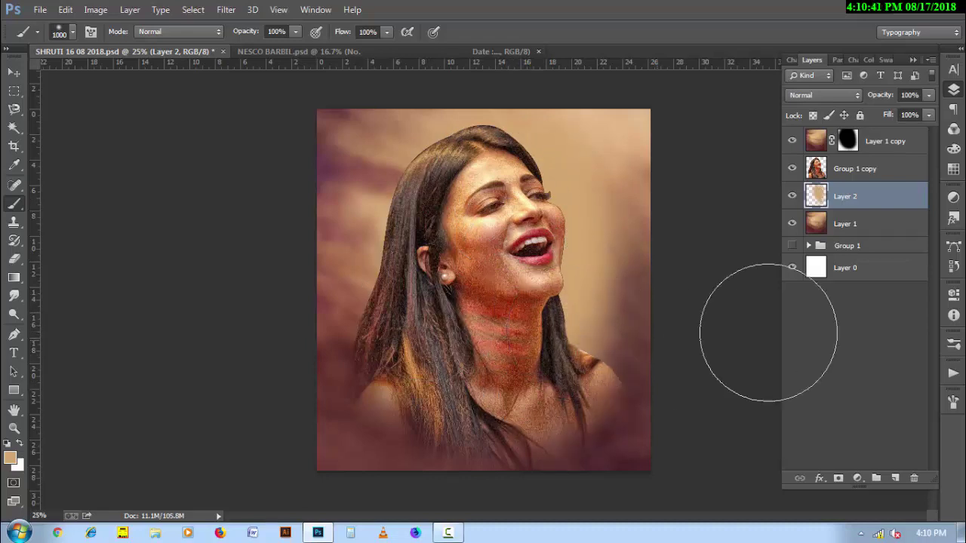
{"action": "left_click", "coordinate": [846, 233]}
{"action": "left_click", "coordinate": [894, 478], "text": "ctrl"}
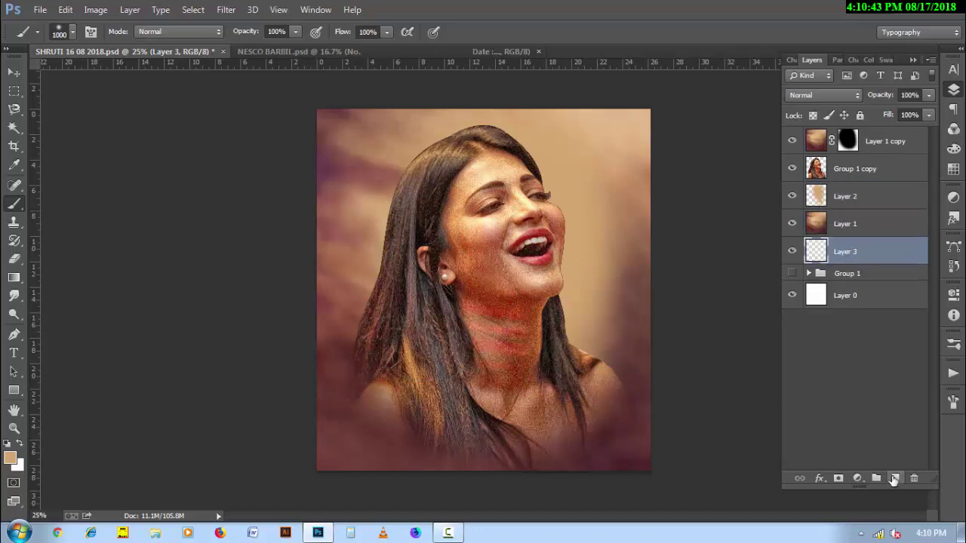
{"action": "left_click_drag", "start_coordinate": [868, 261], "coordinate": [848, 215]}
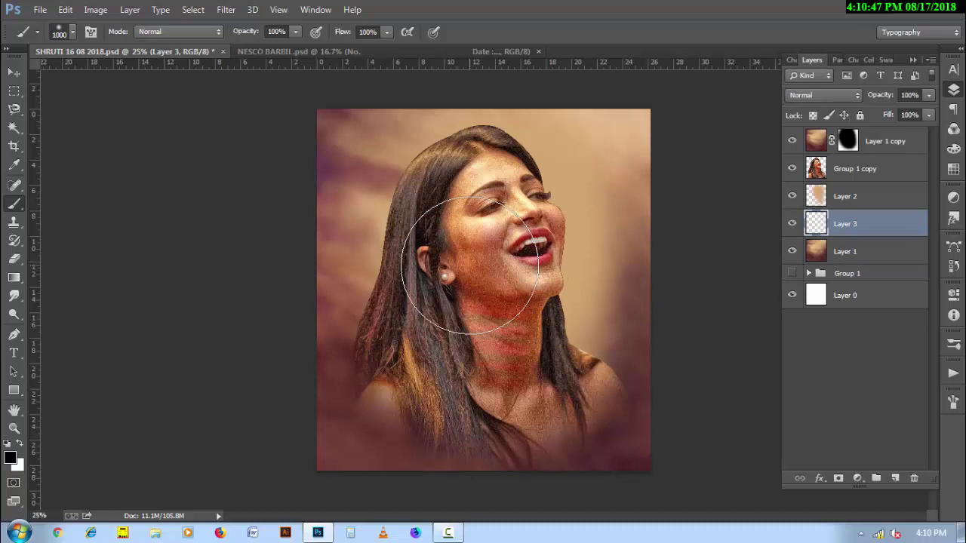
{"action": "mouse_move", "coordinate": [442, 280]}
{"action": "left_mouse_down"}
{"action": "mouse_move", "coordinate": [438, 335]}
{"action": "mouse_move", "coordinate": [410, 334]}
{"action": "mouse_move", "coordinate": [410, 355]}
{"action": "mouse_move", "coordinate": [404, 319]}
{"action": "mouse_move", "coordinate": [371, 313]}
{"action": "mouse_move", "coordinate": [420, 264]}
{"action": "mouse_move", "coordinate": [414, 220]}
{"action": "mouse_move", "coordinate": [449, 184]}
{"action": "left_mouse_up"}
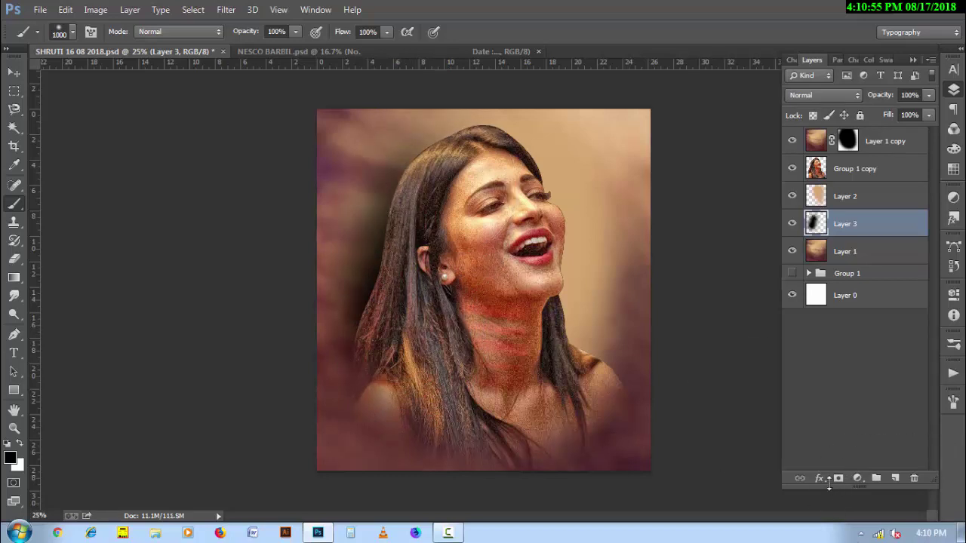
{"action": "left_click", "coordinate": [820, 478]}
{"action": "left_click", "coordinate": [826, 406]}
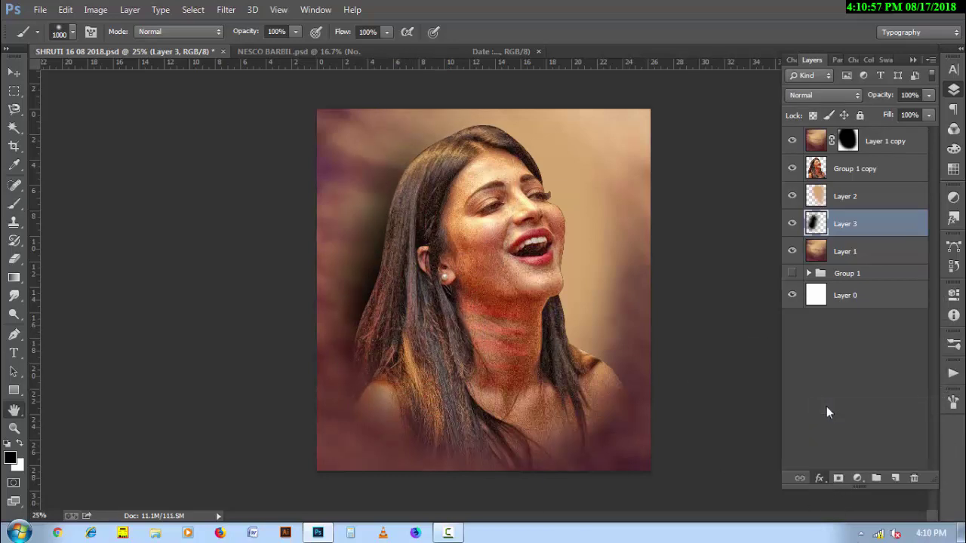
{"action": "left_click", "coordinate": [813, 244]}
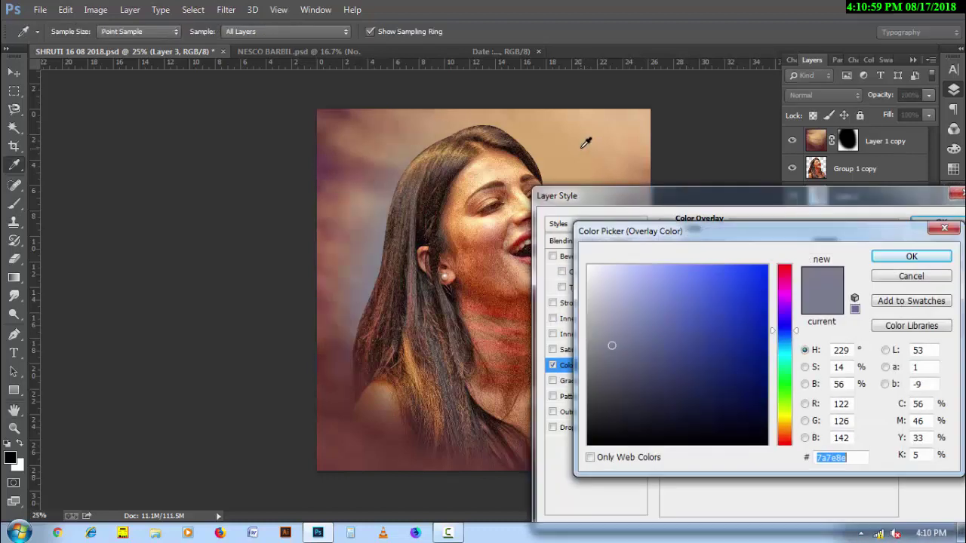
{"action": "left_click", "coordinate": [587, 144]}
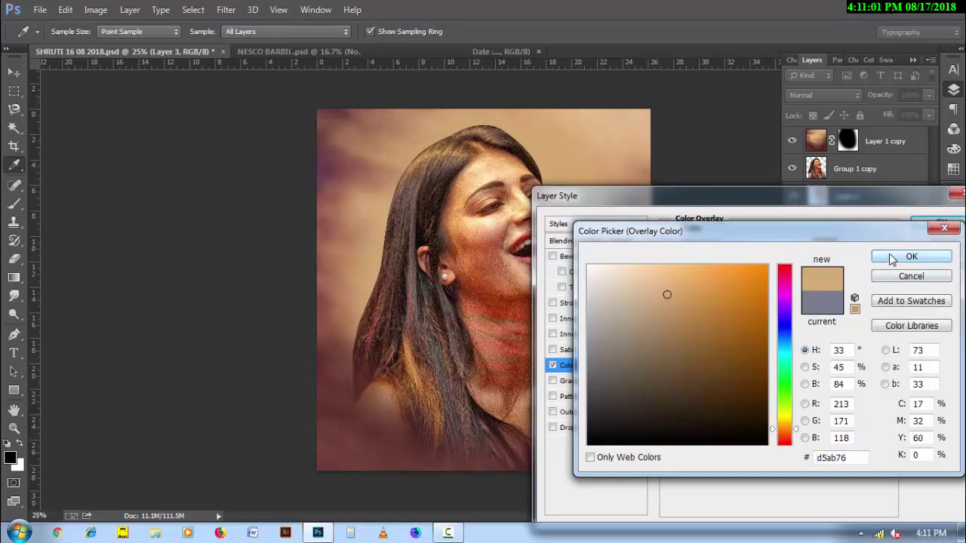
{"action": "left_click", "coordinate": [341, 163]}
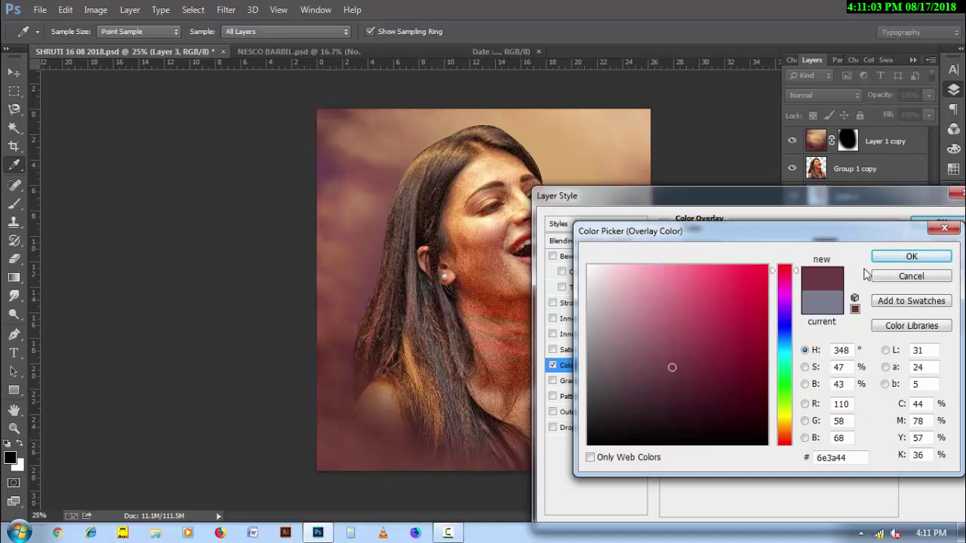
{"action": "left_click", "coordinate": [892, 260]}
{"action": "left_click_drag", "start_coordinate": [856, 209], "coordinate": [845, 361]}
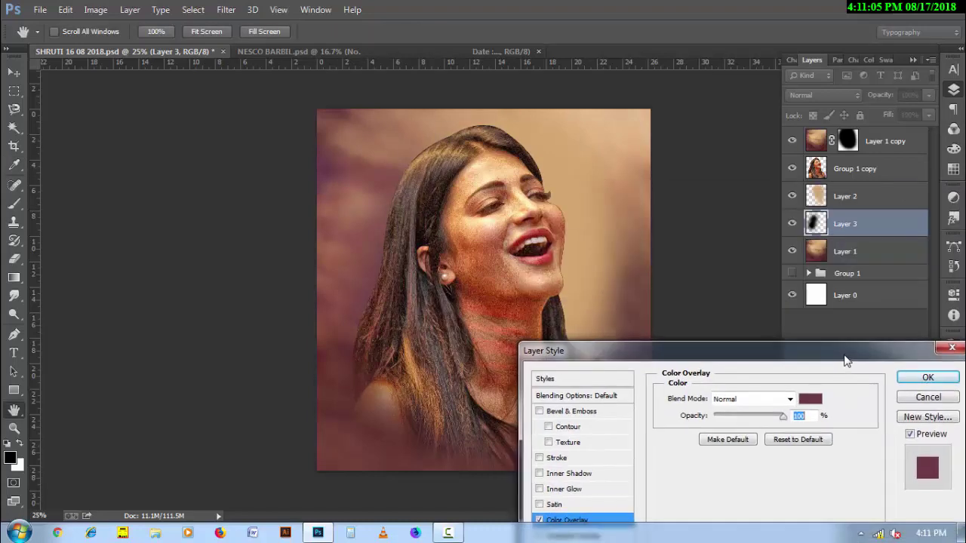
{"action": "left_click", "coordinate": [916, 400]}
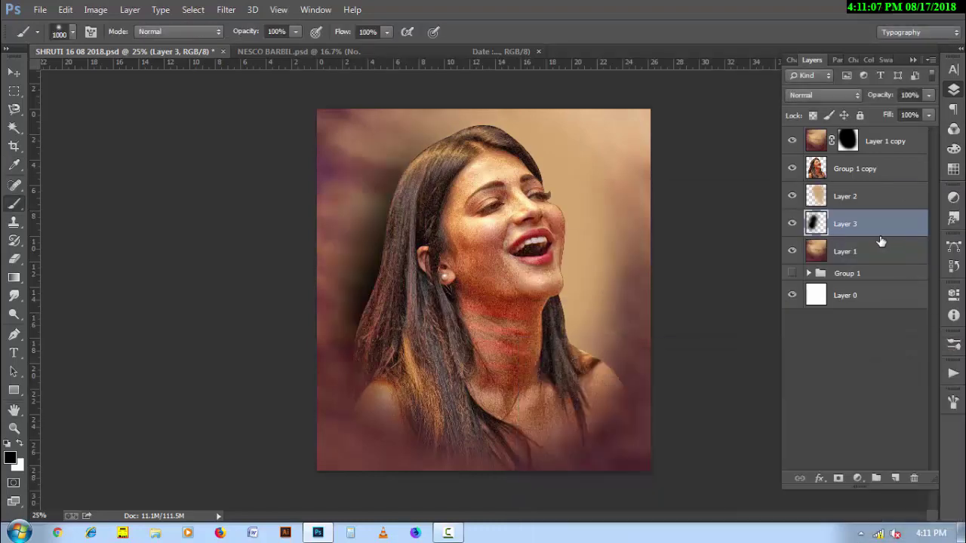
{"action": "key", "text": "Delete"}
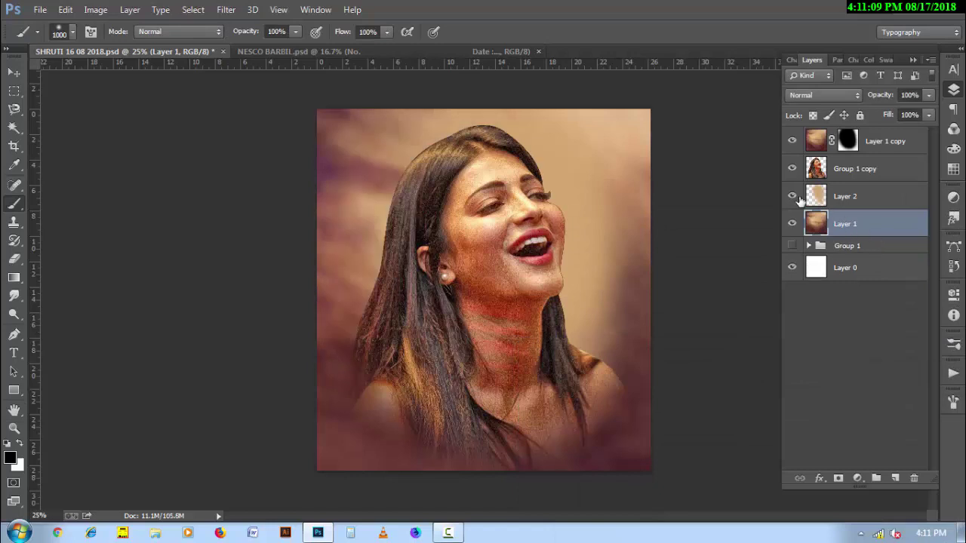
Step: Erase Layer 2's beige paint from the top-right background with a 1500 px eraser
{"action": "left_click", "coordinate": [790, 197]}
{"action": "left_click", "coordinate": [790, 196]}
{"action": "left_click", "coordinate": [880, 200]}
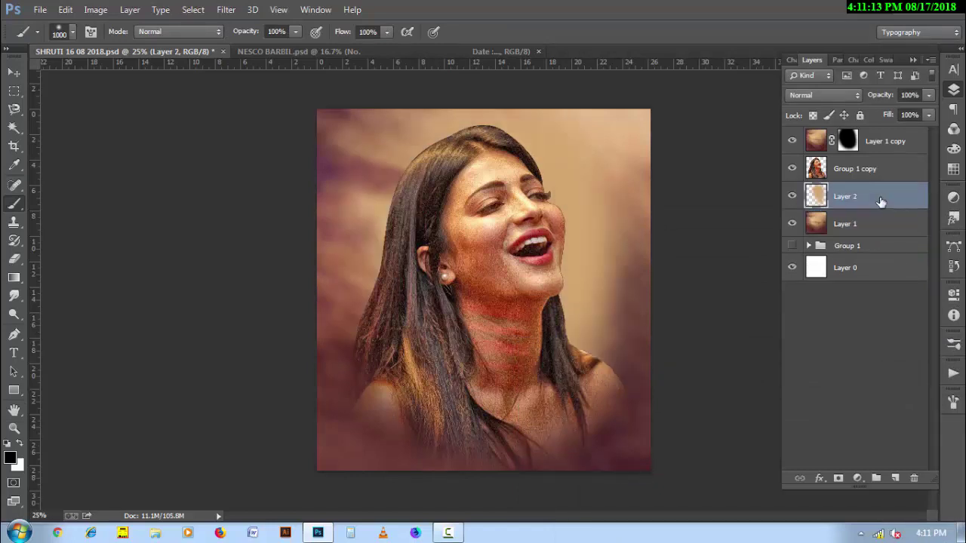
{"action": "key", "text": "e"}
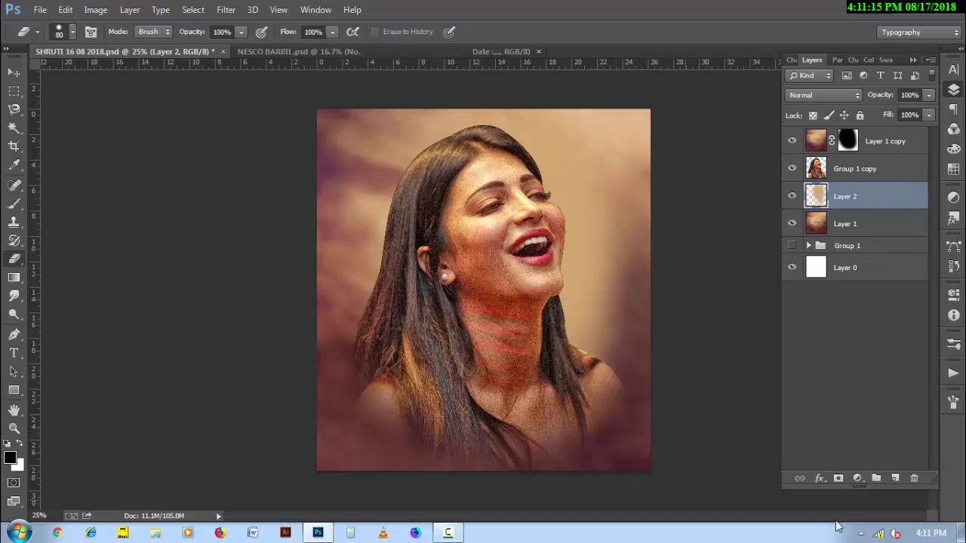
{"action": "key", "text": "bracketright"}
{"action": "key", "text": "bracketright"}
{"action": "key", "text": "bracketright"}
{"action": "left_click_drag", "start_coordinate": [733, 249], "coordinate": [776, 325]}
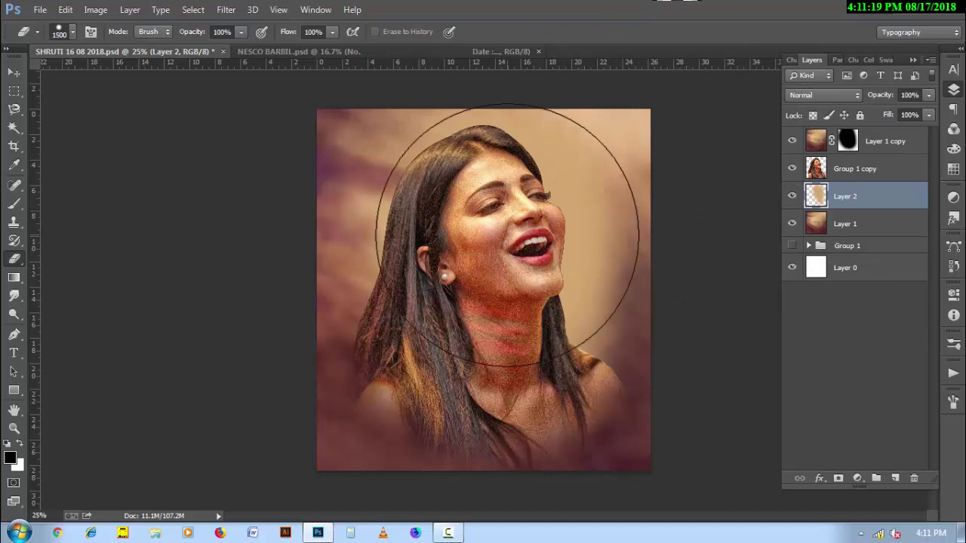
Step: Set the eraser hardness to 0% and erase the beige paint along the right edge
{"action": "right_click", "coordinate": [519, 278]}
{"action": "left_click", "coordinate": [499, 239]}
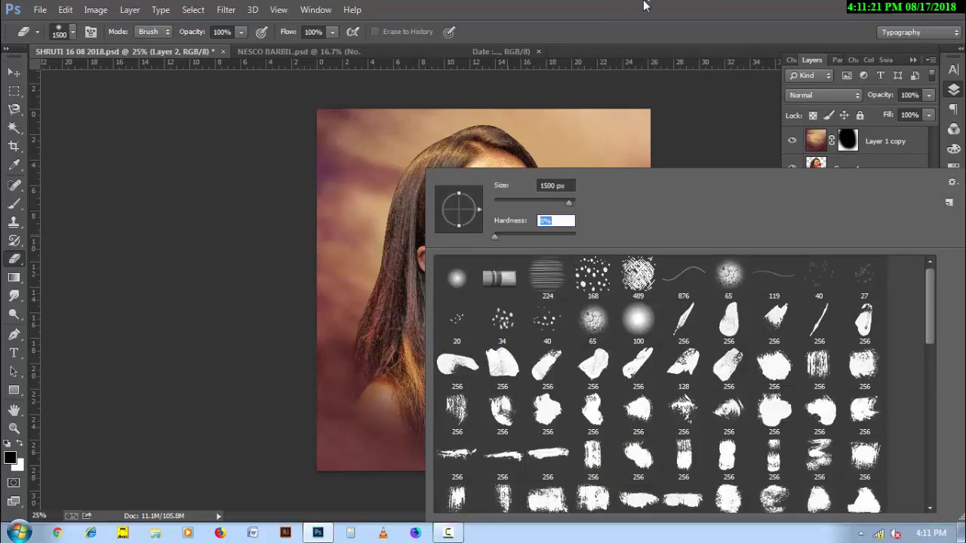
{"action": "key", "text": "Return"}
{"action": "mouse_move", "coordinate": [666, 269]}
{"action": "left_mouse_down"}
{"action": "mouse_move", "coordinate": [671, 258]}
{"action": "mouse_move", "coordinate": [647, 355]}
{"action": "left_mouse_up"}
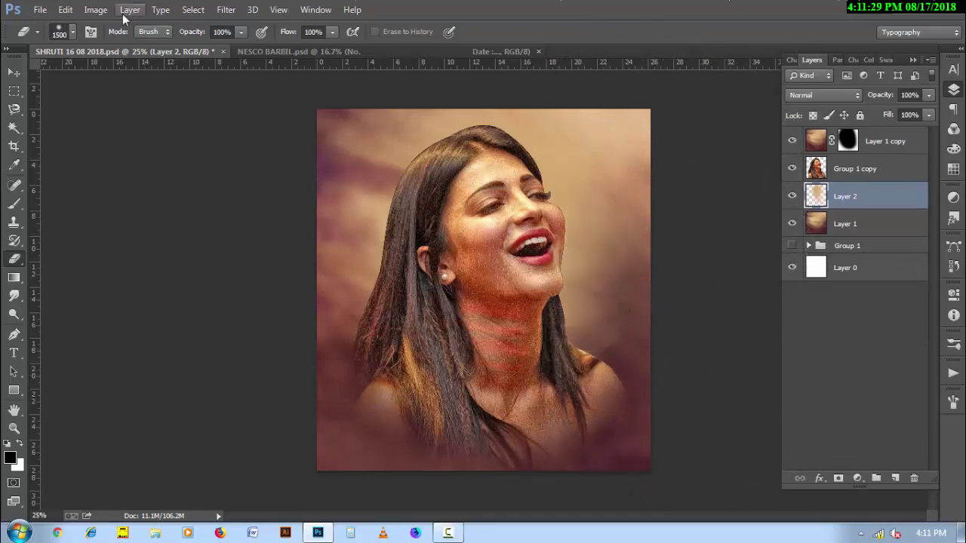
{"action": "left_click", "coordinate": [883, 169]}
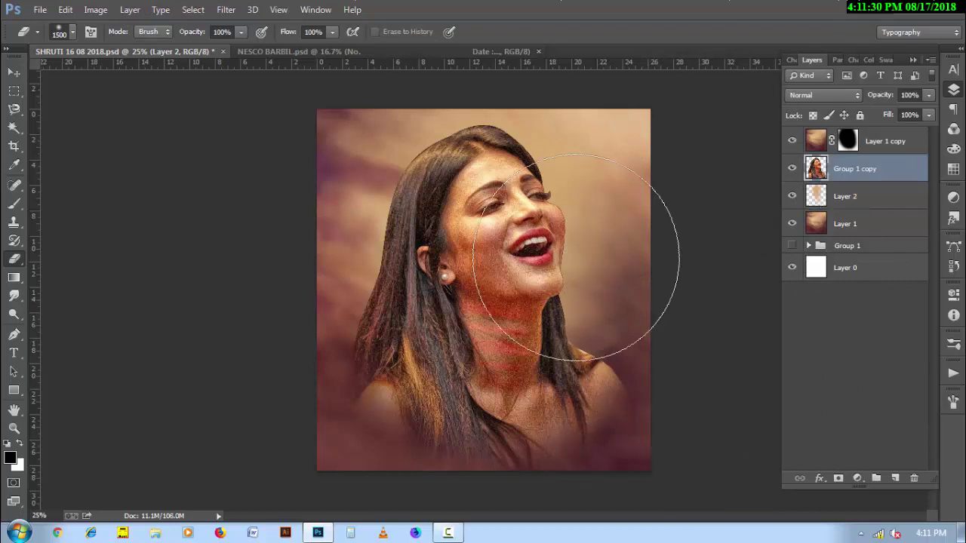
Step: Zoom in on the shoulder and smudge the skin tones along its edge at 30% strength
{"action": "left_click", "coordinate": [13, 296]}
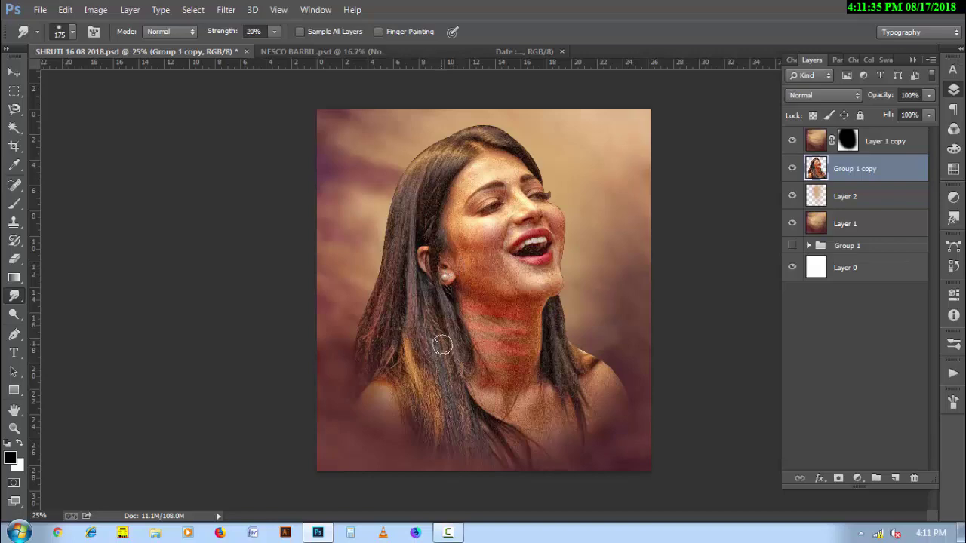
{"action": "mouse_move", "coordinate": [393, 397]}
{"action": "left_mouse_down"}
{"action": "mouse_move", "coordinate": [463, 442]}
{"action": "mouse_move", "coordinate": [380, 178]}
{"action": "left_mouse_up"}
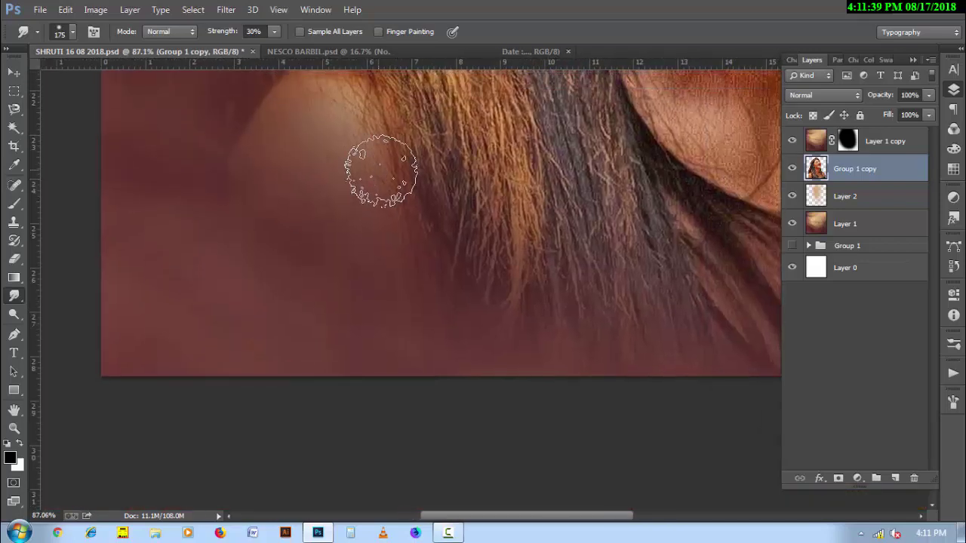
{"action": "scroll", "coordinate": [369, 183], "scroll_direction": "up", "scroll_amount": 3}
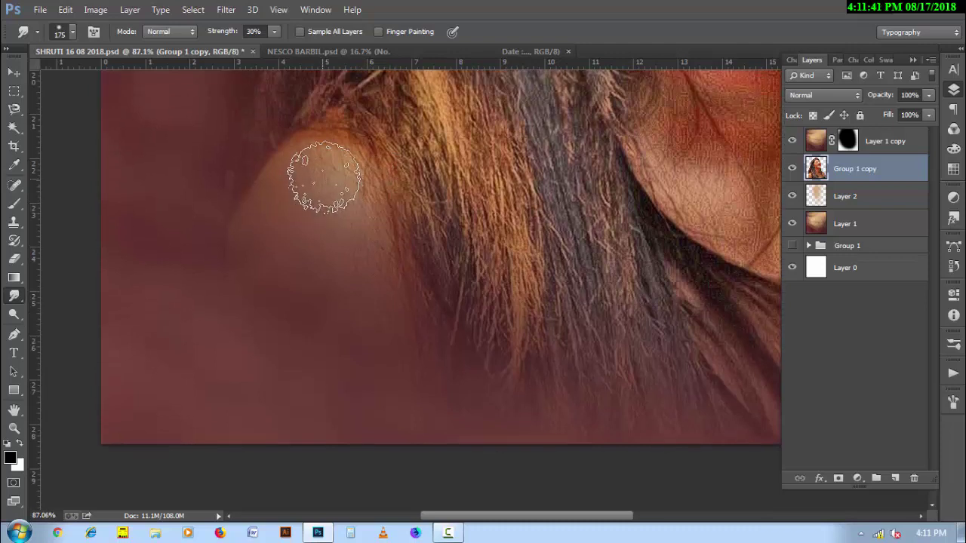
{"action": "key", "text": "bracketleft"}
{"action": "key", "text": "bracketleft"}
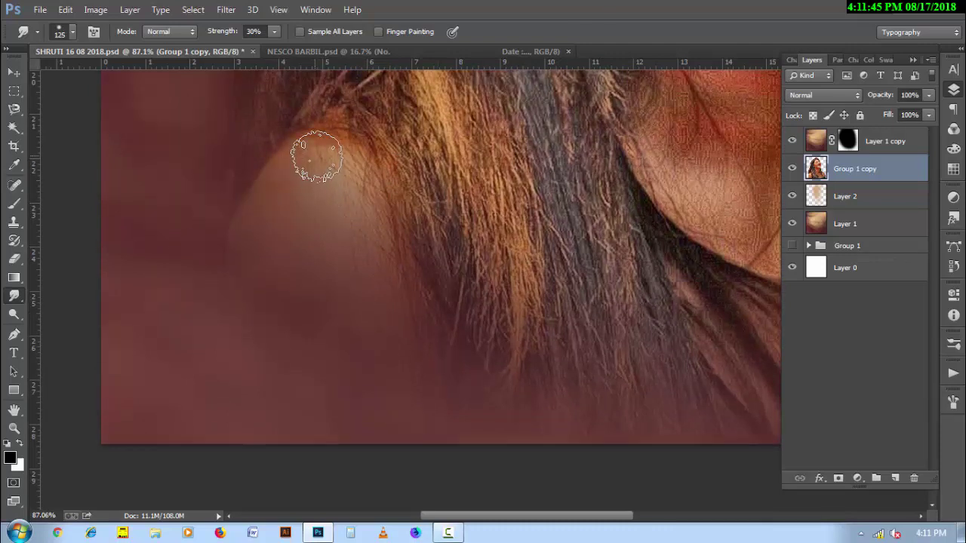
{"action": "key", "text": "bracketright"}
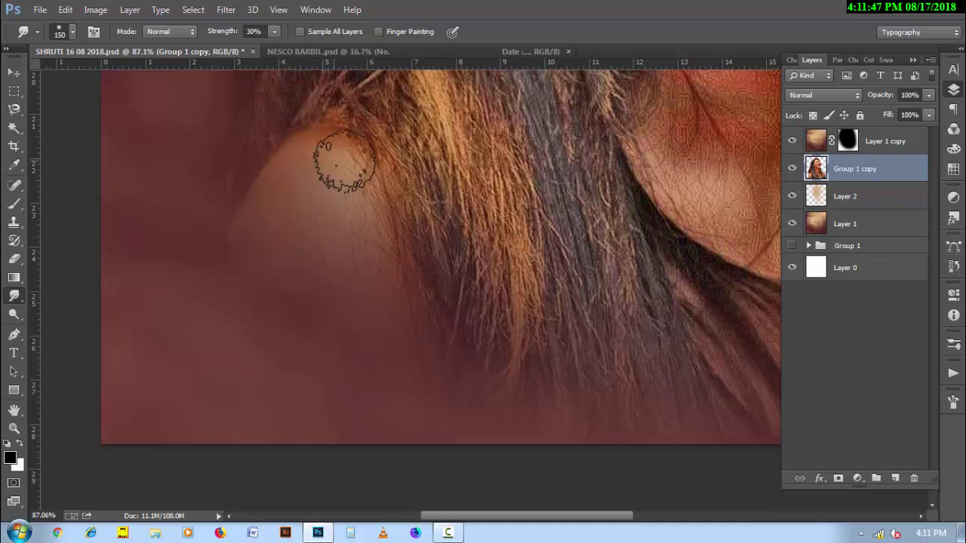
{"action": "mouse_move", "coordinate": [351, 178]}
{"action": "left_mouse_down"}
{"action": "mouse_move", "coordinate": [334, 156]}
{"action": "mouse_move", "coordinate": [302, 172]}
{"action": "mouse_move", "coordinate": [258, 242]}
{"action": "left_mouse_up"}
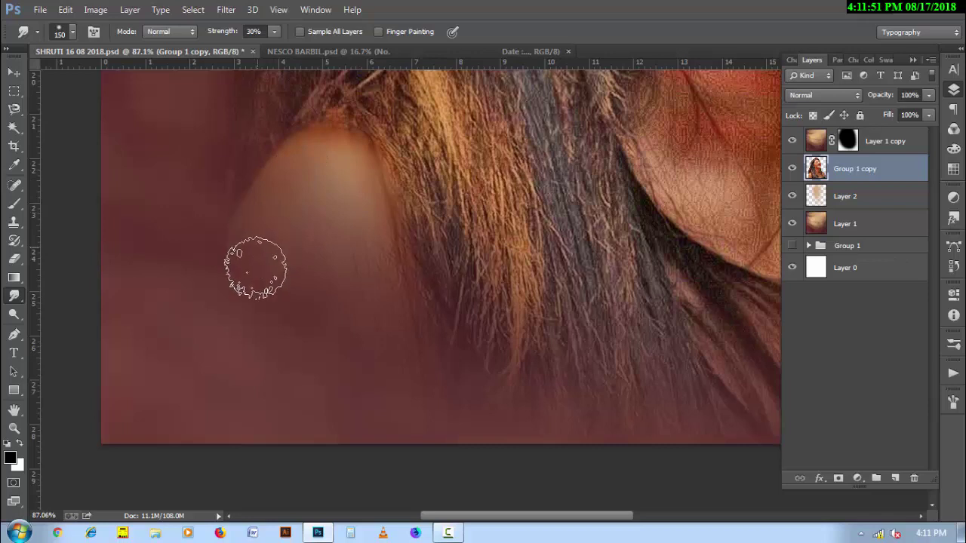
Step: Smudge the lower and upper shoulder into the background with 200 and 150 px brushes
{"action": "key", "text": "bracketright"}
{"action": "key", "text": "bracketright"}
{"action": "mouse_move", "coordinate": [330, 223]}
{"action": "left_mouse_down"}
{"action": "mouse_move", "coordinate": [312, 190]}
{"action": "mouse_move", "coordinate": [328, 224]}
{"action": "mouse_move", "coordinate": [388, 292]}
{"action": "mouse_move", "coordinate": [384, 371]}
{"action": "mouse_move", "coordinate": [298, 233]}
{"action": "mouse_move", "coordinate": [297, 313]}
{"action": "mouse_move", "coordinate": [296, 221]}
{"action": "mouse_move", "coordinate": [349, 345]}
{"action": "left_mouse_up"}
{"action": "key", "text": "bracketleft"}
{"action": "mouse_move", "coordinate": [370, 312]}
{"action": "left_mouse_down"}
{"action": "mouse_move", "coordinate": [374, 256]}
{"action": "mouse_move", "coordinate": [334, 173]}
{"action": "mouse_move", "coordinate": [317, 161]}
{"action": "left_mouse_up"}
{"action": "key", "text": "bracketleft"}
{"action": "left_click_drag", "start_coordinate": [253, 285], "coordinate": [198, 259]}
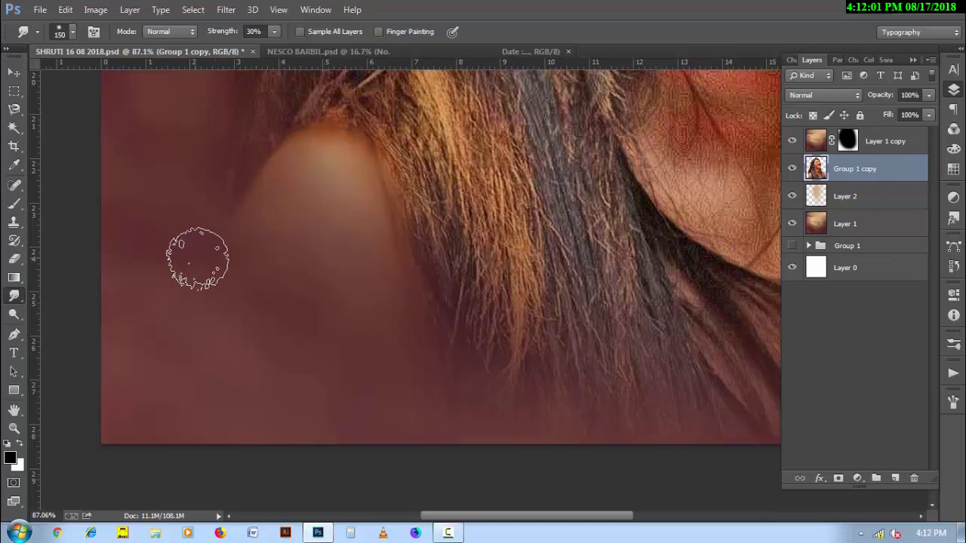
{"action": "left_click", "coordinate": [499, 294], "text": "alt"}
{"action": "left_click_drag", "start_coordinate": [681, 323], "coordinate": [534, 341]}
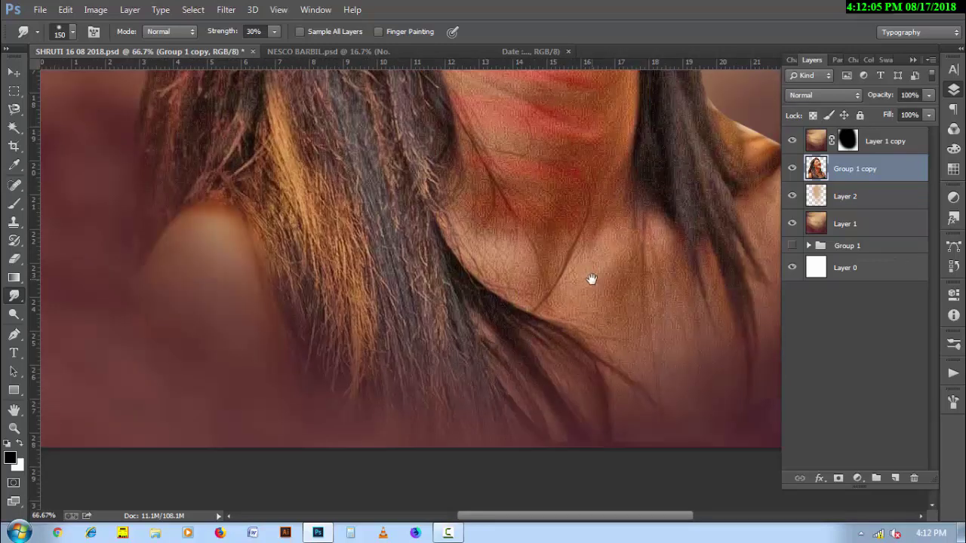
Step: Bring the neck into view and smear the neck crease downward with a 125 px smudge brush
{"action": "left_click_drag", "start_coordinate": [592, 280], "coordinate": [529, 334]}
{"action": "left_click_drag", "start_coordinate": [656, 341], "coordinate": [411, 205]}
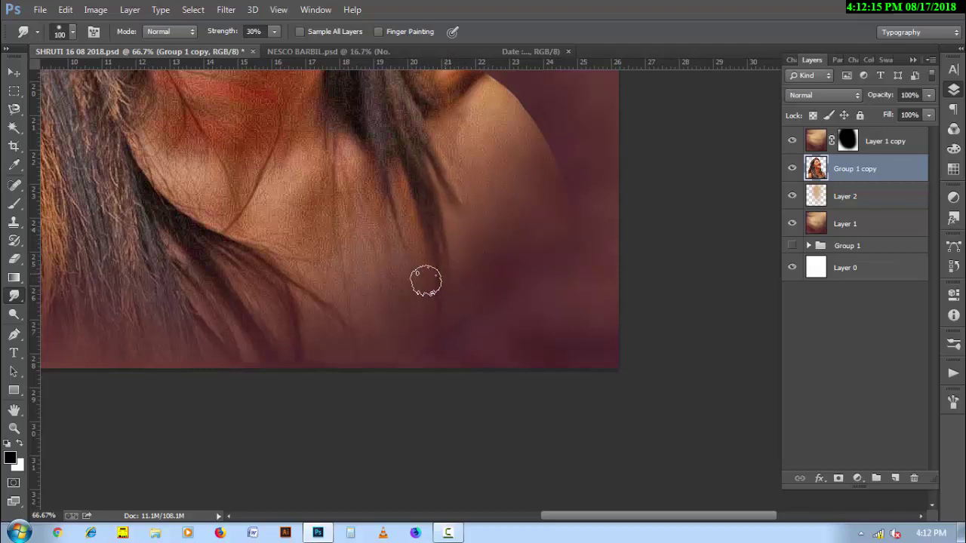
{"action": "key", "text": "bracketright"}
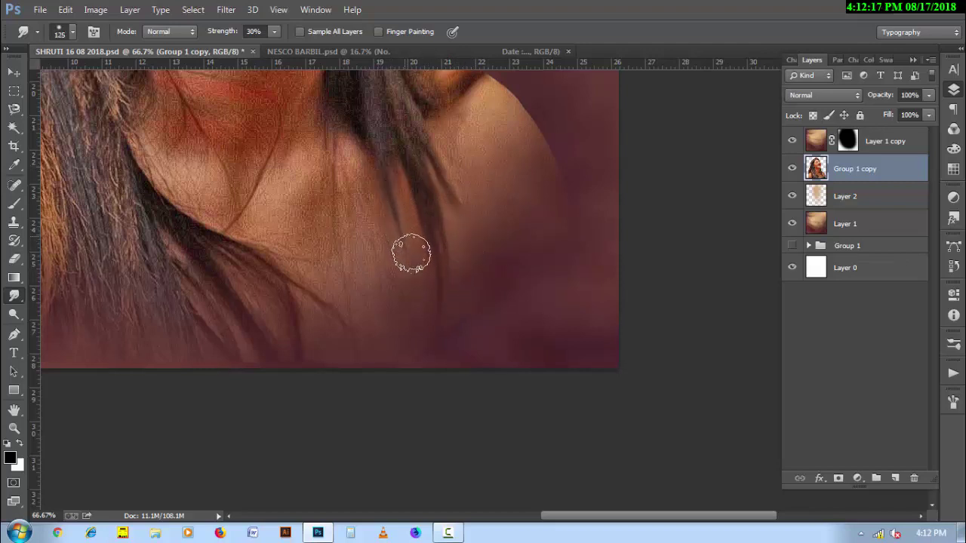
{"action": "key", "text": "bracketleft"}
{"action": "key", "text": "bracketleft"}
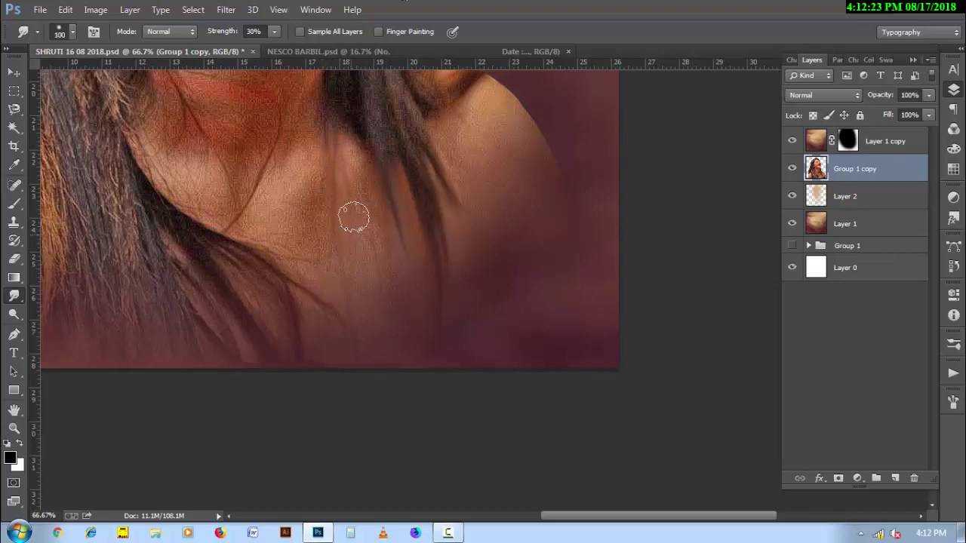
{"action": "key", "text": "bracketright"}
{"action": "key", "text": "bracketright"}
{"action": "key", "text": "bracketright"}
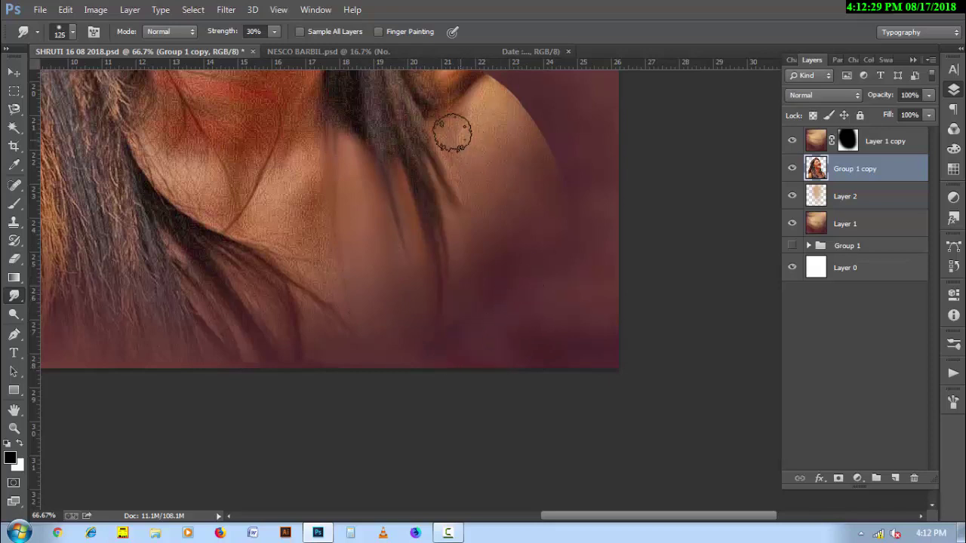
{"action": "key", "text": "bracketleft"}
{"action": "key", "text": "bracketleft"}
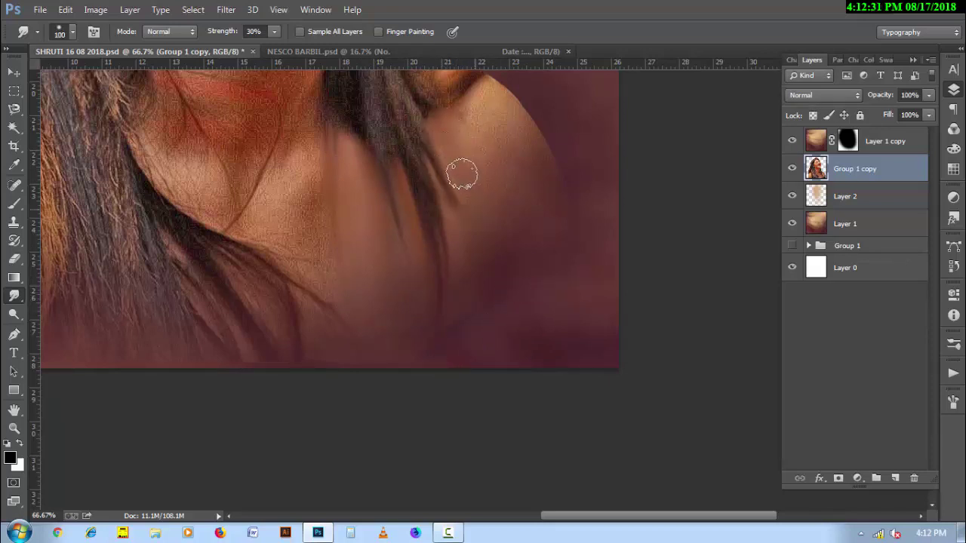
{"action": "key", "text": "bracketright"}
{"action": "key", "text": "bracketright"}
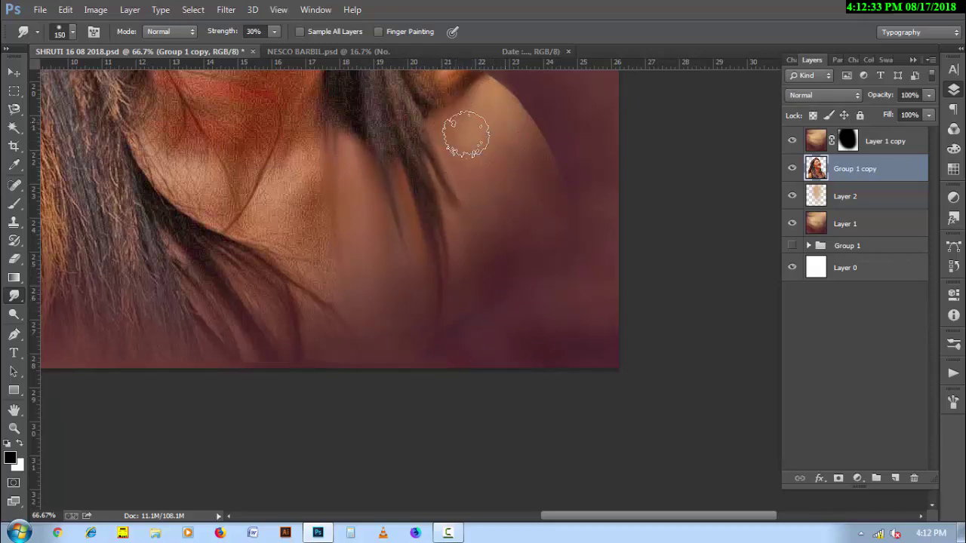
{"action": "key", "text": "bracketright"}
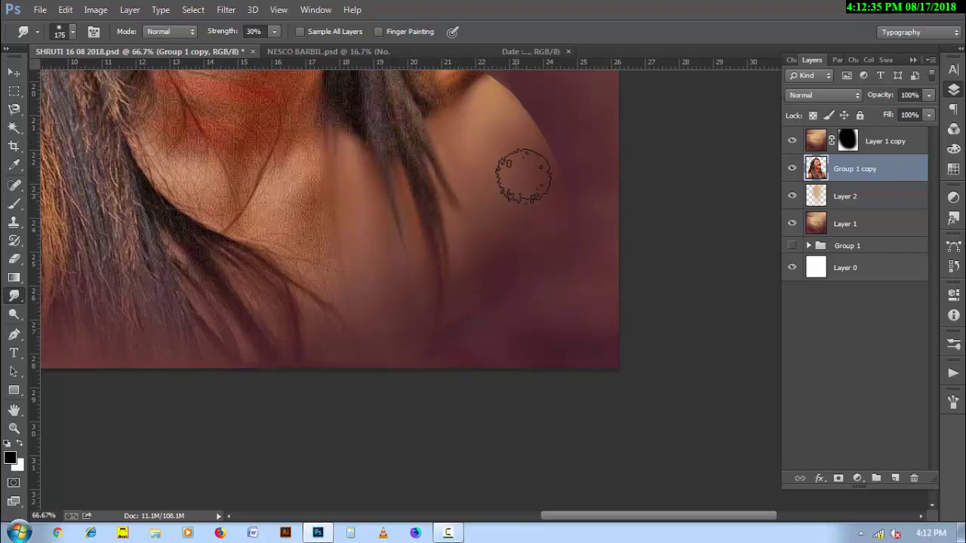
{"action": "key", "text": "bracketleft"}
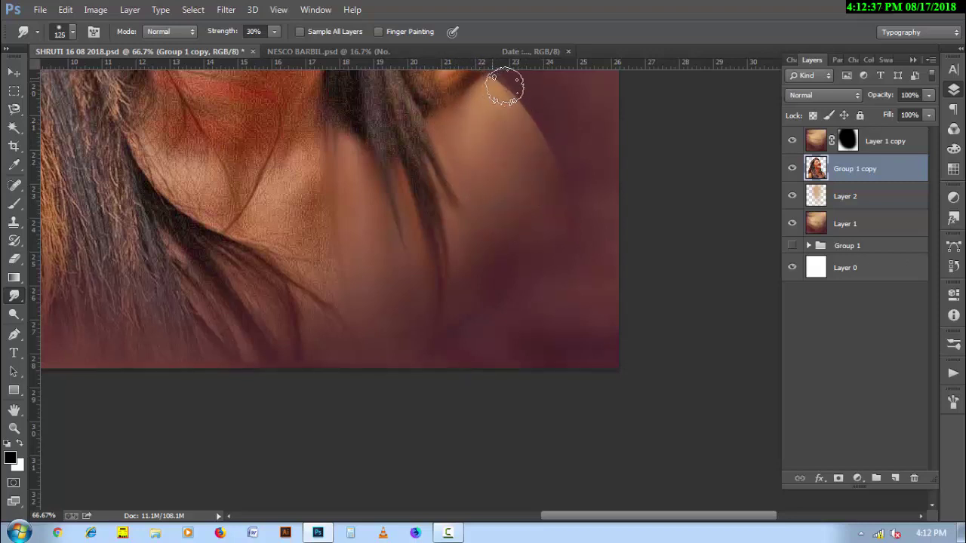
{"action": "key", "text": "bracketleft"}
{"action": "key", "text": "bracketright"}
{"action": "key", "text": "bracketright"}
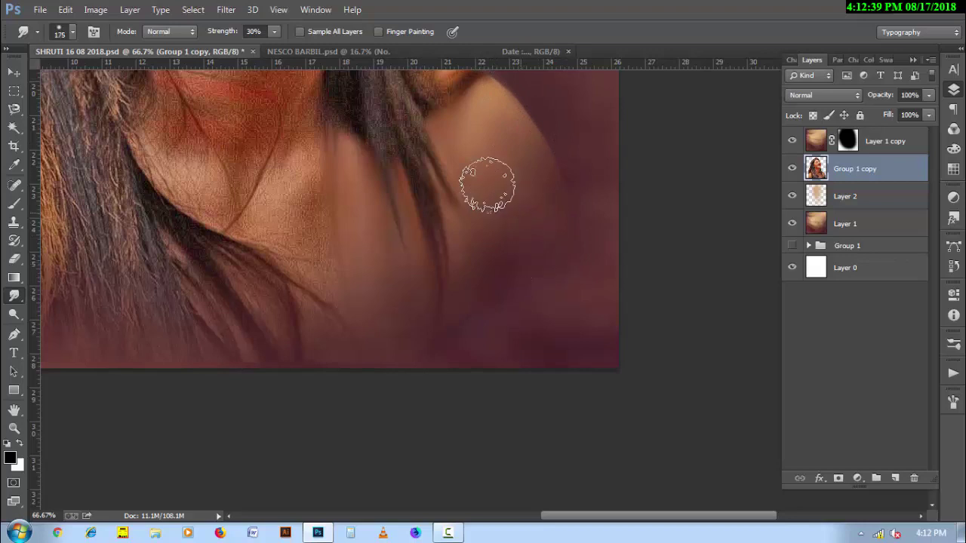
{"action": "key", "text": "bracketright"}
{"action": "scroll", "coordinate": [502, 231], "scroll_direction": "up", "scroll_amount": 3}
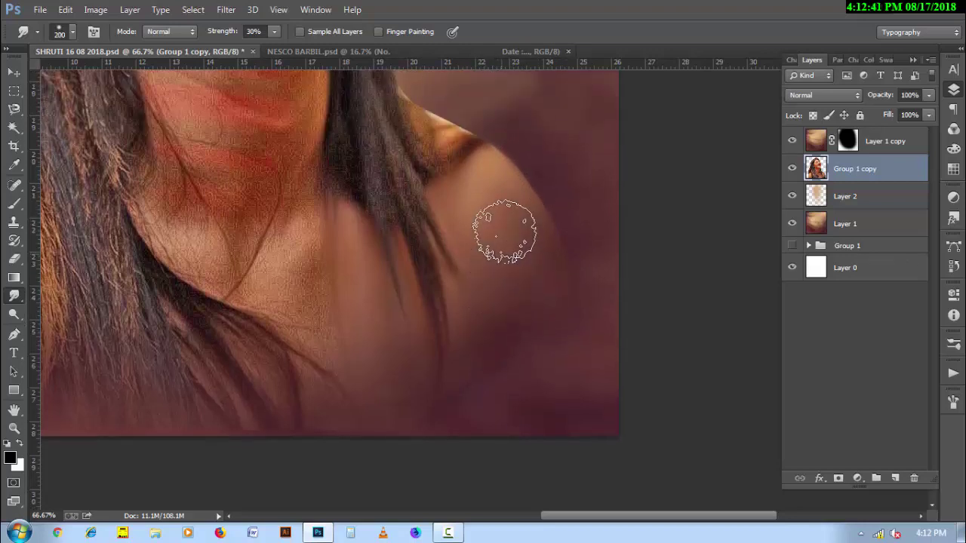
{"action": "scroll", "coordinate": [500, 219], "scroll_direction": "up", "scroll_amount": 3}
{"action": "key", "text": "bracketleft"}
{"action": "key", "text": "bracketleft"}
{"action": "key", "text": "bracketleft"}
{"action": "key", "text": "bracketleft"}
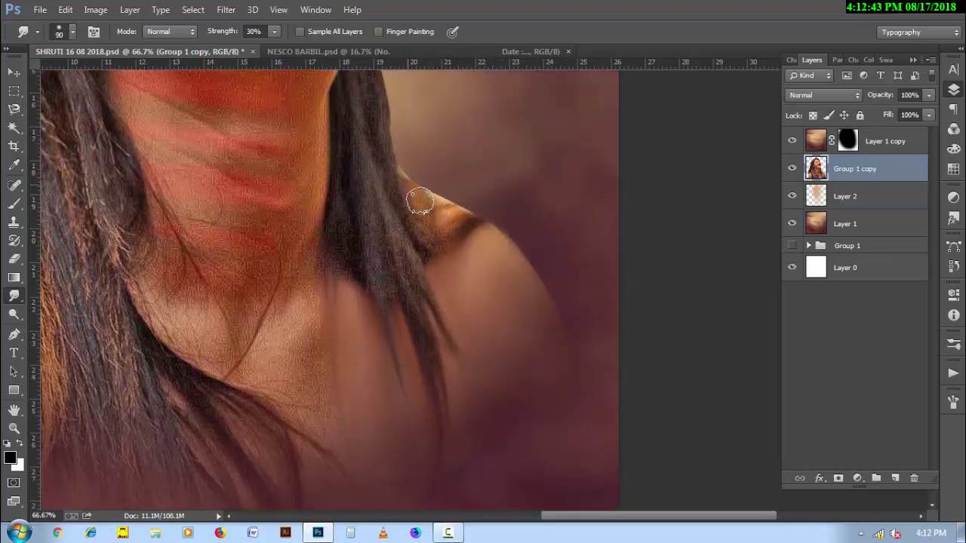
{"action": "key", "text": "bracketleft"}
{"action": "key", "text": "bracketleft"}
{"action": "key", "text": "bracketleft"}
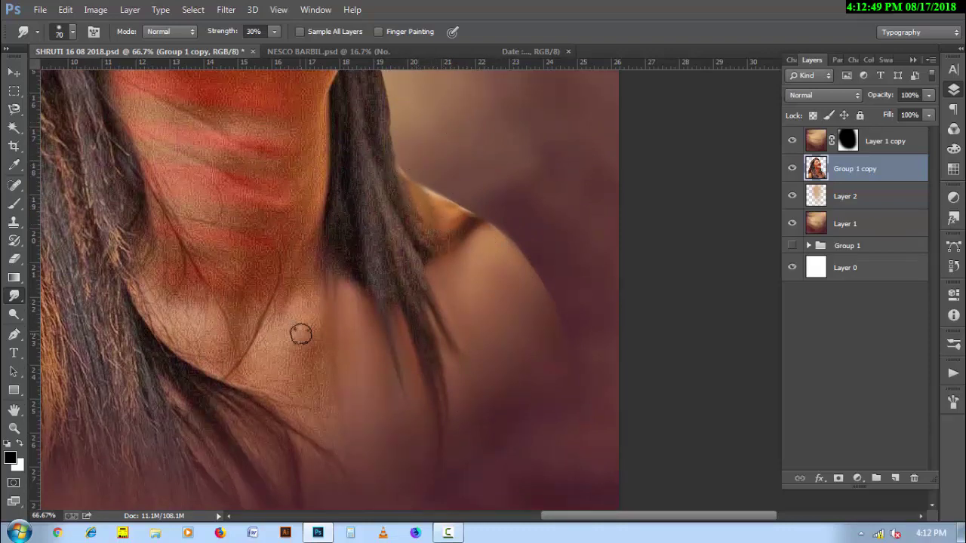
{"action": "key", "text": "bracketright"}
{"action": "key", "text": "bracketright"}
{"action": "key", "text": "bracketright"}
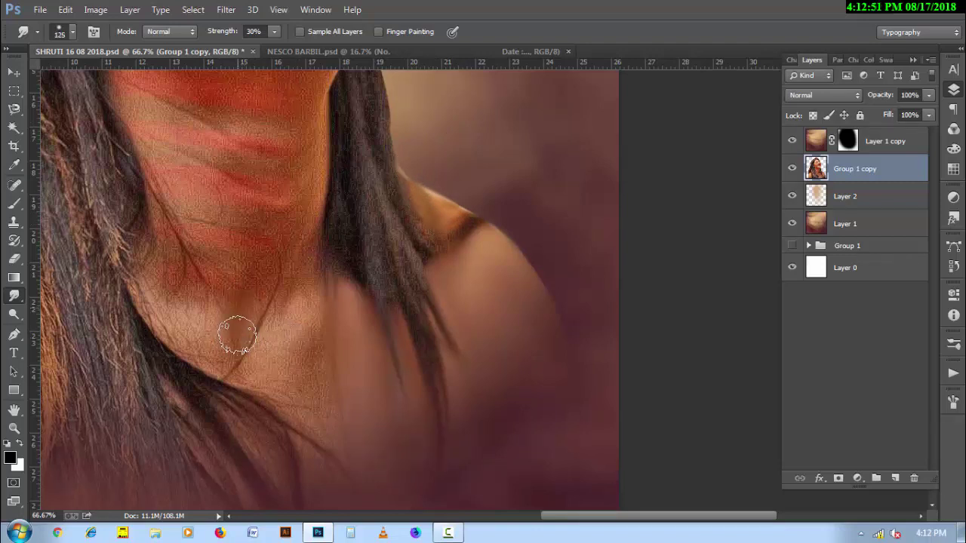
{"action": "mouse_move", "coordinate": [255, 277]}
{"action": "left_mouse_down"}
{"action": "mouse_move", "coordinate": [242, 367]}
{"action": "mouse_move", "coordinate": [280, 379]}
{"action": "mouse_move", "coordinate": [315, 340]}
{"action": "mouse_move", "coordinate": [269, 366]}
{"action": "mouse_move", "coordinate": [308, 316]}
{"action": "mouse_move", "coordinate": [304, 298]}
{"action": "mouse_move", "coordinate": [248, 349]}
{"action": "mouse_move", "coordinate": [264, 324]}
{"action": "mouse_move", "coordinate": [271, 345]}
{"action": "mouse_move", "coordinate": [309, 315]}
{"action": "mouse_move", "coordinate": [297, 380]}
{"action": "mouse_move", "coordinate": [317, 352]}
{"action": "left_mouse_up"}
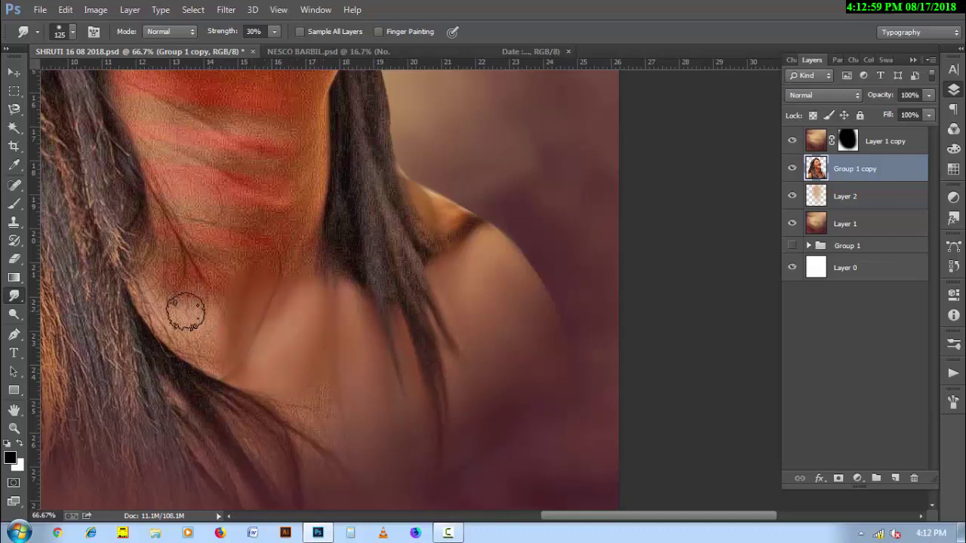
Step: Blend the jaw edge and smooth the lower neck skin, varying the brush from 100 to 300 px
{"action": "key", "text": "bracketleft"}
{"action": "mouse_move", "coordinate": [151, 302]}
{"action": "left_mouse_down"}
{"action": "mouse_move", "coordinate": [190, 355]}
{"action": "mouse_move", "coordinate": [165, 299]}
{"action": "mouse_move", "coordinate": [209, 345]}
{"action": "mouse_move", "coordinate": [186, 317]}
{"action": "mouse_move", "coordinate": [217, 321]}
{"action": "mouse_move", "coordinate": [179, 233]}
{"action": "mouse_move", "coordinate": [229, 241]}
{"action": "mouse_move", "coordinate": [174, 221]}
{"action": "left_mouse_up"}
{"action": "key", "text": "bracketright"}
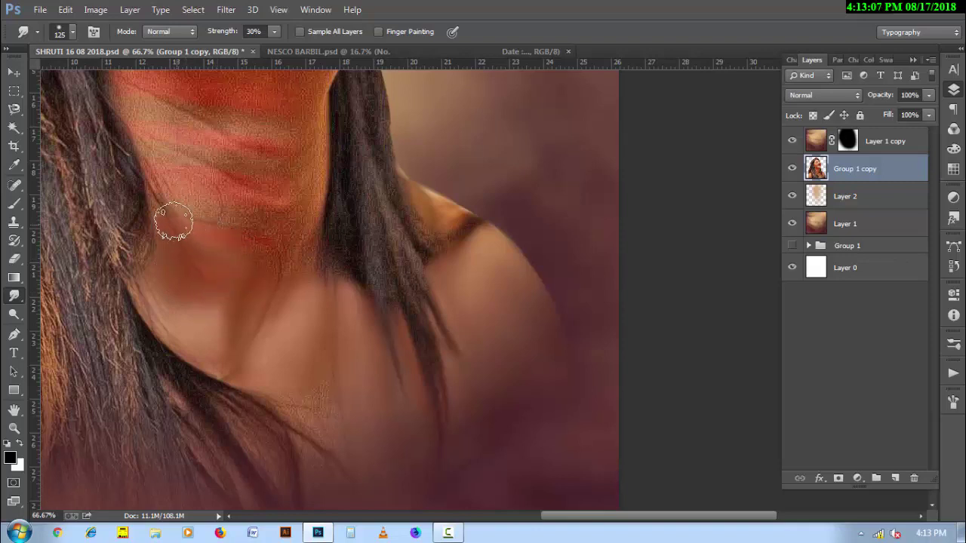
{"action": "key", "text": "bracketright"}
{"action": "key", "text": "bracketright"}
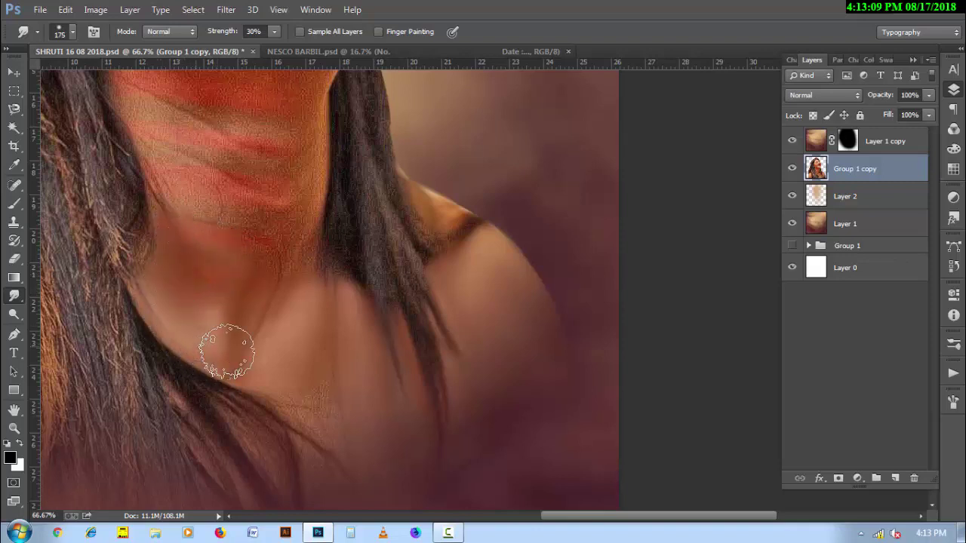
{"action": "mouse_move", "coordinate": [226, 352]}
{"action": "left_mouse_down"}
{"action": "mouse_move", "coordinate": [237, 298]}
{"action": "mouse_move", "coordinate": [242, 356]}
{"action": "mouse_move", "coordinate": [279, 379]}
{"action": "left_mouse_up"}
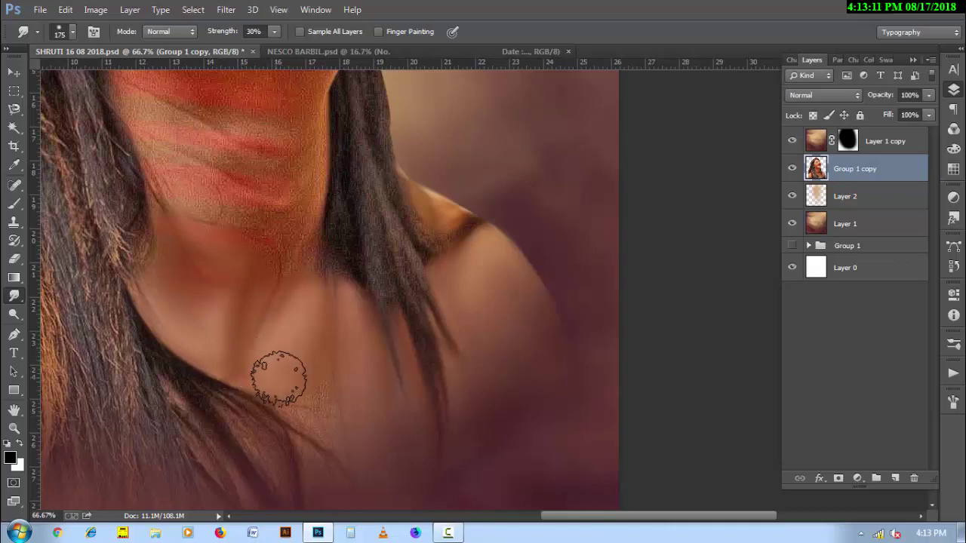
{"action": "scroll", "coordinate": [280, 379], "scroll_direction": "down", "scroll_amount": 1}
{"action": "scroll", "coordinate": [277, 377], "scroll_direction": "down", "scroll_amount": 2}
{"action": "key", "text": "bracketleft"}
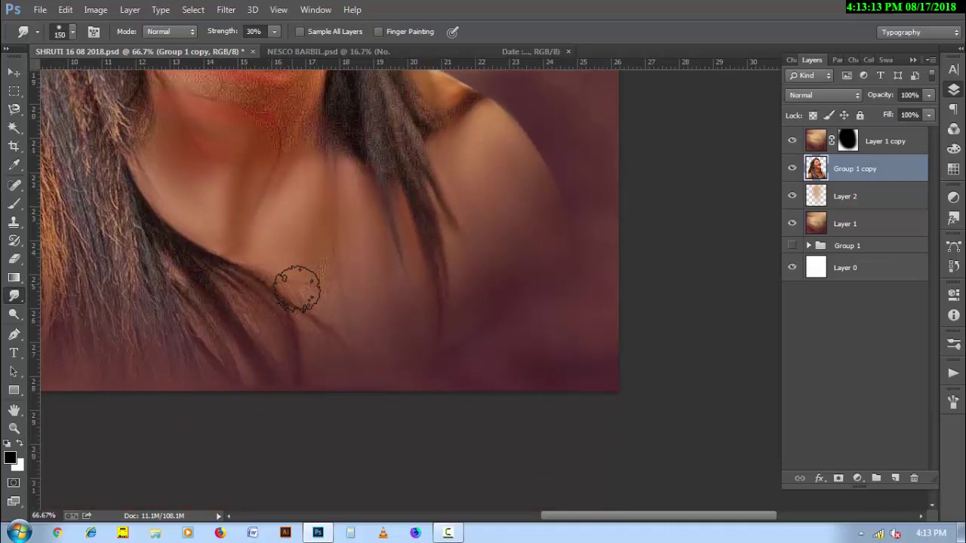
{"action": "key", "text": "bracketleft"}
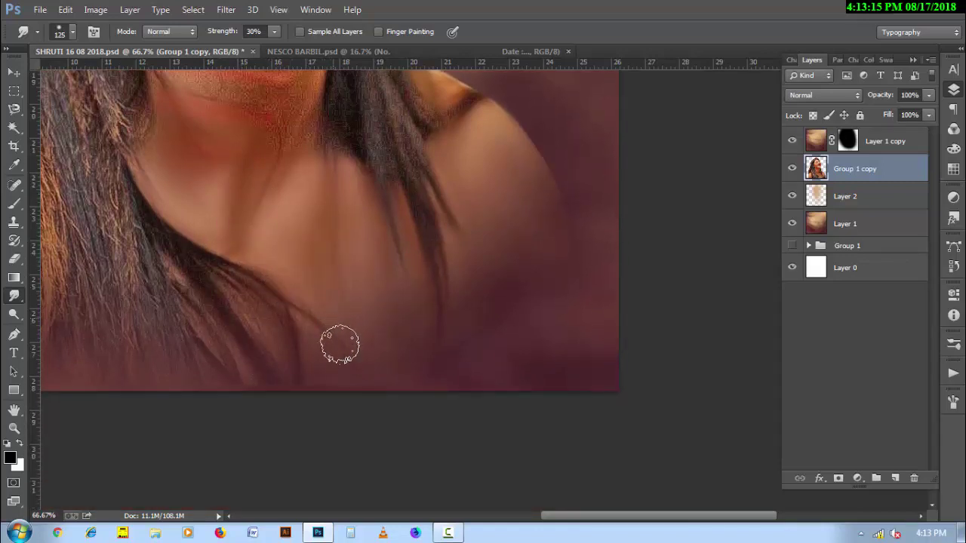
{"action": "key", "text": "bracketright"}
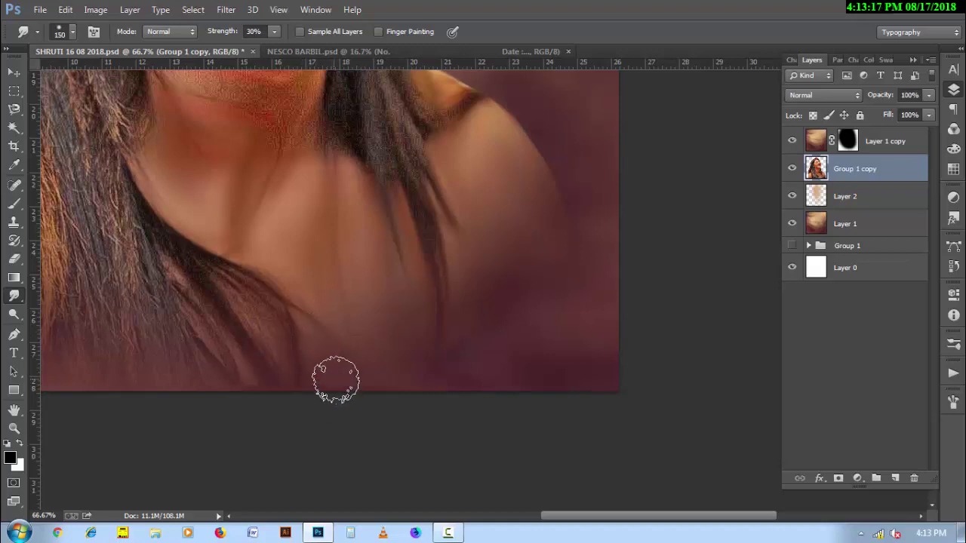
{"action": "key", "text": "bracketright"}
{"action": "key", "text": "bracketright"}
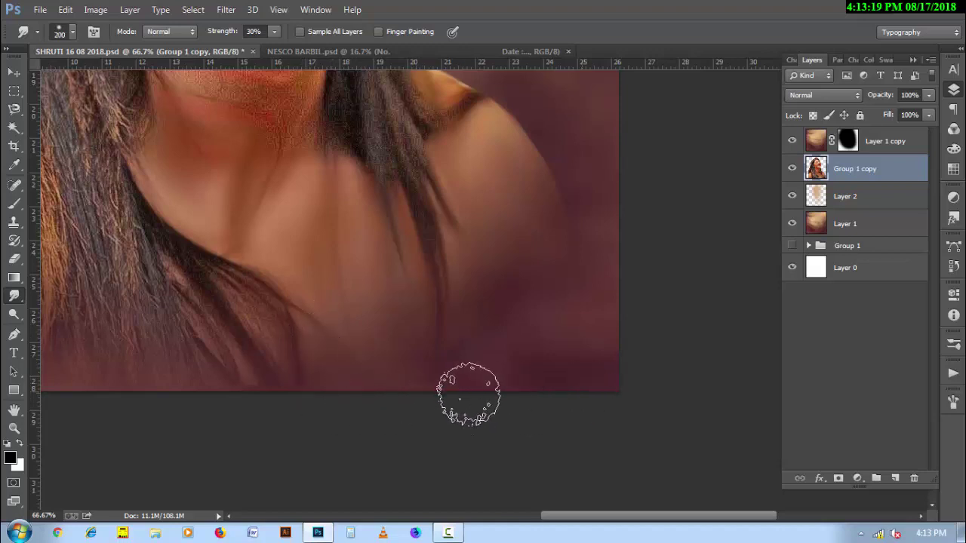
{"action": "key", "text": "bracketright"}
{"action": "key", "text": "bracketright"}
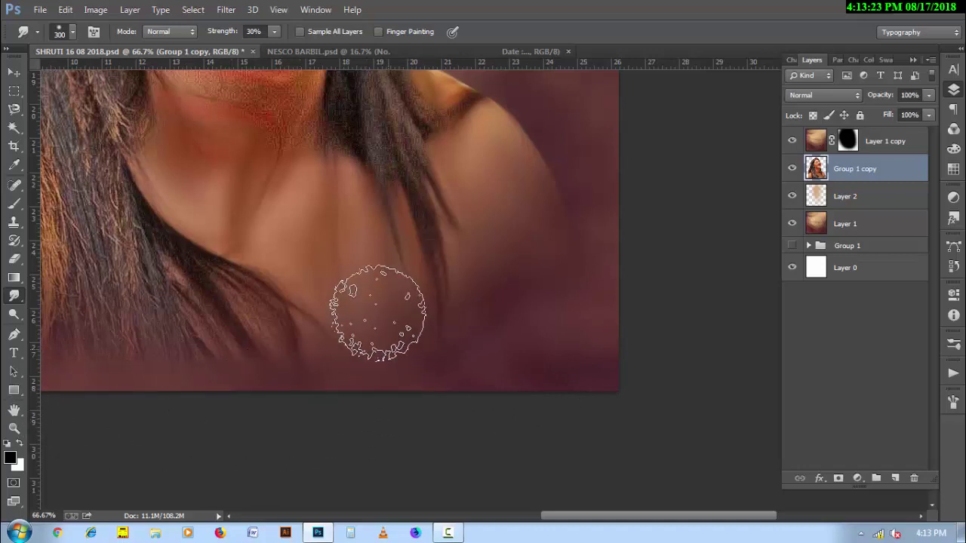
{"action": "key", "text": "bracketleft"}
{"action": "key", "text": "bracketleft"}
{"action": "key", "text": "bracketleft"}
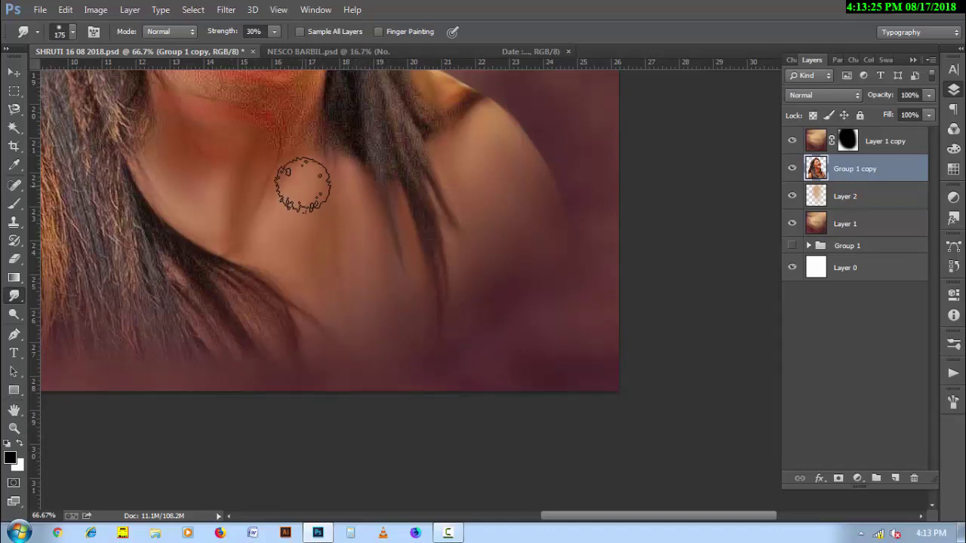
{"action": "scroll", "coordinate": [339, 345], "scroll_direction": "up", "scroll_amount": 3}
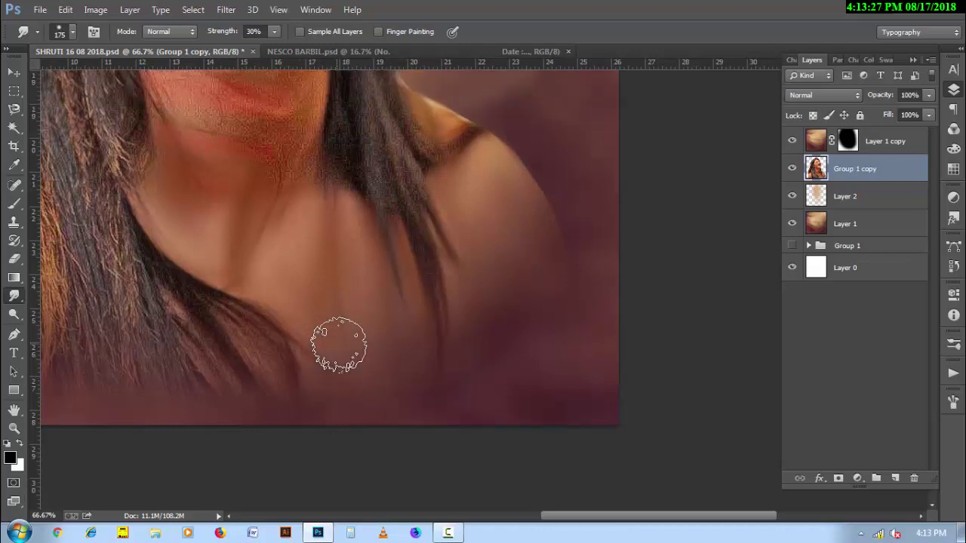
{"action": "scroll", "coordinate": [332, 340], "scroll_direction": "up", "scroll_amount": 4}
{"action": "scroll", "coordinate": [326, 337], "scroll_direction": "up", "scroll_amount": 4}
{"action": "scroll", "coordinate": [324, 339], "scroll_direction": "up", "scroll_amount": 4}
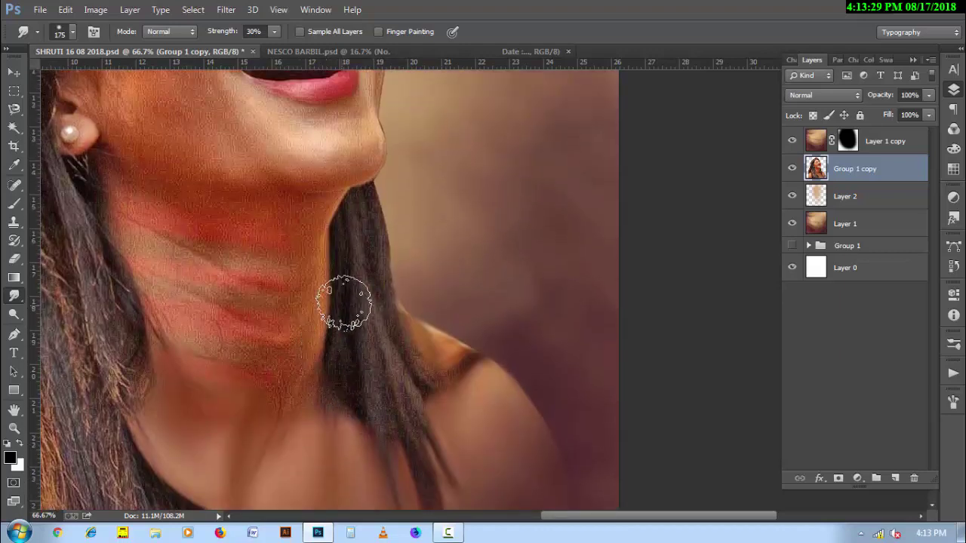
Step: Smudge the skin along the jawline with a resized brush
{"action": "key", "text": "bracketleft"}
{"action": "key", "text": "bracketleft"}
{"action": "key", "text": "bracketleft"}
{"action": "key", "text": "bracketleft"}
{"action": "key", "text": "bracketleft"}
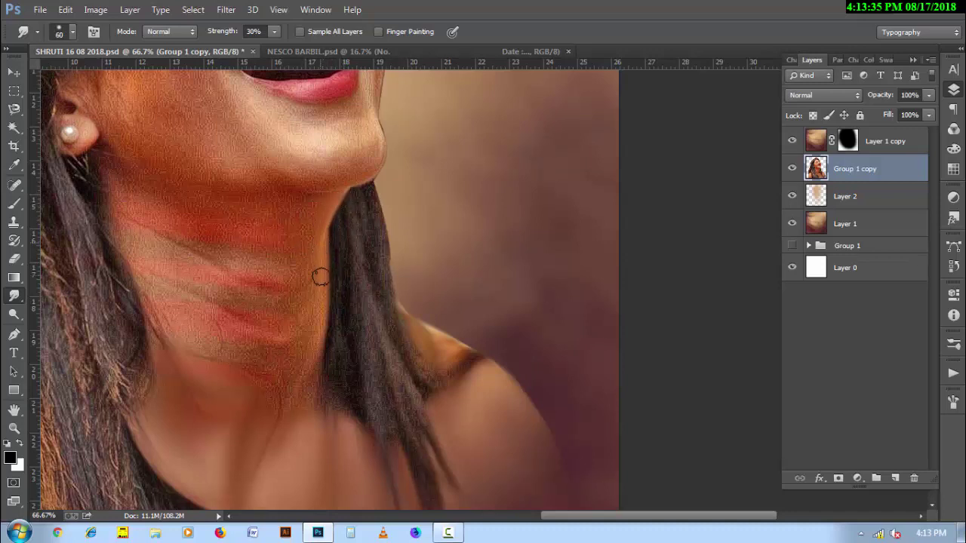
{"action": "key", "text": "bracketright"}
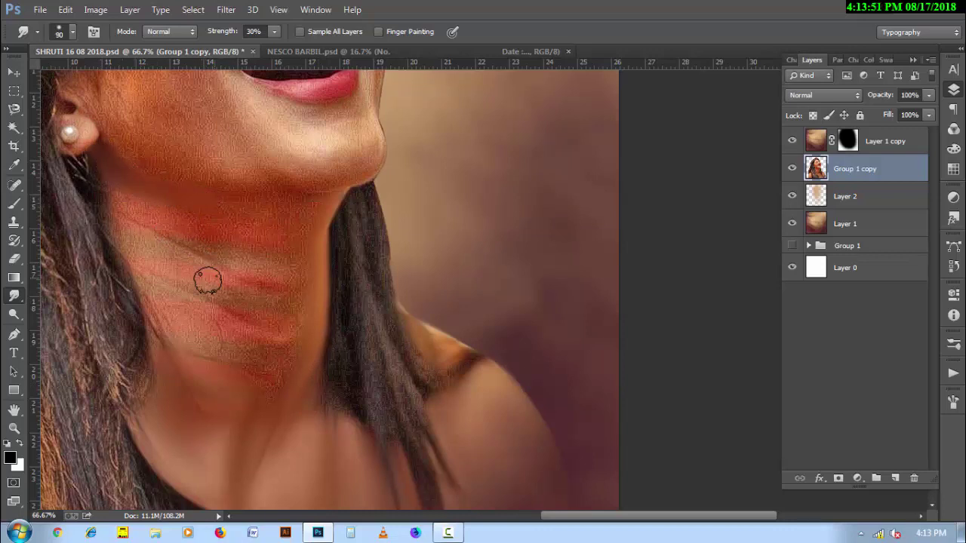
{"action": "key", "text": "bracketright"}
{"action": "key", "text": "bracketright"}
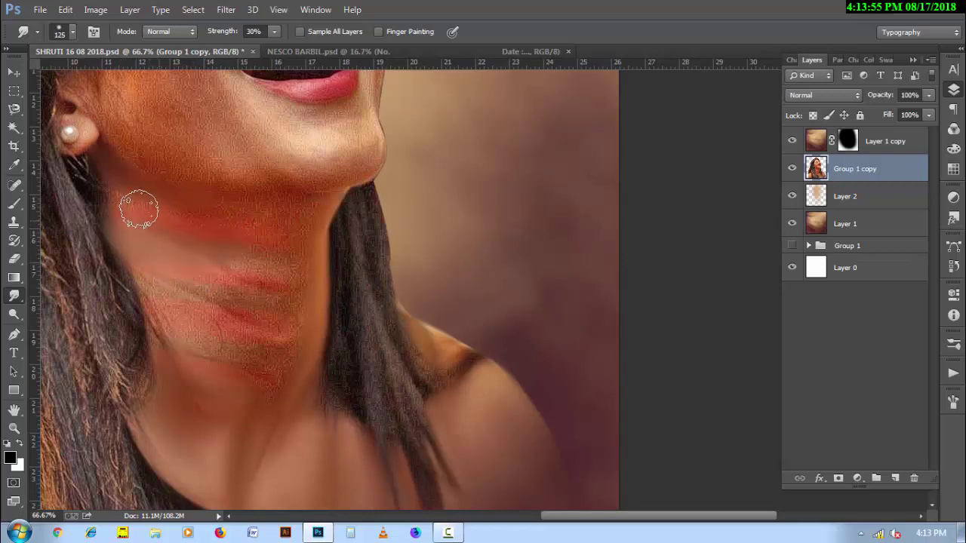
{"action": "key", "text": "bracketleft"}
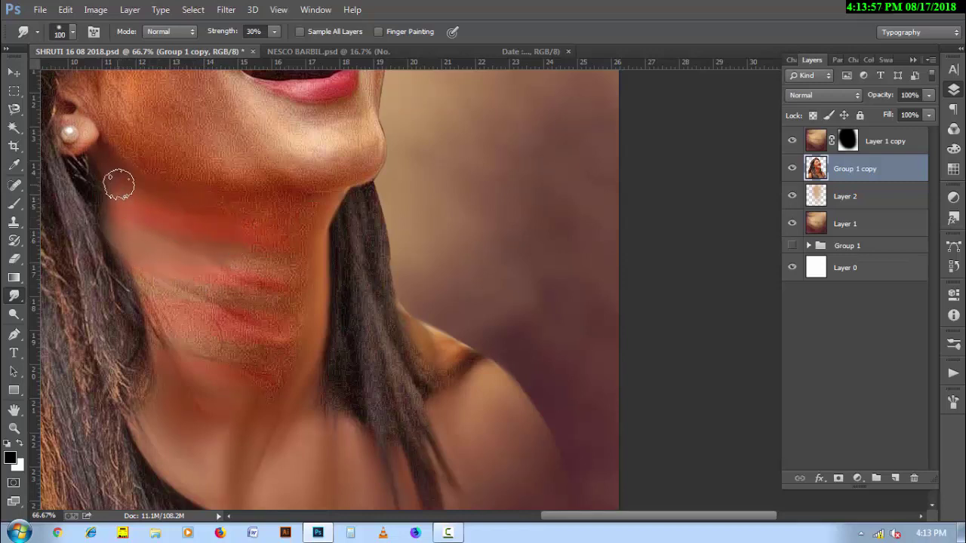
{"action": "mouse_move", "coordinate": [119, 184]}
{"action": "left_mouse_down"}
{"action": "mouse_move", "coordinate": [191, 203]}
{"action": "mouse_move", "coordinate": [309, 210]}
{"action": "left_mouse_up"}
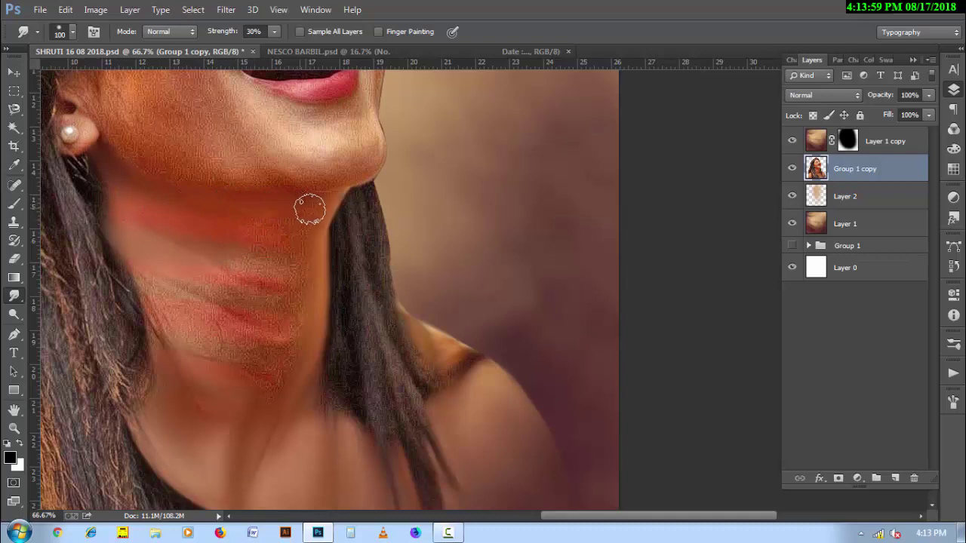
Step: Blend the red neck streaks into the surrounding skin, ending with a 200 px brush
{"action": "key", "text": "bracketleft"}
{"action": "key", "text": "bracketleft"}
{"action": "key", "text": "bracketright"}
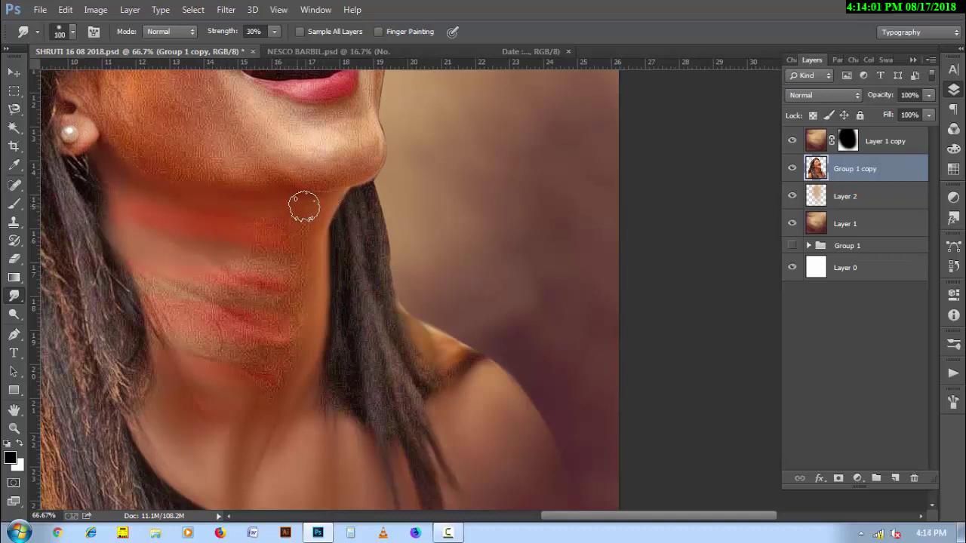
{"action": "key", "text": "bracketright"}
{"action": "key", "text": "bracketright"}
{"action": "mouse_move", "coordinate": [304, 224]}
{"action": "left_mouse_down"}
{"action": "mouse_move", "coordinate": [274, 384]}
{"action": "mouse_move", "coordinate": [279, 335]}
{"action": "mouse_move", "coordinate": [244, 362]}
{"action": "mouse_move", "coordinate": [194, 349]}
{"action": "mouse_move", "coordinate": [168, 298]}
{"action": "mouse_move", "coordinate": [261, 337]}
{"action": "mouse_move", "coordinate": [194, 319]}
{"action": "mouse_move", "coordinate": [182, 291]}
{"action": "mouse_move", "coordinate": [259, 295]}
{"action": "mouse_move", "coordinate": [276, 284]}
{"action": "mouse_move", "coordinate": [235, 306]}
{"action": "mouse_move", "coordinate": [156, 263]}
{"action": "mouse_move", "coordinate": [274, 280]}
{"action": "mouse_move", "coordinate": [200, 256]}
{"action": "mouse_move", "coordinate": [287, 237]}
{"action": "mouse_move", "coordinate": [254, 233]}
{"action": "mouse_move", "coordinate": [173, 313]}
{"action": "mouse_move", "coordinate": [223, 322]}
{"action": "mouse_move", "coordinate": [201, 344]}
{"action": "mouse_move", "coordinate": [237, 395]}
{"action": "mouse_move", "coordinate": [198, 404]}
{"action": "left_mouse_up"}
{"action": "key", "text": "bracketright"}
{"action": "key", "text": "bracketright"}
{"action": "key", "text": "bracketleft"}
{"action": "key", "text": "bracketright"}
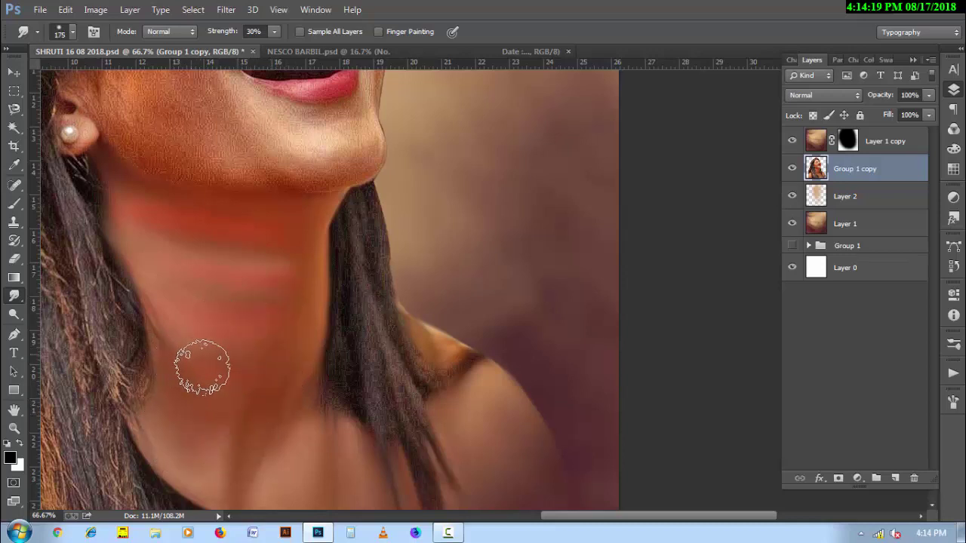
{"action": "key", "text": "bracketright"}
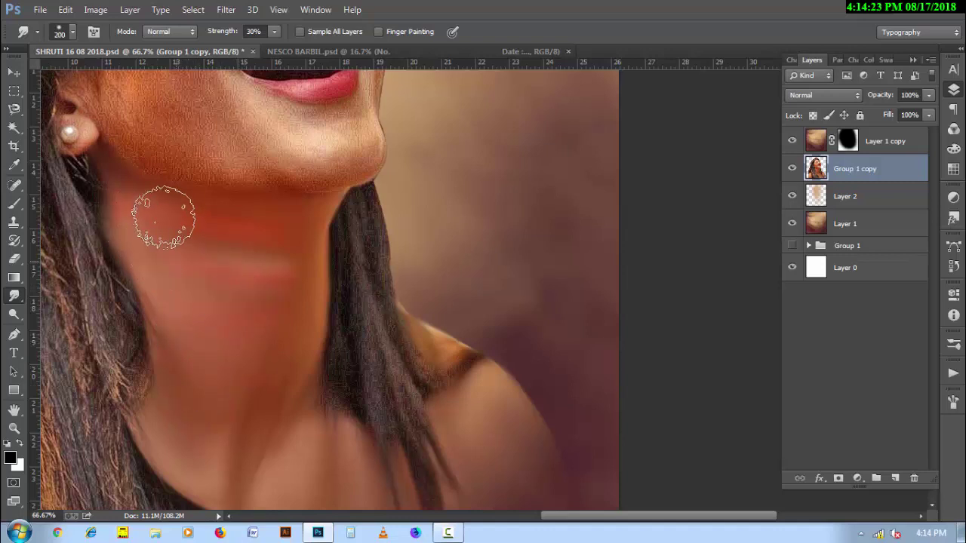
{"action": "left_click_drag", "start_coordinate": [161, 215], "coordinate": [263, 264]}
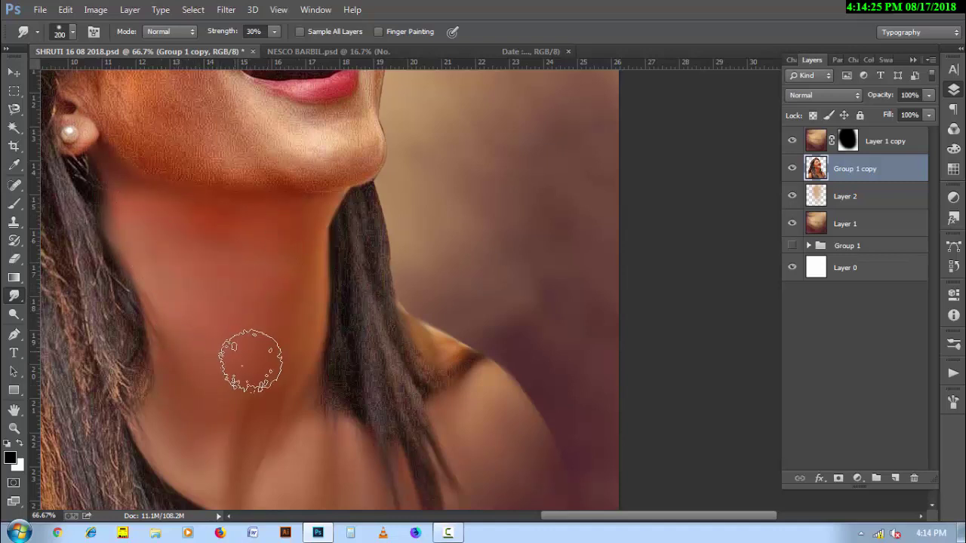
{"action": "scroll", "coordinate": [248, 347], "scroll_direction": "up", "scroll_amount": 5}
{"action": "left_click_drag", "start_coordinate": [220, 260], "coordinate": [378, 310]}
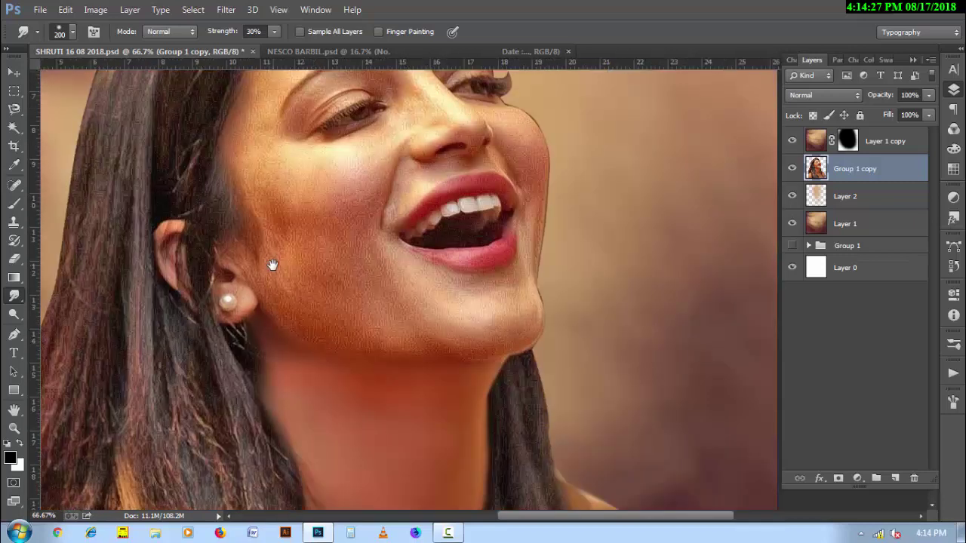
{"action": "key", "text": "bracketleft"}
{"action": "key", "text": "bracketleft"}
{"action": "key", "text": "bracketleft"}
{"action": "key", "text": "bracketleft"}
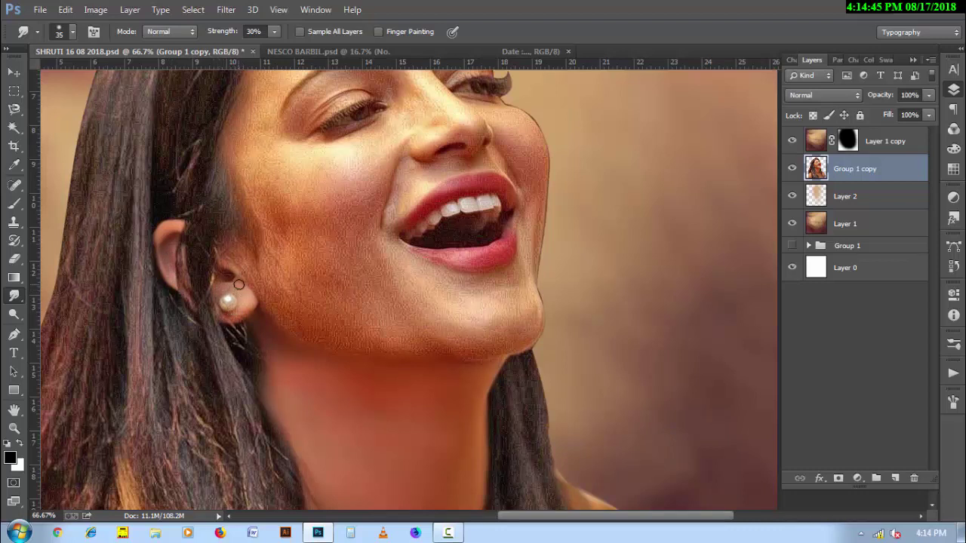
{"action": "left_click", "coordinate": [448, 534]}
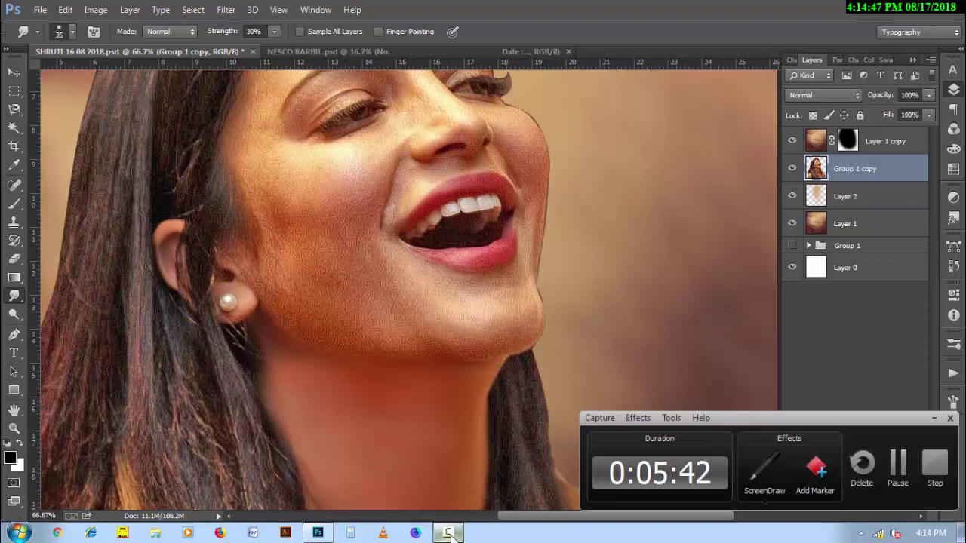
{"action": "left_click", "coordinate": [897, 468]}
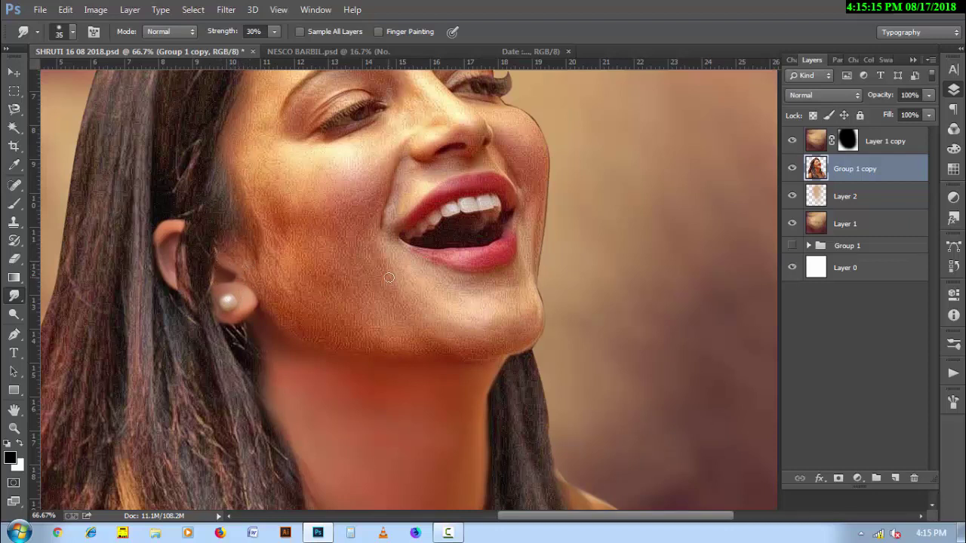
{"action": "left_click_drag", "start_coordinate": [491, 225], "coordinate": [388, 314]}
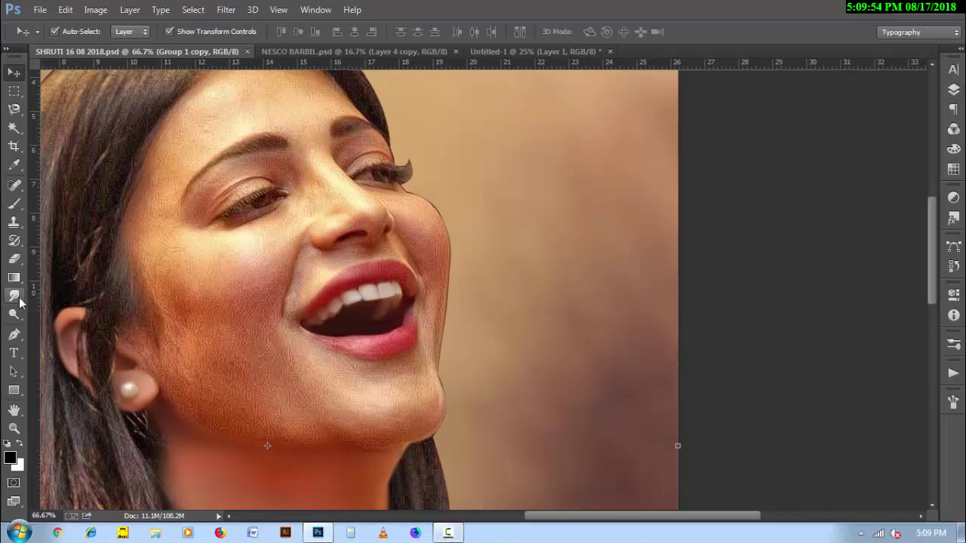
{"action": "left_click", "coordinate": [14, 296]}
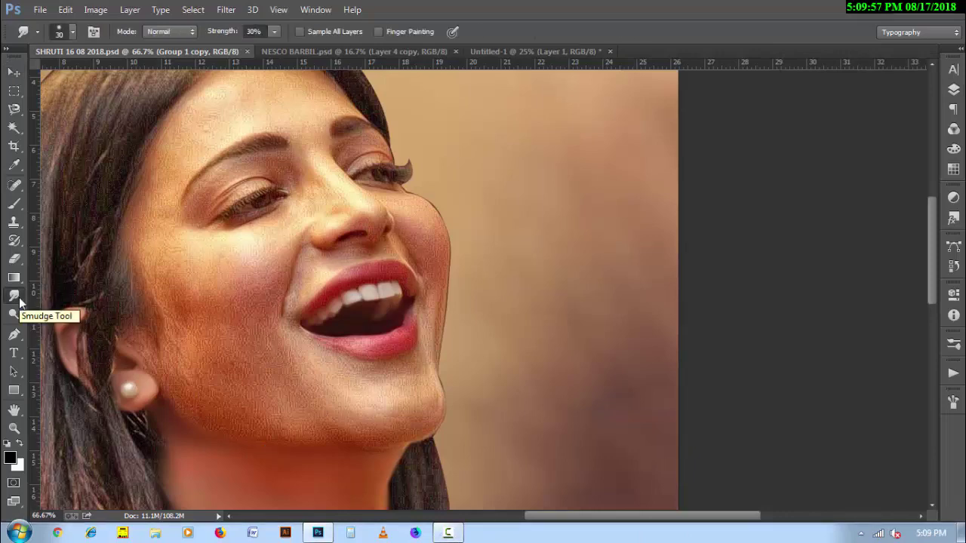
Step: Smudge the textured forehead skin along the brow with a 90, then 70 brush
{"action": "mouse_move", "coordinate": [261, 136]}
{"action": "left_mouse_down"}
{"action": "mouse_move", "coordinate": [353, 326]}
{"action": "mouse_move", "coordinate": [382, 345]}
{"action": "mouse_move", "coordinate": [390, 299]}
{"action": "left_mouse_up"}
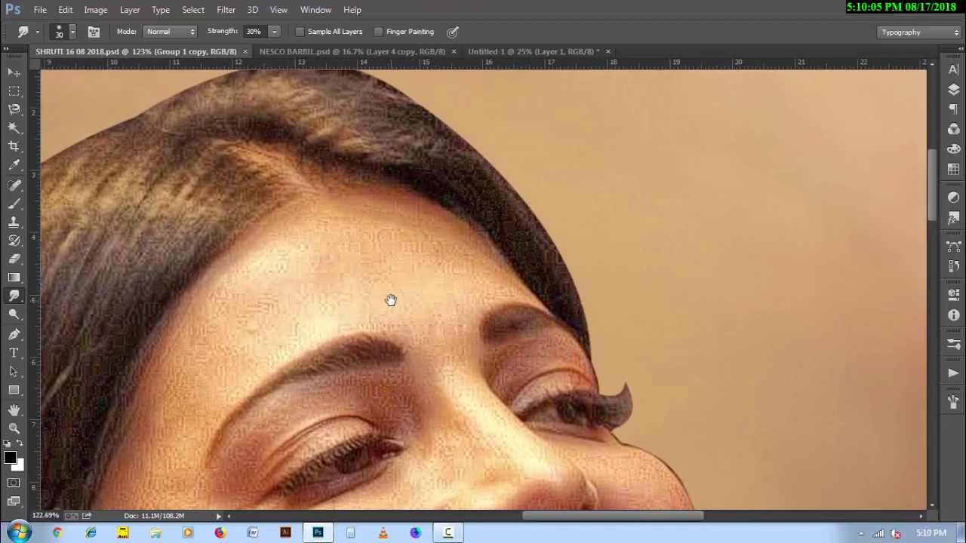
{"action": "key", "text": "bracketright"}
{"action": "key", "text": "bracketright"}
{"action": "key", "text": "bracketright"}
{"action": "key", "text": "bracketright"}
{"action": "key", "text": "bracketright"}
{"action": "key", "text": "bracketright"}
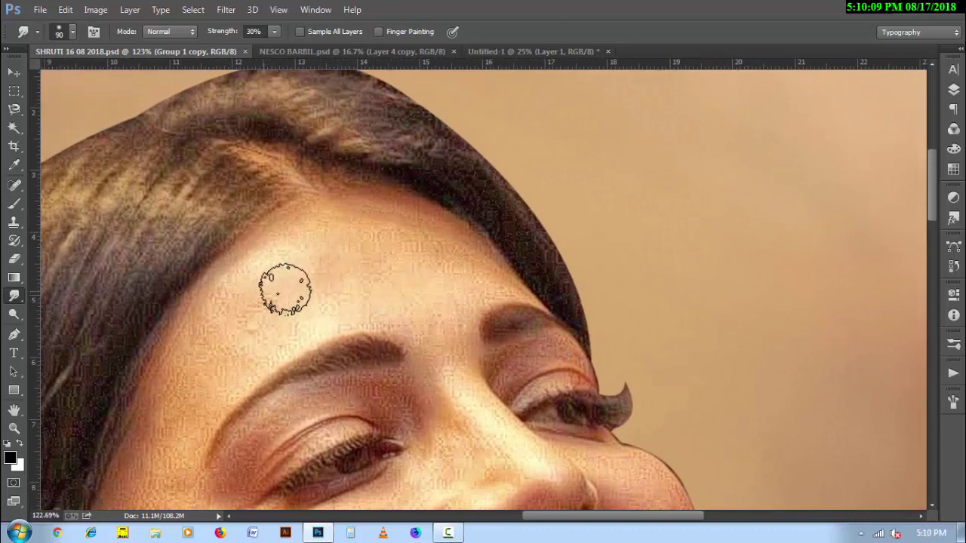
{"action": "mouse_move", "coordinate": [310, 252]}
{"action": "left_mouse_down"}
{"action": "mouse_move", "coordinate": [287, 237]}
{"action": "mouse_move", "coordinate": [203, 308]}
{"action": "mouse_move", "coordinate": [182, 346]}
{"action": "left_mouse_up"}
{"action": "key", "text": "bracketleft"}
{"action": "key", "text": "bracketleft"}
{"action": "mouse_move", "coordinate": [281, 339]}
{"action": "left_mouse_down"}
{"action": "mouse_move", "coordinate": [198, 410]}
{"action": "mouse_move", "coordinate": [156, 401]}
{"action": "left_mouse_up"}
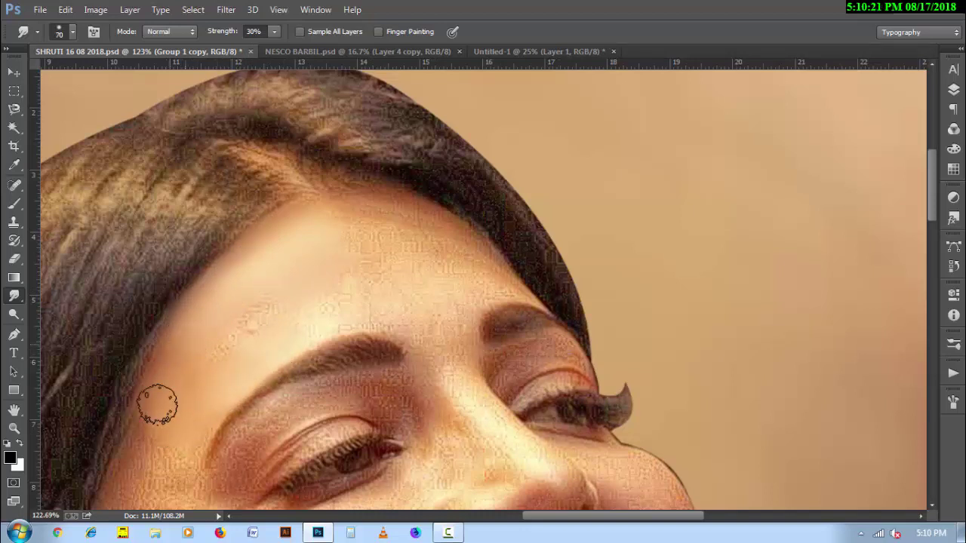
{"action": "mouse_move", "coordinate": [249, 362]}
{"action": "left_mouse_down"}
{"action": "mouse_move", "coordinate": [287, 306]}
{"action": "mouse_move", "coordinate": [226, 367]}
{"action": "left_mouse_up"}
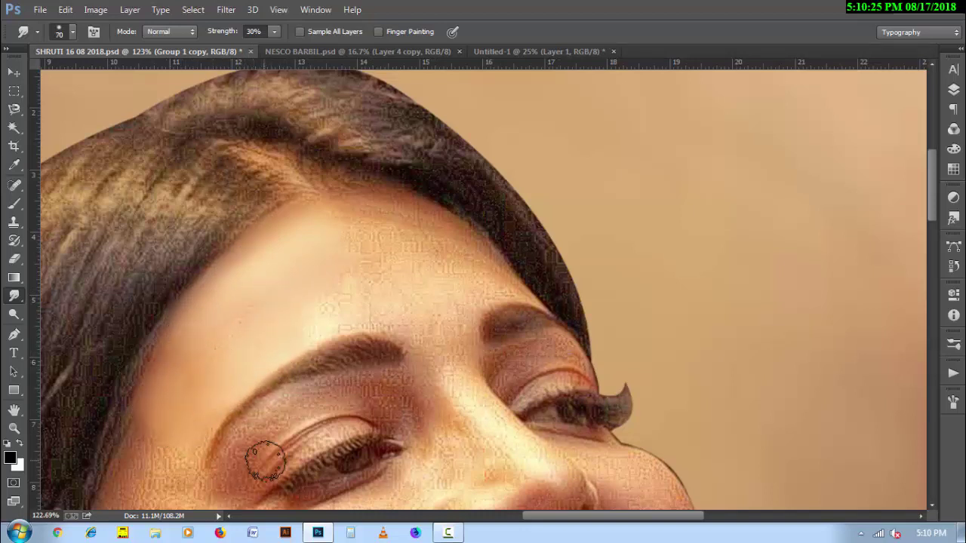
Step: Smooth the brow centre and the forehead near the hairline with 35–60 brushes
{"action": "key", "text": "bracketleft"}
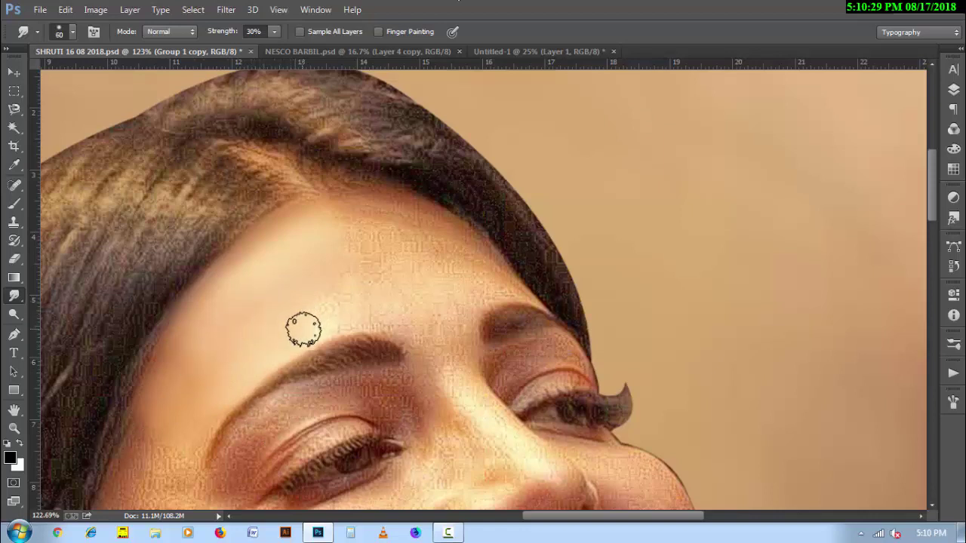
{"action": "mouse_move", "coordinate": [302, 328]}
{"action": "left_mouse_down"}
{"action": "mouse_move", "coordinate": [382, 323]}
{"action": "mouse_move", "coordinate": [309, 308]}
{"action": "mouse_move", "coordinate": [412, 297]}
{"action": "mouse_move", "coordinate": [324, 321]}
{"action": "mouse_move", "coordinate": [366, 236]}
{"action": "left_mouse_up"}
{"action": "key", "text": "bracketleft"}
{"action": "key", "text": "bracketleft"}
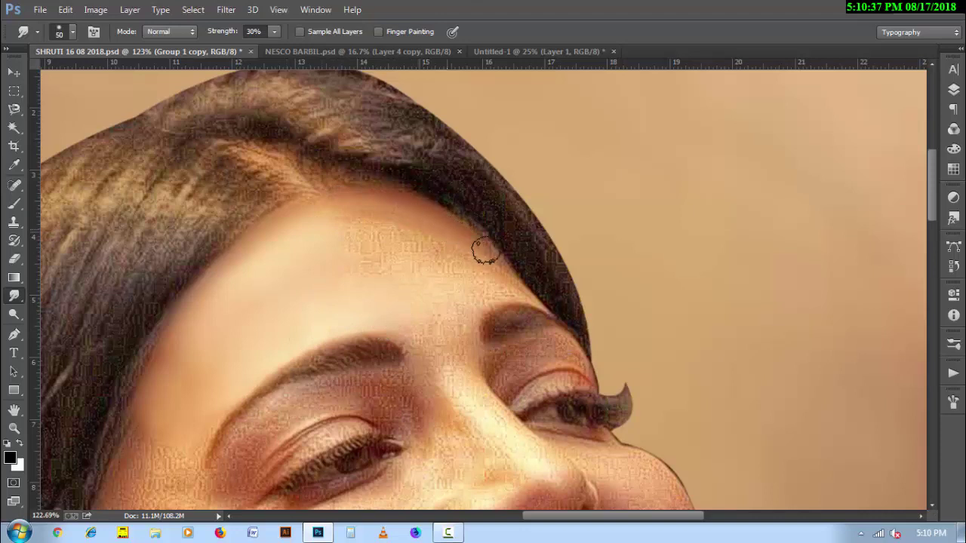
{"action": "key", "text": "bracketleft"}
{"action": "mouse_move", "coordinate": [513, 282]}
{"action": "left_mouse_down"}
{"action": "mouse_move", "coordinate": [352, 261]}
{"action": "mouse_move", "coordinate": [328, 231]}
{"action": "mouse_move", "coordinate": [352, 216]}
{"action": "mouse_move", "coordinate": [323, 233]}
{"action": "left_mouse_up"}
{"action": "key", "text": "bracketright"}
{"action": "key", "text": "bracketright"}
{"action": "key", "text": "bracketright"}
Step: Smudge the skin between the eyebrows with a brush of about 30 or smaller
{"action": "key", "text": "bracketright"}
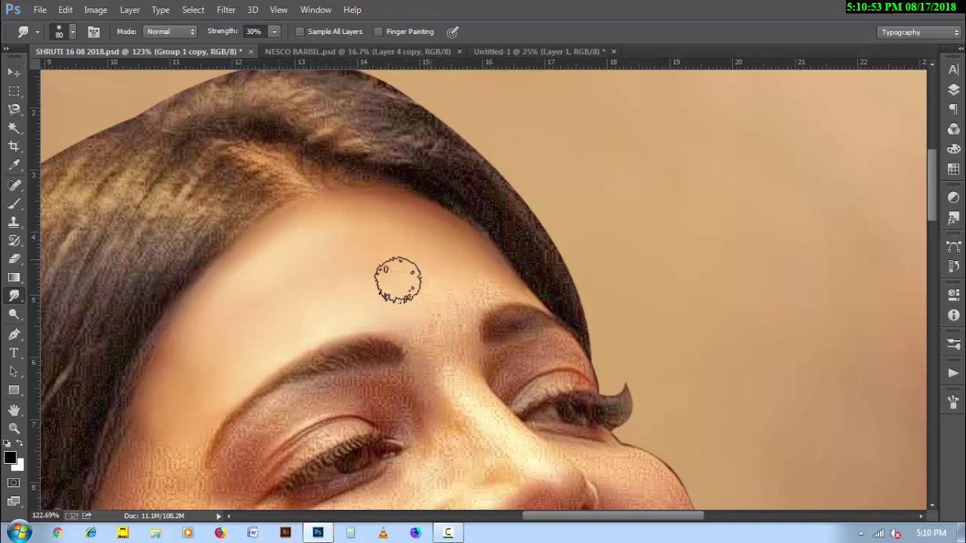
{"action": "key", "text": "bracketleft"}
{"action": "key", "text": "bracketleft"}
{"action": "mouse_move", "coordinate": [458, 312]}
{"action": "left_mouse_down"}
{"action": "mouse_move", "coordinate": [479, 295]}
{"action": "mouse_move", "coordinate": [470, 287]}
{"action": "mouse_move", "coordinate": [494, 287]}
{"action": "left_mouse_up"}
{"action": "key", "text": "bracketright"}
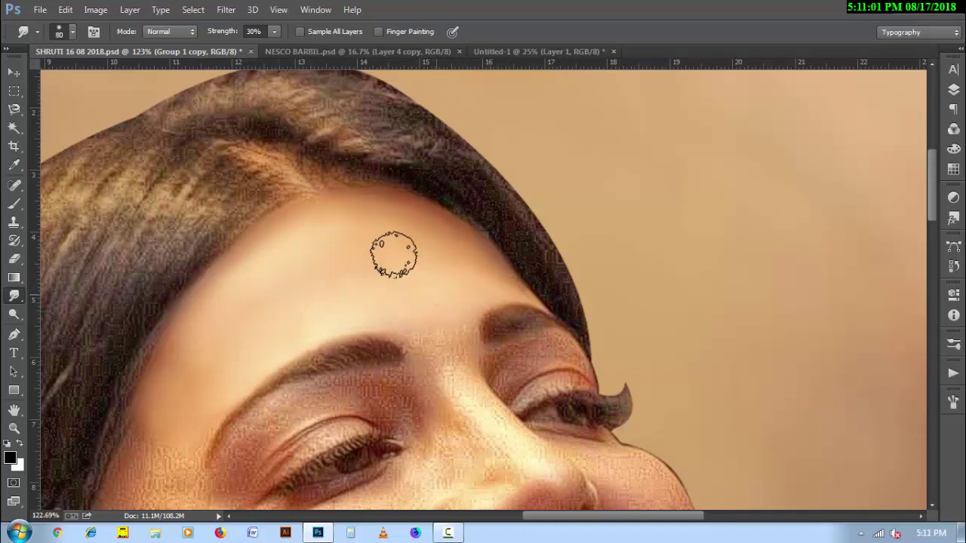
{"action": "key", "text": "bracketright"}
{"action": "key", "text": "bracketright"}
{"action": "key", "text": "bracketleft"}
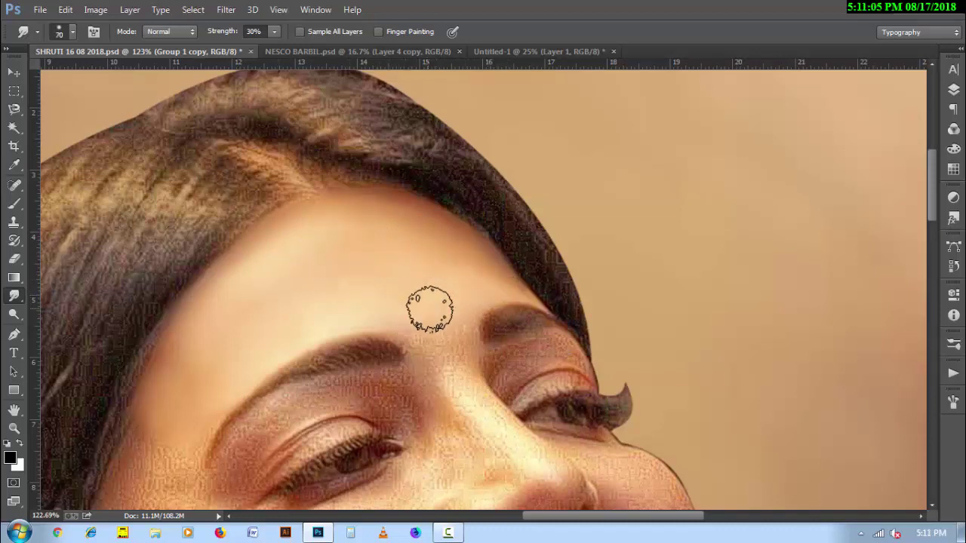
{"action": "scroll", "coordinate": [429, 313], "scroll_direction": "down", "scroll_amount": 1}
{"action": "key", "text": "bracketleft"}
{"action": "key", "text": "bracketleft"}
{"action": "key", "text": "bracketleft"}
{"action": "mouse_move", "coordinate": [432, 363]}
{"action": "left_mouse_down"}
{"action": "mouse_move", "coordinate": [422, 336]}
{"action": "mouse_move", "coordinate": [437, 344]}
{"action": "mouse_move", "coordinate": [410, 302]}
{"action": "mouse_move", "coordinate": [423, 312]}
{"action": "left_mouse_up"}
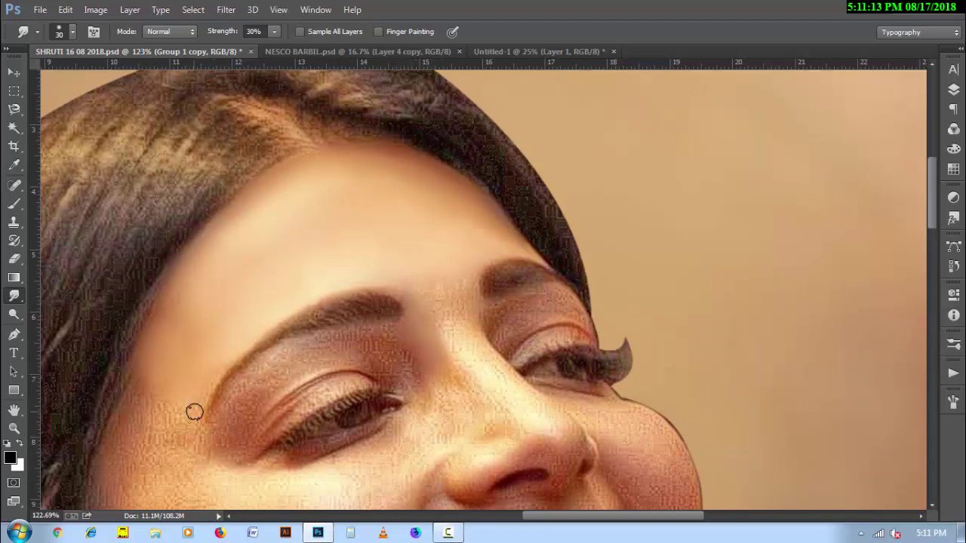
{"action": "key", "text": "bracketright"}
{"action": "key", "text": "bracketright"}
{"action": "key", "text": "bracketright"}
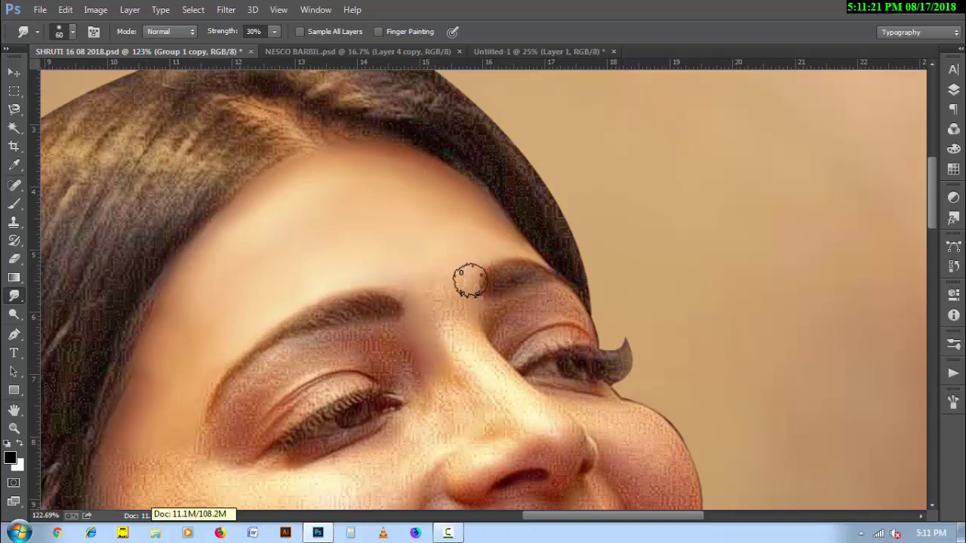
Step: Rotate the canvas view to -63 degrees and zoom in on the eye area
{"action": "key", "text": "r"}
{"action": "mouse_move", "coordinate": [340, 235]}
{"action": "left_mouse_down"}
{"action": "mouse_move", "coordinate": [446, 340]}
{"action": "mouse_move", "coordinate": [483, 394]}
{"action": "left_mouse_up"}
{"action": "key", "text": "ctrl+plus"}
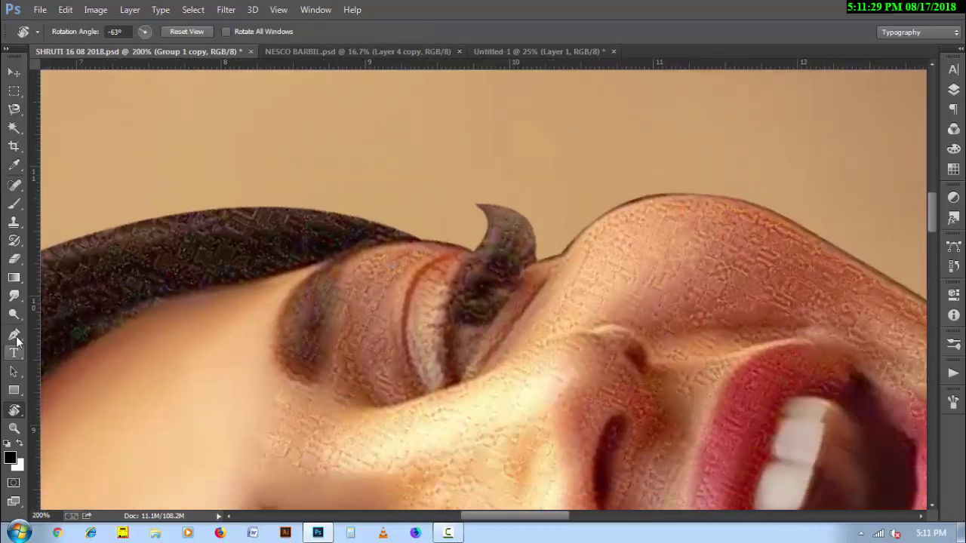
Step: Smudge the eyelid crease shadow with a 20 px Smudge brush
{"action": "left_click", "coordinate": [13, 298]}
{"action": "key", "text": "bracketleft"}
{"action": "key", "text": "bracketleft"}
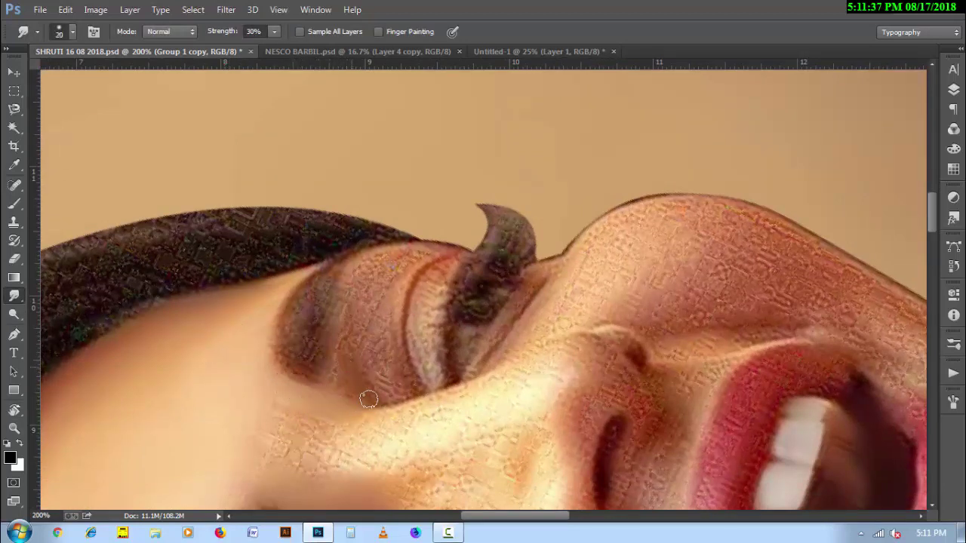
{"action": "left_click_drag", "start_coordinate": [338, 344], "coordinate": [340, 388]}
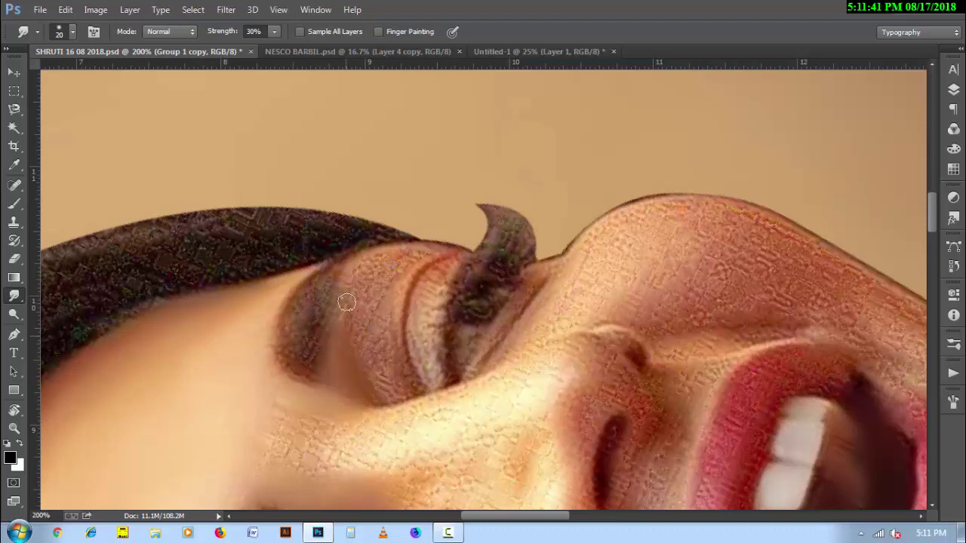
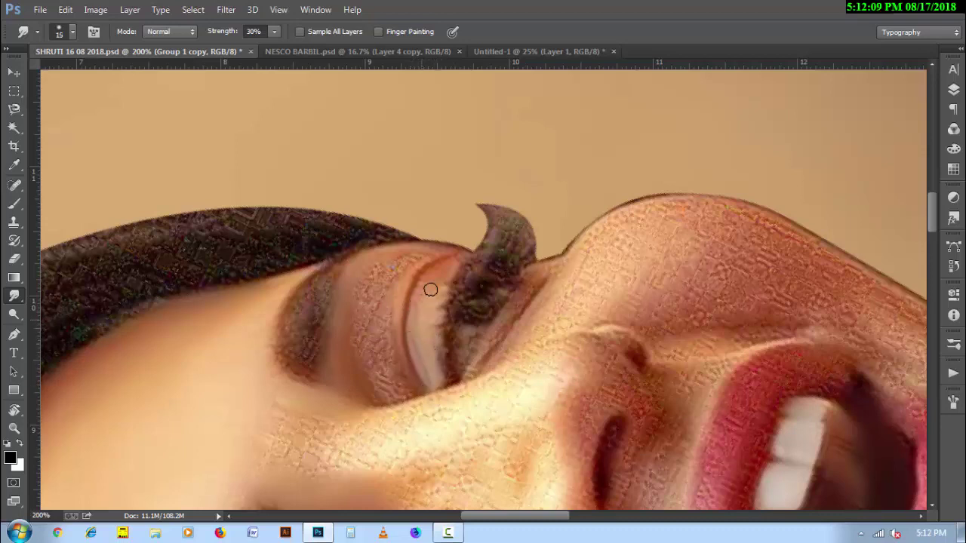
Step: Smudge the speckled upper-eyelid texture smooth with up-down strokes
{"action": "key", "text": "bracketright"}
{"action": "key", "text": "bracketright"}
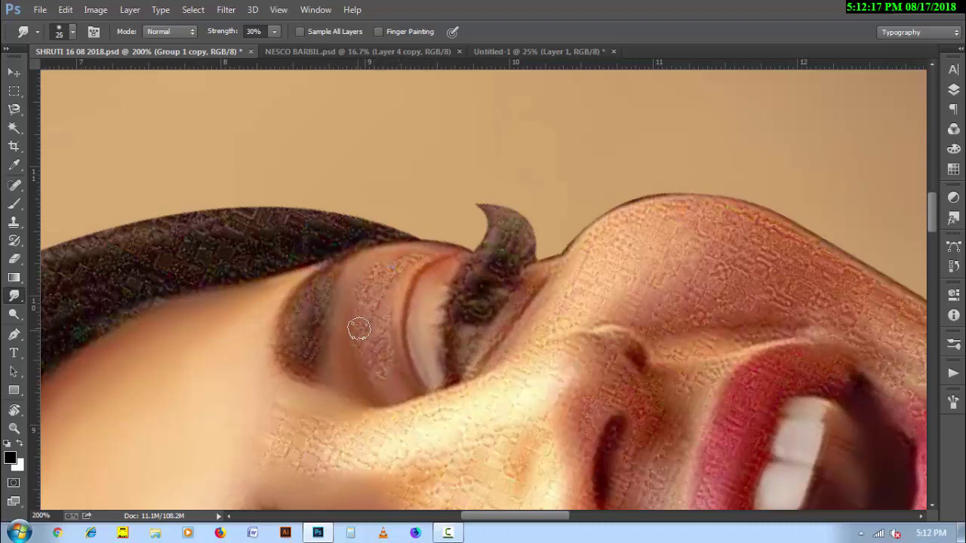
{"action": "left_click_drag", "start_coordinate": [404, 385], "coordinate": [380, 324]}
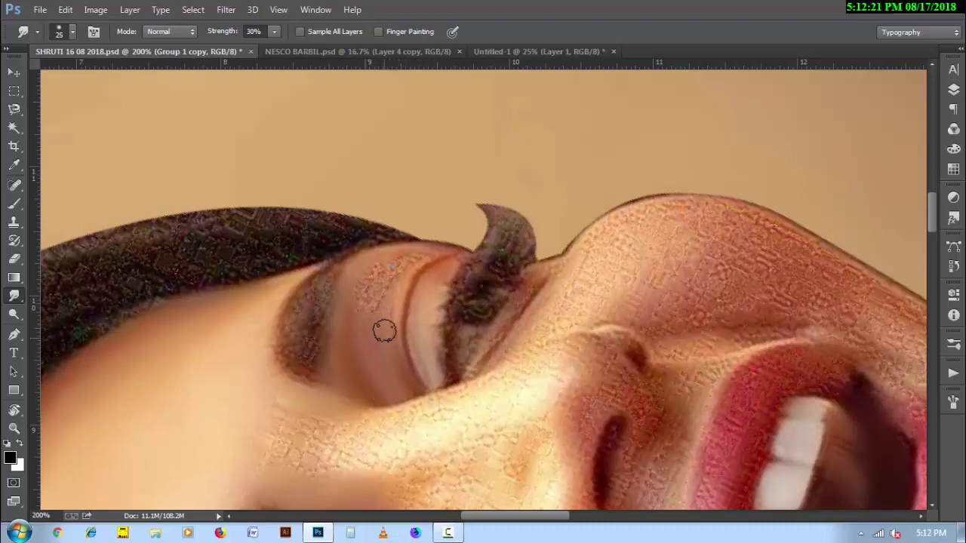
{"action": "key", "text": "bracketleft"}
{"action": "key", "text": "bracketright"}
{"action": "key", "text": "bracketleft"}
{"action": "key", "text": "bracketleft"}
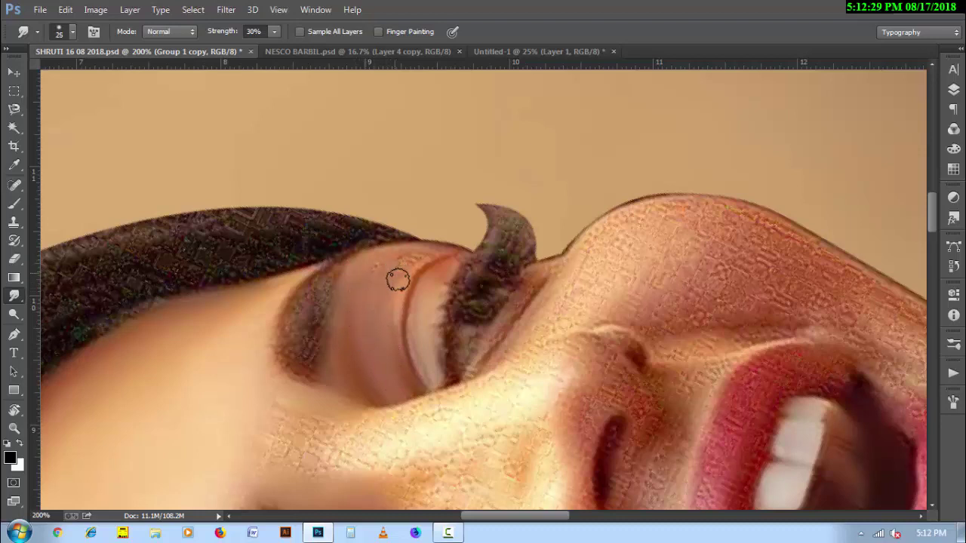
{"action": "mouse_move", "coordinate": [397, 278]}
{"action": "left_mouse_down"}
{"action": "mouse_move", "coordinate": [412, 261]}
{"action": "mouse_move", "coordinate": [378, 277]}
{"action": "mouse_move", "coordinate": [390, 264]}
{"action": "mouse_move", "coordinate": [437, 257]}
{"action": "left_mouse_up"}
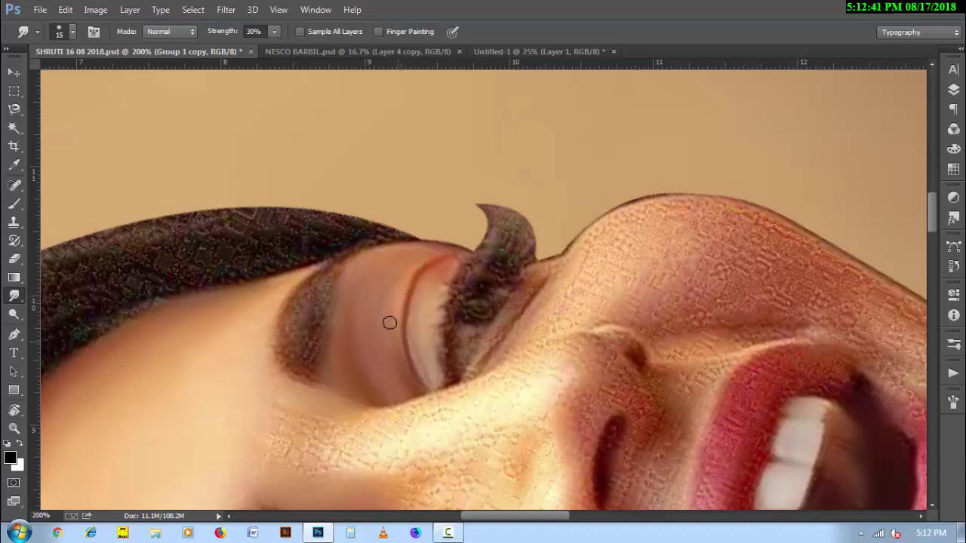
Step: Blend and slightly smear the lash edge at the inner eye corner
{"action": "key", "text": "bracketright"}
{"action": "key", "text": "bracketright"}
{"action": "key", "text": "bracketleft"}
{"action": "key", "text": "bracketleft"}
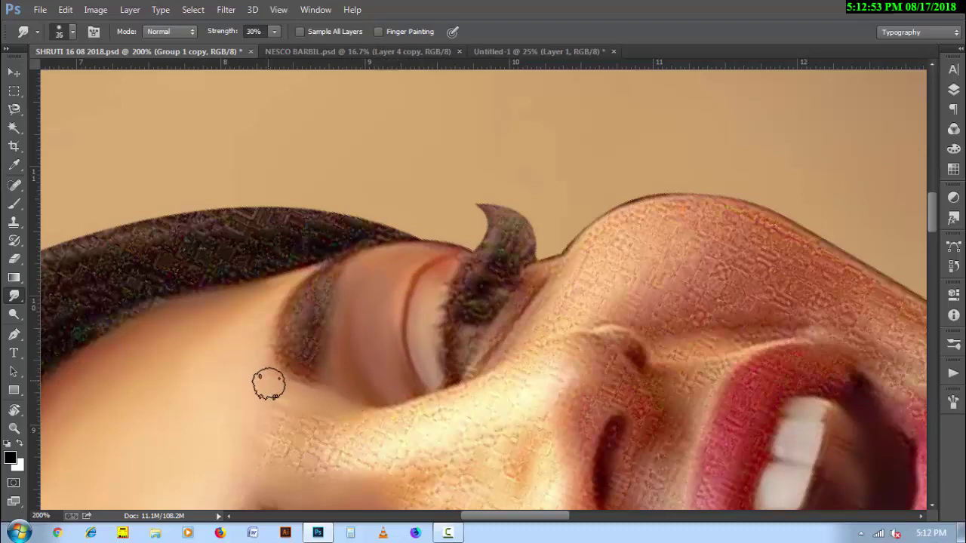
{"action": "key", "text": "bracketright"}
{"action": "left_click_drag", "start_coordinate": [475, 367], "coordinate": [492, 349]}
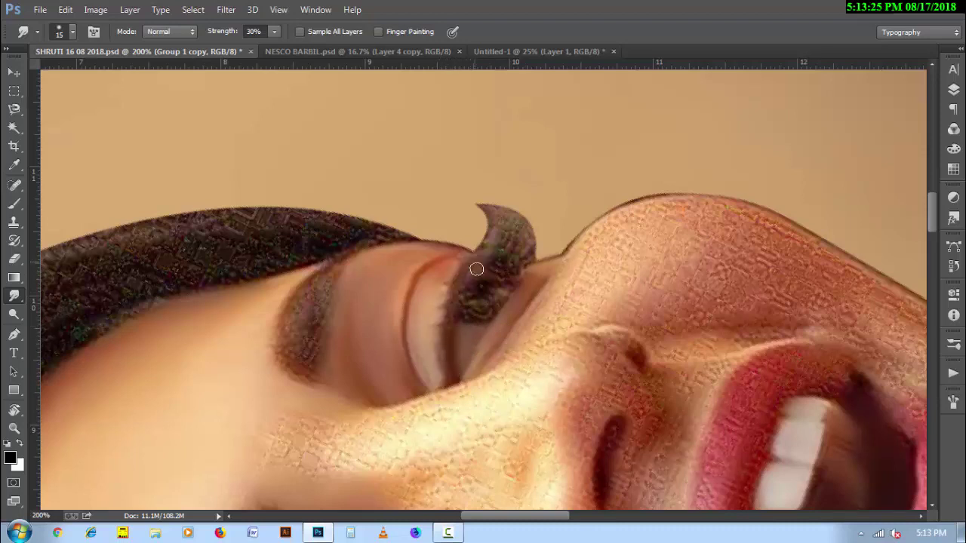
{"action": "key", "text": "bracketleft"}
{"action": "left_click_drag", "start_coordinate": [488, 280], "coordinate": [472, 293]}
Step: Pan to the other eye and smooth the skin under it and along the lower eyelid
{"action": "key", "text": "bracketright"}
{"action": "scroll", "coordinate": [340, 403], "scroll_direction": "down", "scroll_amount": 3}
{"action": "key", "text": "bracketright"}
{"action": "scroll", "coordinate": [347, 404], "scroll_direction": "down", "scroll_amount": 8}
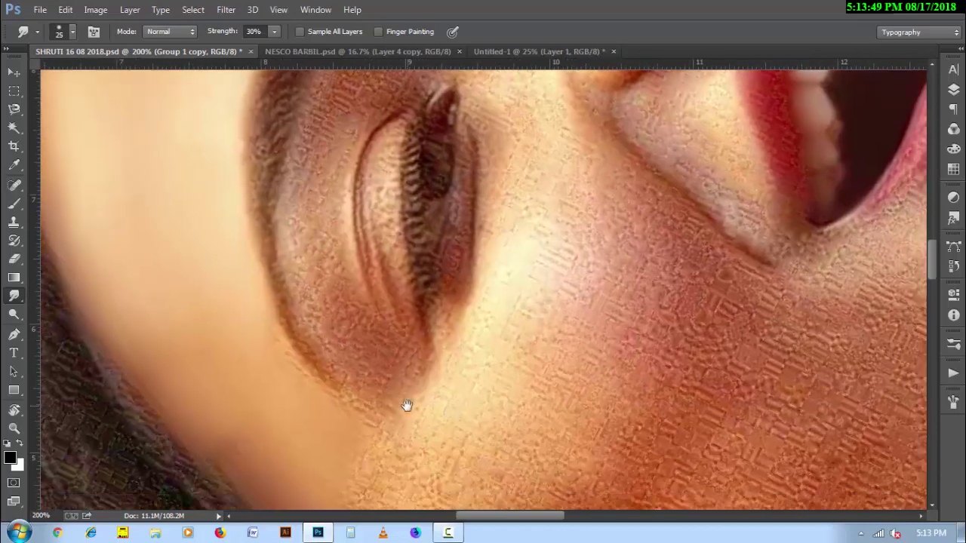
{"action": "key", "text": "bracketright"}
{"action": "mouse_move", "coordinate": [320, 355]}
{"action": "left_mouse_down"}
{"action": "mouse_move", "coordinate": [339, 367]}
{"action": "mouse_move", "coordinate": [324, 328]}
{"action": "mouse_move", "coordinate": [373, 380]}
{"action": "mouse_move", "coordinate": [349, 308]}
{"action": "mouse_move", "coordinate": [401, 367]}
{"action": "mouse_move", "coordinate": [382, 394]}
{"action": "mouse_move", "coordinate": [388, 362]}
{"action": "mouse_move", "coordinate": [325, 315]}
{"action": "mouse_move", "coordinate": [360, 373]}
{"action": "left_mouse_up"}
{"action": "key", "text": "bracketleft"}
{"action": "key", "text": "bracketleft"}
{"action": "scroll", "coordinate": [380, 367], "scroll_direction": "up", "scroll_amount": 2}
{"action": "key", "text": "bracketleft"}
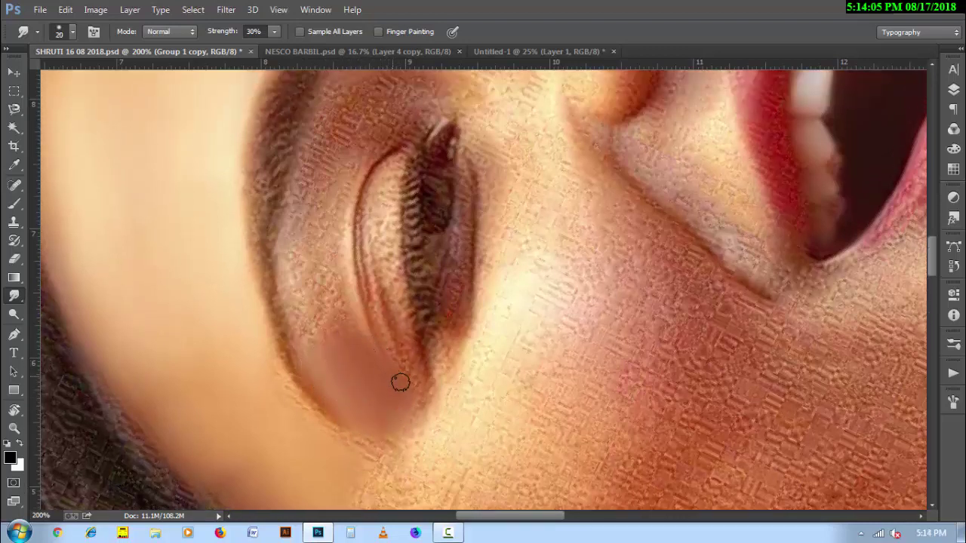
{"action": "mouse_move", "coordinate": [376, 309]}
{"action": "left_mouse_down"}
{"action": "mouse_move", "coordinate": [409, 379]}
{"action": "mouse_move", "coordinate": [372, 346]}
{"action": "mouse_move", "coordinate": [413, 379]}
{"action": "left_mouse_up"}
{"action": "key", "text": "bracketright"}
{"action": "key", "text": "bracketright"}
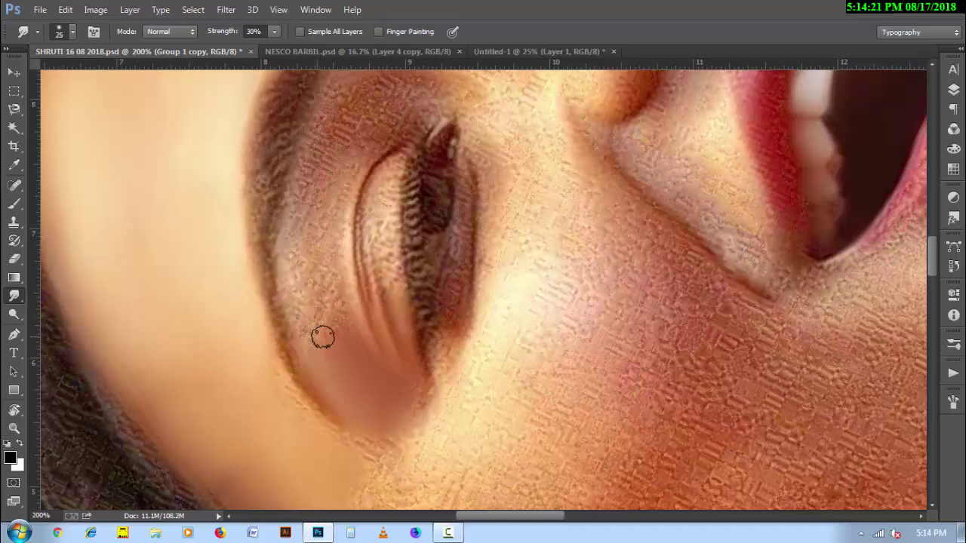
{"action": "key", "text": "bracketright"}
{"action": "key", "text": "bracketright"}
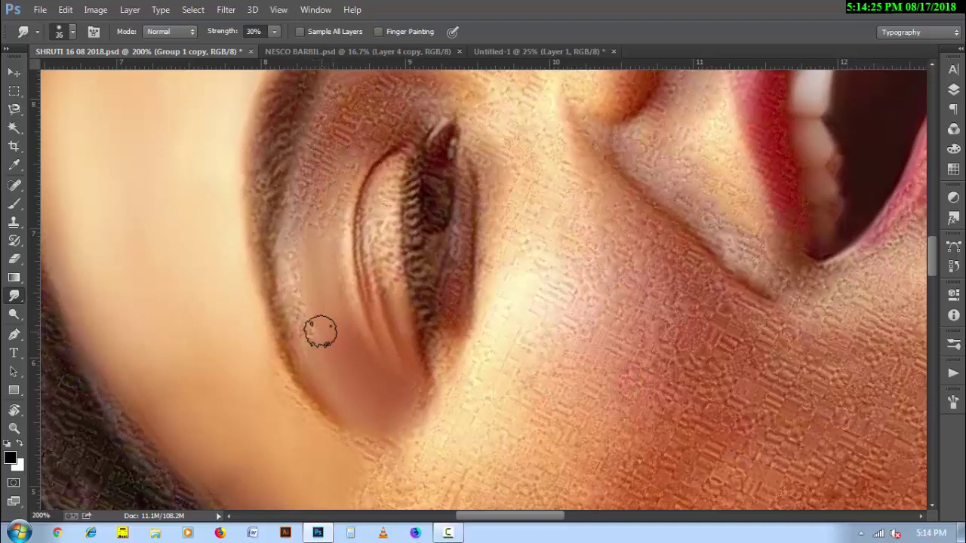
{"action": "mouse_move", "coordinate": [319, 330]}
{"action": "left_mouse_down"}
{"action": "mouse_move", "coordinate": [294, 279]}
{"action": "mouse_move", "coordinate": [309, 345]}
{"action": "mouse_move", "coordinate": [302, 319]}
{"action": "mouse_move", "coordinate": [313, 330]}
{"action": "mouse_move", "coordinate": [327, 324]}
{"action": "mouse_move", "coordinate": [369, 382]}
{"action": "left_mouse_up"}
Step: Smooth the textured skin under the brow and along the eyelid crease
{"action": "scroll", "coordinate": [369, 382], "scroll_direction": "up", "scroll_amount": 2}
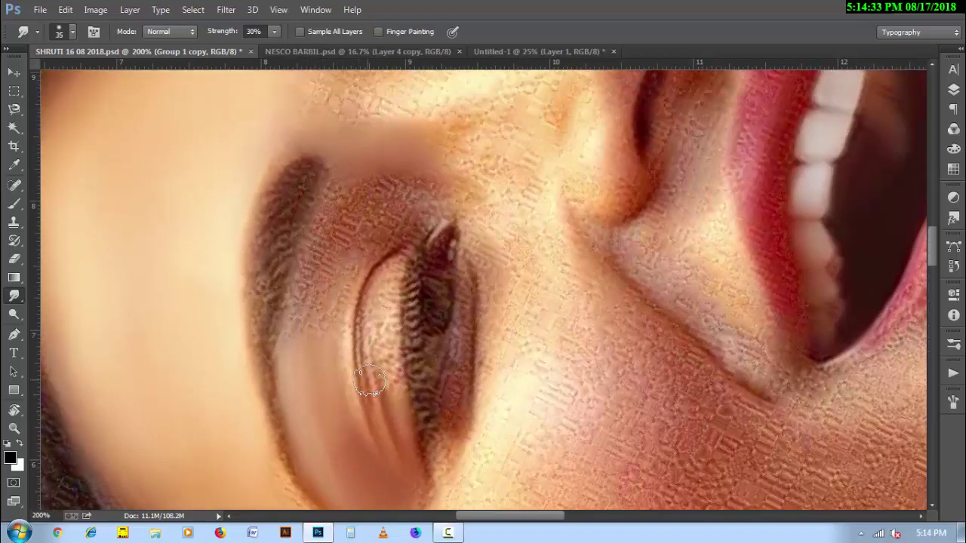
{"action": "key", "text": "bracketleft"}
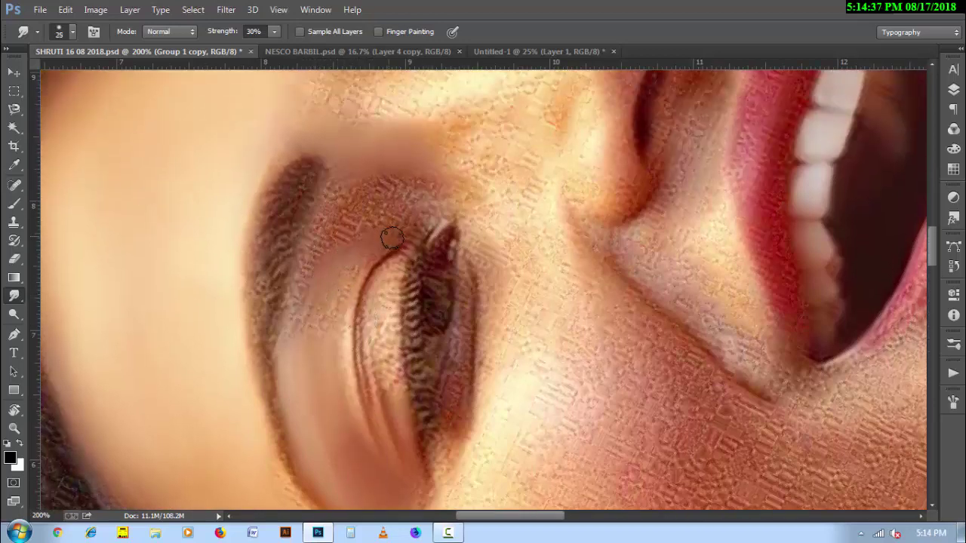
{"action": "mouse_move", "coordinate": [339, 250]}
{"action": "left_mouse_down"}
{"action": "mouse_move", "coordinate": [314, 278]}
{"action": "mouse_move", "coordinate": [319, 205]}
{"action": "mouse_move", "coordinate": [339, 173]}
{"action": "mouse_move", "coordinate": [287, 363]}
{"action": "mouse_move", "coordinate": [309, 312]}
{"action": "mouse_move", "coordinate": [313, 345]}
{"action": "left_mouse_up"}
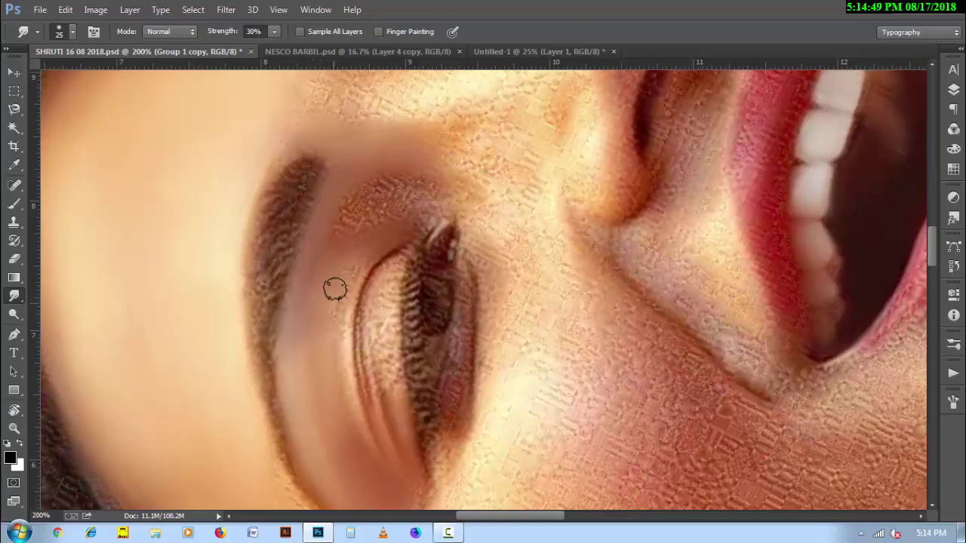
{"action": "key", "text": "bracketleft"}
{"action": "left_click_drag", "start_coordinate": [347, 283], "coordinate": [370, 255]}
{"action": "mouse_move", "coordinate": [325, 305]}
{"action": "left_mouse_down"}
{"action": "mouse_move", "coordinate": [351, 298]}
{"action": "mouse_move", "coordinate": [354, 412]}
{"action": "left_mouse_up"}
Step: Smudge the remaining lower-lid texture upward, fine-tuning the brush size
{"action": "key", "text": "bracketright"}
{"action": "key", "text": "bracketright"}
{"action": "key", "text": "bracketright"}
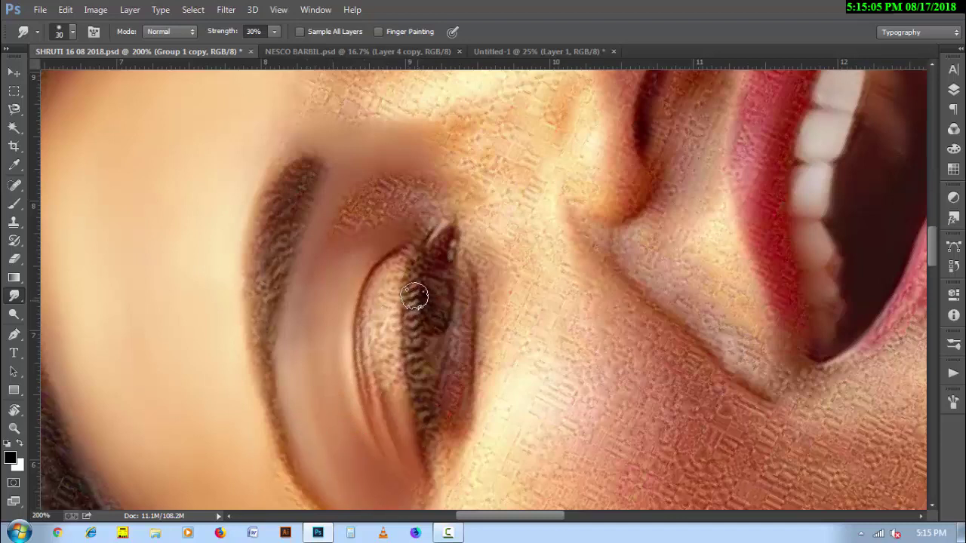
{"action": "key", "text": "bracketleft"}
{"action": "key", "text": "bracketleft"}
{"action": "key", "text": "bracketleft"}
{"action": "key", "text": "bracketright"}
{"action": "key", "text": "bracketleft"}
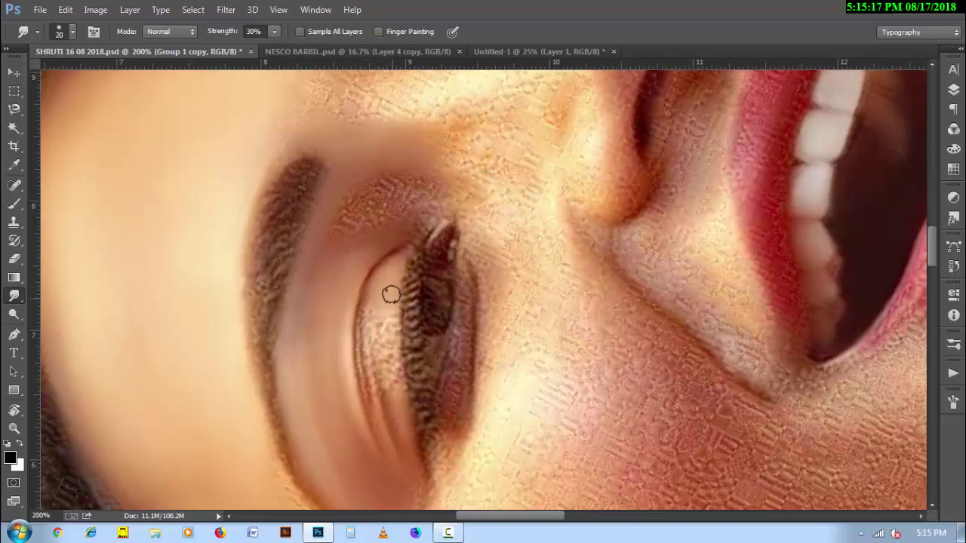
{"action": "key", "text": "bracketright"}
{"action": "mouse_move", "coordinate": [390, 398]}
{"action": "left_mouse_down"}
{"action": "mouse_move", "coordinate": [377, 310]}
{"action": "mouse_move", "coordinate": [401, 438]}
{"action": "mouse_move", "coordinate": [420, 470]}
{"action": "left_mouse_up"}
{"action": "key", "text": "bracketright"}
{"action": "key", "text": "bracketleft"}
{"action": "key", "text": "bracketleft"}
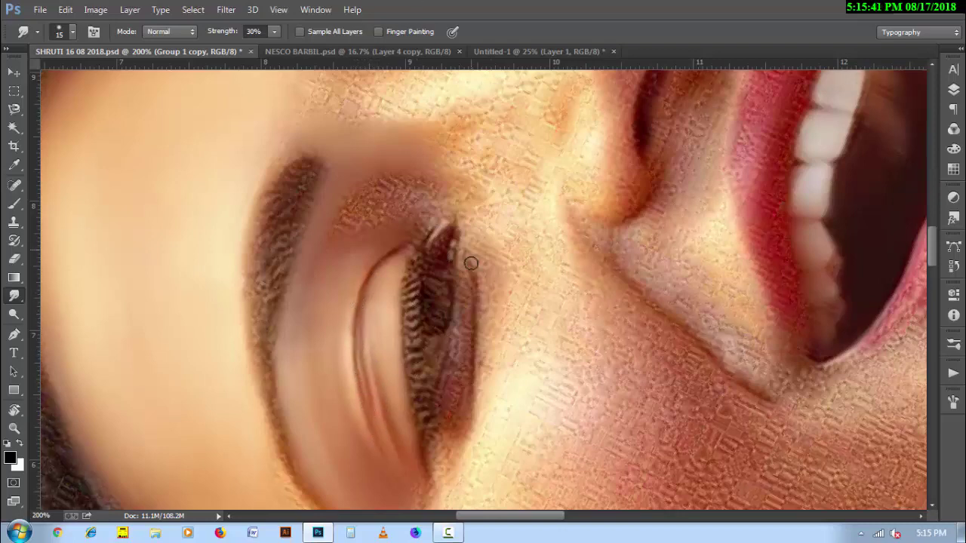
Step: Rotate the canvas to a better angle and smooth the skin around the inner eye corner
{"action": "key", "text": "r"}
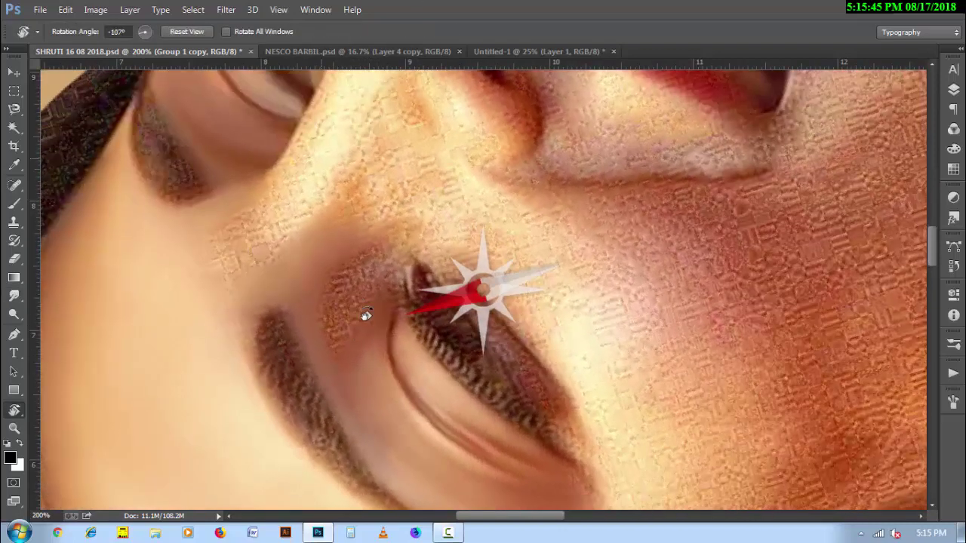
{"action": "mouse_move", "coordinate": [353, 241]}
{"action": "left_mouse_down"}
{"action": "mouse_move", "coordinate": [362, 332]}
{"action": "mouse_move", "coordinate": [371, 308]}
{"action": "mouse_move", "coordinate": [371, 283]}
{"action": "mouse_move", "coordinate": [356, 282]}
{"action": "mouse_move", "coordinate": [335, 312]}
{"action": "mouse_move", "coordinate": [358, 388]}
{"action": "mouse_move", "coordinate": [358, 338]}
{"action": "mouse_move", "coordinate": [374, 310]}
{"action": "mouse_move", "coordinate": [355, 306]}
{"action": "mouse_move", "coordinate": [386, 322]}
{"action": "mouse_move", "coordinate": [382, 302]}
{"action": "left_mouse_up"}
{"action": "key", "text": "bracketright"}
{"action": "key", "text": "bracketright"}
{"action": "mouse_move", "coordinate": [317, 348]}
{"action": "left_mouse_down"}
{"action": "mouse_move", "coordinate": [319, 327]}
{"action": "mouse_move", "coordinate": [340, 313]}
{"action": "mouse_move", "coordinate": [309, 328]}
{"action": "mouse_move", "coordinate": [408, 323]}
{"action": "left_mouse_up"}
Step: Blend the dark iris tone toward the corner and lightly smear the lower eyelashes
{"action": "key", "text": "bracketleft"}
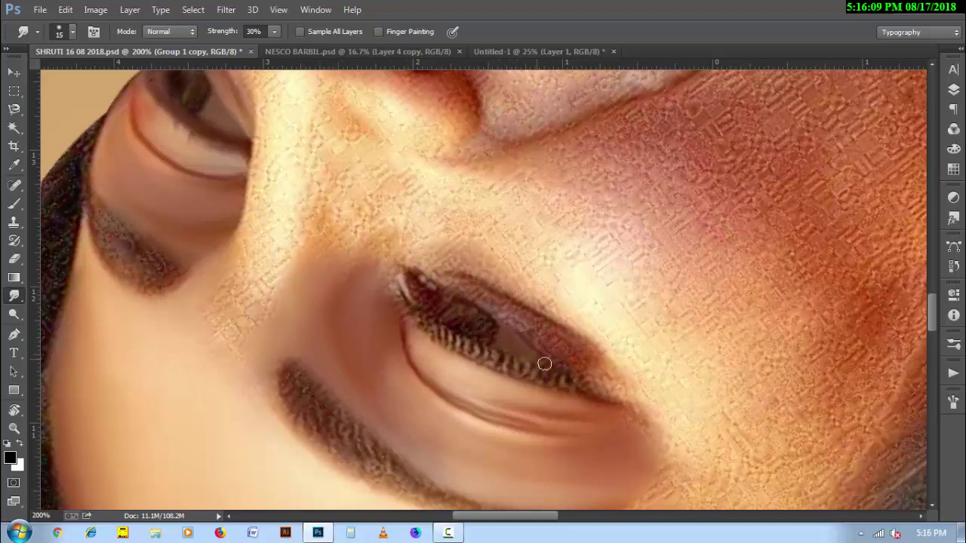
{"action": "mouse_move", "coordinate": [509, 334]}
{"action": "left_mouse_down"}
{"action": "mouse_move", "coordinate": [397, 289]}
{"action": "mouse_move", "coordinate": [408, 301]}
{"action": "left_mouse_up"}
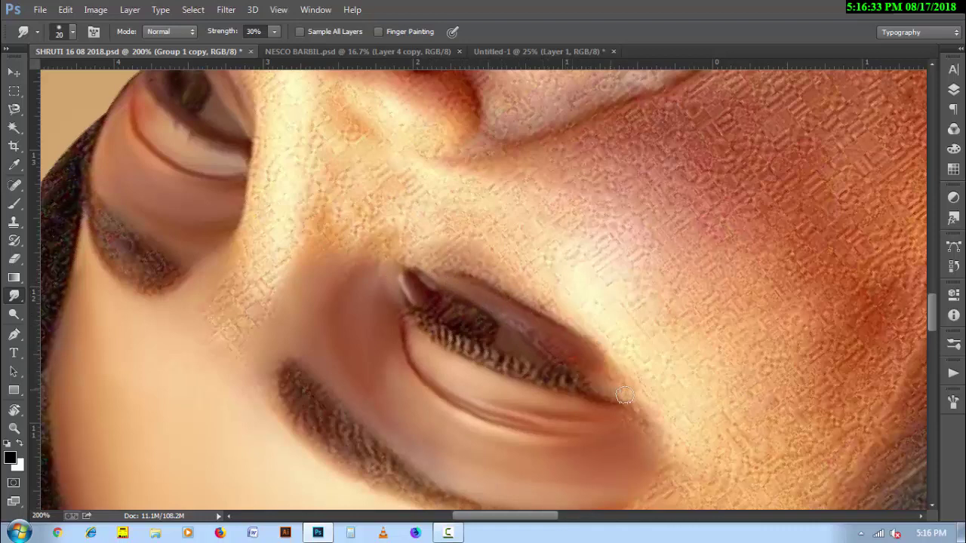
{"action": "key", "text": "bracketleft"}
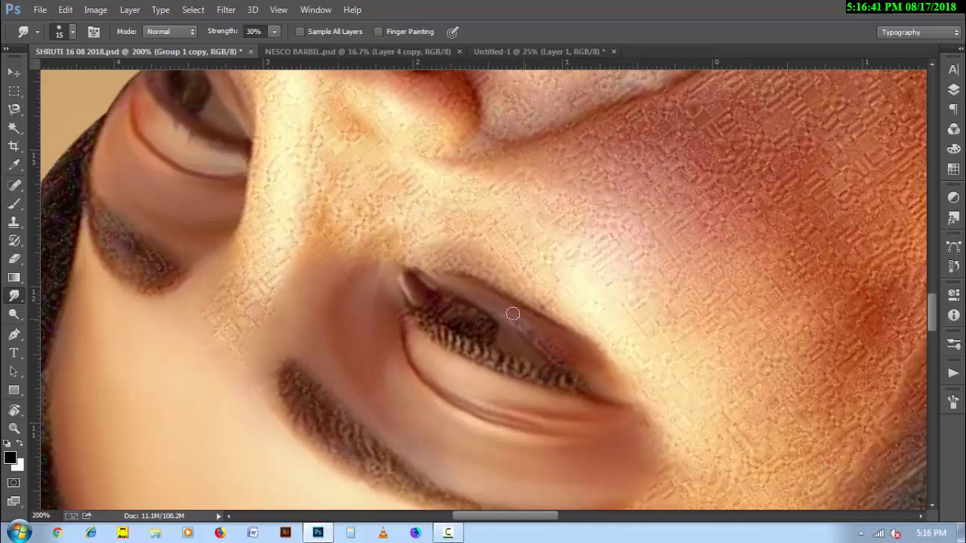
{"action": "key", "text": "bracketright"}
{"action": "key", "text": "bracketright"}
{"action": "left_click_drag", "start_coordinate": [443, 333], "coordinate": [476, 344]}
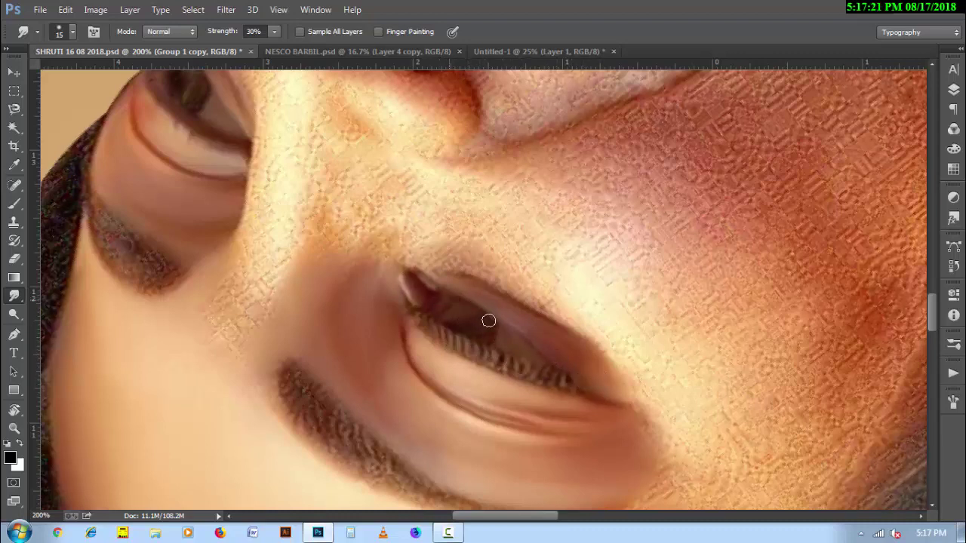
Step: Smooth the texture near the eye corner and along the nose bridge
{"action": "scroll", "coordinate": [304, 334], "scroll_direction": "up", "scroll_amount": 2}
{"action": "scroll", "coordinate": [303, 334], "scroll_direction": "left", "scroll_amount": 2}
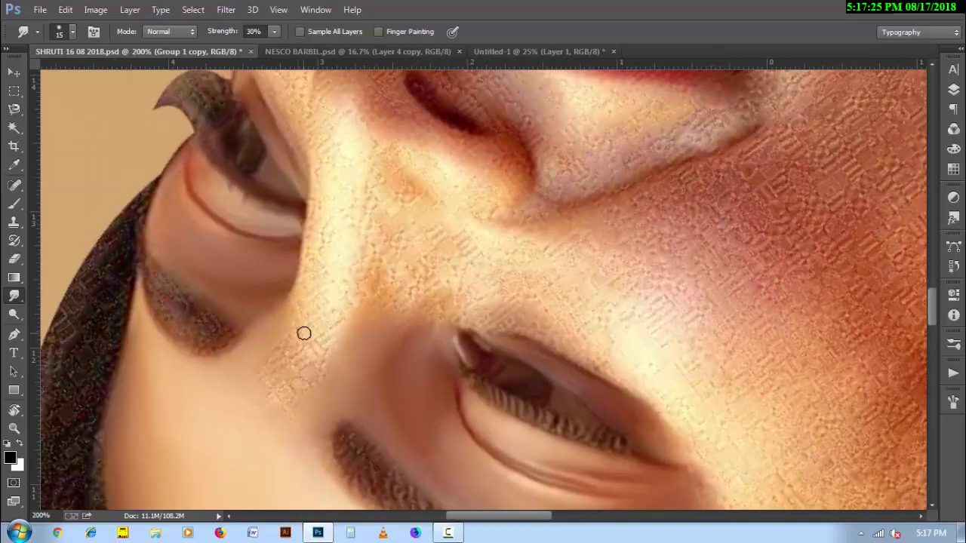
{"action": "key", "text": "bracketright"}
{"action": "key", "text": "bracketright"}
{"action": "key", "text": "bracketright"}
{"action": "mouse_move", "coordinate": [259, 384]}
{"action": "left_mouse_down"}
{"action": "mouse_move", "coordinate": [313, 352]}
{"action": "mouse_move", "coordinate": [297, 341]}
{"action": "left_mouse_up"}
{"action": "key", "text": "bracketright"}
{"action": "key", "text": "bracketright"}
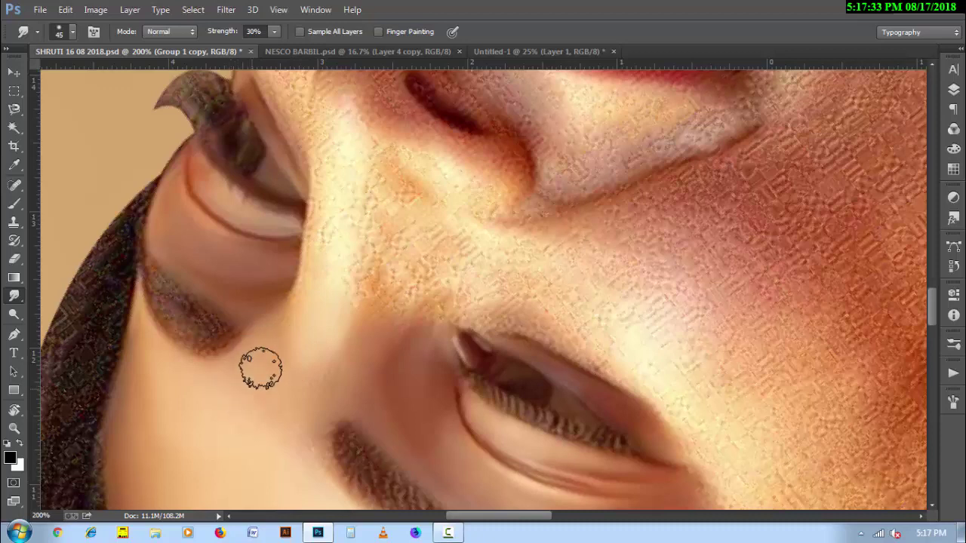
{"action": "mouse_move", "coordinate": [352, 209]}
{"action": "left_mouse_down"}
{"action": "mouse_move", "coordinate": [351, 189]}
{"action": "mouse_move", "coordinate": [330, 209]}
{"action": "mouse_move", "coordinate": [326, 230]}
{"action": "left_mouse_up"}
Step: Smooth the skin beside the nose and reshape the highlight on the nostril edge
{"action": "key", "text": "bracketleft"}
{"action": "key", "text": "bracketleft"}
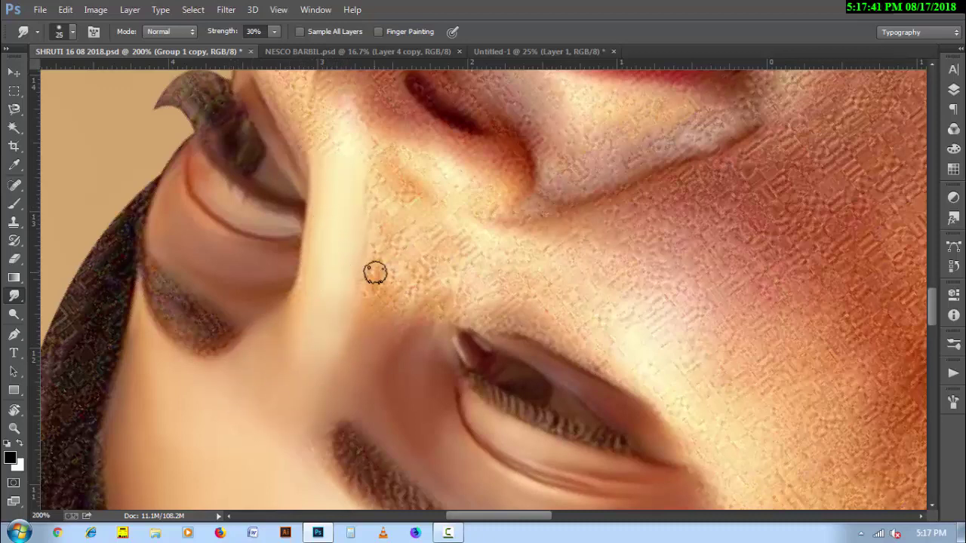
{"action": "scroll", "coordinate": [361, 200], "scroll_direction": "up", "scroll_amount": 3}
{"action": "mouse_move", "coordinate": [361, 201]}
{"action": "left_mouse_down"}
{"action": "mouse_move", "coordinate": [355, 168]}
{"action": "mouse_move", "coordinate": [362, 204]}
{"action": "mouse_move", "coordinate": [324, 153]}
{"action": "mouse_move", "coordinate": [327, 213]}
{"action": "left_mouse_up"}
{"action": "key", "text": "bracketright"}
{"action": "key", "text": "bracketleft"}
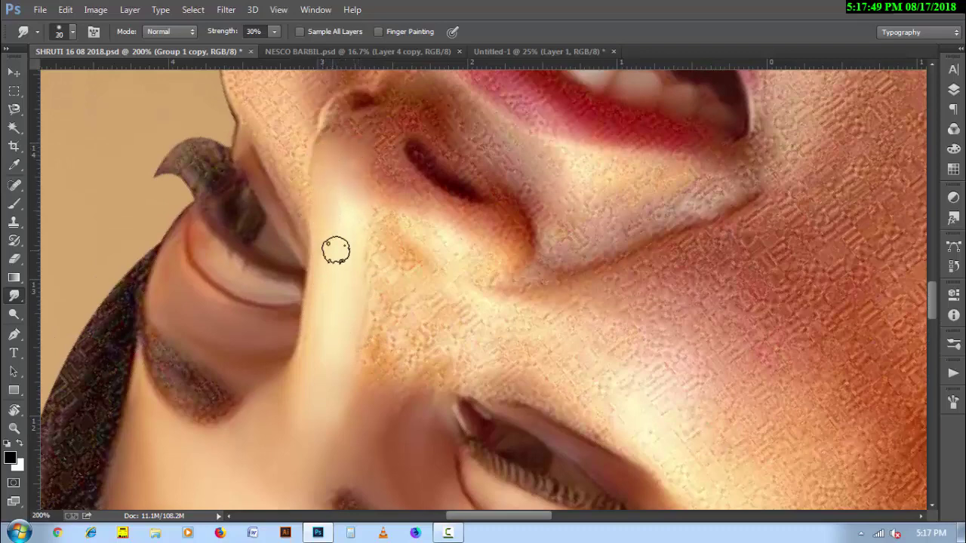
{"action": "left_click_drag", "start_coordinate": [335, 250], "coordinate": [355, 226]}
{"action": "scroll", "coordinate": [360, 215], "scroll_direction": "up", "scroll_amount": 2}
{"action": "key", "text": "bracketleft"}
{"action": "key", "text": "bracketleft"}
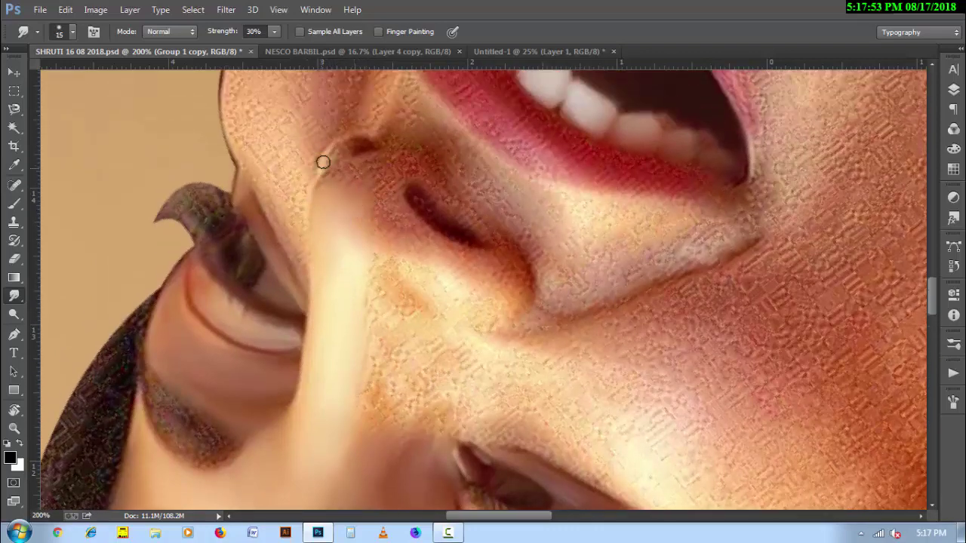
{"action": "mouse_move", "coordinate": [367, 133]}
{"action": "left_mouse_down"}
{"action": "mouse_move", "coordinate": [318, 177]}
{"action": "mouse_move", "coordinate": [368, 147]}
{"action": "left_mouse_up"}
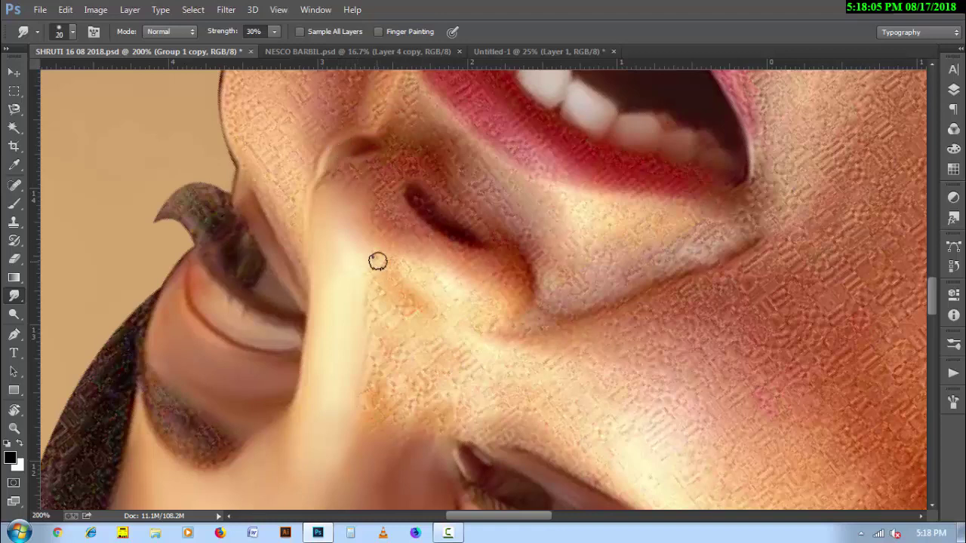
Step: Soften the cheek crease and smear the skin just below the nostril
{"action": "key", "text": "bracketright"}
{"action": "mouse_move", "coordinate": [393, 274]}
{"action": "left_mouse_down"}
{"action": "mouse_move", "coordinate": [482, 317]}
{"action": "mouse_move", "coordinate": [431, 283]}
{"action": "mouse_move", "coordinate": [468, 289]}
{"action": "mouse_move", "coordinate": [470, 261]}
{"action": "mouse_move", "coordinate": [500, 267]}
{"action": "mouse_move", "coordinate": [501, 306]}
{"action": "left_mouse_up"}
{"action": "key", "text": "bracketleft"}
{"action": "key", "text": "bracketright"}
{"action": "key", "text": "bracketleft"}
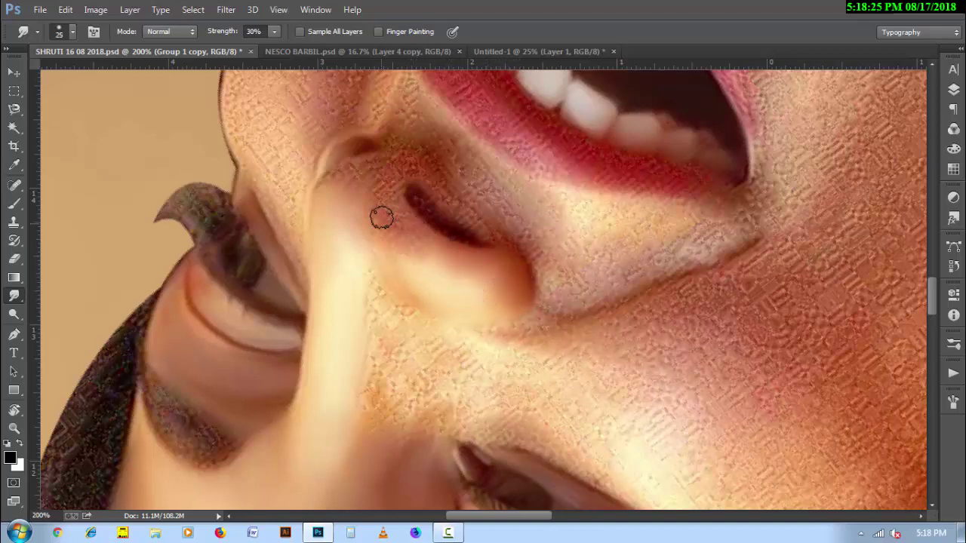
{"action": "left_click_drag", "start_coordinate": [371, 218], "coordinate": [403, 241]}
{"action": "key", "text": "bracketleft"}
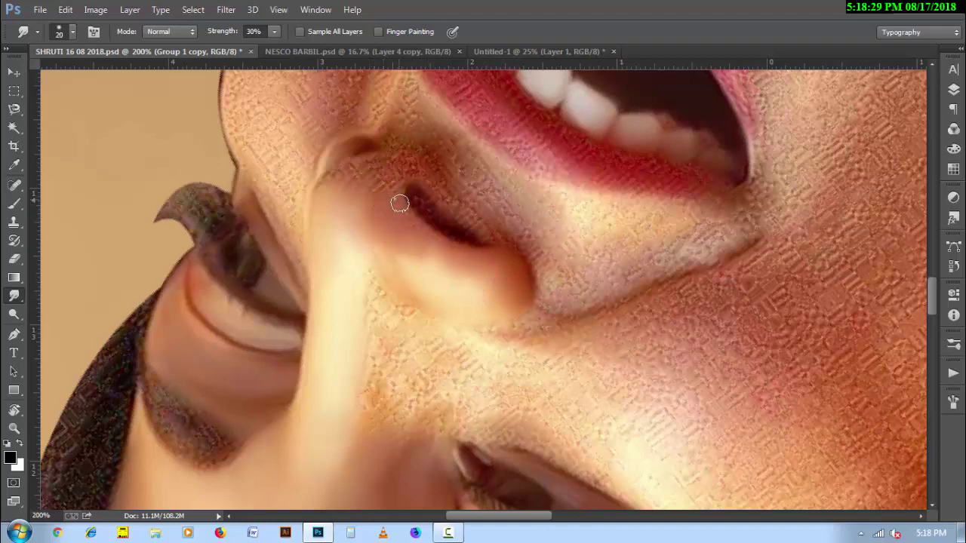
{"action": "mouse_move", "coordinate": [393, 201]}
{"action": "left_mouse_down"}
{"action": "mouse_move", "coordinate": [414, 269]}
{"action": "mouse_move", "coordinate": [403, 291]}
{"action": "mouse_move", "coordinate": [493, 310]}
{"action": "mouse_move", "coordinate": [451, 297]}
{"action": "mouse_move", "coordinate": [466, 330]}
{"action": "left_mouse_up"}
{"action": "key", "text": "bracketright"}
Step: Save the portrait, soften the dark nostril shape, and rotate the view near upright
{"action": "key", "text": "ctrl+s"}
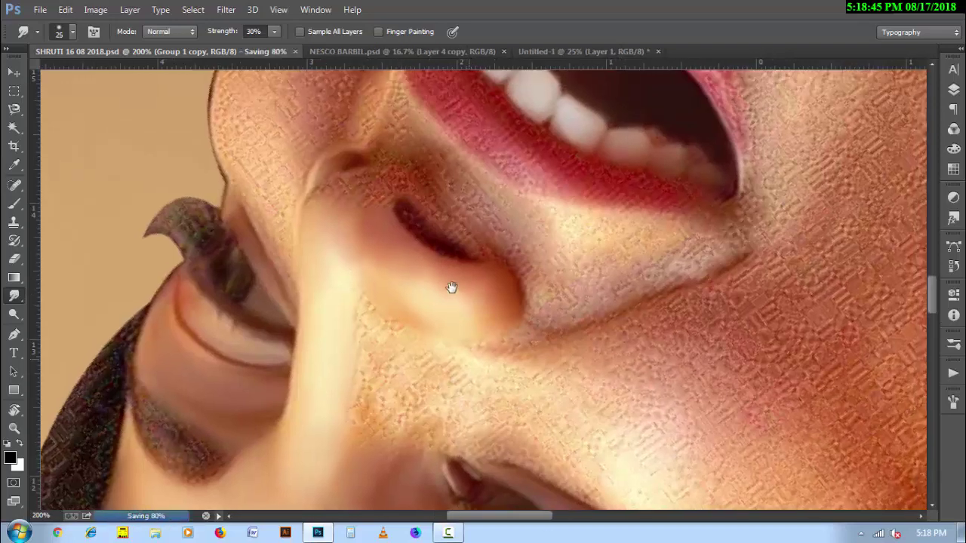
{"action": "left_click_drag", "start_coordinate": [451, 286], "coordinate": [450, 350]}
{"action": "key", "text": "bracketleft"}
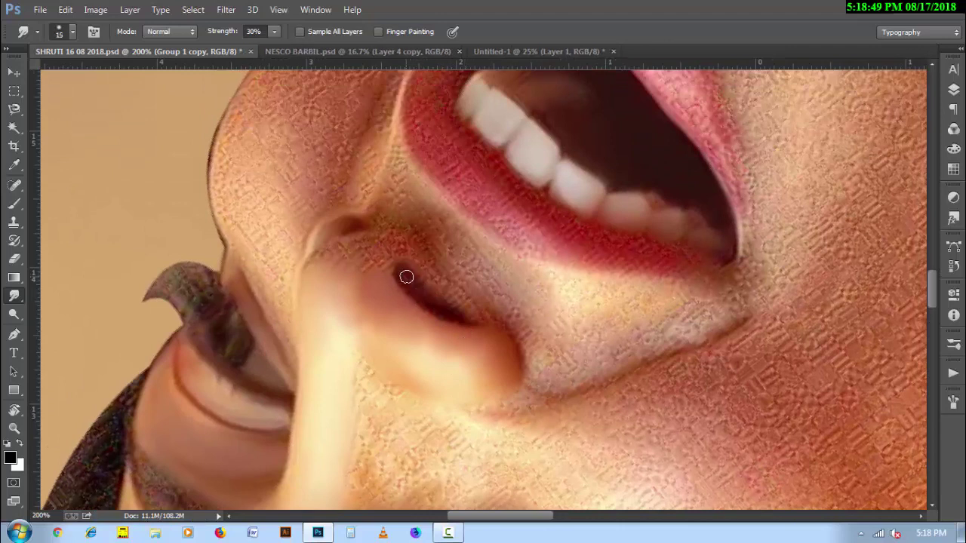
{"action": "mouse_move", "coordinate": [408, 283]}
{"action": "left_mouse_down"}
{"action": "mouse_move", "coordinate": [475, 315]}
{"action": "mouse_move", "coordinate": [438, 280]}
{"action": "mouse_move", "coordinate": [466, 303]}
{"action": "left_mouse_up"}
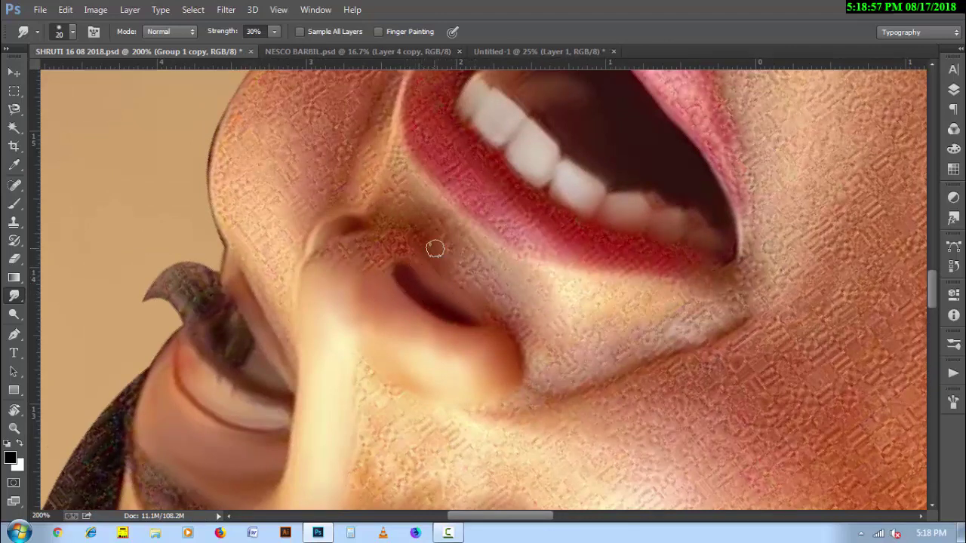
{"action": "key", "text": "r"}
{"action": "mouse_move", "coordinate": [367, 410]}
{"action": "left_mouse_down"}
{"action": "mouse_move", "coordinate": [385, 321]}
{"action": "mouse_move", "coordinate": [339, 344]}
{"action": "left_mouse_up"}
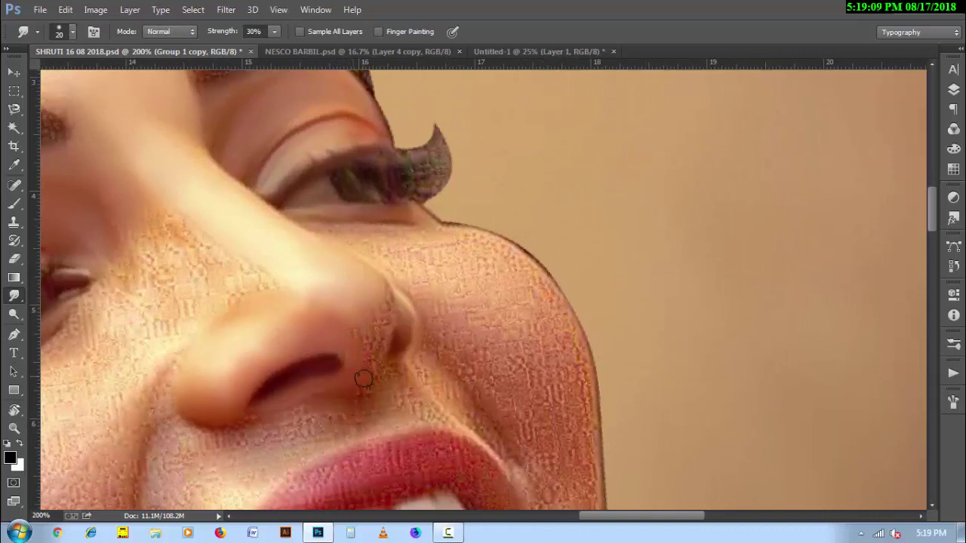
Step: Smooth the skin along the nostril crease with a size 20 smudge brush
{"action": "key", "text": "bracketright"}
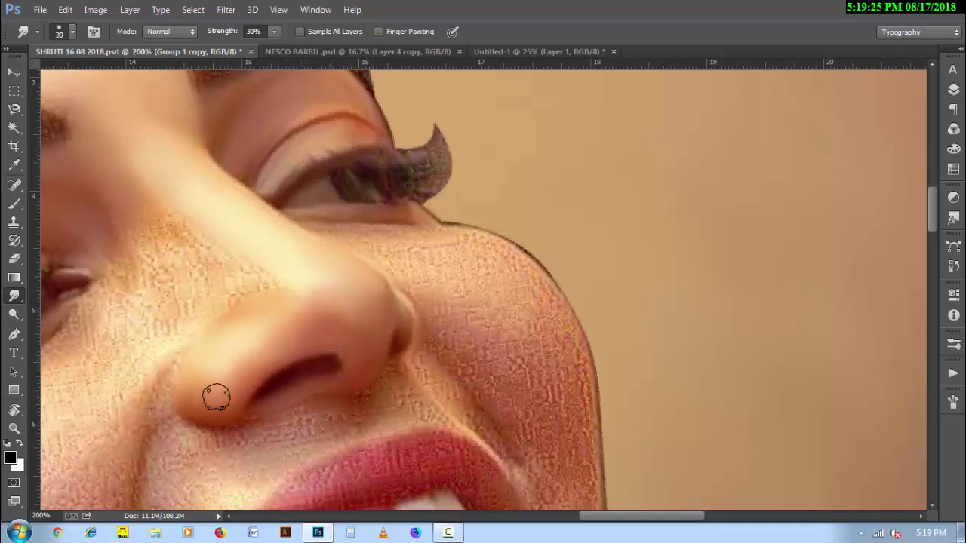
{"action": "key", "text": "bracketright"}
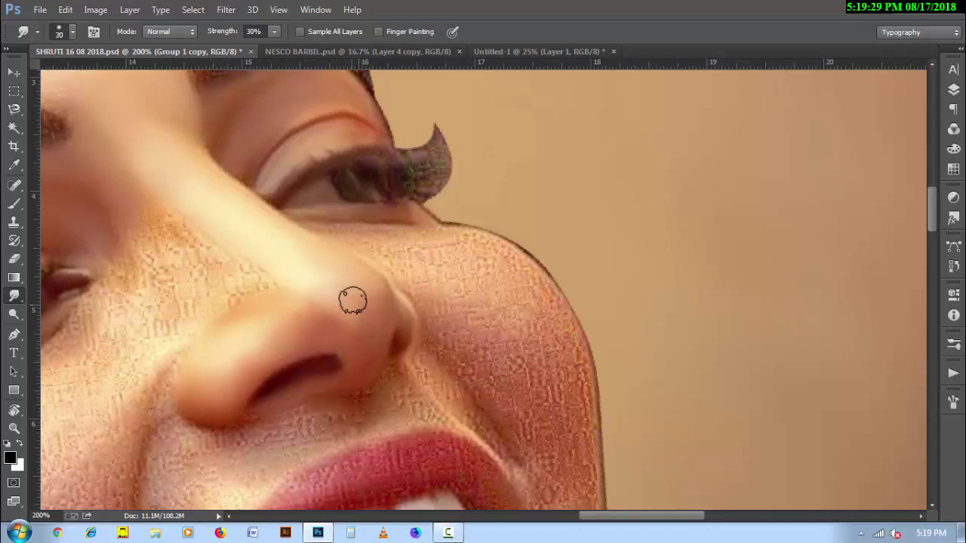
{"action": "key", "text": "bracketleft"}
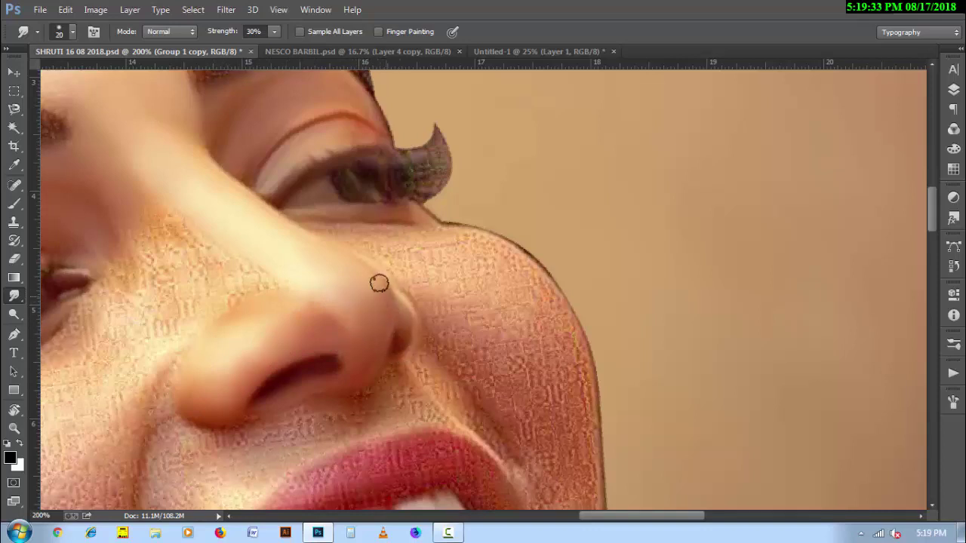
{"action": "mouse_move", "coordinate": [414, 342]}
{"action": "left_mouse_down"}
{"action": "mouse_move", "coordinate": [443, 384]}
{"action": "mouse_move", "coordinate": [416, 366]}
{"action": "mouse_move", "coordinate": [422, 360]}
{"action": "mouse_move", "coordinate": [505, 450]}
{"action": "mouse_move", "coordinate": [487, 432]}
{"action": "left_mouse_up"}
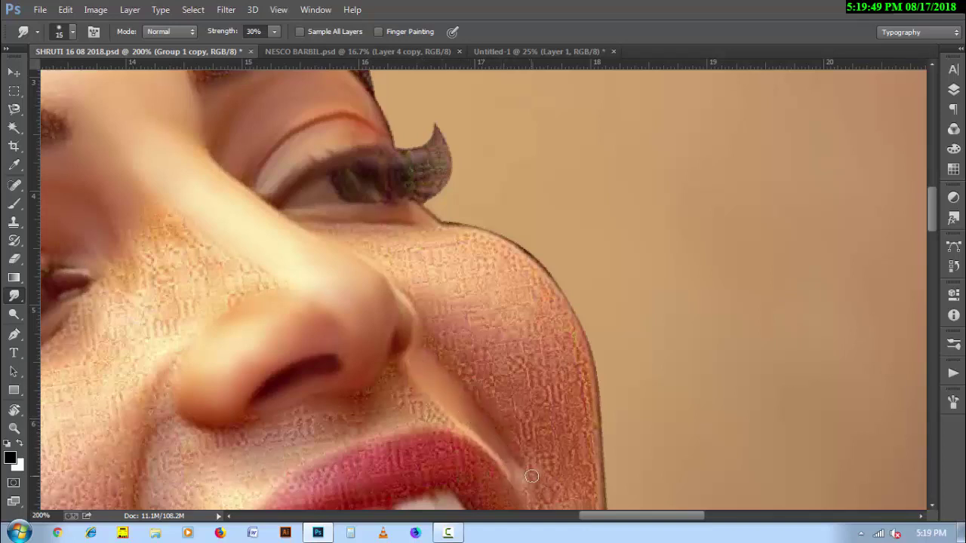
Step: Save the portrait, fit it on screen, reset the rotation, and zoom toward the mouth
{"action": "key", "text": "ctrl+0"}
{"action": "key", "text": "ctrl+s"}
{"action": "key", "text": "r"}
{"action": "key", "text": "Escape"}
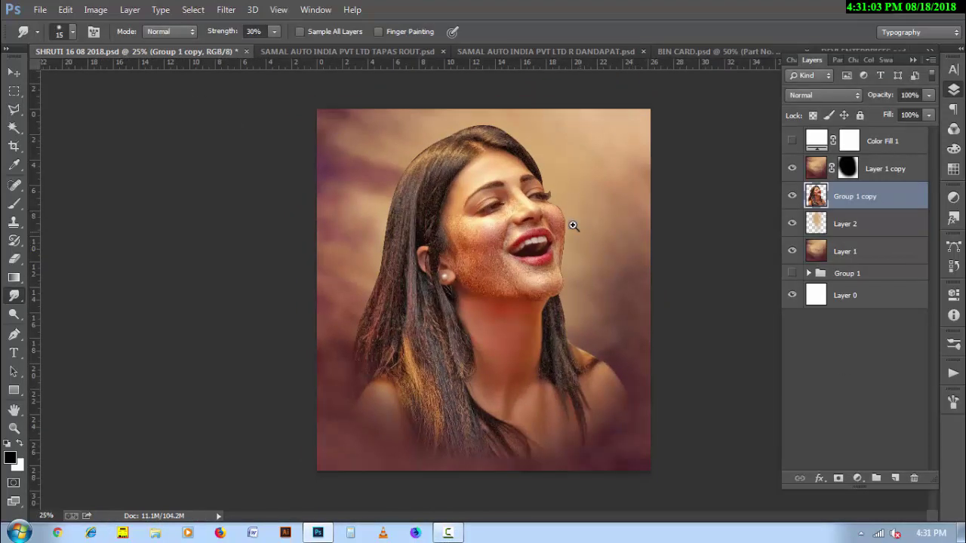
{"action": "scroll", "coordinate": [573, 225], "scroll_direction": "up", "scroll_amount": 3}
{"action": "scroll", "coordinate": [641, 319], "scroll_direction": "up", "scroll_amount": 2}
{"action": "scroll", "coordinate": [320, 339], "scroll_direction": "down", "scroll_amount": 2}
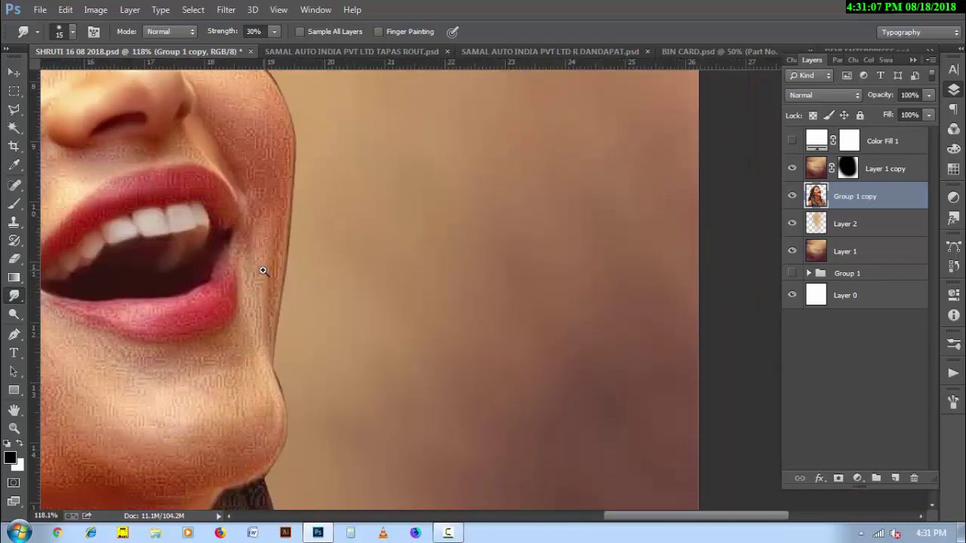
{"action": "scroll", "coordinate": [263, 270], "scroll_direction": "up", "scroll_amount": 1}
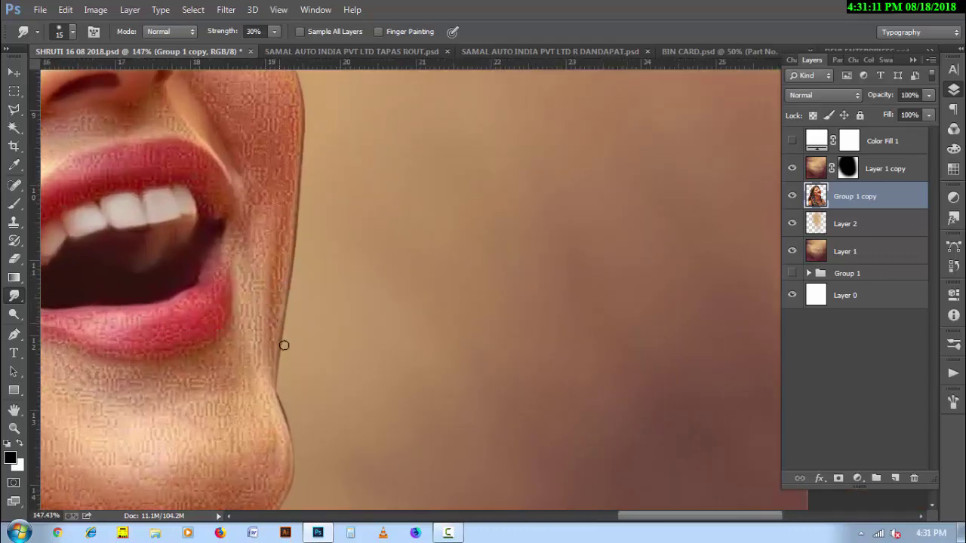
Step: Pan to the lips and chin and smudge the cheek edge beside the lip corner with a size 25 brush
{"action": "key", "text": "bracketright"}
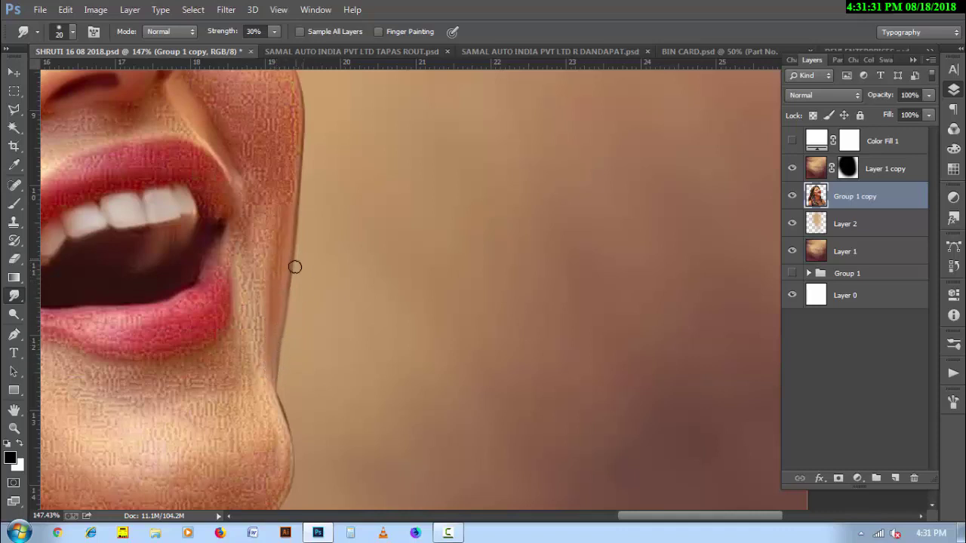
{"action": "scroll", "coordinate": [297, 299], "scroll_direction": "up", "scroll_amount": 2}
{"action": "scroll", "coordinate": [310, 305], "scroll_direction": "up", "scroll_amount": 1}
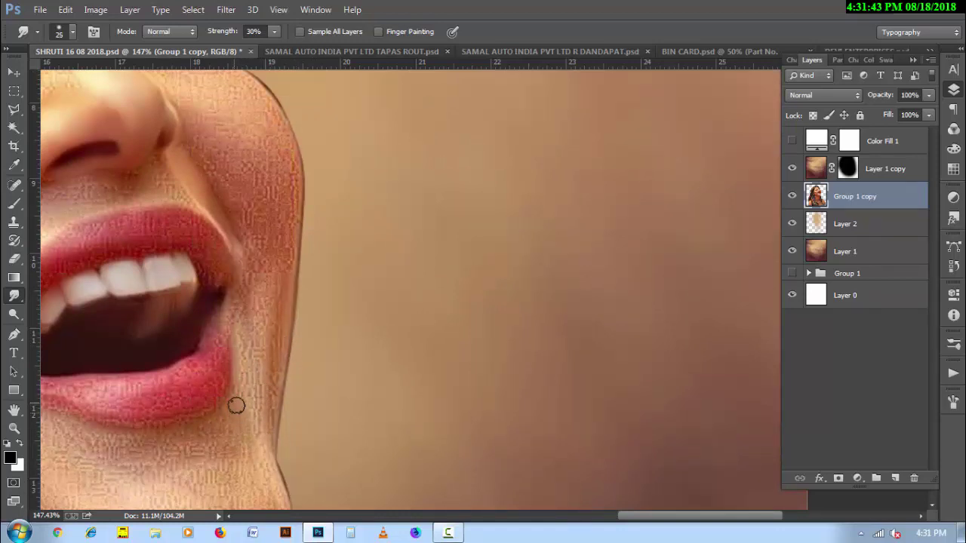
{"action": "key", "text": "bracketright"}
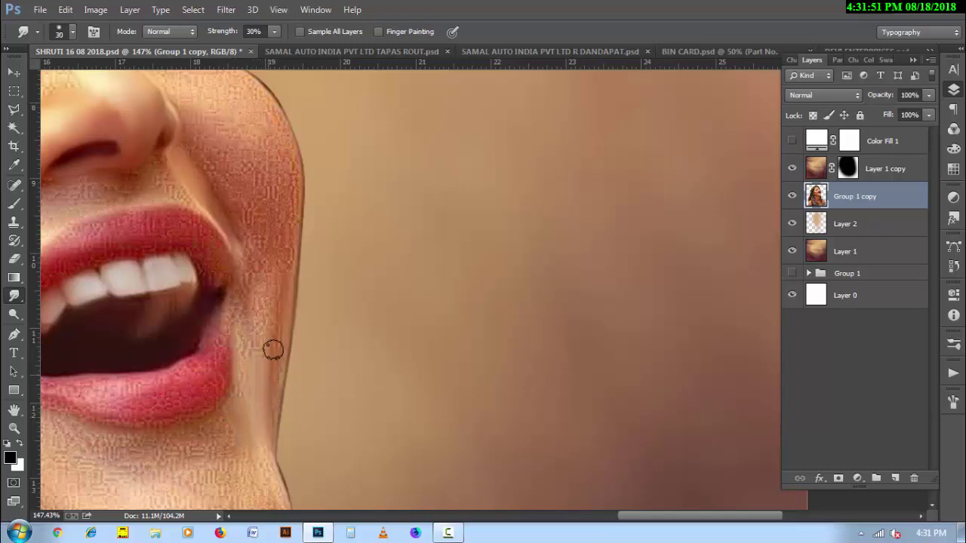
{"action": "key", "text": "bracketleft"}
{"action": "left_click_drag", "start_coordinate": [281, 371], "coordinate": [274, 259]}
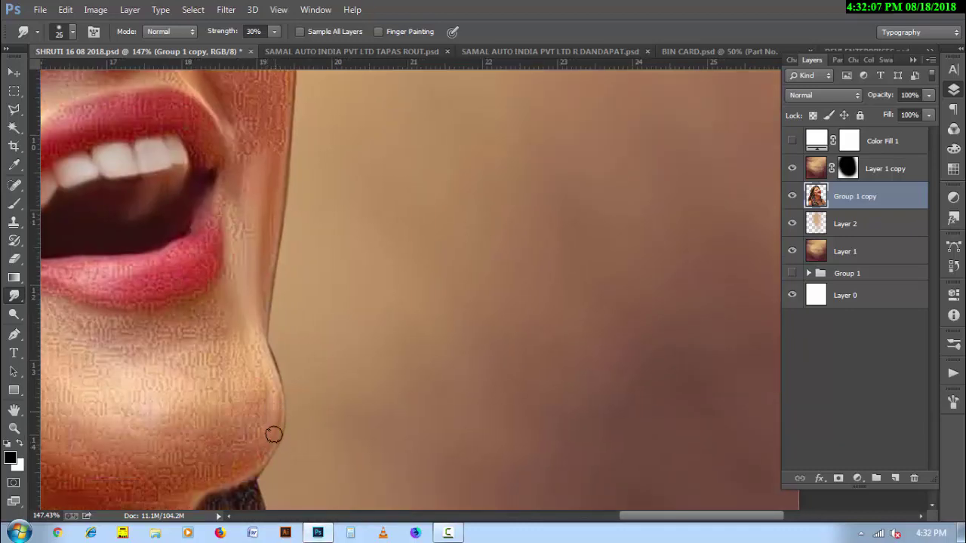
{"action": "key", "text": "bracketleft"}
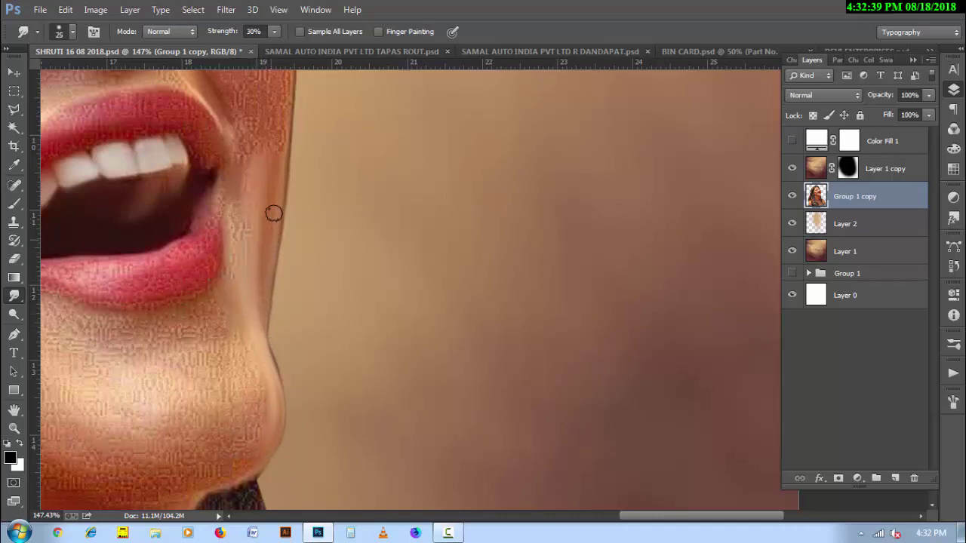
{"action": "scroll", "coordinate": [284, 260], "scroll_direction": "up", "scroll_amount": 2}
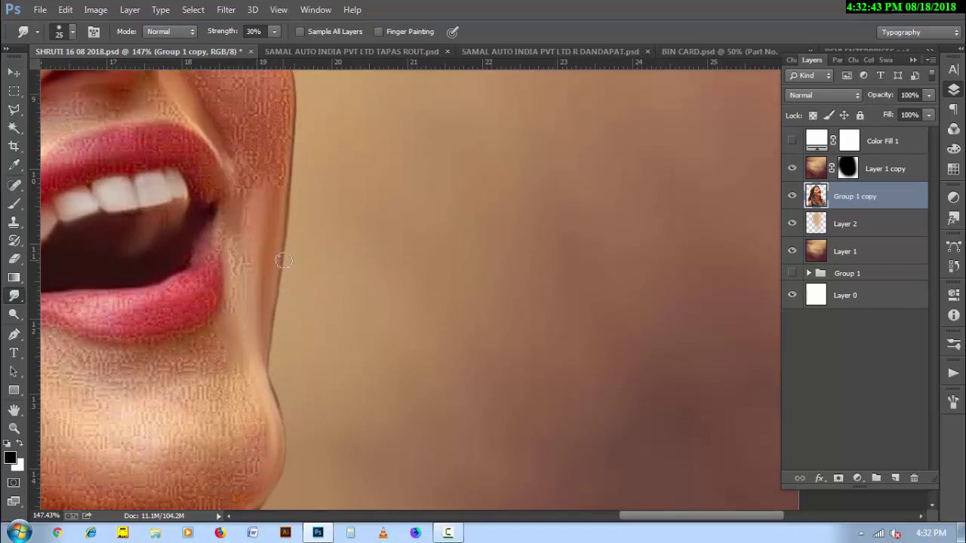
{"action": "key", "text": "bracketleft"}
{"action": "key", "text": "bracketright"}
{"action": "key", "text": "bracketleft"}
{"action": "mouse_move", "coordinate": [248, 261]}
{"action": "left_mouse_down"}
{"action": "mouse_move", "coordinate": [249, 203]}
{"action": "mouse_move", "coordinate": [279, 182]}
{"action": "left_mouse_up"}
Step: Scroll to the chin and smudge its outer edge smooth, varying brush size between 30 and 50
{"action": "scroll", "coordinate": [259, 356], "scroll_direction": "down", "scroll_amount": 1}
{"action": "scroll", "coordinate": [258, 355], "scroll_direction": "down", "scroll_amount": 2}
{"action": "scroll", "coordinate": [225, 358], "scroll_direction": "down", "scroll_amount": 1}
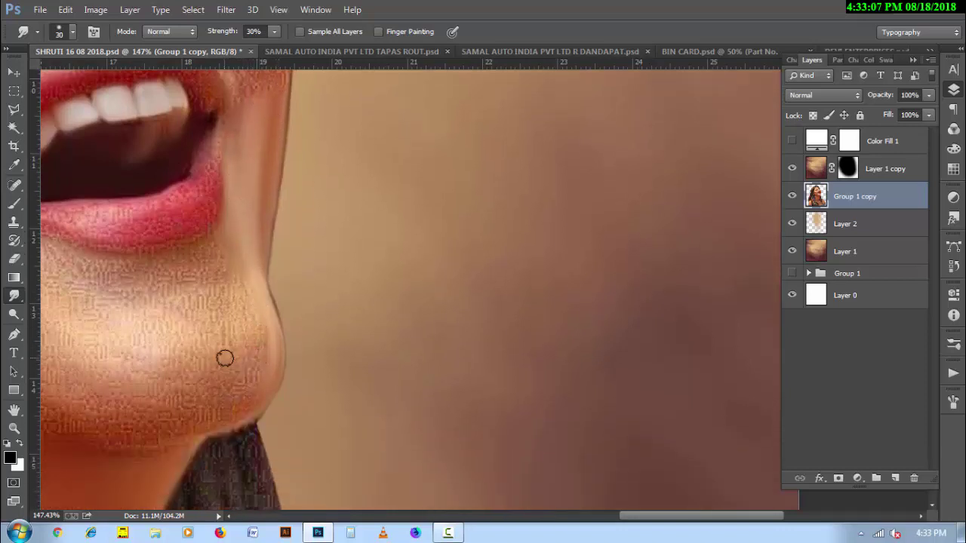
{"action": "key", "text": "bracketright"}
{"action": "mouse_move", "coordinate": [225, 369]}
{"action": "left_mouse_down"}
{"action": "mouse_move", "coordinate": [237, 328]}
{"action": "mouse_move", "coordinate": [241, 380]}
{"action": "mouse_move", "coordinate": [262, 344]}
{"action": "mouse_move", "coordinate": [219, 400]}
{"action": "mouse_move", "coordinate": [197, 410]}
{"action": "mouse_move", "coordinate": [215, 431]}
{"action": "mouse_move", "coordinate": [261, 371]}
{"action": "mouse_move", "coordinate": [219, 401]}
{"action": "mouse_move", "coordinate": [234, 359]}
{"action": "left_mouse_up"}
{"action": "key", "text": "bracketleft"}
{"action": "key", "text": "bracketleft"}
{"action": "key", "text": "bracketright"}
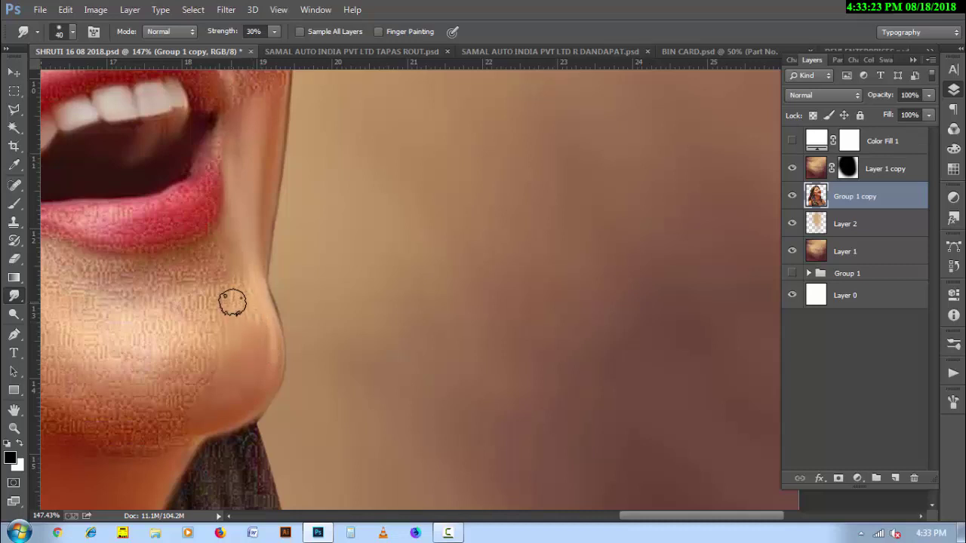
{"action": "key", "text": "bracketright"}
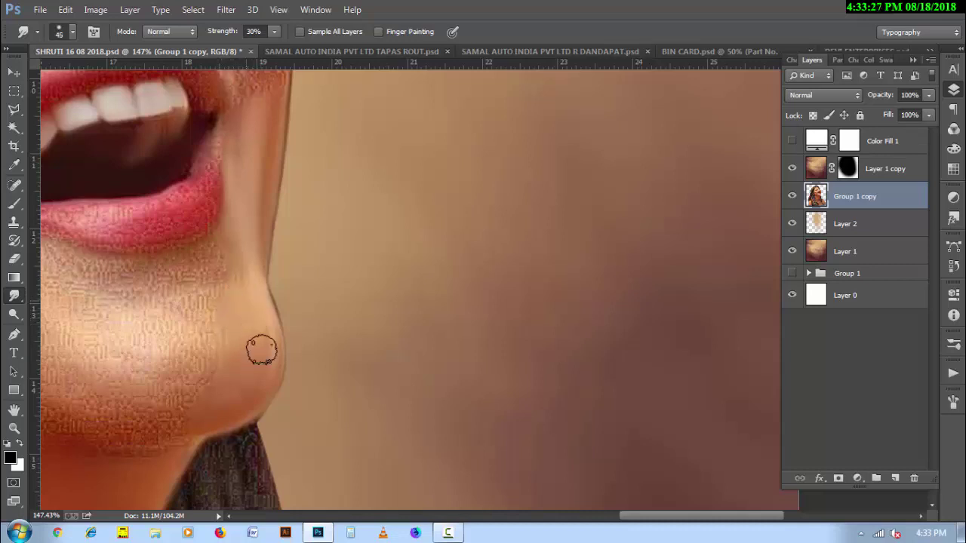
{"action": "key", "text": "bracketright"}
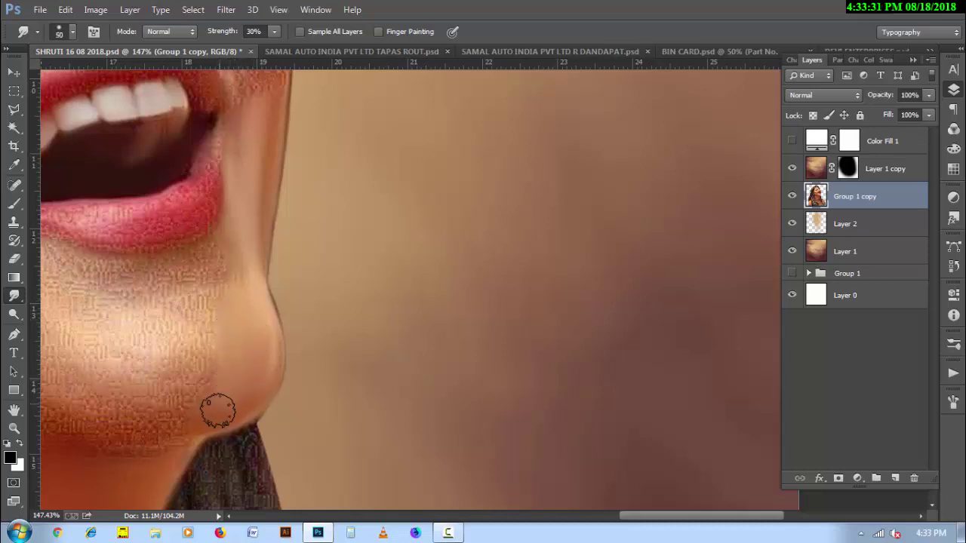
{"action": "key", "text": "bracketleft"}
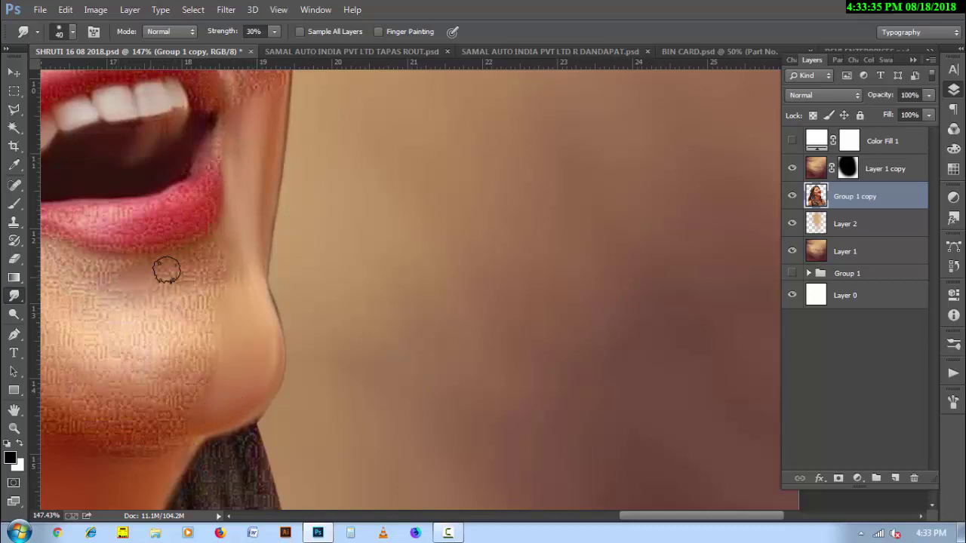
{"action": "key", "text": "bracketleft"}
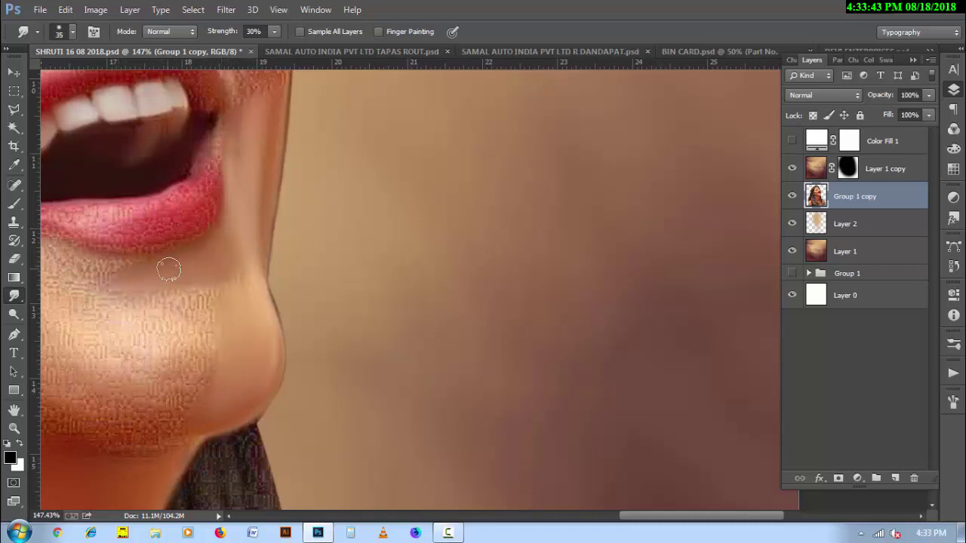
{"action": "scroll", "coordinate": [213, 213], "scroll_direction": "up", "scroll_amount": 5}
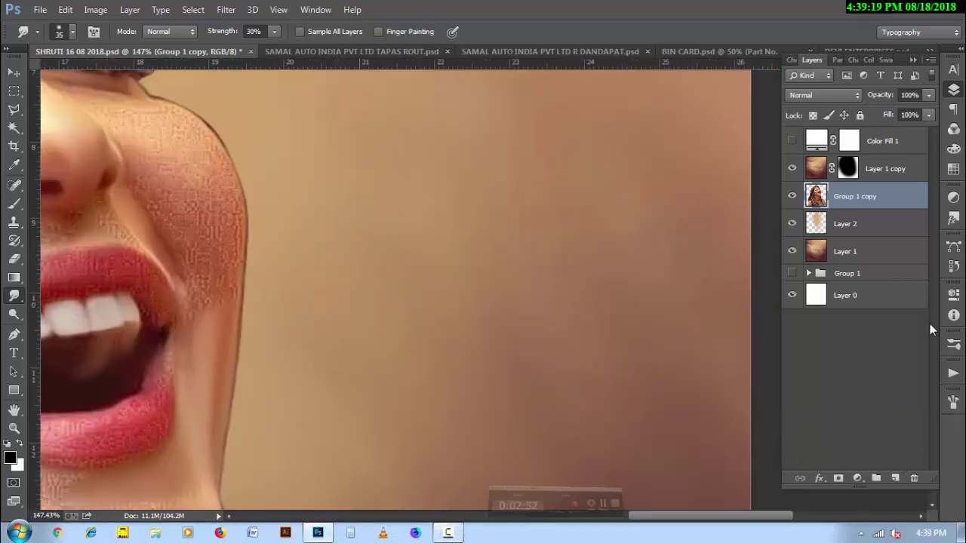
Step: Tilt the view about 32 degrees and smooth the cheek and jawline texture
{"action": "key", "text": "r"}
{"action": "mouse_move", "coordinate": [222, 269]}
{"action": "left_mouse_down"}
{"action": "mouse_move", "coordinate": [218, 381]}
{"action": "mouse_move", "coordinate": [440, 367]}
{"action": "mouse_move", "coordinate": [259, 308]}
{"action": "left_mouse_up"}
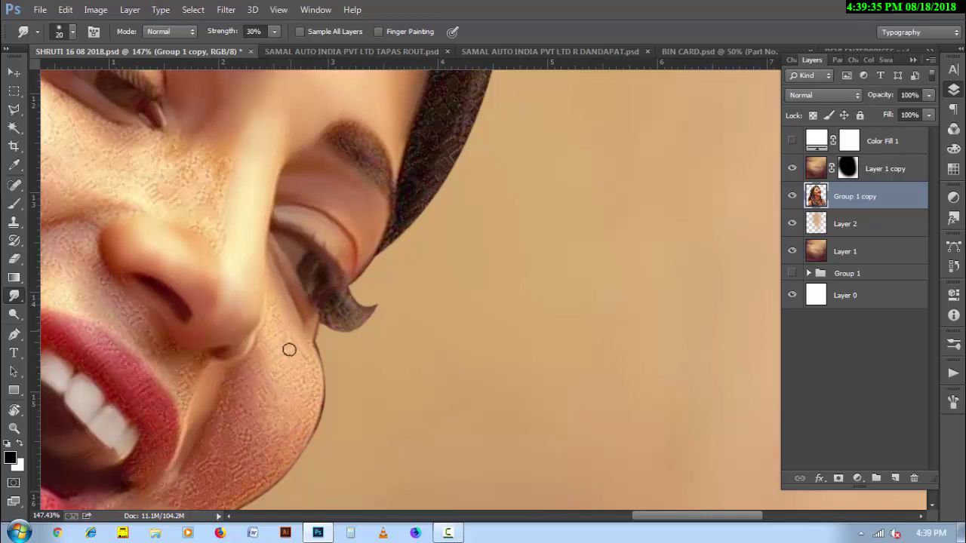
{"action": "key", "text": "bracketright"}
{"action": "left_click_drag", "start_coordinate": [267, 412], "coordinate": [284, 456]}
{"action": "key", "text": "bracketright"}
{"action": "mouse_move", "coordinate": [276, 373]}
{"action": "left_mouse_down"}
{"action": "mouse_move", "coordinate": [280, 428]}
{"action": "mouse_move", "coordinate": [318, 383]}
{"action": "left_mouse_up"}
{"action": "key", "text": "bracketleft"}
{"action": "key", "text": "bracketleft"}
{"action": "key", "text": "bracketleft"}
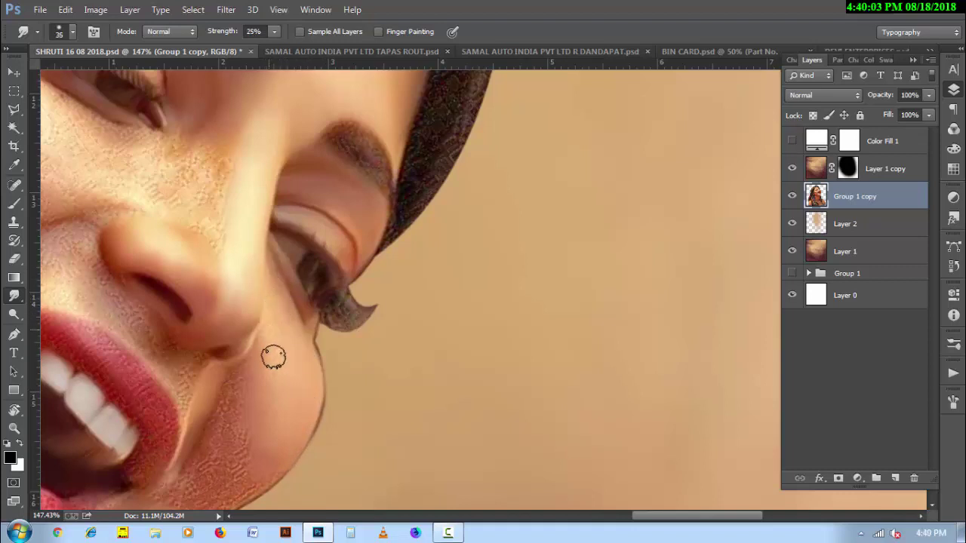
{"action": "key", "text": "bracketright"}
{"action": "key", "text": "bracketright"}
{"action": "key", "text": "bracketright"}
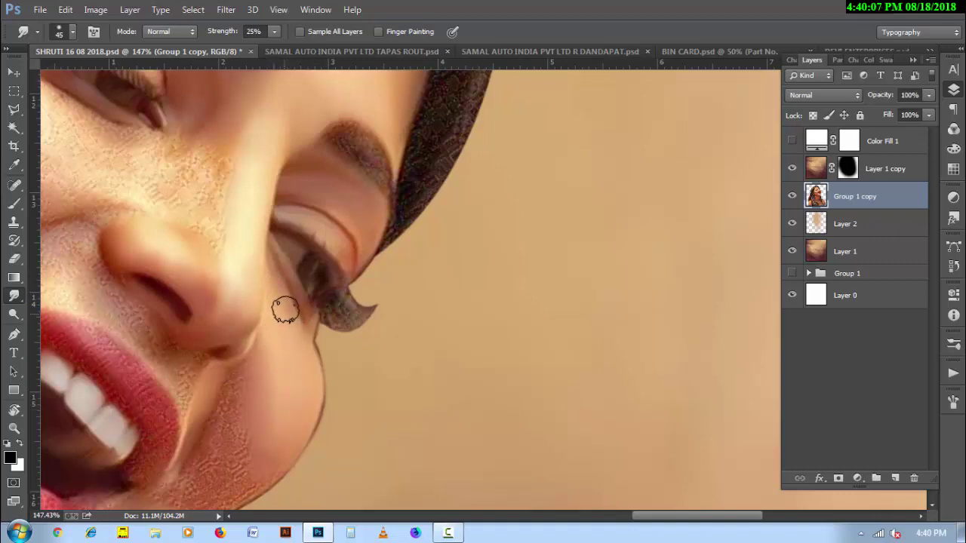
{"action": "key", "text": "bracketleft"}
{"action": "key", "text": "bracketleft"}
{"action": "key", "text": "bracketleft"}
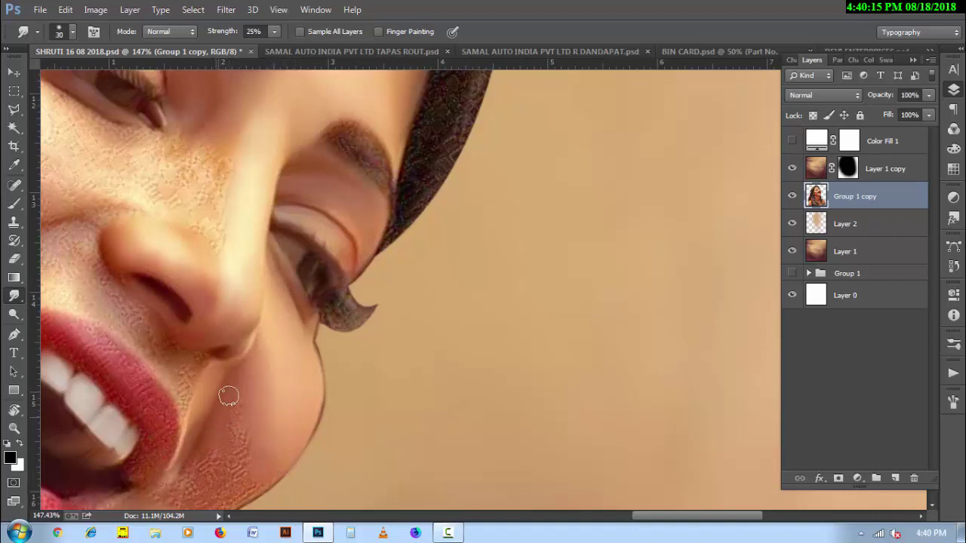
Step: Smudge the textured patches on the lower cheek and near the lip corner smooth
{"action": "left_click_drag", "start_coordinate": [233, 399], "coordinate": [260, 308]}
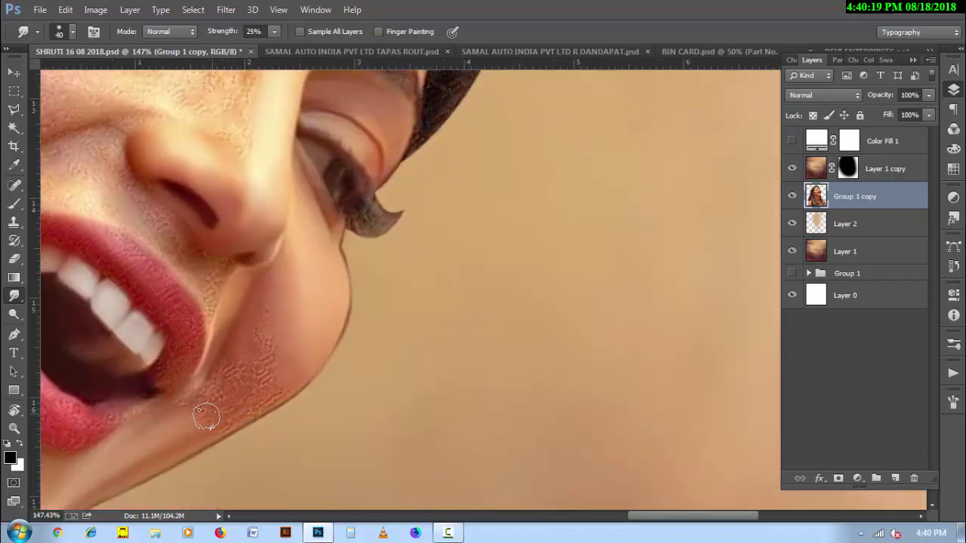
{"action": "key", "text": "bracketleft"}
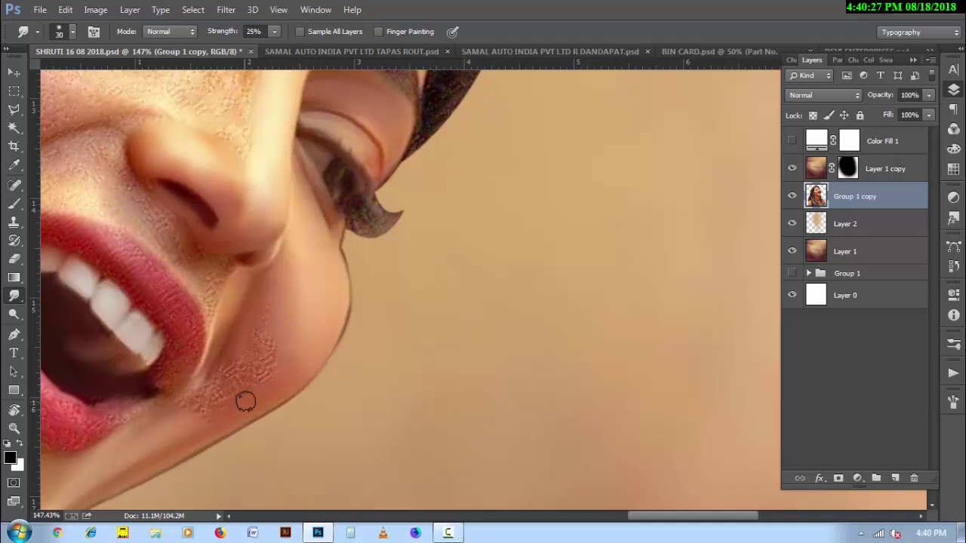
{"action": "key", "text": "bracketright"}
{"action": "key", "text": "bracketright"}
{"action": "key", "text": "bracketright"}
{"action": "mouse_move", "coordinate": [246, 402]}
{"action": "left_mouse_down"}
{"action": "mouse_move", "coordinate": [287, 382]}
{"action": "mouse_move", "coordinate": [267, 384]}
{"action": "mouse_move", "coordinate": [278, 340]}
{"action": "left_mouse_up"}
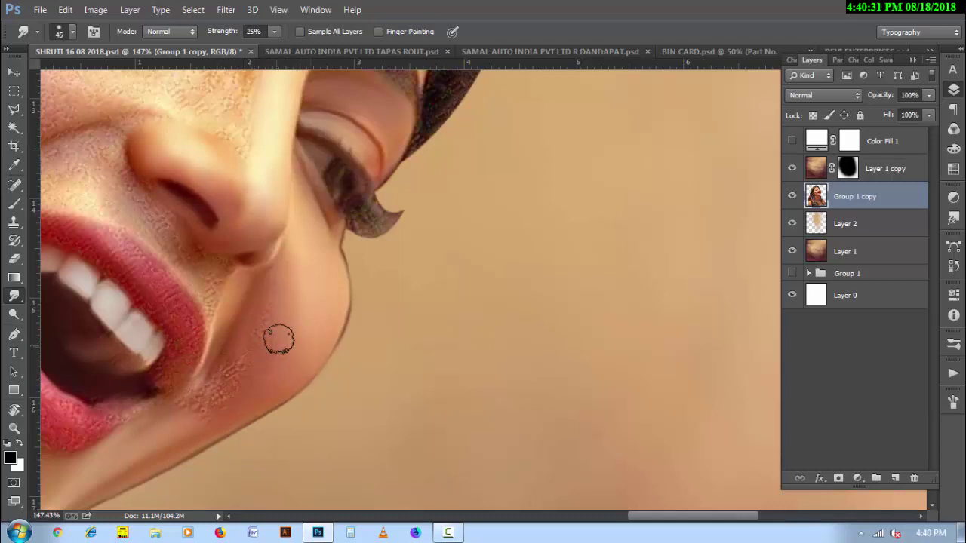
{"action": "key", "text": "bracketleft"}
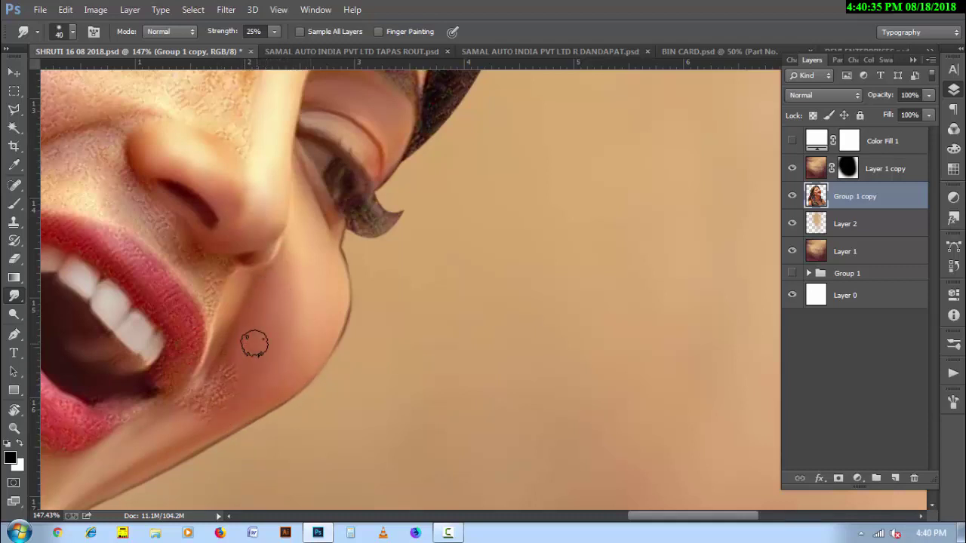
{"action": "key", "text": "bracketleft"}
{"action": "left_click_drag", "start_coordinate": [199, 403], "coordinate": [212, 399]}
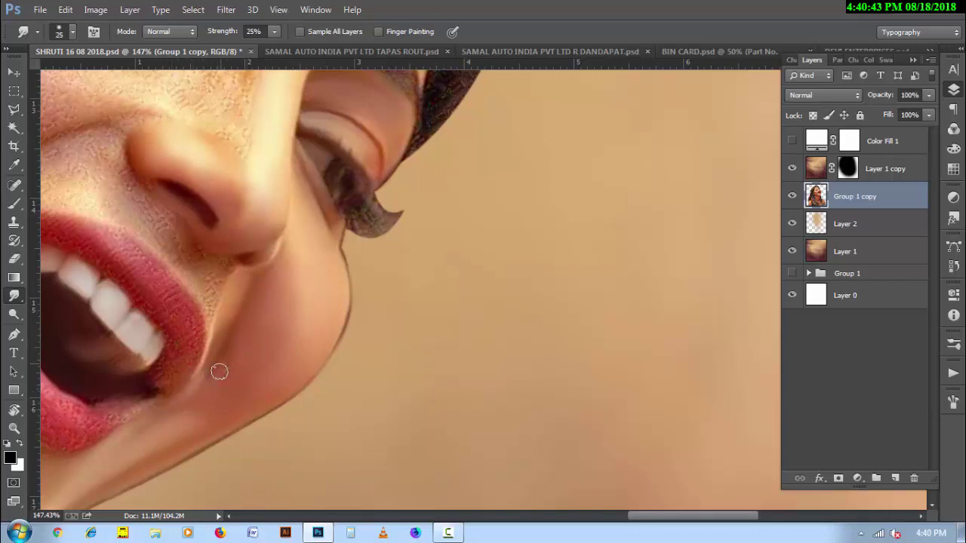
{"action": "key", "text": "bracketright"}
{"action": "key", "text": "bracketright"}
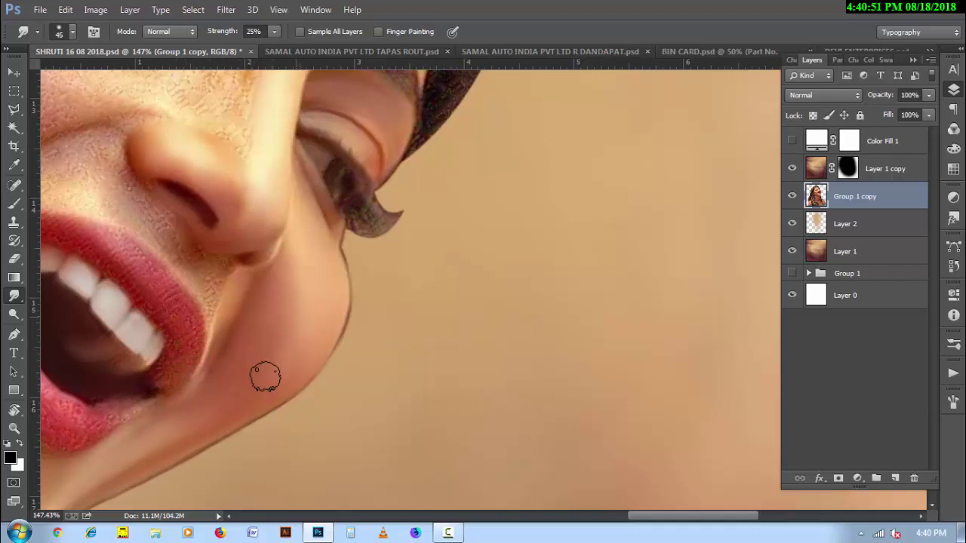
{"action": "key", "text": "bracketright"}
{"action": "key", "text": "bracketright"}
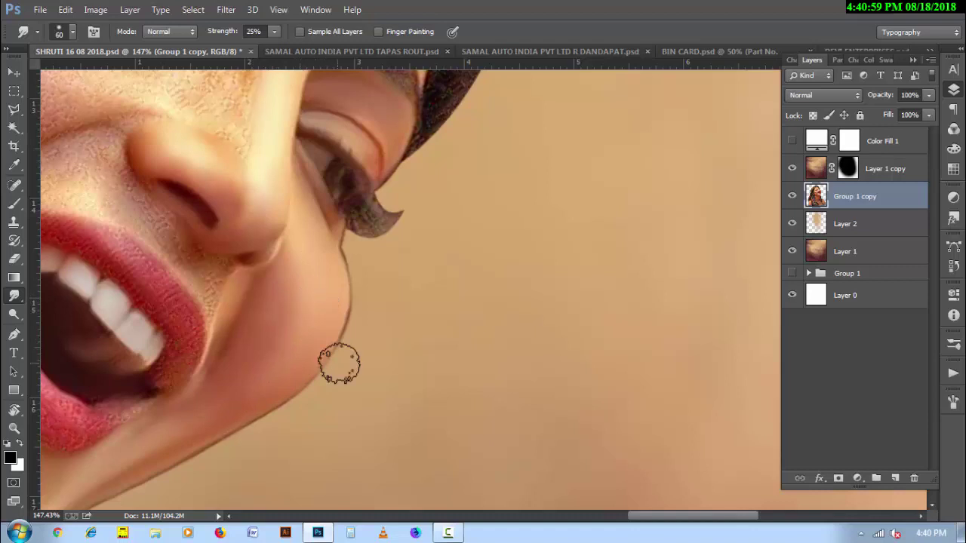
Step: Set Smudge strength to 30% and soften the left edge of the lower lip
{"action": "scroll", "coordinate": [302, 370], "scroll_direction": "down", "scroll_amount": 2}
{"action": "scroll", "coordinate": [297, 388], "scroll_direction": "left", "scroll_amount": 2}
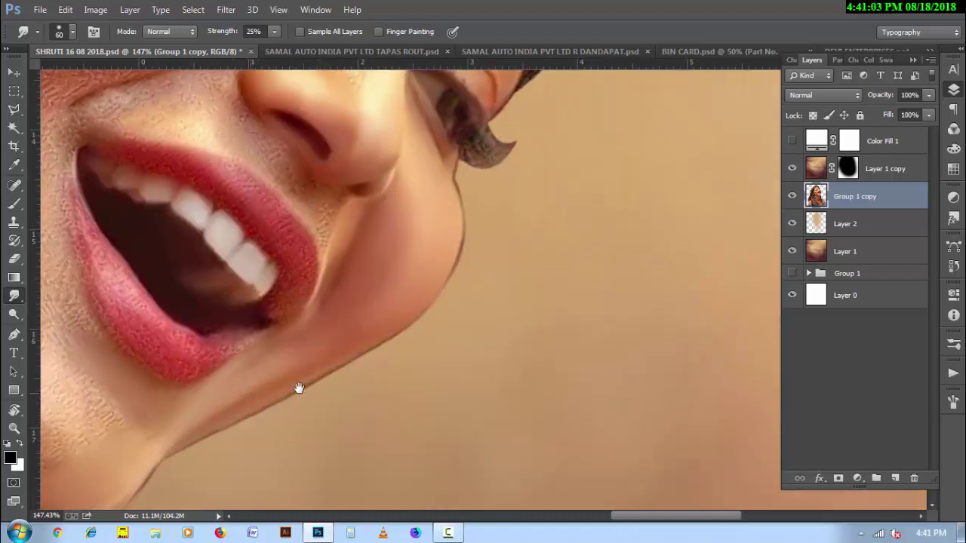
{"action": "scroll", "coordinate": [286, 367], "scroll_direction": "left", "scroll_amount": 2}
{"action": "scroll", "coordinate": [257, 393], "scroll_direction": "left", "scroll_amount": 2}
{"action": "scroll", "coordinate": [231, 411], "scroll_direction": "left", "scroll_amount": 2}
{"action": "key", "text": "3"}
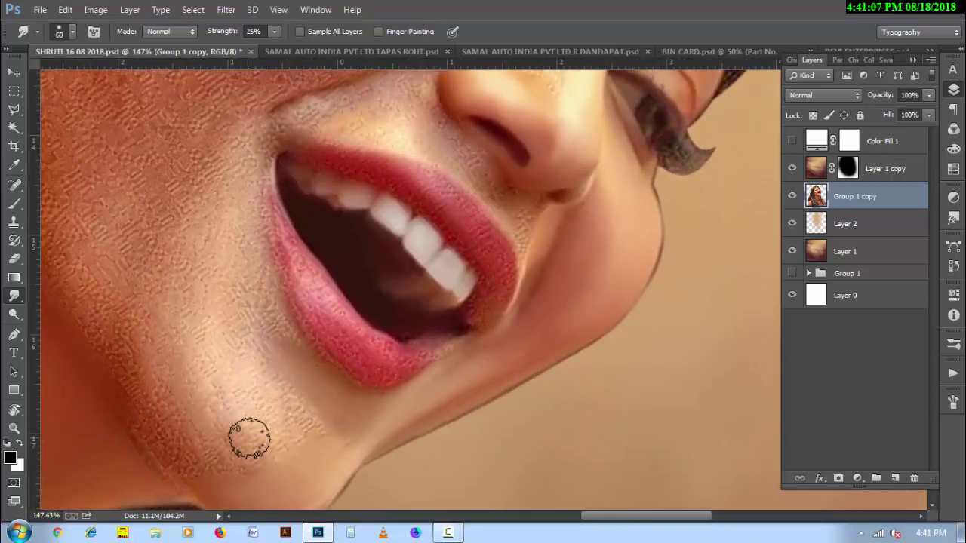
{"action": "scroll", "coordinate": [302, 354], "scroll_direction": "up", "scroll_amount": 1}
{"action": "key", "text": "bracketleft"}
{"action": "key", "text": "bracketleft"}
{"action": "key", "text": "bracketleft"}
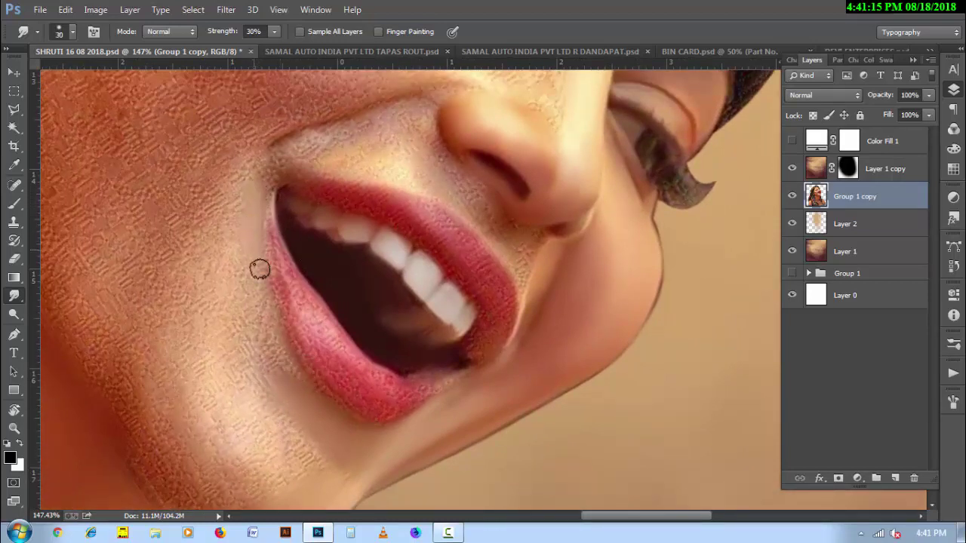
{"action": "key", "text": "bracketright"}
{"action": "mouse_move", "coordinate": [259, 350]}
{"action": "left_mouse_down"}
{"action": "mouse_move", "coordinate": [256, 287]}
{"action": "mouse_move", "coordinate": [276, 347]}
{"action": "mouse_move", "coordinate": [314, 400]}
{"action": "left_mouse_up"}
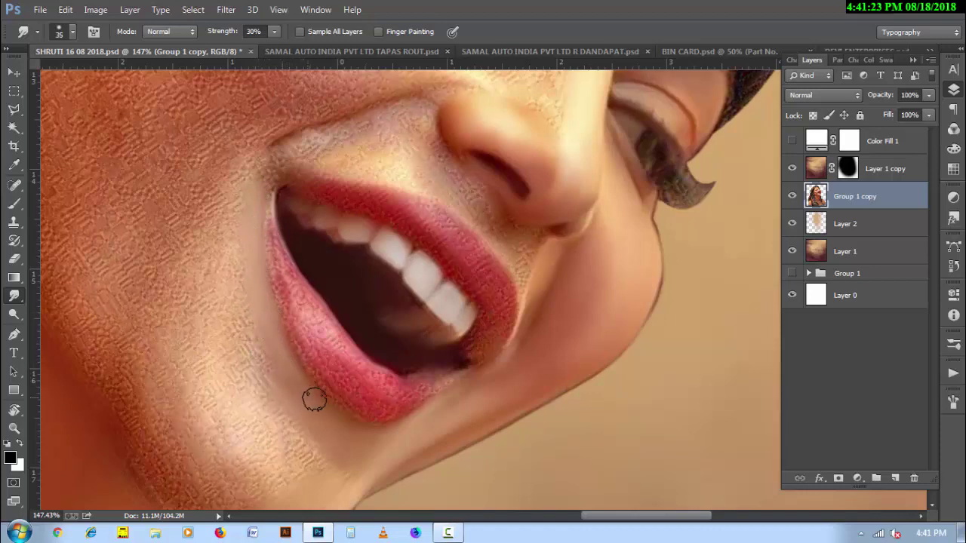
Step: Smear the textured skin on the chin smooth with a slightly larger brush
{"action": "key", "text": "bracketright"}
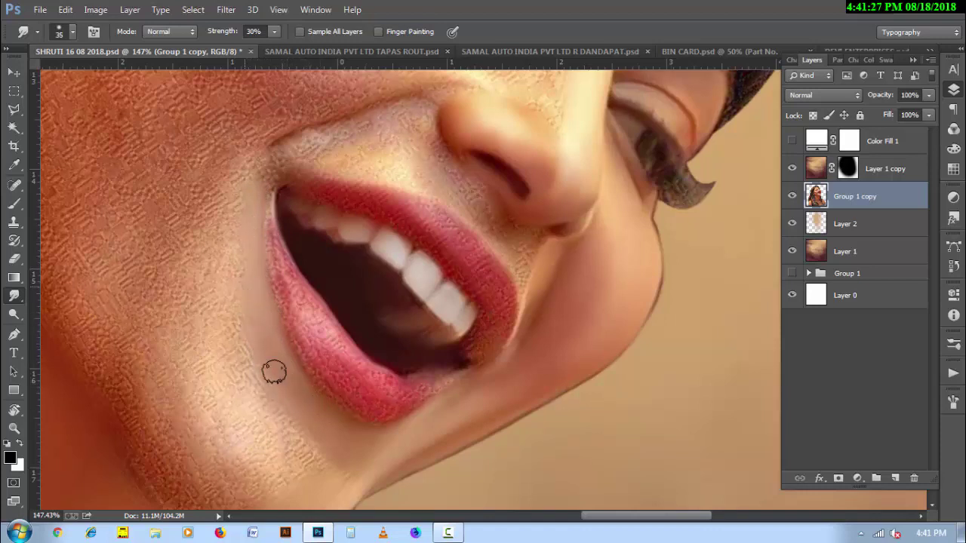
{"action": "scroll", "coordinate": [280, 381], "scroll_direction": "down", "scroll_amount": 3}
{"action": "key", "text": "bracketright"}
{"action": "key", "text": "bracketright"}
{"action": "key", "text": "bracketright"}
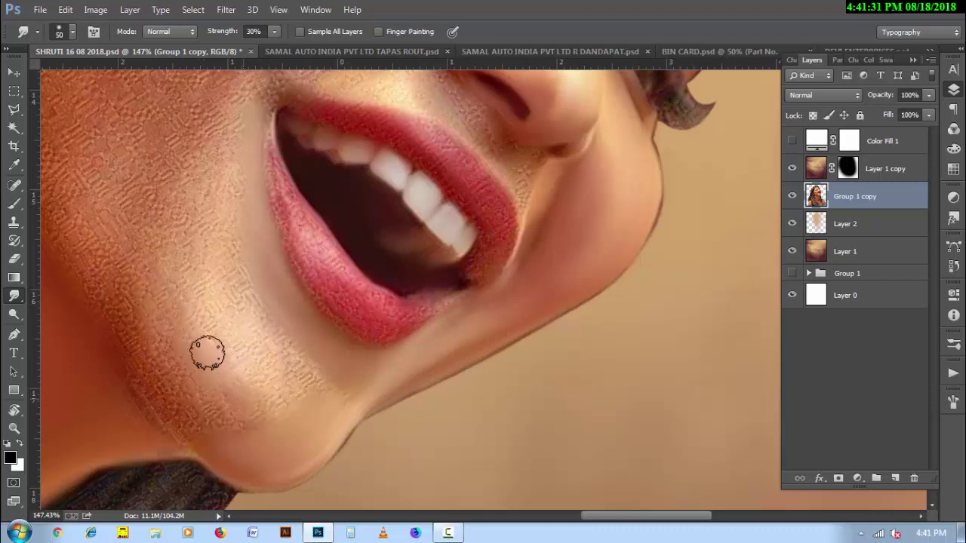
{"action": "key", "text": "bracketleft"}
{"action": "mouse_move", "coordinate": [272, 394]}
{"action": "left_mouse_down"}
{"action": "mouse_move", "coordinate": [240, 408]}
{"action": "mouse_move", "coordinate": [138, 372]}
{"action": "mouse_move", "coordinate": [245, 431]}
{"action": "mouse_move", "coordinate": [305, 356]}
{"action": "mouse_move", "coordinate": [264, 406]}
{"action": "left_mouse_up"}
Step: Smooth the cheek texture upward and toward the lip corner
{"action": "key", "text": "bracketright"}
{"action": "key", "text": "bracketleft"}
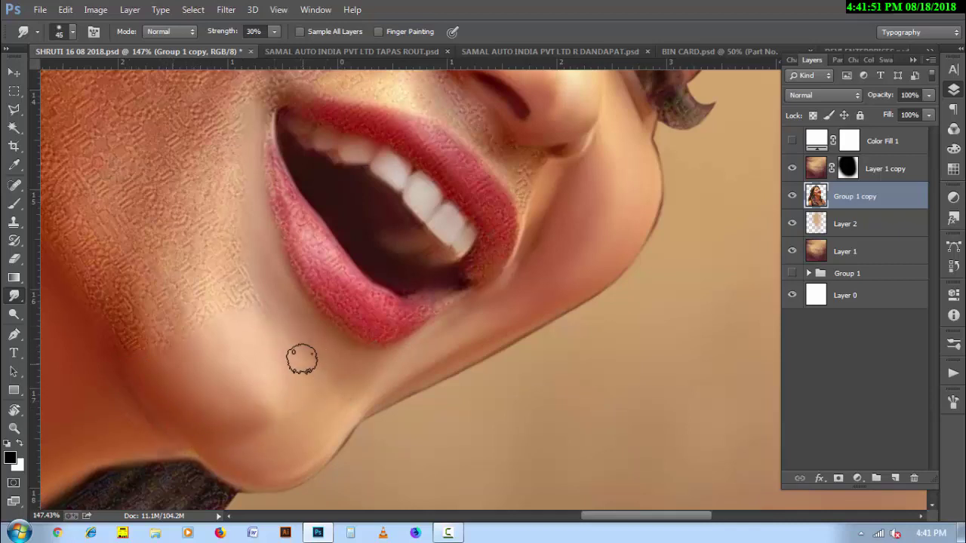
{"action": "key", "text": "bracketright"}
{"action": "scroll", "coordinate": [234, 355], "scroll_direction": "up", "scroll_amount": 3}
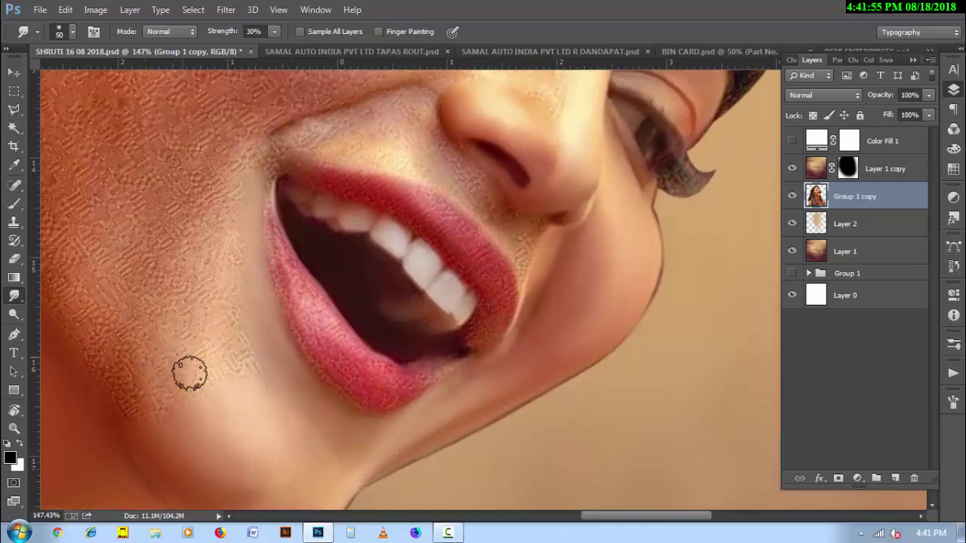
{"action": "key", "text": "bracketright"}
{"action": "mouse_move", "coordinate": [187, 401]}
{"action": "left_mouse_down"}
{"action": "mouse_move", "coordinate": [204, 280]}
{"action": "mouse_move", "coordinate": [179, 287]}
{"action": "mouse_move", "coordinate": [169, 278]}
{"action": "mouse_move", "coordinate": [156, 308]}
{"action": "mouse_move", "coordinate": [186, 390]}
{"action": "mouse_move", "coordinate": [233, 329]}
{"action": "mouse_move", "coordinate": [218, 384]}
{"action": "mouse_move", "coordinate": [267, 382]}
{"action": "left_mouse_up"}
{"action": "key", "text": "bracketleft"}
{"action": "key", "text": "bracketleft"}
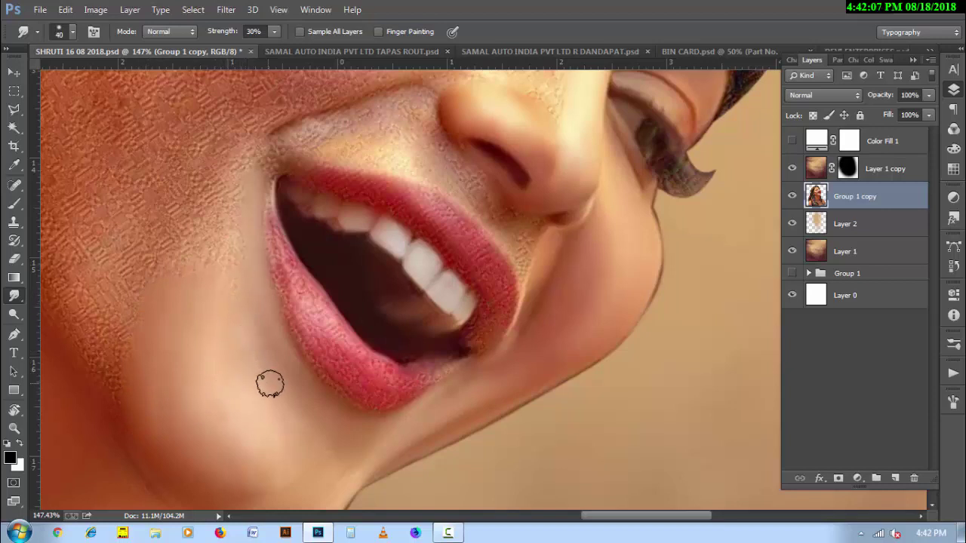
{"action": "mouse_move", "coordinate": [236, 262]}
{"action": "left_mouse_down"}
{"action": "mouse_move", "coordinate": [244, 173]}
{"action": "mouse_move", "coordinate": [207, 261]}
{"action": "mouse_move", "coordinate": [177, 290]}
{"action": "left_mouse_up"}
Step: Smooth the cheek from the lip corner downward toward the lower face
{"action": "key", "text": "bracketleft"}
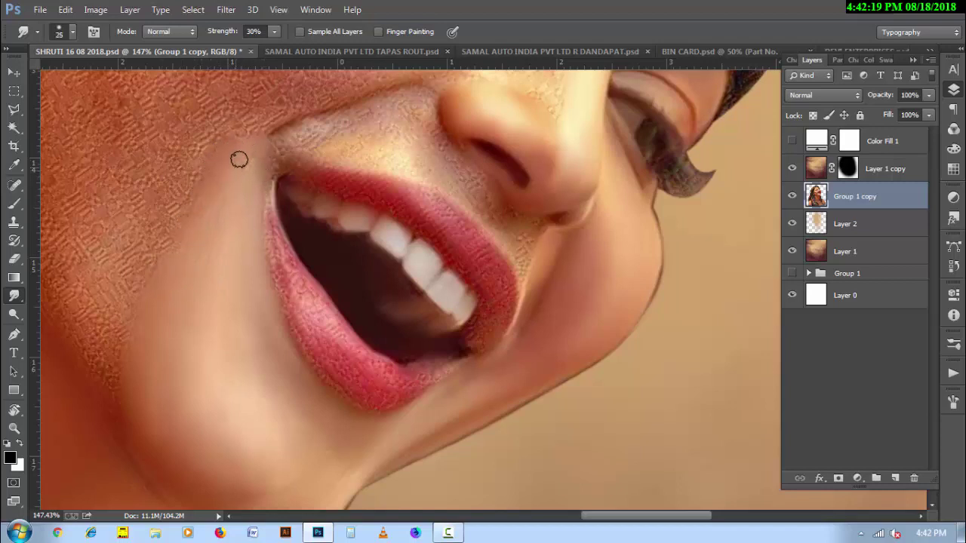
{"action": "key", "text": "bracketright"}
{"action": "key", "text": "bracketright"}
{"action": "key", "text": "bracketright"}
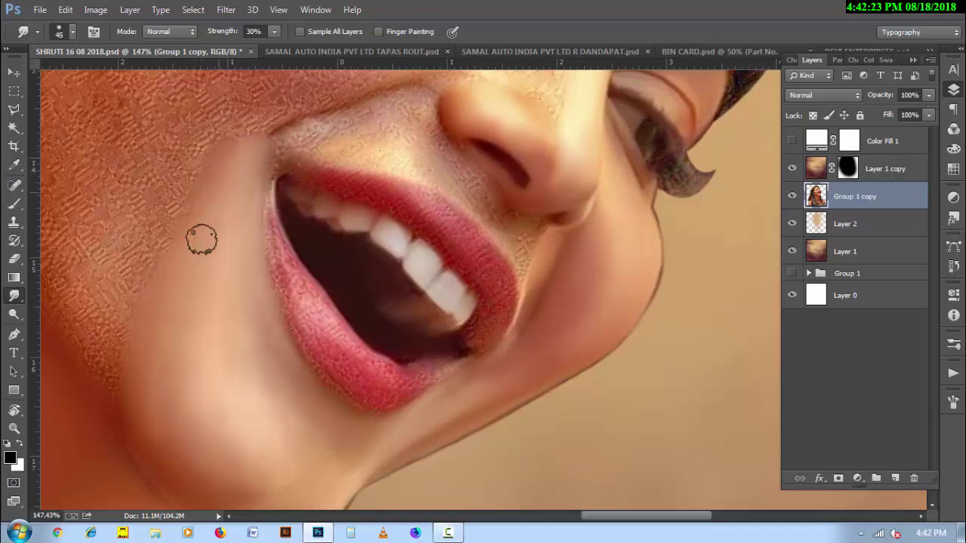
{"action": "mouse_move", "coordinate": [215, 168]}
{"action": "left_mouse_down"}
{"action": "mouse_move", "coordinate": [183, 280]}
{"action": "mouse_move", "coordinate": [215, 237]}
{"action": "mouse_move", "coordinate": [237, 254]}
{"action": "mouse_move", "coordinate": [228, 319]}
{"action": "mouse_move", "coordinate": [282, 430]}
{"action": "mouse_move", "coordinate": [323, 475]}
{"action": "mouse_move", "coordinate": [307, 463]}
{"action": "mouse_move", "coordinate": [233, 483]}
{"action": "mouse_move", "coordinate": [189, 450]}
{"action": "mouse_move", "coordinate": [227, 452]}
{"action": "left_mouse_up"}
{"action": "key", "text": "bracketleft"}
{"action": "key", "text": "bracketright"}
{"action": "key", "text": "bracketright"}
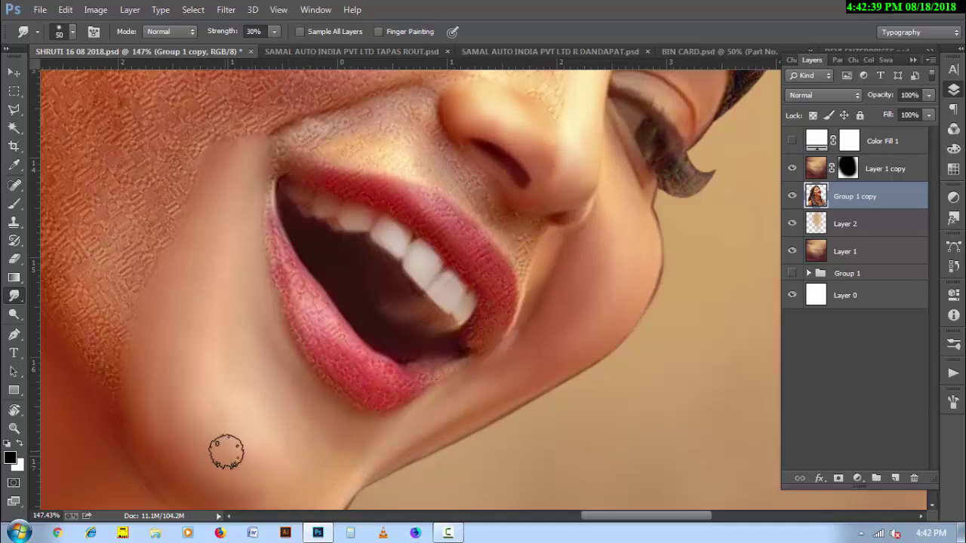
Step: Soften the skin texture above the upper lip with a smaller smudge brush
{"action": "key", "text": "bracketleft"}
{"action": "key", "text": "bracketleft"}
{"action": "key", "text": "bracketleft"}
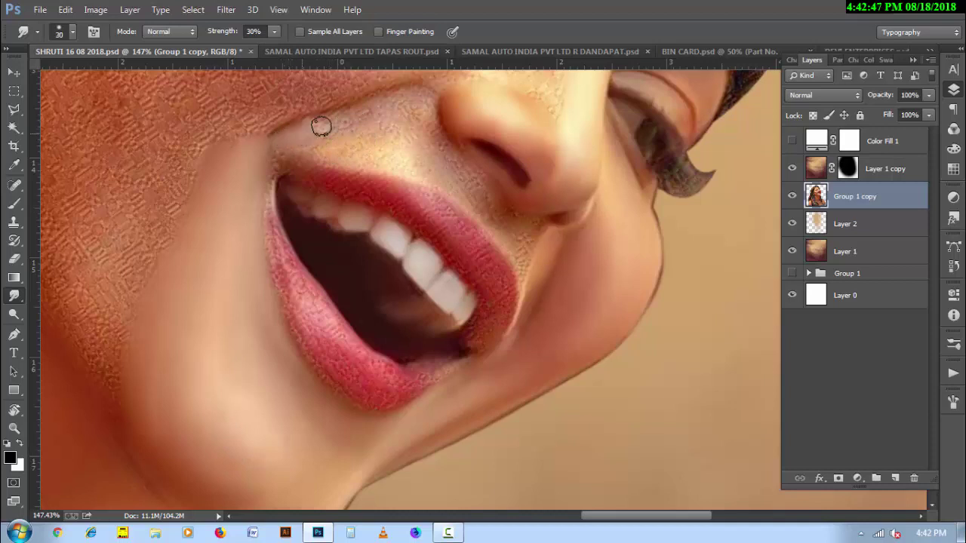
{"action": "left_click_drag", "start_coordinate": [322, 121], "coordinate": [377, 108]}
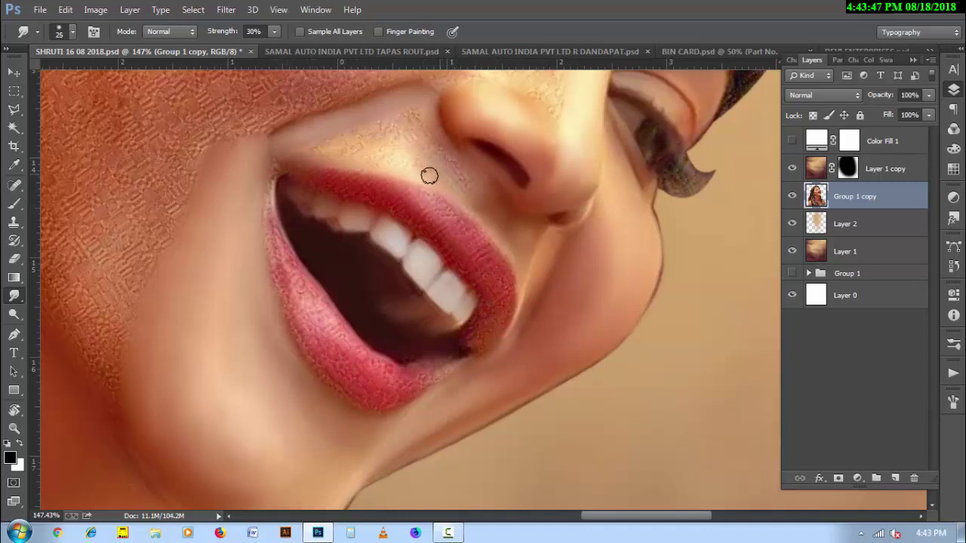
{"action": "key", "text": "bracketright"}
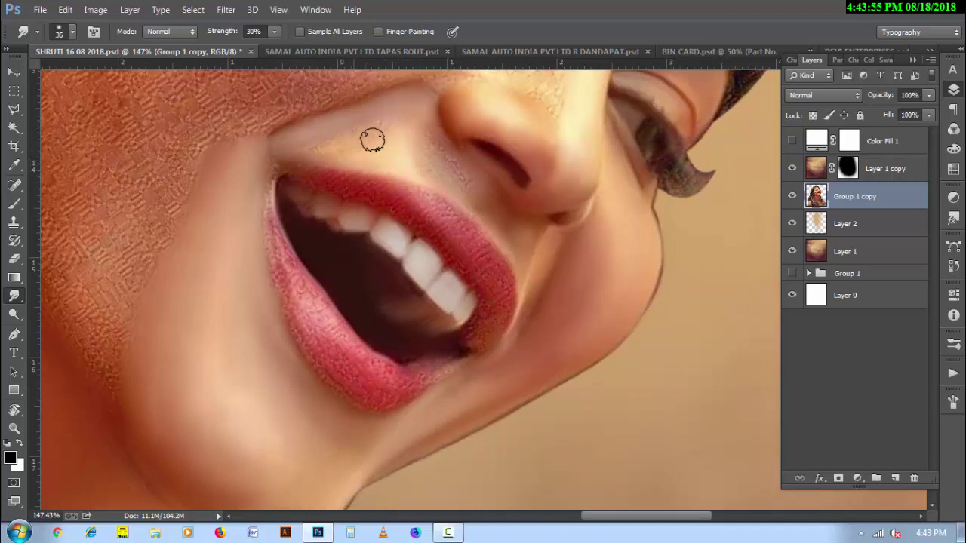
{"action": "key", "text": "bracketright"}
{"action": "key", "text": "bracketleft"}
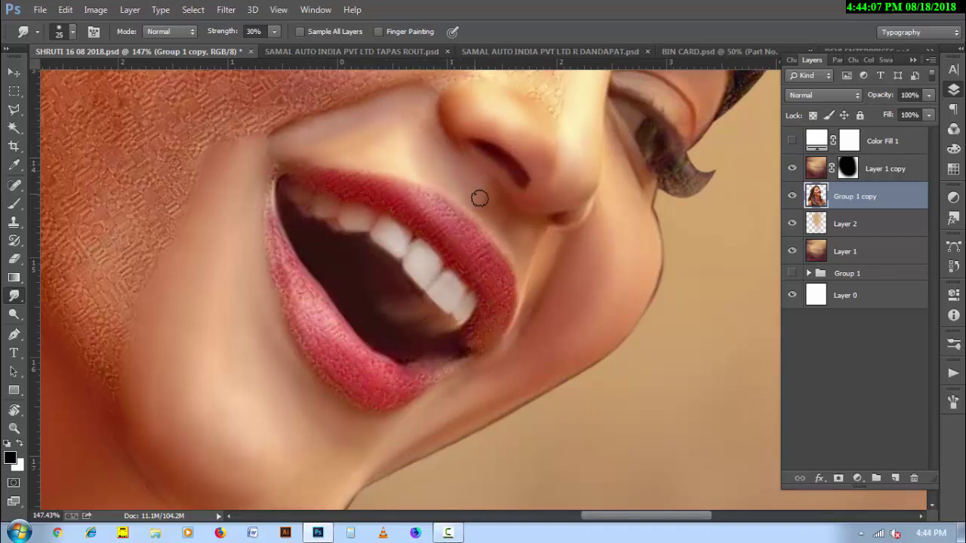
{"action": "key", "text": "bracketright"}
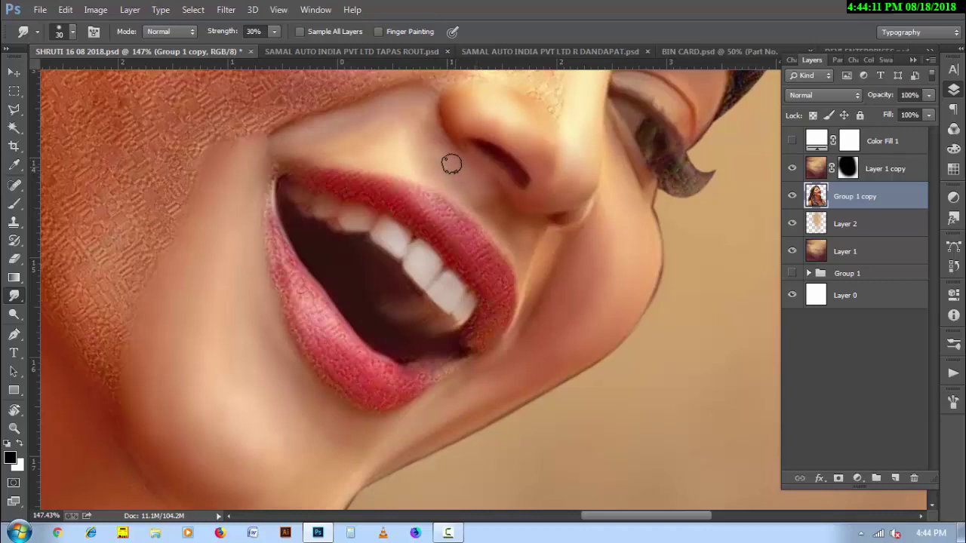
{"action": "key", "text": "bracketright"}
{"action": "key", "text": "bracketleft"}
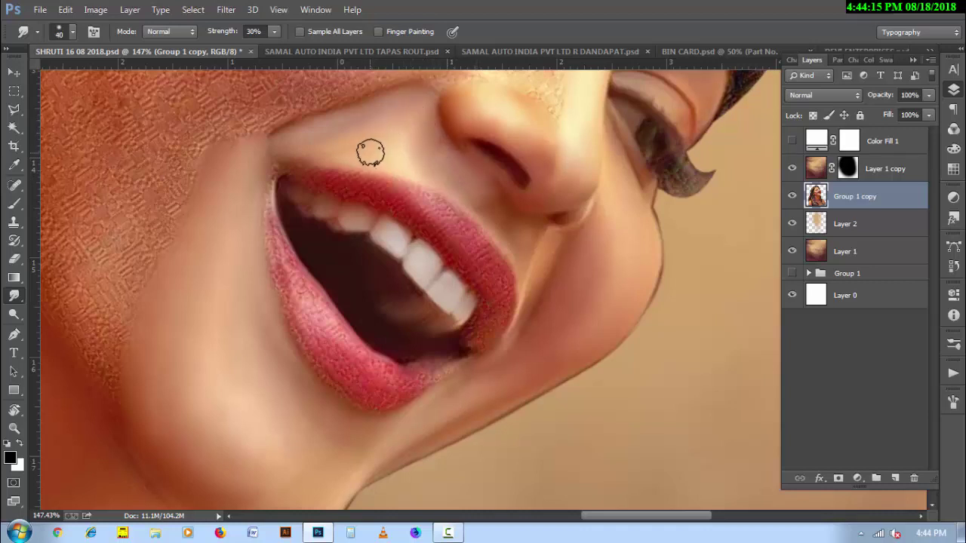
{"action": "key", "text": "bracketleft"}
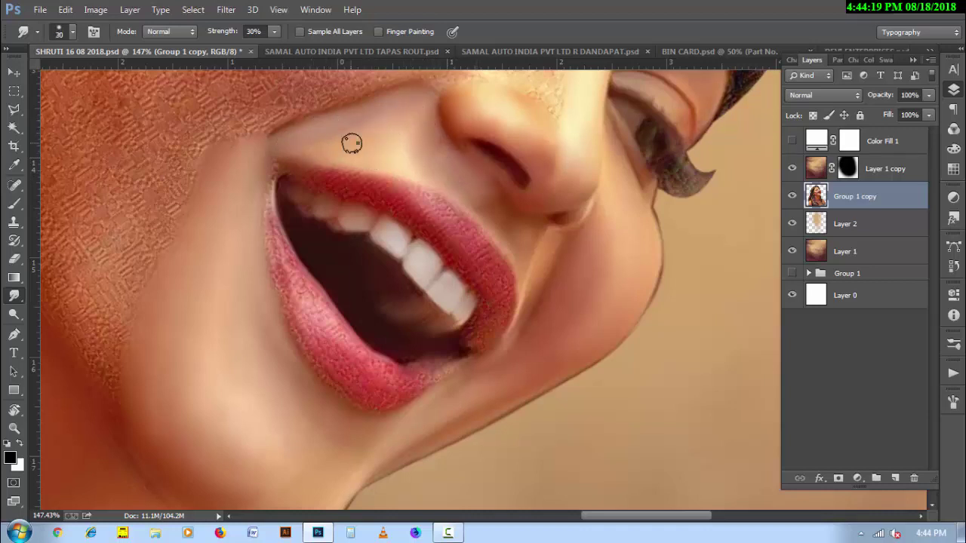
Step: Resize the smudge brush for the cheek and nostril area beside the nose
{"action": "right_click", "coordinate": [351, 144]}
{"action": "scroll", "coordinate": [369, 194], "scroll_direction": "up", "scroll_amount": 2}
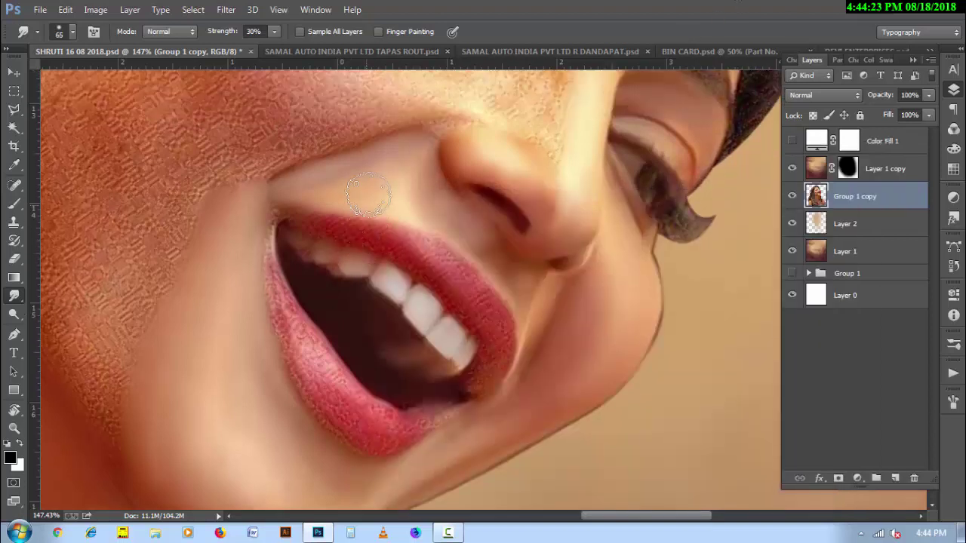
{"action": "key", "text": "bracketleft"}
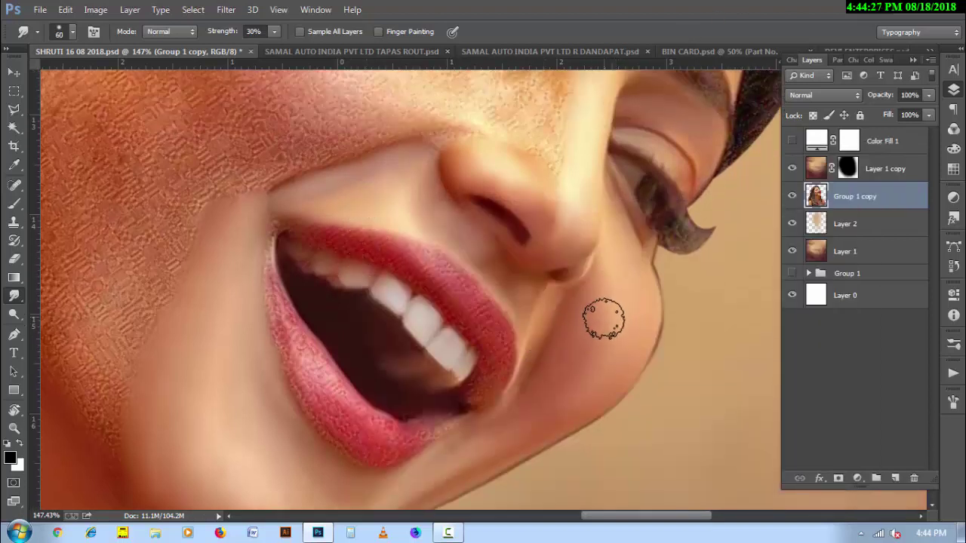
{"action": "key", "text": "bracketright"}
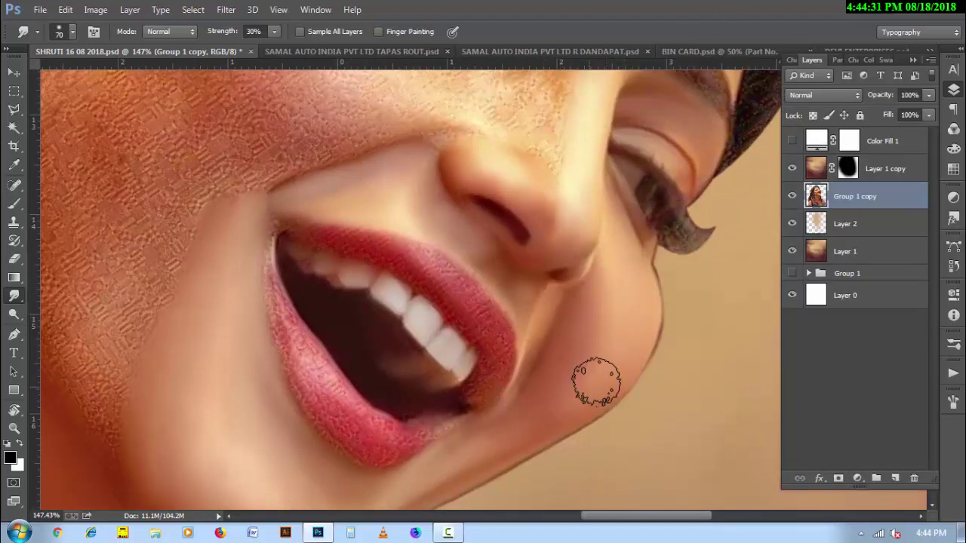
{"action": "key", "text": "bracketleft"}
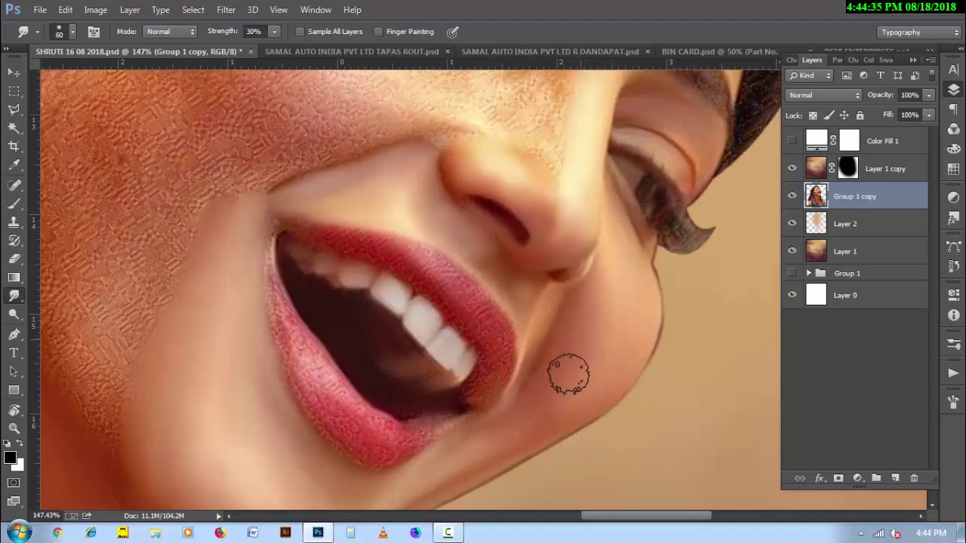
{"action": "scroll", "coordinate": [632, 383], "scroll_direction": "up", "scroll_amount": 2}
{"action": "key", "text": "bracketleft"}
{"action": "key", "text": "bracketleft"}
{"action": "key", "text": "bracketleft"}
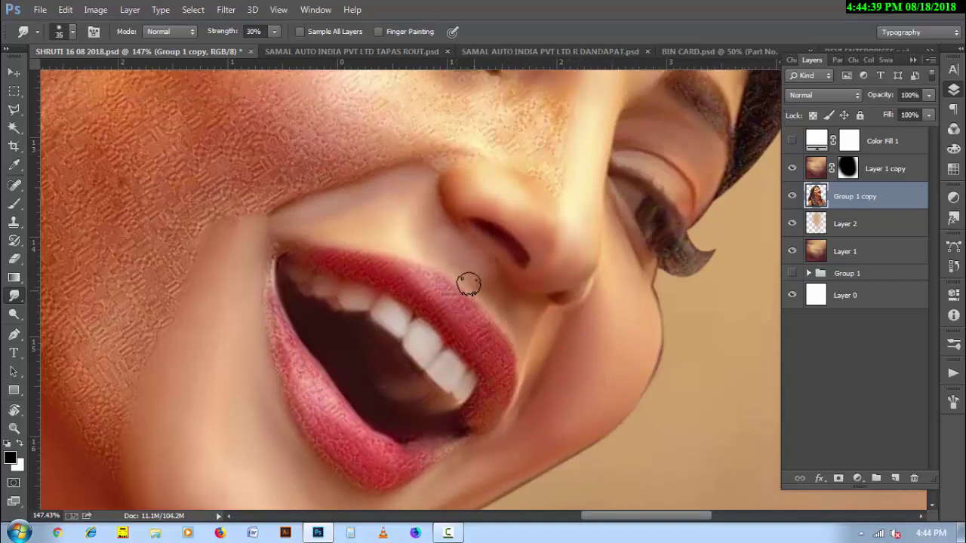
{"action": "key", "text": "bracketleft"}
{"action": "key", "text": "bracketright"}
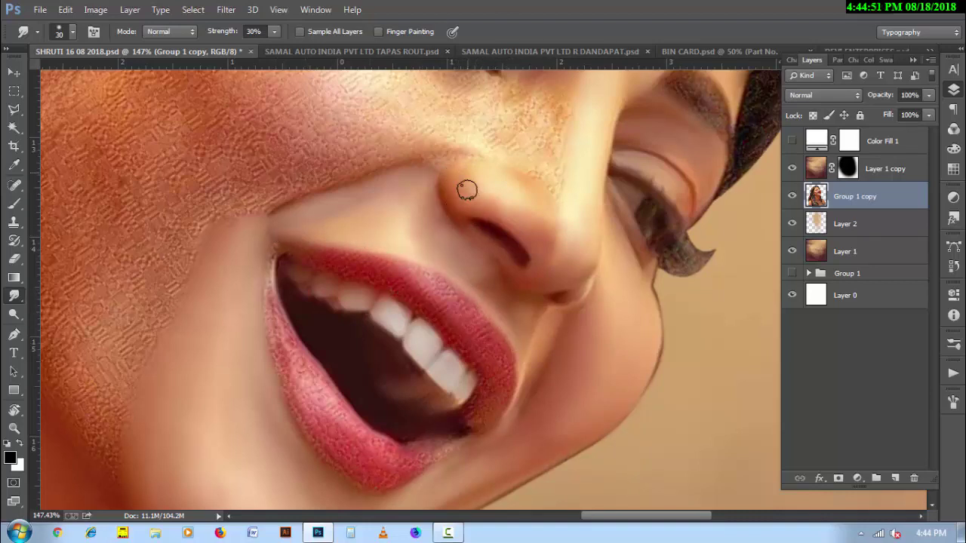
{"action": "key", "text": "bracketright"}
{"action": "key", "text": "bracketright"}
{"action": "key", "text": "bracketright"}
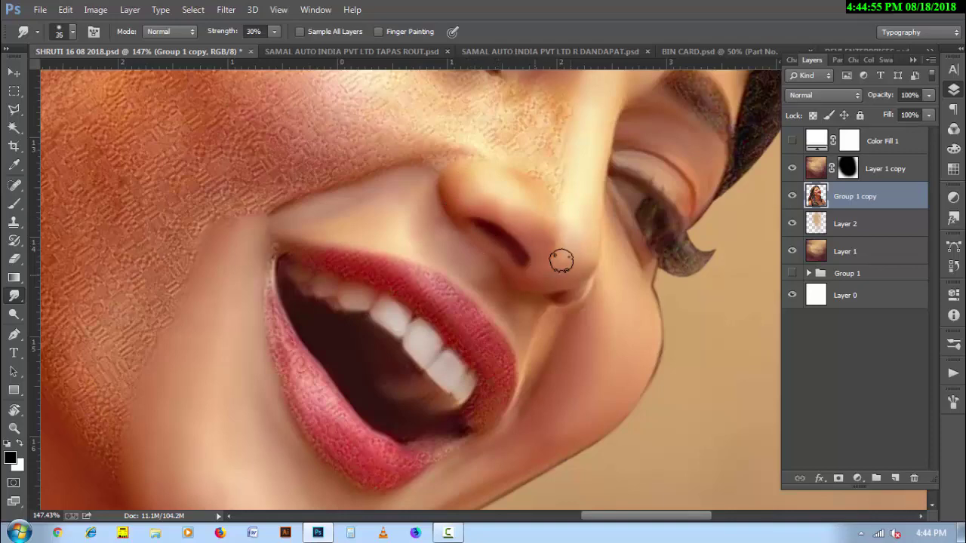
Step: Bring the cheek and ear into view and smudge the cheek below the ear smooth
{"action": "left_click_drag", "start_coordinate": [340, 189], "coordinate": [453, 167]}
{"action": "left_click_drag", "start_coordinate": [357, 101], "coordinate": [410, 305]}
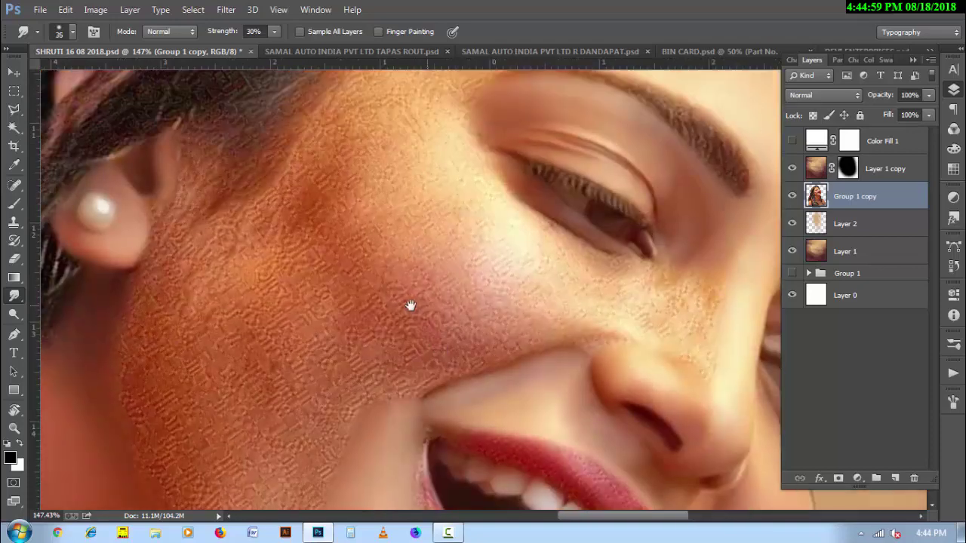
{"action": "key", "text": "bracketright"}
{"action": "key", "text": "bracketright"}
{"action": "mouse_move", "coordinate": [214, 188]}
{"action": "left_mouse_down"}
{"action": "mouse_move", "coordinate": [199, 199]}
{"action": "mouse_move", "coordinate": [209, 162]}
{"action": "mouse_move", "coordinate": [191, 156]}
{"action": "left_mouse_up"}
{"action": "key", "text": "bracketleft"}
{"action": "key", "text": "bracketleft"}
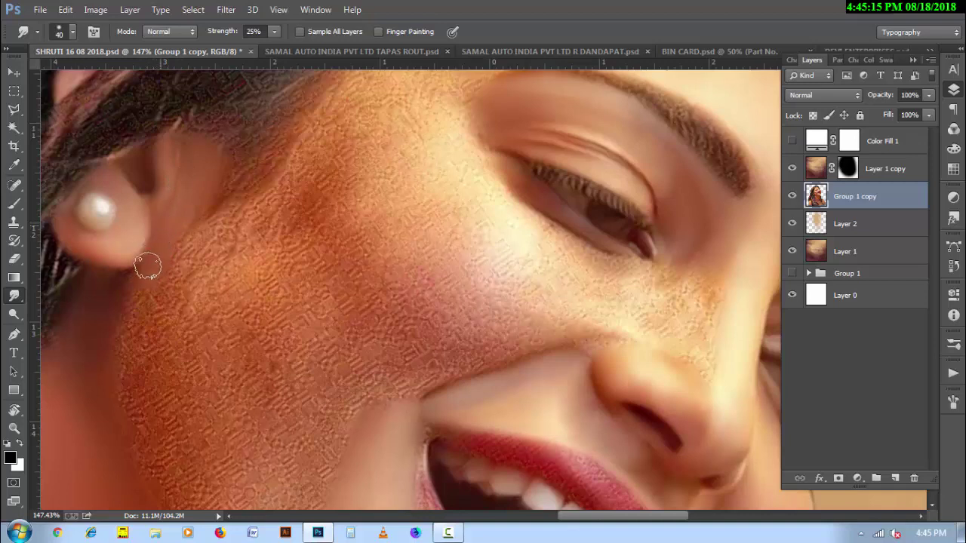
{"action": "key", "text": "bracketleft"}
{"action": "key", "text": "bracketleft"}
Step: Smooth the forehead skin between the temple and the eyebrow
{"action": "key", "text": "bracketright"}
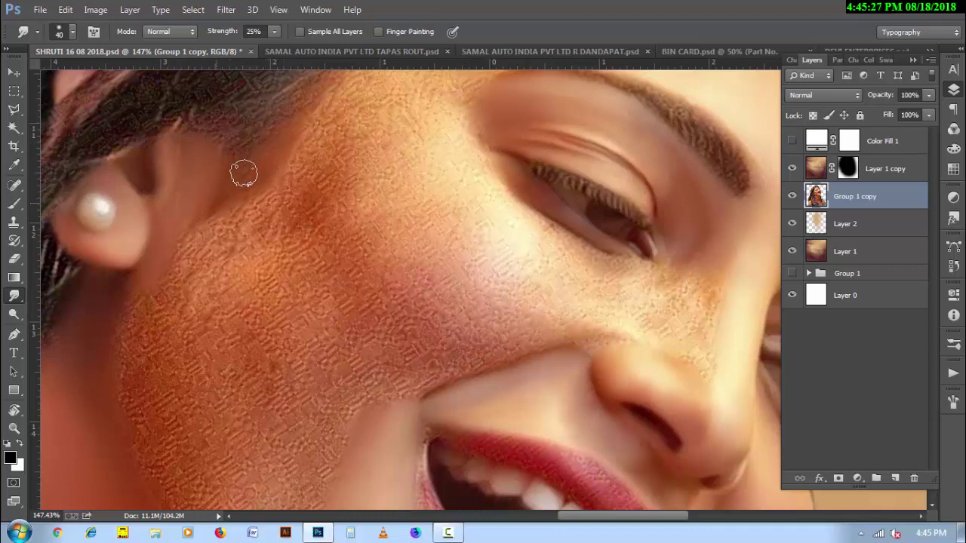
{"action": "key", "text": "bracketright"}
{"action": "scroll", "coordinate": [330, 202], "scroll_direction": "up", "scroll_amount": 2}
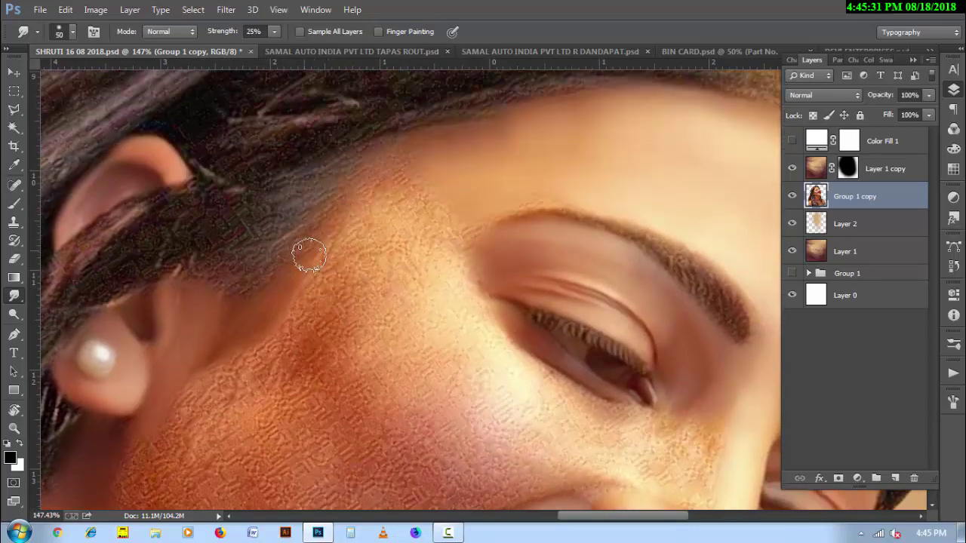
{"action": "mouse_move", "coordinate": [352, 238]}
{"action": "left_mouse_down"}
{"action": "mouse_move", "coordinate": [450, 233]}
{"action": "mouse_move", "coordinate": [400, 206]}
{"action": "mouse_move", "coordinate": [446, 218]}
{"action": "mouse_move", "coordinate": [414, 194]}
{"action": "mouse_move", "coordinate": [401, 164]}
{"action": "mouse_move", "coordinate": [382, 186]}
{"action": "left_mouse_up"}
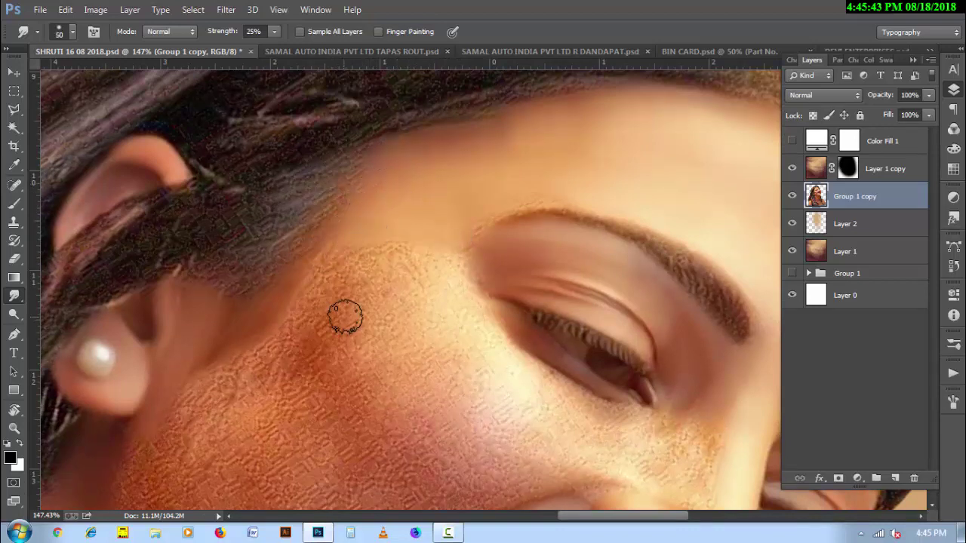
{"action": "key", "text": "bracketleft"}
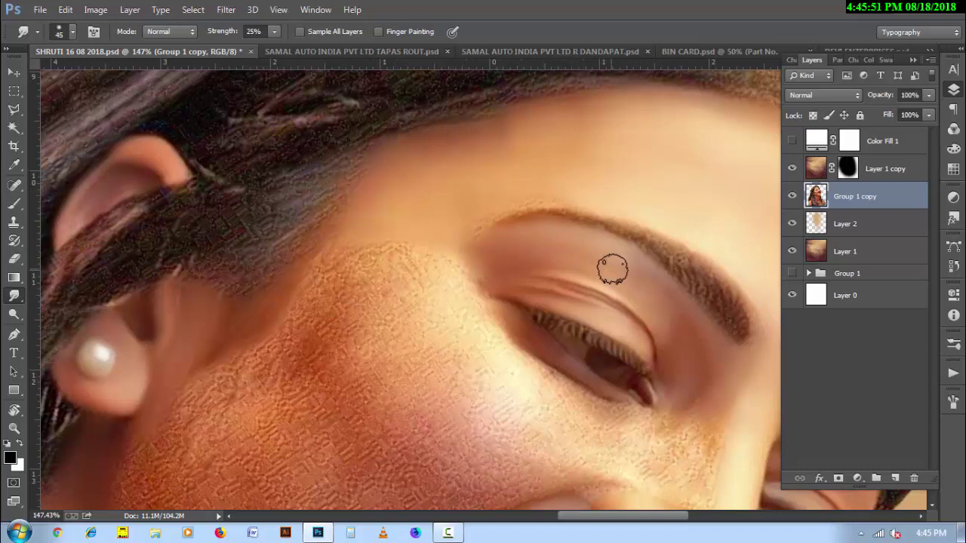
{"action": "key", "text": "bracketright"}
{"action": "key", "text": "bracketright"}
{"action": "key", "text": "bracketright"}
{"action": "key", "text": "bracketright"}
{"action": "key", "text": "bracketright"}
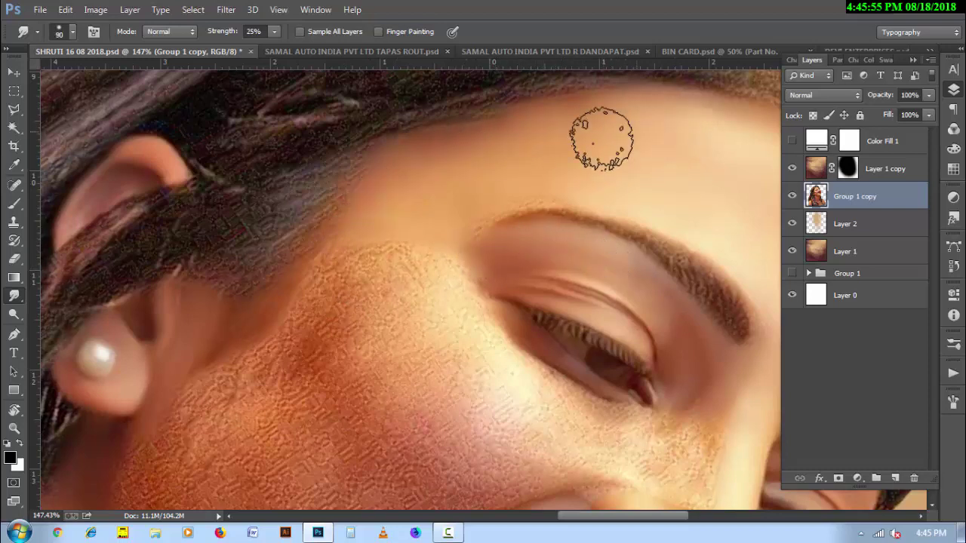
Step: Smooth broad patches of cheek texture with a larger brush, then the lower cheek
{"action": "scroll", "coordinate": [370, 351], "scroll_direction": "down", "scroll_amount": 3}
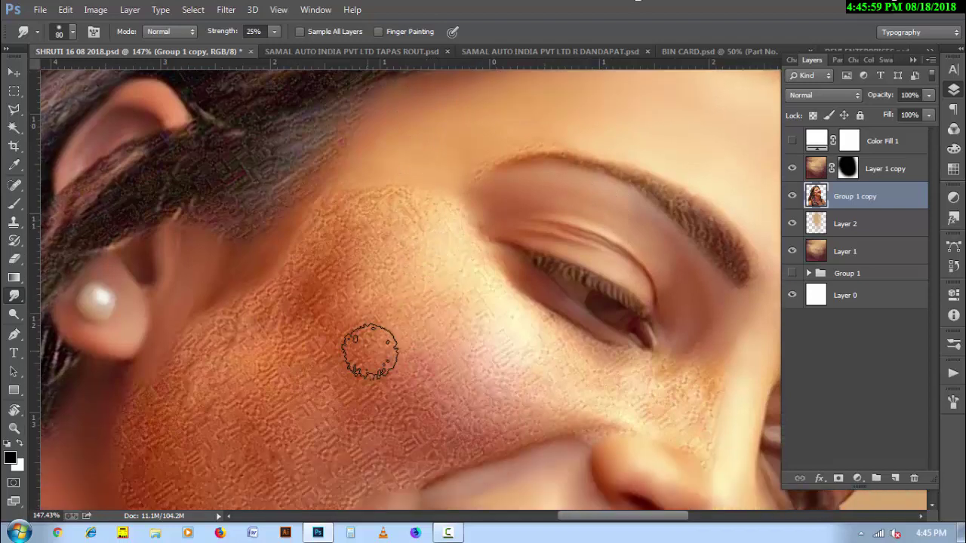
{"action": "scroll", "coordinate": [370, 351], "scroll_direction": "down", "scroll_amount": 3}
{"action": "key", "text": "bracketright"}
{"action": "key", "text": "bracketright"}
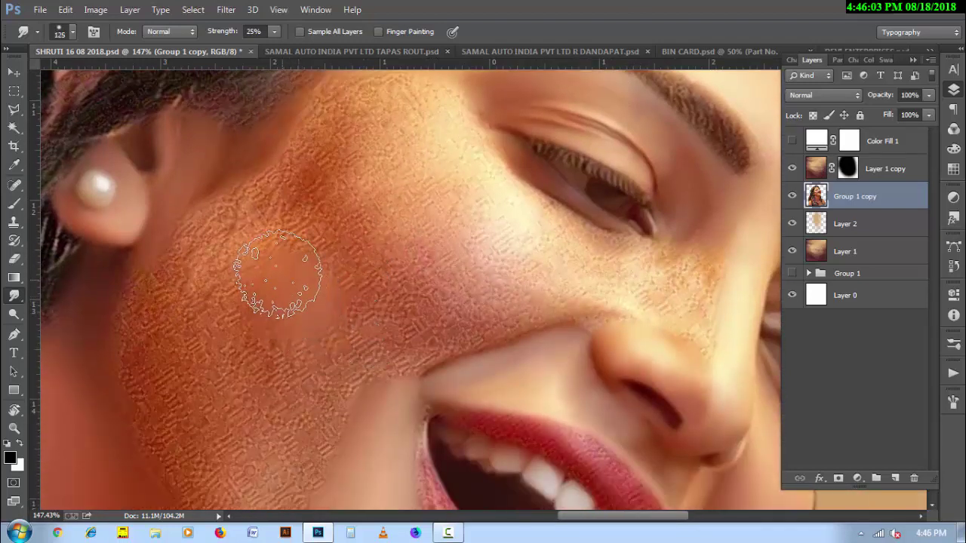
{"action": "mouse_move", "coordinate": [277, 276]}
{"action": "left_mouse_down"}
{"action": "mouse_move", "coordinate": [323, 351]}
{"action": "mouse_move", "coordinate": [259, 410]}
{"action": "left_mouse_up"}
{"action": "key", "text": "bracketleft"}
{"action": "key", "text": "bracketleft"}
{"action": "left_click_drag", "start_coordinate": [189, 340], "coordinate": [194, 442]}
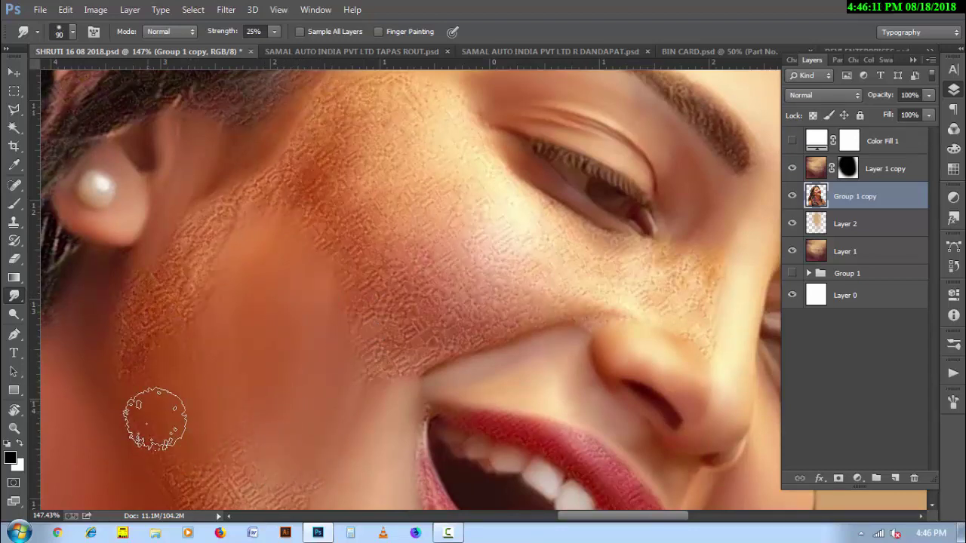
Step: Smooth the lower cheek up toward the ear and readjust the brush size
{"action": "scroll", "coordinate": [182, 411], "scroll_direction": "up", "scroll_amount": 1}
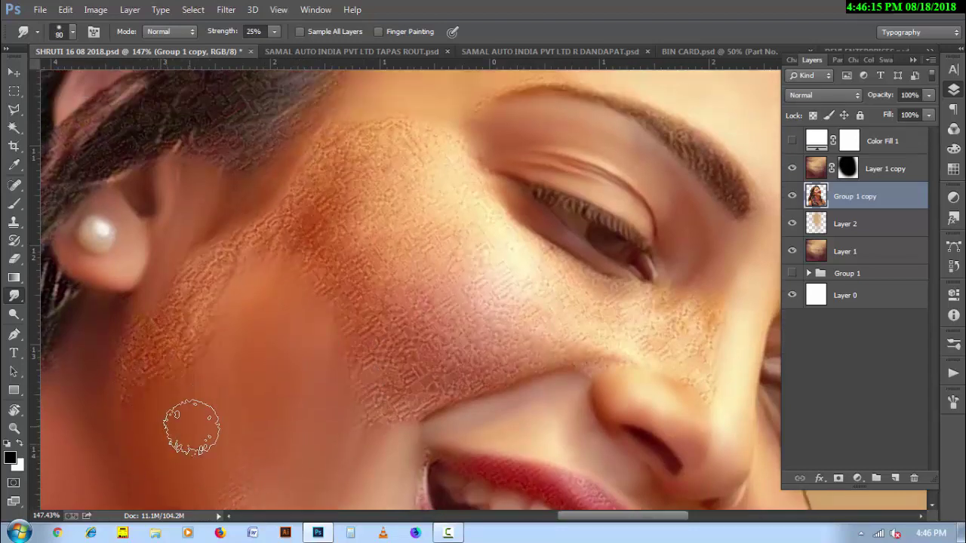
{"action": "mouse_move", "coordinate": [192, 427]}
{"action": "left_mouse_down"}
{"action": "mouse_move", "coordinate": [168, 388]}
{"action": "mouse_move", "coordinate": [159, 334]}
{"action": "mouse_move", "coordinate": [129, 384]}
{"action": "mouse_move", "coordinate": [153, 311]}
{"action": "mouse_move", "coordinate": [205, 384]}
{"action": "mouse_move", "coordinate": [216, 269]}
{"action": "mouse_move", "coordinate": [225, 267]}
{"action": "left_mouse_up"}
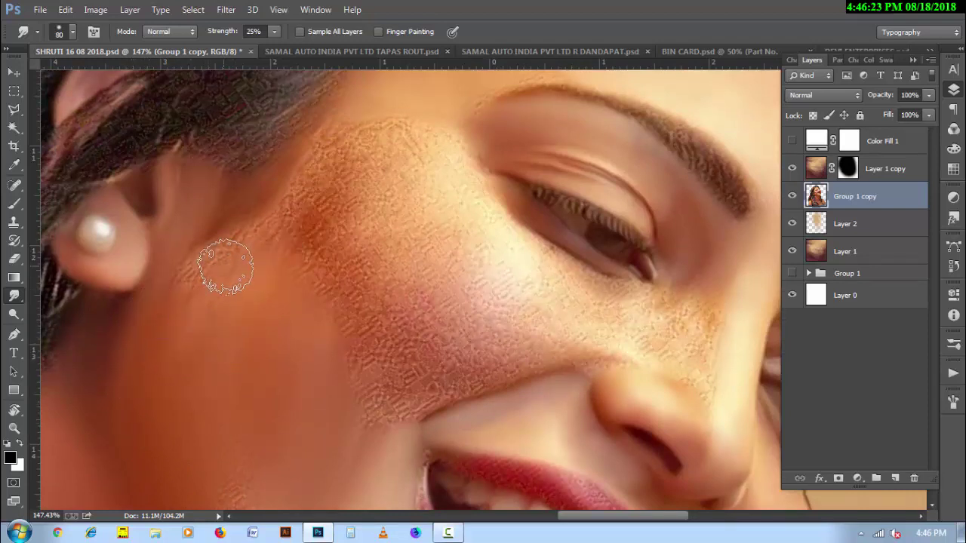
{"action": "key", "text": "bracketleft"}
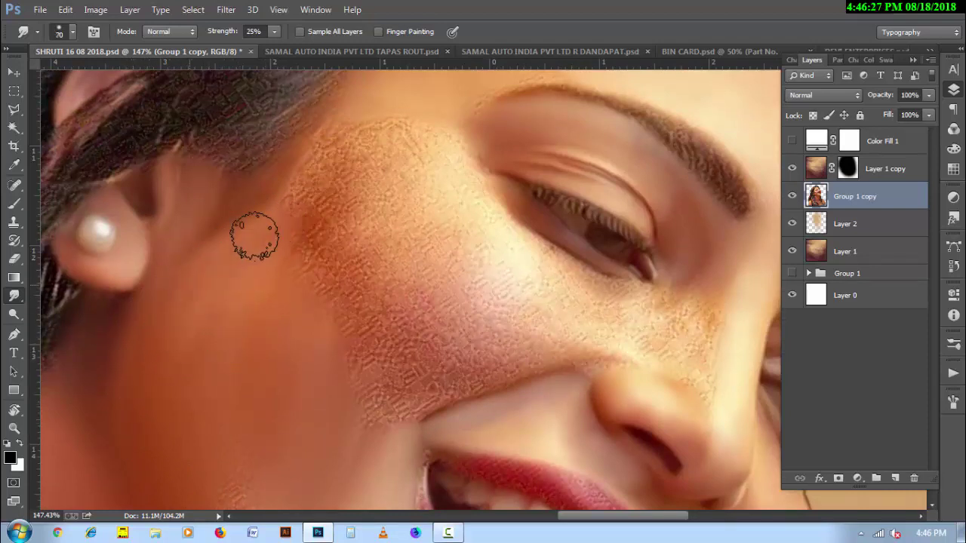
{"action": "key", "text": "bracketright"}
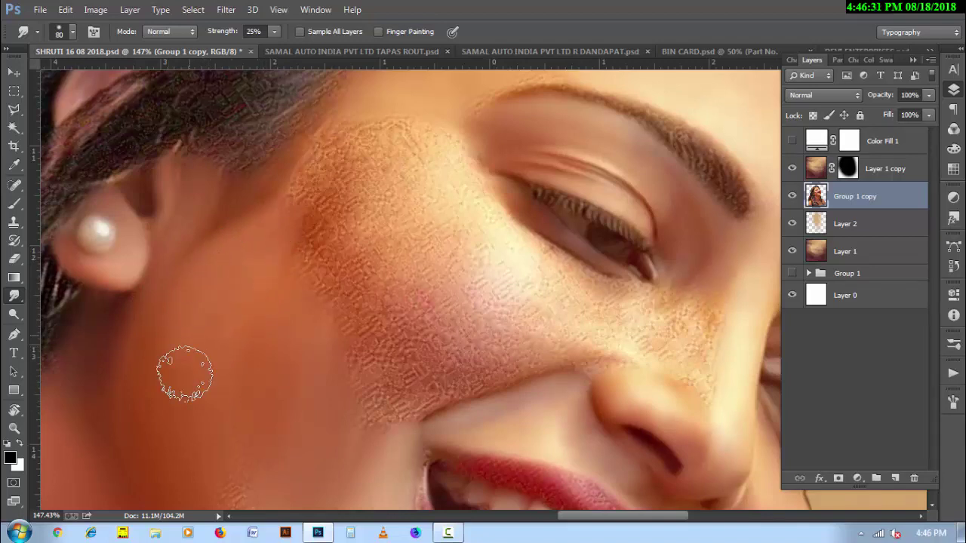
{"action": "scroll", "coordinate": [185, 373], "scroll_direction": "down", "scroll_amount": 3}
{"action": "scroll", "coordinate": [199, 345], "scroll_direction": "down", "scroll_amount": 3}
{"action": "key", "text": "bracketleft"}
{"action": "key", "text": "bracketleft"}
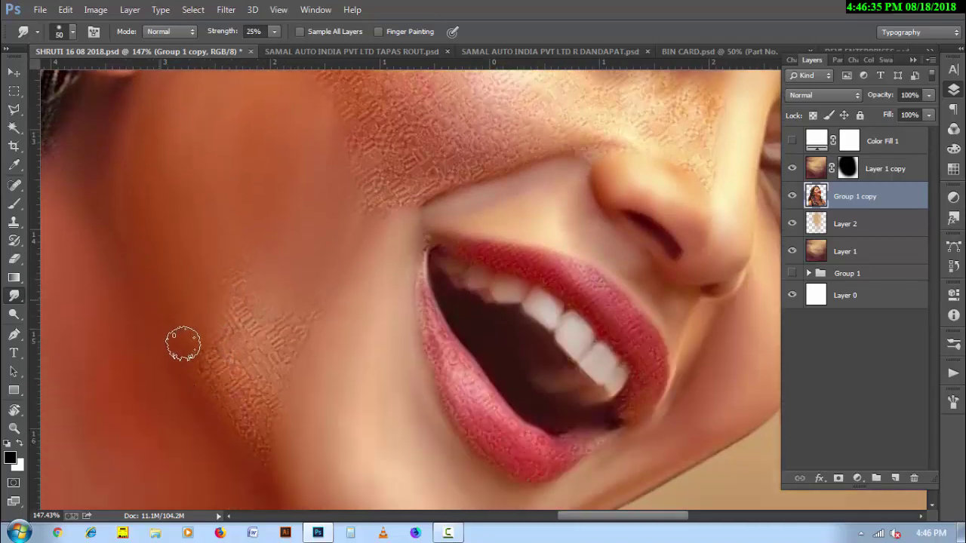
Step: Smudge away the remaining textured strip on the cheek left of the mouth
{"action": "scroll", "coordinate": [229, 411], "scroll_direction": "down", "scroll_amount": 1}
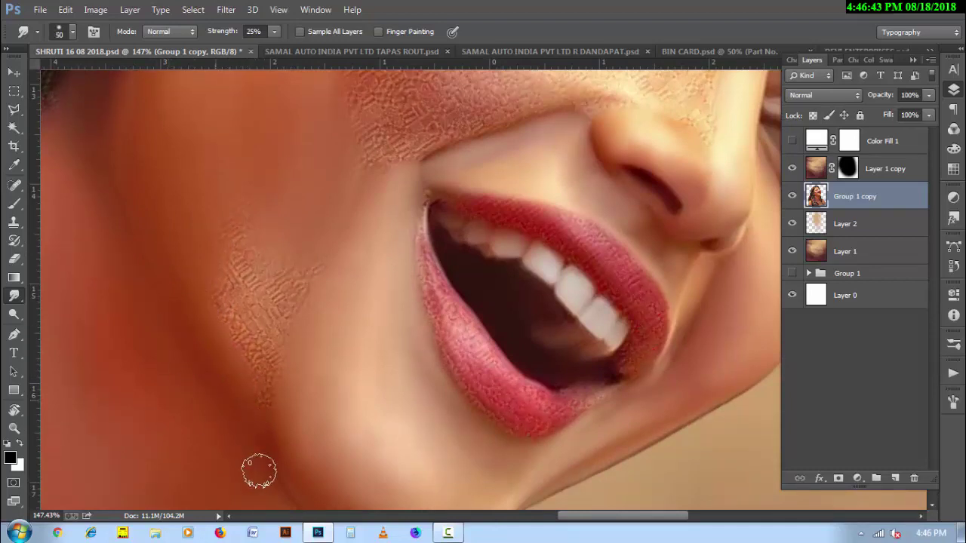
{"action": "scroll", "coordinate": [265, 436], "scroll_direction": "down", "scroll_amount": 2}
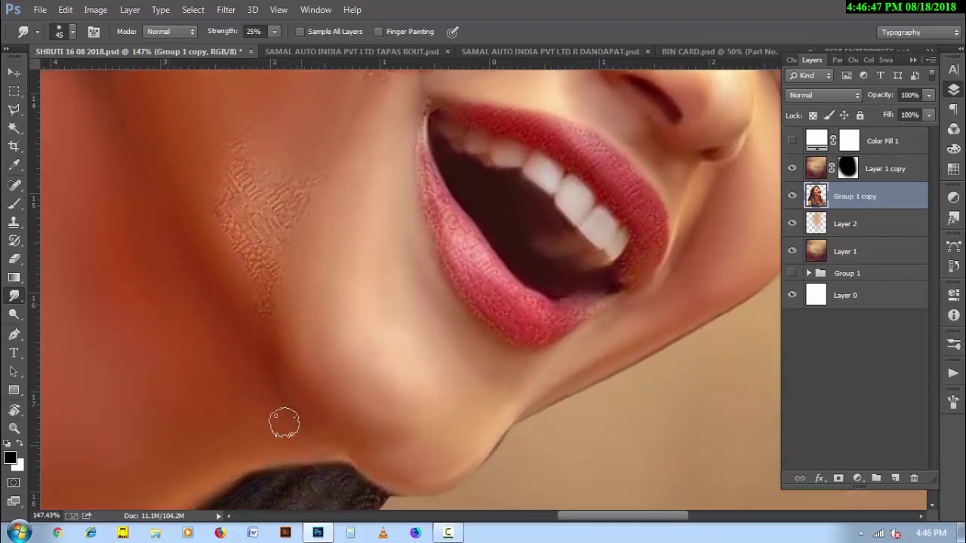
{"action": "scroll", "coordinate": [239, 420], "scroll_direction": "up", "scroll_amount": 2}
{"action": "key", "text": "bracketleft"}
{"action": "key", "text": "bracketleft"}
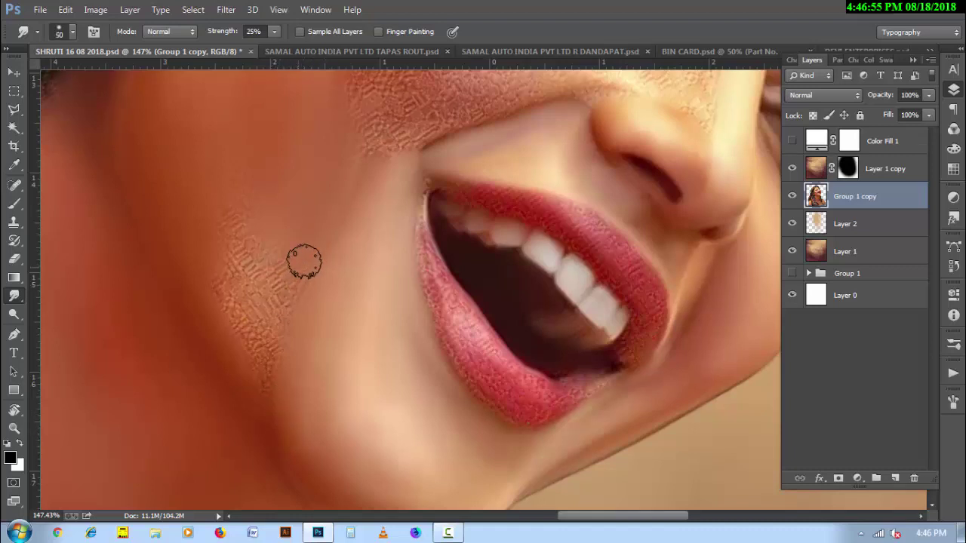
{"action": "key", "text": "bracketright"}
{"action": "key", "text": "bracketleft"}
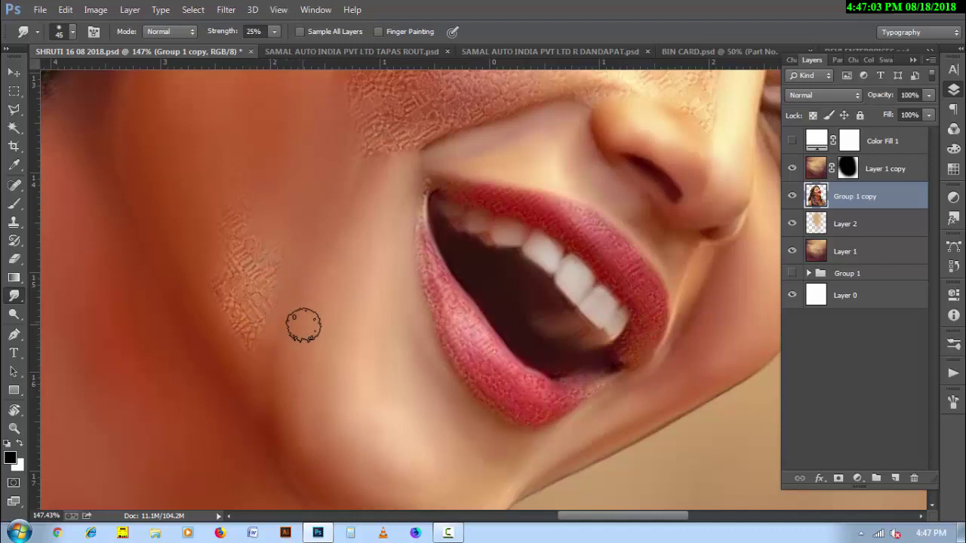
{"action": "key", "text": "bracketright"}
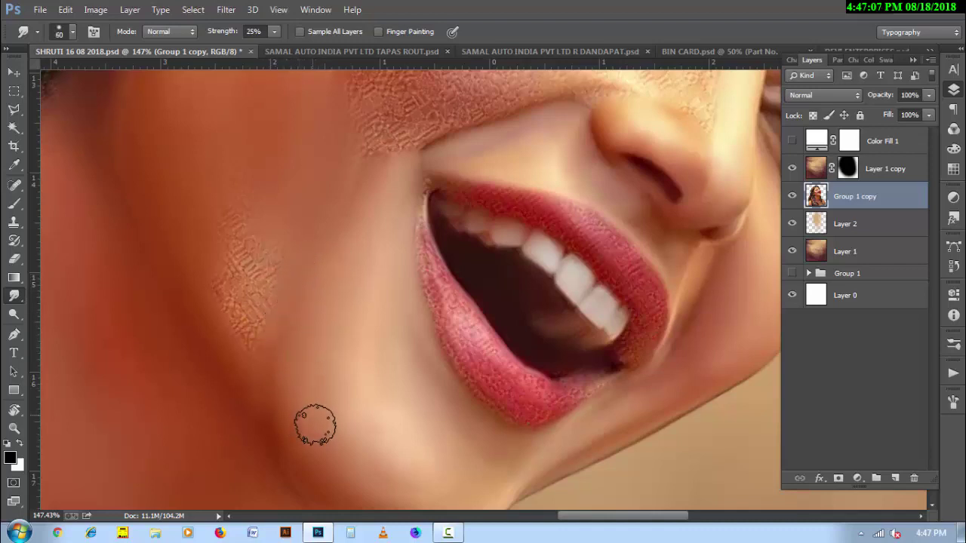
{"action": "mouse_move", "coordinate": [249, 355]}
{"action": "left_mouse_down"}
{"action": "mouse_move", "coordinate": [274, 265]}
{"action": "mouse_move", "coordinate": [241, 324]}
{"action": "mouse_move", "coordinate": [249, 349]}
{"action": "mouse_move", "coordinate": [237, 190]}
{"action": "mouse_move", "coordinate": [236, 339]}
{"action": "left_mouse_up"}
{"action": "key", "text": "bracketright"}
{"action": "key", "text": "bracketright"}
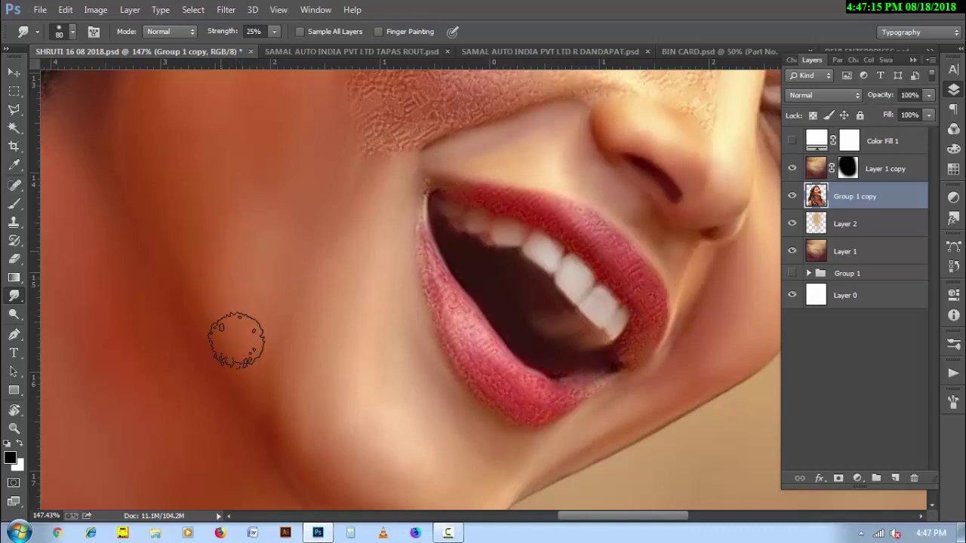
{"action": "key", "text": "bracketleft"}
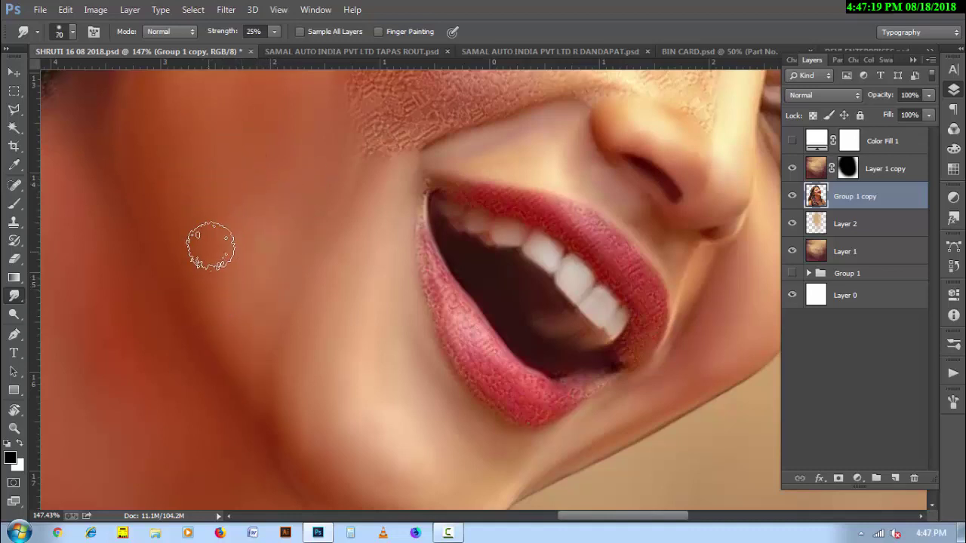
{"action": "key", "text": "bracketleft"}
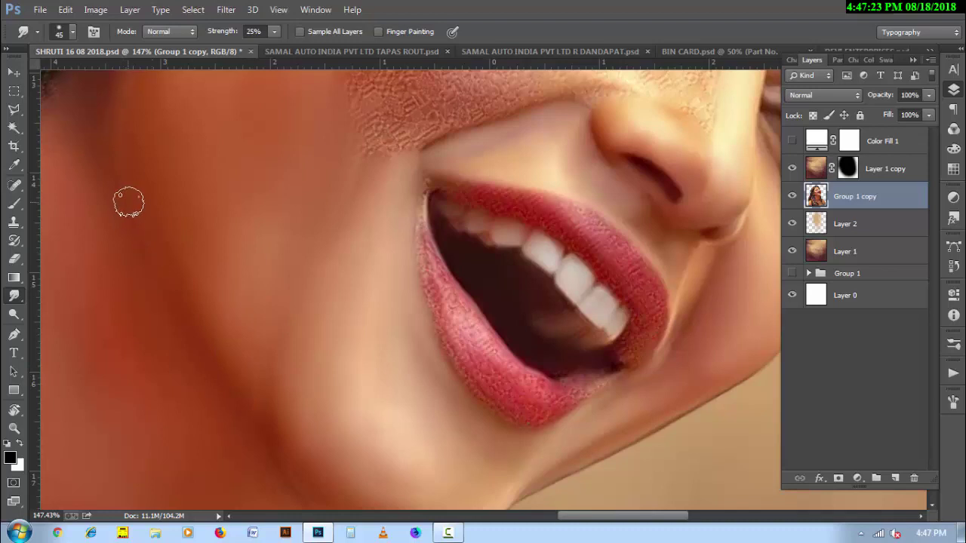
{"action": "scroll", "coordinate": [260, 355], "scroll_direction": "up", "scroll_amount": 3}
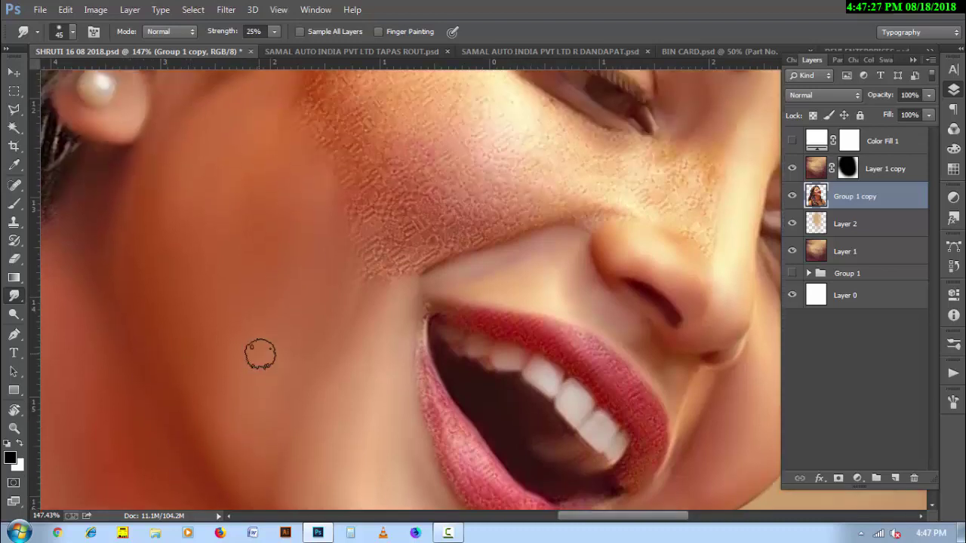
{"action": "scroll", "coordinate": [653, 370], "scroll_direction": "up", "scroll_amount": 2}
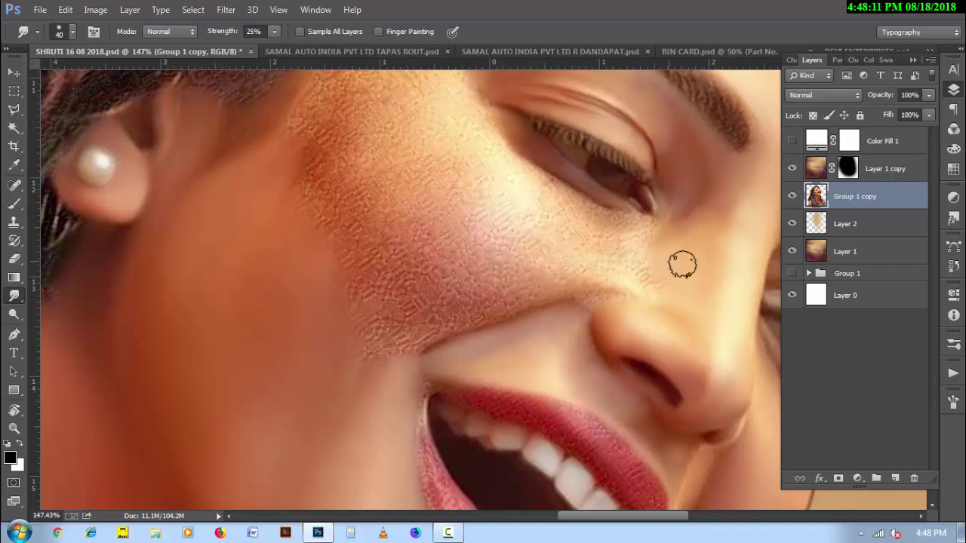
{"action": "key", "text": "r"}
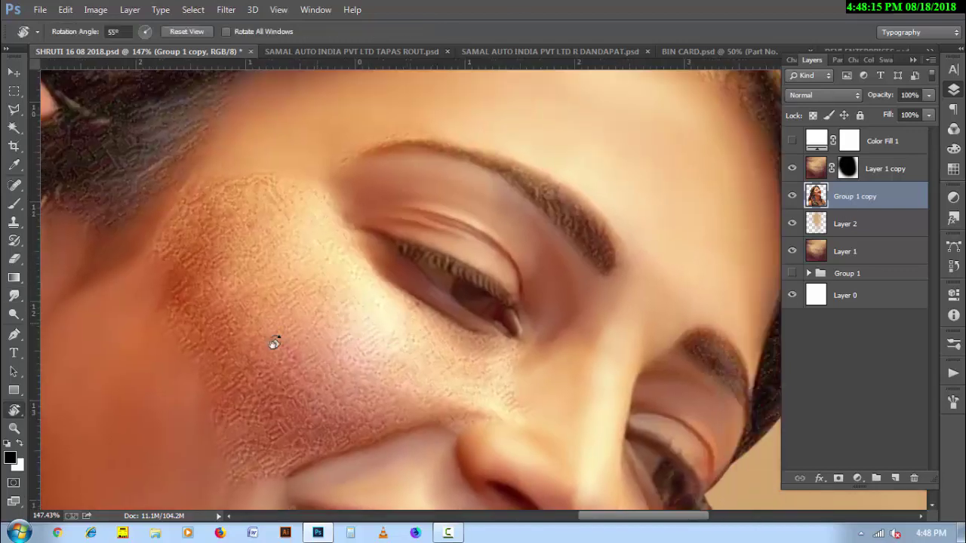
Step: Rotate the view along the cheek and return to the Smudge tool with a 70 brush
{"action": "mouse_move", "coordinate": [499, 175]}
{"action": "left_mouse_down"}
{"action": "mouse_move", "coordinate": [496, 304]}
{"action": "mouse_move", "coordinate": [339, 363]}
{"action": "mouse_move", "coordinate": [226, 292]}
{"action": "mouse_move", "coordinate": [371, 384]}
{"action": "left_mouse_up"}
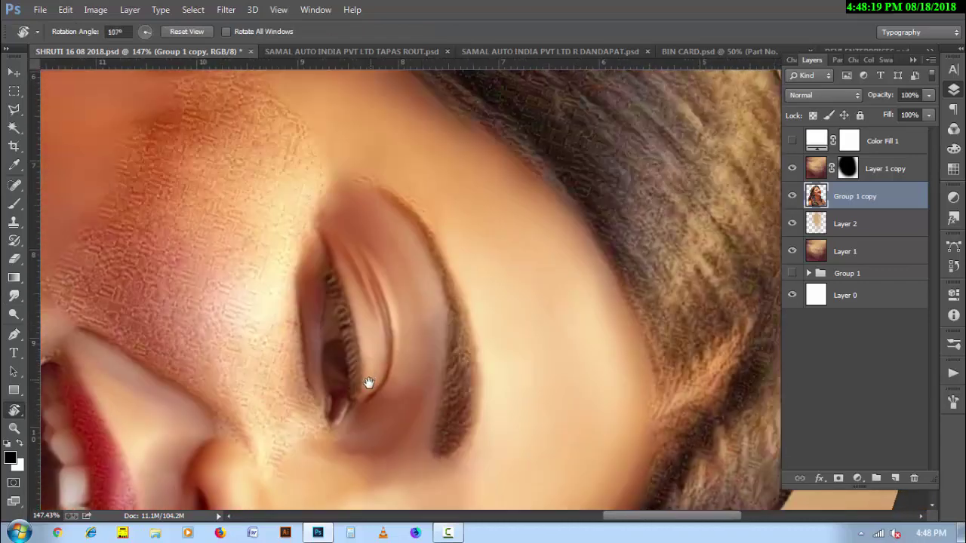
{"action": "left_click", "coordinate": [14, 296]}
{"action": "right_click", "coordinate": [213, 177]}
{"action": "key", "text": "Return"}
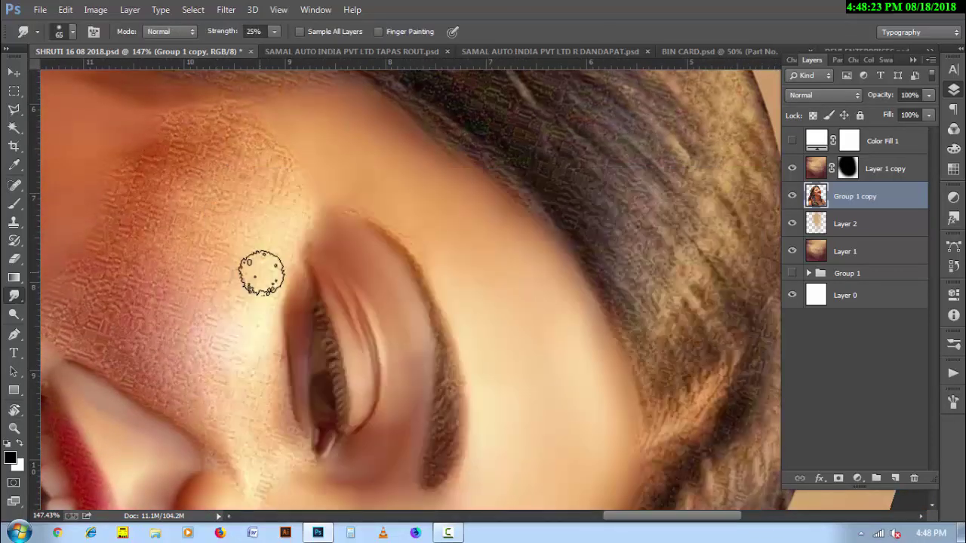
{"action": "key", "text": "bracketleft"}
{"action": "key", "text": "bracketleft"}
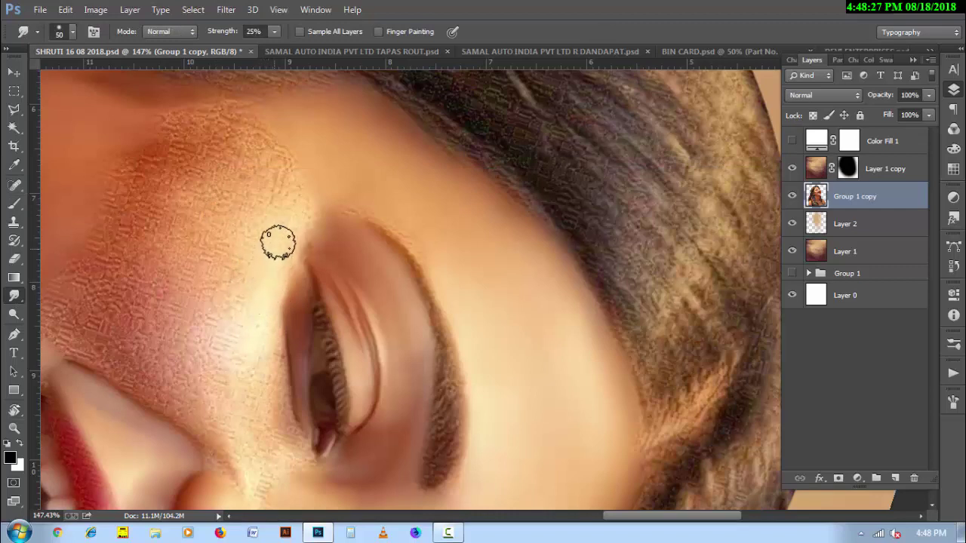
{"action": "key", "text": "bracketleft"}
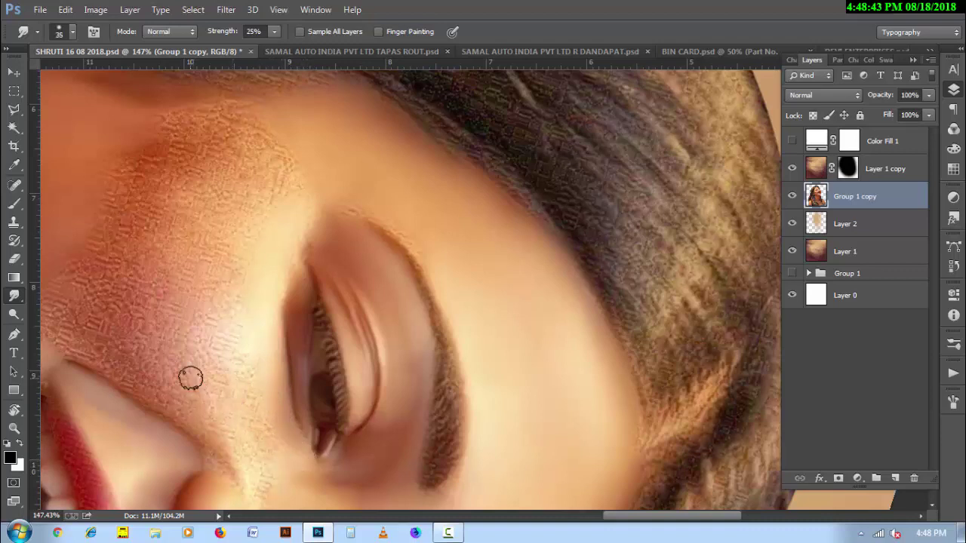
{"action": "key", "text": "bracketright"}
{"action": "key", "text": "bracketright"}
{"action": "key", "text": "bracketright"}
{"action": "key", "text": "bracketright"}
{"action": "key", "text": "bracketright"}
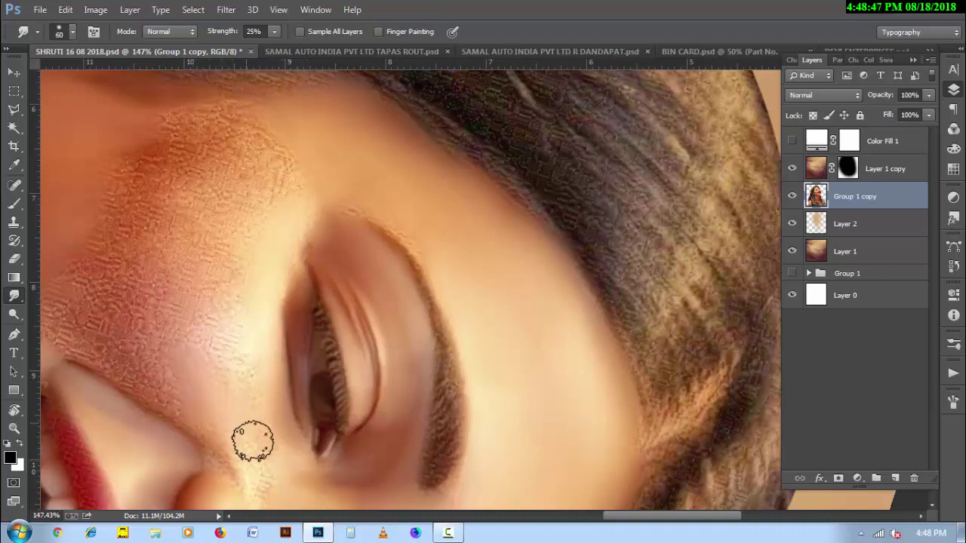
{"action": "key", "text": "bracketright"}
{"action": "key", "text": "bracketright"}
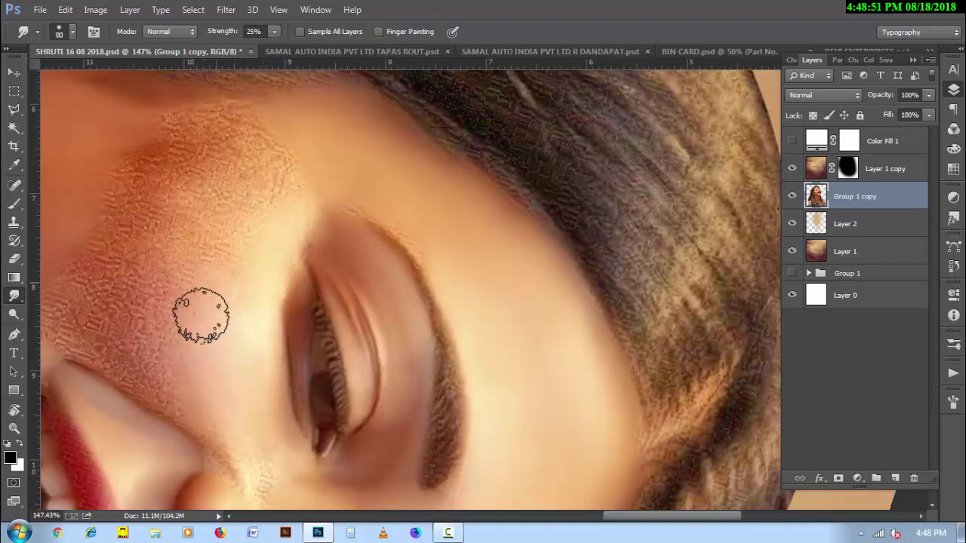
{"action": "key", "text": "bracketleft"}
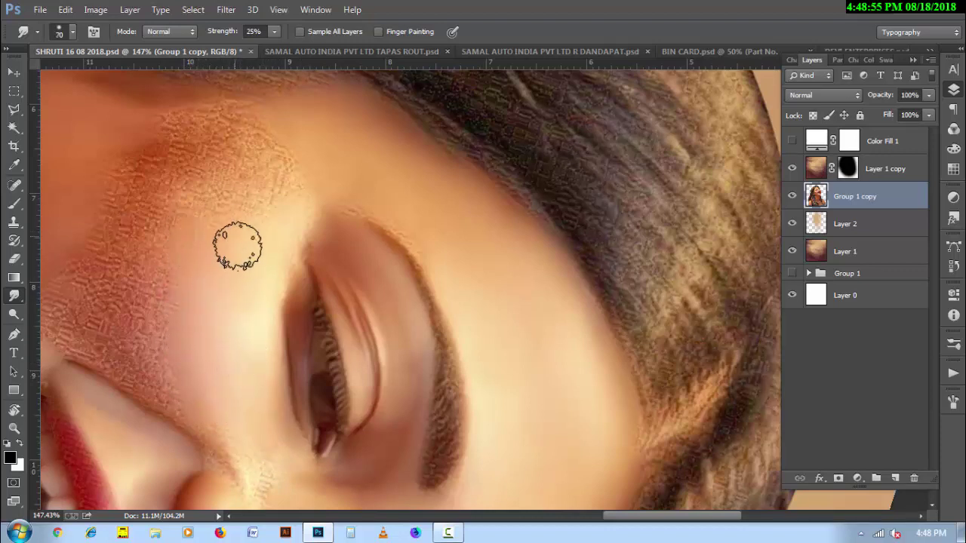
{"action": "scroll", "coordinate": [238, 249], "scroll_direction": "down", "scroll_amount": 3}
{"action": "key", "text": "bracketleft"}
{"action": "key", "text": "bracketleft"}
{"action": "key", "text": "bracketleft"}
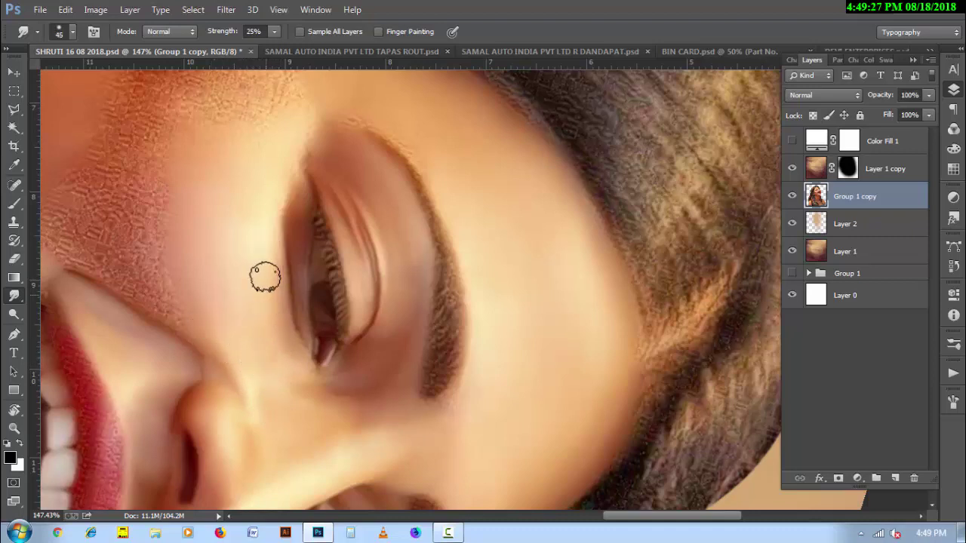
{"action": "key", "text": "bracketright"}
{"action": "key", "text": "bracketright"}
{"action": "key", "text": "bracketright"}
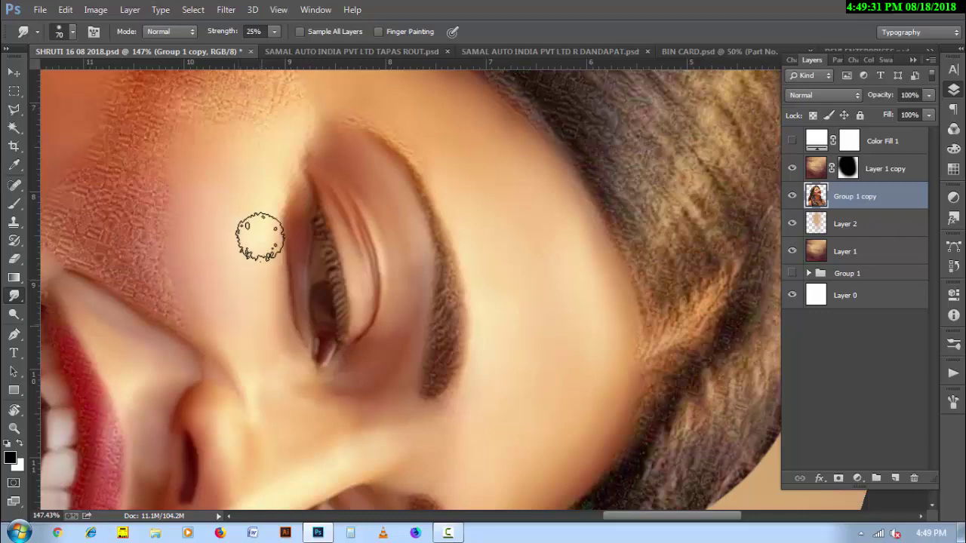
Step: Smooth the textured upper-cheek patch beside the mouth, then rotate the lower cheek upright
{"action": "scroll", "coordinate": [215, 237], "scroll_direction": "up", "scroll_amount": 2}
{"action": "left_click_drag", "start_coordinate": [298, 271], "coordinate": [431, 264]}
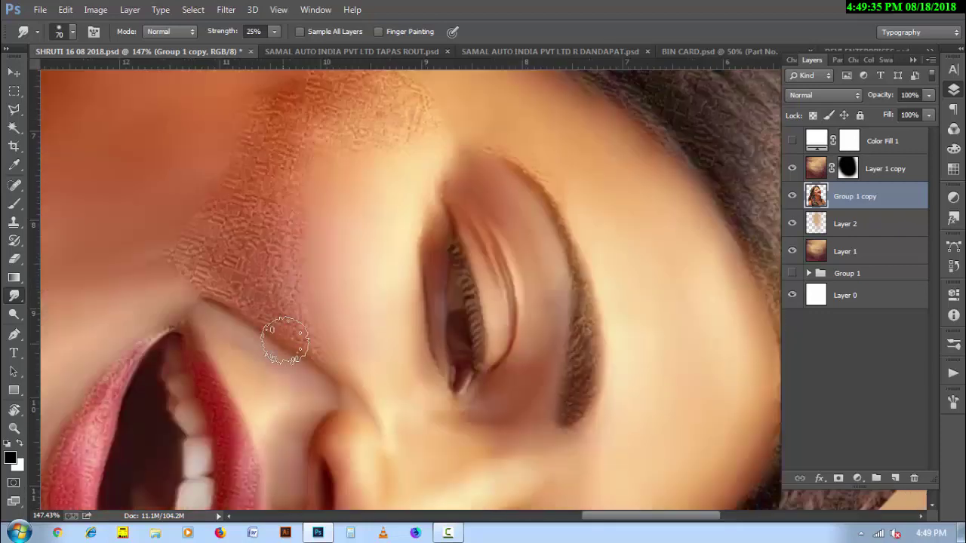
{"action": "key", "text": "bracketleft"}
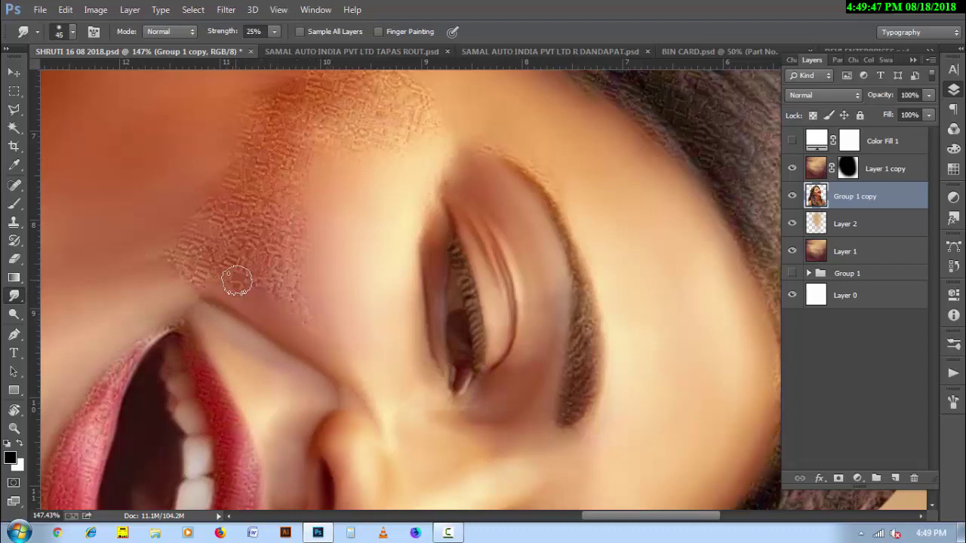
{"action": "key", "text": "bracketright"}
{"action": "key", "text": "bracketright"}
{"action": "key", "text": "bracketright"}
{"action": "mouse_move", "coordinate": [267, 218]}
{"action": "left_mouse_down"}
{"action": "mouse_move", "coordinate": [291, 306]}
{"action": "mouse_move", "coordinate": [315, 328]}
{"action": "mouse_move", "coordinate": [267, 231]}
{"action": "mouse_move", "coordinate": [214, 252]}
{"action": "mouse_move", "coordinate": [226, 188]}
{"action": "left_mouse_up"}
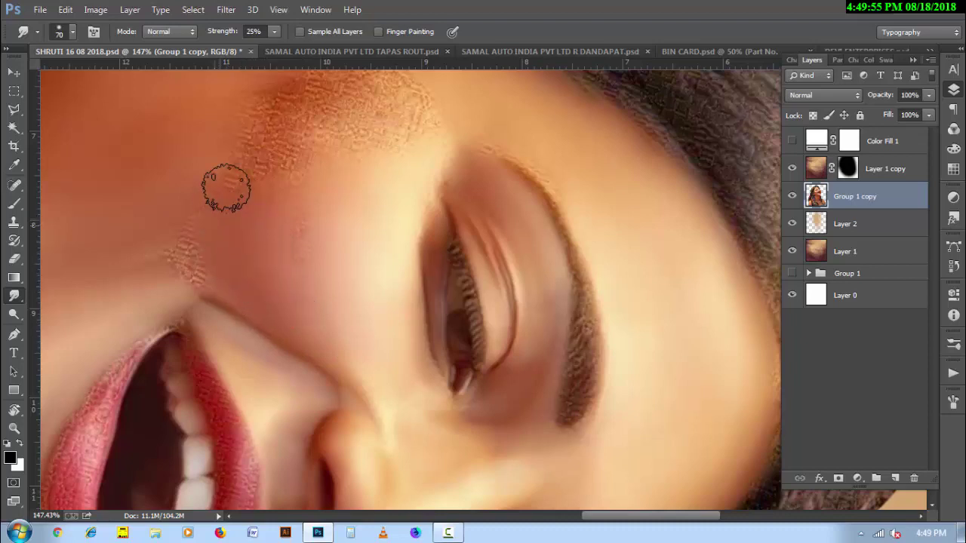
{"action": "key", "text": "bracketleft"}
{"action": "key", "text": "bracketleft"}
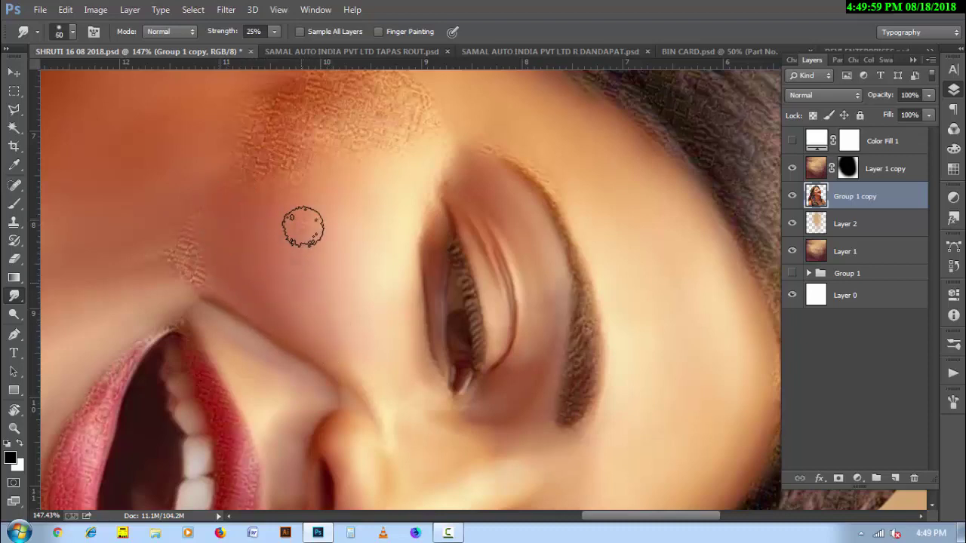
{"action": "scroll", "coordinate": [317, 249], "scroll_direction": "up", "scroll_amount": 1}
{"action": "key", "text": "bracketright"}
{"action": "key", "text": "bracketright"}
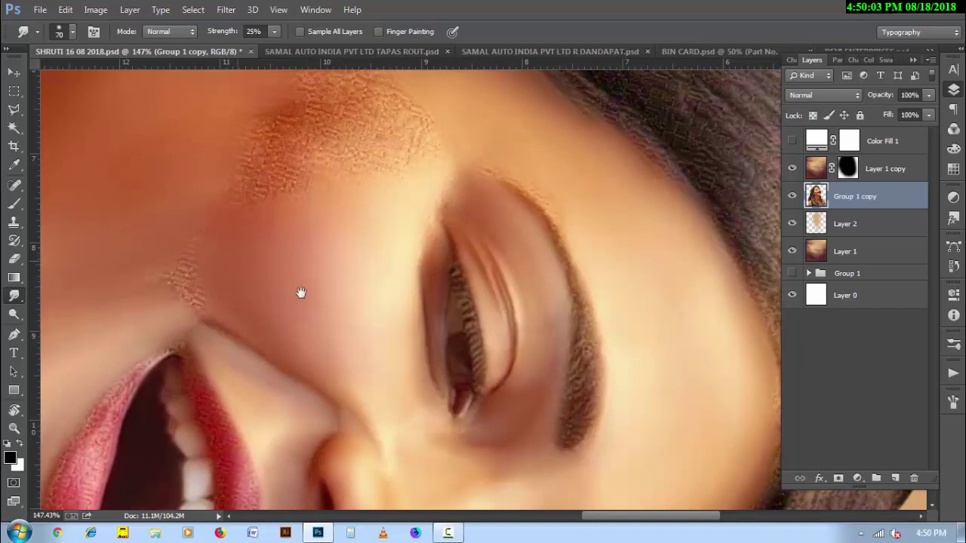
{"action": "mouse_move", "coordinate": [301, 292]}
{"action": "left_mouse_down"}
{"action": "mouse_move", "coordinate": [415, 378]}
{"action": "mouse_move", "coordinate": [505, 330]}
{"action": "mouse_move", "coordinate": [346, 351]}
{"action": "left_mouse_up"}
Step: Smooth the chin texture with the smudge brush enlarged to 70, then 90
{"action": "key", "text": "r"}
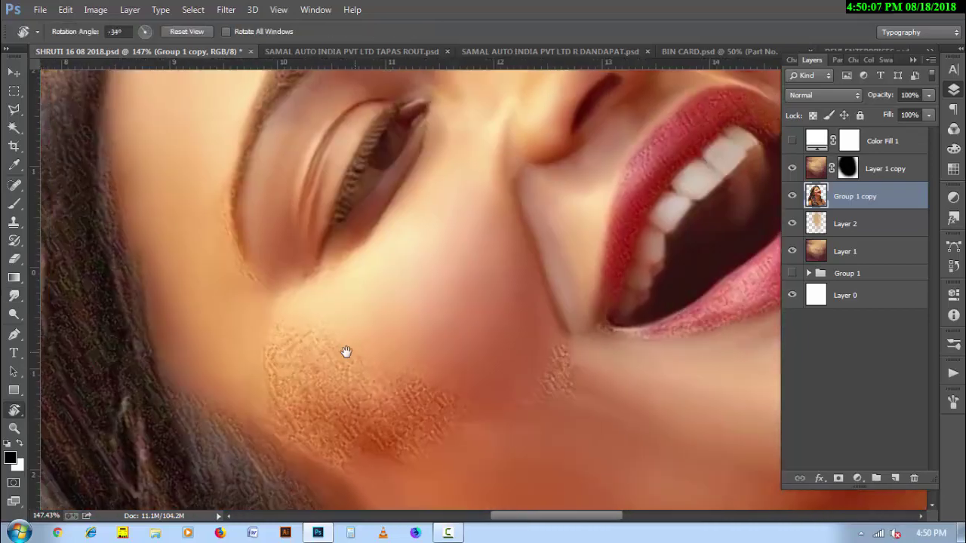
{"action": "key", "text": "r"}
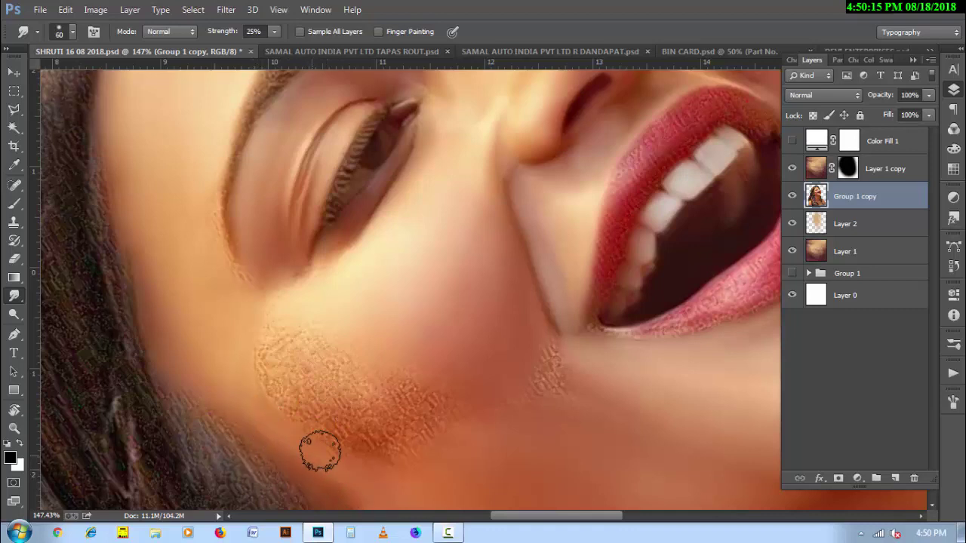
{"action": "key", "text": "bracketright"}
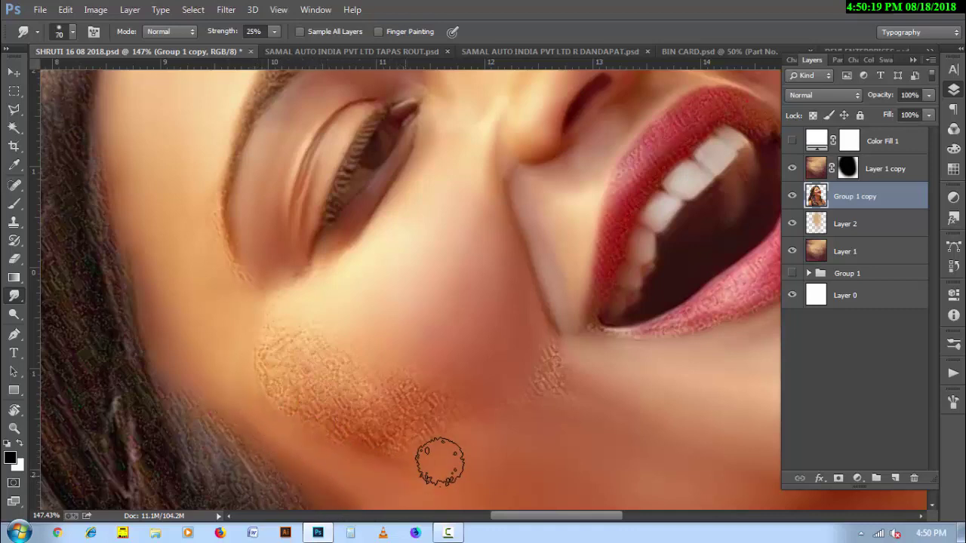
{"action": "left_click_drag", "start_coordinate": [280, 312], "coordinate": [274, 349]}
{"action": "key", "text": "bracketright"}
{"action": "key", "text": "bracketright"}
{"action": "mouse_move", "coordinate": [287, 382]}
{"action": "left_mouse_down"}
{"action": "mouse_move", "coordinate": [305, 406]}
{"action": "mouse_move", "coordinate": [377, 431]}
{"action": "mouse_move", "coordinate": [453, 395]}
{"action": "mouse_move", "coordinate": [307, 338]}
{"action": "mouse_move", "coordinate": [423, 397]}
{"action": "mouse_move", "coordinate": [287, 319]}
{"action": "mouse_move", "coordinate": [317, 370]}
{"action": "mouse_move", "coordinate": [399, 403]}
{"action": "mouse_move", "coordinate": [470, 349]}
{"action": "mouse_move", "coordinate": [447, 299]}
{"action": "left_mouse_up"}
Step: Smooth the textured patch below the mouth at brush size 90, then 50
{"action": "key", "text": "bracketright"}
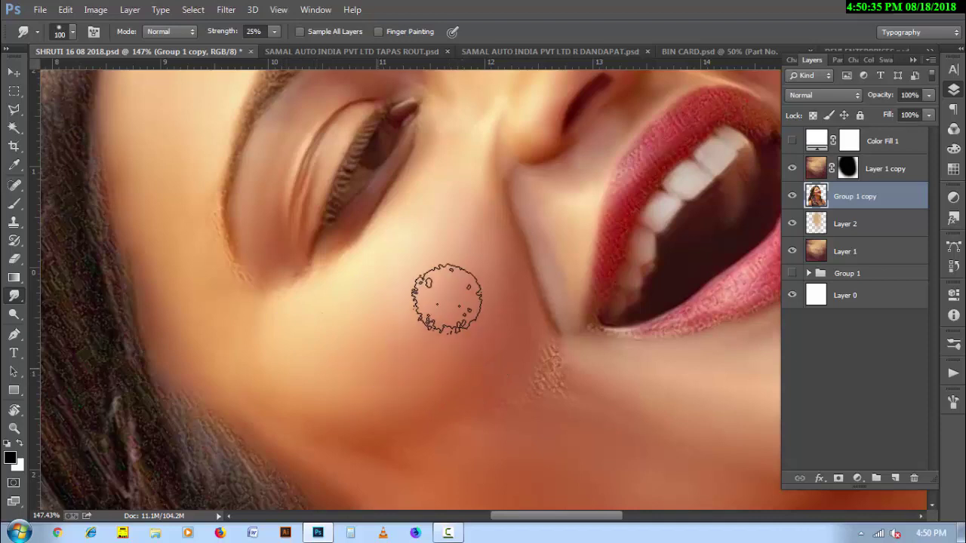
{"action": "key", "text": "bracketleft"}
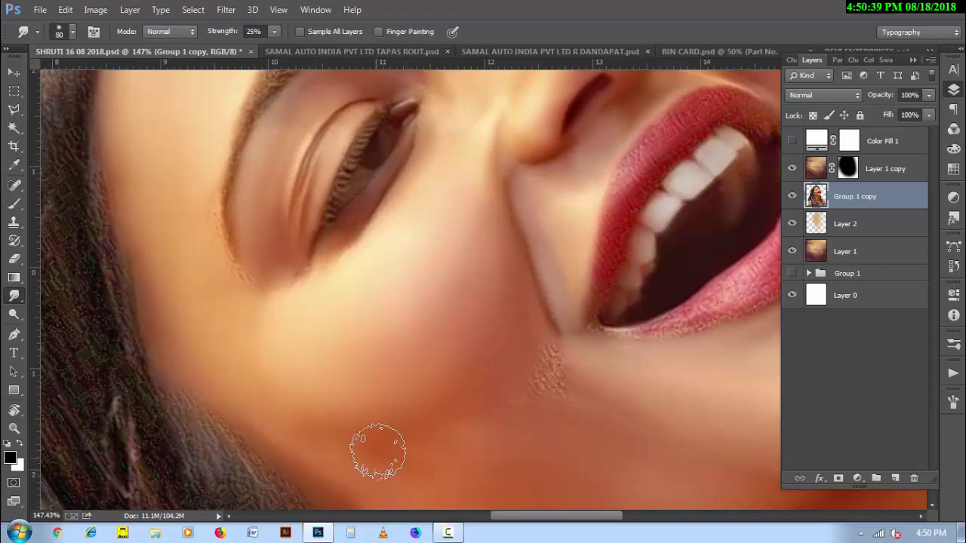
{"action": "mouse_move", "coordinate": [377, 451]}
{"action": "left_mouse_down"}
{"action": "mouse_move", "coordinate": [518, 428]}
{"action": "mouse_move", "coordinate": [550, 388]}
{"action": "mouse_move", "coordinate": [496, 425]}
{"action": "mouse_move", "coordinate": [553, 408]}
{"action": "left_mouse_up"}
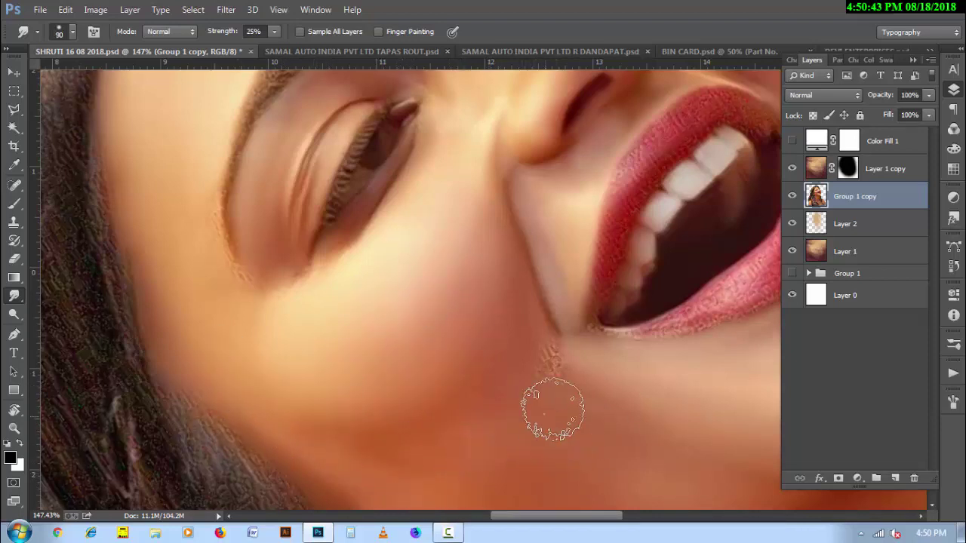
{"action": "key", "text": "bracketleft"}
{"action": "key", "text": "bracketleft"}
{"action": "key", "text": "bracketleft"}
{"action": "key", "text": "bracketleft"}
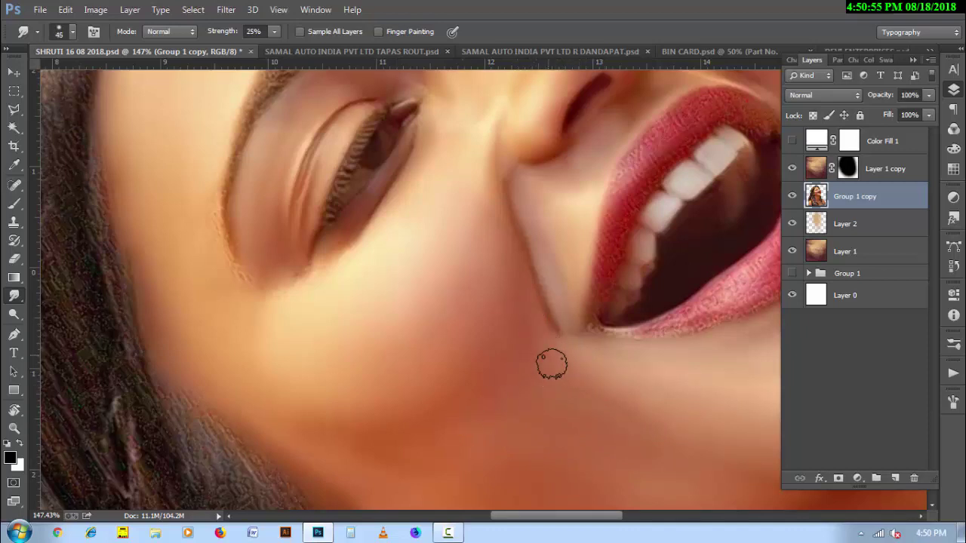
{"action": "left_click_drag", "start_coordinate": [511, 388], "coordinate": [461, 366]}
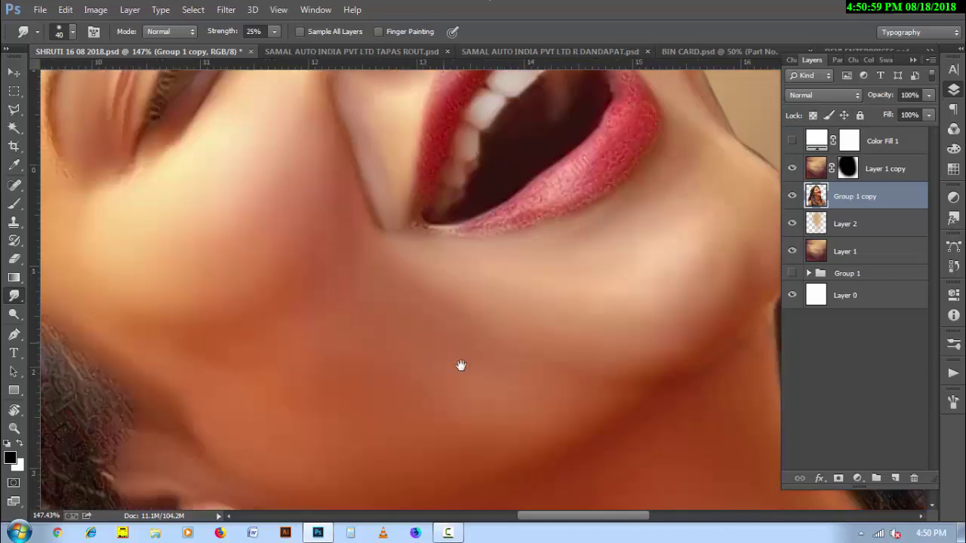
Step: Pan across the jawline and neck up to the nose and eyes, brush at 50
{"action": "key", "text": "bracketright"}
{"action": "key", "text": "bracketright"}
{"action": "key", "text": "bracketright"}
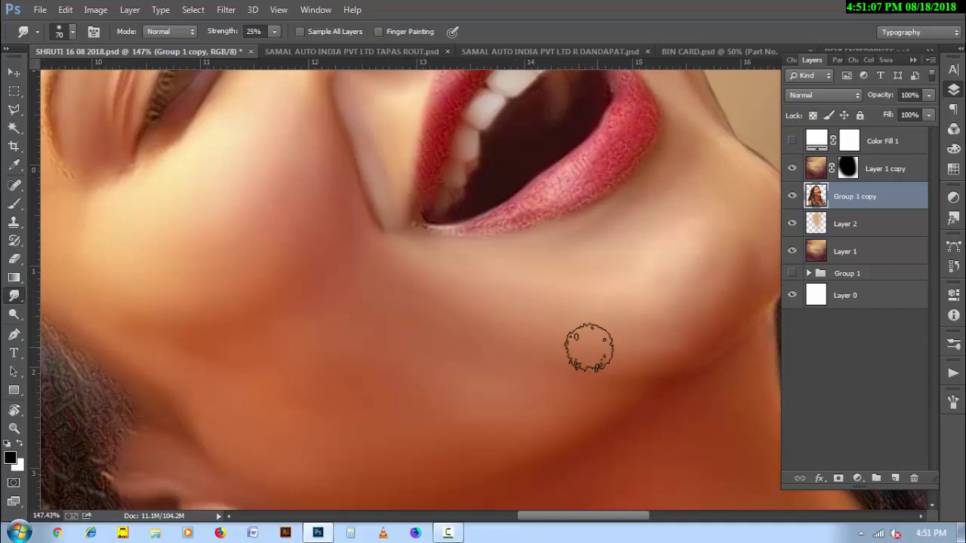
{"action": "key", "text": "bracketright"}
{"action": "key", "text": "bracketright"}
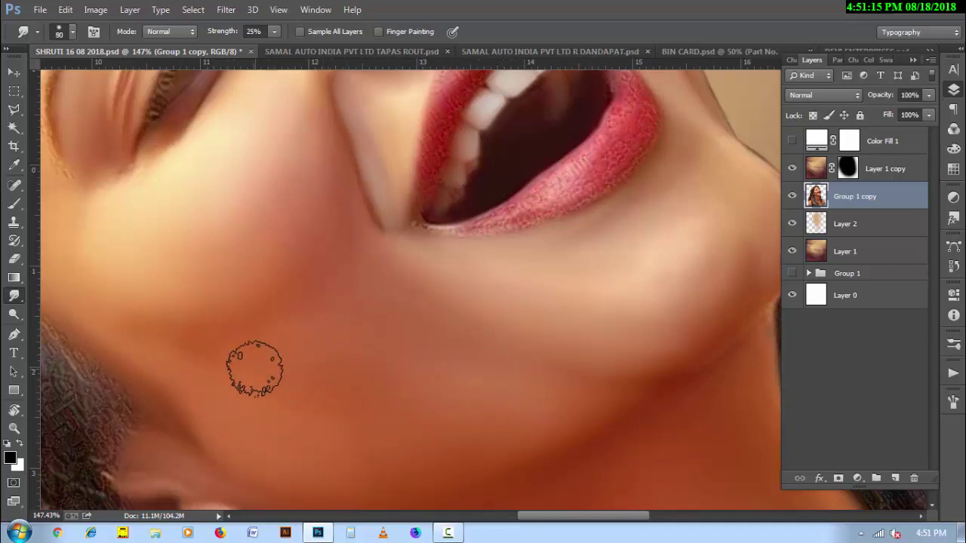
{"action": "key", "text": "bracketleft"}
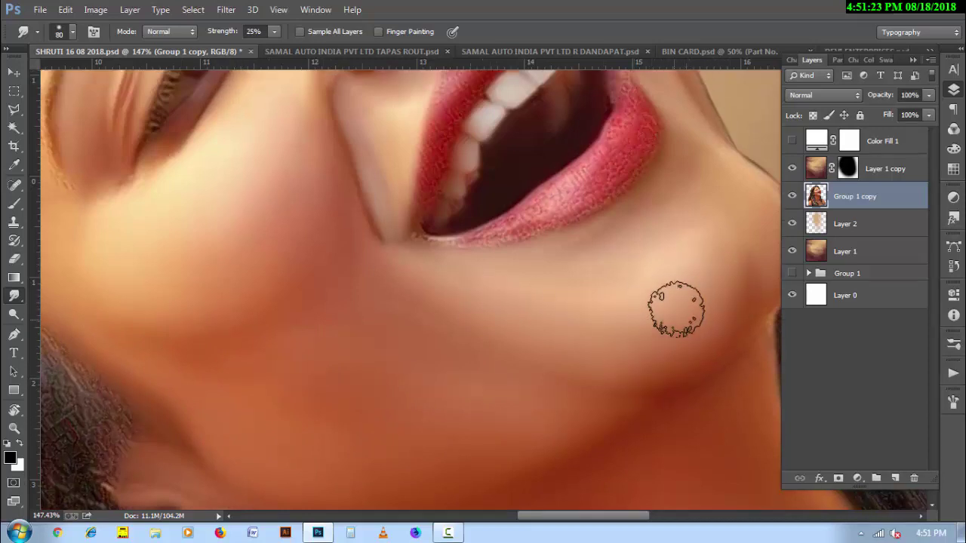
{"action": "key", "text": "bracketleft"}
{"action": "key", "text": "bracketleft"}
{"action": "key", "text": "bracketleft"}
{"action": "scroll", "coordinate": [657, 279], "scroll_direction": "up", "scroll_amount": 1}
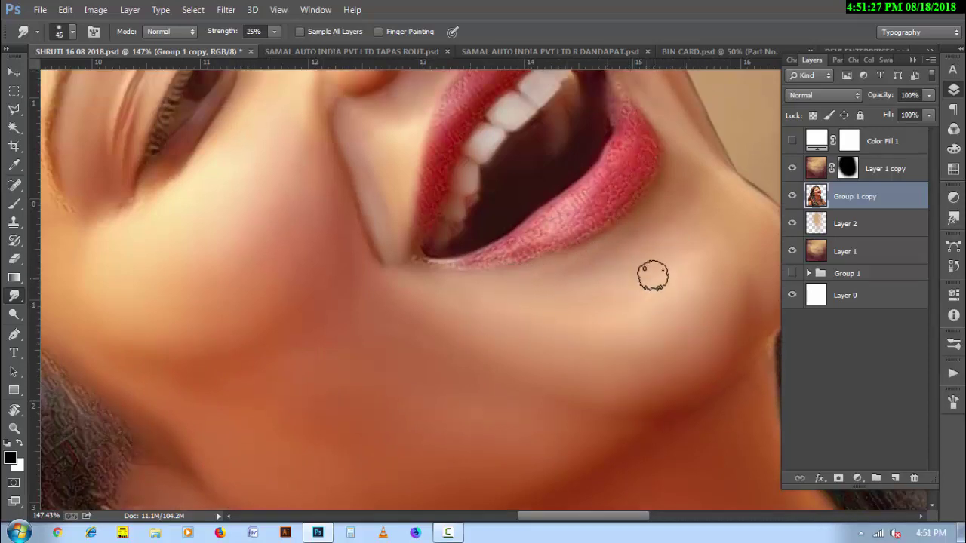
{"action": "left_click_drag", "start_coordinate": [719, 289], "coordinate": [505, 340]}
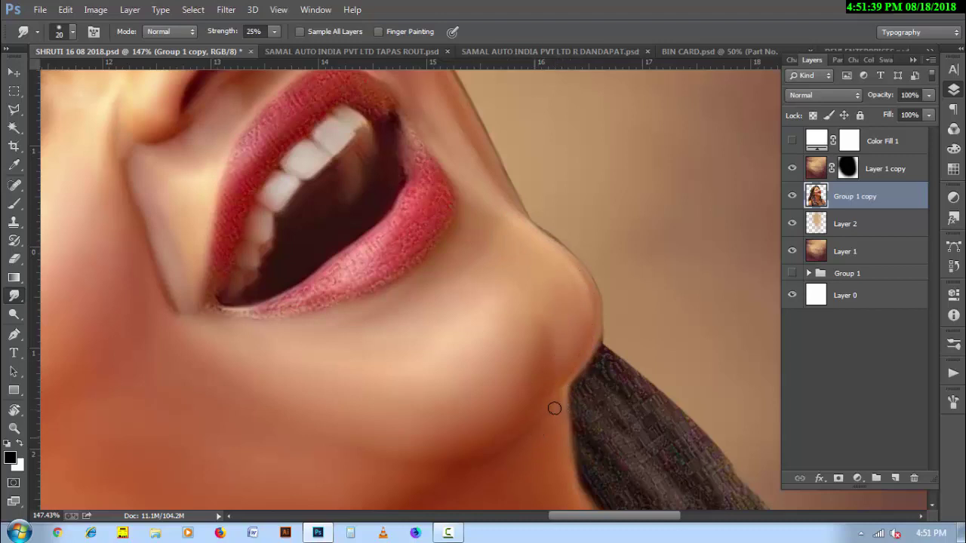
{"action": "scroll", "coordinate": [477, 348], "scroll_direction": "up", "scroll_amount": 2}
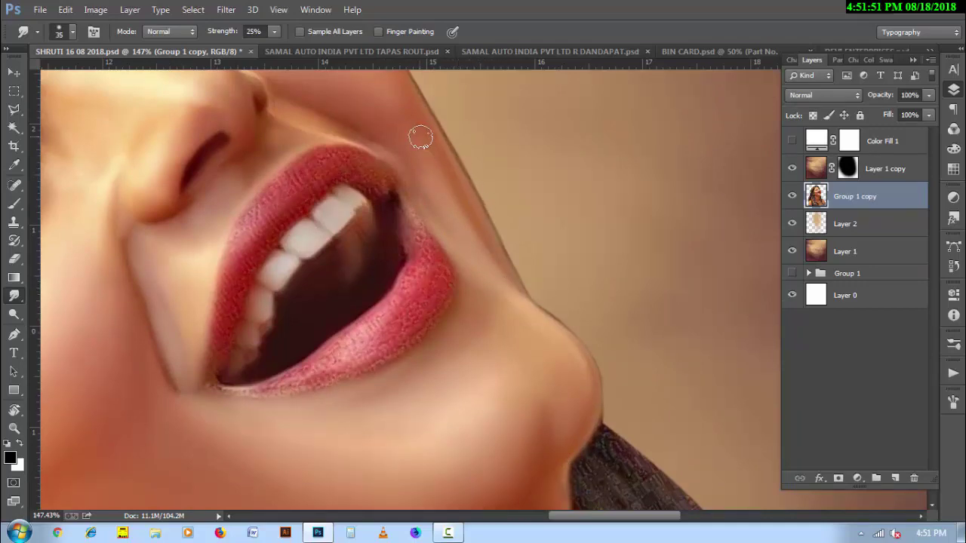
{"action": "mouse_move", "coordinate": [334, 114]}
{"action": "left_mouse_down"}
{"action": "mouse_move", "coordinate": [446, 286]}
{"action": "mouse_move", "coordinate": [431, 267]}
{"action": "mouse_move", "coordinate": [551, 285]}
{"action": "left_mouse_up"}
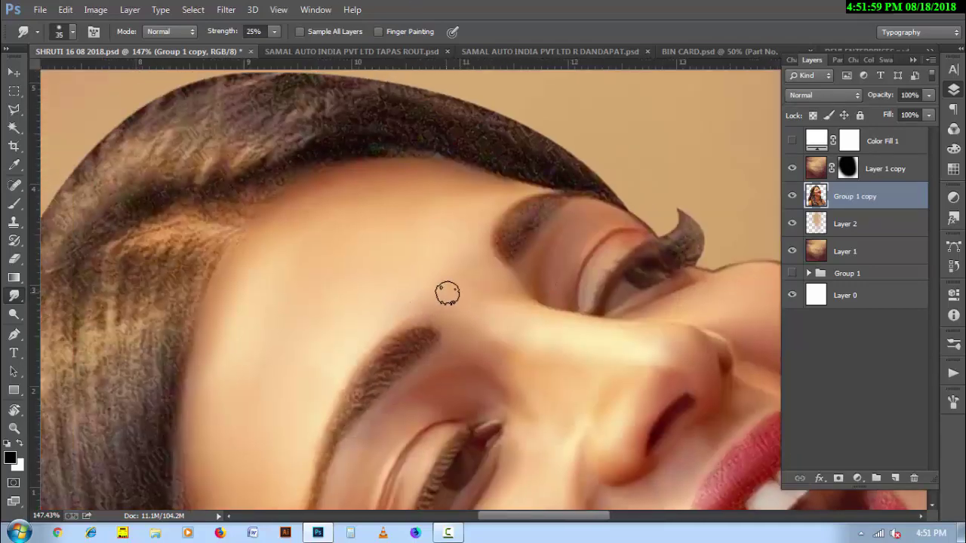
Step: Smudge the forehead and cheek skin smooth at 25% strength, working down under the eye
{"action": "key", "text": "bracketright"}
{"action": "key", "text": "bracketright"}
{"action": "key", "text": "bracketright"}
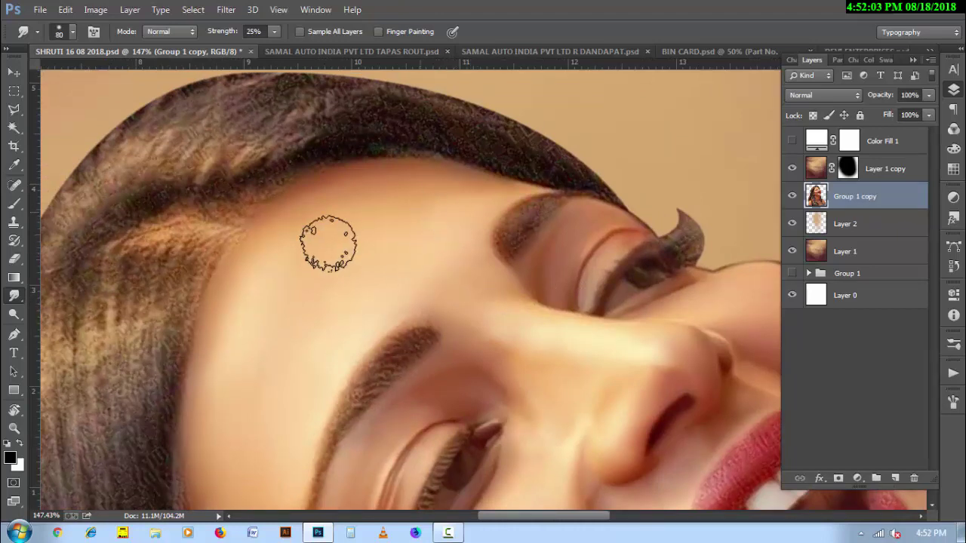
{"action": "key", "text": "bracketright"}
{"action": "scroll", "coordinate": [249, 309], "scroll_direction": "down", "scroll_amount": 1}
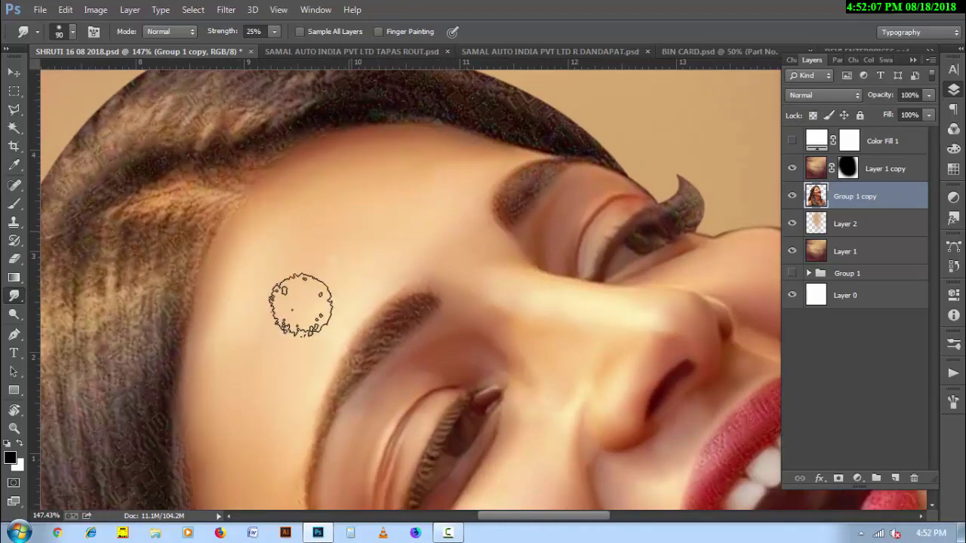
{"action": "key", "text": "bracketright"}
{"action": "scroll", "coordinate": [251, 405], "scroll_direction": "down", "scroll_amount": 3}
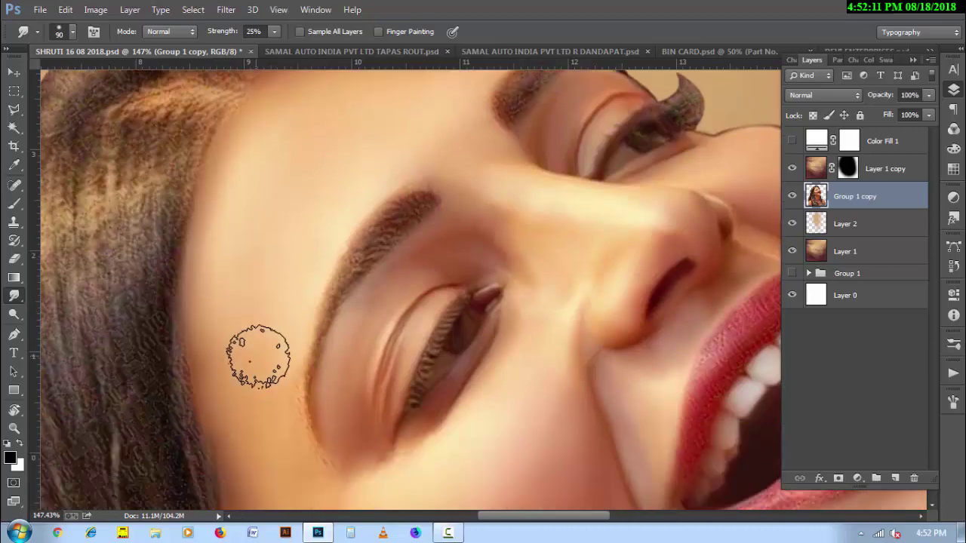
{"action": "key", "text": "bracketleft"}
{"action": "key", "text": "bracketleft"}
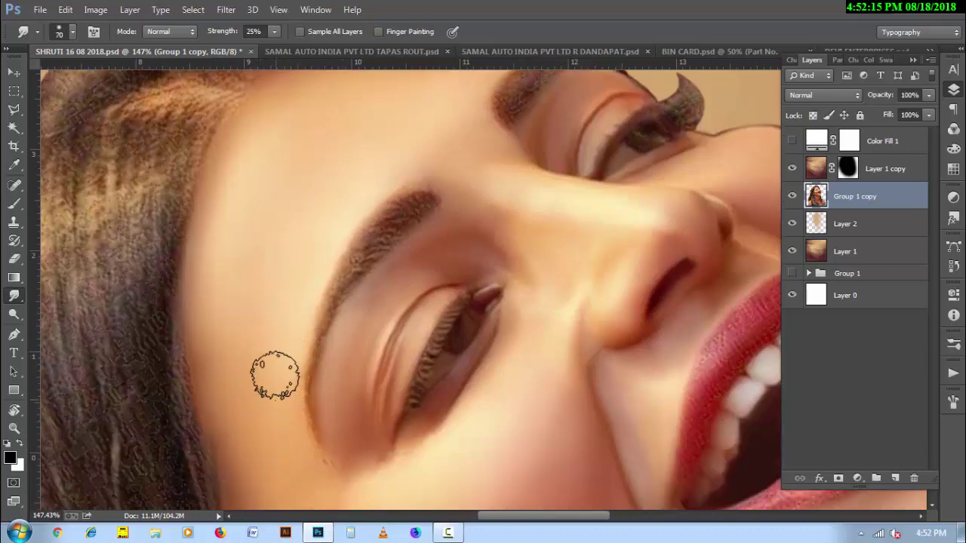
{"action": "scroll", "coordinate": [276, 359], "scroll_direction": "down", "scroll_amount": 3}
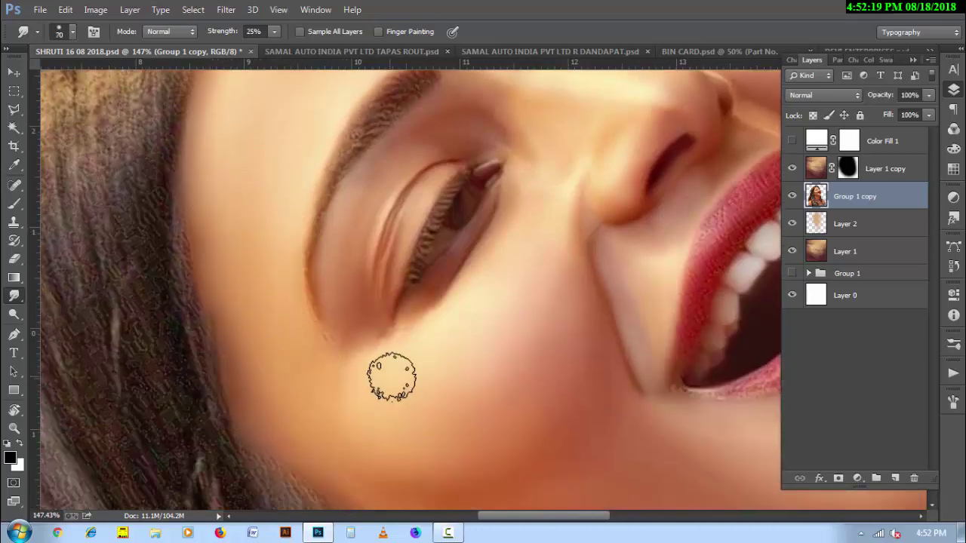
{"action": "key", "text": "bracketleft"}
{"action": "key", "text": "bracketleft"}
{"action": "key", "text": "bracketleft"}
{"action": "key", "text": "bracketleft"}
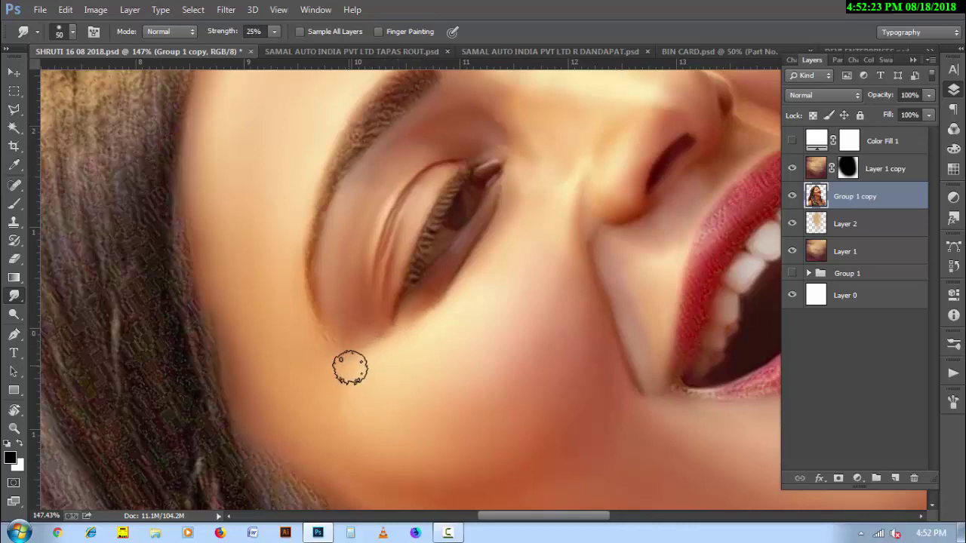
{"action": "key", "text": "bracketleft"}
{"action": "key", "text": "bracketleft"}
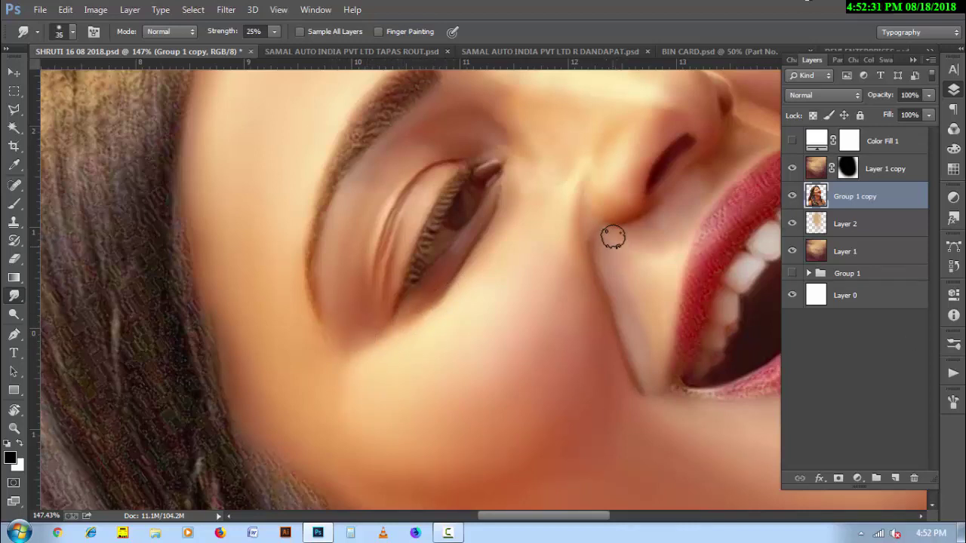
Step: Smudge the cheek crease, inner eye corner, nose bridge and nose tip into a soft finish
{"action": "key", "text": "bracketright"}
{"action": "key", "text": "bracketright"}
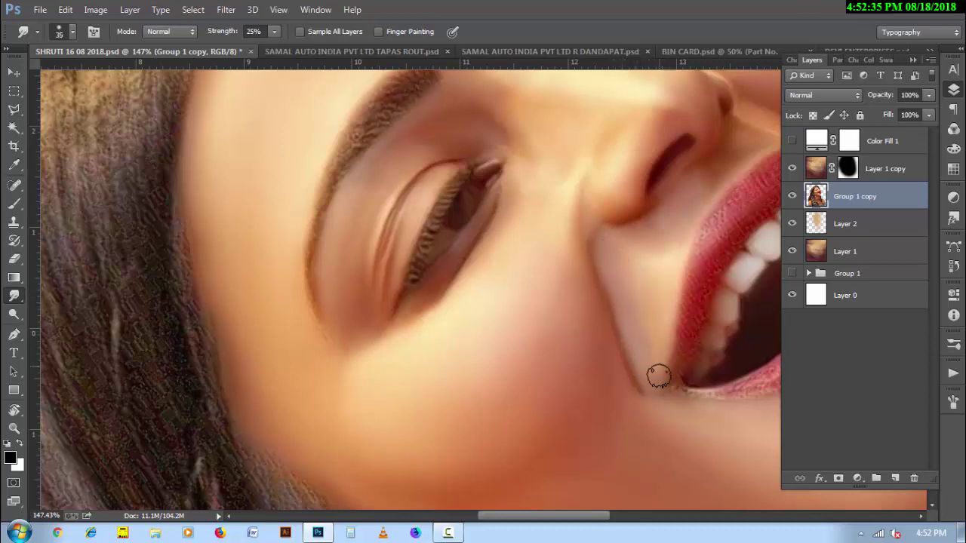
{"action": "key", "text": "bracketleft"}
{"action": "key", "text": "bracketleft"}
{"action": "key", "text": "bracketleft"}
{"action": "key", "text": "bracketleft"}
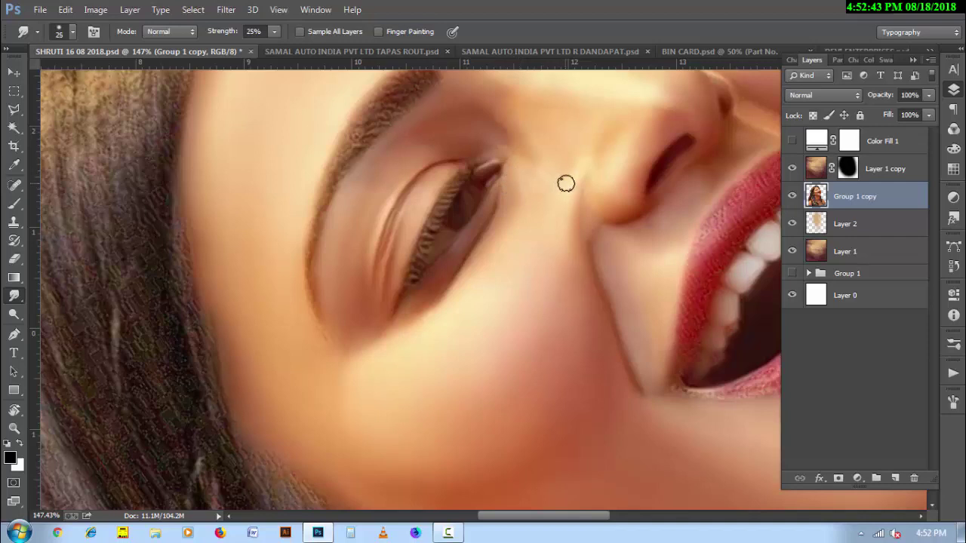
{"action": "key", "text": "bracketright"}
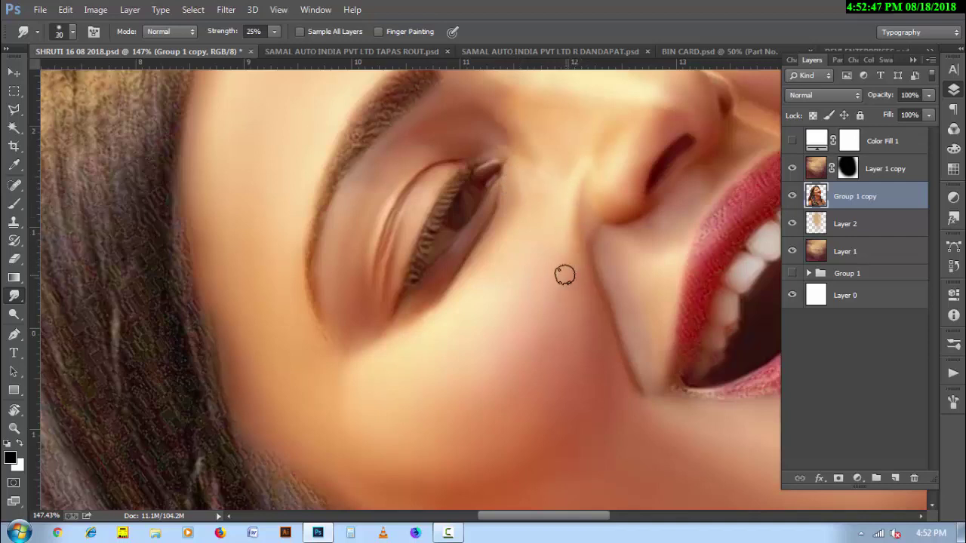
{"action": "key", "text": "bracketleft"}
{"action": "scroll", "coordinate": [532, 189], "scroll_direction": "up", "scroll_amount": 3}
{"action": "key", "text": "bracketright"}
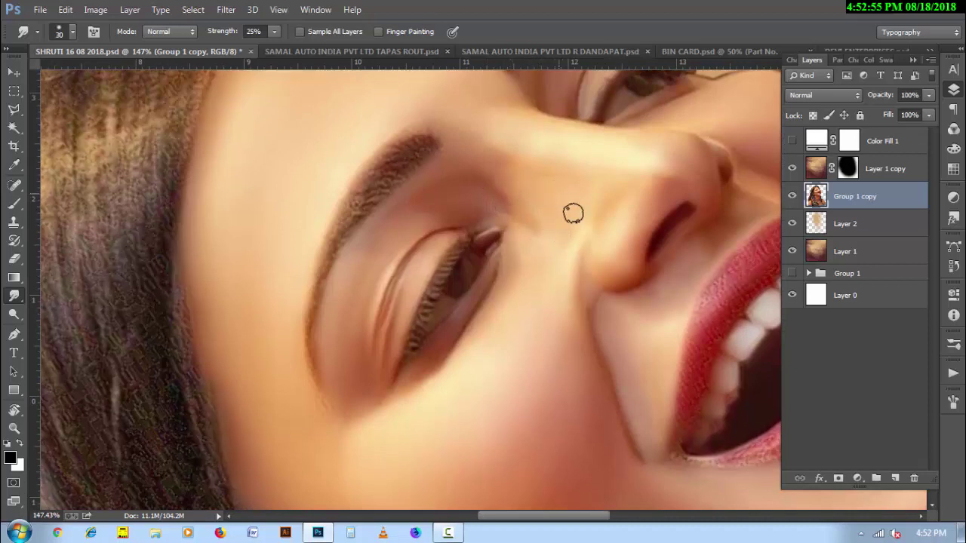
{"action": "key", "text": "bracketleft"}
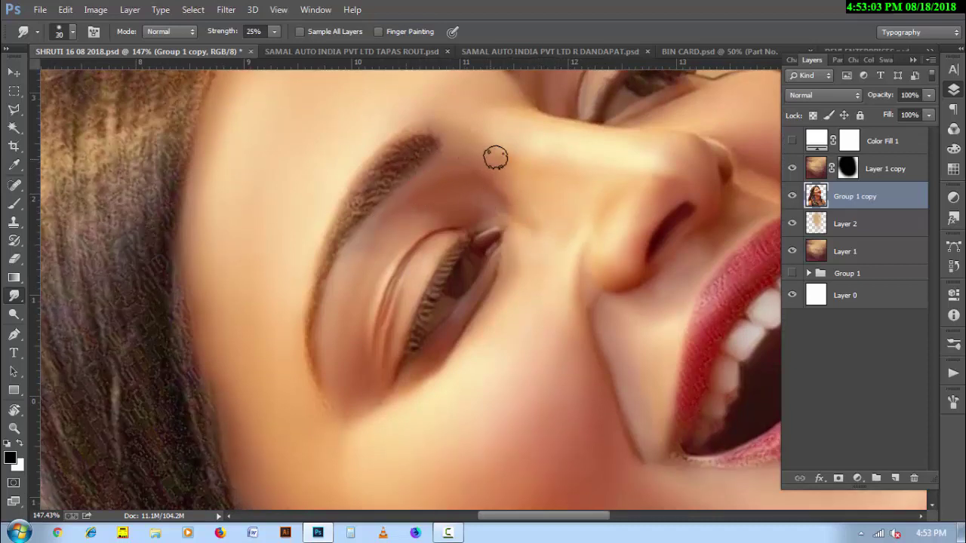
{"action": "key", "text": "bracketright"}
{"action": "key", "text": "bracketright"}
{"action": "key", "text": "bracketright"}
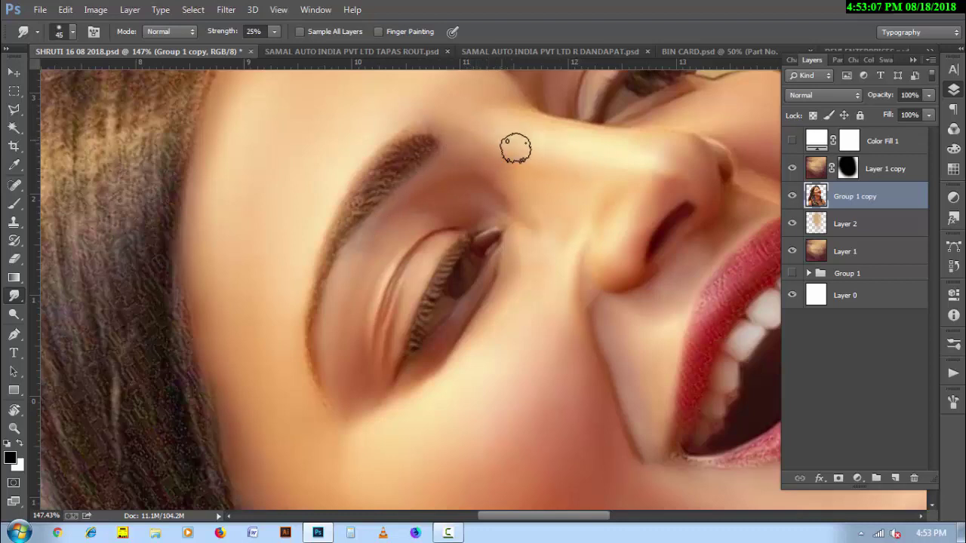
{"action": "key", "text": "bracketleft"}
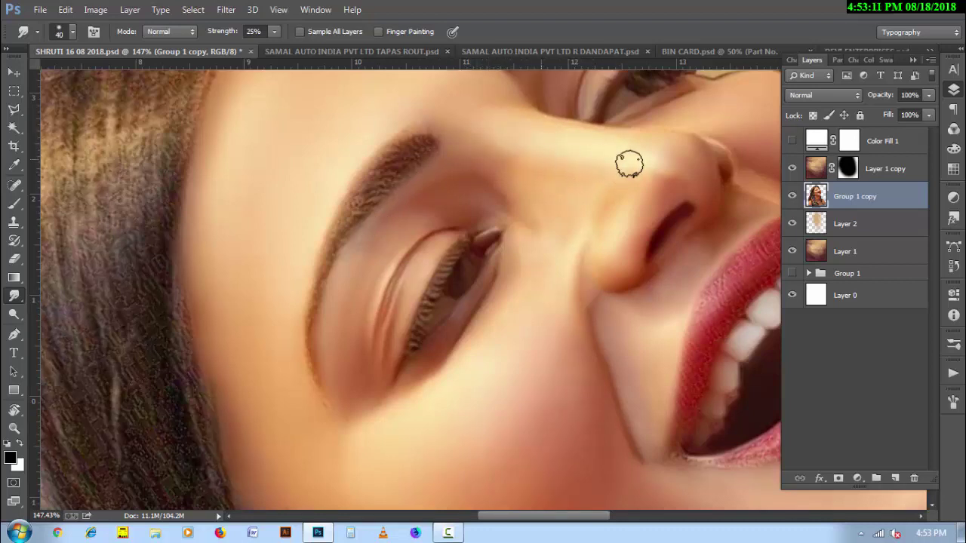
{"action": "key", "text": "bracketright"}
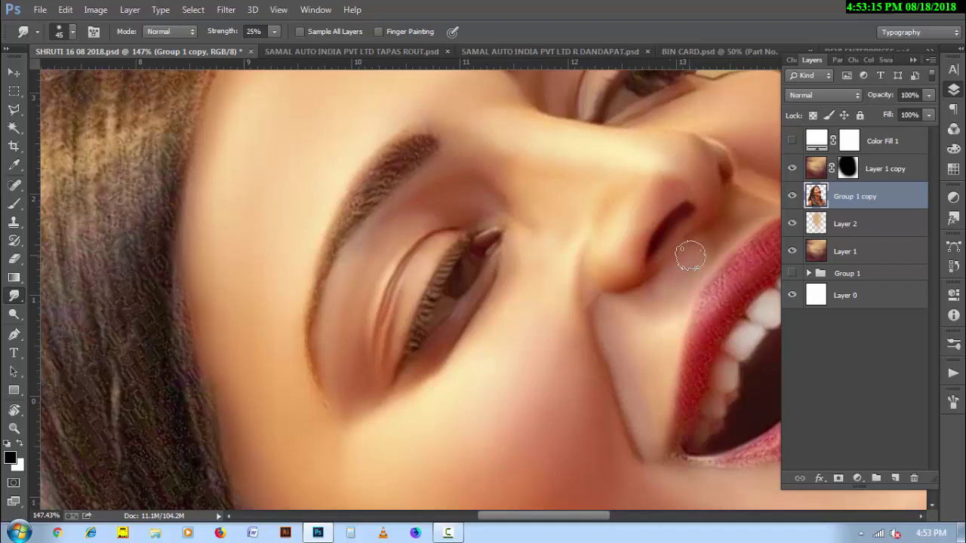
Step: Pan to the mouth and set the Smudge strength to 40%
{"action": "mouse_move", "coordinate": [629, 304]}
{"action": "left_mouse_down"}
{"action": "mouse_move", "coordinate": [453, 340]}
{"action": "mouse_move", "coordinate": [410, 383]}
{"action": "left_mouse_up"}
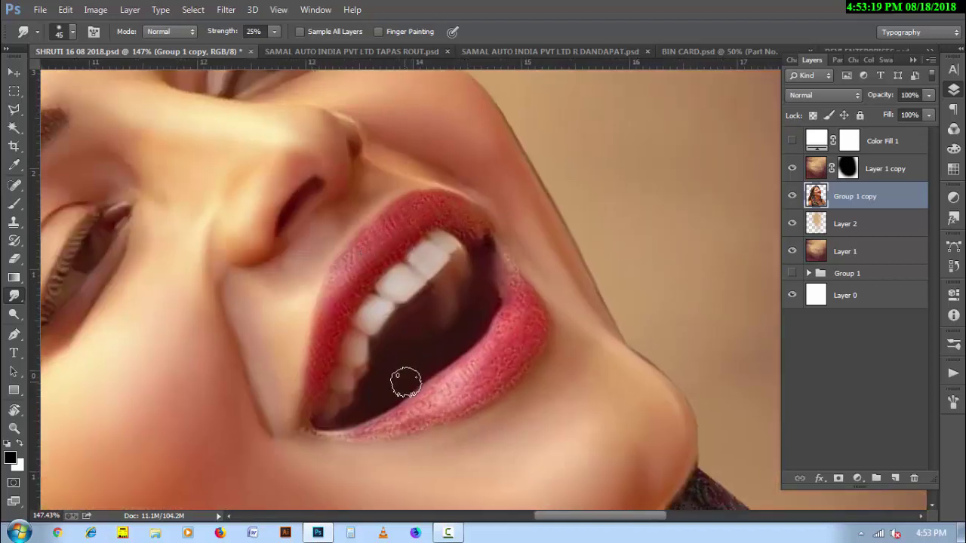
{"action": "key", "text": "4"}
{"action": "key", "text": "bracketleft"}
{"action": "key", "text": "bracketleft"}
{"action": "key", "text": "bracketleft"}
Step: Smudge the upper lip's speckled texture and edge smooth with a resized brush
{"action": "key", "text": "bracketright"}
{"action": "key", "text": "bracketright"}
{"action": "key", "text": "bracketright"}
{"action": "key", "text": "bracketleft"}
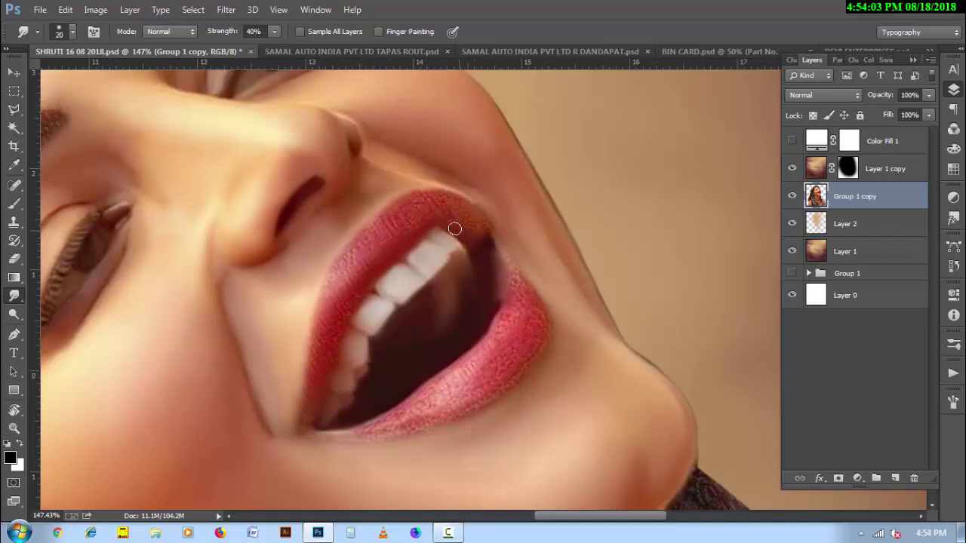
{"action": "key", "text": "bracketright"}
{"action": "key", "text": "bracketright"}
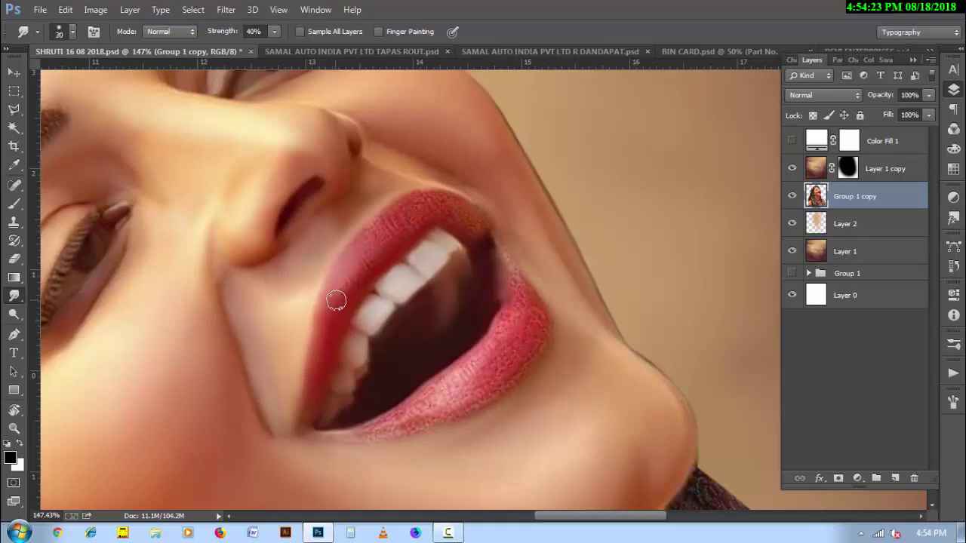
{"action": "key", "text": "bracketright"}
{"action": "key", "text": "bracketleft"}
{"action": "key", "text": "bracketright"}
{"action": "mouse_move", "coordinate": [415, 200]}
{"action": "left_mouse_down"}
{"action": "mouse_move", "coordinate": [366, 228]}
{"action": "mouse_move", "coordinate": [438, 213]}
{"action": "mouse_move", "coordinate": [372, 240]}
{"action": "mouse_move", "coordinate": [443, 209]}
{"action": "mouse_move", "coordinate": [380, 233]}
{"action": "left_mouse_up"}
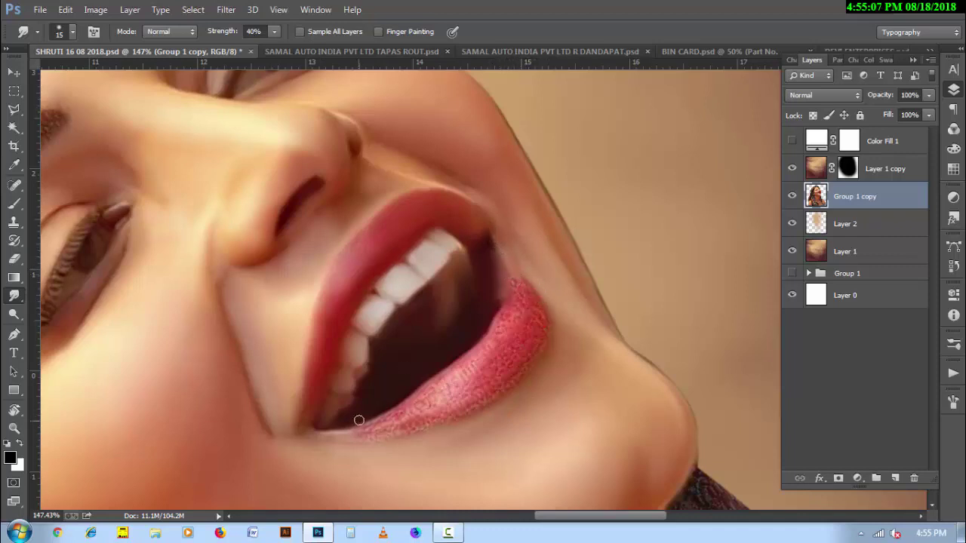
Step: Smudge away the speckles across the lower lip, including its right side
{"action": "key", "text": "bracketright"}
{"action": "key", "text": "bracketright"}
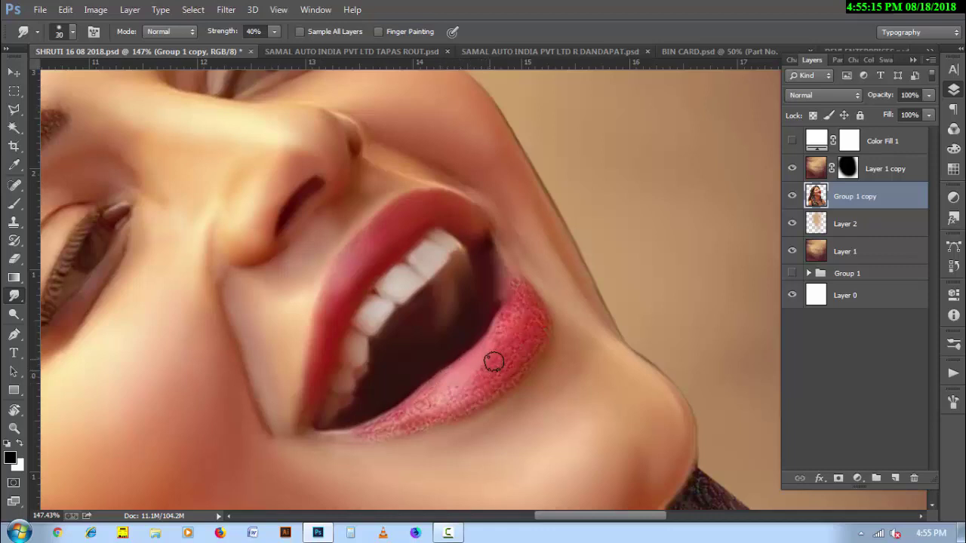
{"action": "left_click_drag", "start_coordinate": [509, 366], "coordinate": [402, 428]}
{"action": "mouse_move", "coordinate": [498, 400]}
{"action": "left_mouse_down"}
{"action": "mouse_move", "coordinate": [470, 388]}
{"action": "mouse_move", "coordinate": [496, 371]}
{"action": "mouse_move", "coordinate": [475, 371]}
{"action": "left_mouse_up"}
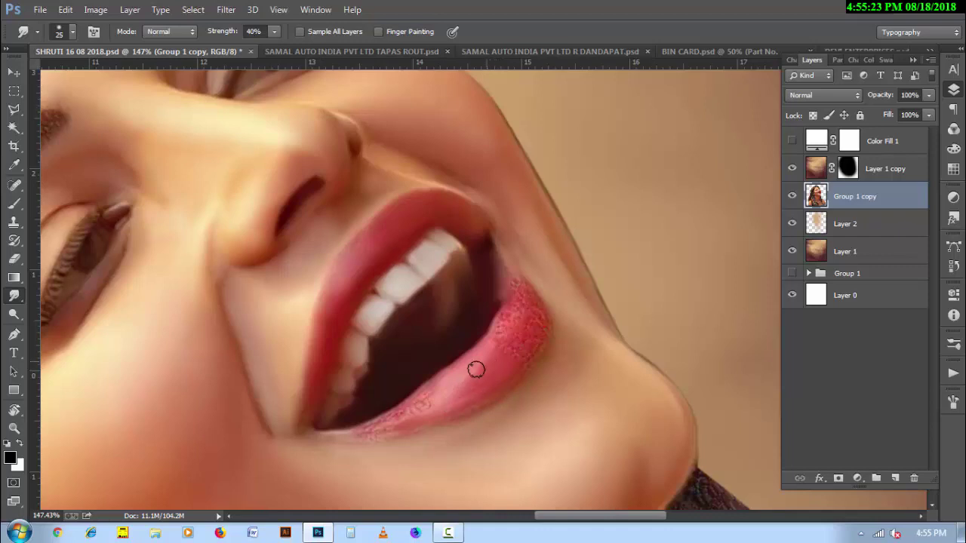
{"action": "key", "text": "bracketleft"}
{"action": "mouse_move", "coordinate": [504, 346]}
{"action": "left_mouse_down"}
{"action": "mouse_move", "coordinate": [533, 347]}
{"action": "mouse_move", "coordinate": [520, 298]}
{"action": "mouse_move", "coordinate": [506, 323]}
{"action": "mouse_move", "coordinate": [523, 284]}
{"action": "left_mouse_up"}
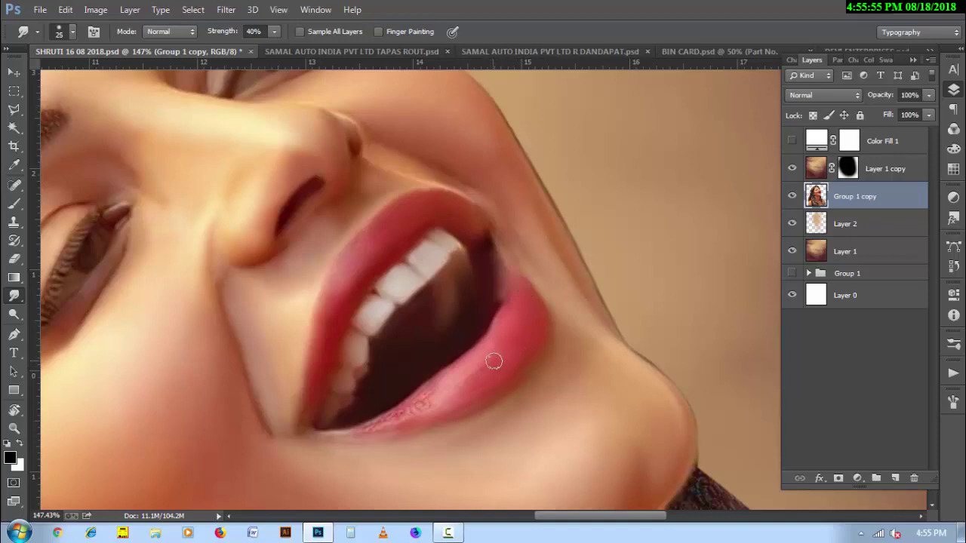
{"action": "key", "text": "bracketleft"}
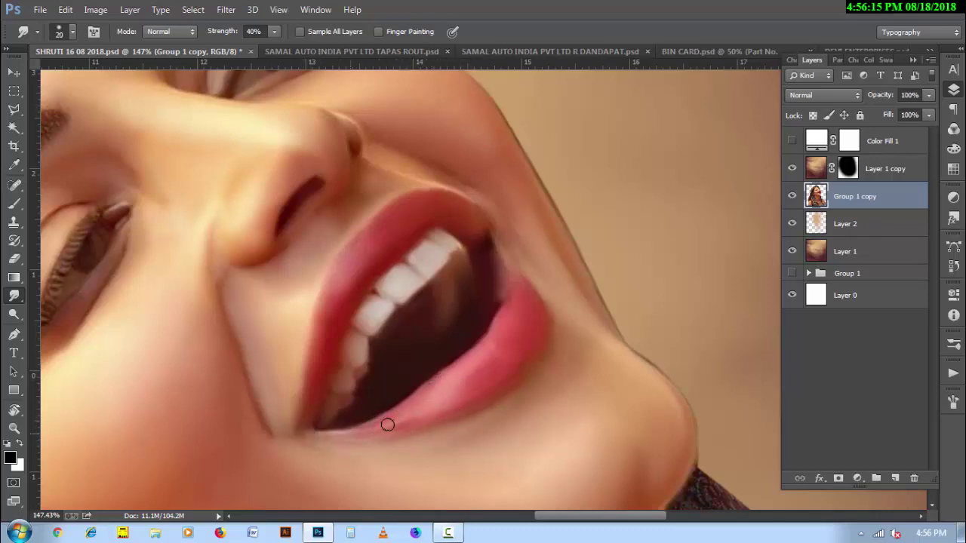
Step: At 20% Smudge strength, blend the mouth corner and soften the upper lip's edge
{"action": "key", "text": "2"}
{"action": "key", "text": "bracketright"}
{"action": "key", "text": "bracketright"}
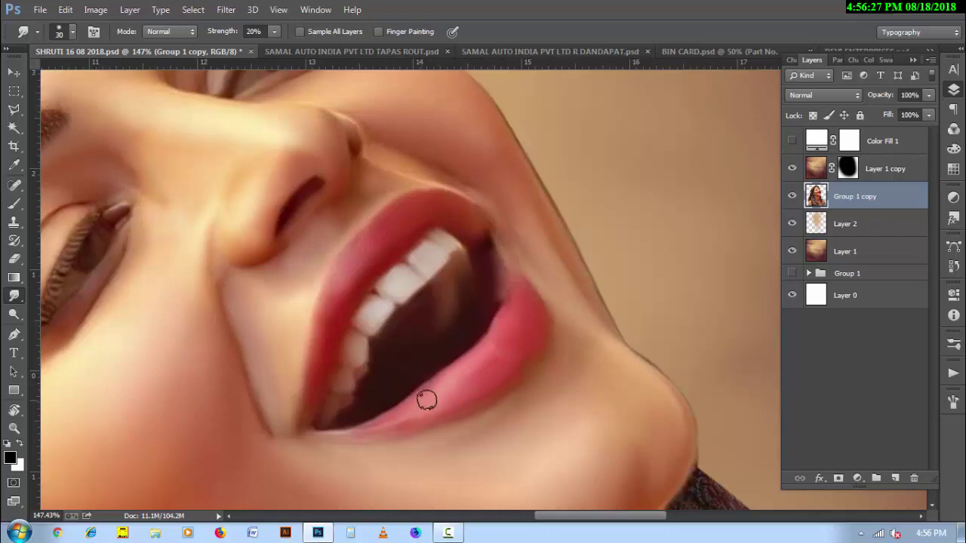
{"action": "key", "text": "bracketleft"}
{"action": "key", "text": "bracketleft"}
{"action": "key", "text": "bracketright"}
{"action": "key", "text": "bracketright"}
{"action": "key", "text": "bracketleft"}
{"action": "key", "text": "bracketleft"}
{"action": "left_click_drag", "start_coordinate": [519, 296], "coordinate": [551, 315]}
{"action": "key", "text": "bracketright"}
{"action": "key", "text": "bracketright"}
{"action": "key", "text": "bracketleft"}
{"action": "mouse_move", "coordinate": [481, 232]}
{"action": "left_mouse_down"}
{"action": "mouse_move", "coordinate": [376, 255]}
{"action": "mouse_move", "coordinate": [360, 239]}
{"action": "mouse_move", "coordinate": [340, 257]}
{"action": "mouse_move", "coordinate": [338, 277]}
{"action": "left_mouse_up"}
{"action": "key", "text": "bracketright"}
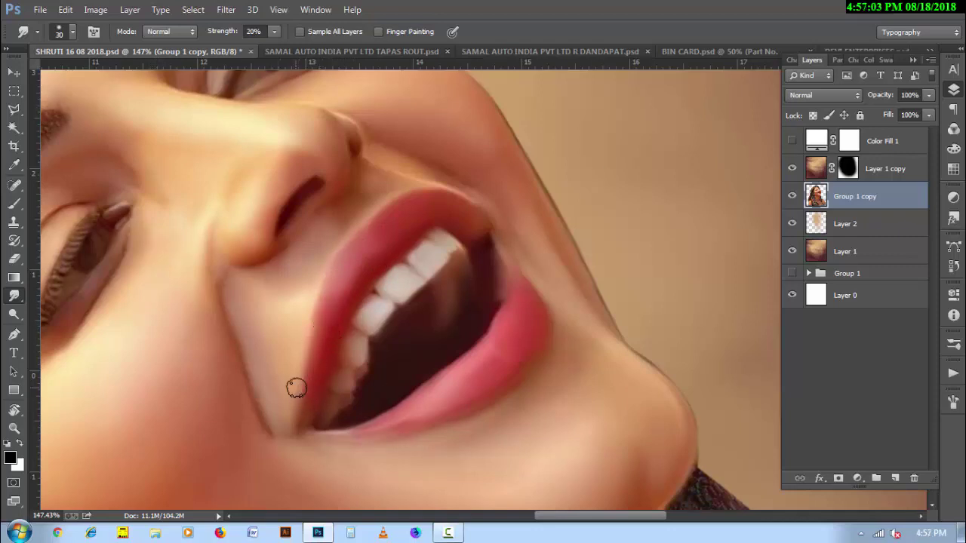
Step: Reset the canvas rotation to upright and adjust the view
{"action": "key", "text": "r"}
{"action": "key", "text": "Escape"}
{"action": "scroll", "coordinate": [533, 384], "scroll_direction": "down", "scroll_amount": 3}
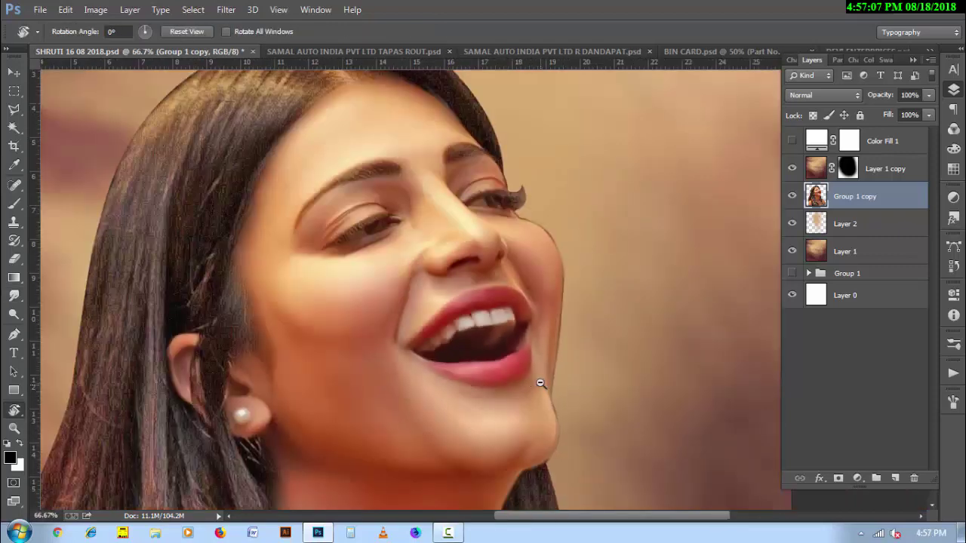
{"action": "scroll", "coordinate": [538, 383], "scroll_direction": "down", "scroll_amount": 2}
{"action": "scroll", "coordinate": [573, 395], "scroll_direction": "down", "scroll_amount": 1}
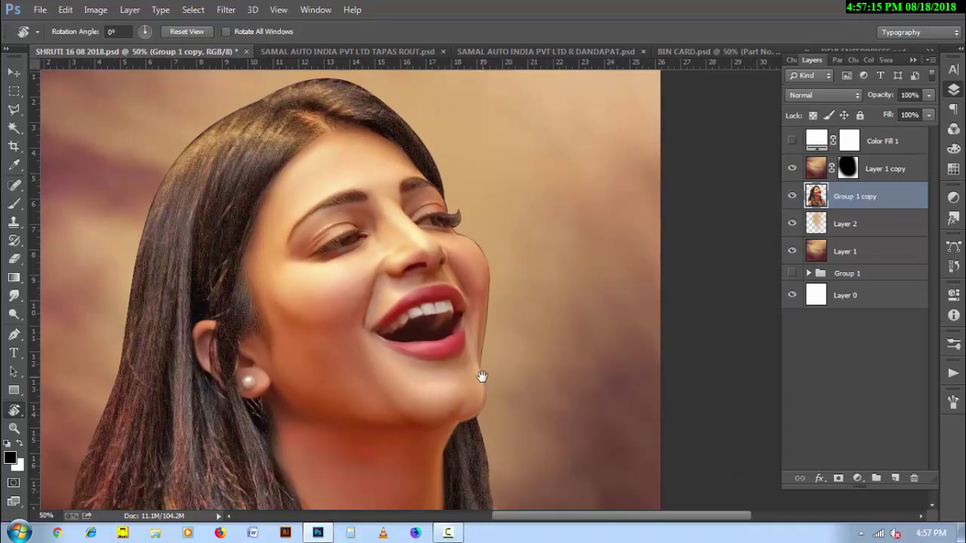
Step: Save the retouched portrait and bring up the Eraser's brush size and hardness settings
{"action": "key", "text": "ctrl+s"}
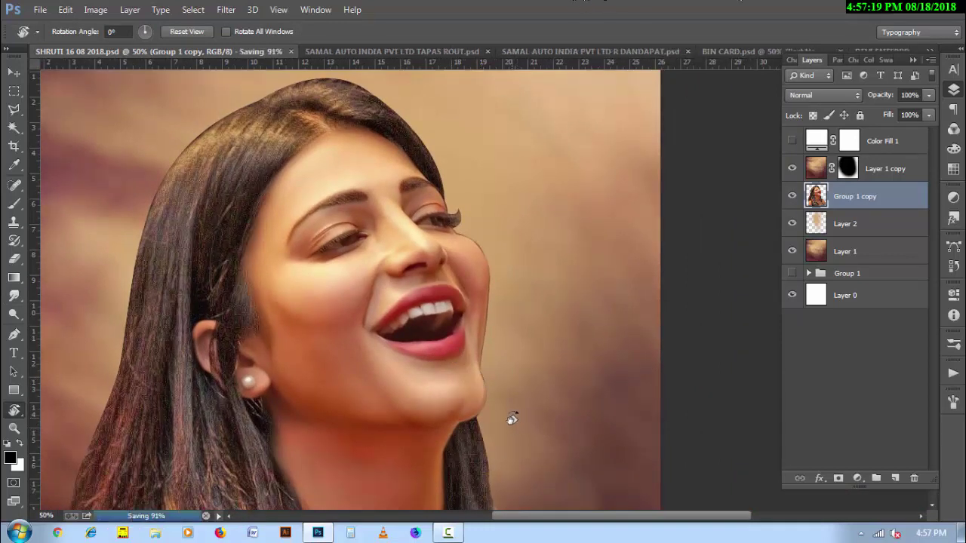
{"action": "key", "text": "e"}
{"action": "right_click", "coordinate": [490, 242]}
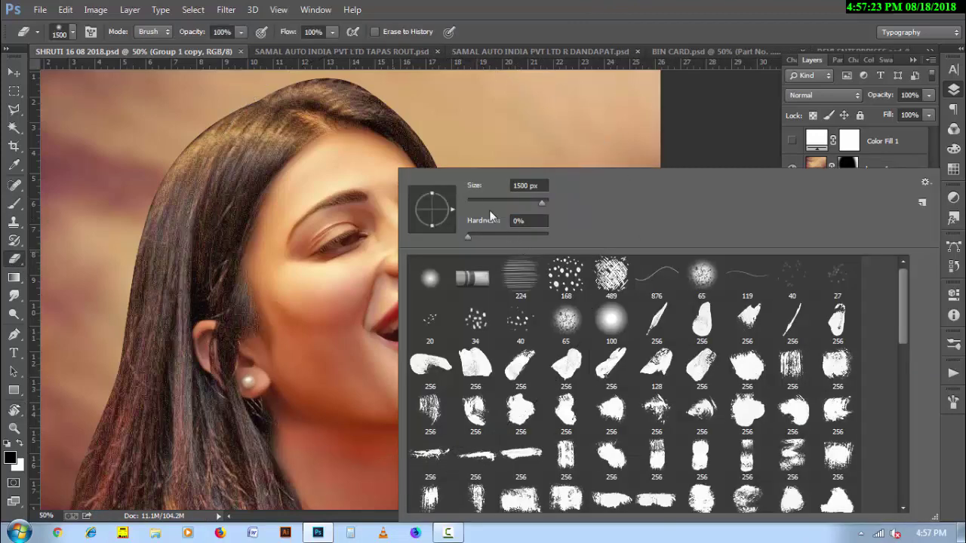
Step: Erase the dark shoulder outline with a 12 px eraser reduced to 6–7 px
{"action": "type", "text": "12"}
{"action": "key", "text": "Return"}
{"action": "scroll", "coordinate": [464, 249], "scroll_direction": "up", "scroll_amount": 5}
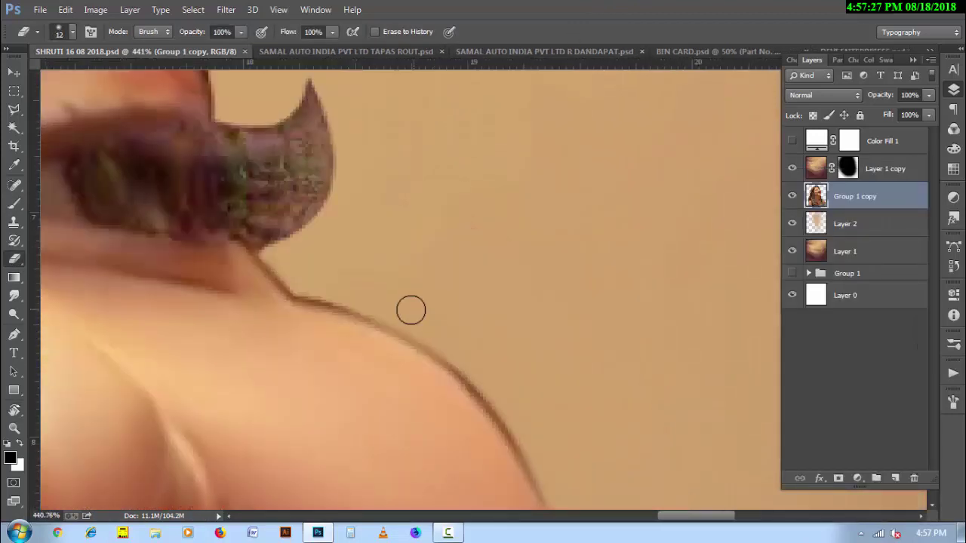
{"action": "key", "text": "bracketleft"}
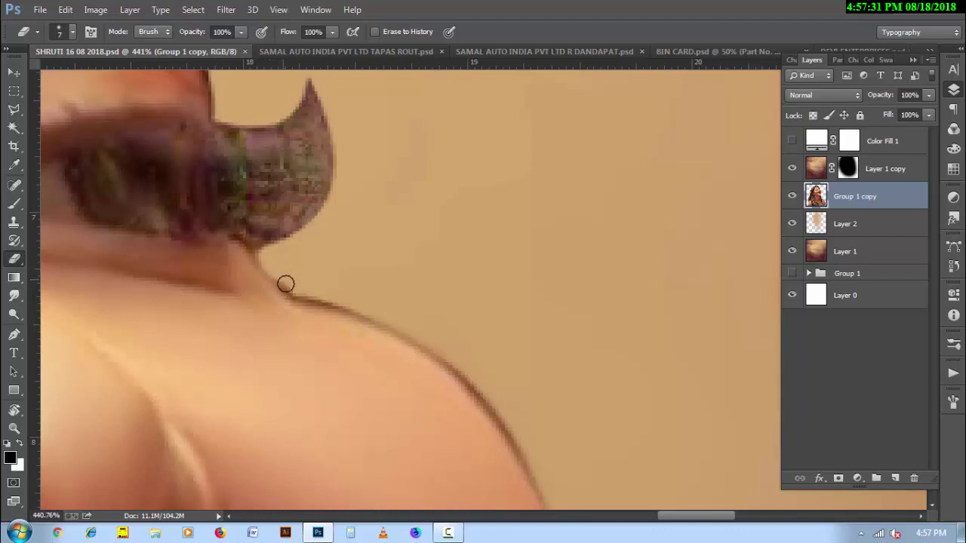
{"action": "mouse_move", "coordinate": [285, 283]}
{"action": "left_mouse_down"}
{"action": "mouse_move", "coordinate": [446, 356]}
{"action": "mouse_move", "coordinate": [492, 398]}
{"action": "left_mouse_up"}
{"action": "key", "text": "bracketleft"}
{"action": "left_click_drag", "start_coordinate": [383, 447], "coordinate": [231, 350]}
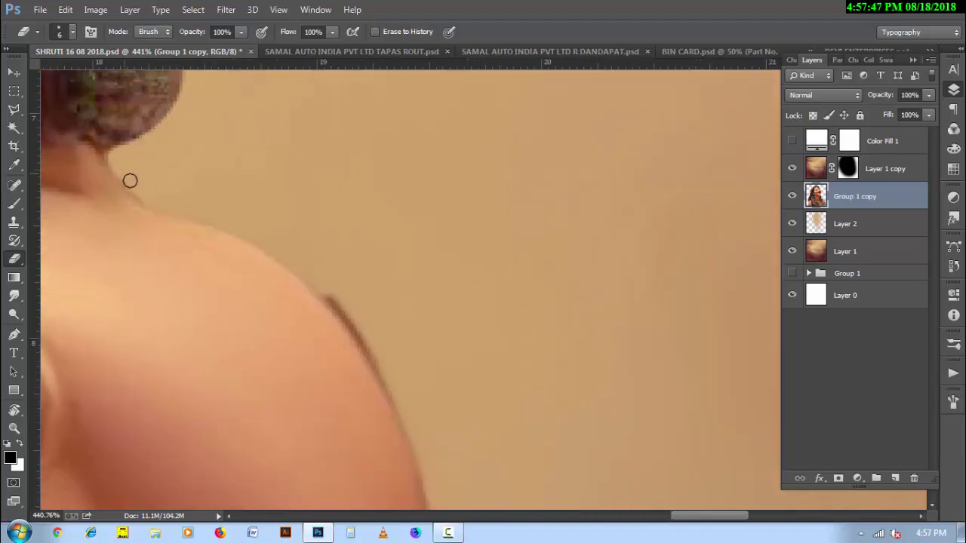
{"action": "left_click_drag", "start_coordinate": [330, 298], "coordinate": [393, 391]}
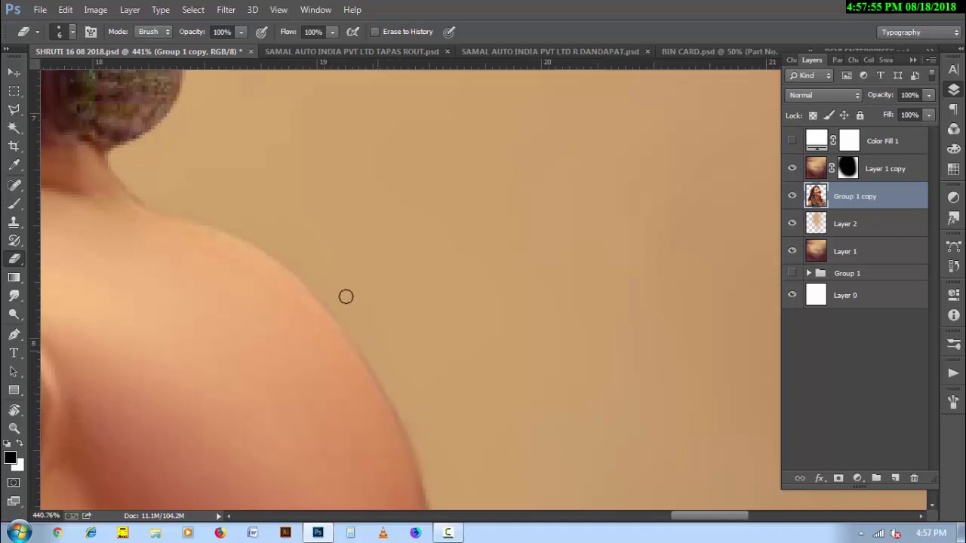
{"action": "left_click_drag", "start_coordinate": [356, 413], "coordinate": [271, 253]}
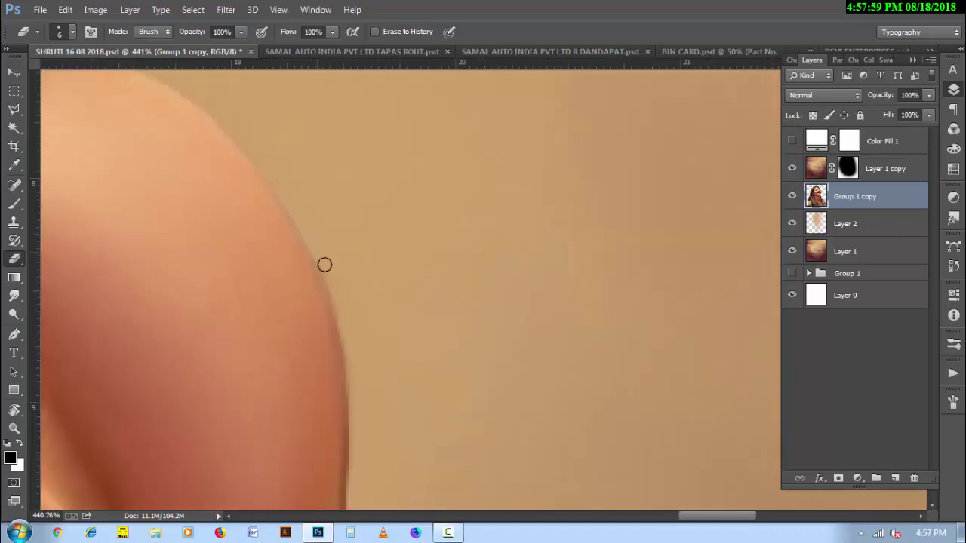
{"action": "left_click_drag", "start_coordinate": [375, 446], "coordinate": [339, 280]}
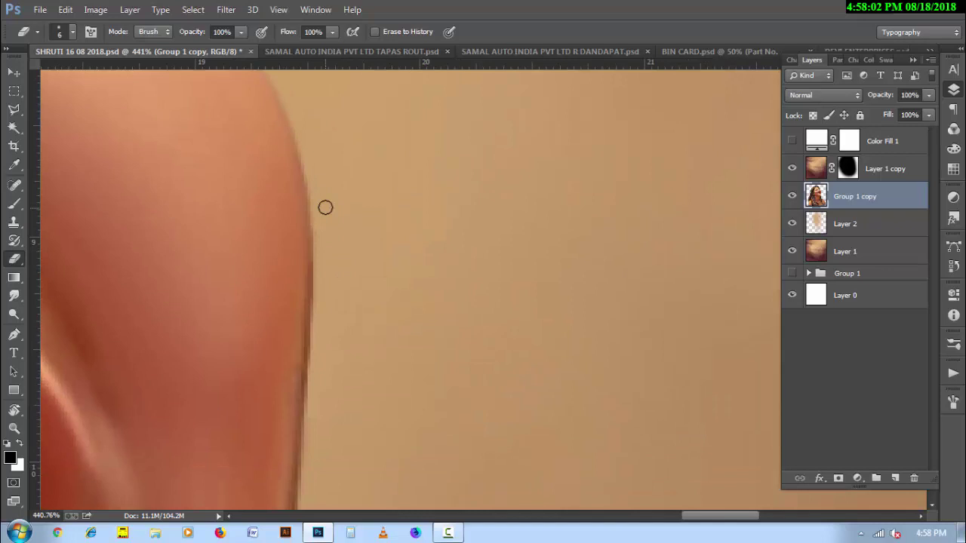
{"action": "left_click", "coordinate": [317, 430], "text": "alt"}
Step: Zoom in on the neck and erase its dark hard edge
{"action": "left_click", "coordinate": [333, 414], "text": "alt"}
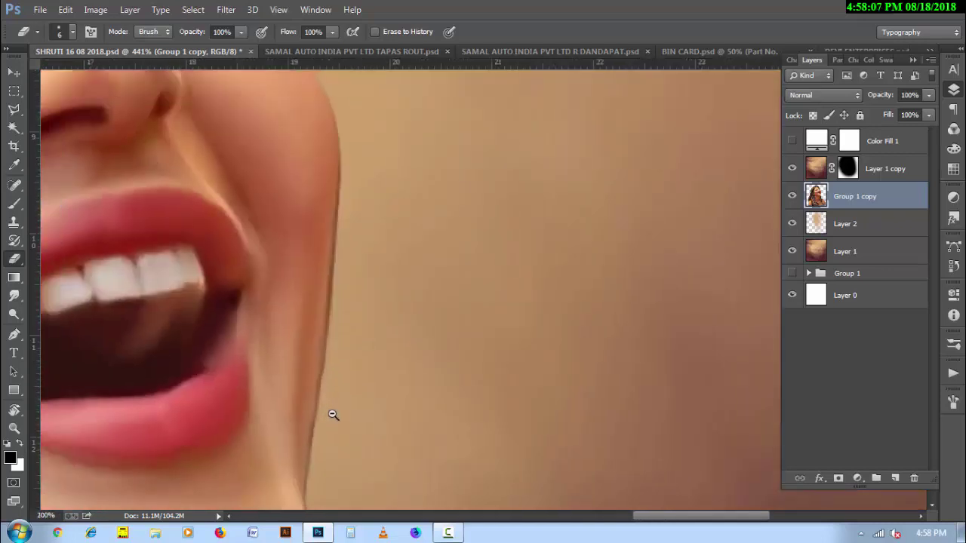
{"action": "scroll", "coordinate": [328, 462], "scroll_direction": "up", "scroll_amount": 3}
{"action": "scroll", "coordinate": [339, 310], "scroll_direction": "up", "scroll_amount": 2}
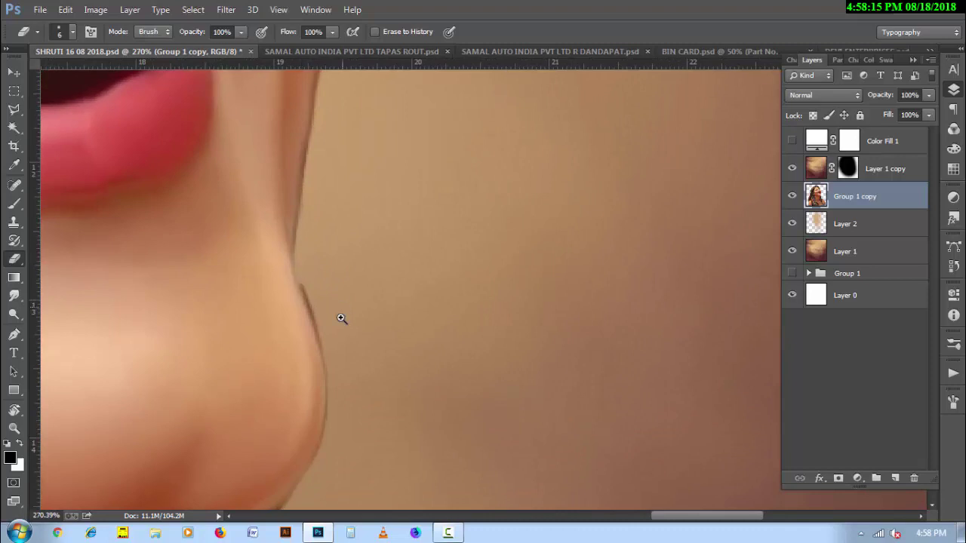
{"action": "scroll", "coordinate": [341, 319], "scroll_direction": "up", "scroll_amount": 1}
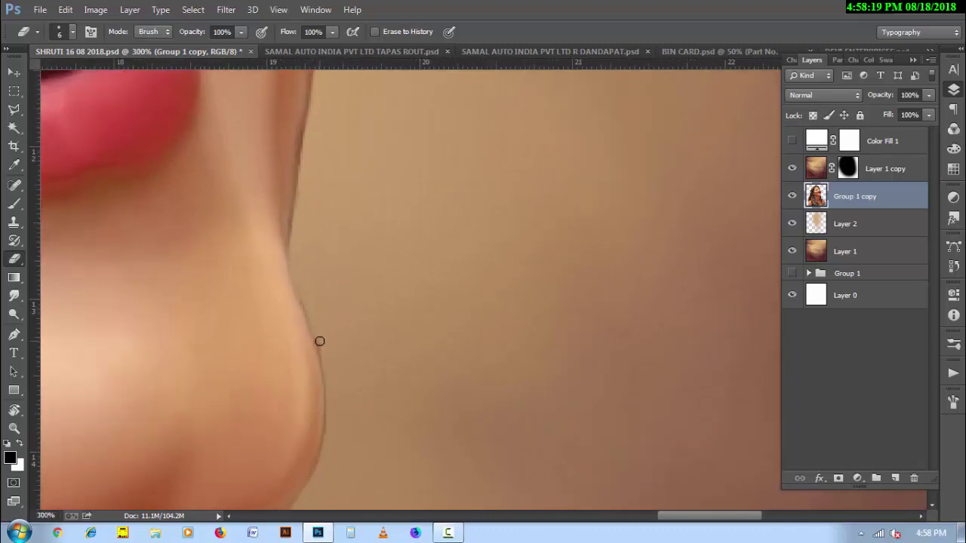
{"action": "scroll", "coordinate": [319, 341], "scroll_direction": "up", "scroll_amount": 1}
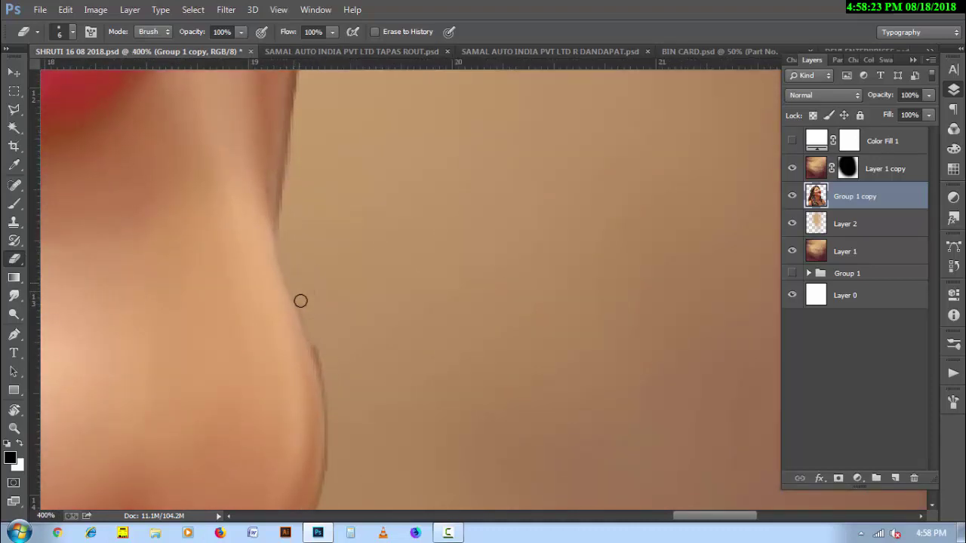
{"action": "scroll", "coordinate": [326, 320], "scroll_direction": "down", "scroll_amount": 2}
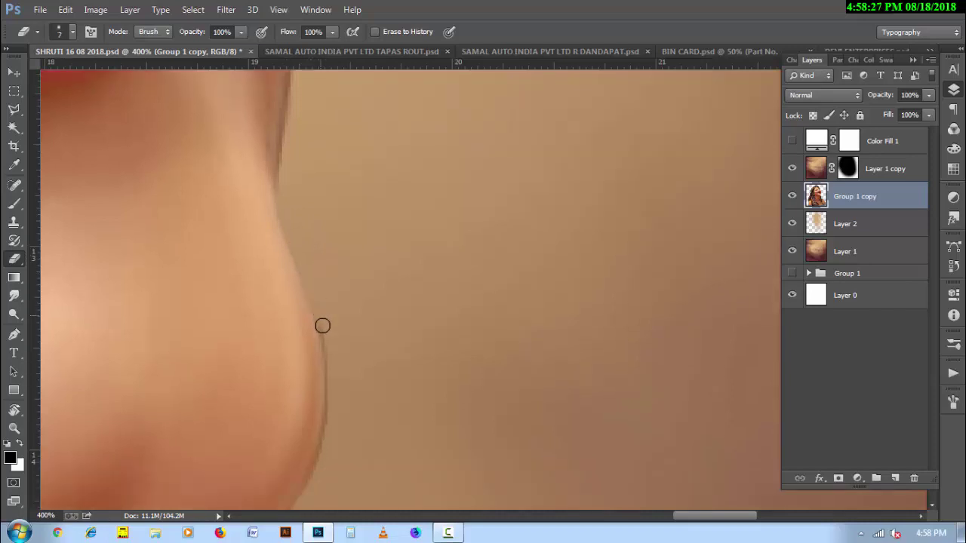
{"action": "left_click_drag", "start_coordinate": [330, 370], "coordinate": [323, 459]}
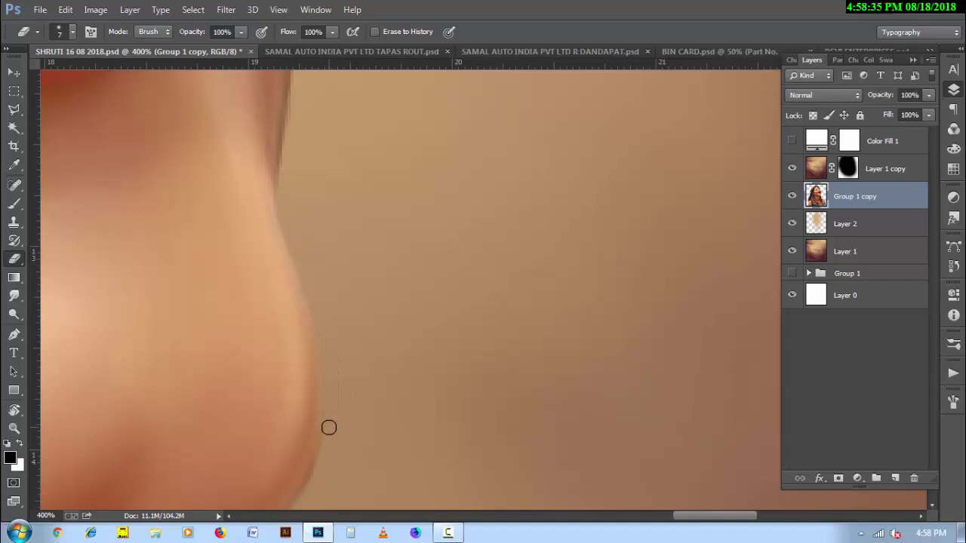
{"action": "left_click_drag", "start_coordinate": [344, 446], "coordinate": [302, 356]}
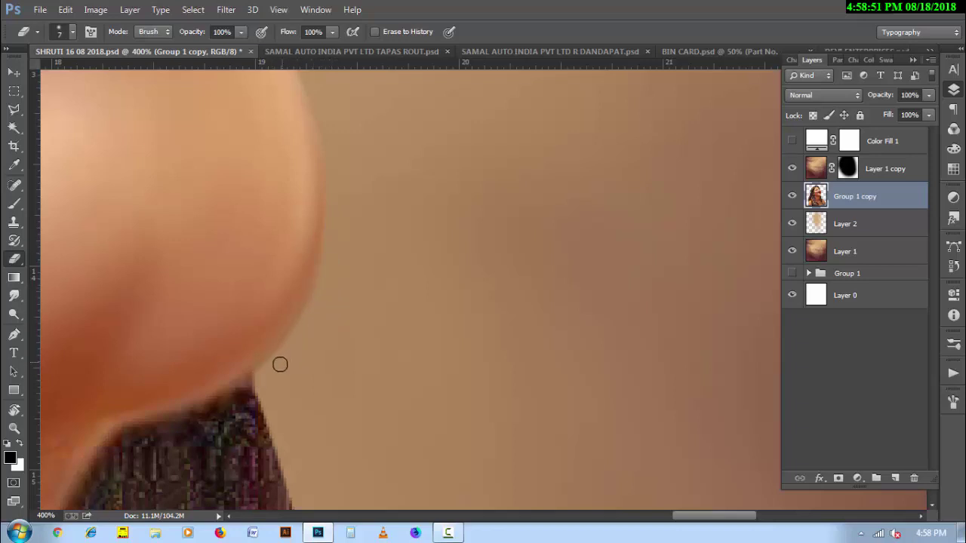
Step: Navigate up to the jaw and erase the notch in its skin edge
{"action": "scroll", "coordinate": [306, 265], "scroll_direction": "up", "scroll_amount": 5}
{"action": "scroll", "coordinate": [332, 211], "scroll_direction": "left", "scroll_amount": 2}
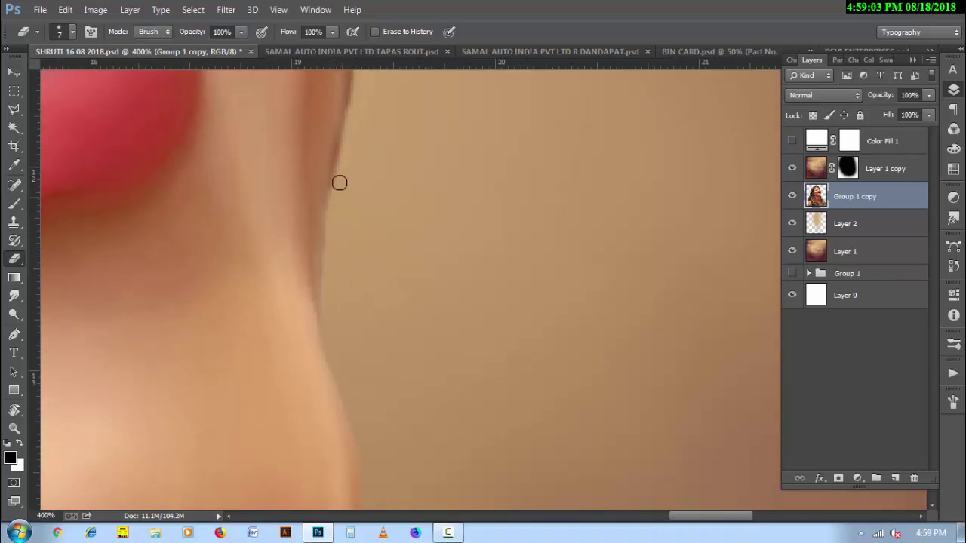
{"action": "scroll", "coordinate": [340, 227], "scroll_direction": "up", "scroll_amount": 3}
{"action": "scroll", "coordinate": [319, 319], "scroll_direction": "right", "scroll_amount": 1}
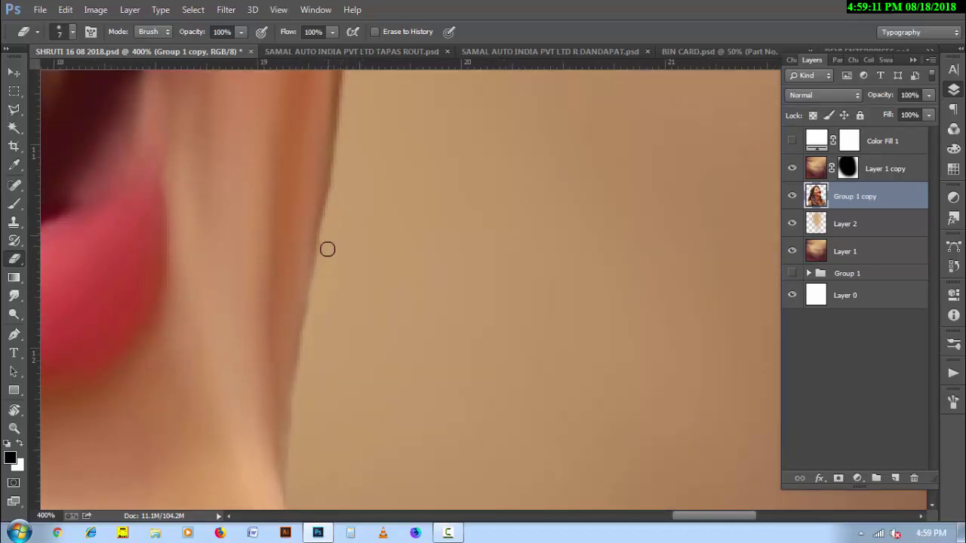
{"action": "scroll", "coordinate": [339, 272], "scroll_direction": "up", "scroll_amount": 2}
{"action": "scroll", "coordinate": [350, 209], "scroll_direction": "right", "scroll_amount": 1}
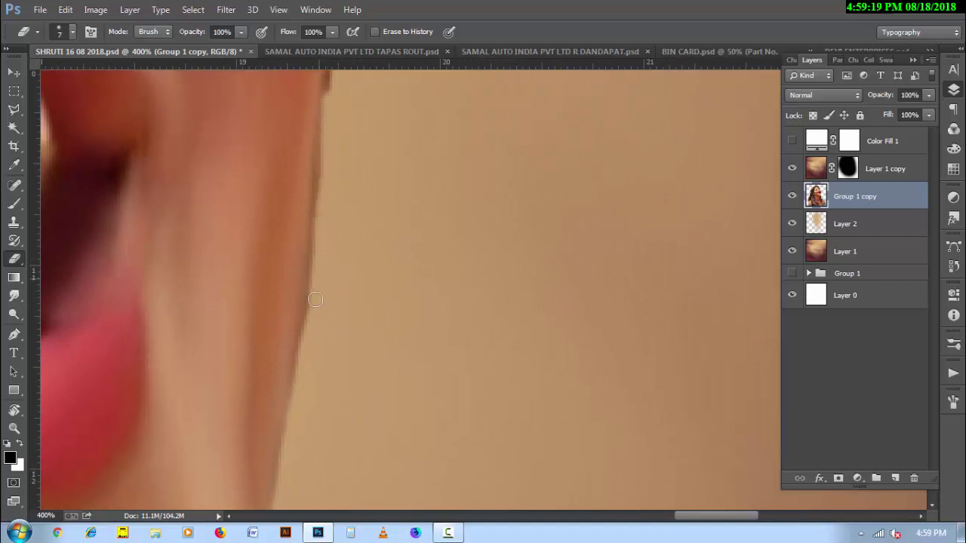
{"action": "scroll", "coordinate": [315, 299], "scroll_direction": "up", "scroll_amount": 2}
{"action": "scroll", "coordinate": [347, 367], "scroll_direction": "right", "scroll_amount": 1}
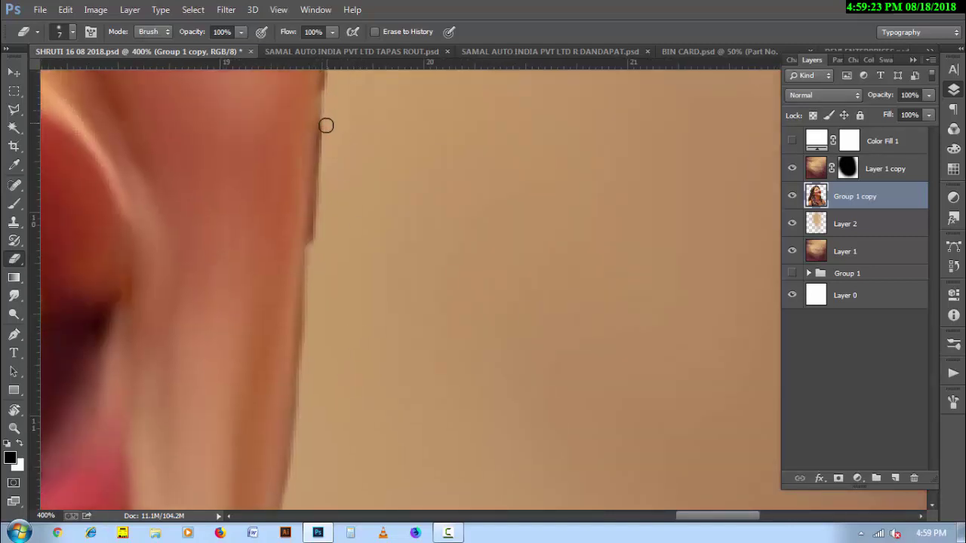
{"action": "left_click_drag", "start_coordinate": [326, 136], "coordinate": [317, 267]}
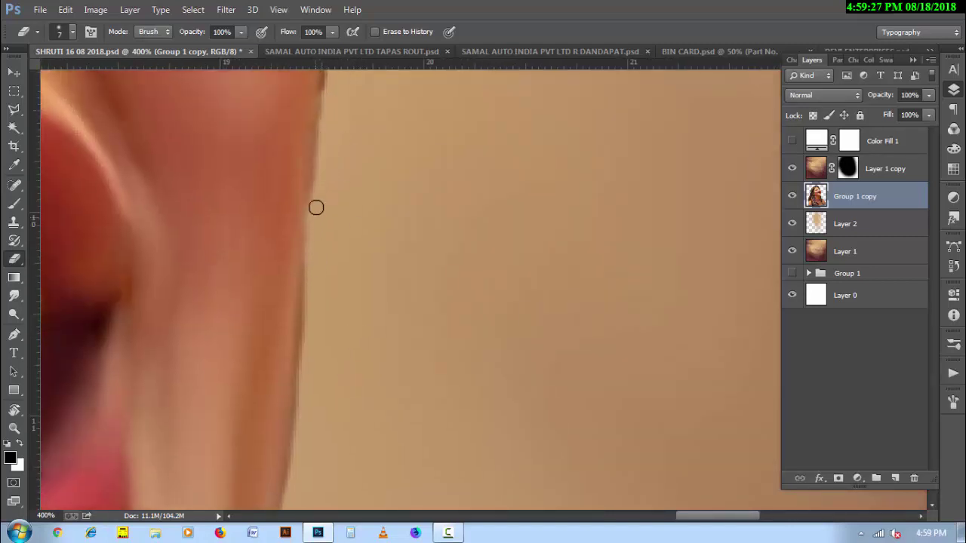
Step: Continue along the jaw edge below the lips, clearing the remaining dark outline
{"action": "scroll", "coordinate": [321, 242], "scroll_direction": "up", "scroll_amount": 2}
{"action": "scroll", "coordinate": [329, 322], "scroll_direction": "right", "scroll_amount": 1}
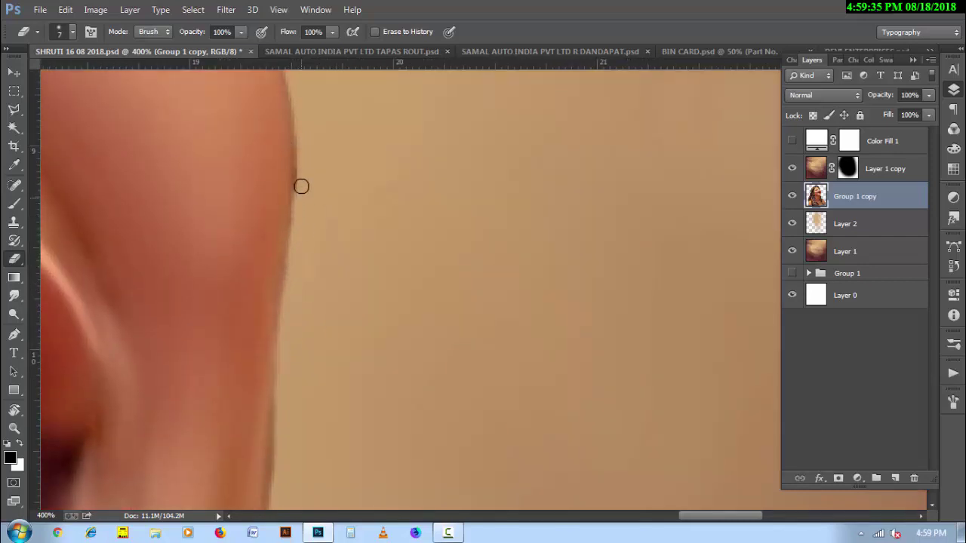
{"action": "scroll", "coordinate": [326, 275], "scroll_direction": "down", "scroll_amount": 2}
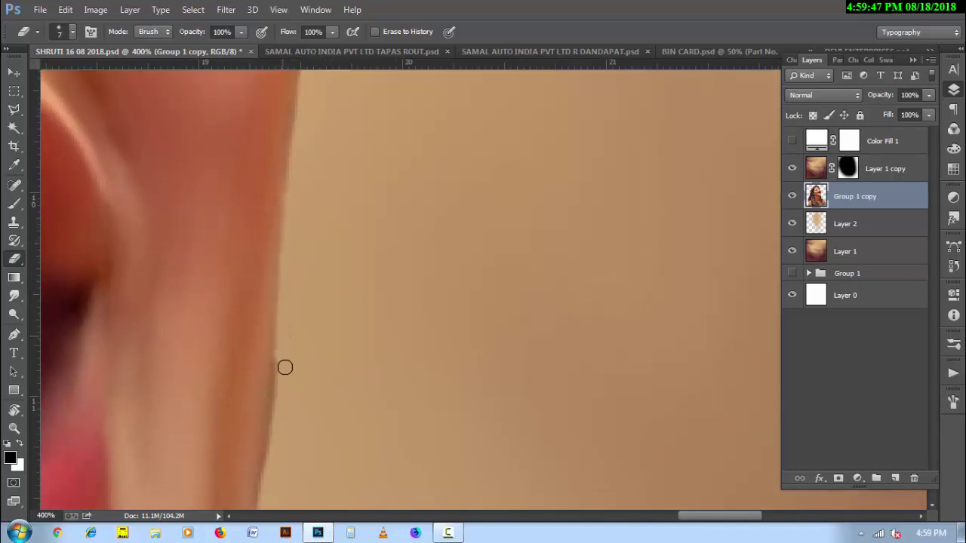
{"action": "scroll", "coordinate": [299, 232], "scroll_direction": "down", "scroll_amount": 2}
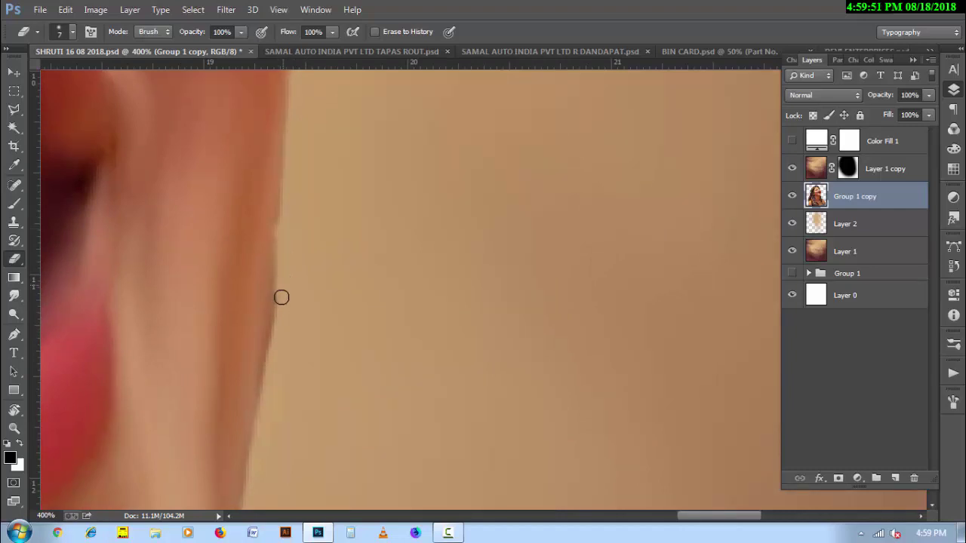
{"action": "left_click_drag", "start_coordinate": [272, 386], "coordinate": [296, 318]}
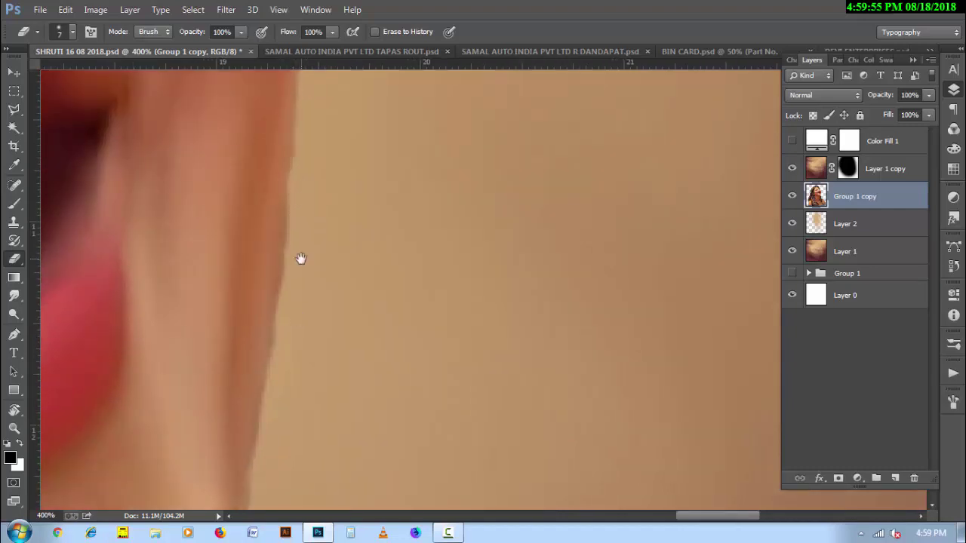
{"action": "scroll", "coordinate": [300, 259], "scroll_direction": "down", "scroll_amount": 3}
{"action": "scroll", "coordinate": [340, 282], "scroll_direction": "down", "scroll_amount": 3}
{"action": "scroll", "coordinate": [335, 317], "scroll_direction": "up", "scroll_amount": 5}
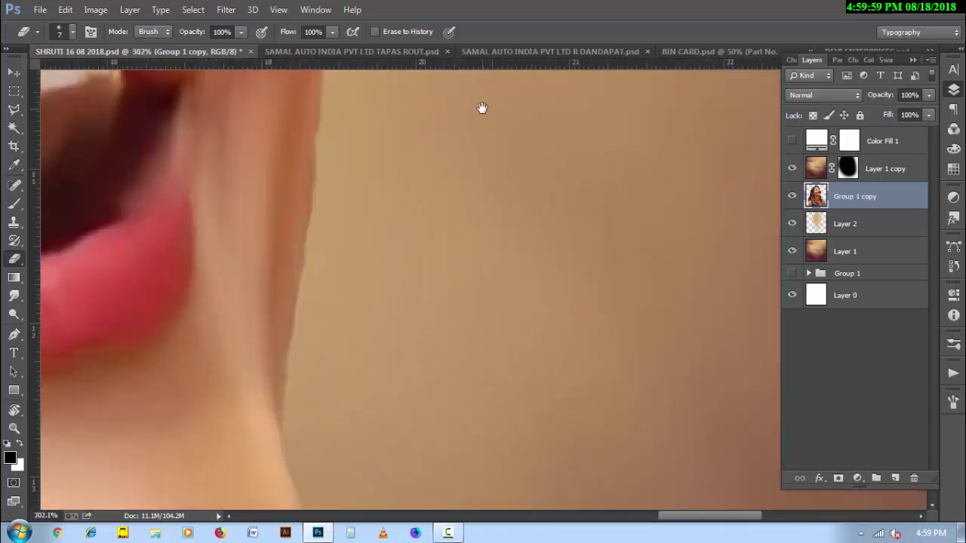
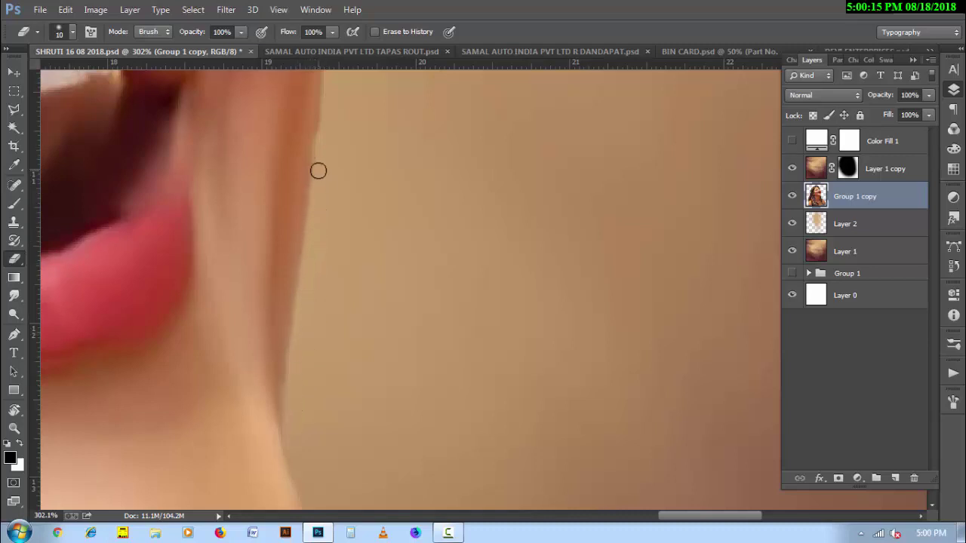
Step: Save the portrait with Ctrl+S and duplicate Group 1 copy into Group 1 copy 3
{"action": "scroll", "coordinate": [323, 226], "scroll_direction": "up", "scroll_amount": 3}
{"action": "scroll", "coordinate": [321, 228], "scroll_direction": "down", "scroll_amount": 1}
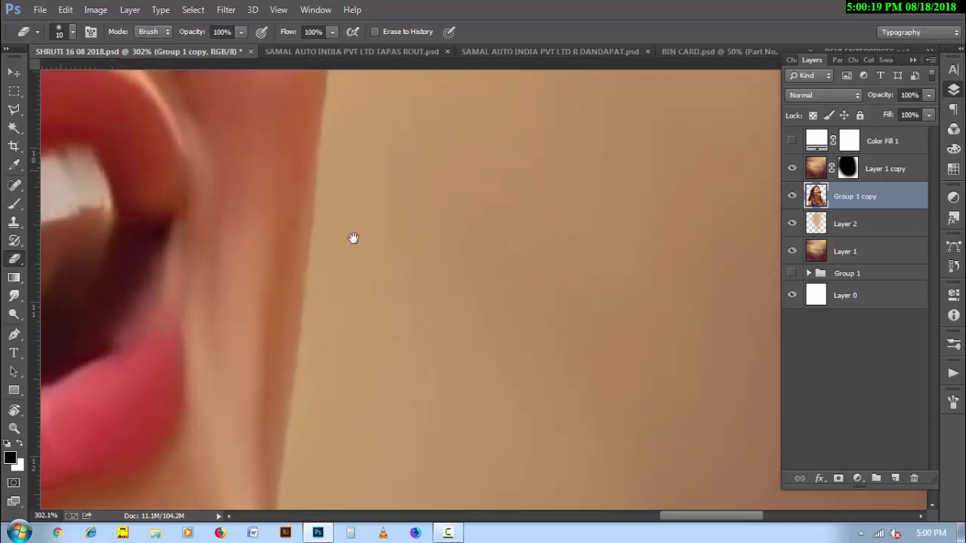
{"action": "scroll", "coordinate": [348, 272], "scroll_direction": "down", "scroll_amount": 1}
{"action": "scroll", "coordinate": [358, 298], "scroll_direction": "down", "scroll_amount": 1}
{"action": "scroll", "coordinate": [348, 325], "scroll_direction": "down", "scroll_amount": 2}
{"action": "scroll", "coordinate": [333, 346], "scroll_direction": "down", "scroll_amount": 1}
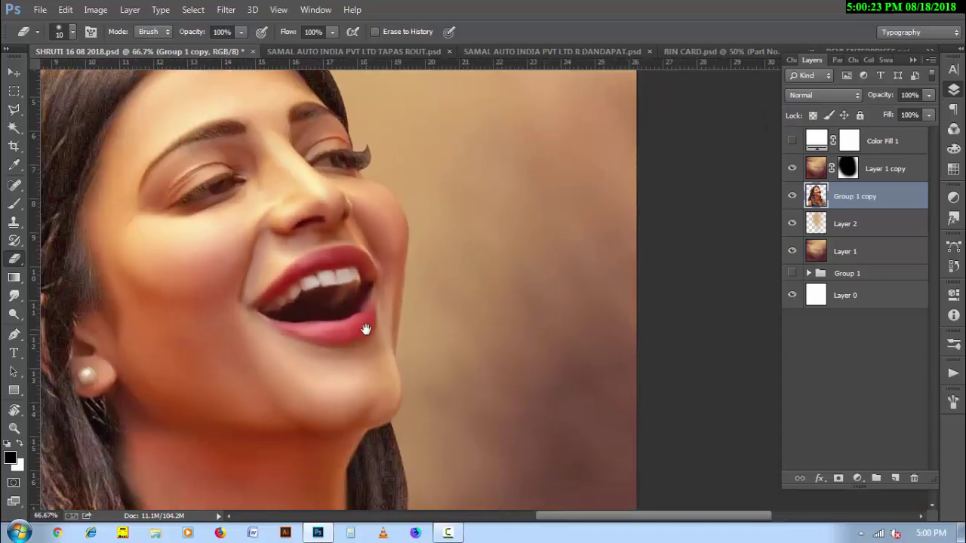
{"action": "scroll", "coordinate": [362, 271], "scroll_direction": "down", "scroll_amount": 1}
{"action": "scroll", "coordinate": [371, 324], "scroll_direction": "down", "scroll_amount": 1}
{"action": "key", "text": "ctrl+s"}
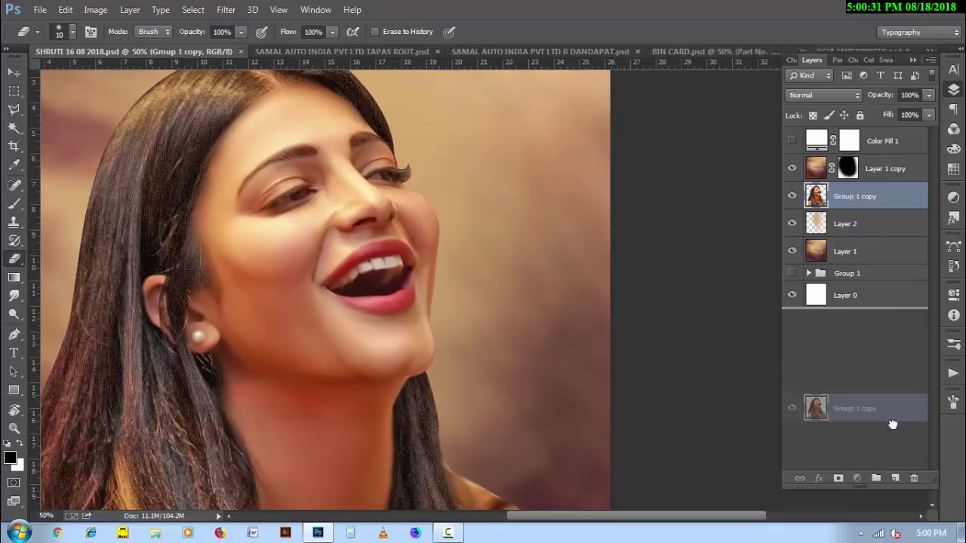
{"action": "left_click_drag", "start_coordinate": [868, 198], "coordinate": [895, 478]}
Step: Select the Smudge tool and try brush sizes between 80 and 175 px
{"action": "left_click", "coordinate": [19, 298]}
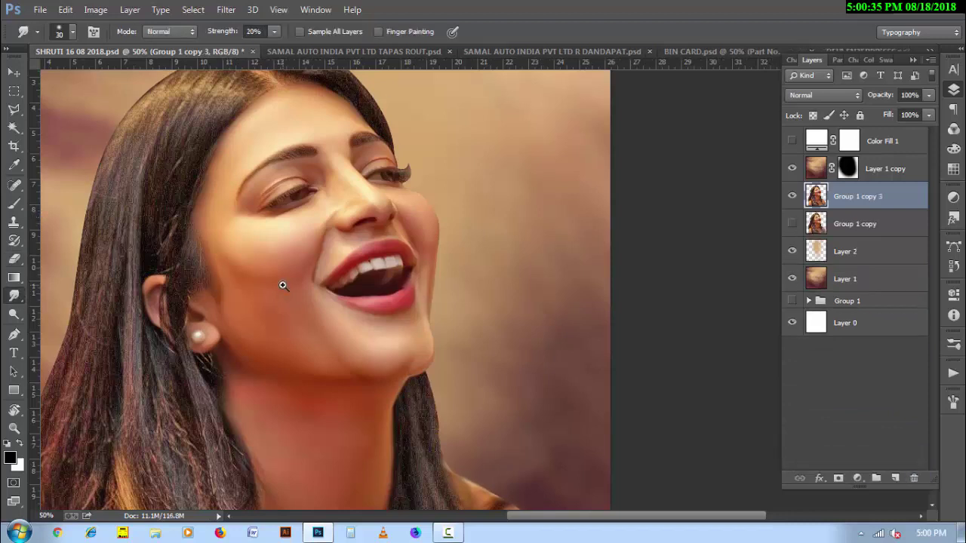
{"action": "scroll", "coordinate": [279, 283], "scroll_direction": "up", "scroll_amount": 1}
{"action": "key", "text": "bracketright"}
{"action": "key", "text": "bracketright"}
{"action": "key", "text": "bracketright"}
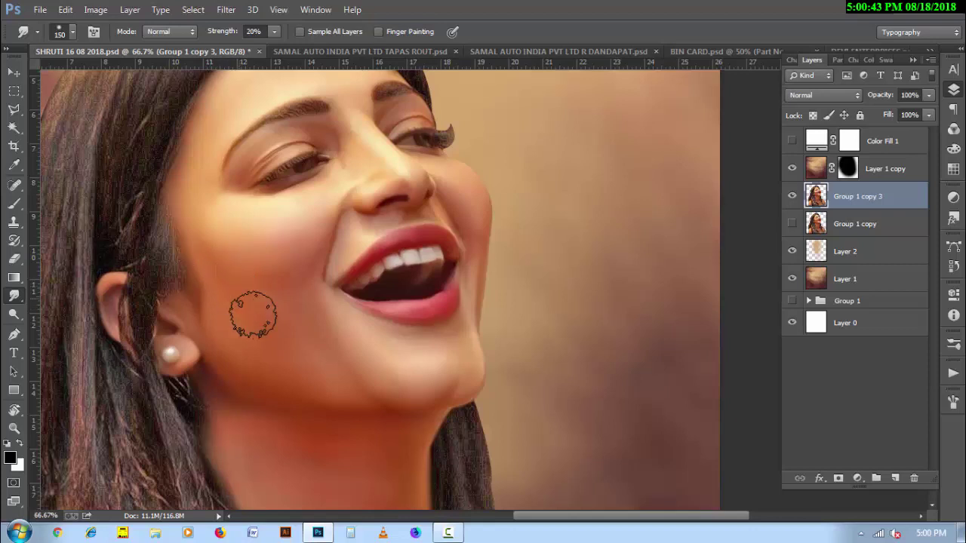
{"action": "key", "text": "bracketleft"}
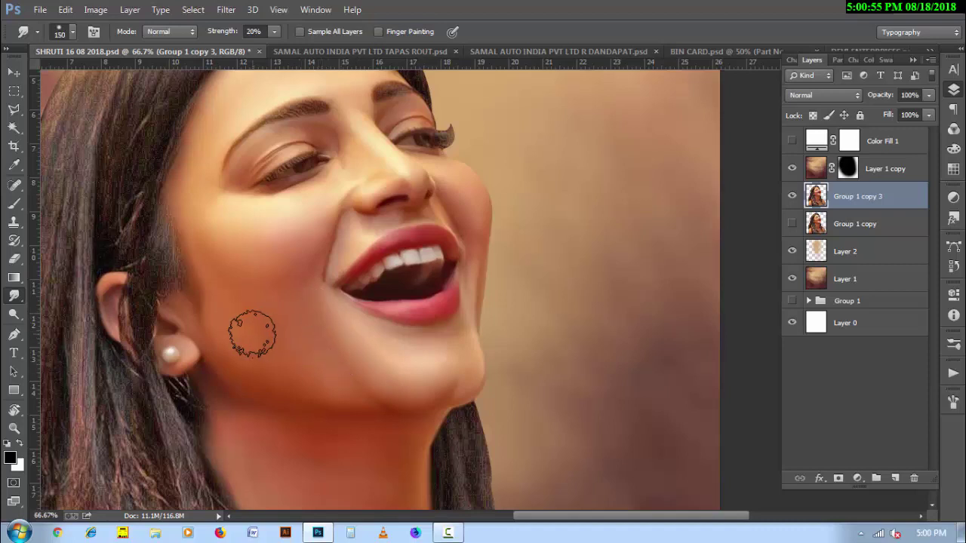
{"action": "key", "text": "bracketright"}
{"action": "key", "text": "bracketright"}
{"action": "key", "text": "bracketleft"}
{"action": "key", "text": "bracketleft"}
{"action": "key", "text": "bracketleft"}
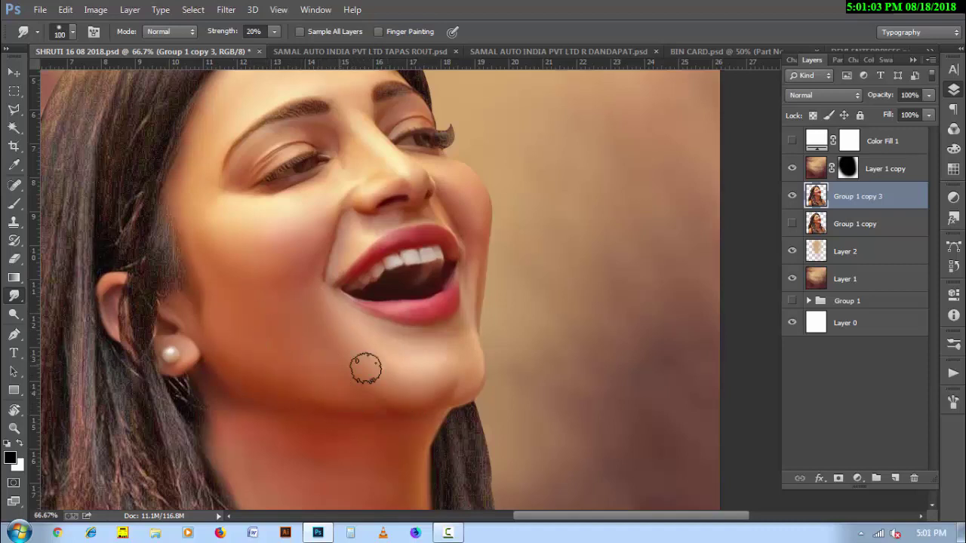
{"action": "key", "text": "bracketleft"}
{"action": "key", "text": "bracketleft"}
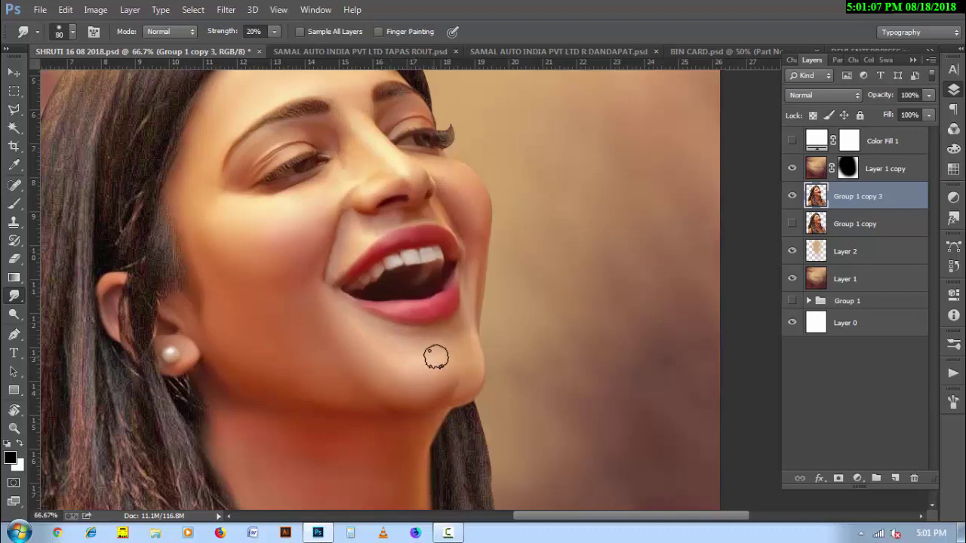
{"action": "key", "text": "bracketright"}
{"action": "key", "text": "bracketright"}
{"action": "scroll", "coordinate": [447, 367], "scroll_direction": "down", "scroll_amount": 2}
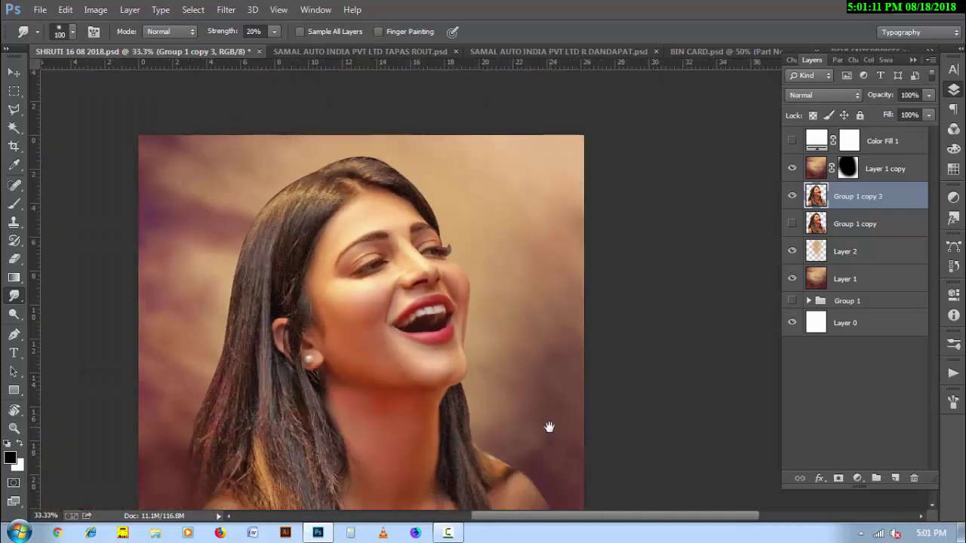
Step: Toggle Group 1 copy 3 visibility to compare before and after, then set a 90 px brush
{"action": "left_click", "coordinate": [791, 196]}
{"action": "left_click", "coordinate": [792, 197]}
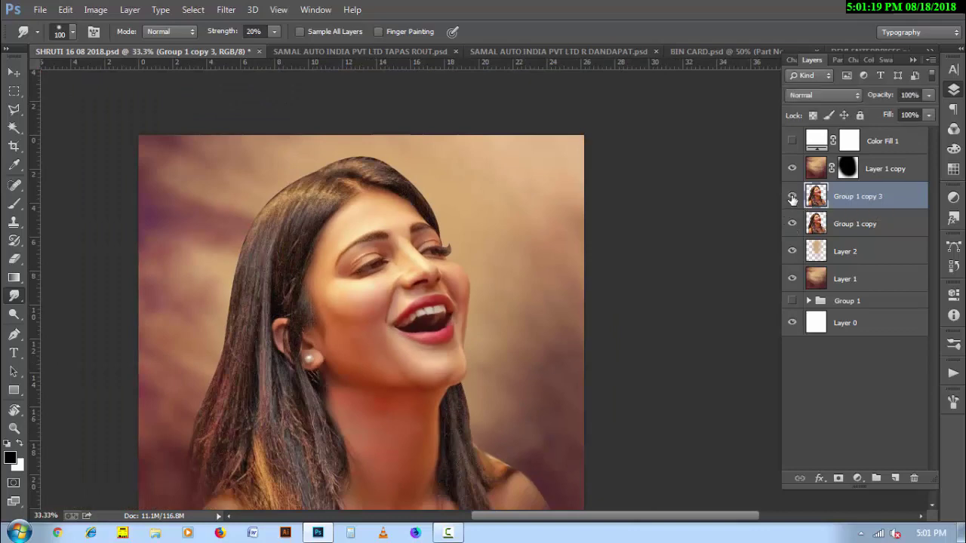
{"action": "left_click", "coordinate": [792, 197]}
{"action": "scroll", "coordinate": [402, 373], "scroll_direction": "up", "scroll_amount": 2}
{"action": "key", "text": "bracketright"}
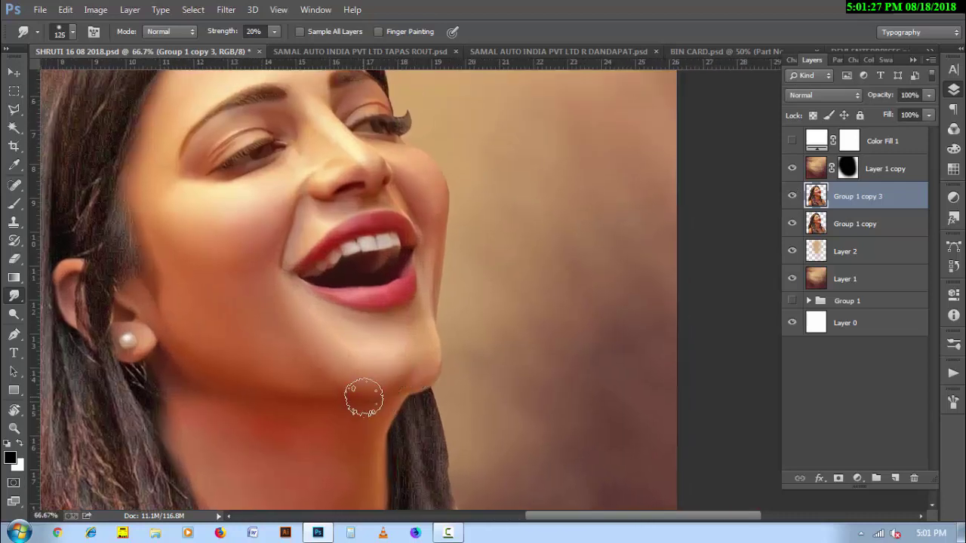
{"action": "key", "text": "bracketright"}
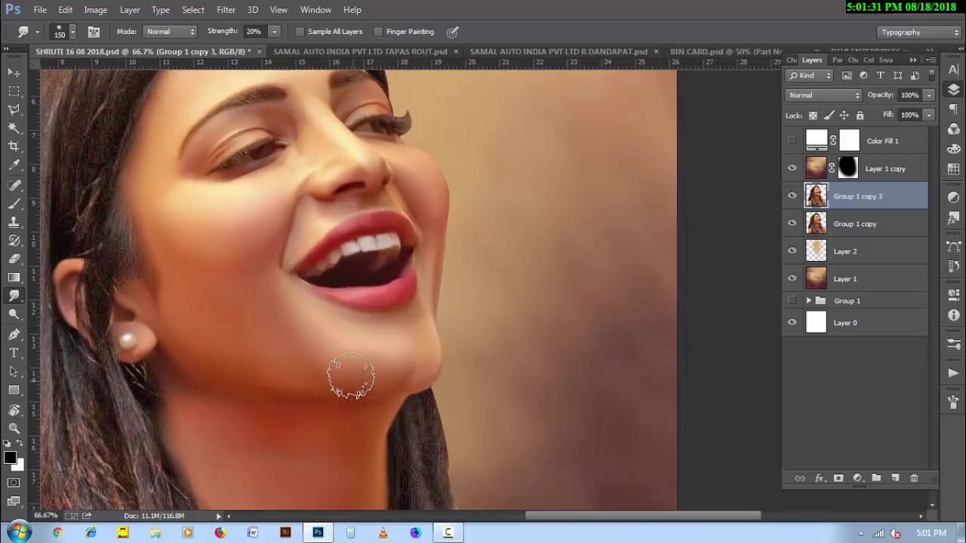
{"action": "key", "text": "bracketleft"}
{"action": "key", "text": "bracketleft"}
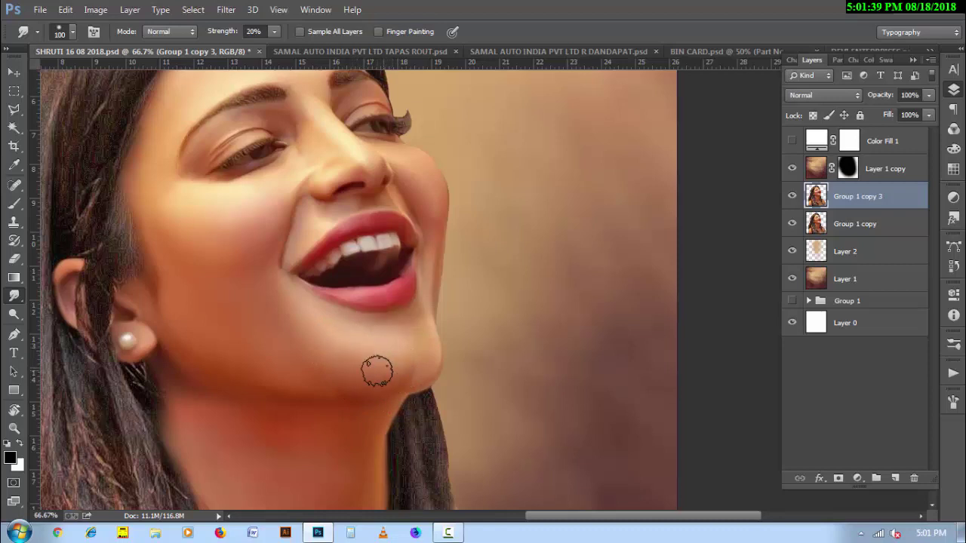
{"action": "key", "text": "bracketleft"}
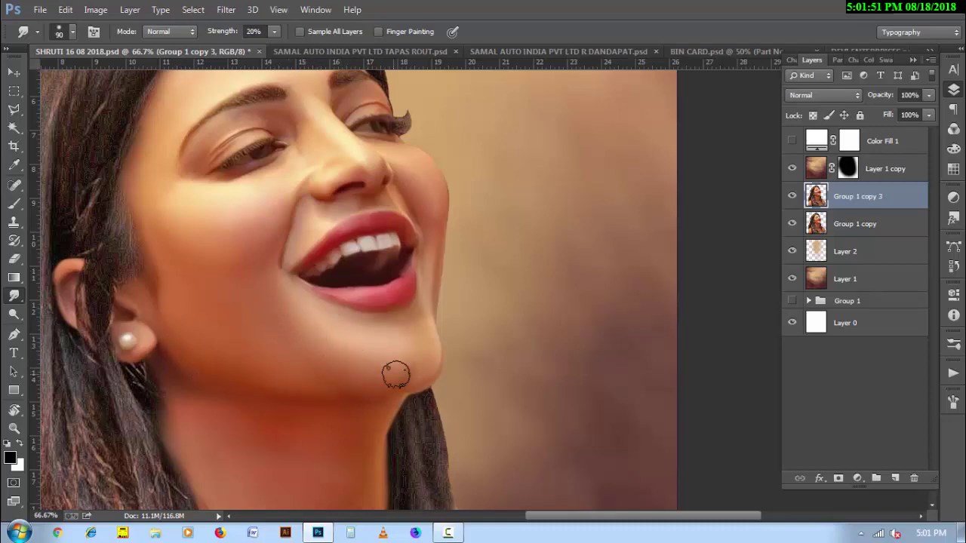
Step: Rotate the view 64° and smudge the hair edge beside the chin
{"action": "key", "text": "r"}
{"action": "left_click_drag", "start_coordinate": [335, 429], "coordinate": [304, 359]}
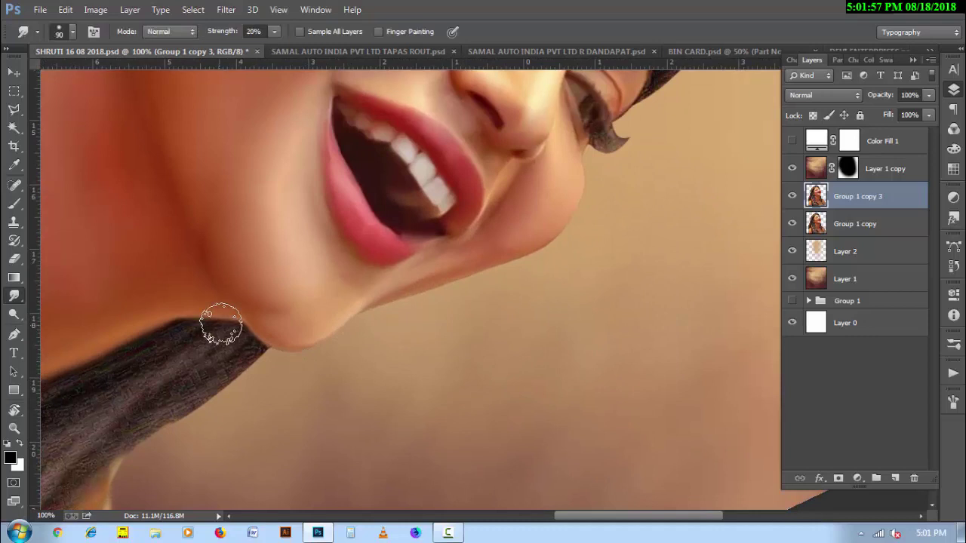
{"action": "mouse_move", "coordinate": [222, 323]}
{"action": "left_mouse_down"}
{"action": "mouse_move", "coordinate": [277, 348]}
{"action": "mouse_move", "coordinate": [320, 342]}
{"action": "mouse_move", "coordinate": [285, 345]}
{"action": "mouse_move", "coordinate": [309, 340]}
{"action": "mouse_move", "coordinate": [335, 309]}
{"action": "mouse_move", "coordinate": [321, 315]}
{"action": "left_mouse_up"}
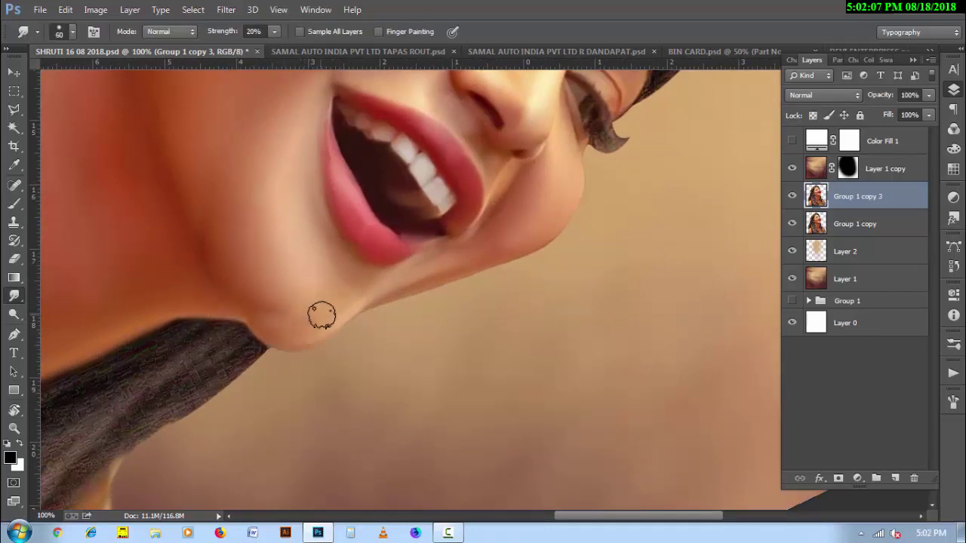
{"action": "scroll", "coordinate": [294, 302], "scroll_direction": "up", "scroll_amount": 2}
{"action": "key", "text": "bracketright"}
{"action": "key", "text": "bracketright"}
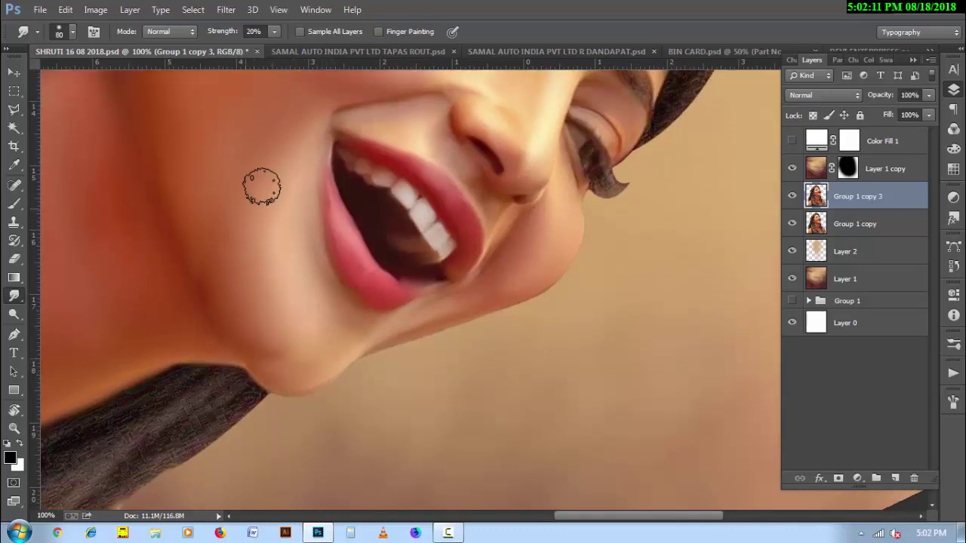
{"action": "scroll", "coordinate": [274, 314], "scroll_direction": "up", "scroll_amount": 2}
{"action": "scroll", "coordinate": [302, 302], "scroll_direction": "up", "scroll_amount": 4}
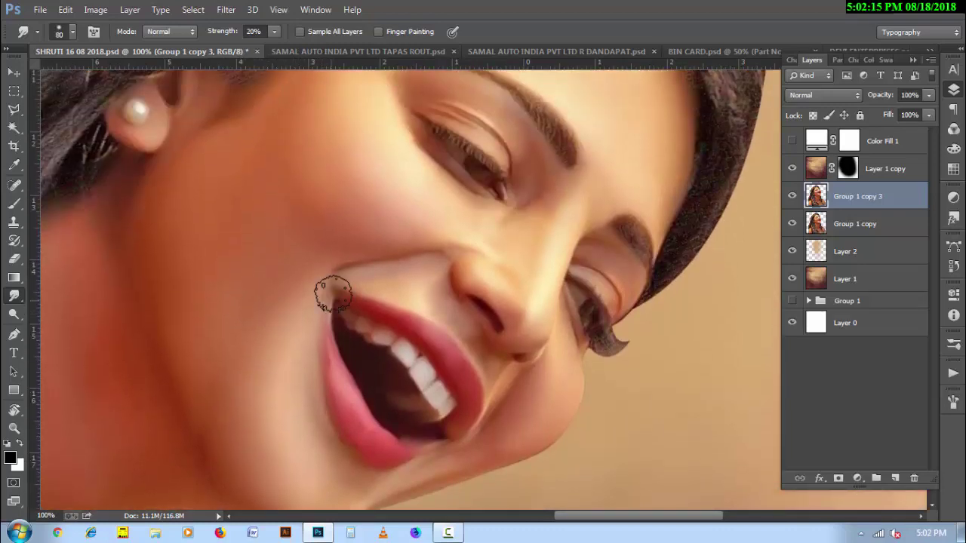
Step: Fine-tune the smudge brush between 60 and 100 px for the jawline
{"action": "key", "text": "bracketright"}
{"action": "key", "text": "bracketright"}
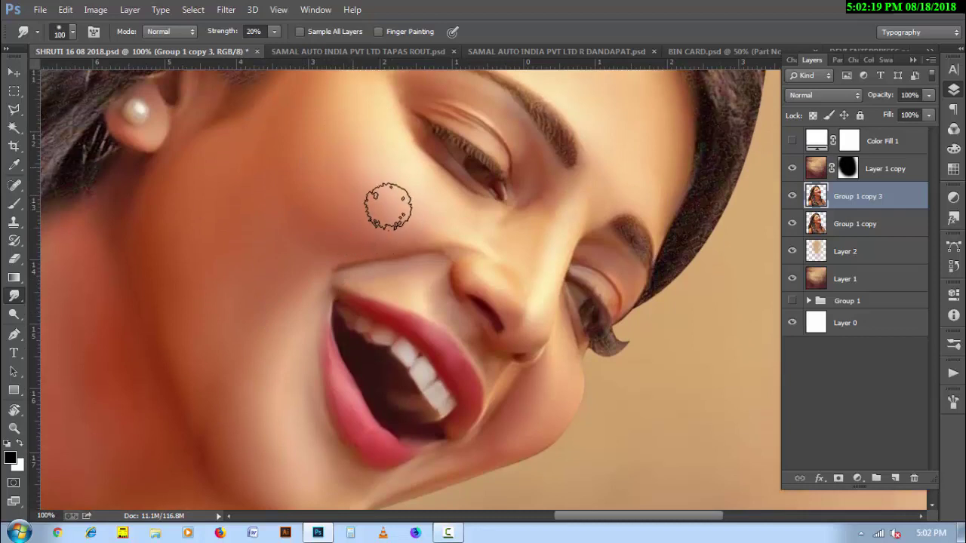
{"action": "key", "text": "bracketleft"}
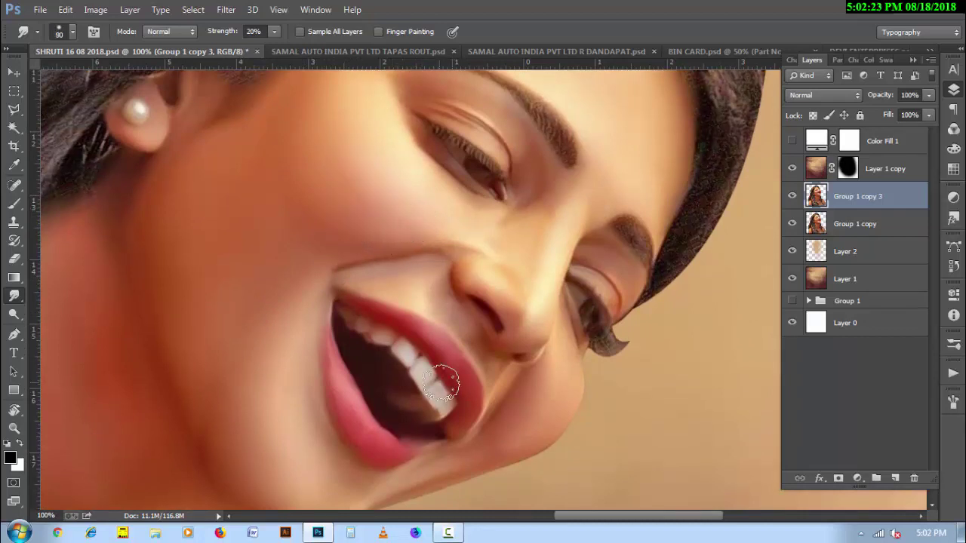
{"action": "scroll", "coordinate": [442, 387], "scroll_direction": "up", "scroll_amount": 2}
{"action": "key", "text": "bracketleft"}
{"action": "key", "text": "bracketleft"}
{"action": "key", "text": "bracketleft"}
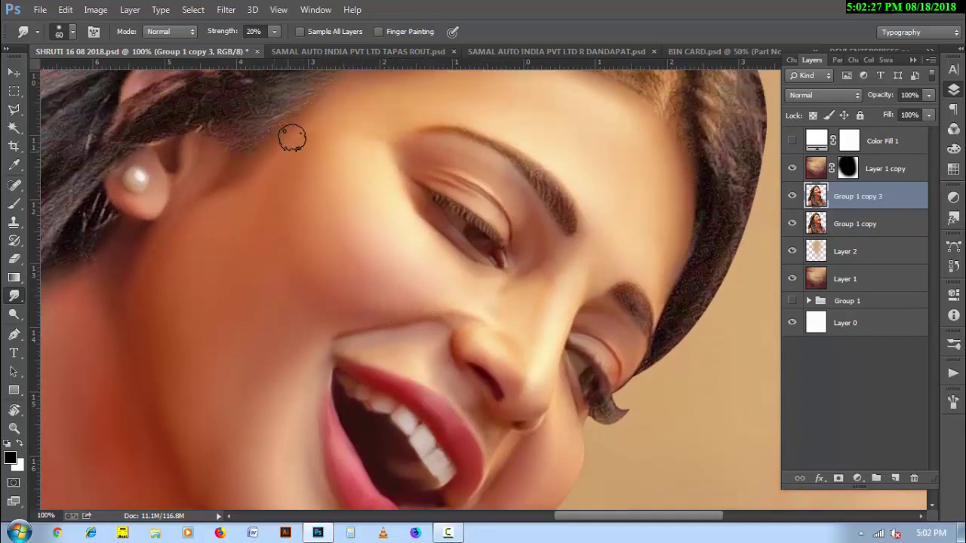
{"action": "key", "text": "bracketright"}
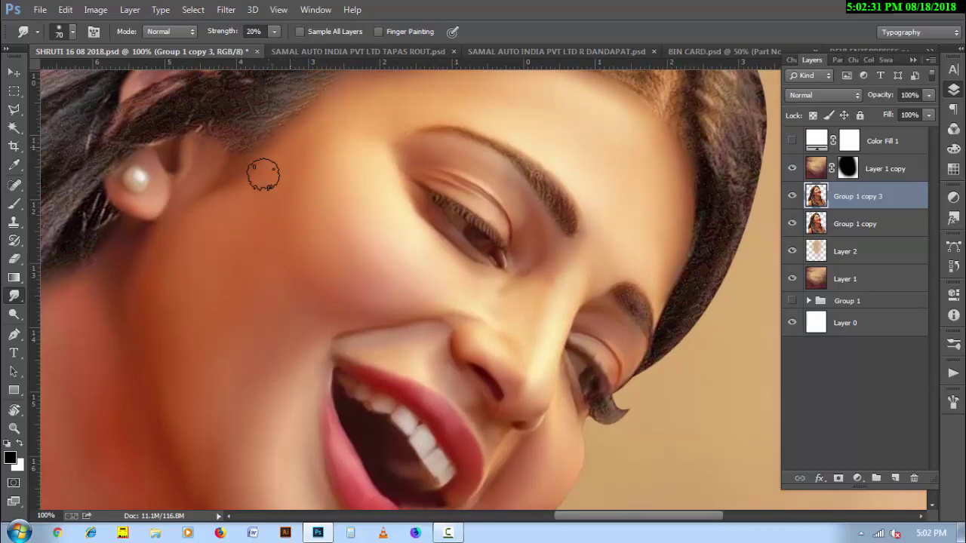
{"action": "key", "text": "bracketright"}
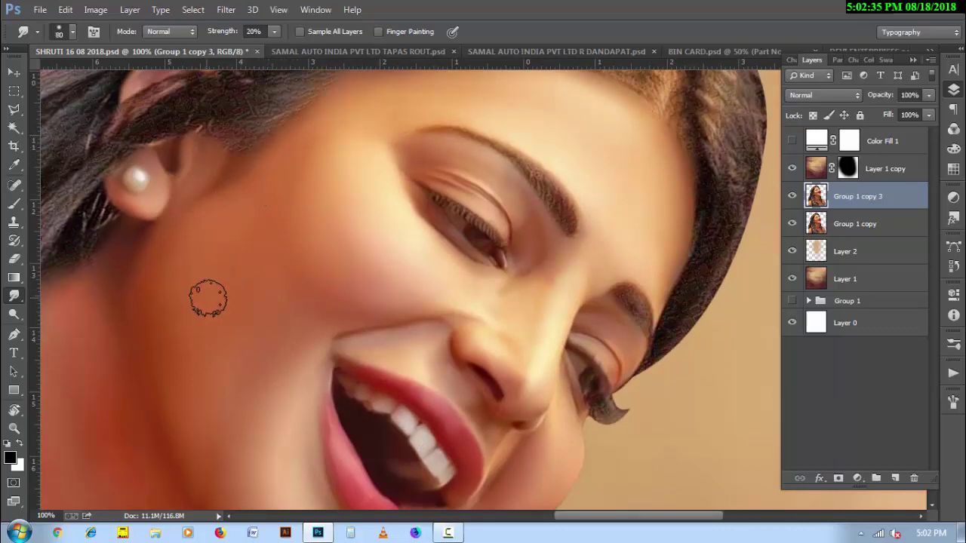
Step: Reset the view rotation, frame the face at 50%, and choose the 200 px brush preset
{"action": "key", "text": "r"}
{"action": "left_click", "coordinate": [171, 35]}
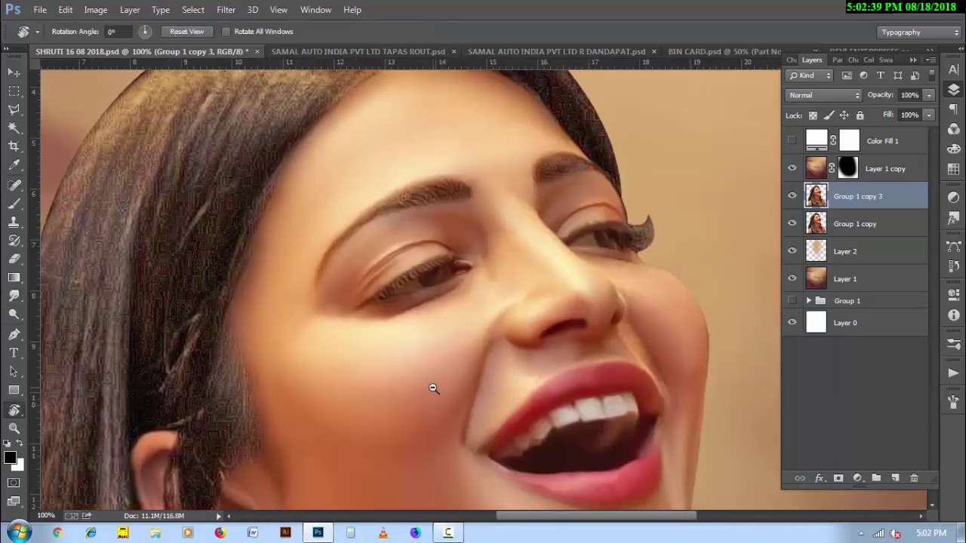
{"action": "left_click", "coordinate": [433, 388], "text": "alt"}
{"action": "mouse_move", "coordinate": [334, 328]}
{"action": "left_mouse_down"}
{"action": "mouse_move", "coordinate": [334, 362]}
{"action": "mouse_move", "coordinate": [365, 140]}
{"action": "mouse_move", "coordinate": [403, 351]}
{"action": "left_mouse_up"}
{"action": "right_click", "coordinate": [191, 237]}
{"action": "mouse_move", "coordinate": [707, 287]}
{"action": "left_mouse_down"}
{"action": "mouse_move", "coordinate": [689, 482]}
{"action": "mouse_move", "coordinate": [702, 506]}
{"action": "left_mouse_up"}
{"action": "left_click", "coordinate": [361, 491]}
Step: Set smudge strength to 90% with a 10 px brush and blend both eyebrow ends
{"action": "key", "text": "Return"}
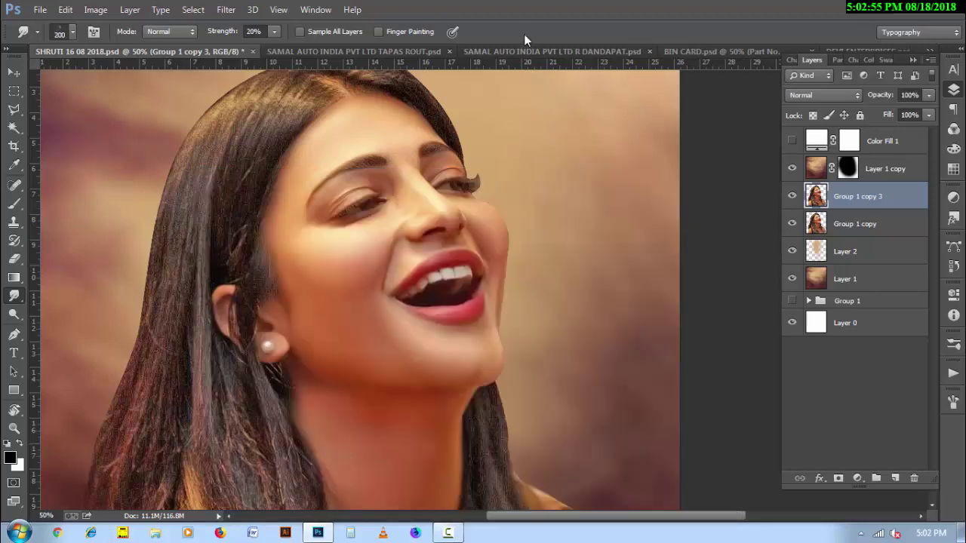
{"action": "key", "text": "9"}
{"action": "scroll", "coordinate": [459, 196], "scroll_direction": "up", "scroll_amount": 5}
{"action": "scroll", "coordinate": [542, 371], "scroll_direction": "up", "scroll_amount": 2}
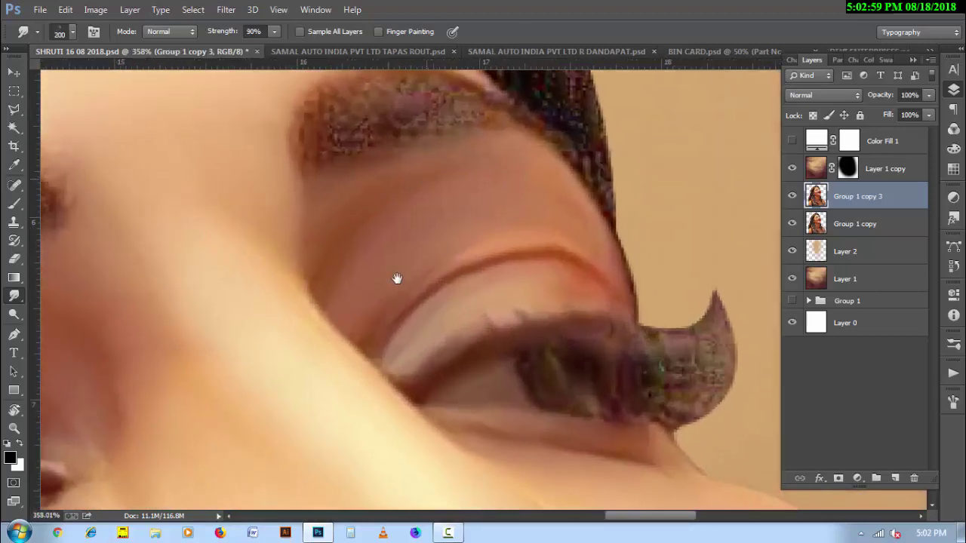
{"action": "key", "text": "bracketleft"}
{"action": "key", "text": "bracketleft"}
{"action": "key", "text": "bracketleft"}
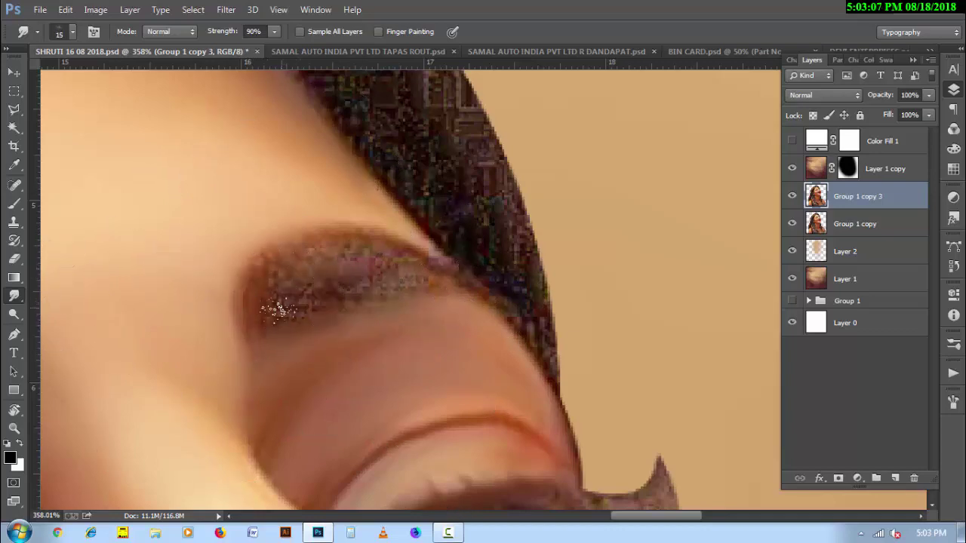
{"action": "mouse_move", "coordinate": [283, 317]}
{"action": "left_mouse_down"}
{"action": "mouse_move", "coordinate": [332, 270]}
{"action": "mouse_move", "coordinate": [400, 273]}
{"action": "left_mouse_up"}
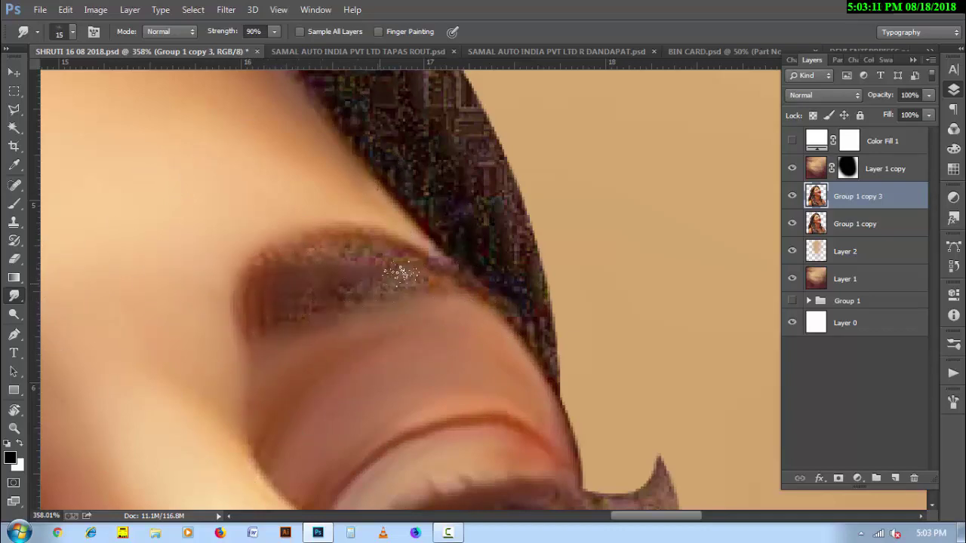
{"action": "left_click_drag", "start_coordinate": [270, 277], "coordinate": [380, 263]}
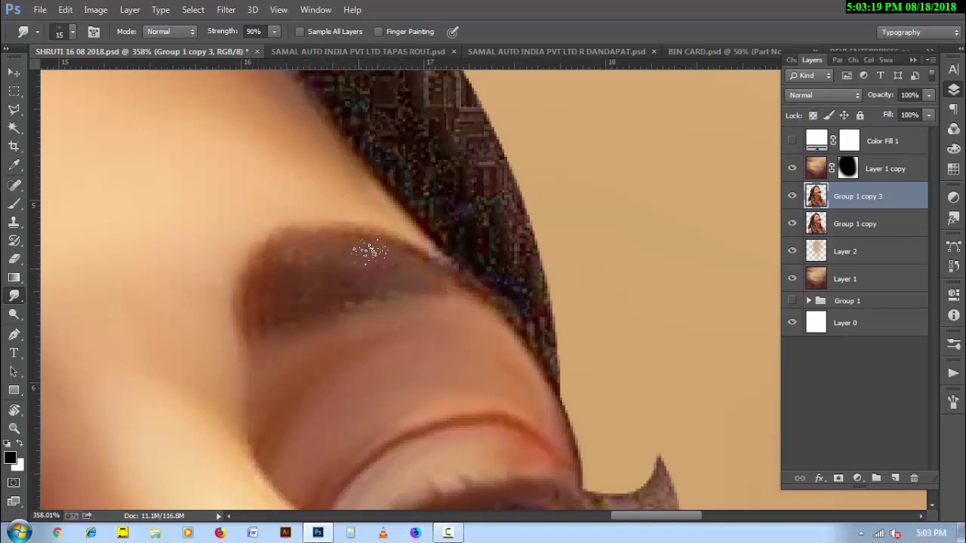
{"action": "mouse_move", "coordinate": [619, 326]}
{"action": "left_mouse_down"}
{"action": "mouse_move", "coordinate": [355, 224]}
{"action": "mouse_move", "coordinate": [345, 347]}
{"action": "mouse_move", "coordinate": [388, 339]}
{"action": "mouse_move", "coordinate": [409, 367]}
{"action": "mouse_move", "coordinate": [415, 408]}
{"action": "mouse_move", "coordinate": [401, 390]}
{"action": "mouse_move", "coordinate": [403, 334]}
{"action": "mouse_move", "coordinate": [414, 353]}
{"action": "mouse_move", "coordinate": [396, 407]}
{"action": "left_mouse_up"}
Step: Hide Group 1 copy and erase the stray lash tail below the eye
{"action": "key", "text": "e"}
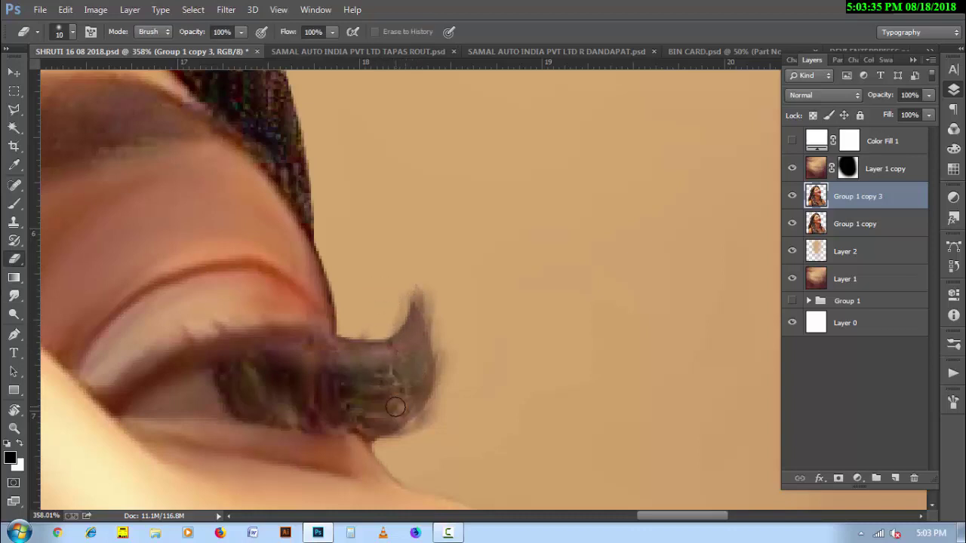
{"action": "left_click", "coordinate": [791, 225]}
{"action": "key", "text": "bracketright"}
{"action": "mouse_move", "coordinate": [417, 355]}
{"action": "left_mouse_down"}
{"action": "mouse_move", "coordinate": [363, 324]}
{"action": "mouse_move", "coordinate": [408, 444]}
{"action": "mouse_move", "coordinate": [431, 317]}
{"action": "mouse_move", "coordinate": [400, 458]}
{"action": "left_mouse_up"}
{"action": "key", "text": "bracketleft"}
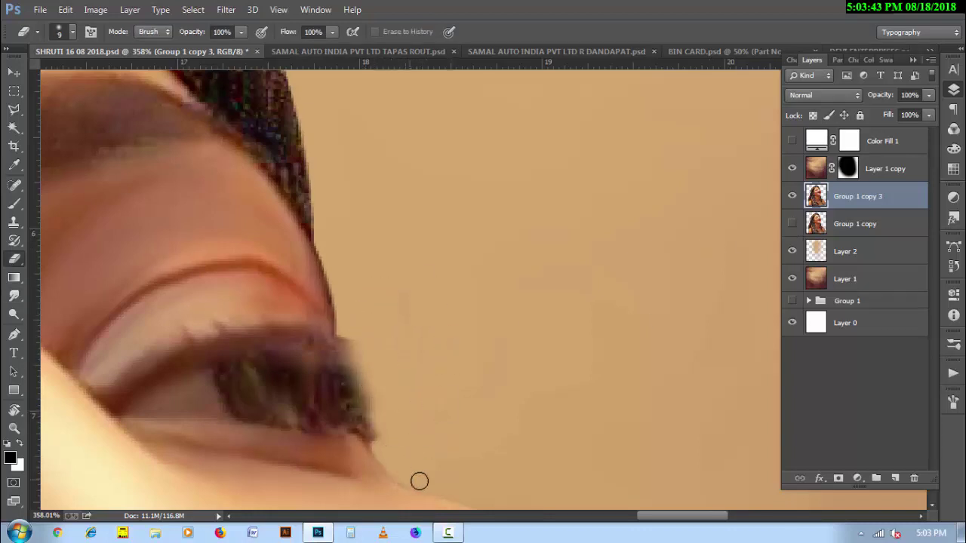
Step: Smudge the lash edge, lower lash tips and the eyebrow's upper edge into streaks
{"action": "left_click", "coordinate": [13, 299]}
{"action": "mouse_move", "coordinate": [345, 410]}
{"action": "left_mouse_down"}
{"action": "mouse_move", "coordinate": [352, 425]}
{"action": "mouse_move", "coordinate": [340, 388]}
{"action": "mouse_move", "coordinate": [386, 326]}
{"action": "left_mouse_up"}
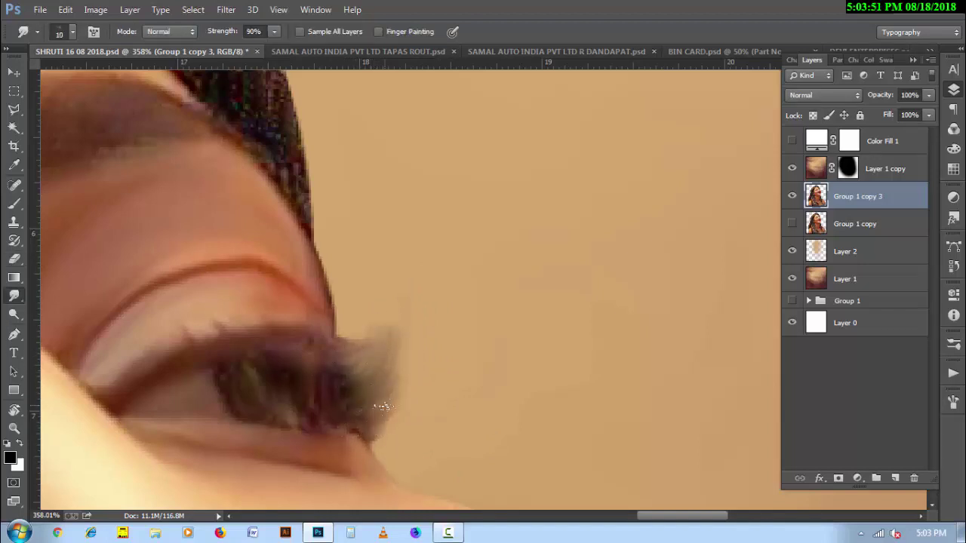
{"action": "key", "text": "bracketright"}
{"action": "left_click_drag", "start_coordinate": [421, 416], "coordinate": [375, 433]}
{"action": "mouse_move", "coordinate": [401, 323]}
{"action": "left_mouse_down"}
{"action": "mouse_move", "coordinate": [253, 355]}
{"action": "mouse_move", "coordinate": [119, 308]}
{"action": "mouse_move", "coordinate": [295, 323]}
{"action": "mouse_move", "coordinate": [386, 295]}
{"action": "left_mouse_up"}
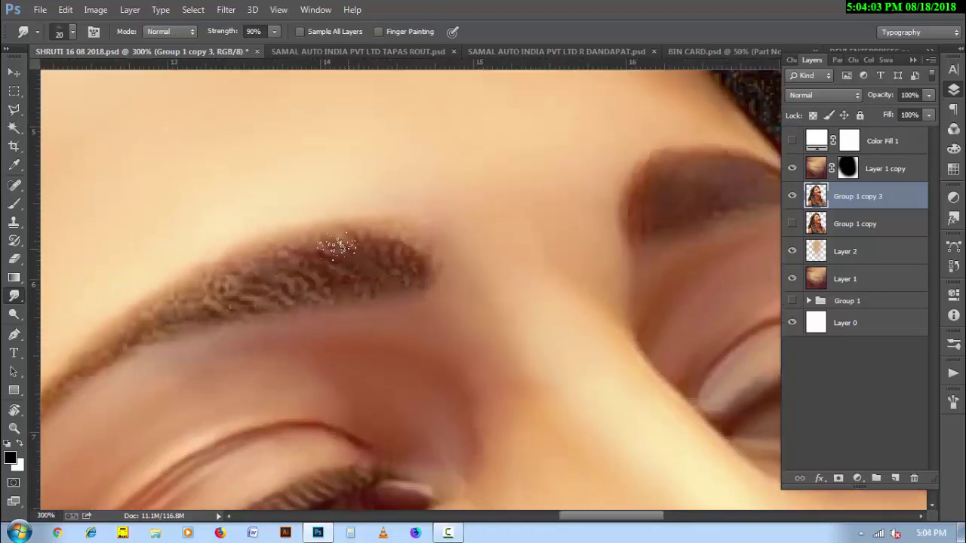
{"action": "mouse_move", "coordinate": [338, 246]}
{"action": "left_mouse_down"}
{"action": "mouse_move", "coordinate": [406, 251]}
{"action": "mouse_move", "coordinate": [366, 272]}
{"action": "left_mouse_up"}
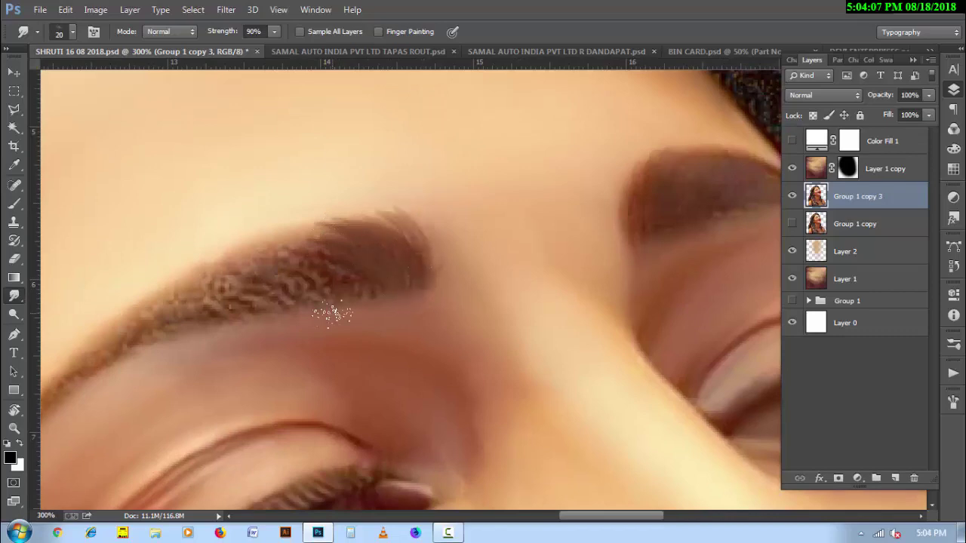
Step: Rotate and pan the view, then set smudge strength to 20% with a 25 px brush
{"action": "key", "text": "r"}
{"action": "mouse_move", "coordinate": [333, 314]}
{"action": "left_mouse_down"}
{"action": "mouse_move", "coordinate": [430, 371]}
{"action": "mouse_move", "coordinate": [321, 241]}
{"action": "mouse_move", "coordinate": [304, 244]}
{"action": "mouse_move", "coordinate": [327, 341]}
{"action": "mouse_move", "coordinate": [362, 350]}
{"action": "mouse_move", "coordinate": [381, 340]}
{"action": "mouse_move", "coordinate": [411, 413]}
{"action": "mouse_move", "coordinate": [529, 459]}
{"action": "left_mouse_up"}
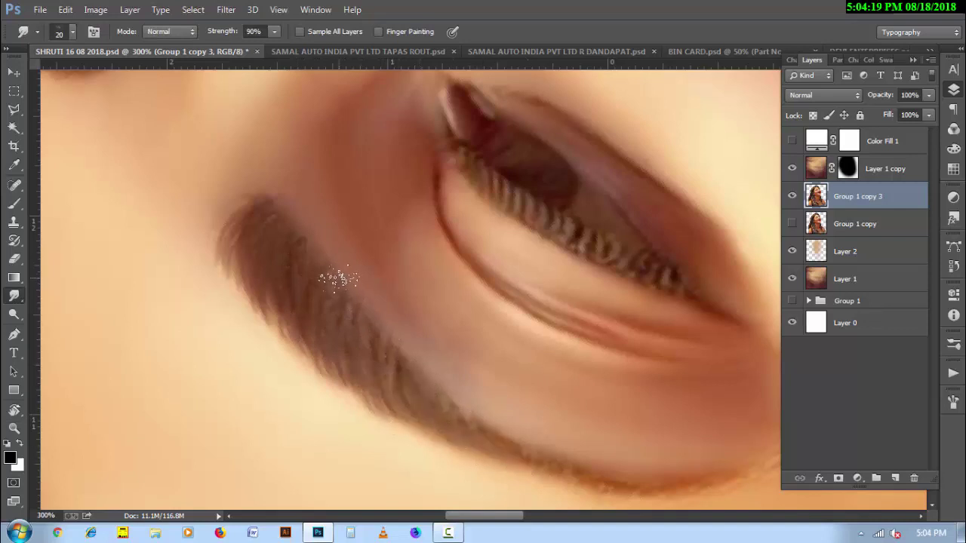
{"action": "left_click_drag", "start_coordinate": [413, 389], "coordinate": [263, 315]}
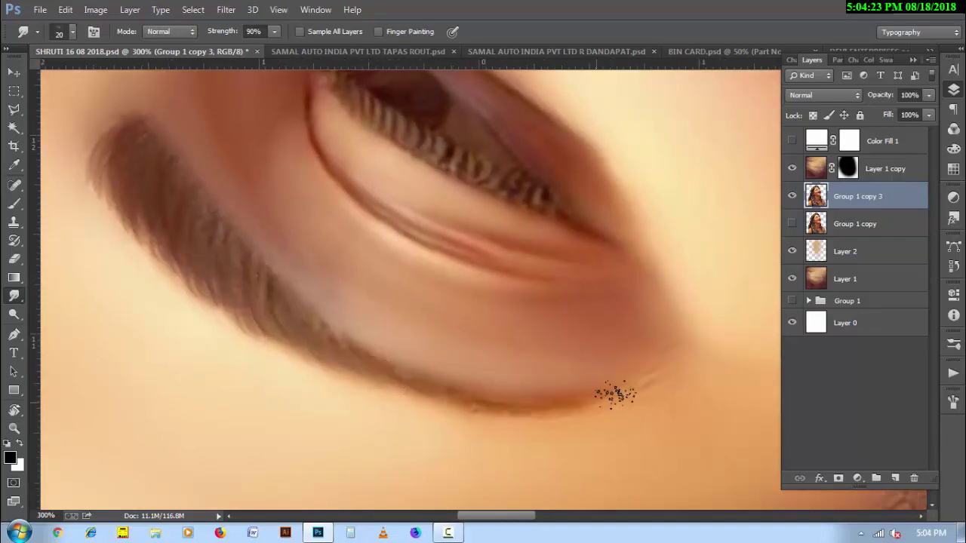
{"action": "left_click_drag", "start_coordinate": [699, 386], "coordinate": [498, 378]}
{"action": "right_click", "coordinate": [499, 378]}
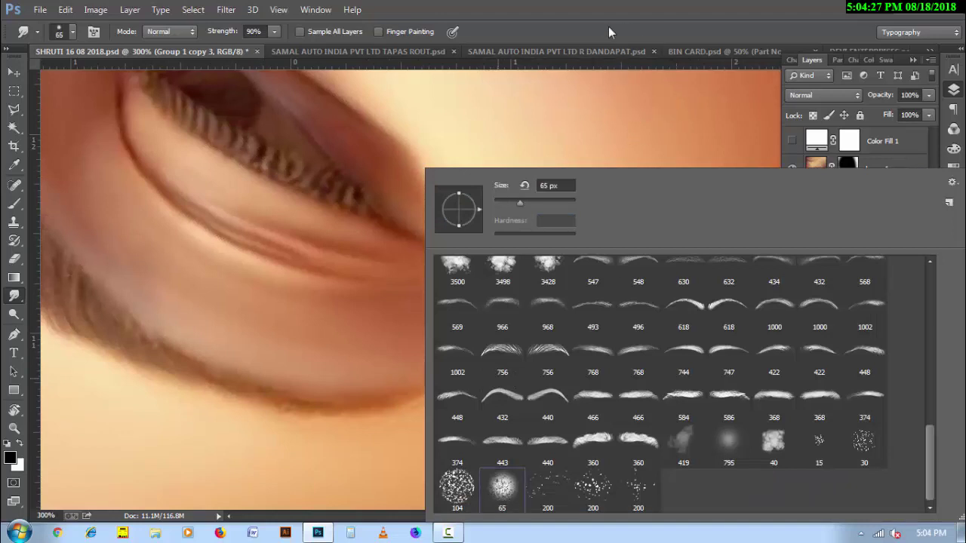
{"action": "key", "text": "Escape"}
{"action": "key", "text": "2"}
{"action": "key", "text": "bracketleft"}
{"action": "key", "text": "bracketleft"}
{"action": "key", "text": "bracketleft"}
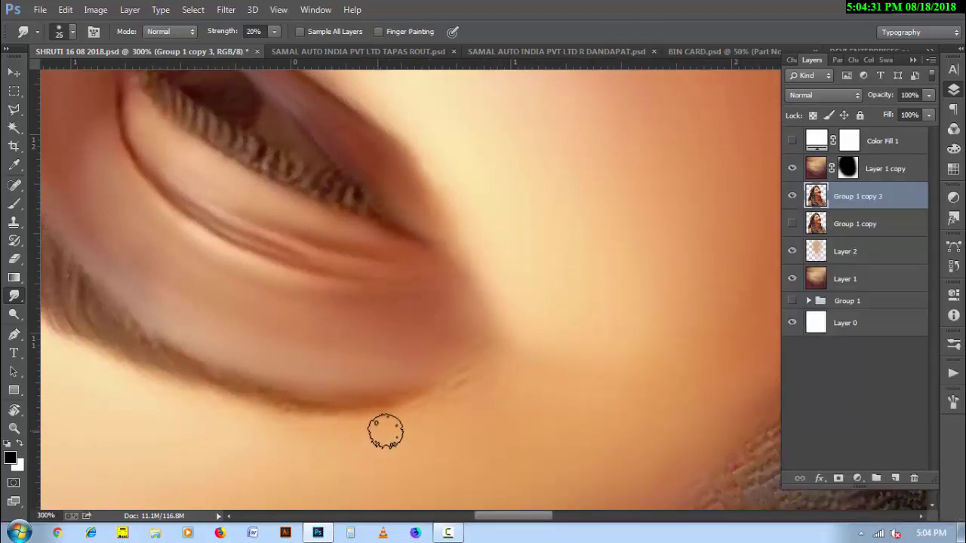
Step: Smudge away the faint dark streak under the eye, then zoom to 200% and reset rotation to 0°
{"action": "mouse_move", "coordinate": [488, 369]}
{"action": "left_mouse_down"}
{"action": "mouse_move", "coordinate": [470, 373]}
{"action": "mouse_move", "coordinate": [476, 341]}
{"action": "left_mouse_up"}
{"action": "key", "text": "bracketright"}
{"action": "key", "text": "bracketright"}
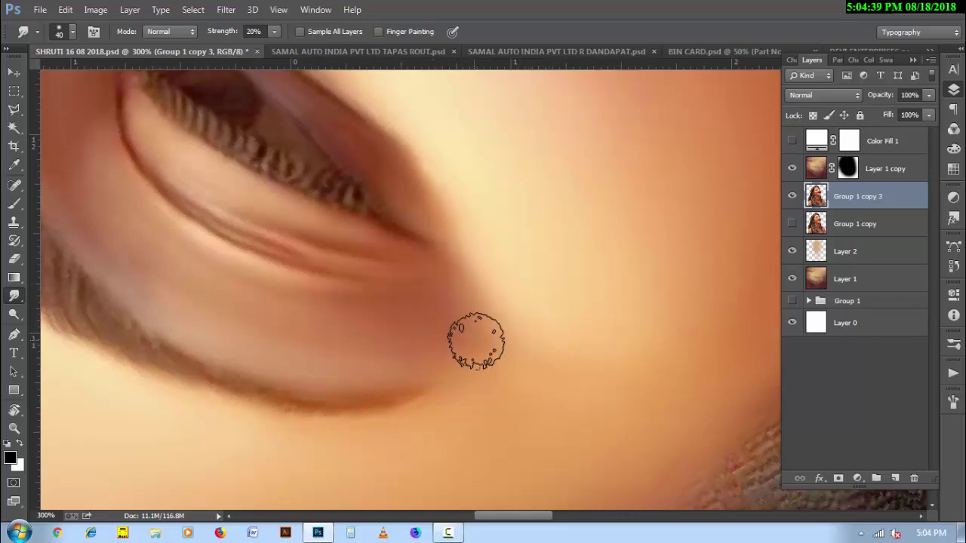
{"action": "key", "text": "bracketleft"}
{"action": "key", "text": "ctrl+minus"}
{"action": "left_click_drag", "start_coordinate": [355, 399], "coordinate": [476, 419]}
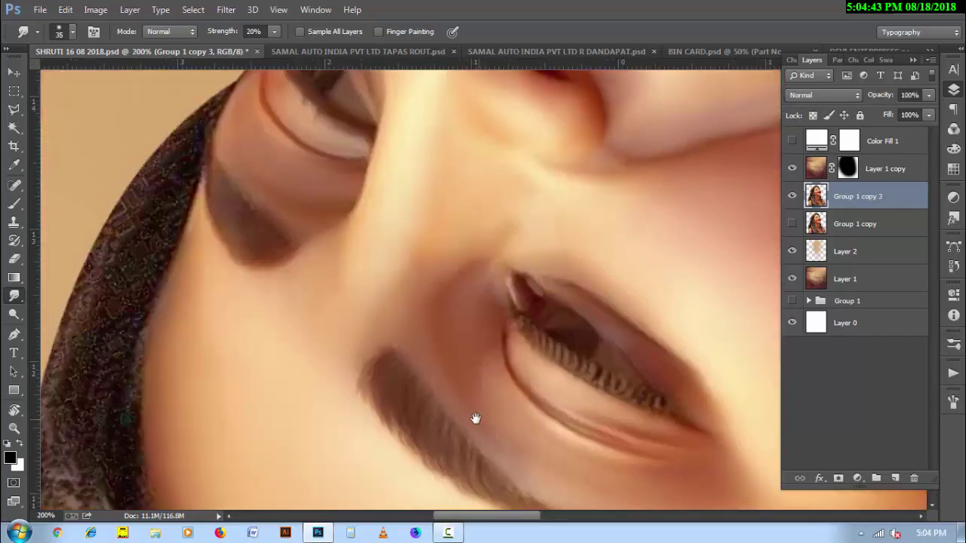
{"action": "key", "text": "r"}
{"action": "left_click", "coordinate": [187, 31]}
Step: Pick a smudge brush preset and zoom and rotate the view onto the ear area
{"action": "key", "text": "ctrl+minus"}
{"action": "key", "text": "ctrl+minus"}
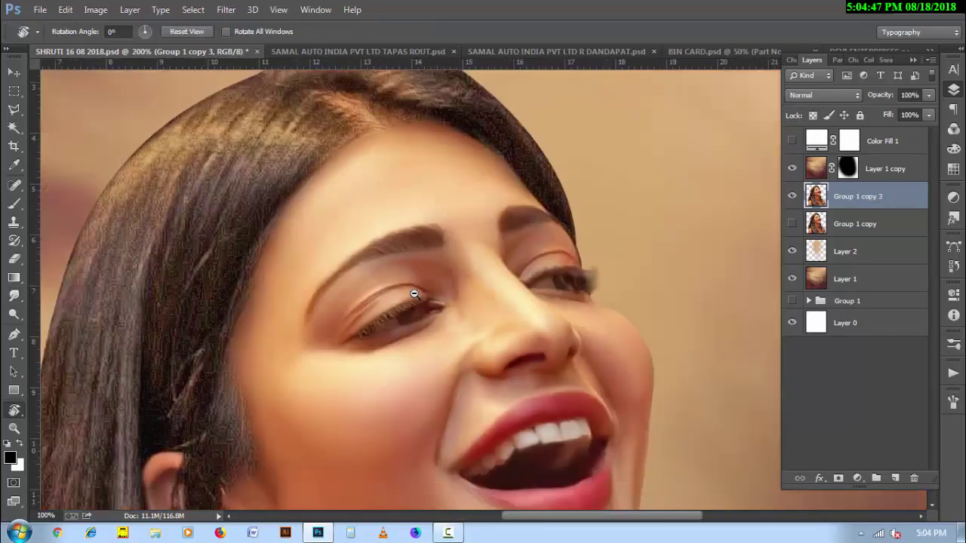
{"action": "scroll", "coordinate": [500, 334], "scroll_direction": "down", "scroll_amount": 1}
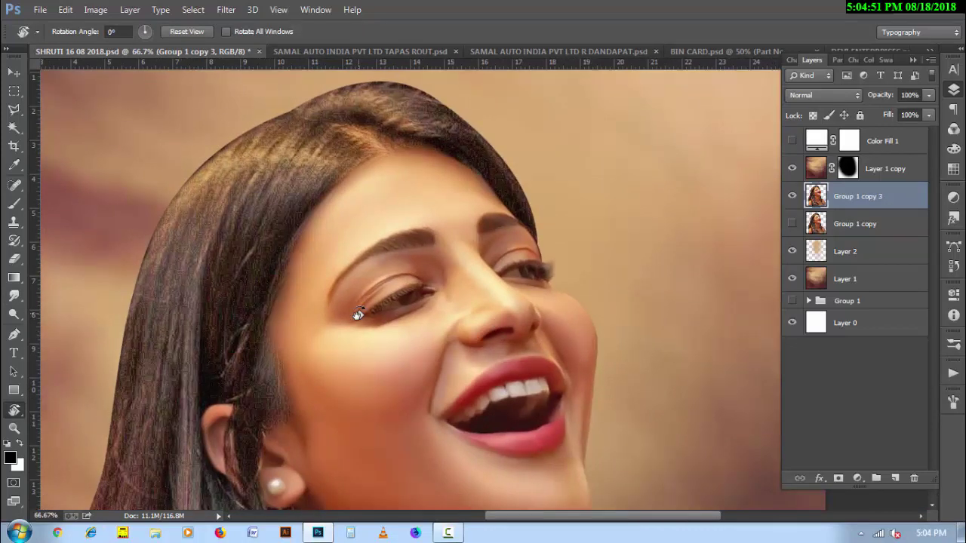
{"action": "left_click", "coordinate": [14, 296]}
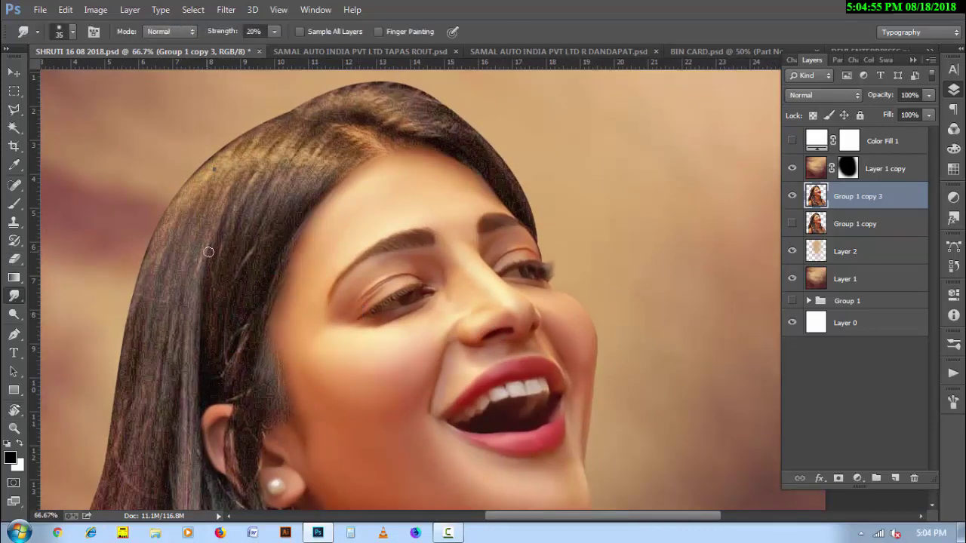
{"action": "right_click", "coordinate": [208, 251]}
{"action": "left_click", "coordinate": [516, 25]}
{"action": "key", "text": "ctrl+plus"}
{"action": "key", "text": "ctrl+plus"}
{"action": "key", "text": "bracketleft"}
{"action": "key", "text": "bracketleft"}
{"action": "key", "text": "bracketleft"}
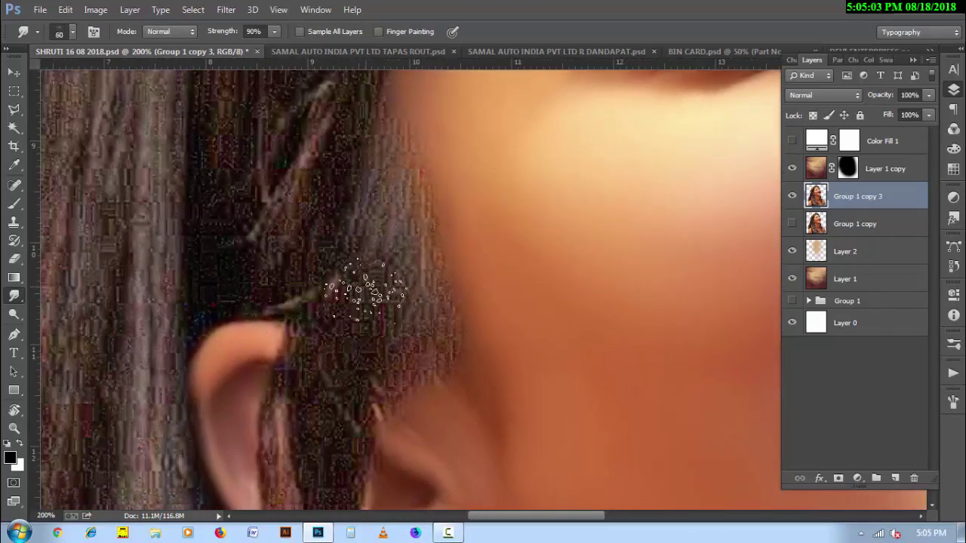
{"action": "key", "text": "r"}
{"action": "left_click_drag", "start_coordinate": [334, 307], "coordinate": [324, 309]}
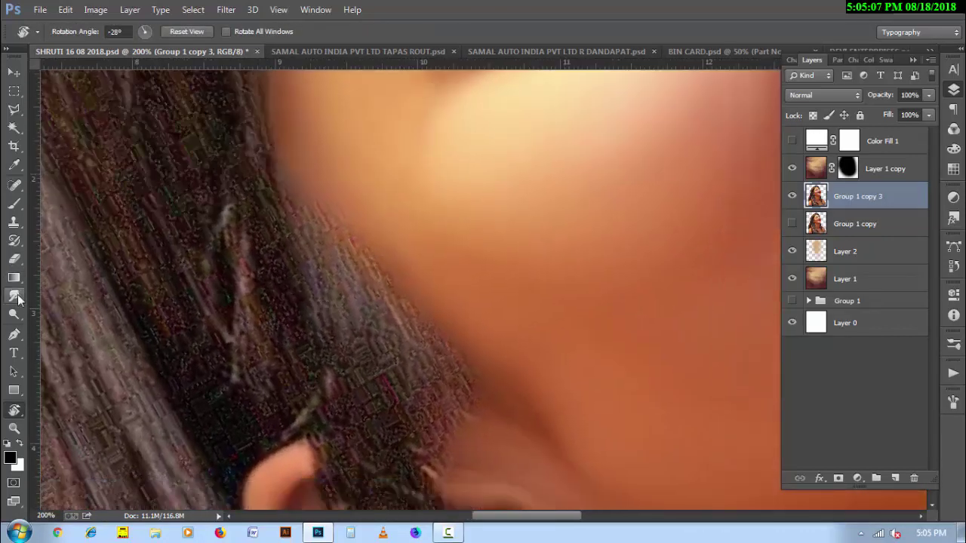
Step: Smear hair strands down over the ear with a 45 px, then 35 px brush
{"action": "mouse_move", "coordinate": [291, 204]}
{"action": "left_mouse_down"}
{"action": "mouse_move", "coordinate": [313, 321]}
{"action": "mouse_move", "coordinate": [410, 410]}
{"action": "left_mouse_up"}
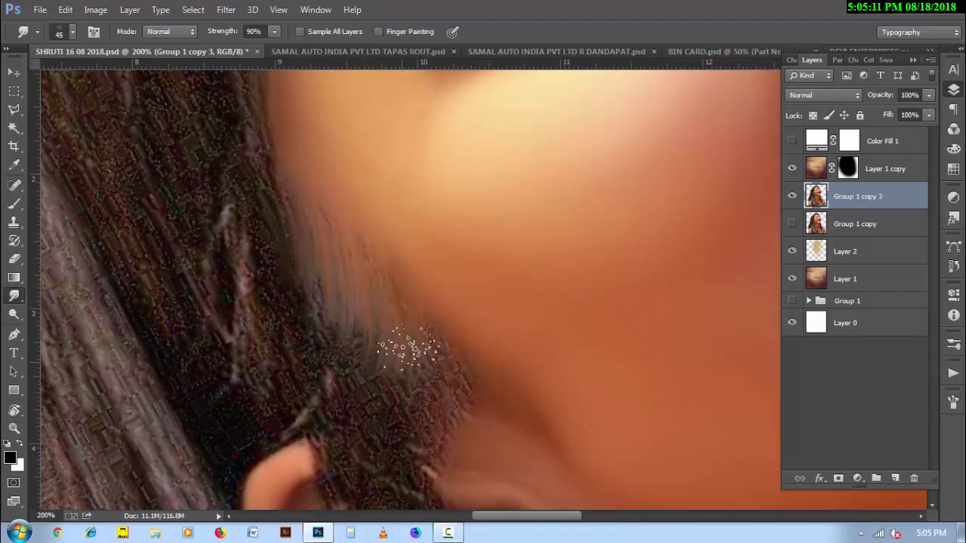
{"action": "key", "text": "bracketleft"}
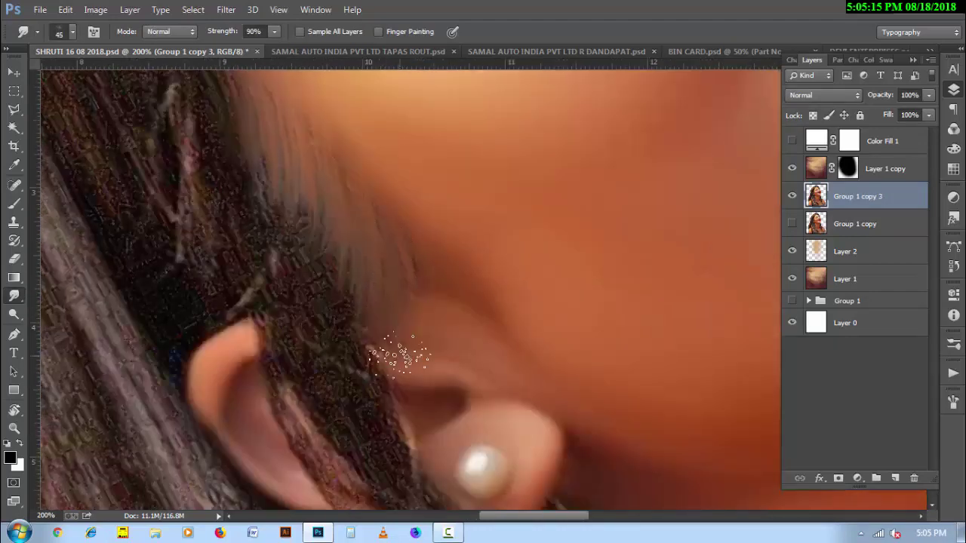
{"action": "left_click_drag", "start_coordinate": [254, 129], "coordinate": [265, 305]}
{"action": "left_click_drag", "start_coordinate": [291, 162], "coordinate": [290, 316]}
{"action": "left_click_drag", "start_coordinate": [315, 179], "coordinate": [317, 422]}
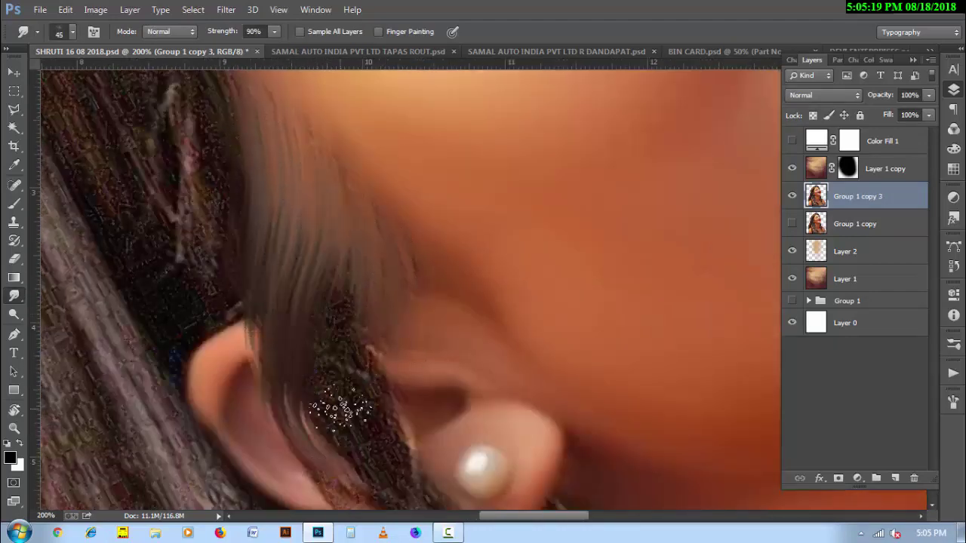
{"action": "mouse_move", "coordinate": [347, 227]}
{"action": "left_mouse_down"}
{"action": "mouse_move", "coordinate": [332, 452]}
{"action": "mouse_move", "coordinate": [312, 394]}
{"action": "left_mouse_up"}
{"action": "left_click_drag", "start_coordinate": [336, 215], "coordinate": [332, 412]}
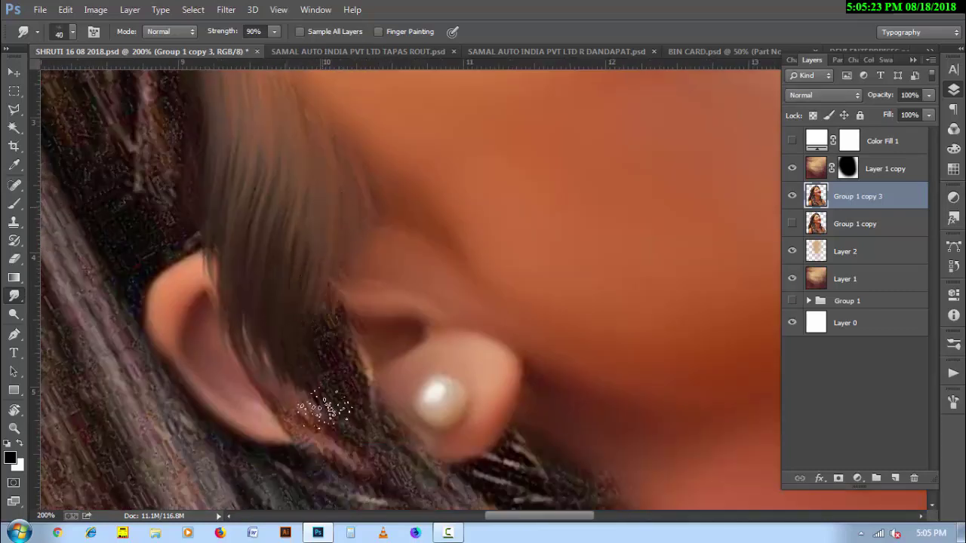
{"action": "key", "text": "bracketleft"}
{"action": "left_click_drag", "start_coordinate": [335, 269], "coordinate": [374, 453]}
Step: Smudge hair along the lower ear edge, below the earlobe and the neck with a 20–25 px brush
{"action": "scroll", "coordinate": [340, 264], "scroll_direction": "up", "scroll_amount": 3}
{"action": "key", "text": "bracketleft"}
{"action": "key", "text": "bracketleft"}
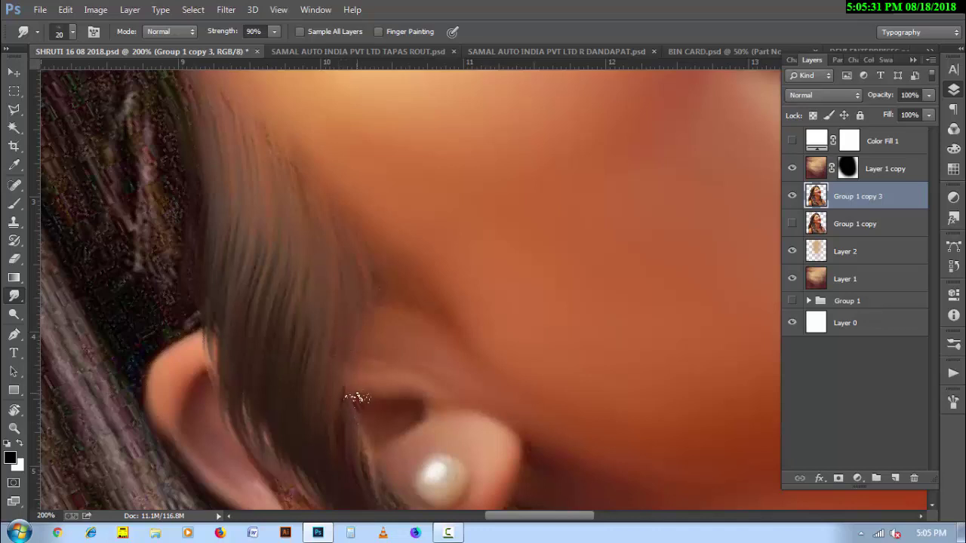
{"action": "scroll", "coordinate": [357, 398], "scroll_direction": "up", "scroll_amount": 2}
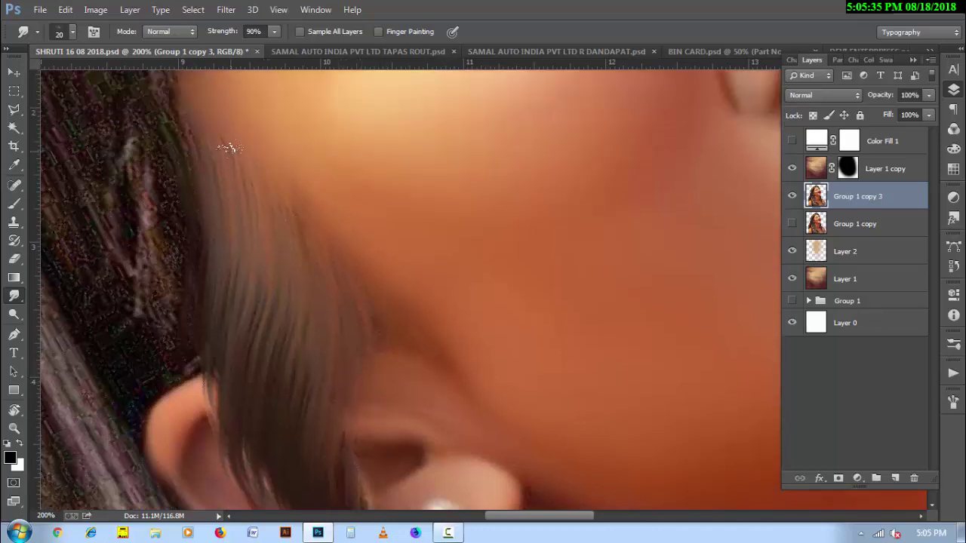
{"action": "scroll", "coordinate": [314, 302], "scroll_direction": "down", "scroll_amount": 5}
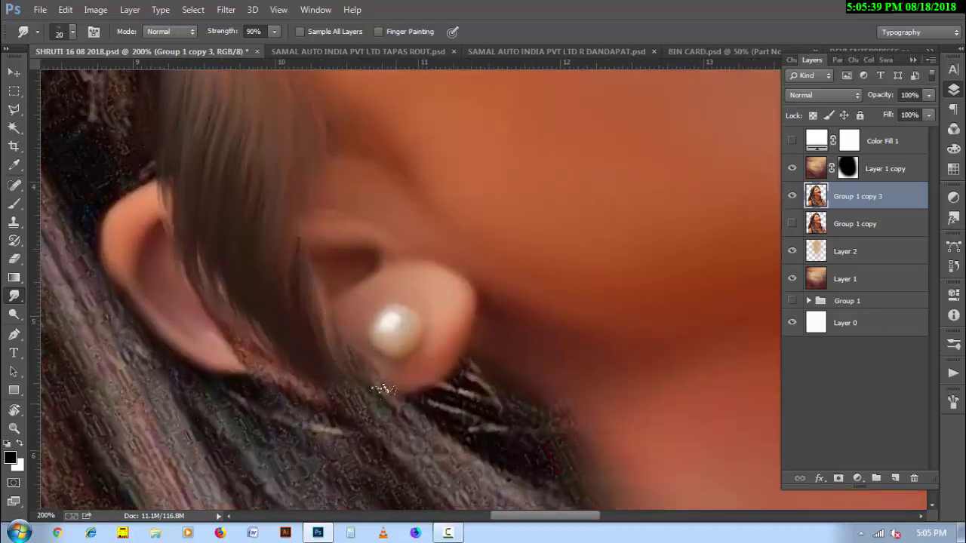
{"action": "mouse_move", "coordinate": [253, 344]}
{"action": "left_mouse_down"}
{"action": "mouse_move", "coordinate": [347, 426]}
{"action": "mouse_move", "coordinate": [267, 231]}
{"action": "left_mouse_up"}
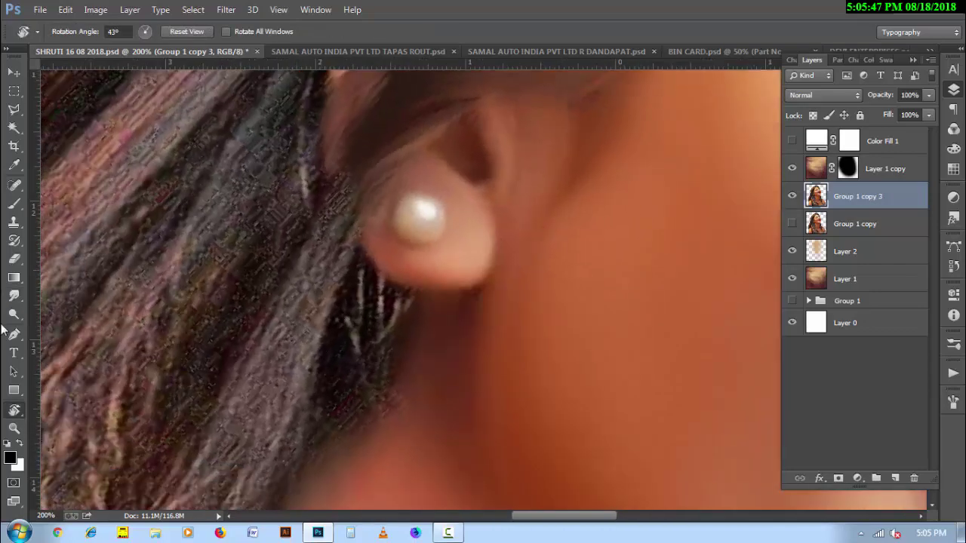
{"action": "key", "text": "bracketright"}
{"action": "left_click_drag", "start_coordinate": [367, 276], "coordinate": [391, 390]}
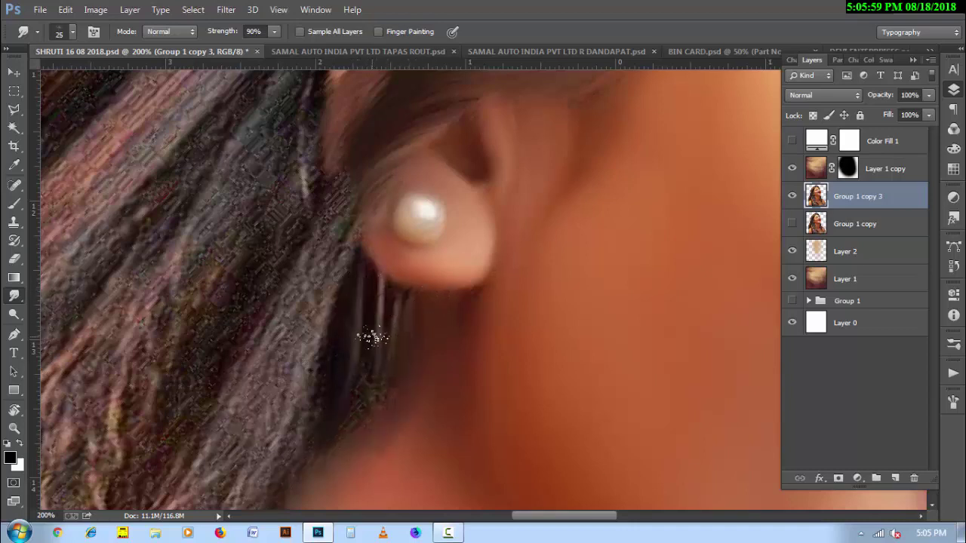
{"action": "left_click_drag", "start_coordinate": [357, 481], "coordinate": [387, 353]}
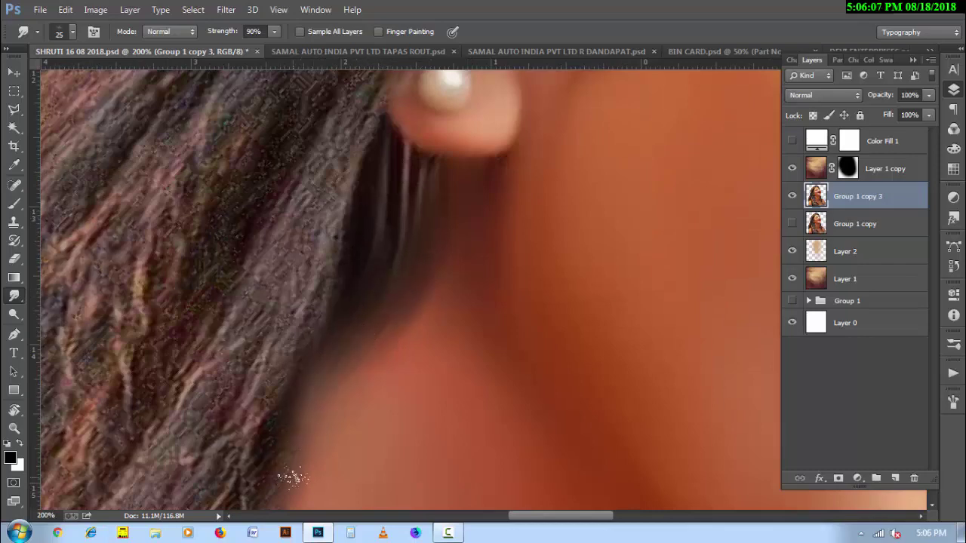
{"action": "mouse_move", "coordinate": [378, 314]}
{"action": "left_mouse_down"}
{"action": "mouse_move", "coordinate": [391, 310]}
{"action": "mouse_move", "coordinate": [248, 406]}
{"action": "left_mouse_up"}
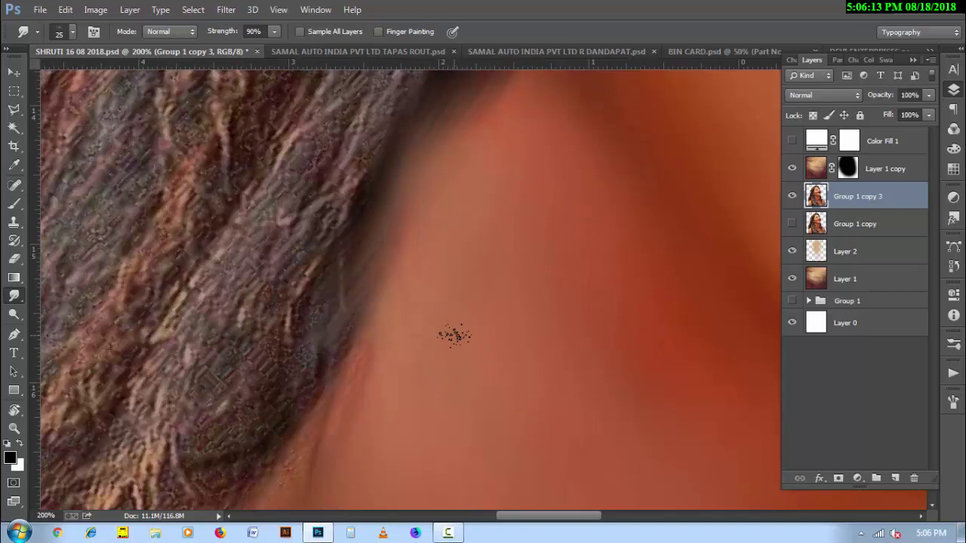
{"action": "mouse_move", "coordinate": [455, 335]}
{"action": "left_mouse_down"}
{"action": "mouse_move", "coordinate": [460, 319]}
{"action": "mouse_move", "coordinate": [496, 349]}
{"action": "mouse_move", "coordinate": [582, 324]}
{"action": "mouse_move", "coordinate": [491, 266]}
{"action": "left_mouse_up"}
Step: Rotate the canvas to 139° and smudge long streaks along the grainy hair edge
{"action": "key", "text": "r"}
{"action": "left_click_drag", "start_coordinate": [302, 302], "coordinate": [385, 248]}
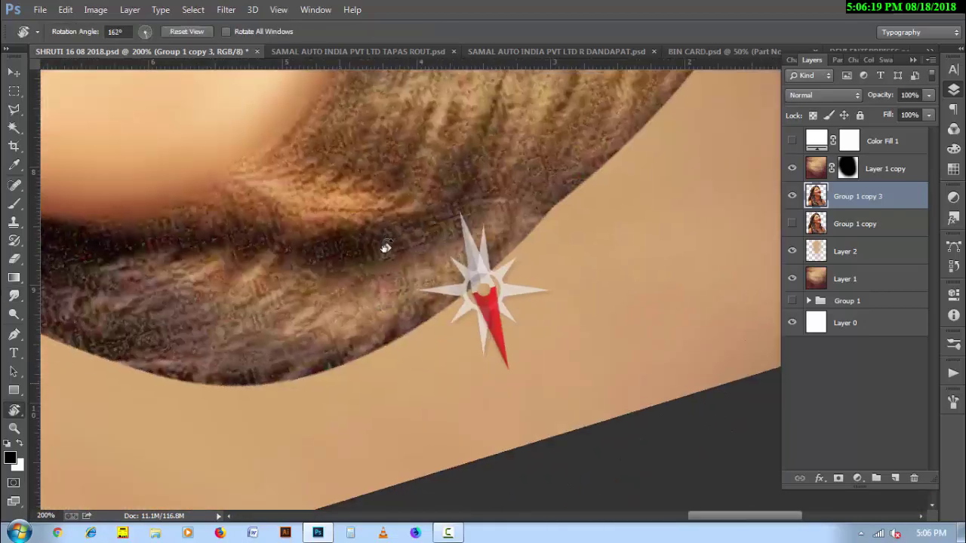
{"action": "mouse_move", "coordinate": [103, 168]}
{"action": "left_mouse_down"}
{"action": "mouse_move", "coordinate": [291, 372]}
{"action": "mouse_move", "coordinate": [405, 401]}
{"action": "left_mouse_up"}
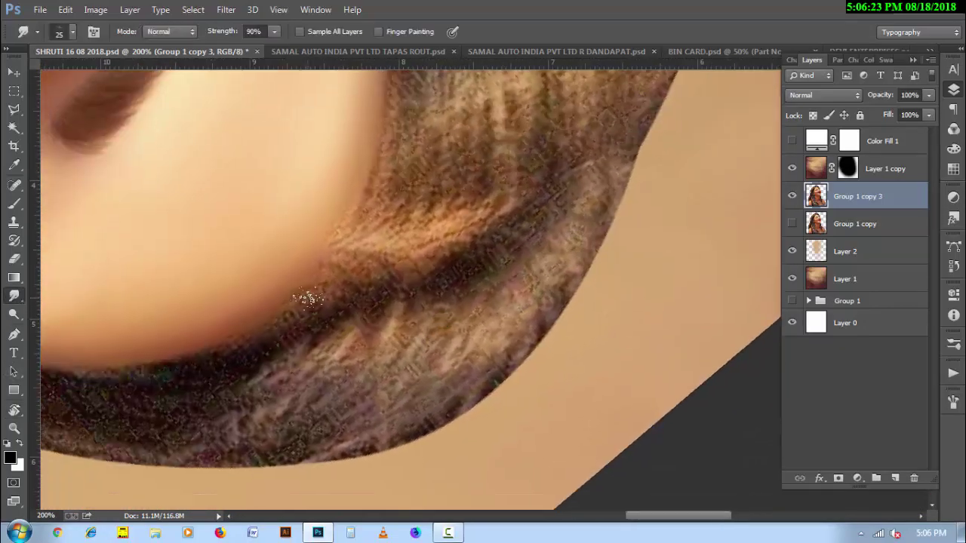
{"action": "left_click_drag", "start_coordinate": [366, 279], "coordinate": [405, 287]}
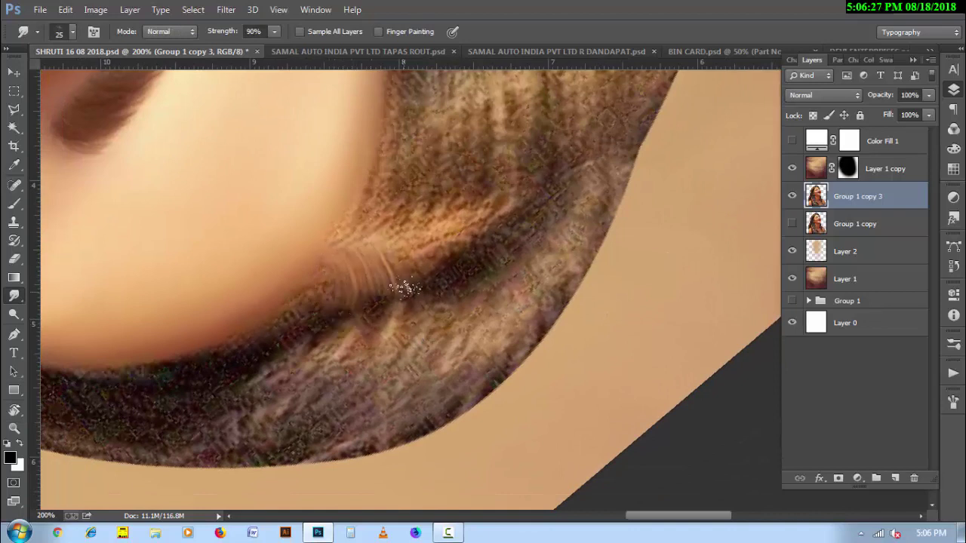
{"action": "mouse_move", "coordinate": [399, 249]}
{"action": "left_mouse_down"}
{"action": "mouse_move", "coordinate": [474, 265]}
{"action": "mouse_move", "coordinate": [491, 209]}
{"action": "mouse_move", "coordinate": [532, 234]}
{"action": "left_mouse_up"}
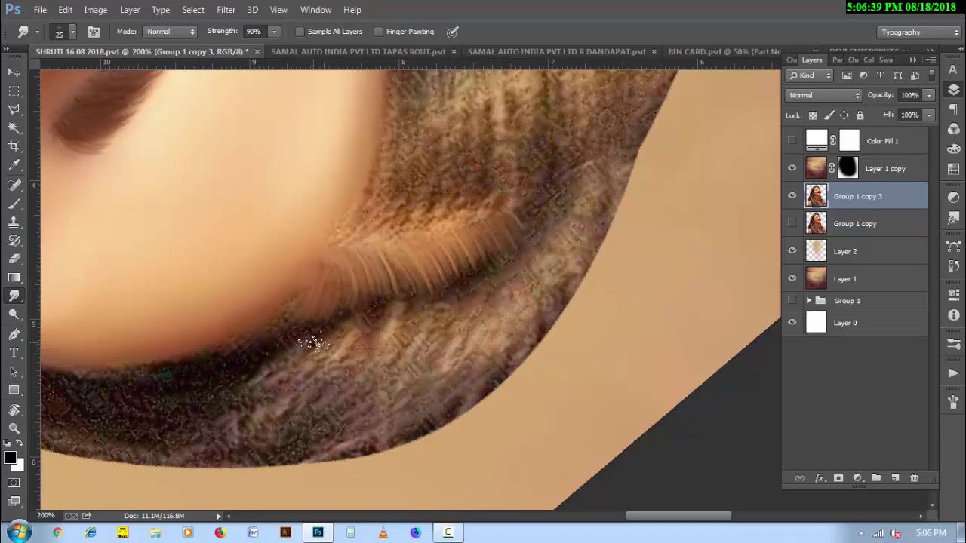
Step: Turn the view to follow the hair curve and erase stray hair pixels along the outer edge
{"action": "key", "text": "r"}
{"action": "mouse_move", "coordinate": [312, 339]}
{"action": "left_mouse_down"}
{"action": "mouse_move", "coordinate": [261, 292]}
{"action": "mouse_move", "coordinate": [272, 317]}
{"action": "left_mouse_up"}
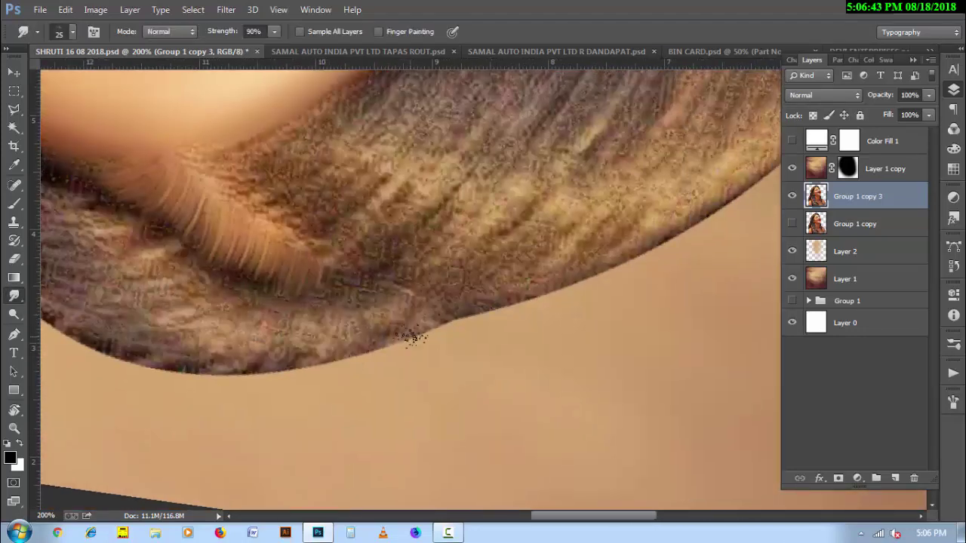
{"action": "key", "text": "e"}
{"action": "key", "text": "]"}
{"action": "mouse_move", "coordinate": [420, 330]}
{"action": "left_mouse_down"}
{"action": "mouse_move", "coordinate": [497, 335]}
{"action": "mouse_move", "coordinate": [533, 320]}
{"action": "mouse_move", "coordinate": [509, 325]}
{"action": "left_mouse_up"}
{"action": "key", "text": "r"}
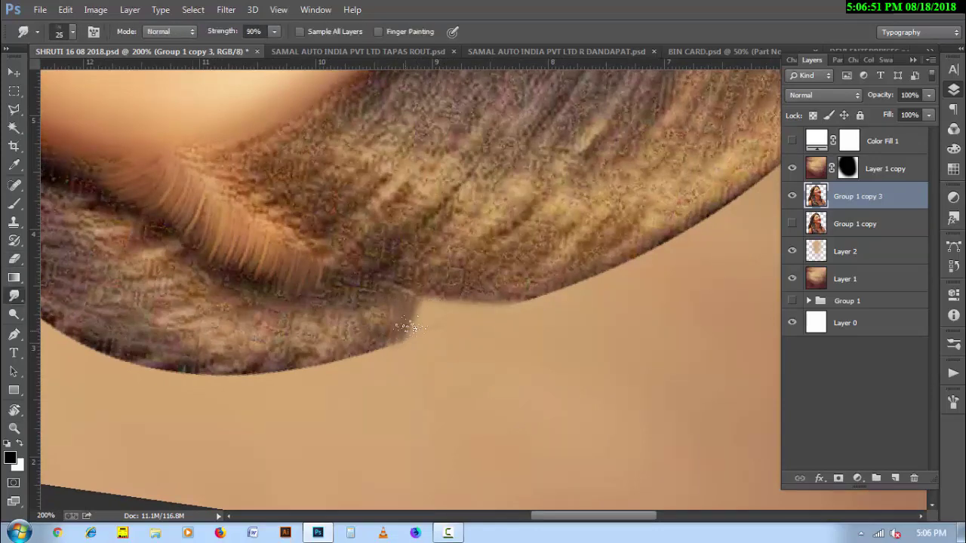
Step: Rotate further and, with a larger Smudge brush, sweep the grainy hair down along its lower edge
{"action": "key", "text": "r"}
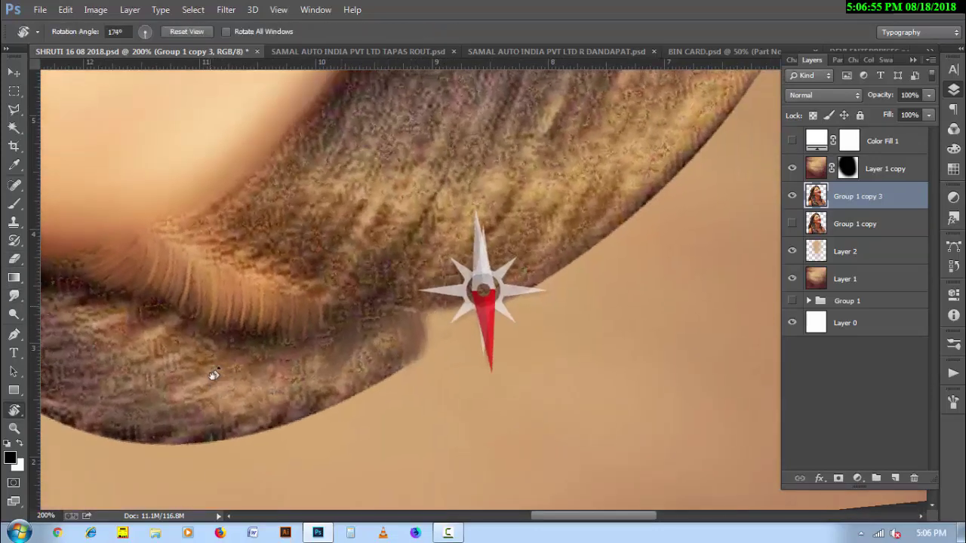
{"action": "left_click_drag", "start_coordinate": [335, 367], "coordinate": [548, 441]}
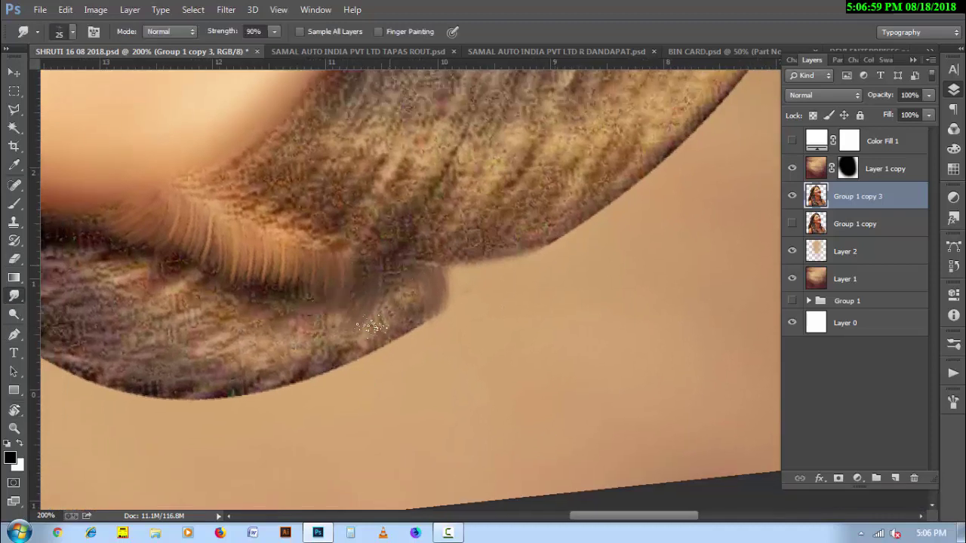
{"action": "left_click_drag", "start_coordinate": [392, 272], "coordinate": [339, 355]}
{"action": "mouse_move", "coordinate": [406, 289]}
{"action": "left_mouse_down"}
{"action": "mouse_move", "coordinate": [400, 349]}
{"action": "mouse_move", "coordinate": [323, 385]}
{"action": "left_mouse_up"}
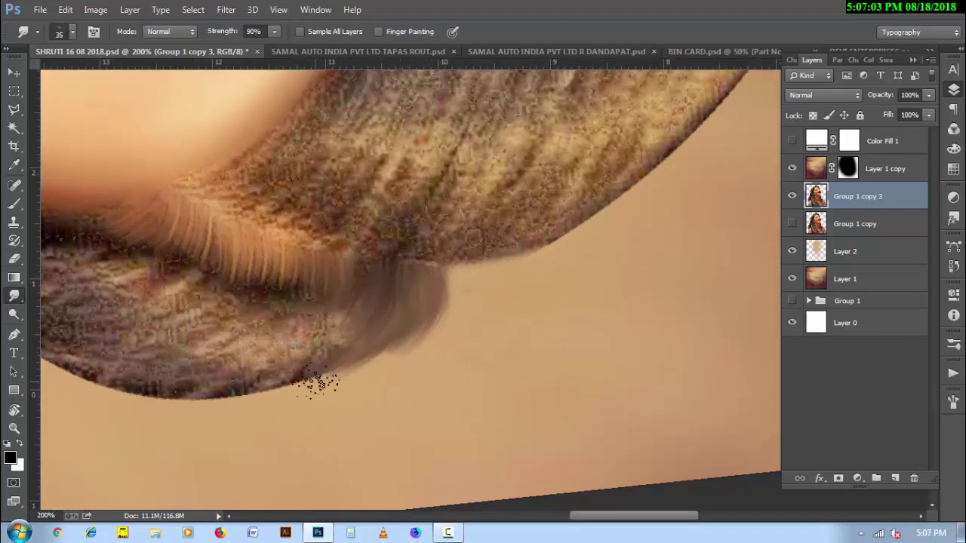
{"action": "key", "text": "]"}
{"action": "mouse_move", "coordinate": [384, 334]}
{"action": "left_mouse_down"}
{"action": "mouse_move", "coordinate": [317, 311]}
{"action": "mouse_move", "coordinate": [212, 370]}
{"action": "left_mouse_up"}
{"action": "left_click_drag", "start_coordinate": [351, 279], "coordinate": [189, 392]}
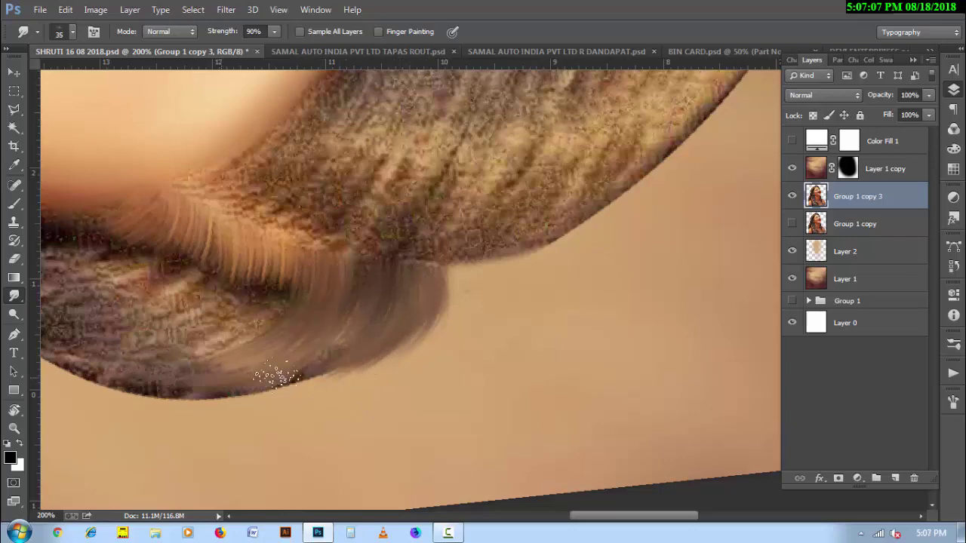
{"action": "left_click_drag", "start_coordinate": [351, 324], "coordinate": [155, 389]}
Step: At a new view angle, pull downward streaks through the hair to its lower edge
{"action": "key", "text": "r"}
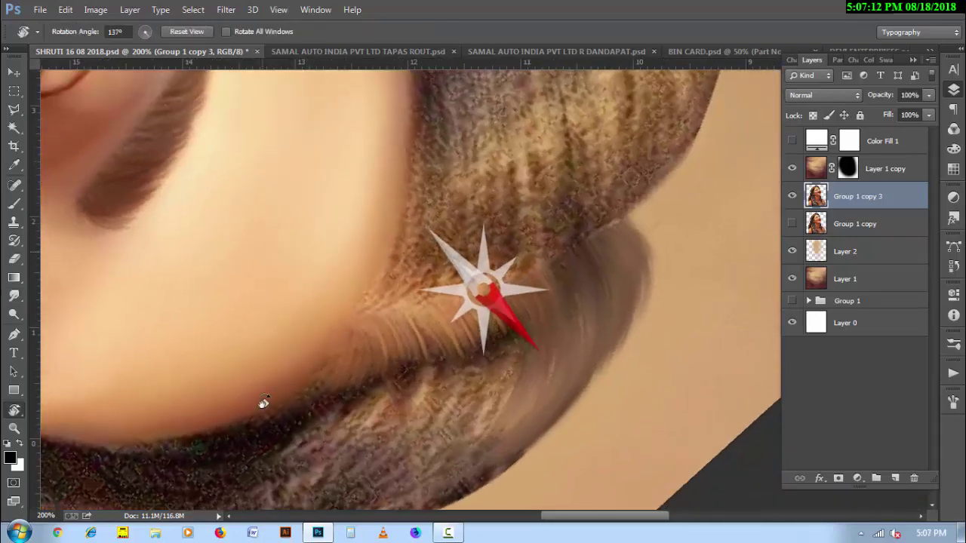
{"action": "mouse_move", "coordinate": [295, 355]}
{"action": "left_mouse_down"}
{"action": "mouse_move", "coordinate": [355, 404]}
{"action": "mouse_move", "coordinate": [388, 415]}
{"action": "left_mouse_up"}
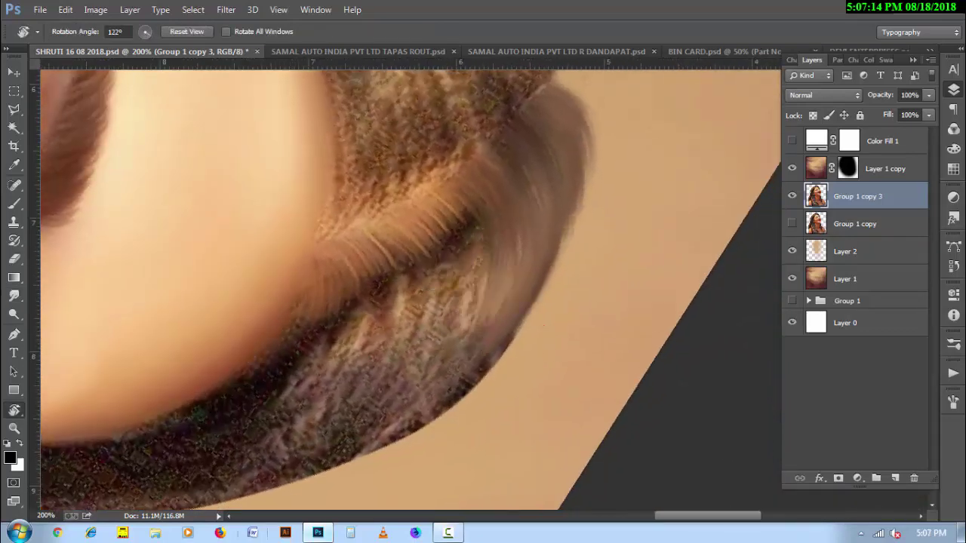
{"action": "left_click", "coordinate": [9, 296]}
{"action": "left_click_drag", "start_coordinate": [442, 253], "coordinate": [385, 392]}
{"action": "mouse_move", "coordinate": [449, 219]}
{"action": "left_mouse_down"}
{"action": "mouse_move", "coordinate": [453, 370]}
{"action": "mouse_move", "coordinate": [437, 388]}
{"action": "left_mouse_up"}
{"action": "left_click_drag", "start_coordinate": [362, 266], "coordinate": [339, 396]}
{"action": "left_click_drag", "start_coordinate": [377, 247], "coordinate": [362, 431]}
{"action": "left_click_drag", "start_coordinate": [406, 242], "coordinate": [381, 414]}
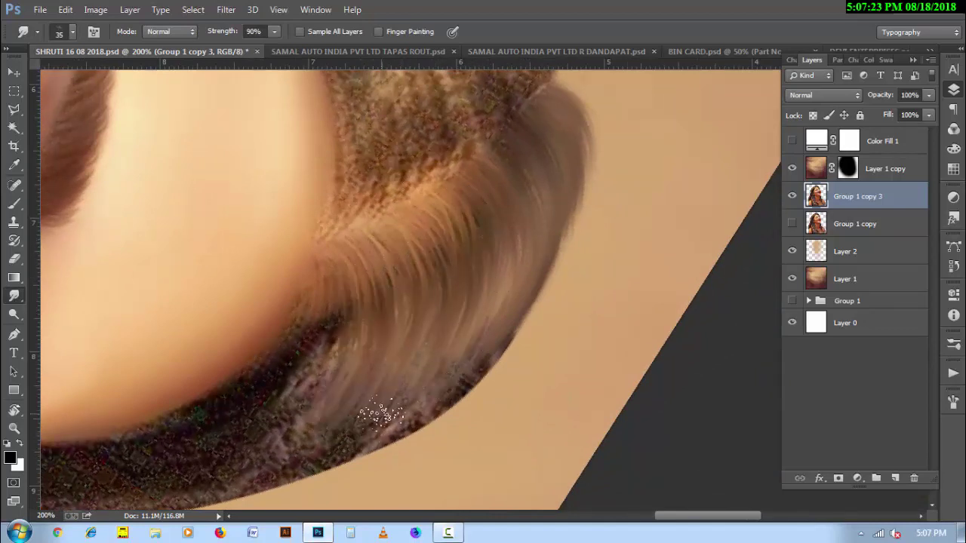
{"action": "scroll", "coordinate": [381, 414], "scroll_direction": "down", "scroll_amount": 2}
{"action": "scroll", "coordinate": [392, 400], "scroll_direction": "down", "scroll_amount": 1}
Step: With a slightly smaller brush, blend the lower hair edge downward and push the outer edge outward
{"action": "key", "text": "bracketleft"}
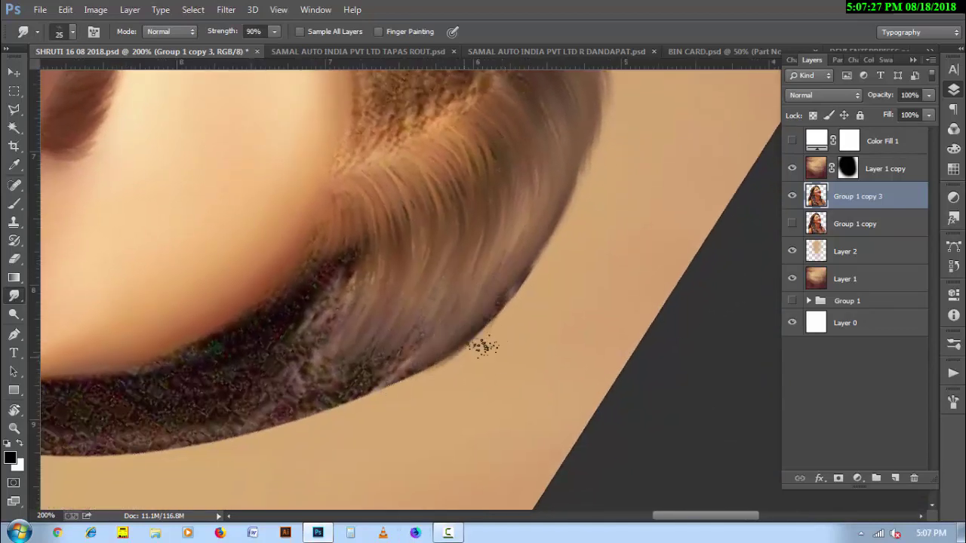
{"action": "left_click_drag", "start_coordinate": [544, 240], "coordinate": [453, 361]}
{"action": "mouse_move", "coordinate": [351, 357]}
{"action": "left_mouse_down"}
{"action": "mouse_move", "coordinate": [377, 384]}
{"action": "mouse_move", "coordinate": [341, 431]}
{"action": "left_mouse_up"}
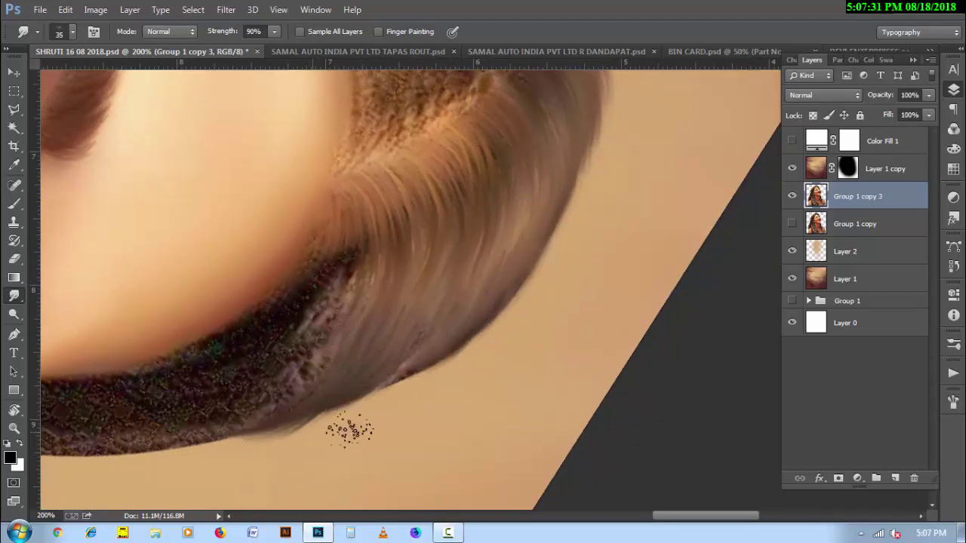
{"action": "key", "text": "bracketright"}
{"action": "left_click_drag", "start_coordinate": [425, 320], "coordinate": [358, 398]}
{"action": "mouse_move", "coordinate": [478, 302]}
{"action": "left_mouse_down"}
{"action": "mouse_move", "coordinate": [453, 362]}
{"action": "mouse_move", "coordinate": [368, 409]}
{"action": "left_mouse_up"}
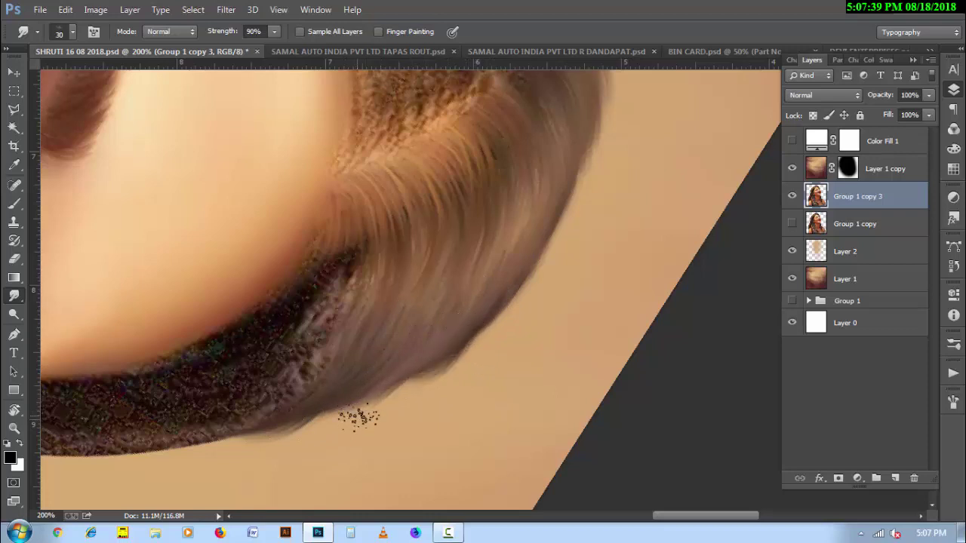
{"action": "left_click_drag", "start_coordinate": [511, 274], "coordinate": [446, 363]}
Step: Smooth the dark grainy lower hair edge and stroke the hair's right side downward
{"action": "left_click_drag", "start_coordinate": [327, 237], "coordinate": [287, 332]}
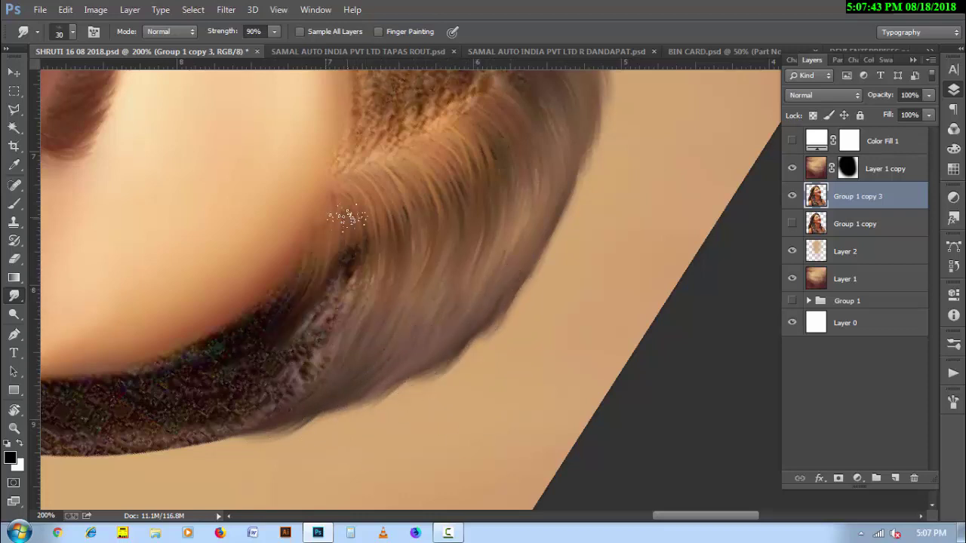
{"action": "left_click_drag", "start_coordinate": [345, 216], "coordinate": [294, 363]}
{"action": "left_click_drag", "start_coordinate": [362, 233], "coordinate": [309, 378]}
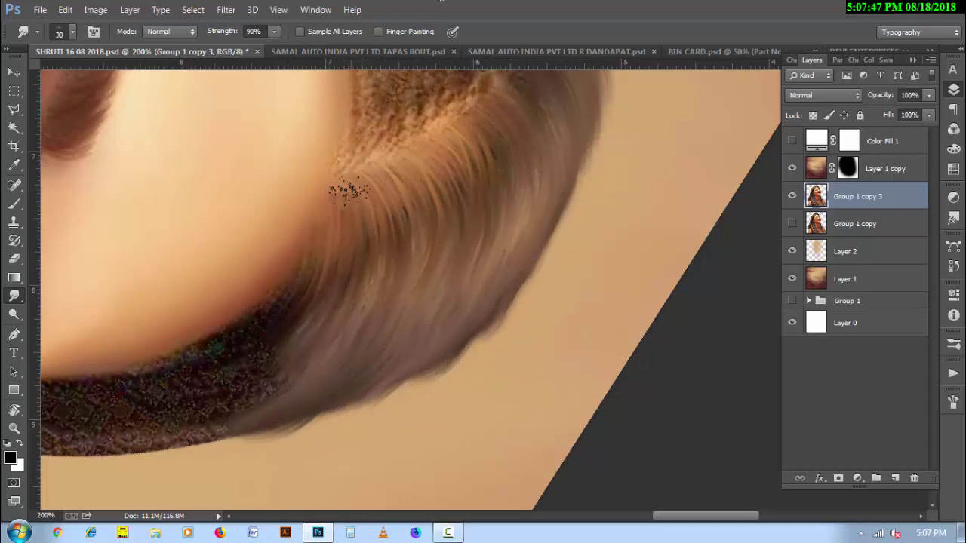
{"action": "left_click_drag", "start_coordinate": [350, 191], "coordinate": [345, 362]}
{"action": "mouse_move", "coordinate": [387, 179]}
{"action": "left_mouse_down"}
{"action": "mouse_move", "coordinate": [377, 345]}
{"action": "mouse_move", "coordinate": [407, 332]}
{"action": "left_mouse_up"}
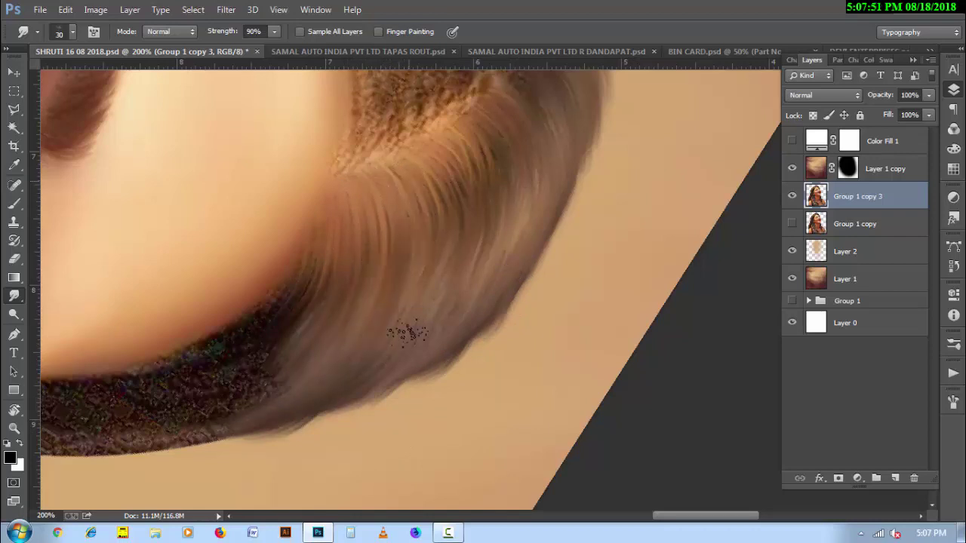
{"action": "mouse_move", "coordinate": [434, 173]}
{"action": "left_mouse_down"}
{"action": "mouse_move", "coordinate": [446, 231]}
{"action": "mouse_move", "coordinate": [472, 268]}
{"action": "left_mouse_up"}
{"action": "left_click_drag", "start_coordinate": [461, 161], "coordinate": [483, 290]}
{"action": "left_click_drag", "start_coordinate": [487, 133], "coordinate": [514, 253]}
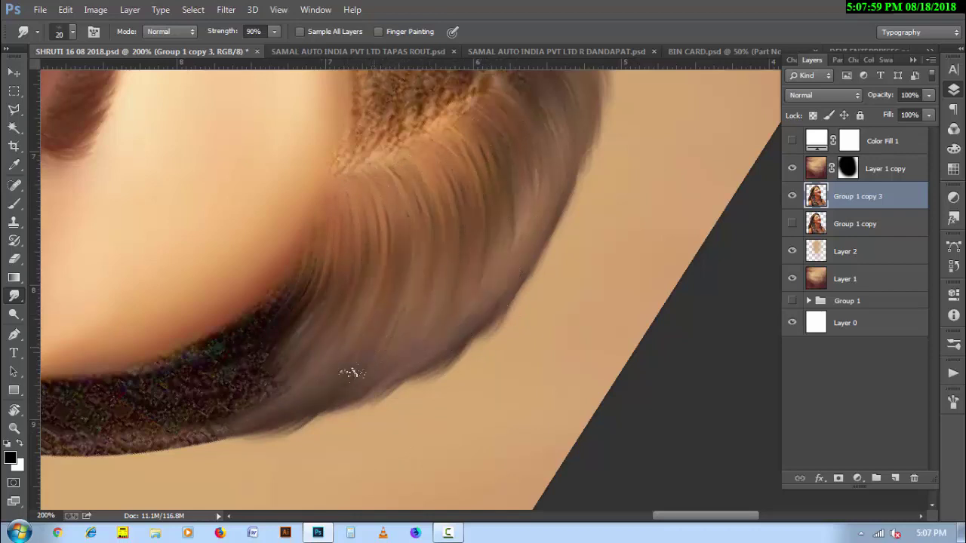
{"action": "key", "text": "r"}
{"action": "left_click_drag", "start_coordinate": [445, 117], "coordinate": [438, 352]}
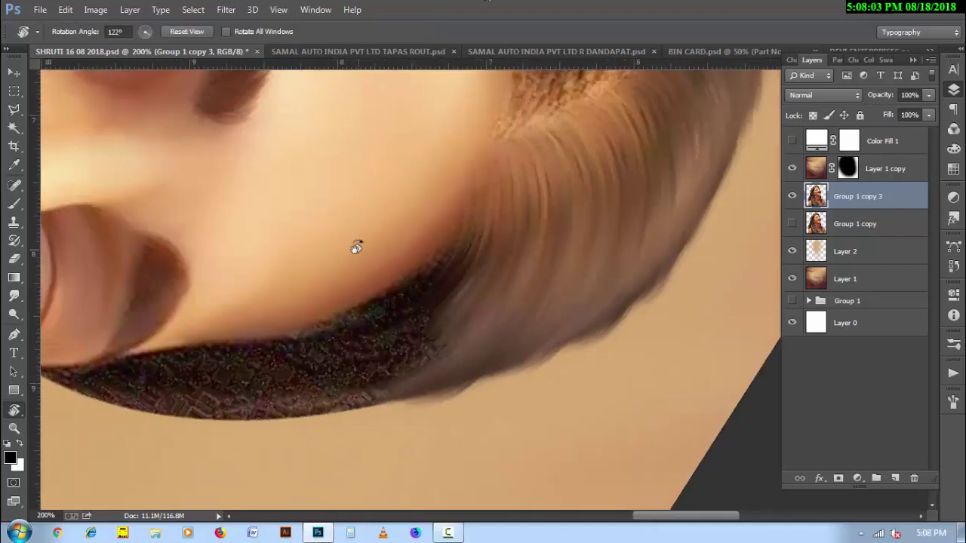
Step: Smudge the speckled texture beside the temple into smooth hair strands
{"action": "left_click_drag", "start_coordinate": [355, 244], "coordinate": [326, 369]}
{"action": "left_click", "coordinate": [14, 295]}
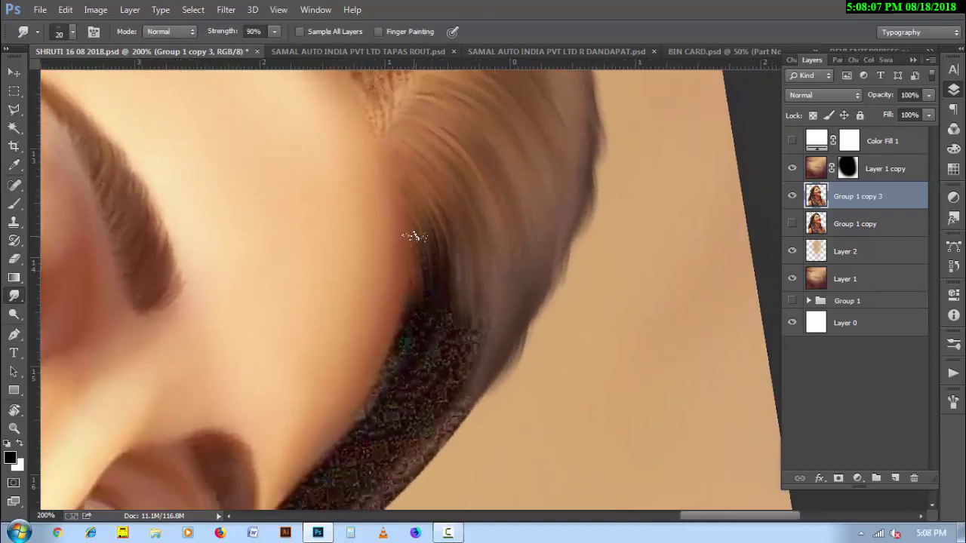
{"action": "scroll", "coordinate": [446, 336], "scroll_direction": "down", "scroll_amount": 1}
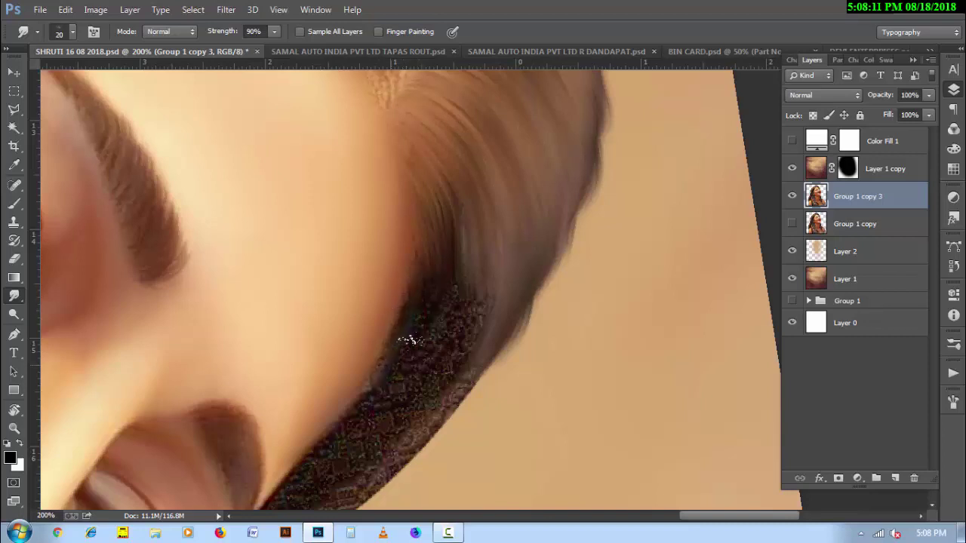
{"action": "mouse_move", "coordinate": [439, 235]}
{"action": "left_mouse_down"}
{"action": "mouse_move", "coordinate": [466, 276]}
{"action": "mouse_move", "coordinate": [467, 317]}
{"action": "left_mouse_up"}
{"action": "mouse_move", "coordinate": [468, 394]}
{"action": "left_mouse_down"}
{"action": "mouse_move", "coordinate": [464, 367]}
{"action": "mouse_move", "coordinate": [431, 421]}
{"action": "mouse_move", "coordinate": [359, 498]}
{"action": "left_mouse_up"}
{"action": "left_click_drag", "start_coordinate": [400, 419], "coordinate": [432, 299]}
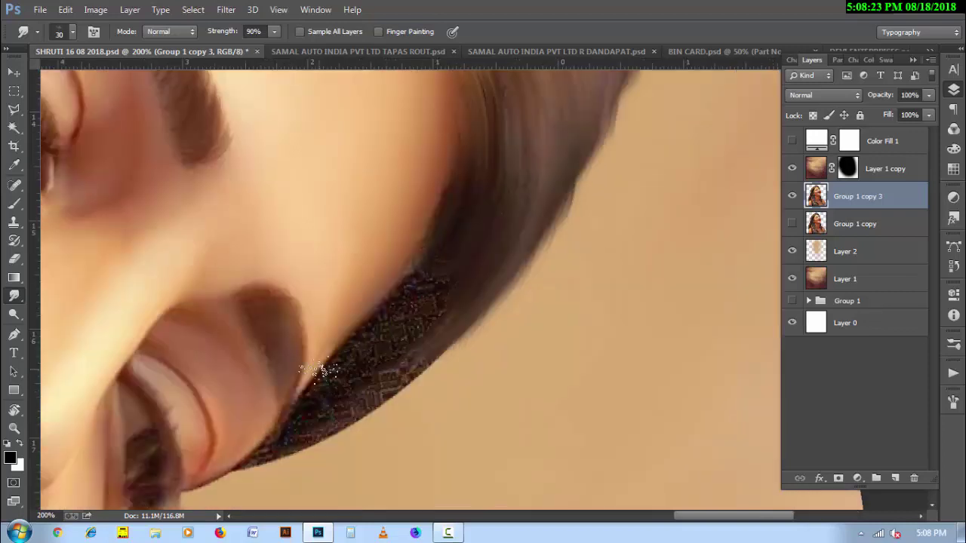
Step: Rotate the canvas to 45° and stroke the speckled hair edge downward
{"action": "key", "text": "r"}
{"action": "mouse_move", "coordinate": [321, 370]}
{"action": "left_mouse_down"}
{"action": "mouse_move", "coordinate": [362, 392]}
{"action": "mouse_move", "coordinate": [254, 349]}
{"action": "mouse_move", "coordinate": [371, 339]}
{"action": "left_mouse_up"}
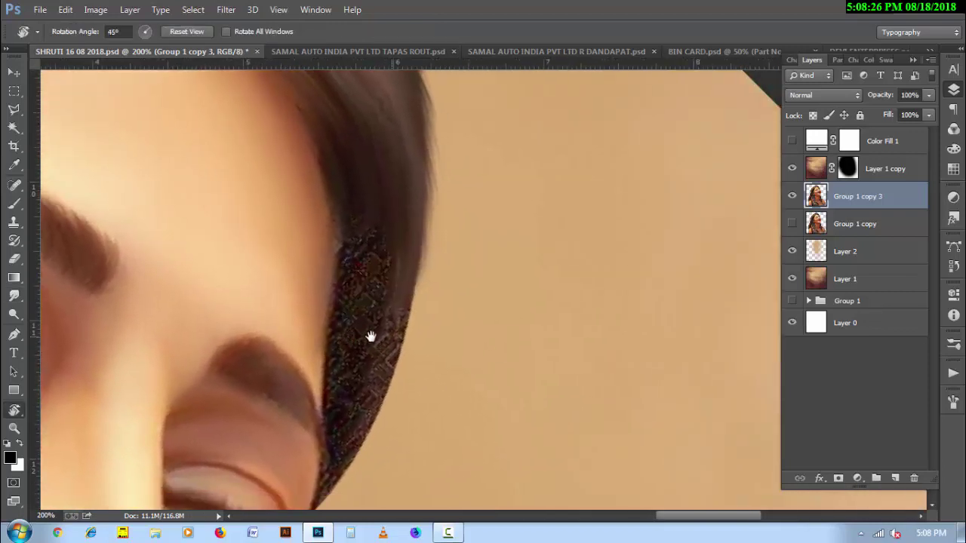
{"action": "left_click", "coordinate": [14, 296]}
{"action": "left_click_drag", "start_coordinate": [345, 215], "coordinate": [349, 389]}
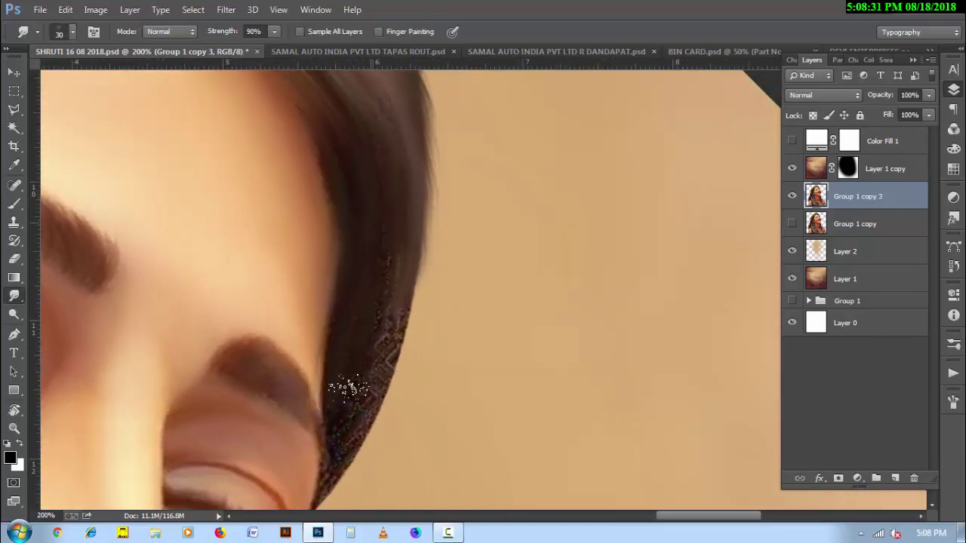
{"action": "left_click_drag", "start_coordinate": [407, 228], "coordinate": [373, 406]}
{"action": "left_click_drag", "start_coordinate": [411, 283], "coordinate": [382, 427]}
{"action": "mouse_move", "coordinate": [394, 342]}
{"action": "left_mouse_down"}
{"action": "mouse_move", "coordinate": [375, 451]}
{"action": "mouse_move", "coordinate": [389, 387]}
{"action": "mouse_move", "coordinate": [356, 388]}
{"action": "mouse_move", "coordinate": [335, 442]}
{"action": "left_mouse_up"}
Step: With a smaller Smudge brush, smooth and darken the hair edge, then bring the forehead into view
{"action": "key", "text": "bracketleft"}
{"action": "left_click_drag", "start_coordinate": [368, 362], "coordinate": [362, 326]}
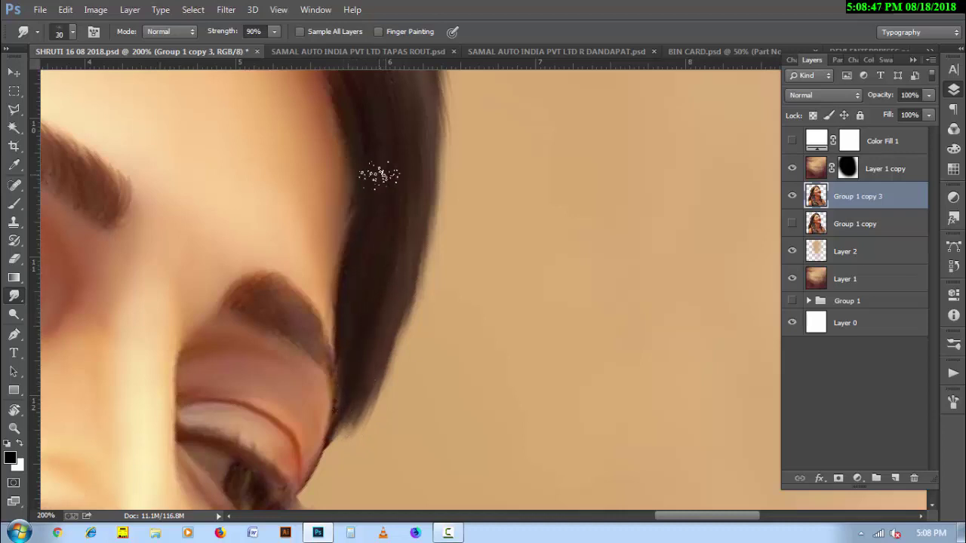
{"action": "left_click_drag", "start_coordinate": [399, 114], "coordinate": [408, 233]}
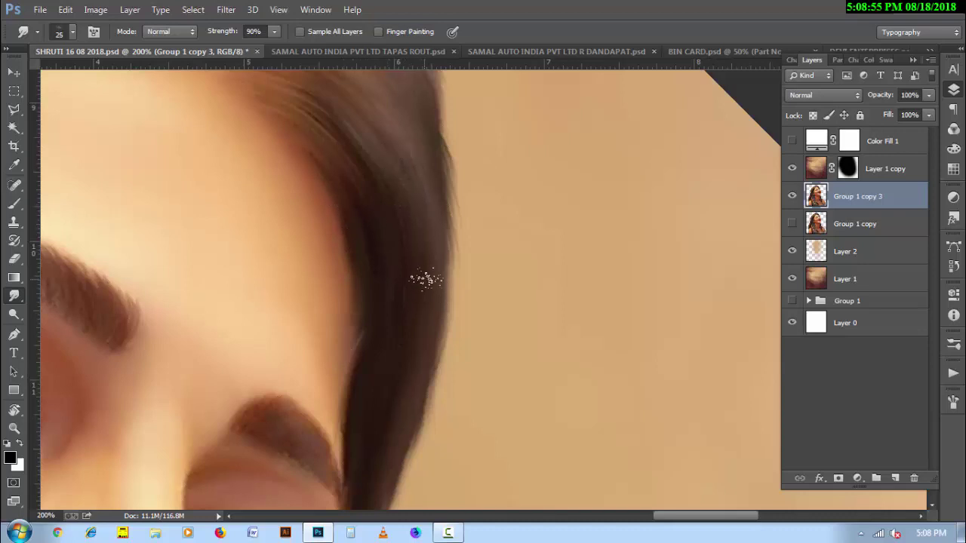
{"action": "scroll", "coordinate": [427, 279], "scroll_direction": "down", "scroll_amount": 1}
{"action": "scroll", "coordinate": [433, 335], "scroll_direction": "down", "scroll_amount": 1}
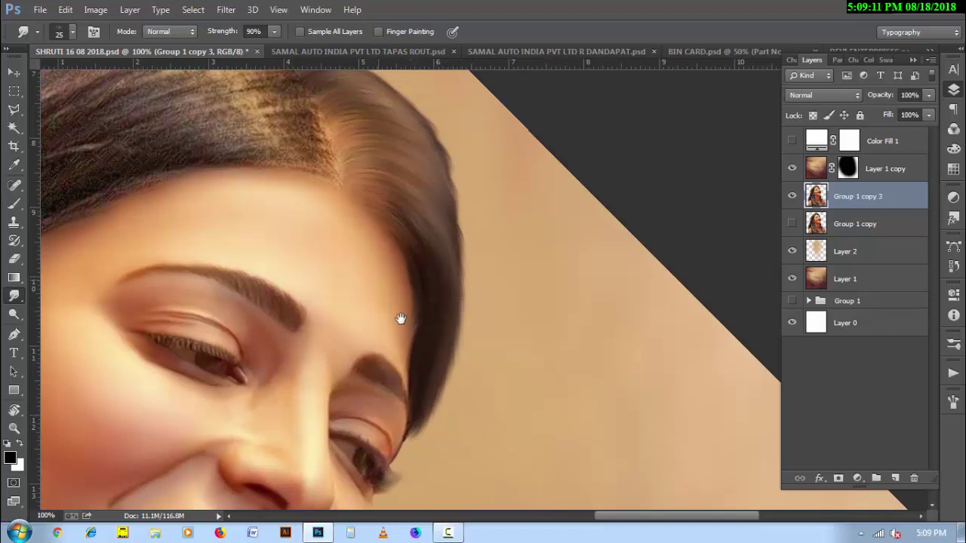
Step: Rotate the canvas to -38°, zoom to 200%, and pull hair strands down into the textured hairline
{"action": "left_click_drag", "start_coordinate": [401, 319], "coordinate": [451, 331]}
{"action": "key", "text": "r"}
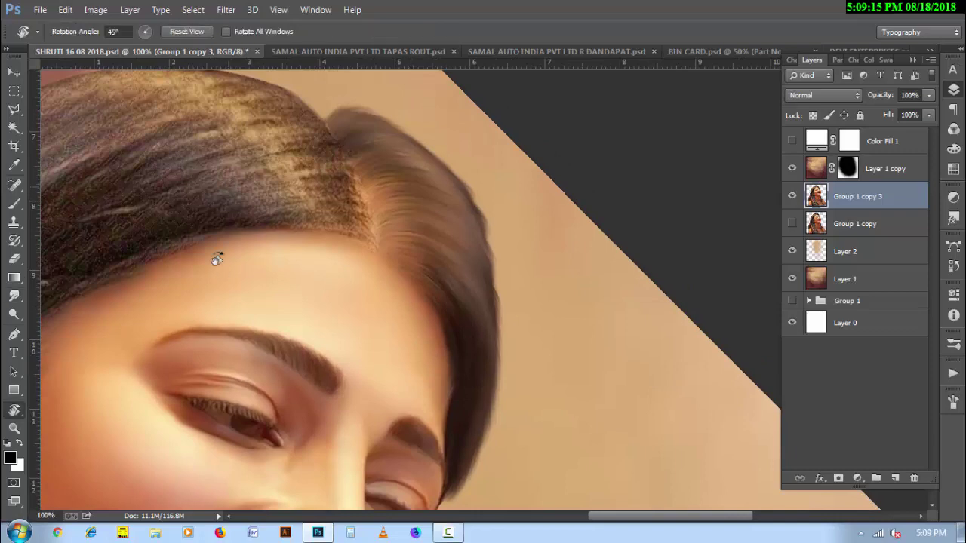
{"action": "left_click_drag", "start_coordinate": [216, 254], "coordinate": [306, 369]}
{"action": "key", "text": "ctrl+plus"}
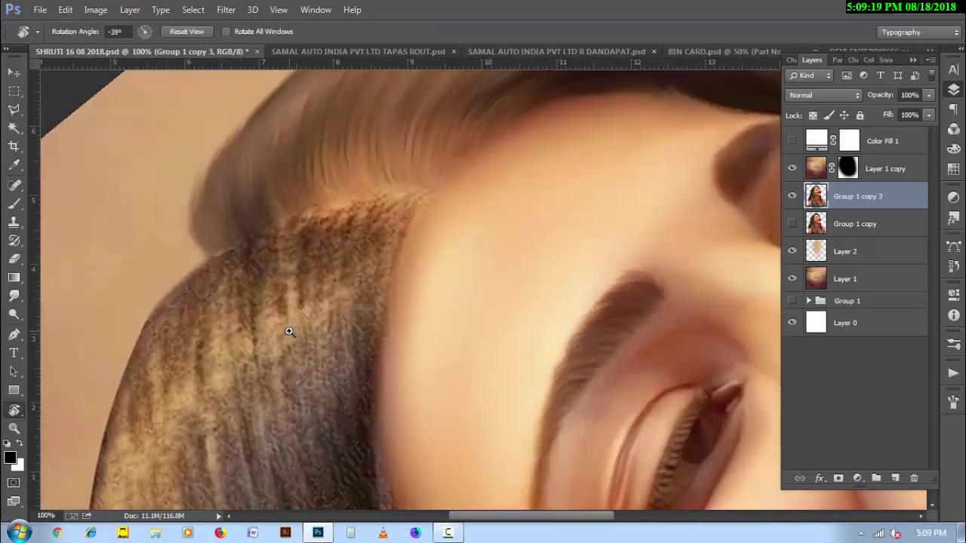
{"action": "left_click", "coordinate": [13, 296]}
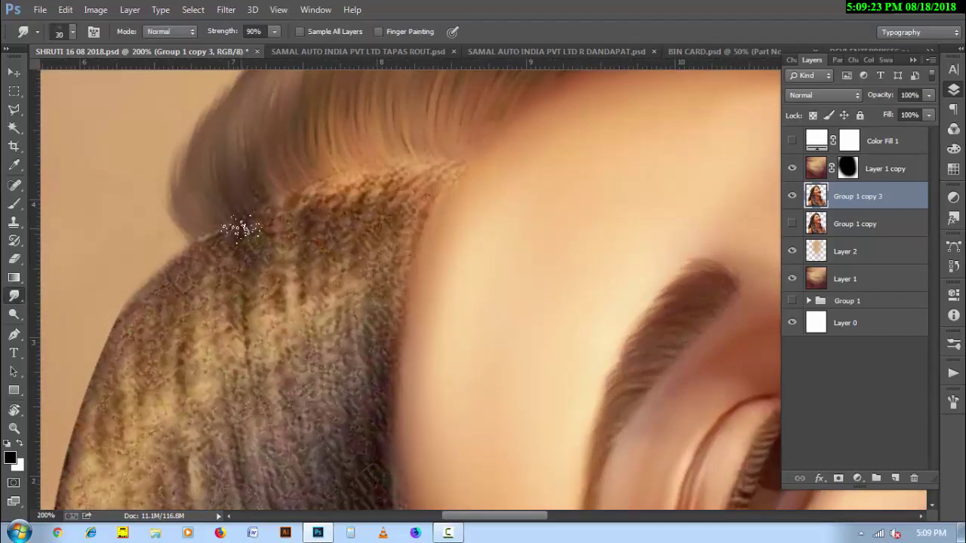
{"action": "left_click_drag", "start_coordinate": [240, 228], "coordinate": [241, 332]}
{"action": "left_click_drag", "start_coordinate": [268, 212], "coordinate": [264, 317]}
{"action": "left_click_drag", "start_coordinate": [306, 195], "coordinate": [298, 326]}
{"action": "left_click_drag", "start_coordinate": [336, 177], "coordinate": [335, 247]}
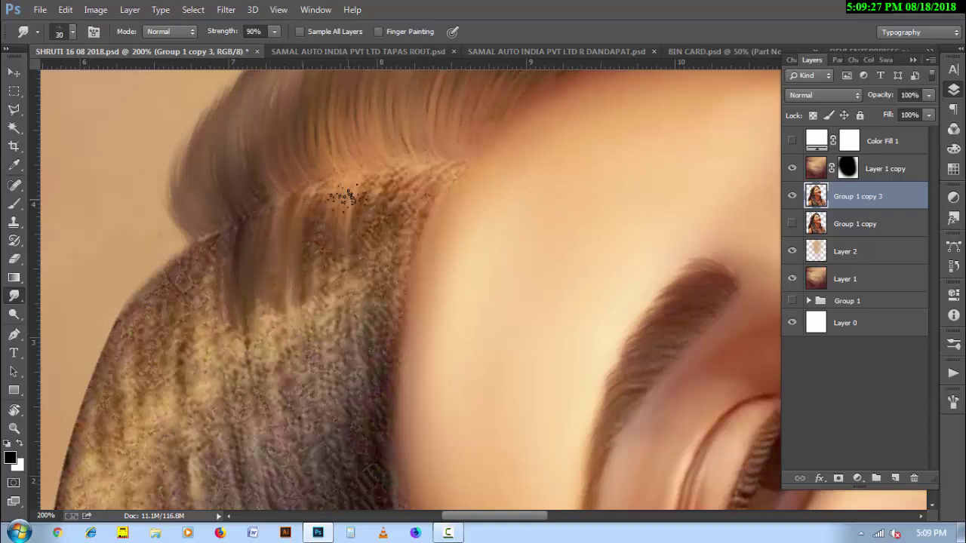
Step: Blend hair down along the hairline and pull strands over the sweater
{"action": "left_click_drag", "start_coordinate": [345, 195], "coordinate": [332, 236]}
{"action": "mouse_move", "coordinate": [389, 172]}
{"action": "left_mouse_down"}
{"action": "mouse_move", "coordinate": [372, 232]}
{"action": "mouse_move", "coordinate": [392, 234]}
{"action": "left_mouse_up"}
{"action": "left_click_drag", "start_coordinate": [437, 175], "coordinate": [394, 312]}
{"action": "left_click_drag", "start_coordinate": [243, 291], "coordinate": [235, 437]}
{"action": "left_click_drag", "start_coordinate": [261, 212], "coordinate": [292, 445]}
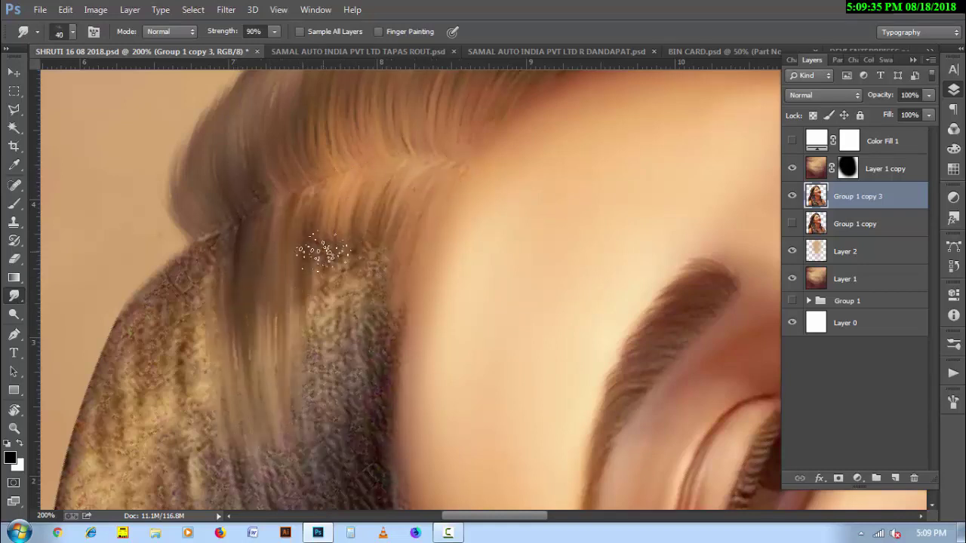
{"action": "left_click_drag", "start_coordinate": [309, 226], "coordinate": [317, 461]}
{"action": "left_click_drag", "start_coordinate": [355, 226], "coordinate": [325, 472]}
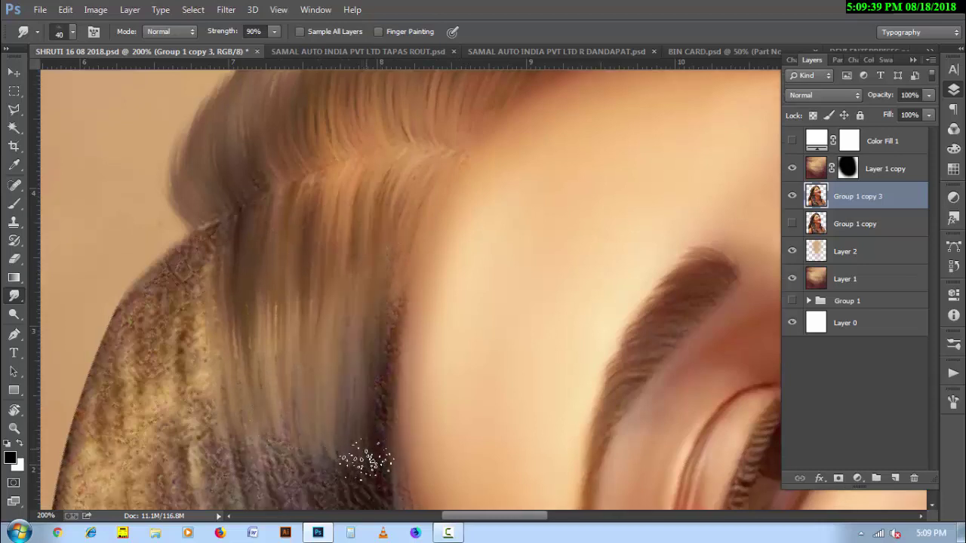
Step: At Smudge sizes 30–35, smear the dark hair edge into streaks across the textured sweater
{"action": "scroll", "coordinate": [378, 339], "scroll_direction": "down", "scroll_amount": 3}
{"action": "key", "text": "bracketleft"}
{"action": "left_click_drag", "start_coordinate": [383, 274], "coordinate": [375, 469]}
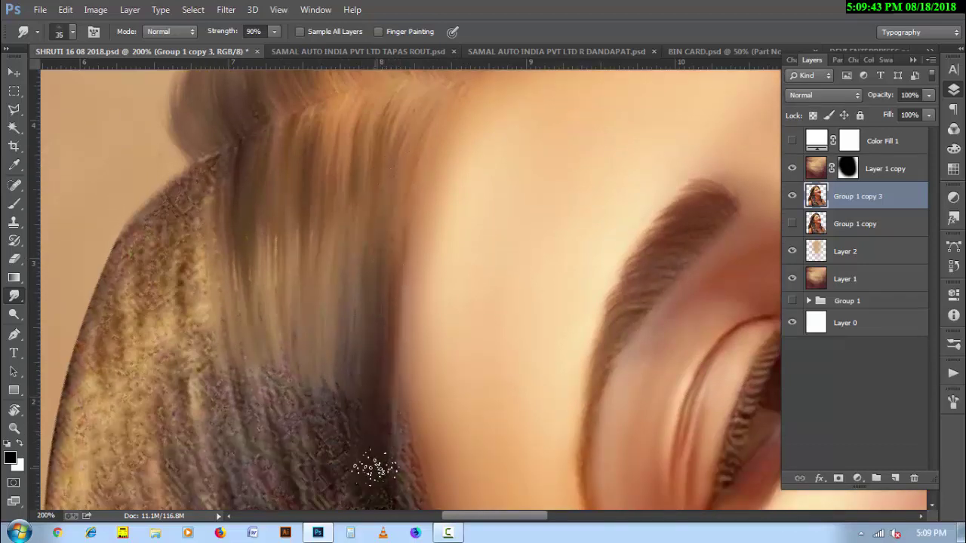
{"action": "mouse_move", "coordinate": [332, 351]}
{"action": "left_mouse_down"}
{"action": "mouse_move", "coordinate": [336, 464]}
{"action": "mouse_move", "coordinate": [351, 461]}
{"action": "left_mouse_up"}
{"action": "key", "text": "bracketleft"}
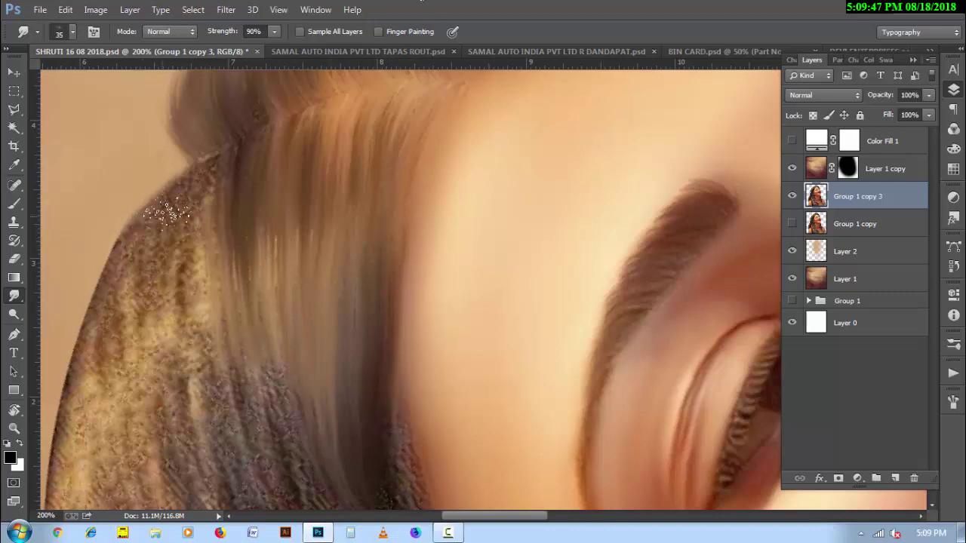
{"action": "left_click_drag", "start_coordinate": [189, 162], "coordinate": [185, 345]}
{"action": "key", "text": "bracketright"}
{"action": "left_click_drag", "start_coordinate": [211, 178], "coordinate": [202, 370]}
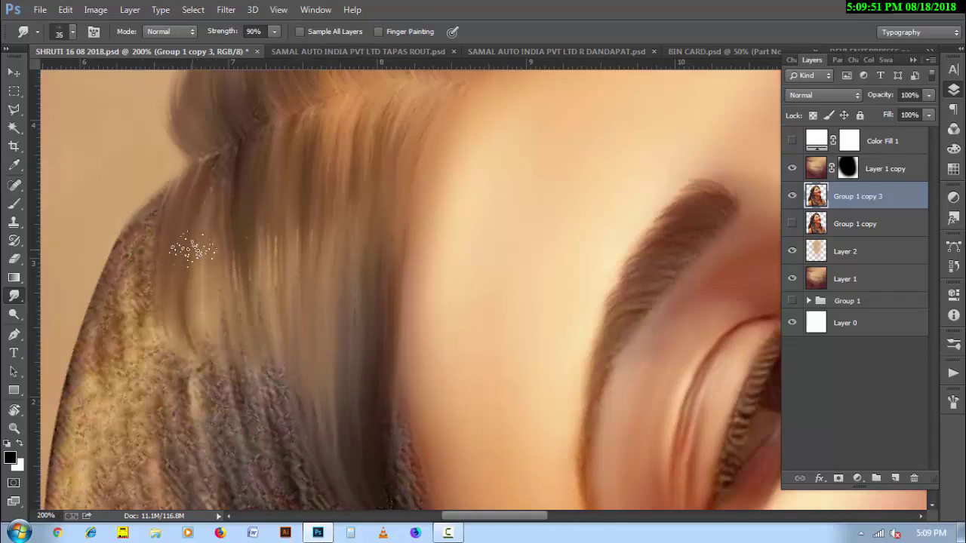
{"action": "left_click_drag", "start_coordinate": [207, 185], "coordinate": [196, 423]}
{"action": "left_click_drag", "start_coordinate": [215, 347], "coordinate": [259, 463]}
{"action": "left_click_drag", "start_coordinate": [241, 355], "coordinate": [272, 498]}
{"action": "left_click_drag", "start_coordinate": [265, 377], "coordinate": [310, 505]}
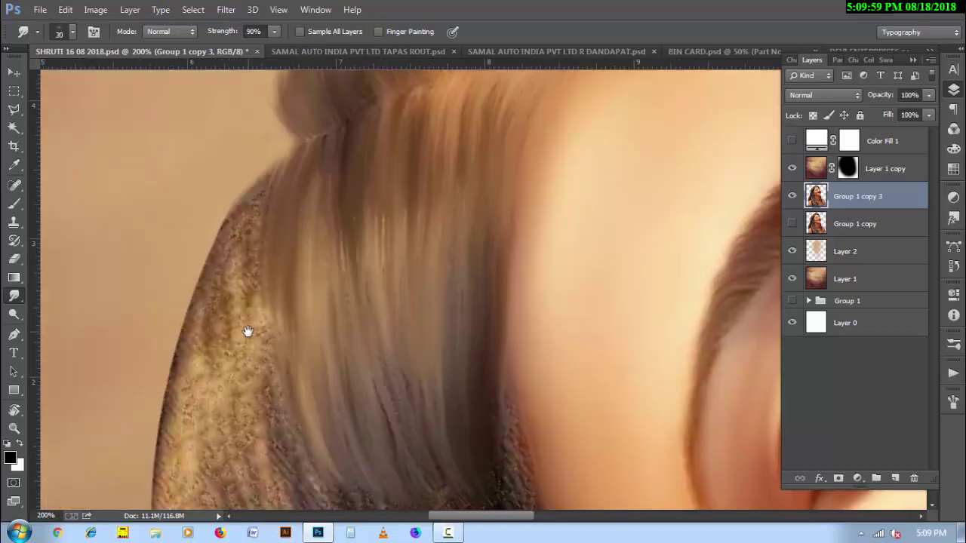
Step: Turn the canvas to about -97° and drag the hair edge toward the lower left
{"action": "key", "text": "r"}
{"action": "mouse_move", "coordinate": [199, 173]}
{"action": "left_mouse_down"}
{"action": "mouse_move", "coordinate": [310, 448]}
{"action": "mouse_move", "coordinate": [249, 460]}
{"action": "left_mouse_up"}
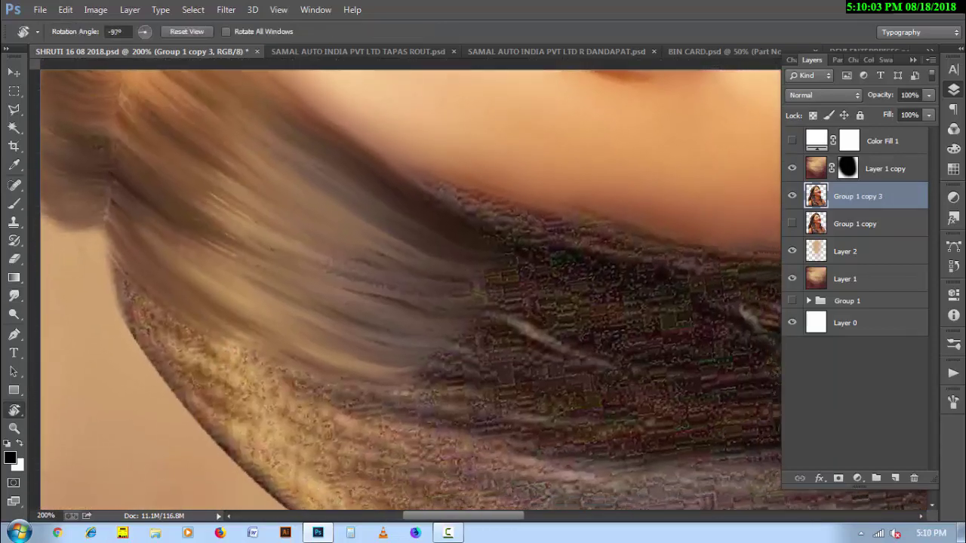
{"action": "left_click_drag", "start_coordinate": [132, 327], "coordinate": [227, 453]}
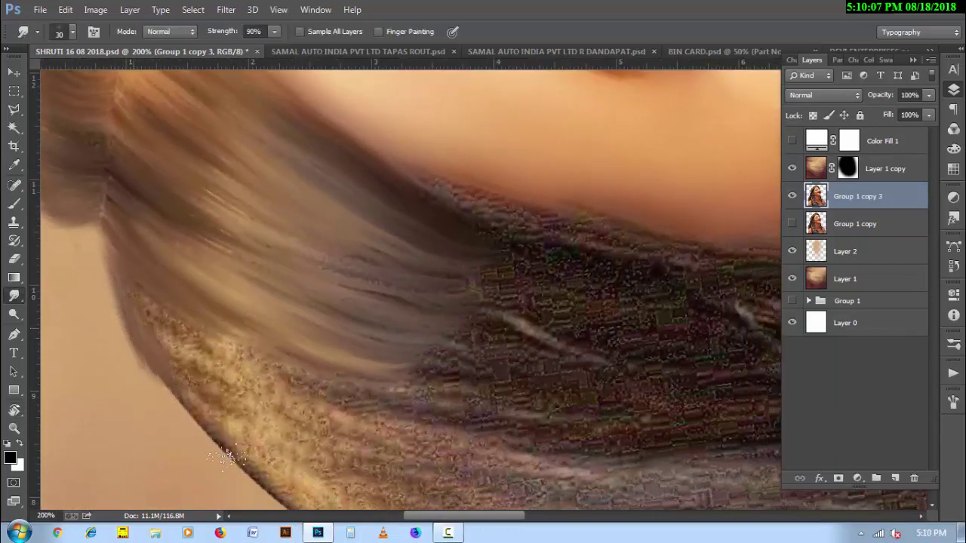
{"action": "mouse_move", "coordinate": [174, 370]}
{"action": "left_mouse_down"}
{"action": "mouse_move", "coordinate": [226, 459]}
{"action": "mouse_move", "coordinate": [313, 485]}
{"action": "mouse_move", "coordinate": [194, 368]}
{"action": "mouse_move", "coordinate": [135, 330]}
{"action": "mouse_move", "coordinate": [491, 398]}
{"action": "mouse_move", "coordinate": [147, 248]}
{"action": "mouse_move", "coordinate": [414, 356]}
{"action": "left_mouse_up"}
{"action": "key", "text": "r"}
{"action": "key", "text": "r"}
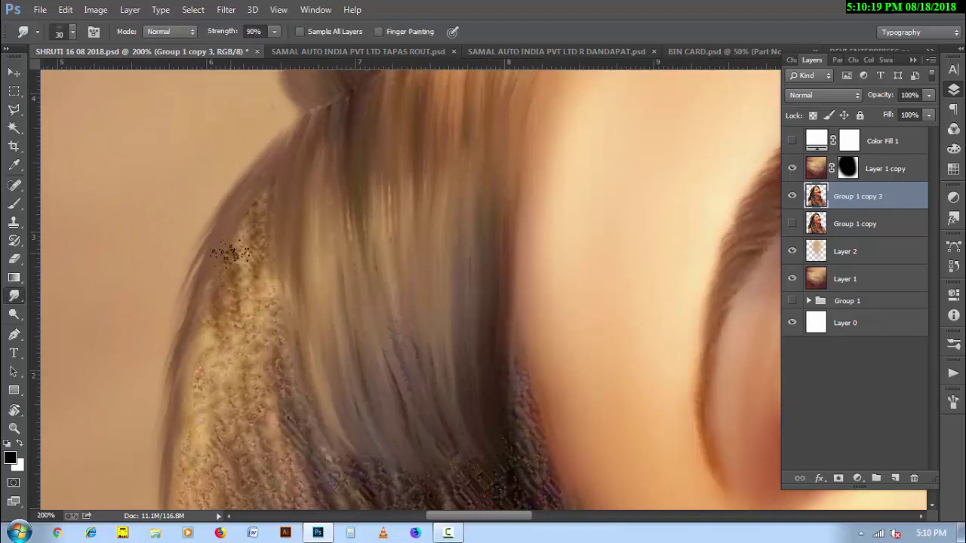
Step: Smooth the speckled texture in the lower hair area
{"action": "mouse_move", "coordinate": [238, 309]}
{"action": "left_mouse_down"}
{"action": "mouse_move", "coordinate": [249, 310]}
{"action": "mouse_move", "coordinate": [265, 378]}
{"action": "left_mouse_up"}
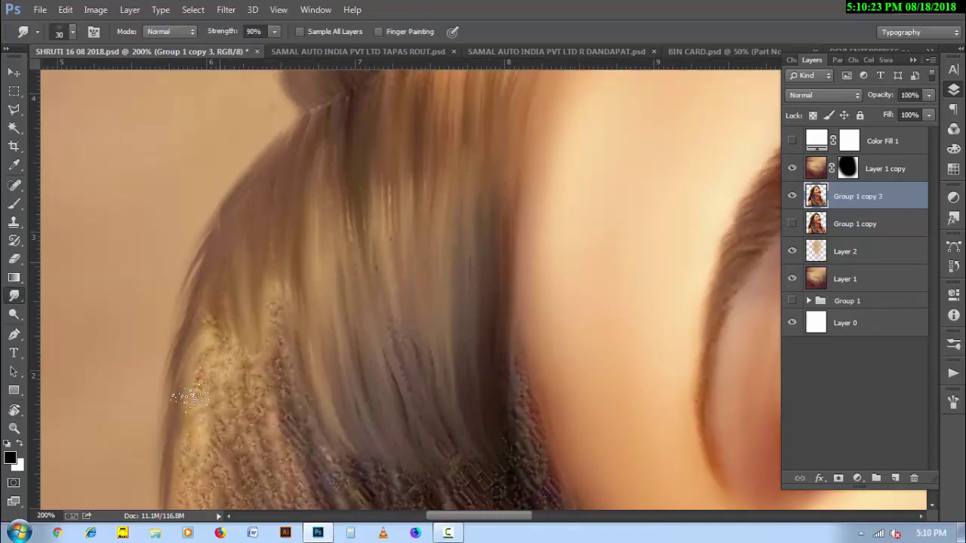
{"action": "mouse_move", "coordinate": [190, 396]}
{"action": "left_mouse_down"}
{"action": "mouse_move", "coordinate": [215, 453]}
{"action": "mouse_move", "coordinate": [251, 472]}
{"action": "left_mouse_up"}
{"action": "left_click_drag", "start_coordinate": [240, 347], "coordinate": [279, 460]}
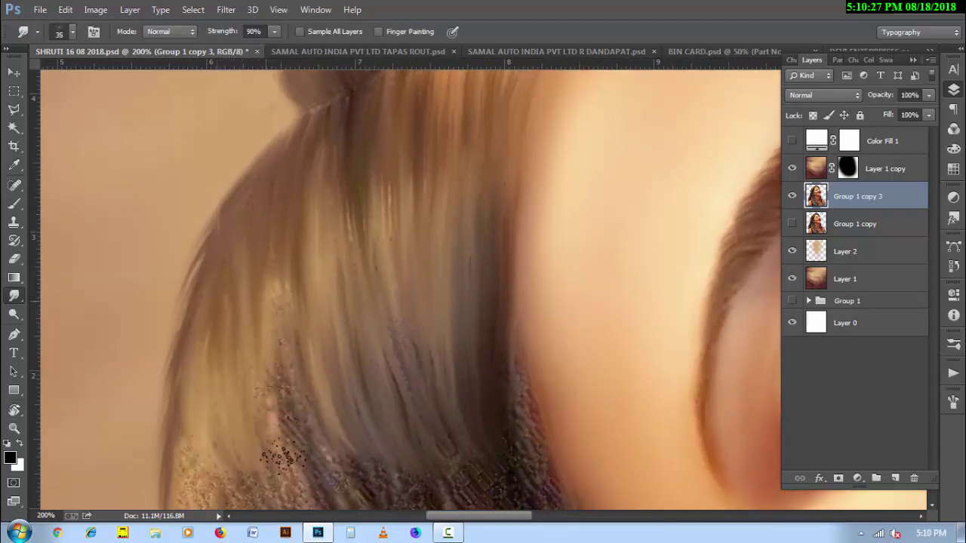
{"action": "left_click_drag", "start_coordinate": [291, 280], "coordinate": [340, 506]}
{"action": "left_click_drag", "start_coordinate": [235, 279], "coordinate": [245, 128]}
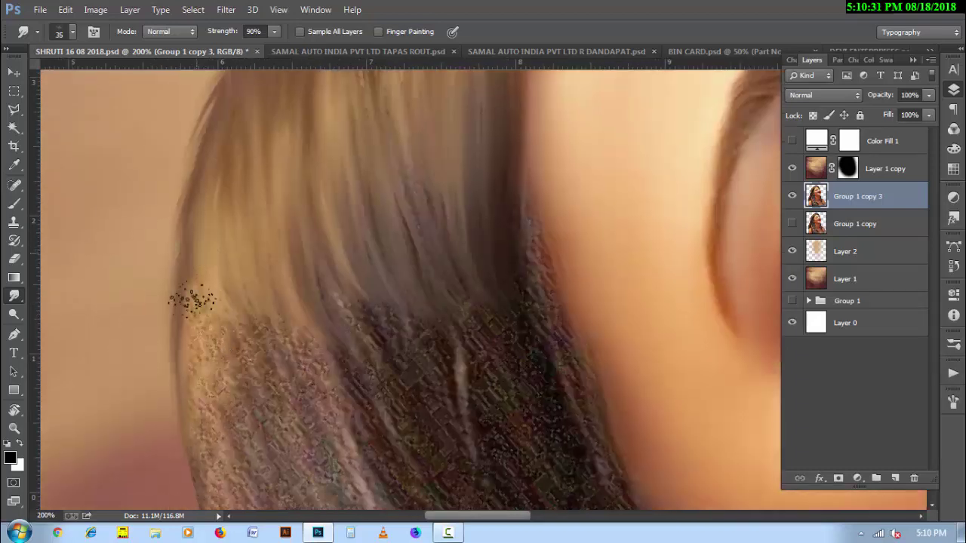
Step: Smooth the speckled hair over the shoulder with a series of downward strokes
{"action": "left_click_drag", "start_coordinate": [265, 360], "coordinate": [264, 430]}
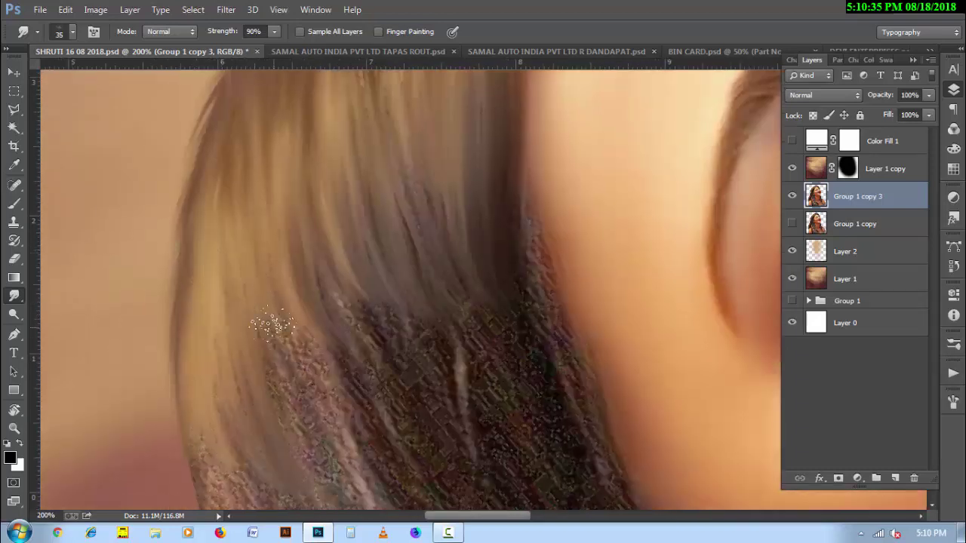
{"action": "left_click_drag", "start_coordinate": [271, 317], "coordinate": [302, 453]}
{"action": "left_click_drag", "start_coordinate": [291, 292], "coordinate": [347, 502]}
{"action": "left_click_drag", "start_coordinate": [308, 321], "coordinate": [385, 500]}
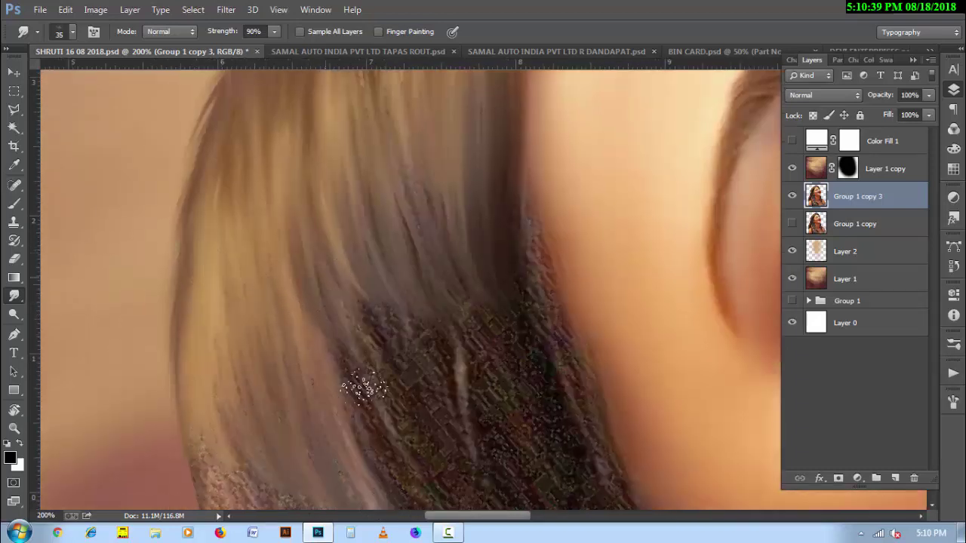
{"action": "left_click_drag", "start_coordinate": [348, 302], "coordinate": [400, 475]}
{"action": "left_click_drag", "start_coordinate": [355, 279], "coordinate": [431, 483]}
{"action": "left_click_drag", "start_coordinate": [378, 312], "coordinate": [411, 361]}
Step: Smooth the remaining speckled hair strands further to the right
{"action": "mouse_move", "coordinate": [393, 297]}
{"action": "left_mouse_down"}
{"action": "mouse_move", "coordinate": [483, 403]}
{"action": "mouse_move", "coordinate": [517, 499]}
{"action": "left_mouse_up"}
{"action": "left_click_drag", "start_coordinate": [434, 282], "coordinate": [498, 483]}
{"action": "mouse_move", "coordinate": [415, 136]}
{"action": "left_mouse_down"}
{"action": "mouse_move", "coordinate": [423, 215]}
{"action": "mouse_move", "coordinate": [498, 407]}
{"action": "left_mouse_up"}
{"action": "left_click_drag", "start_coordinate": [509, 264], "coordinate": [513, 355]}
{"action": "left_click_drag", "start_coordinate": [528, 309], "coordinate": [562, 490]}
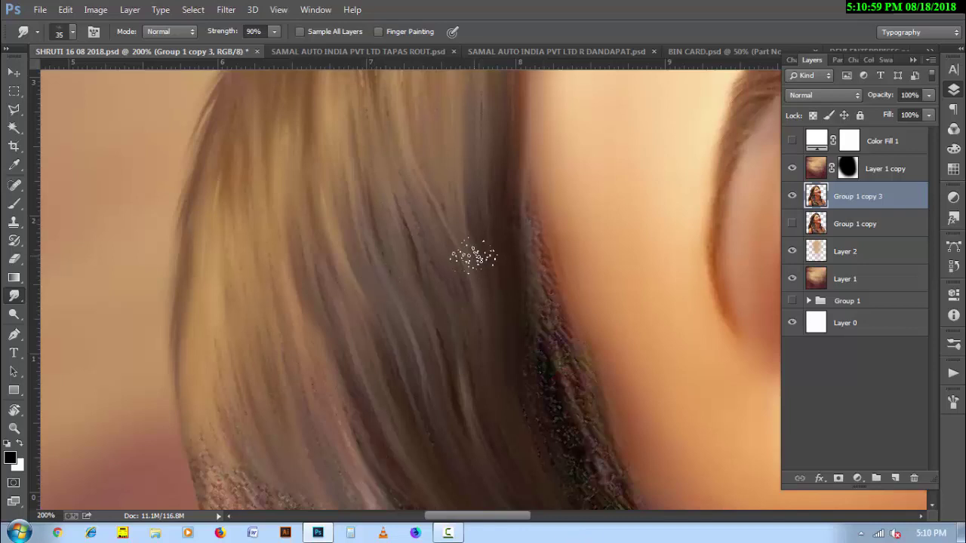
{"action": "left_click_drag", "start_coordinate": [473, 256], "coordinate": [373, 254]}
{"action": "left_click_drag", "start_coordinate": [479, 377], "coordinate": [399, 412]}
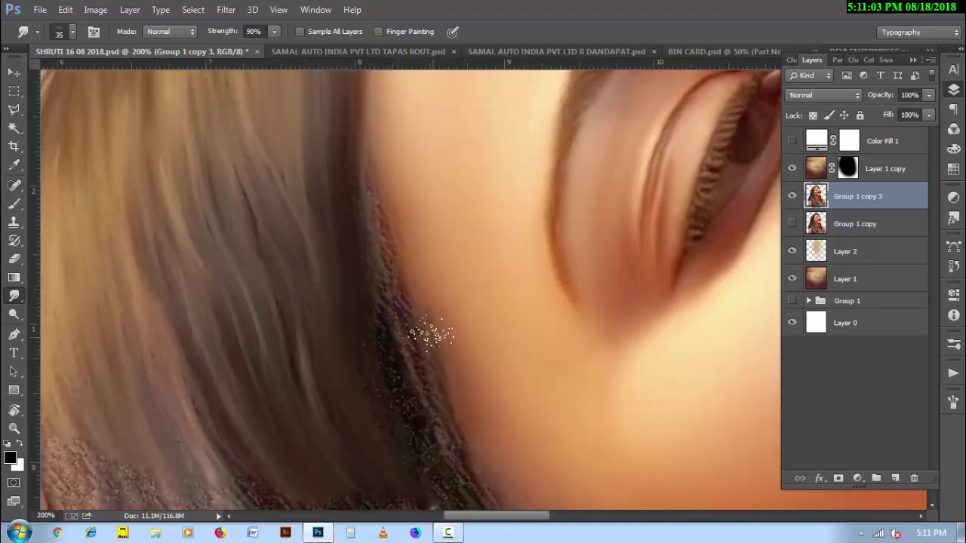
Step: At size 30, smooth the speckled dark hair edge and soften it beside the neck
{"action": "mouse_move", "coordinate": [375, 171]}
{"action": "left_mouse_down"}
{"action": "mouse_move", "coordinate": [367, 205]}
{"action": "mouse_move", "coordinate": [394, 276]}
{"action": "mouse_move", "coordinate": [423, 479]}
{"action": "left_mouse_up"}
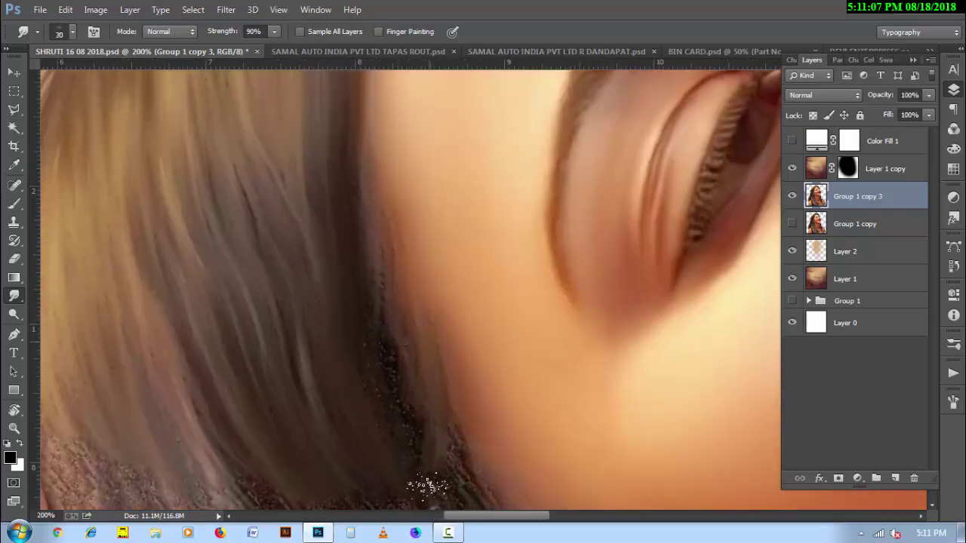
{"action": "key", "text": "bracketright"}
{"action": "left_click_drag", "start_coordinate": [377, 272], "coordinate": [411, 419]}
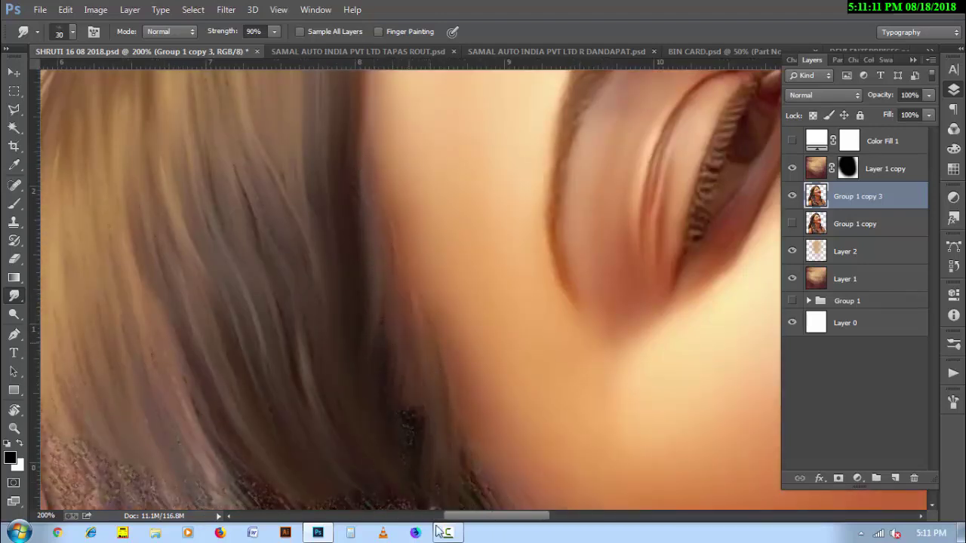
{"action": "mouse_move", "coordinate": [367, 263]}
{"action": "left_mouse_down"}
{"action": "mouse_move", "coordinate": [390, 394]}
{"action": "mouse_move", "coordinate": [422, 445]}
{"action": "left_mouse_up"}
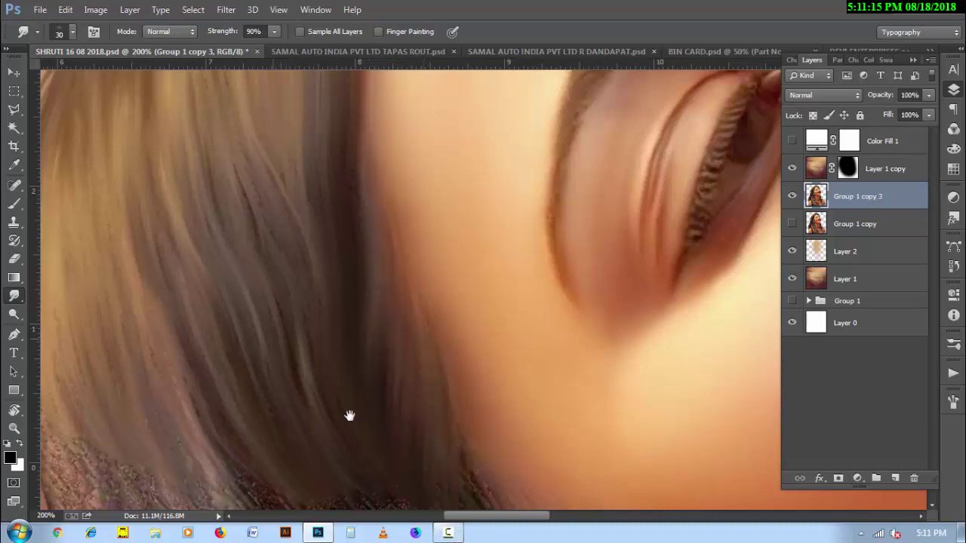
{"action": "mouse_move", "coordinate": [350, 416]}
{"action": "left_mouse_down"}
{"action": "mouse_move", "coordinate": [319, 264]}
{"action": "mouse_move", "coordinate": [377, 319]}
{"action": "left_mouse_up"}
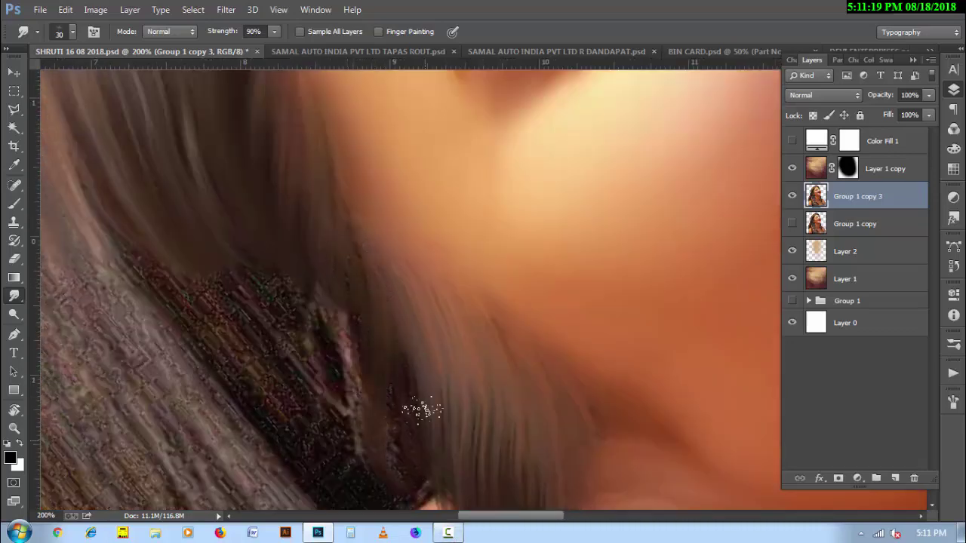
{"action": "left_click_drag", "start_coordinate": [422, 409], "coordinate": [406, 394]}
Step: Smooth the noisy dark hair near the ear at size 40, then zoom out to 100%
{"action": "mouse_move", "coordinate": [413, 451]}
{"action": "left_mouse_down"}
{"action": "mouse_move", "coordinate": [370, 338]}
{"action": "mouse_move", "coordinate": [409, 406]}
{"action": "left_mouse_up"}
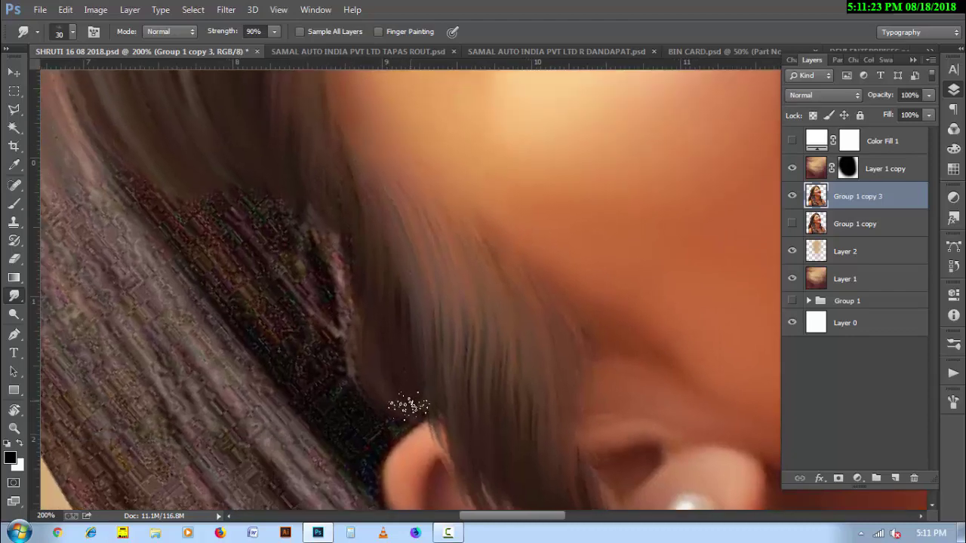
{"action": "mouse_move", "coordinate": [163, 313]}
{"action": "left_mouse_down"}
{"action": "mouse_move", "coordinate": [485, 280]}
{"action": "mouse_move", "coordinate": [401, 388]}
{"action": "mouse_move", "coordinate": [515, 345]}
{"action": "left_mouse_up"}
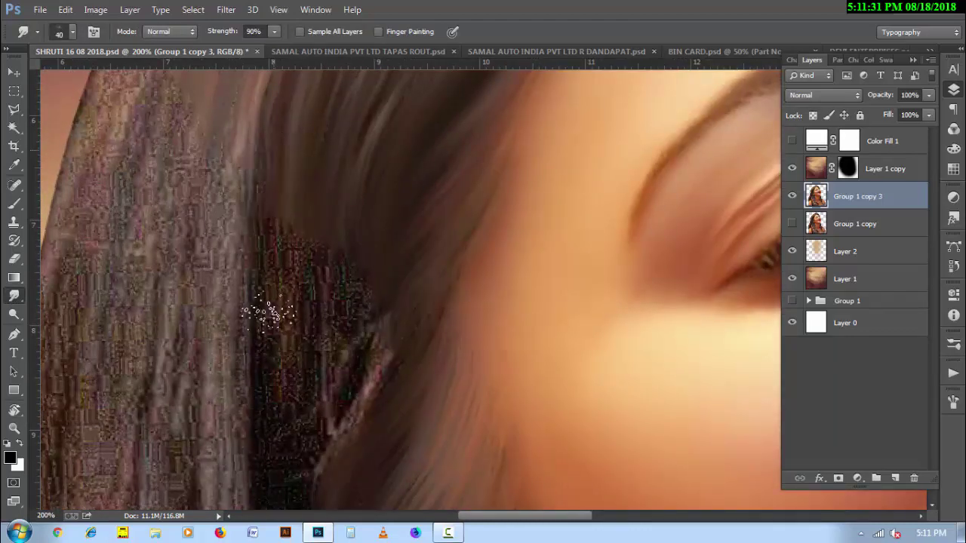
{"action": "key", "text": "bracketright"}
{"action": "mouse_move", "coordinate": [302, 300]}
{"action": "left_mouse_down"}
{"action": "mouse_move", "coordinate": [323, 317]}
{"action": "mouse_move", "coordinate": [352, 265]}
{"action": "mouse_move", "coordinate": [334, 352]}
{"action": "mouse_move", "coordinate": [396, 328]}
{"action": "mouse_move", "coordinate": [317, 453]}
{"action": "left_mouse_up"}
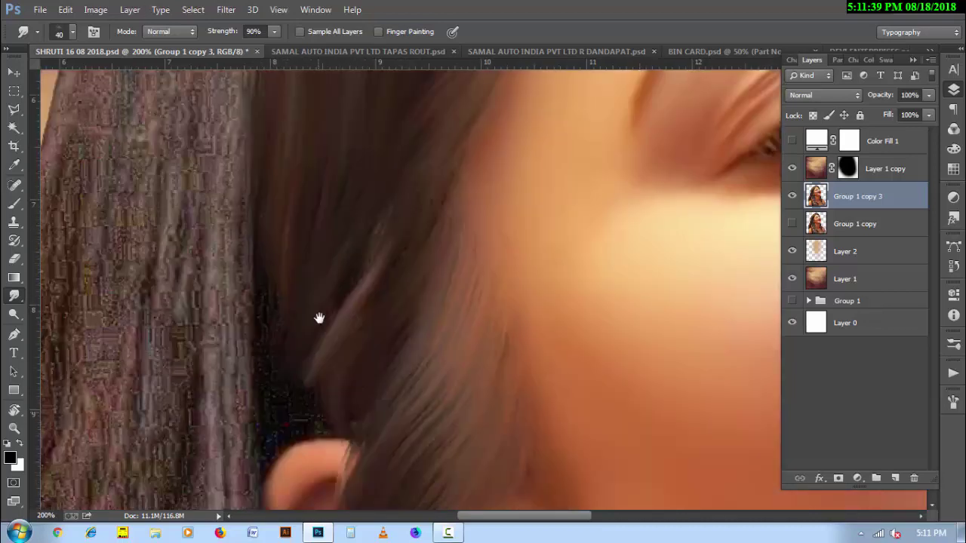
{"action": "scroll", "coordinate": [319, 319], "scroll_direction": "down", "scroll_amount": 3}
{"action": "mouse_move", "coordinate": [323, 312]}
{"action": "left_mouse_down"}
{"action": "mouse_move", "coordinate": [387, 265]}
{"action": "mouse_move", "coordinate": [297, 410]}
{"action": "mouse_move", "coordinate": [310, 446]}
{"action": "mouse_move", "coordinate": [327, 399]}
{"action": "left_mouse_up"}
{"action": "key", "text": "bracketleft"}
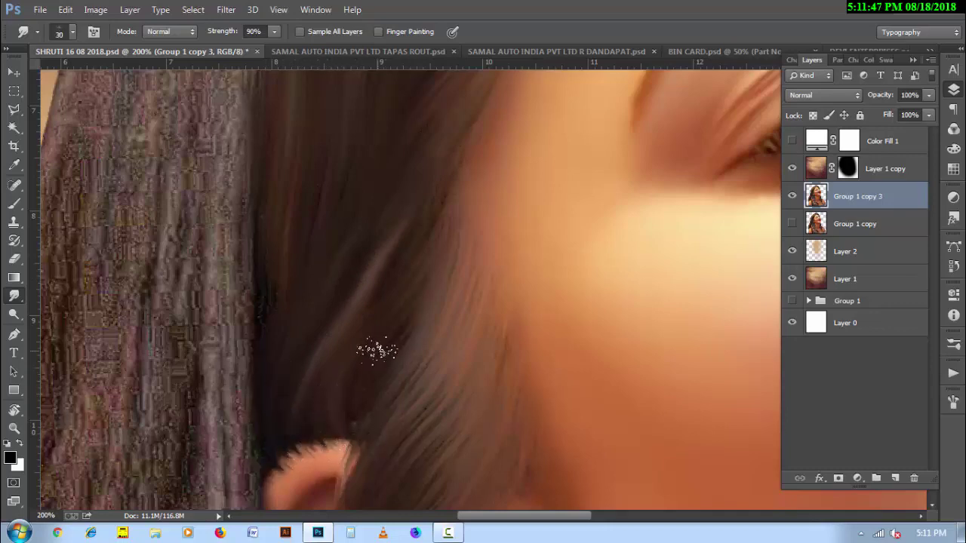
{"action": "left_click", "coordinate": [328, 314], "text": "alt"}
Step: Rotate the view and smudge the hair edge below the ear downward at brush sizes 60 and 50
{"action": "left_click_drag", "start_coordinate": [441, 356], "coordinate": [393, 417]}
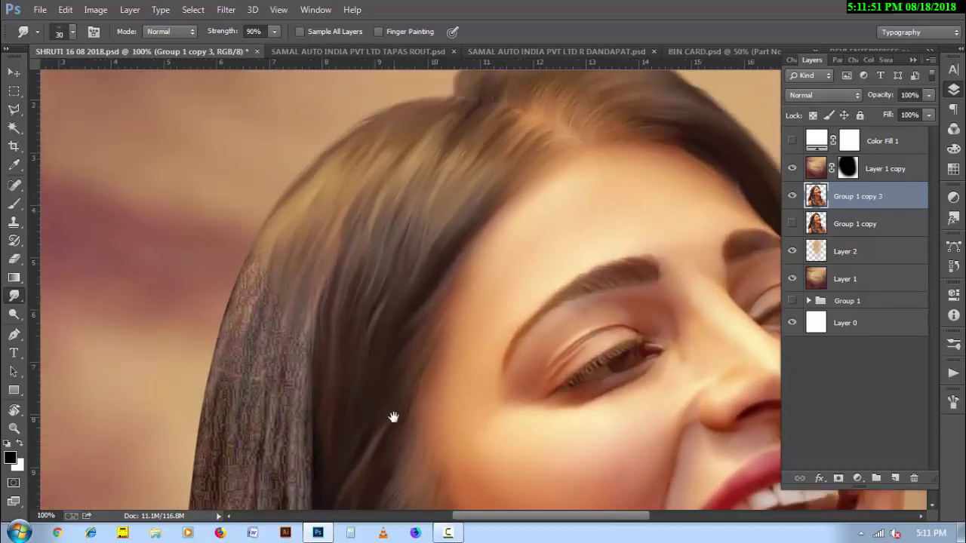
{"action": "key", "text": "r"}
{"action": "left_click_drag", "start_coordinate": [280, 382], "coordinate": [155, 356]}
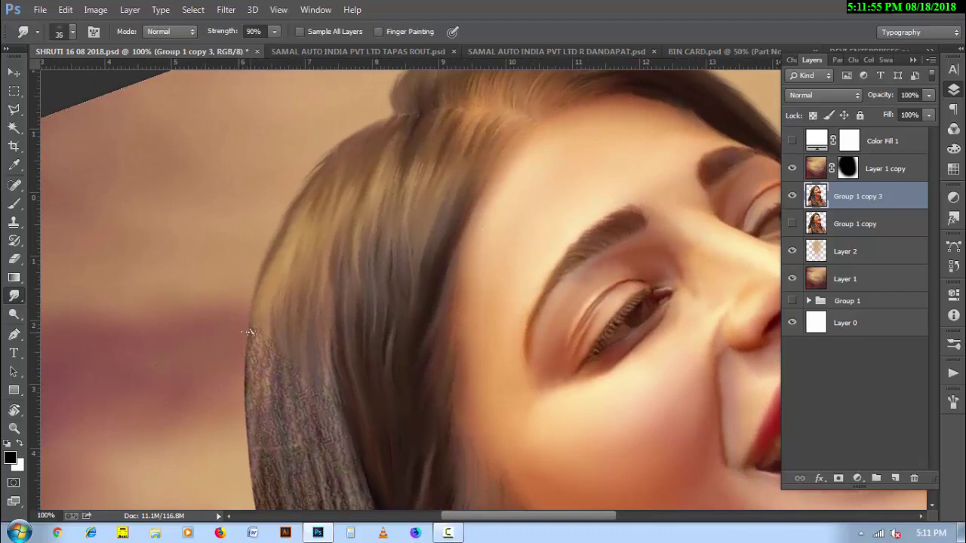
{"action": "key", "text": "bracketright"}
{"action": "key", "text": "bracketright"}
{"action": "left_click_drag", "start_coordinate": [248, 384], "coordinate": [258, 455]}
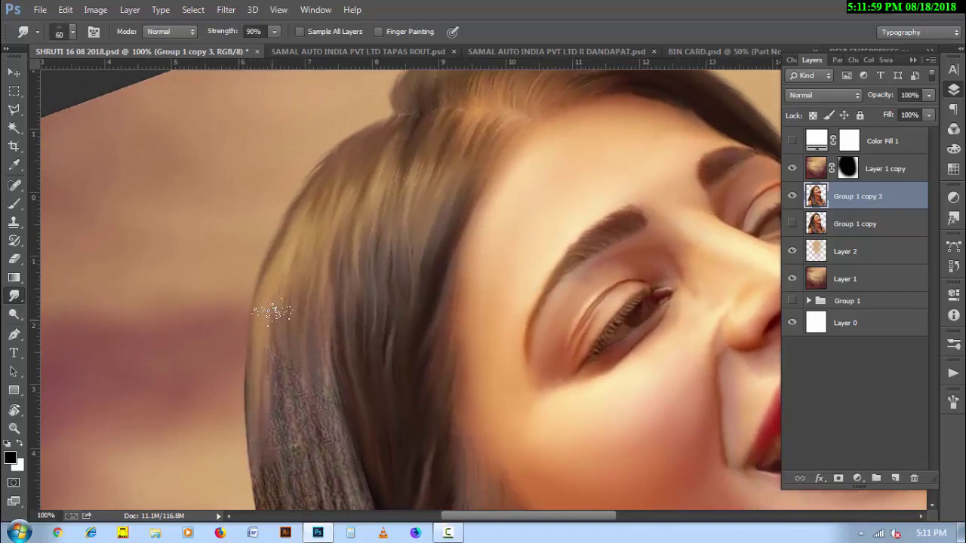
{"action": "key", "text": "bracketleft"}
{"action": "left_click_drag", "start_coordinate": [280, 398], "coordinate": [311, 460]}
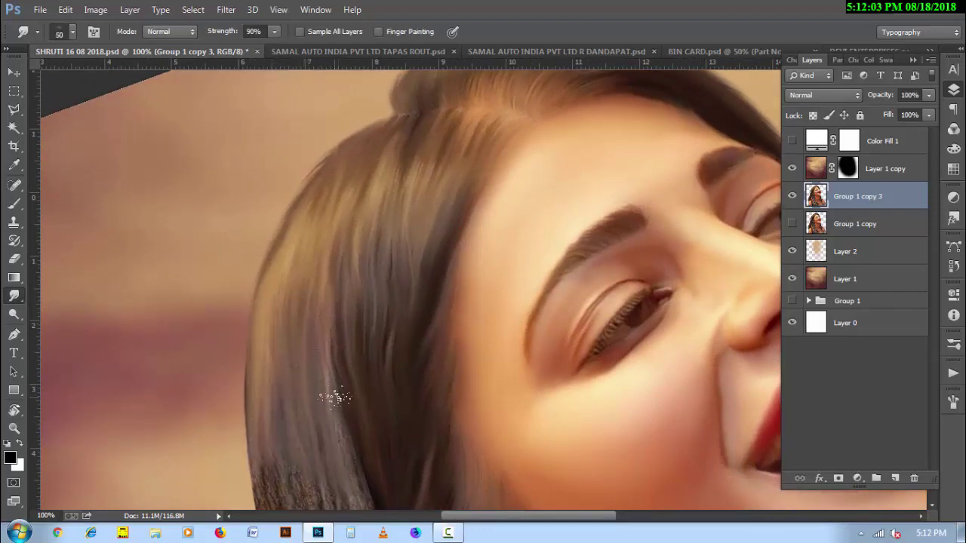
Step: Smudge the lower hair strands and the left hair edge below the ear into smooth streaks
{"action": "left_click_drag", "start_coordinate": [330, 395], "coordinate": [343, 498]}
{"action": "key", "text": "bracketright"}
{"action": "mouse_move", "coordinate": [264, 453]}
{"action": "left_mouse_down"}
{"action": "mouse_move", "coordinate": [285, 437]}
{"action": "mouse_move", "coordinate": [309, 507]}
{"action": "left_mouse_up"}
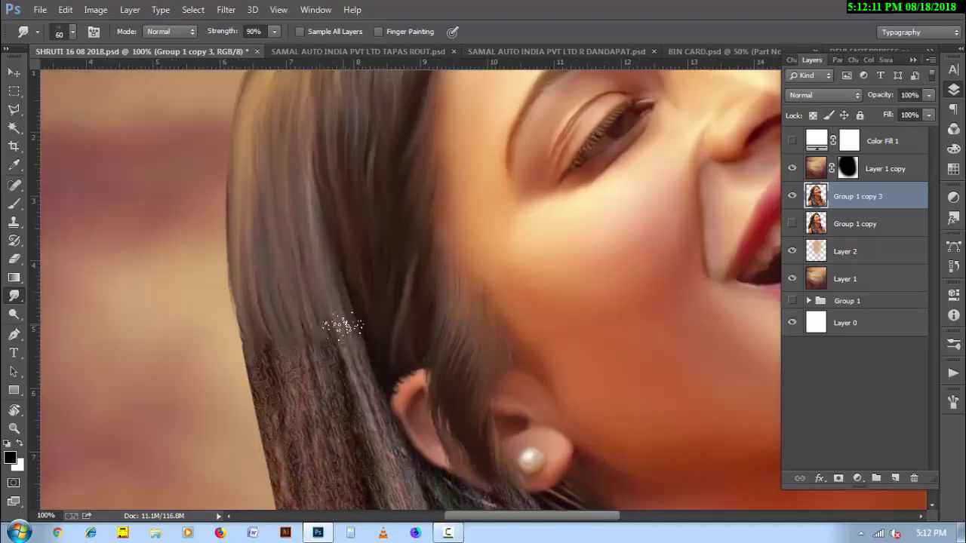
{"action": "mouse_move", "coordinate": [388, 479]}
{"action": "left_mouse_down"}
{"action": "mouse_move", "coordinate": [376, 392]}
{"action": "mouse_move", "coordinate": [400, 456]}
{"action": "left_mouse_up"}
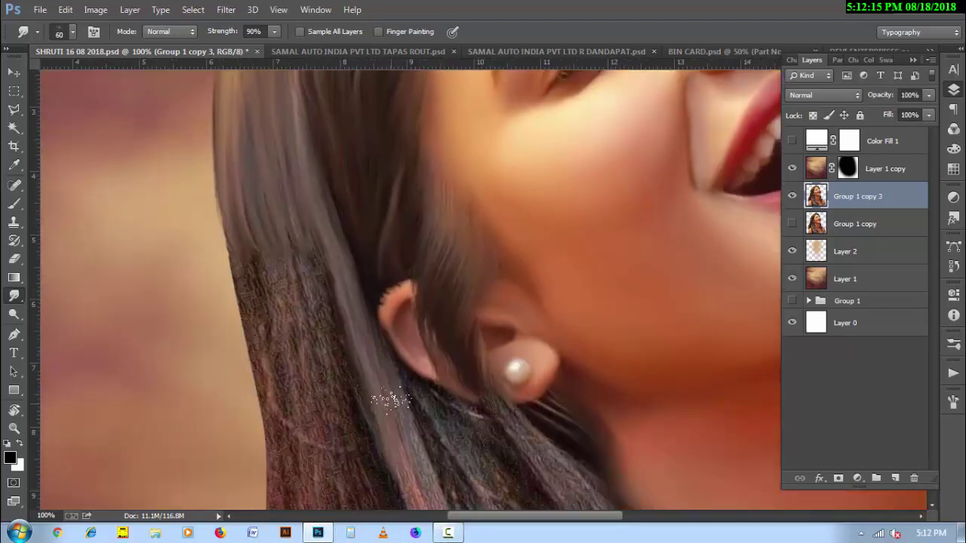
{"action": "mouse_move", "coordinate": [235, 230]}
{"action": "left_mouse_down"}
{"action": "mouse_move", "coordinate": [227, 237]}
{"action": "mouse_move", "coordinate": [269, 394]}
{"action": "mouse_move", "coordinate": [268, 491]}
{"action": "mouse_move", "coordinate": [308, 470]}
{"action": "left_mouse_up"}
{"action": "mouse_move", "coordinate": [266, 236]}
{"action": "left_mouse_down"}
{"action": "mouse_move", "coordinate": [280, 287]}
{"action": "mouse_move", "coordinate": [302, 234]}
{"action": "mouse_move", "coordinate": [335, 384]}
{"action": "mouse_move", "coordinate": [288, 375]}
{"action": "mouse_move", "coordinate": [299, 506]}
{"action": "mouse_move", "coordinate": [325, 439]}
{"action": "mouse_move", "coordinate": [345, 451]}
{"action": "mouse_move", "coordinate": [347, 426]}
{"action": "mouse_move", "coordinate": [377, 481]}
{"action": "left_mouse_up"}
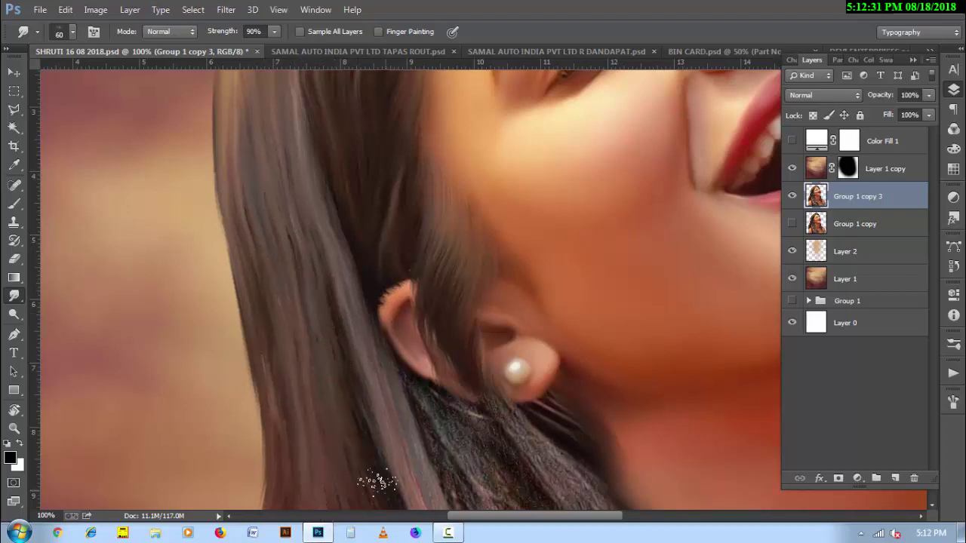
Step: Smudge the coarse hair texture below the ear into soft streaks
{"action": "scroll", "coordinate": [334, 305], "scroll_direction": "down", "scroll_amount": 5}
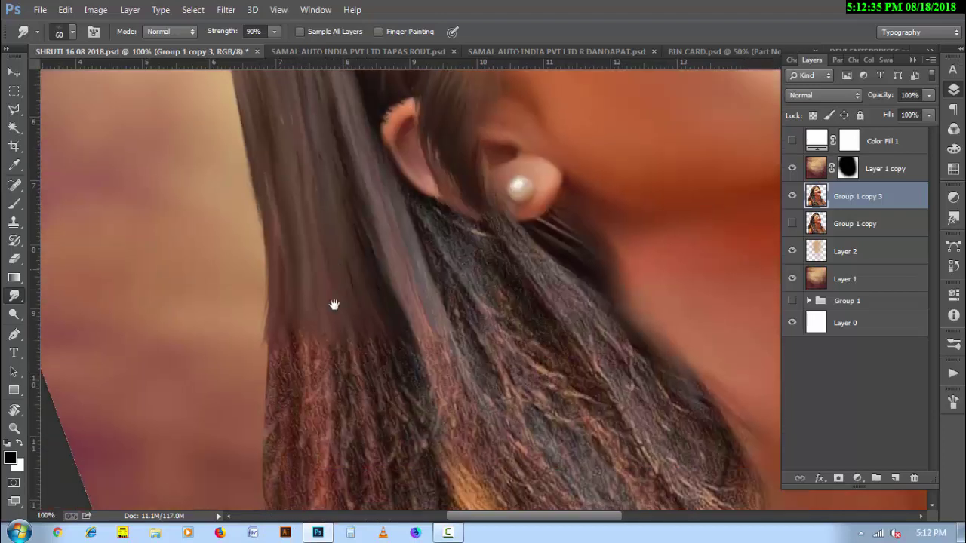
{"action": "left_click_drag", "start_coordinate": [259, 446], "coordinate": [320, 348]}
{"action": "scroll", "coordinate": [302, 408], "scroll_direction": "down", "scroll_amount": 2}
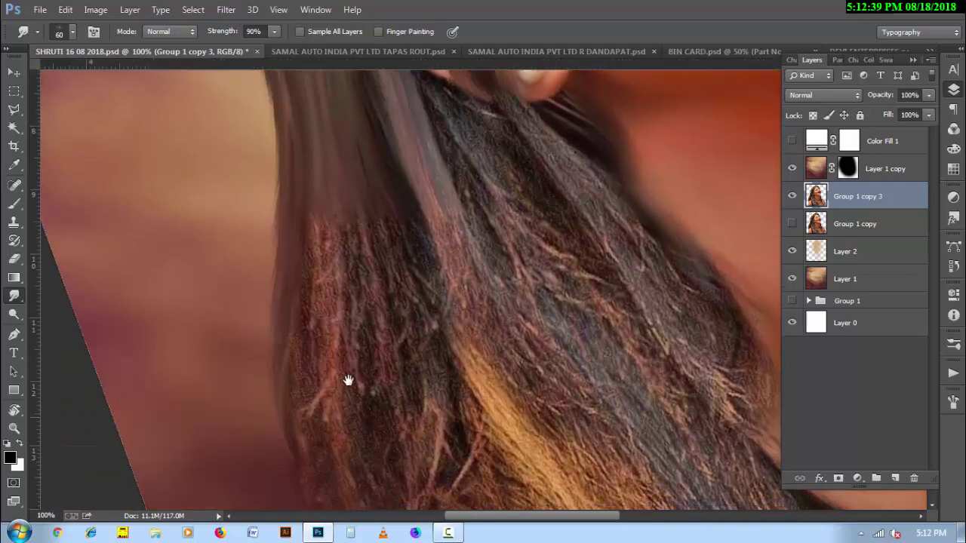
{"action": "scroll", "coordinate": [347, 382], "scroll_direction": "down", "scroll_amount": 3}
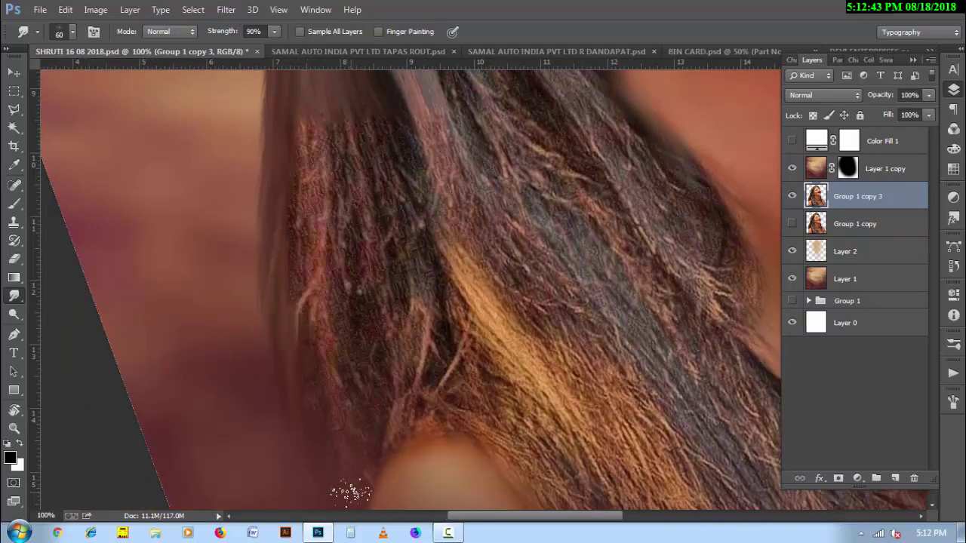
{"action": "scroll", "coordinate": [378, 434], "scroll_direction": "up", "scroll_amount": 3}
{"action": "mouse_move", "coordinate": [400, 307]}
{"action": "left_mouse_down"}
{"action": "mouse_move", "coordinate": [422, 384]}
{"action": "mouse_move", "coordinate": [446, 404]}
{"action": "left_mouse_up"}
{"action": "scroll", "coordinate": [378, 319], "scroll_direction": "down", "scroll_amount": 3}
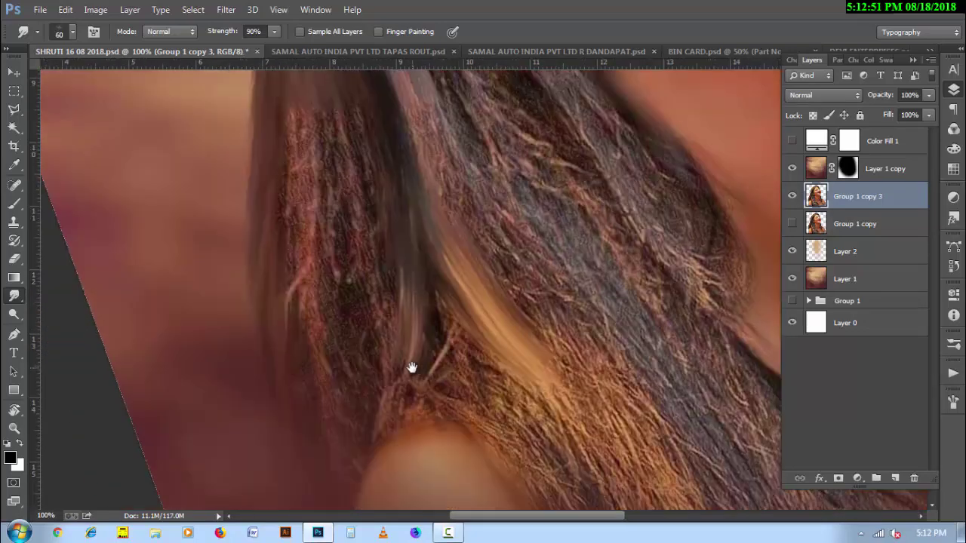
Step: Smear the hair strands downward and smooth the strands at the lower right
{"action": "left_click_drag", "start_coordinate": [303, 230], "coordinate": [297, 384]}
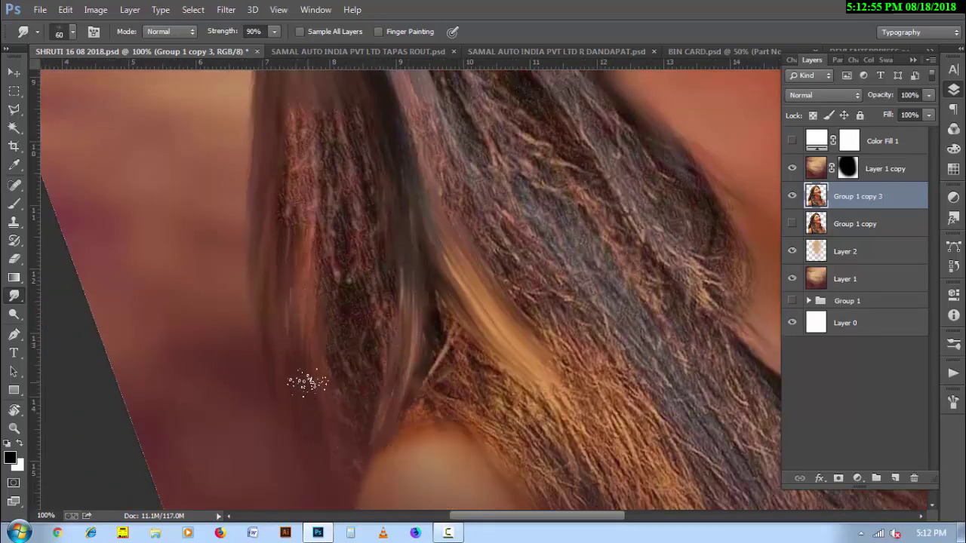
{"action": "mouse_move", "coordinate": [317, 306]}
{"action": "left_mouse_down"}
{"action": "mouse_move", "coordinate": [335, 367]}
{"action": "mouse_move", "coordinate": [335, 162]}
{"action": "mouse_move", "coordinate": [360, 327]}
{"action": "mouse_move", "coordinate": [313, 408]}
{"action": "left_mouse_up"}
{"action": "scroll", "coordinate": [375, 296], "scroll_direction": "up", "scroll_amount": 3}
{"action": "mouse_move", "coordinate": [304, 319]}
{"action": "left_mouse_down"}
{"action": "mouse_move", "coordinate": [328, 234]}
{"action": "mouse_move", "coordinate": [345, 216]}
{"action": "mouse_move", "coordinate": [378, 233]}
{"action": "left_mouse_up"}
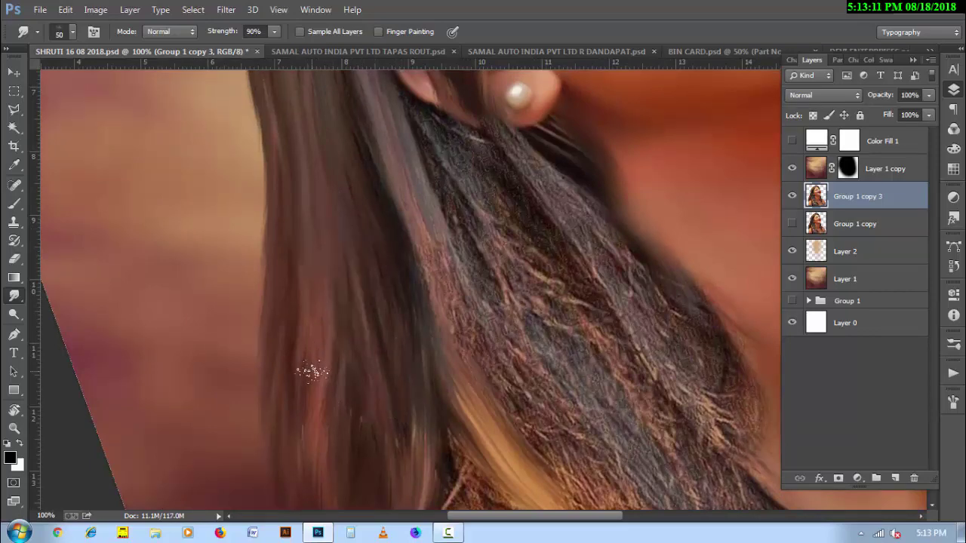
{"action": "left_click_drag", "start_coordinate": [355, 472], "coordinate": [371, 362]}
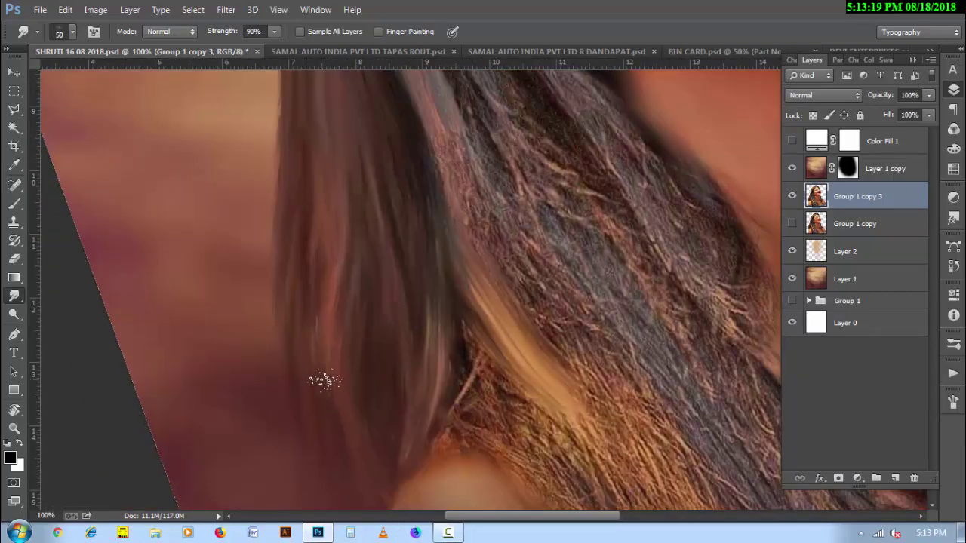
{"action": "mouse_move", "coordinate": [449, 428]}
{"action": "left_mouse_down"}
{"action": "mouse_move", "coordinate": [463, 367]}
{"action": "mouse_move", "coordinate": [532, 479]}
{"action": "left_mouse_up"}
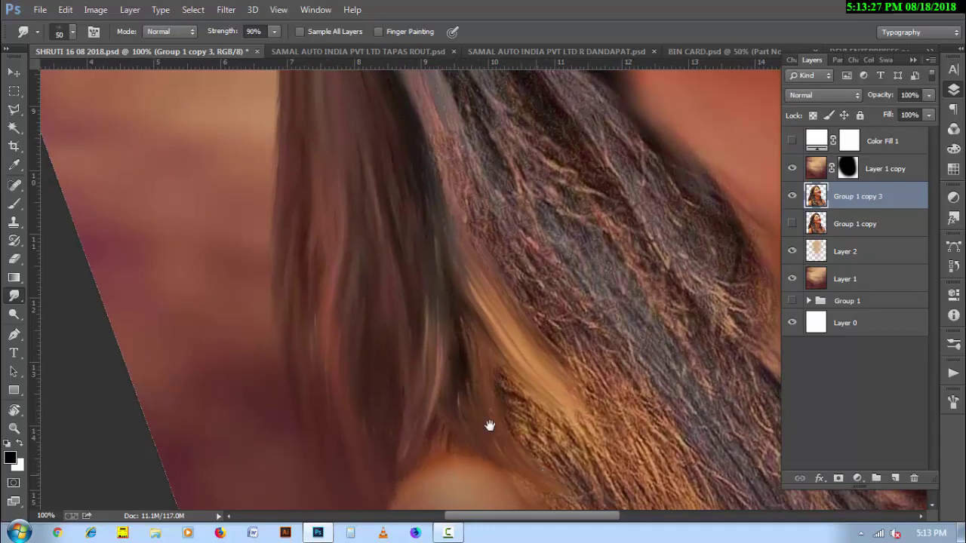
Step: Blend the hair strand ends near the shoulder and along the neck
{"action": "left_click_drag", "start_coordinate": [492, 427], "coordinate": [441, 359]}
{"action": "left_click_drag", "start_coordinate": [550, 488], "coordinate": [465, 398]}
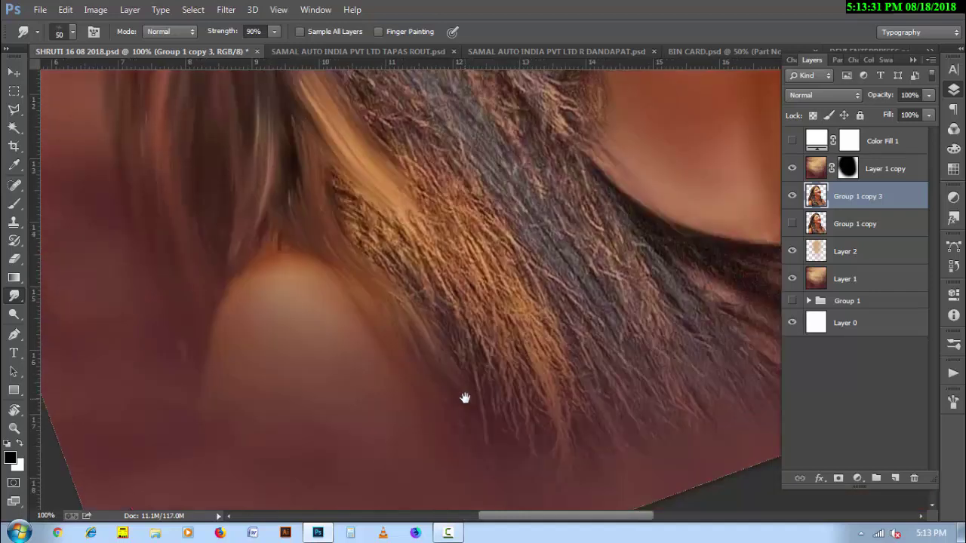
{"action": "mouse_move", "coordinate": [409, 241]}
{"action": "left_mouse_down"}
{"action": "mouse_move", "coordinate": [423, 379]}
{"action": "mouse_move", "coordinate": [430, 360]}
{"action": "mouse_move", "coordinate": [410, 334]}
{"action": "mouse_move", "coordinate": [494, 430]}
{"action": "mouse_move", "coordinate": [528, 382]}
{"action": "mouse_move", "coordinate": [555, 457]}
{"action": "mouse_move", "coordinate": [465, 377]}
{"action": "mouse_move", "coordinate": [521, 452]}
{"action": "left_mouse_up"}
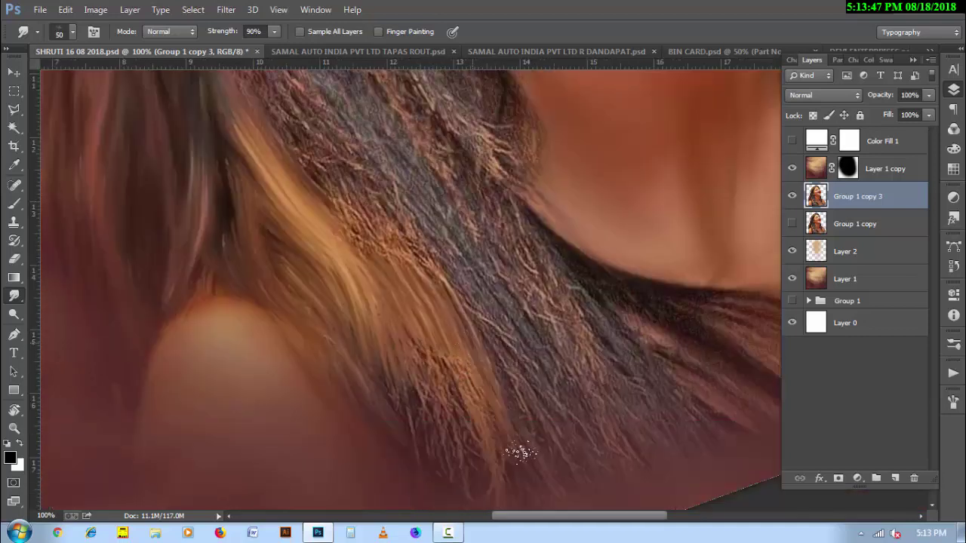
{"action": "left_click_drag", "start_coordinate": [417, 369], "coordinate": [394, 372]}
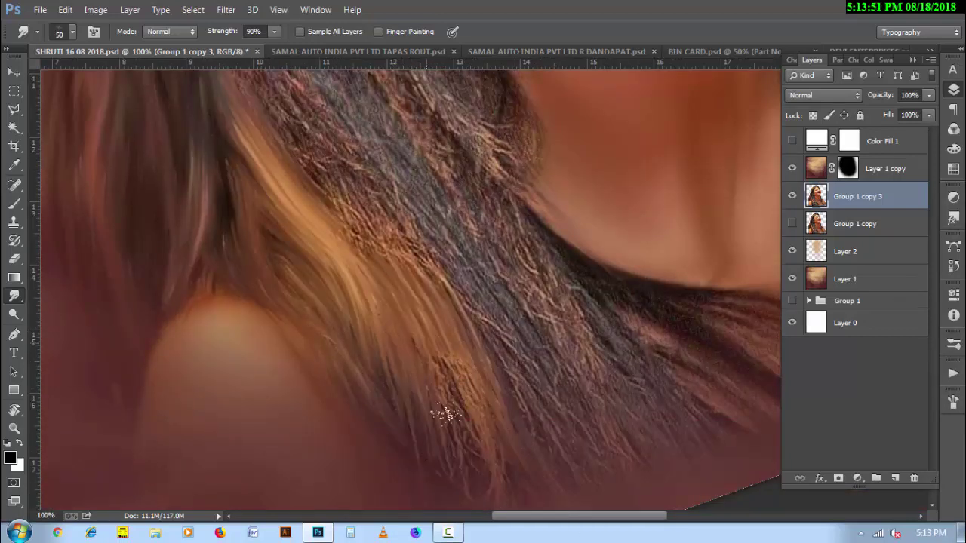
{"action": "left_click_drag", "start_coordinate": [485, 464], "coordinate": [453, 388]}
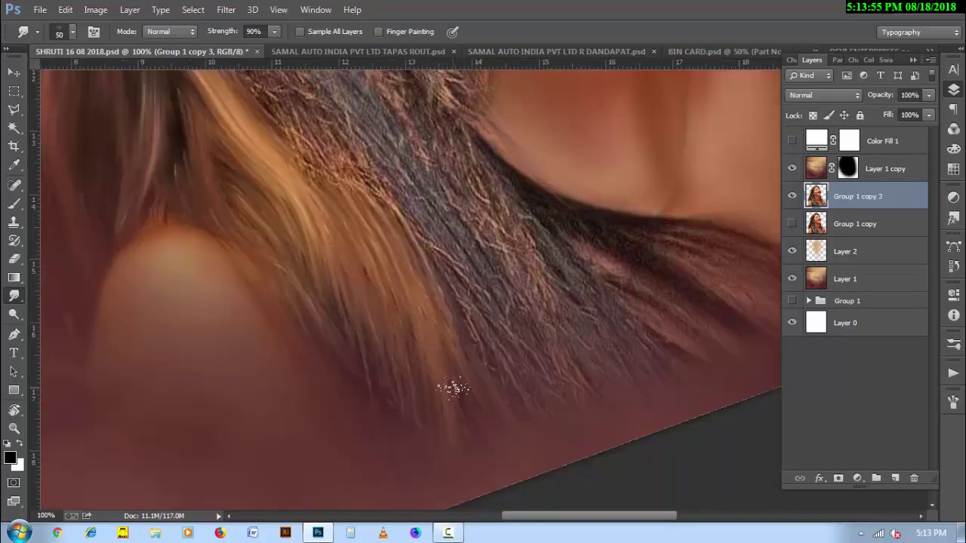
{"action": "mouse_move", "coordinate": [431, 237]}
{"action": "left_mouse_down"}
{"action": "mouse_move", "coordinate": [442, 280]}
{"action": "mouse_move", "coordinate": [500, 339]}
{"action": "left_mouse_up"}
{"action": "left_click_drag", "start_coordinate": [487, 267], "coordinate": [582, 378]}
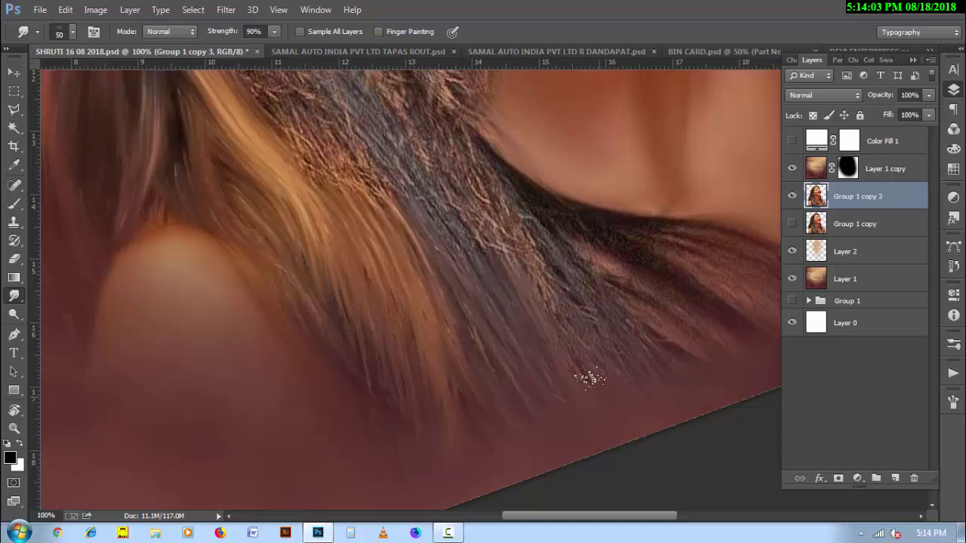
Step: Blend the dark hair ends toward the lower right and soften the dark edge along the neck
{"action": "left_click_drag", "start_coordinate": [525, 259], "coordinate": [565, 345]}
{"action": "left_click_drag", "start_coordinate": [565, 298], "coordinate": [637, 394]}
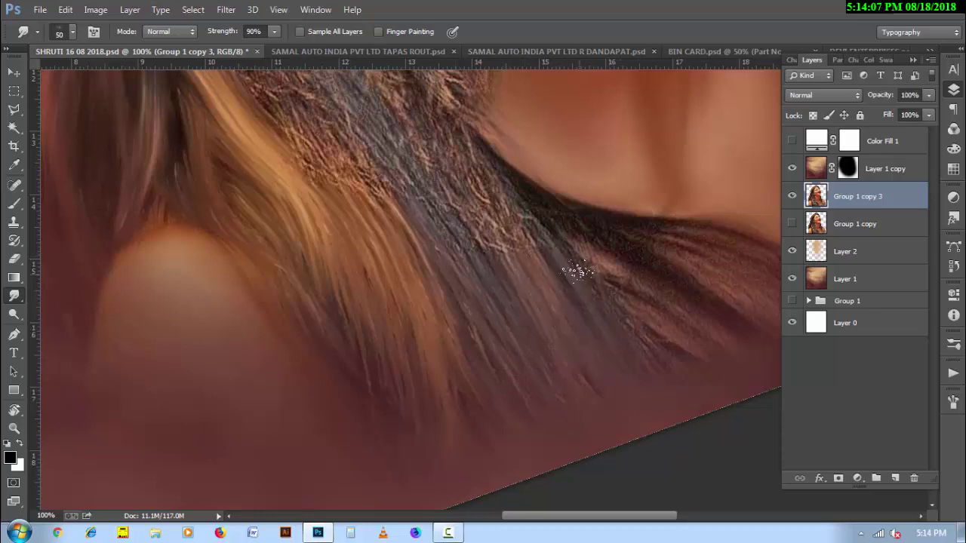
{"action": "left_click_drag", "start_coordinate": [577, 272], "coordinate": [637, 328]}
{"action": "left_click_drag", "start_coordinate": [607, 295], "coordinate": [664, 332]}
{"action": "left_click_drag", "start_coordinate": [572, 243], "coordinate": [661, 306]}
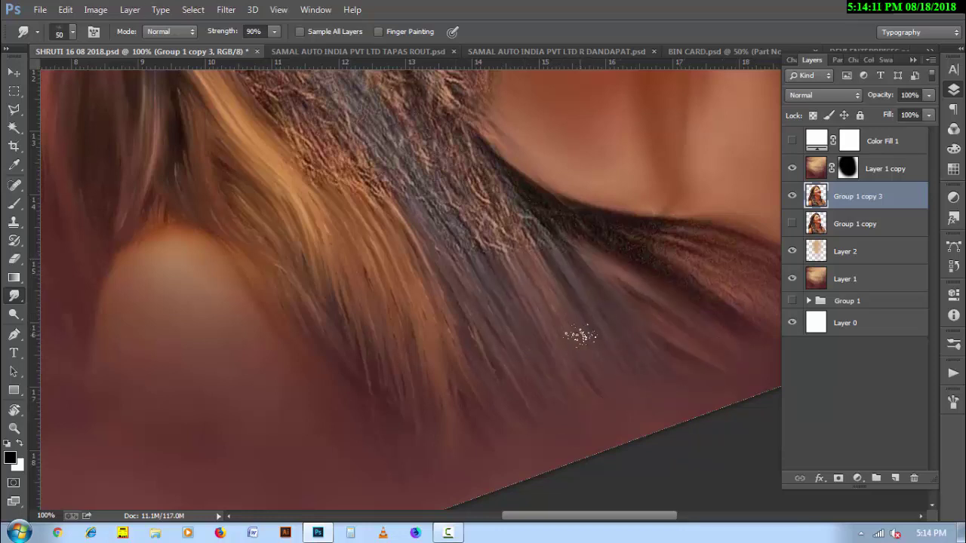
{"action": "left_click_drag", "start_coordinate": [580, 336], "coordinate": [471, 359]}
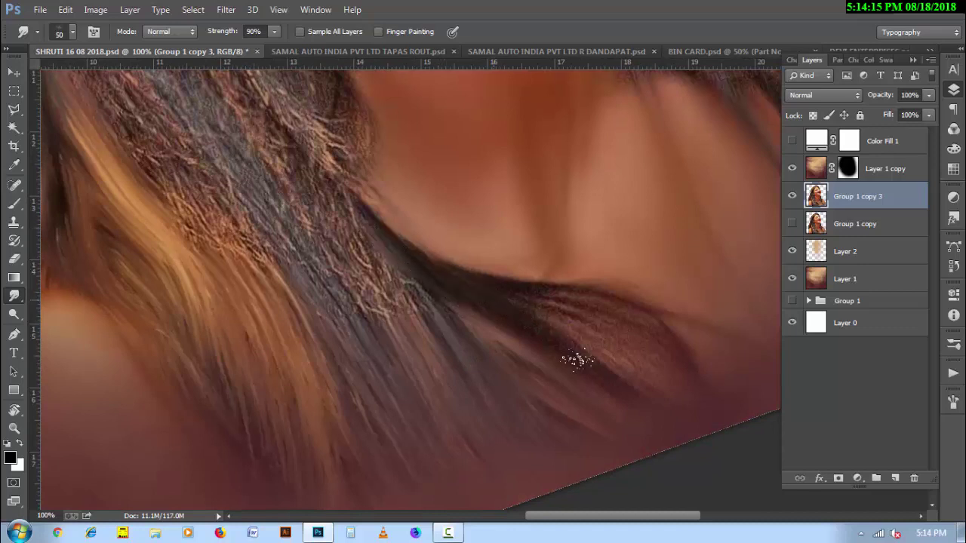
{"action": "mouse_move", "coordinate": [519, 299]}
{"action": "left_mouse_down"}
{"action": "mouse_move", "coordinate": [588, 301]}
{"action": "mouse_move", "coordinate": [555, 308]}
{"action": "left_mouse_up"}
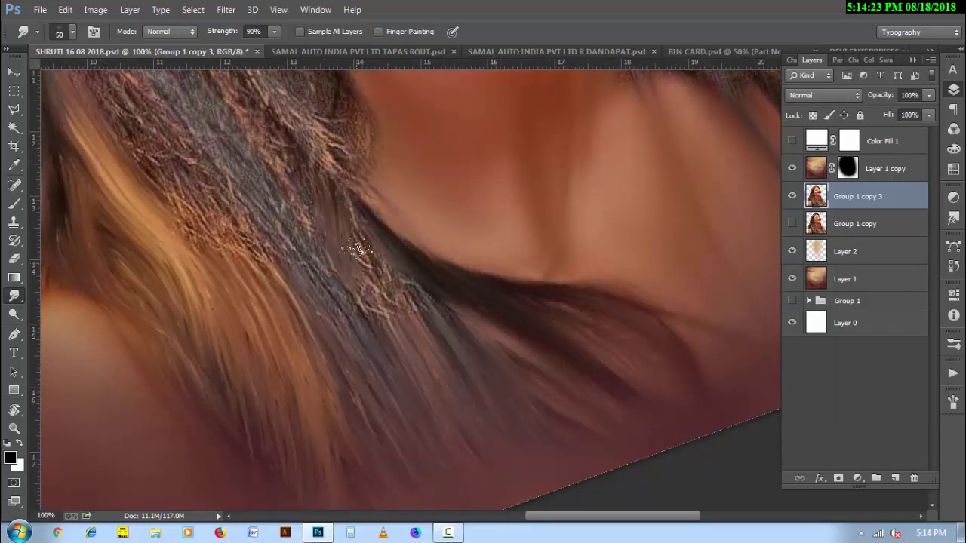
Step: Soften the textured streaks running up the hair strand
{"action": "left_click_drag", "start_coordinate": [321, 216], "coordinate": [419, 296]}
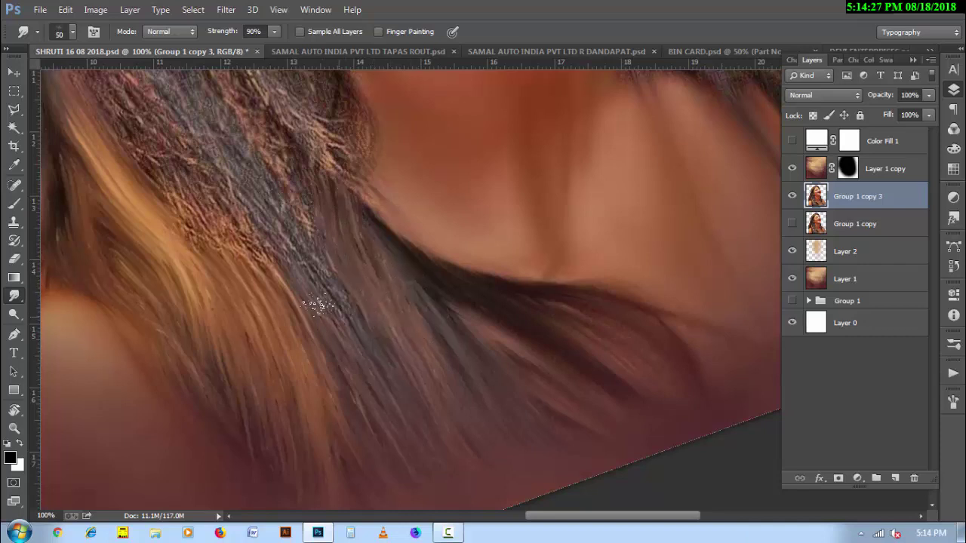
{"action": "left_click_drag", "start_coordinate": [257, 198], "coordinate": [329, 316]}
{"action": "left_click_drag", "start_coordinate": [272, 149], "coordinate": [327, 240]}
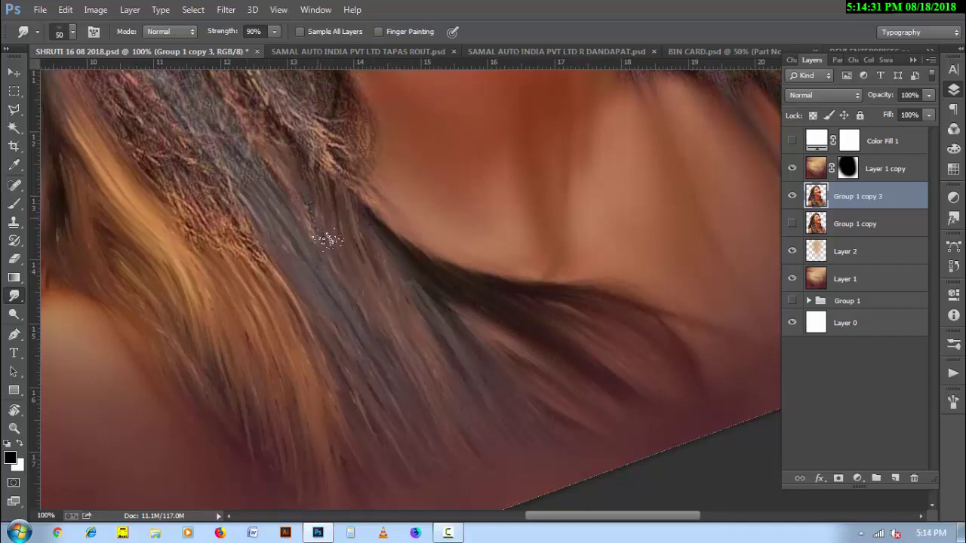
{"action": "left_click_drag", "start_coordinate": [210, 183], "coordinate": [256, 246]}
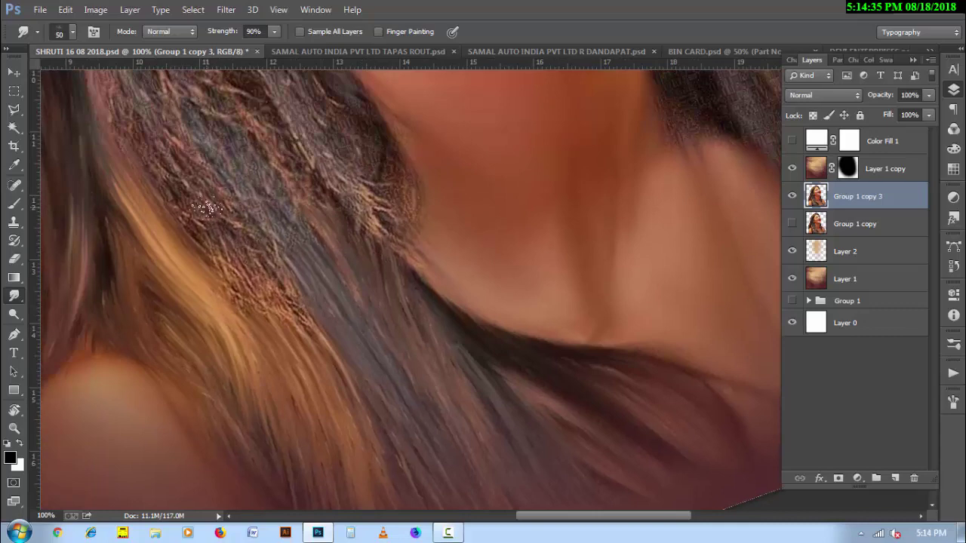
{"action": "mouse_move", "coordinate": [206, 209]}
{"action": "left_mouse_down"}
{"action": "mouse_move", "coordinate": [257, 230]}
{"action": "mouse_move", "coordinate": [310, 336]}
{"action": "left_mouse_up"}
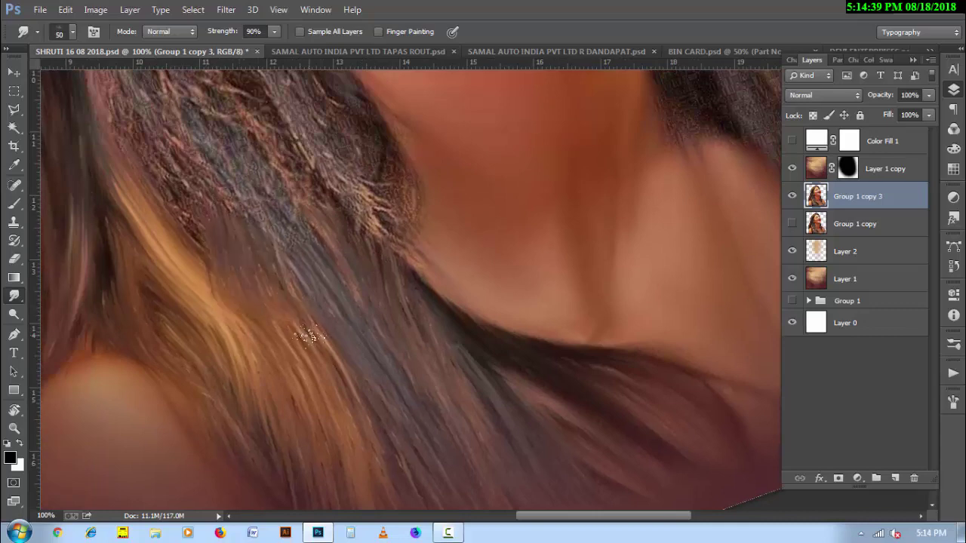
Step: Smooth the hair texture along the strand and the small patch near the neck
{"action": "left_click_drag", "start_coordinate": [408, 328], "coordinate": [468, 433]}
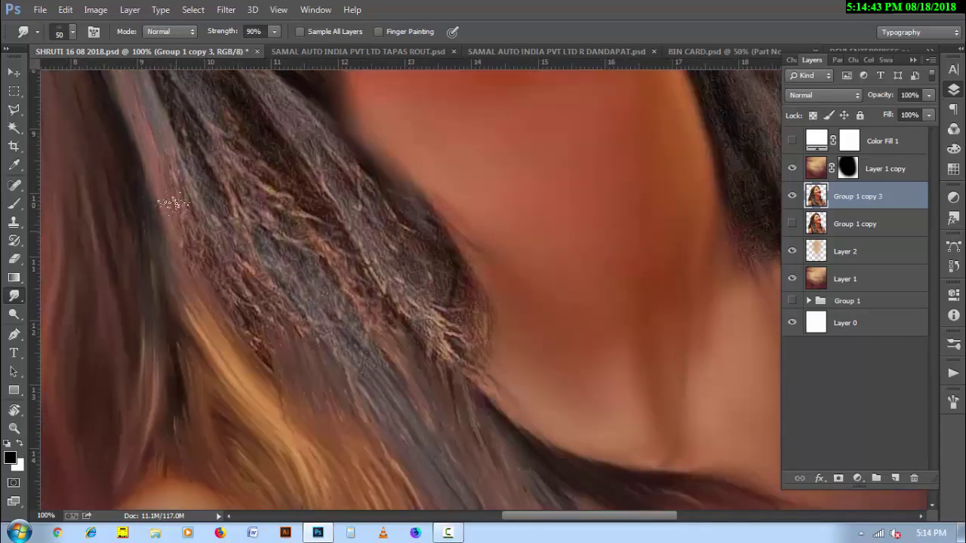
{"action": "mouse_move", "coordinate": [174, 204]}
{"action": "left_mouse_down"}
{"action": "mouse_move", "coordinate": [181, 143]}
{"action": "mouse_move", "coordinate": [219, 226]}
{"action": "mouse_move", "coordinate": [271, 279]}
{"action": "mouse_move", "coordinate": [213, 228]}
{"action": "mouse_move", "coordinate": [312, 348]}
{"action": "left_mouse_up"}
{"action": "mouse_move", "coordinate": [232, 283]}
{"action": "left_mouse_down"}
{"action": "mouse_move", "coordinate": [216, 302]}
{"action": "mouse_move", "coordinate": [227, 294]}
{"action": "left_mouse_up"}
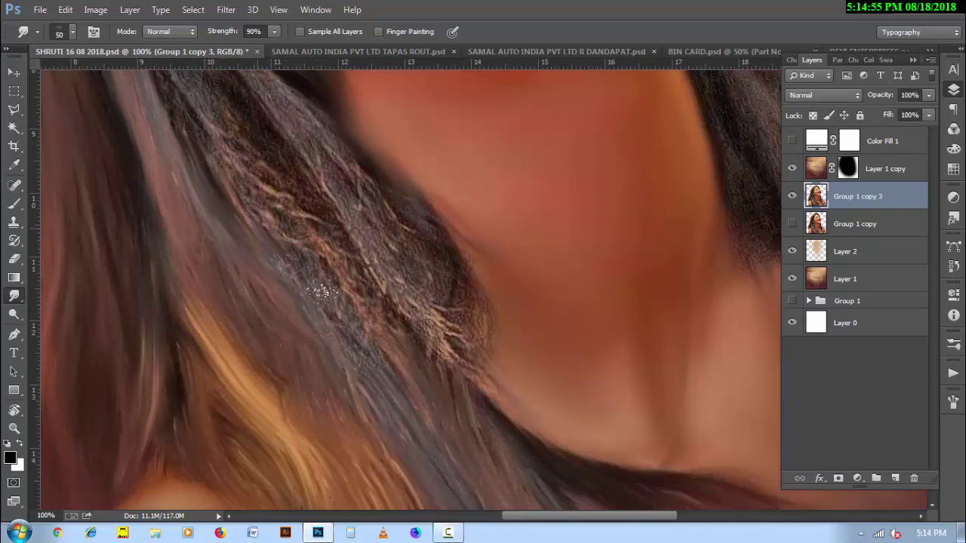
{"action": "mouse_move", "coordinate": [322, 292]}
{"action": "left_mouse_down"}
{"action": "mouse_move", "coordinate": [336, 279]}
{"action": "mouse_move", "coordinate": [351, 298]}
{"action": "mouse_move", "coordinate": [310, 287]}
{"action": "mouse_move", "coordinate": [385, 366]}
{"action": "mouse_move", "coordinate": [355, 377]}
{"action": "left_mouse_up"}
{"action": "left_click_drag", "start_coordinate": [358, 222], "coordinate": [428, 360]}
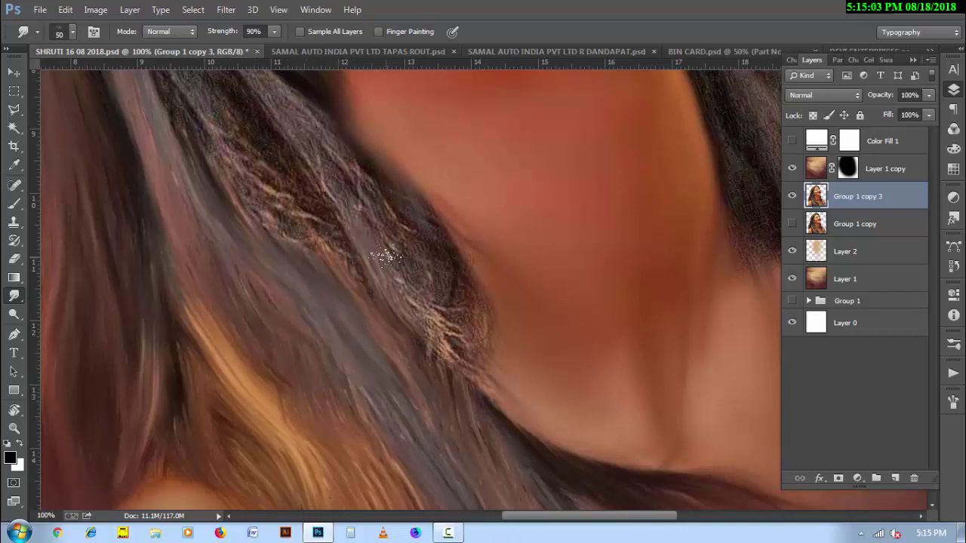
Step: Rotate the view about 24° and smooth the spiky dark strands beside the neck
{"action": "key", "text": "r"}
{"action": "mouse_move", "coordinate": [272, 355]}
{"action": "left_mouse_down"}
{"action": "mouse_move", "coordinate": [230, 266]}
{"action": "mouse_move", "coordinate": [362, 303]}
{"action": "left_mouse_up"}
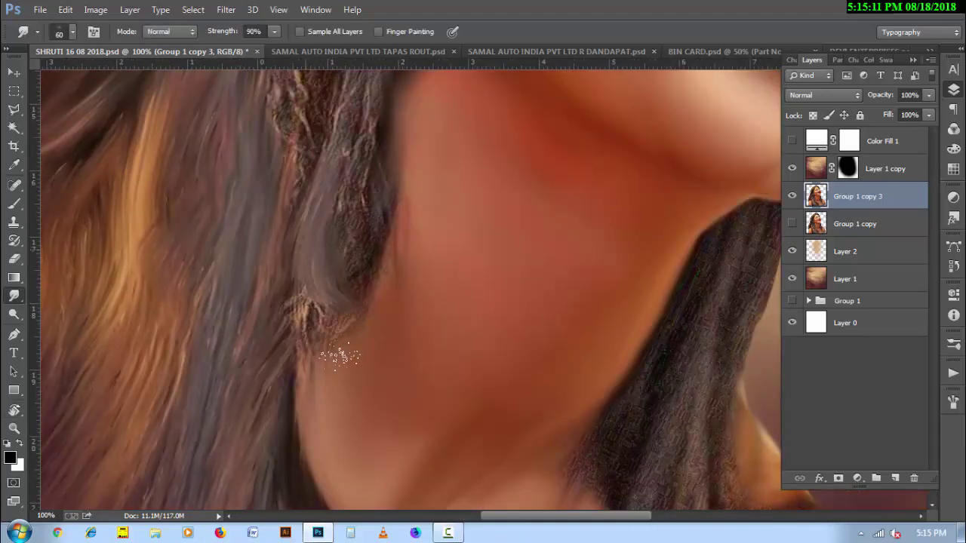
{"action": "key", "text": "bracketleft"}
{"action": "left_click_drag", "start_coordinate": [340, 356], "coordinate": [327, 320]}
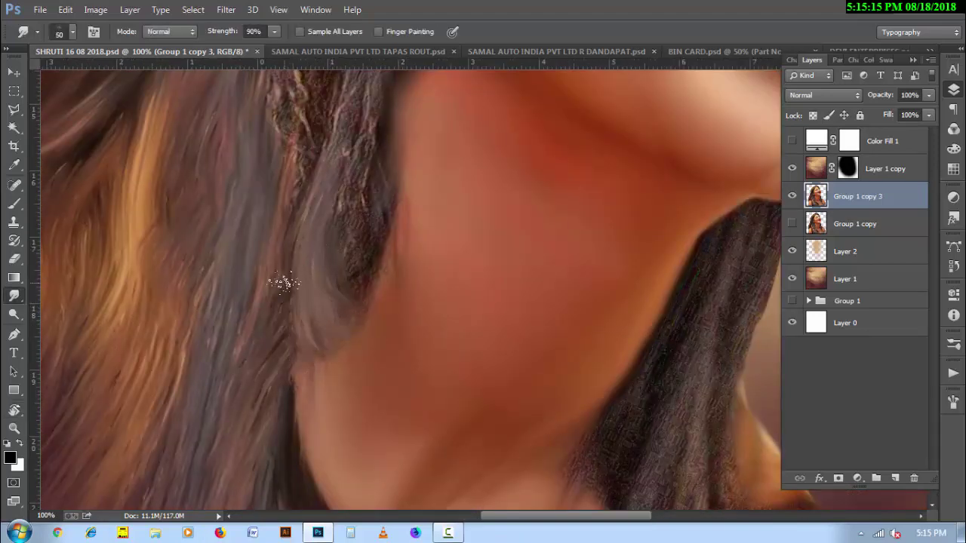
{"action": "key", "text": "bracketright"}
{"action": "mouse_move", "coordinate": [345, 270]}
{"action": "left_mouse_down"}
{"action": "mouse_move", "coordinate": [334, 280]}
{"action": "mouse_move", "coordinate": [378, 308]}
{"action": "left_mouse_up"}
{"action": "key", "text": "bracketleft"}
Step: Smooth the dark strands below the ear and the textured patch beside the earlobe
{"action": "scroll", "coordinate": [354, 317], "scroll_direction": "up", "scroll_amount": 2}
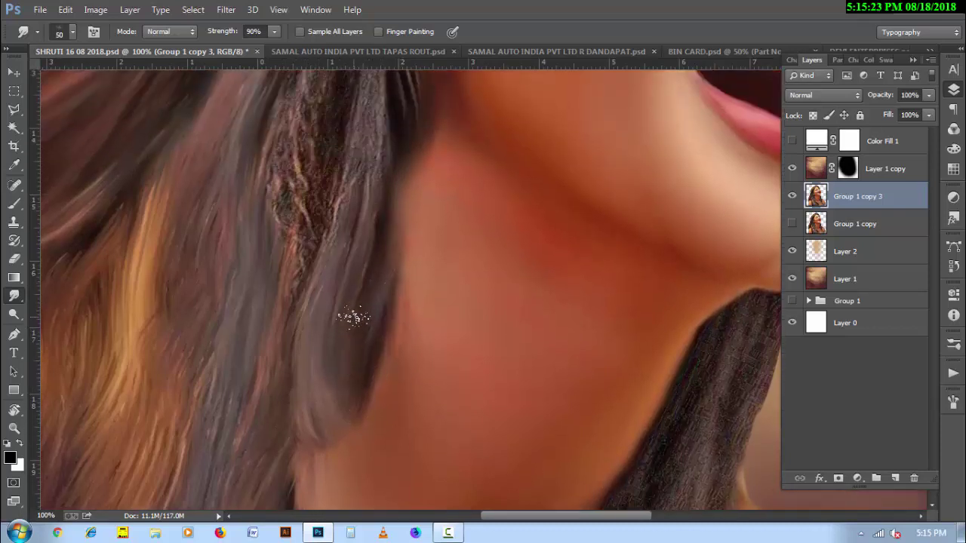
{"action": "key", "text": "bracketright"}
{"action": "scroll", "coordinate": [301, 264], "scroll_direction": "up", "scroll_amount": 3}
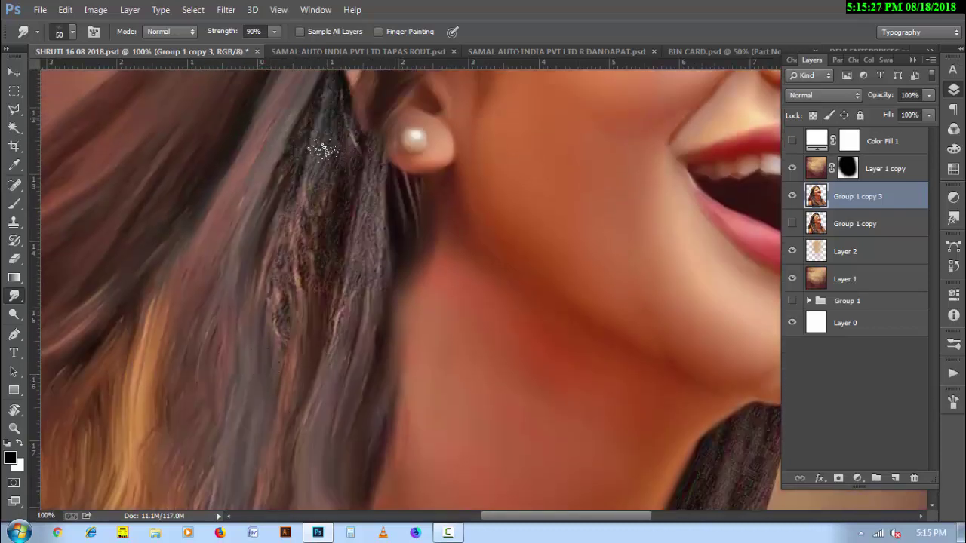
{"action": "key", "text": "bracketleft"}
{"action": "left_click_drag", "start_coordinate": [323, 151], "coordinate": [294, 375]}
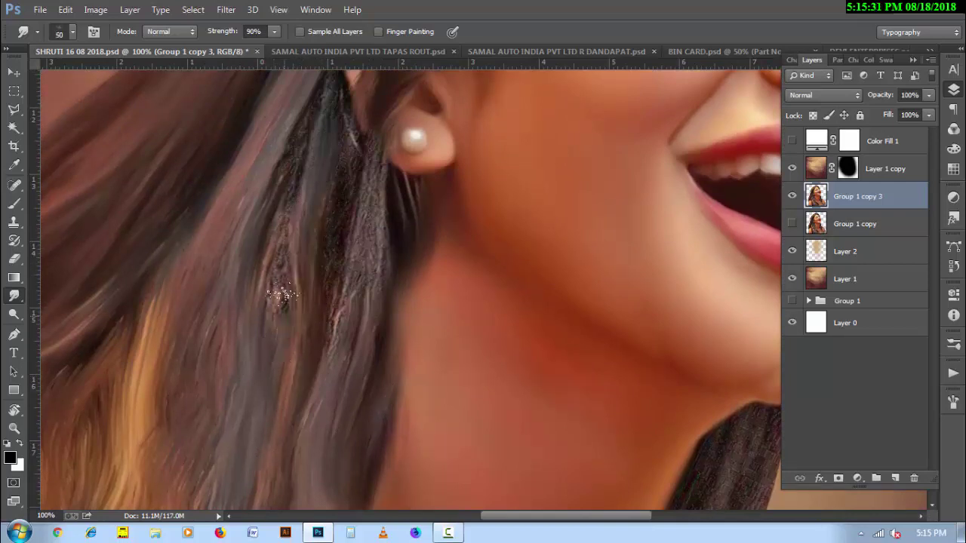
{"action": "key", "text": "bracketright"}
{"action": "left_click_drag", "start_coordinate": [285, 171], "coordinate": [273, 326]}
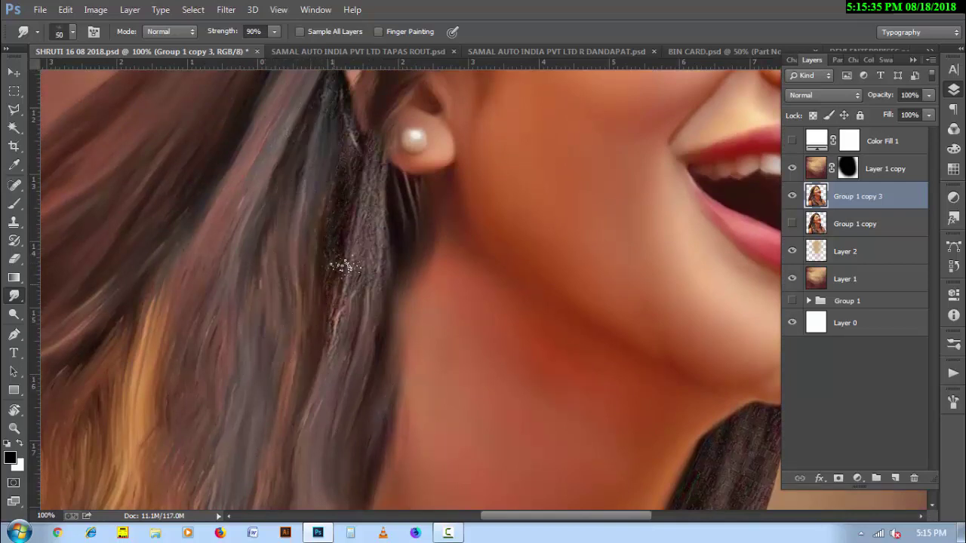
Step: Smear the hair strands left of the earlobe downward into smooth strokes
{"action": "left_click_drag", "start_coordinate": [324, 211], "coordinate": [332, 324]}
{"action": "left_click_drag", "start_coordinate": [352, 144], "coordinate": [340, 355]}
{"action": "mouse_move", "coordinate": [376, 164]}
{"action": "left_mouse_down"}
{"action": "mouse_move", "coordinate": [347, 330]}
{"action": "mouse_move", "coordinate": [389, 228]}
{"action": "mouse_move", "coordinate": [351, 332]}
{"action": "left_mouse_up"}
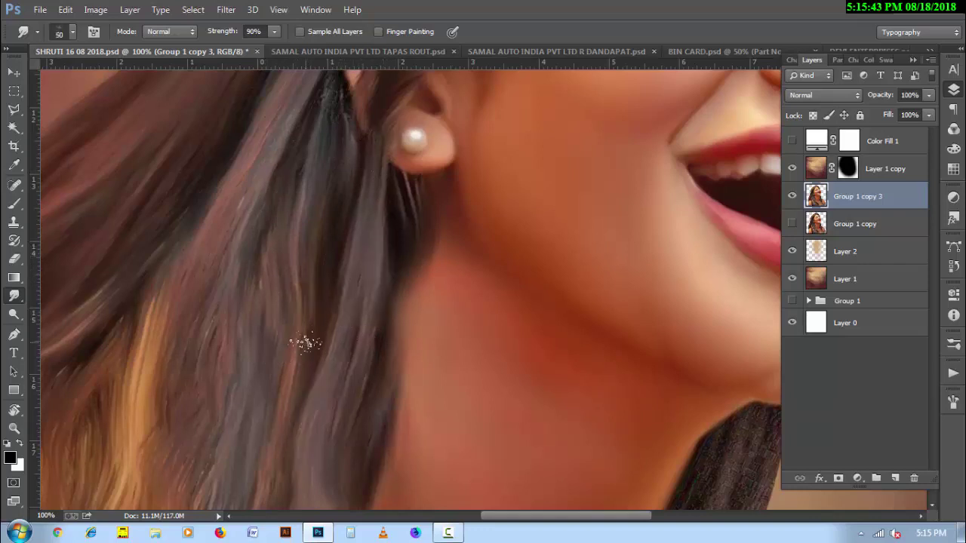
{"action": "scroll", "coordinate": [295, 364], "scroll_direction": "up", "scroll_amount": 2}
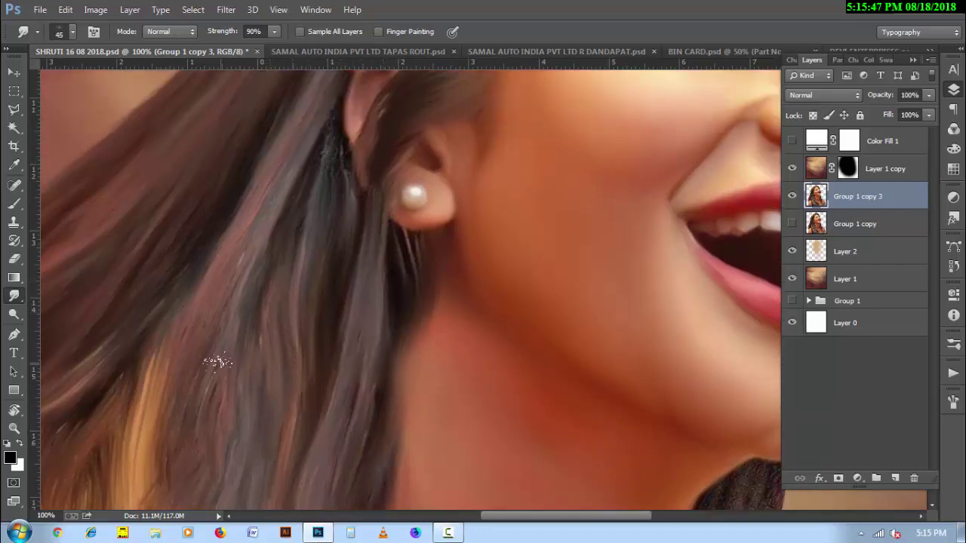
{"action": "scroll", "coordinate": [210, 426], "scroll_direction": "up", "scroll_amount": 4}
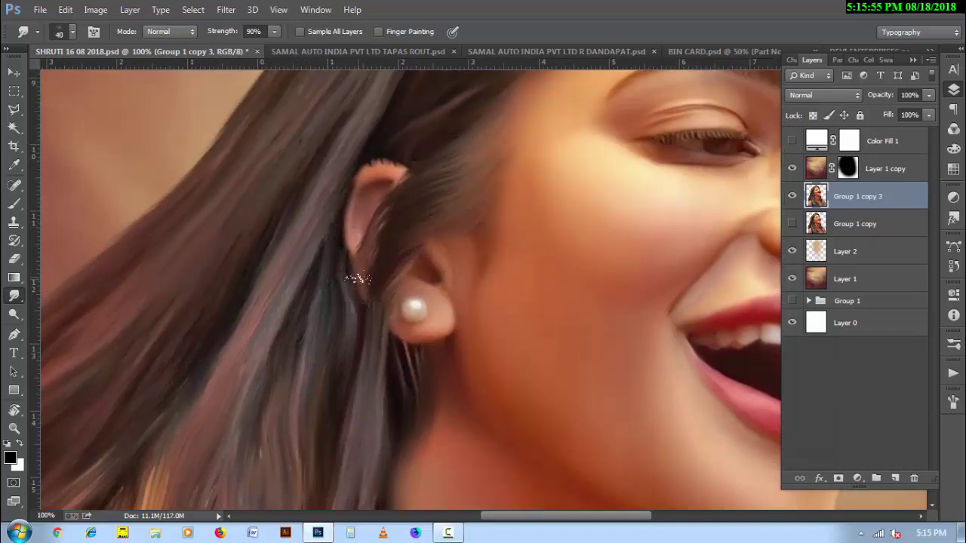
{"action": "scroll", "coordinate": [410, 366], "scroll_direction": "down", "scroll_amount": 2}
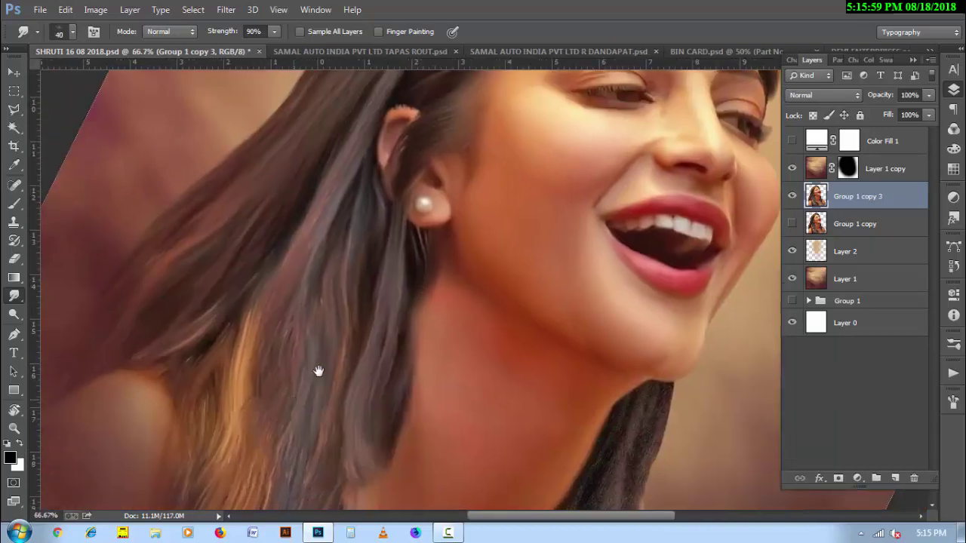
Step: Smear a new streak into the hair below the ear and lightly near the neck
{"action": "scroll", "coordinate": [317, 373], "scroll_direction": "down", "scroll_amount": 1}
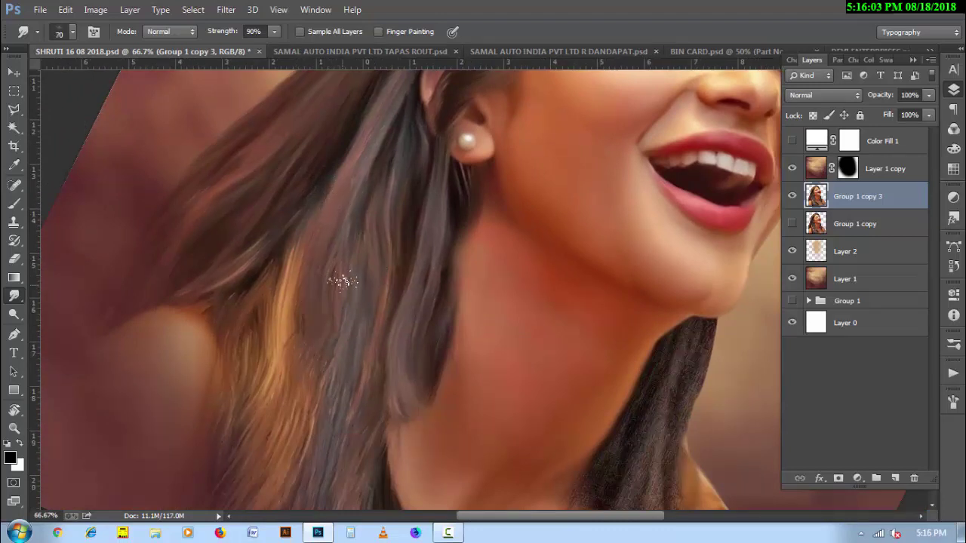
{"action": "mouse_move", "coordinate": [365, 225]}
{"action": "left_mouse_down"}
{"action": "mouse_move", "coordinate": [330, 386]}
{"action": "mouse_move", "coordinate": [351, 390]}
{"action": "left_mouse_up"}
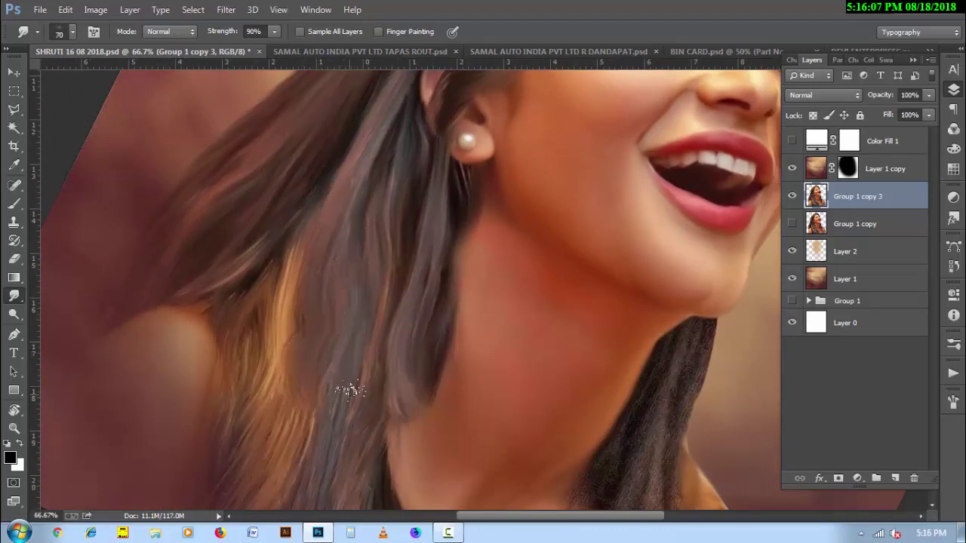
{"action": "left_click_drag", "start_coordinate": [256, 294], "coordinate": [287, 241]}
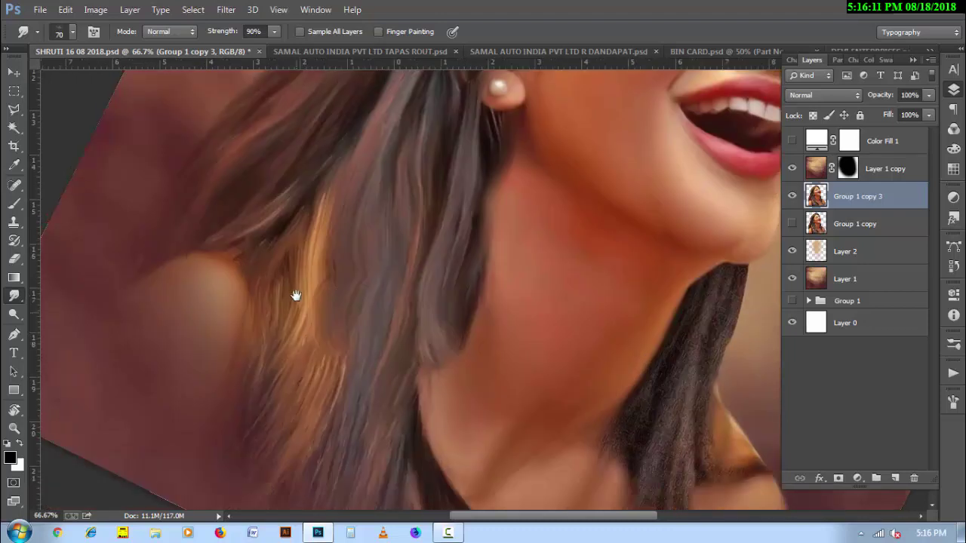
{"action": "left_click_drag", "start_coordinate": [278, 410], "coordinate": [317, 371]}
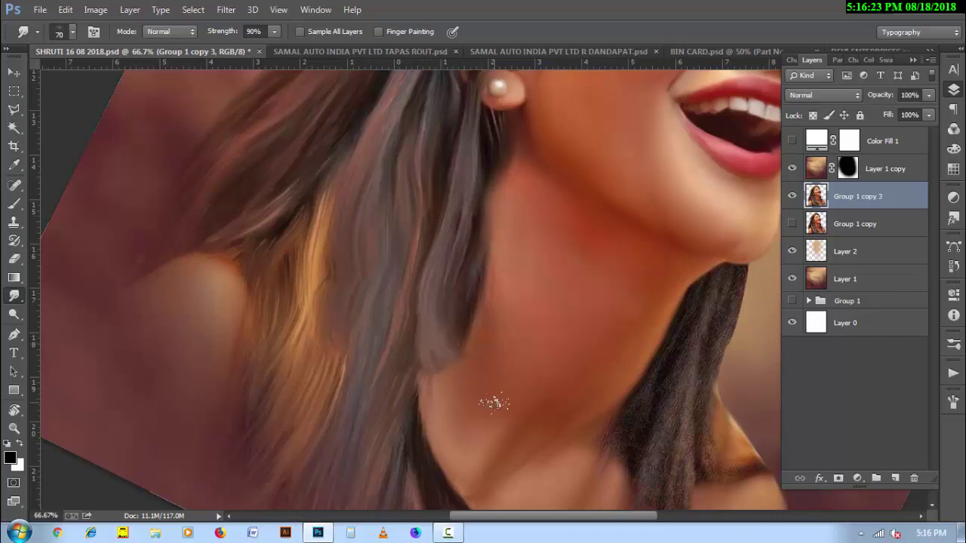
{"action": "scroll", "coordinate": [468, 374], "scroll_direction": "left", "scroll_amount": 3}
{"action": "scroll", "coordinate": [493, 352], "scroll_direction": "up", "scroll_amount": 1}
{"action": "scroll", "coordinate": [528, 343], "scroll_direction": "up", "scroll_amount": 1}
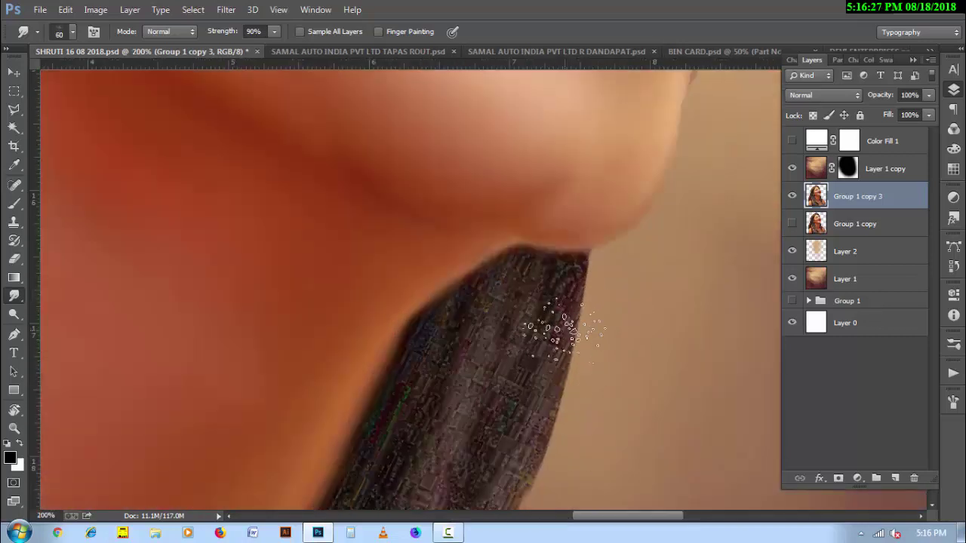
Step: With a smaller brush, smooth the right edge of the hair below the chin vertically
{"action": "key", "text": "bracketleft"}
{"action": "key", "text": "bracketleft"}
{"action": "key", "text": "bracketleft"}
{"action": "mouse_move", "coordinate": [571, 259]}
{"action": "left_mouse_down"}
{"action": "mouse_move", "coordinate": [565, 345]}
{"action": "mouse_move", "coordinate": [533, 484]}
{"action": "left_mouse_up"}
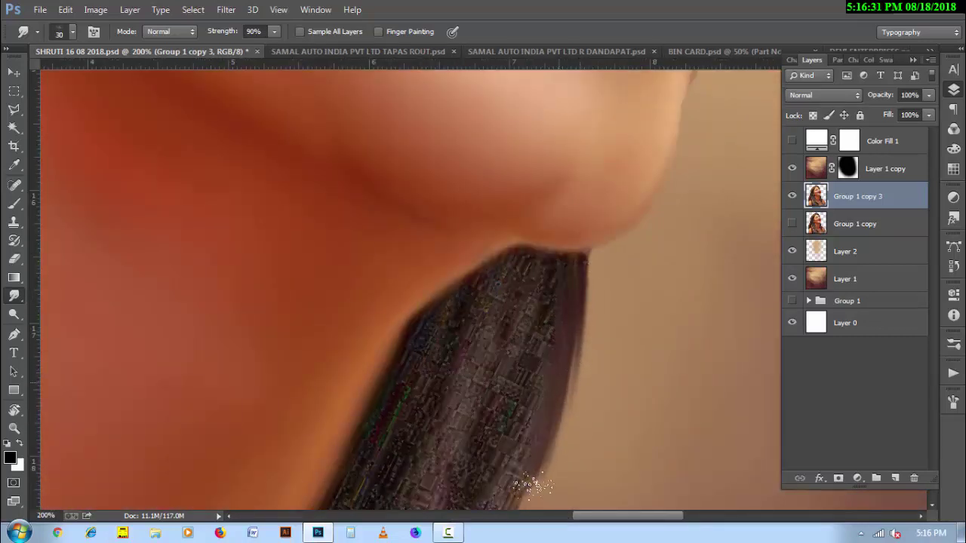
{"action": "scroll", "coordinate": [528, 392], "scroll_direction": "down", "scroll_amount": 2}
{"action": "scroll", "coordinate": [537, 339], "scroll_direction": "down", "scroll_amount": 2}
{"action": "scroll", "coordinate": [521, 355], "scroll_direction": "down", "scroll_amount": 1}
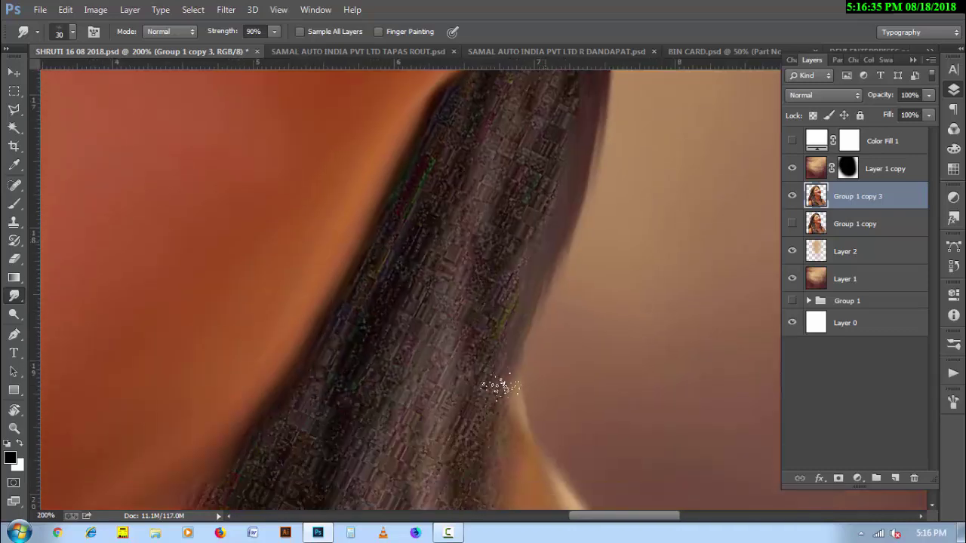
{"action": "scroll", "coordinate": [483, 362], "scroll_direction": "up", "scroll_amount": 3}
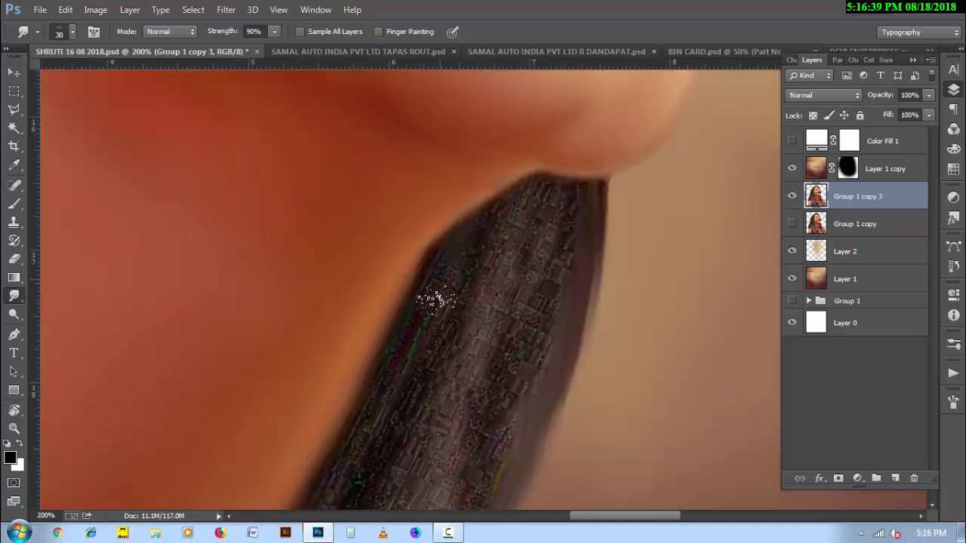
{"action": "left_click_drag", "start_coordinate": [479, 236], "coordinate": [471, 446]}
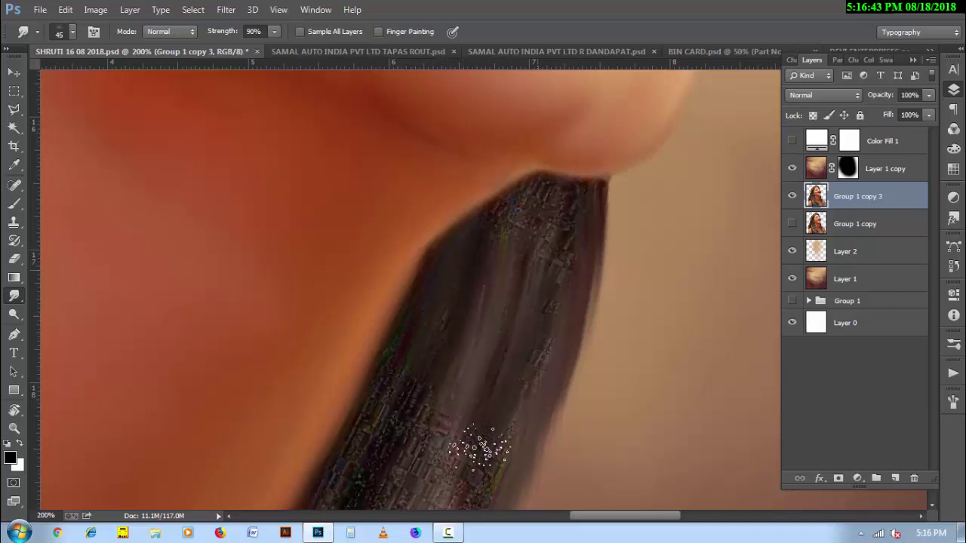
{"action": "key", "text": "bracketright"}
{"action": "mouse_move", "coordinate": [528, 253]}
{"action": "left_mouse_down"}
{"action": "mouse_move", "coordinate": [417, 494]}
{"action": "mouse_move", "coordinate": [423, 368]}
{"action": "mouse_move", "coordinate": [406, 421]}
{"action": "left_mouse_up"}
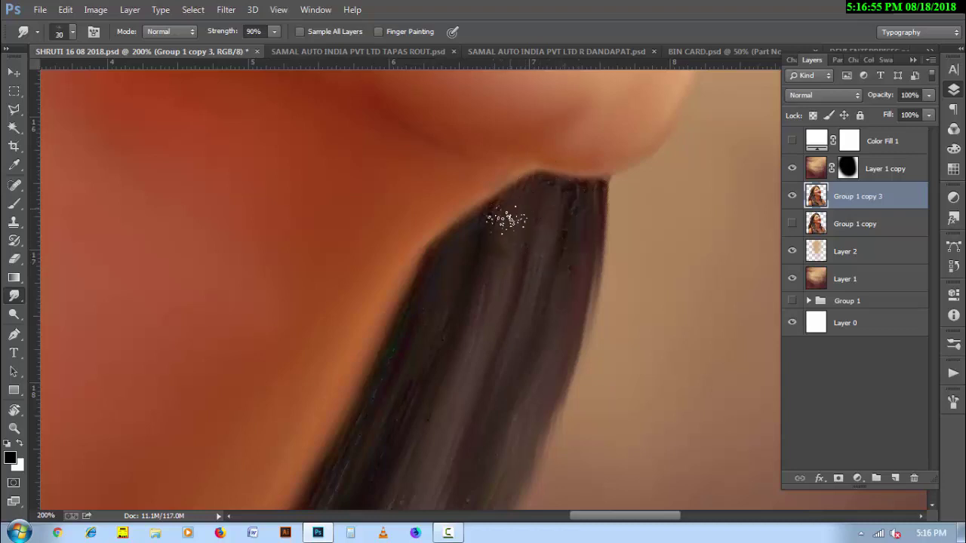
Step: Smooth the lower left edge of the hair, then look over the hair and neck
{"action": "mouse_move", "coordinate": [499, 435]}
{"action": "left_mouse_down"}
{"action": "mouse_move", "coordinate": [409, 339]}
{"action": "mouse_move", "coordinate": [457, 355]}
{"action": "left_mouse_up"}
{"action": "left_click_drag", "start_coordinate": [312, 391], "coordinate": [227, 317]}
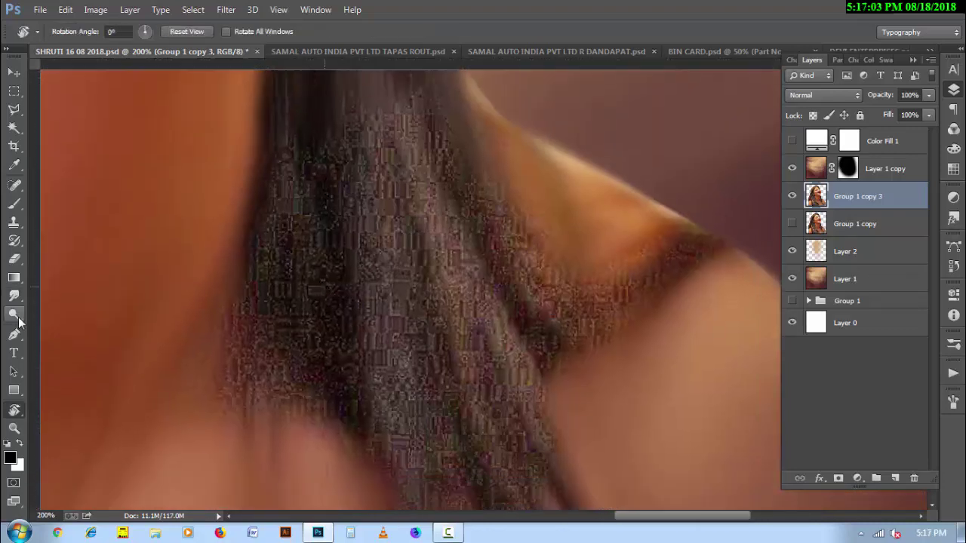
{"action": "mouse_move", "coordinate": [227, 381]}
{"action": "left_mouse_down"}
{"action": "mouse_move", "coordinate": [226, 371]}
{"action": "mouse_move", "coordinate": [282, 405]}
{"action": "mouse_move", "coordinate": [323, 345]}
{"action": "mouse_move", "coordinate": [368, 326]}
{"action": "mouse_move", "coordinate": [421, 440]}
{"action": "mouse_move", "coordinate": [367, 395]}
{"action": "mouse_move", "coordinate": [443, 427]}
{"action": "mouse_move", "coordinate": [521, 511]}
{"action": "mouse_move", "coordinate": [431, 378]}
{"action": "mouse_move", "coordinate": [461, 283]}
{"action": "left_mouse_up"}
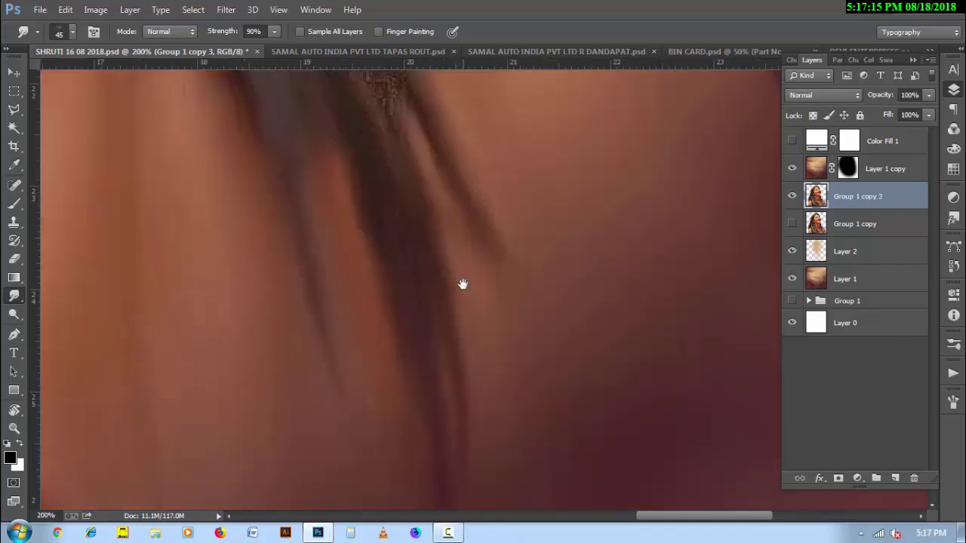
{"action": "left_click_drag", "start_coordinate": [431, 511], "coordinate": [488, 442]}
{"action": "scroll", "coordinate": [487, 441], "scroll_direction": "up", "scroll_amount": 2}
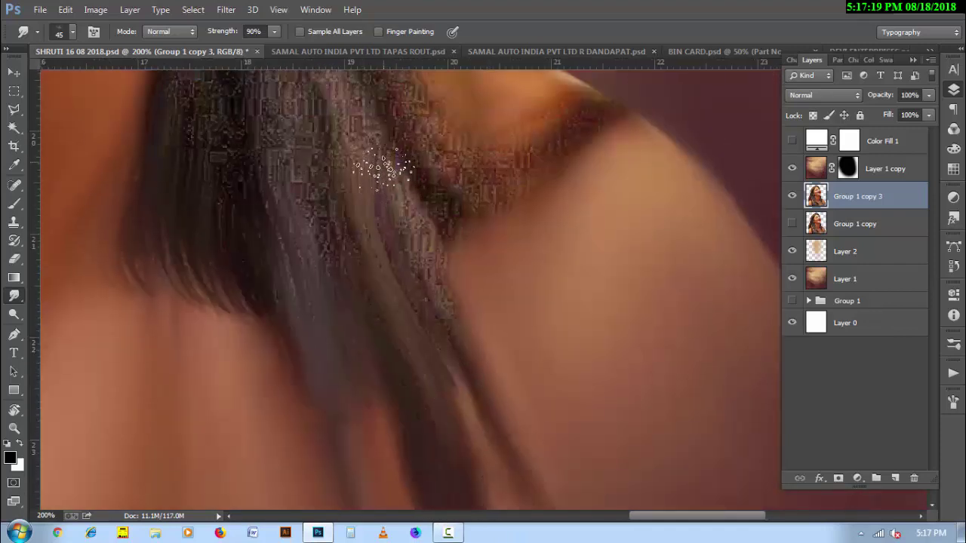
{"action": "left_click_drag", "start_coordinate": [387, 224], "coordinate": [478, 337]}
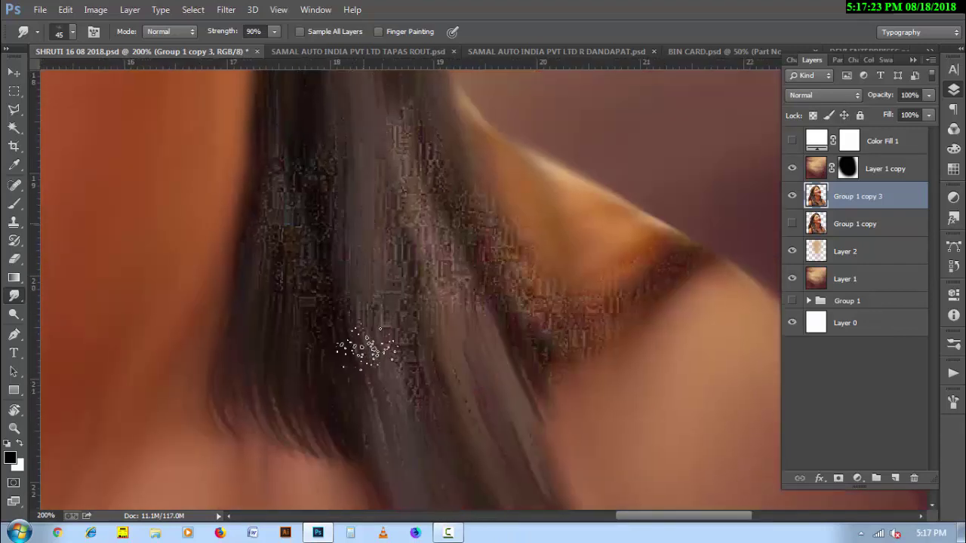
Step: Smooth the pixelated streaks in the hair and the speckled patches along the shoulder edge
{"action": "mouse_move", "coordinate": [269, 307]}
{"action": "left_mouse_down"}
{"action": "mouse_move", "coordinate": [399, 345]}
{"action": "mouse_move", "coordinate": [442, 388]}
{"action": "mouse_move", "coordinate": [463, 394]}
{"action": "mouse_move", "coordinate": [436, 334]}
{"action": "mouse_move", "coordinate": [479, 388]}
{"action": "mouse_move", "coordinate": [514, 399]}
{"action": "left_mouse_up"}
{"action": "mouse_move", "coordinate": [523, 274]}
{"action": "left_mouse_down"}
{"action": "mouse_move", "coordinate": [502, 375]}
{"action": "mouse_move", "coordinate": [459, 442]}
{"action": "mouse_move", "coordinate": [443, 409]}
{"action": "mouse_move", "coordinate": [491, 324]}
{"action": "mouse_move", "coordinate": [498, 385]}
{"action": "mouse_move", "coordinate": [582, 403]}
{"action": "mouse_move", "coordinate": [626, 392]}
{"action": "mouse_move", "coordinate": [652, 406]}
{"action": "left_mouse_up"}
{"action": "key", "text": "bracketleft"}
{"action": "mouse_move", "coordinate": [511, 324]}
{"action": "left_mouse_down"}
{"action": "mouse_move", "coordinate": [496, 327]}
{"action": "mouse_move", "coordinate": [619, 403]}
{"action": "mouse_move", "coordinate": [531, 443]}
{"action": "left_mouse_up"}
Step: Smudge the dark hair strand down toward the shoulder, then zoom out
{"action": "scroll", "coordinate": [457, 423], "scroll_direction": "down", "scroll_amount": 3}
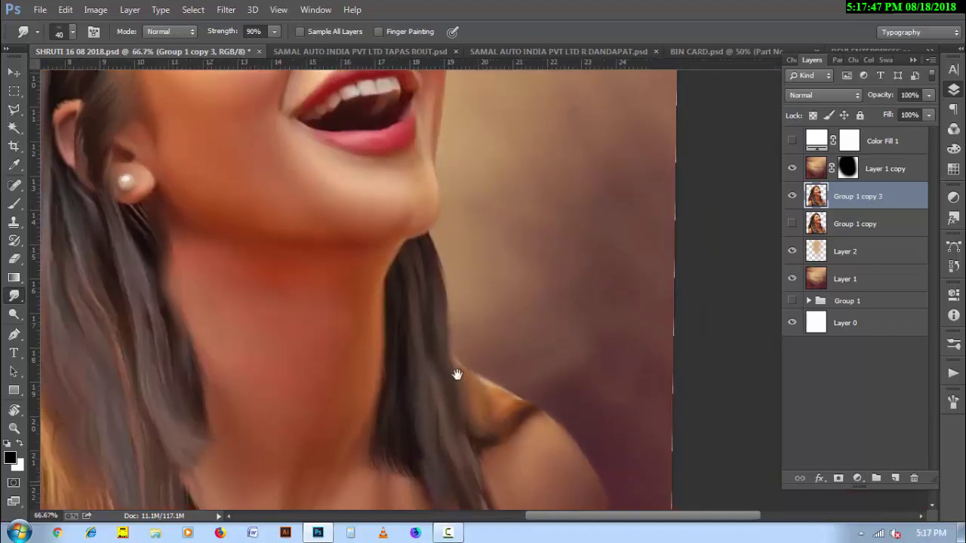
{"action": "left_click_drag", "start_coordinate": [392, 350], "coordinate": [443, 414]}
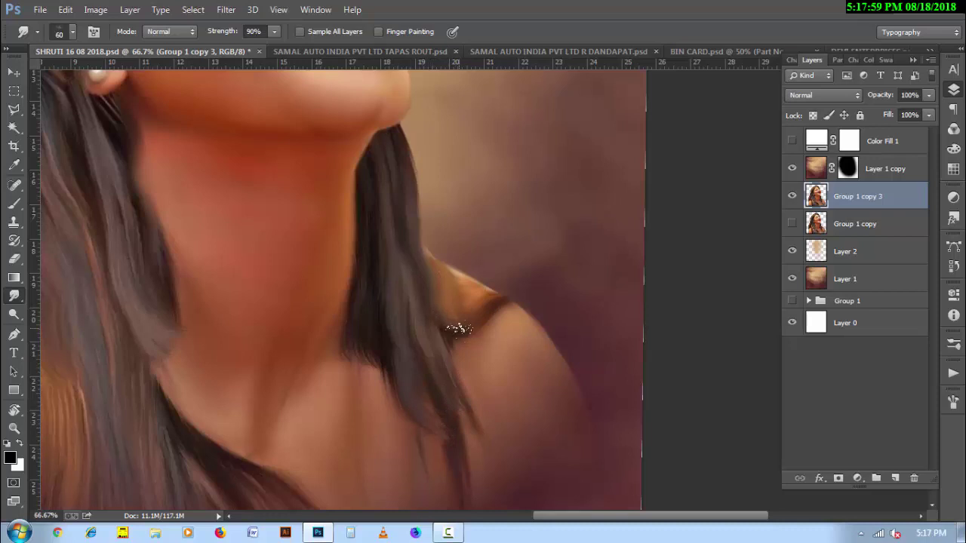
{"action": "key", "text": "h"}
{"action": "scroll", "coordinate": [339, 214], "scroll_direction": "up", "scroll_amount": 2}
{"action": "scroll", "coordinate": [339, 214], "scroll_direction": "down", "scroll_amount": 3}
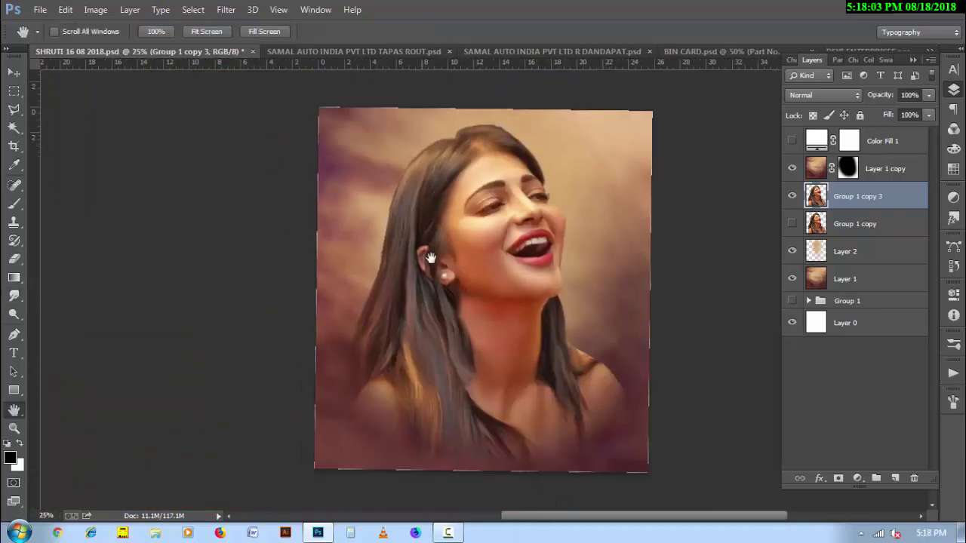
{"action": "scroll", "coordinate": [556, 330], "scroll_direction": "up", "scroll_amount": 1}
{"action": "scroll", "coordinate": [557, 329], "scroll_direction": "up", "scroll_amount": 1}
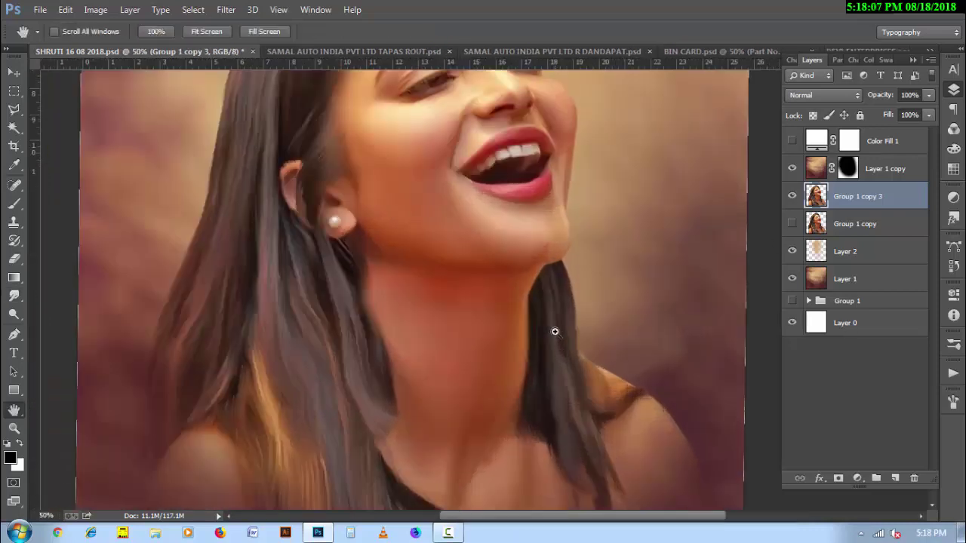
{"action": "scroll", "coordinate": [556, 330], "scroll_direction": "up", "scroll_amount": 1}
Step: Zoom in to inspect the background edge up close
{"action": "key", "text": "v"}
{"action": "left_click", "coordinate": [690, 337]}
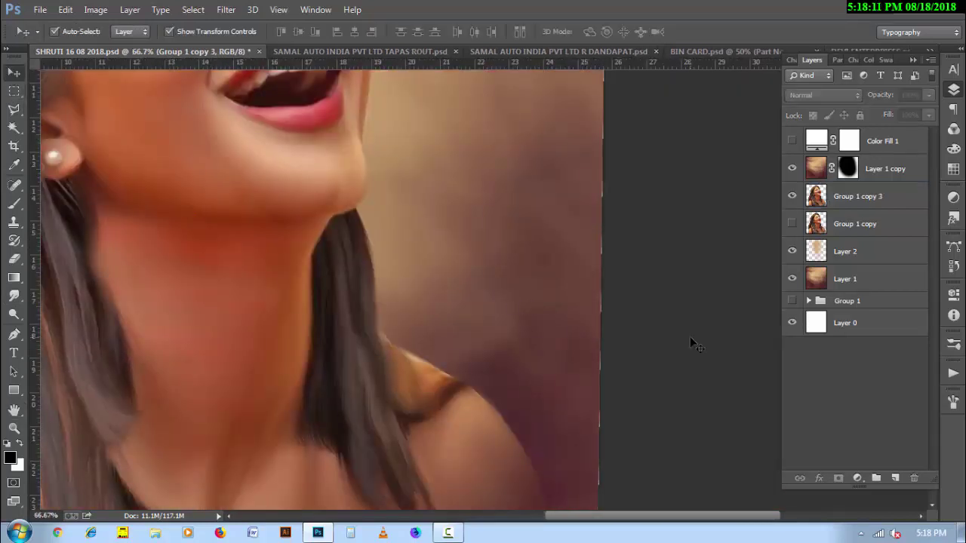
{"action": "scroll", "coordinate": [563, 319], "scroll_direction": "up", "scroll_amount": 1}
{"action": "scroll", "coordinate": [563, 319], "scroll_direction": "up", "scroll_amount": 1}
{"action": "scroll", "coordinate": [563, 319], "scroll_direction": "up", "scroll_amount": 1}
{"action": "scroll", "coordinate": [564, 317], "scroll_direction": "up", "scroll_amount": 2}
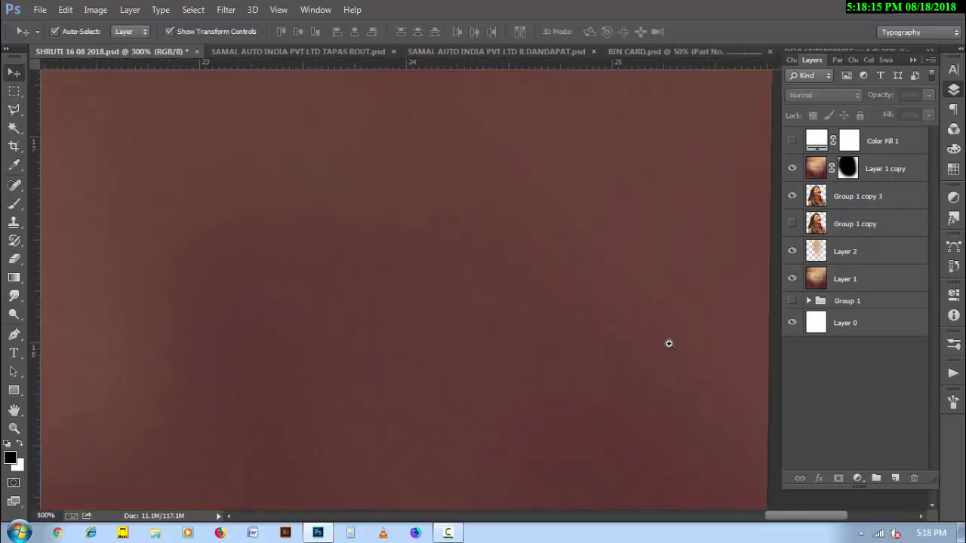
{"action": "left_click_drag", "start_coordinate": [668, 342], "coordinate": [542, 313]}
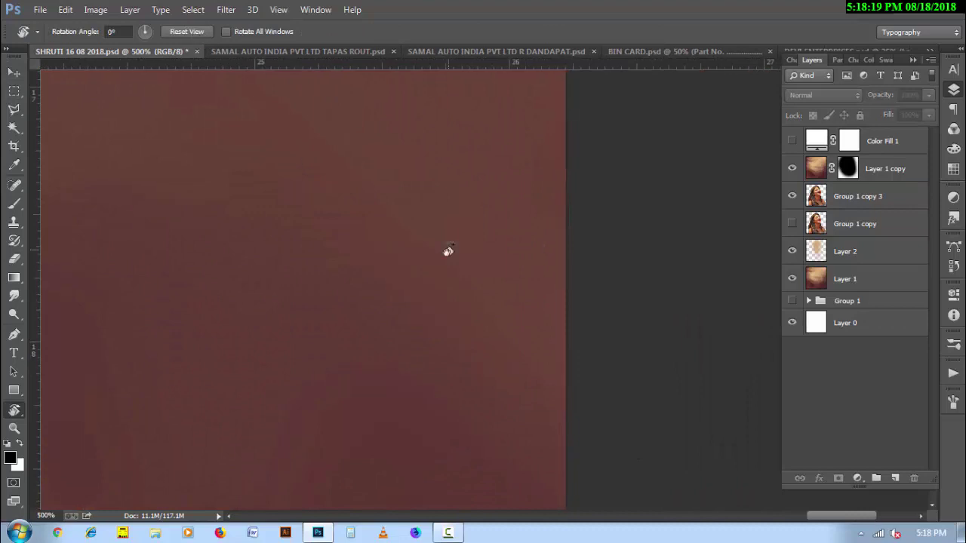
Step: Rotate the canvas about 79° and check the hair edge against the background
{"action": "key", "text": "h"}
{"action": "scroll", "coordinate": [447, 250], "scroll_direction": "down", "scroll_amount": 2}
{"action": "scroll", "coordinate": [355, 229], "scroll_direction": "down", "scroll_amount": 1}
{"action": "scroll", "coordinate": [528, 285], "scroll_direction": "down", "scroll_amount": 2}
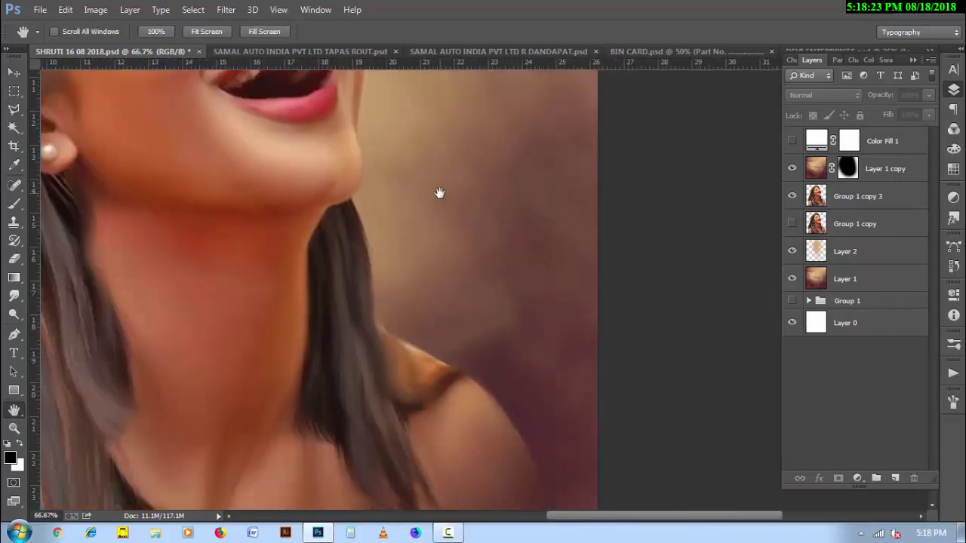
{"action": "scroll", "coordinate": [440, 194], "scroll_direction": "down", "scroll_amount": 2}
{"action": "scroll", "coordinate": [372, 265], "scroll_direction": "up", "scroll_amount": 1}
{"action": "key", "text": "r"}
{"action": "mouse_move", "coordinate": [275, 206]}
{"action": "left_mouse_down"}
{"action": "mouse_move", "coordinate": [379, 329]}
{"action": "mouse_move", "coordinate": [242, 190]}
{"action": "mouse_move", "coordinate": [287, 222]}
{"action": "left_mouse_up"}
{"action": "scroll", "coordinate": [379, 328], "scroll_direction": "up", "scroll_amount": 1}
{"action": "scroll", "coordinate": [589, 211], "scroll_direction": "up", "scroll_amount": 1}
{"action": "mouse_move", "coordinate": [589, 211]}
{"action": "left_mouse_down"}
{"action": "mouse_move", "coordinate": [507, 280]}
{"action": "mouse_move", "coordinate": [475, 281]}
{"action": "left_mouse_up"}
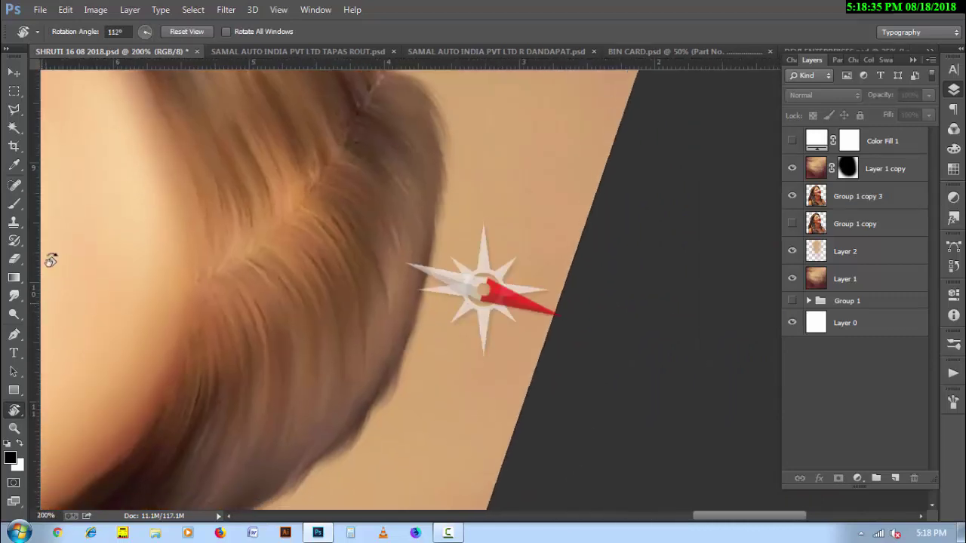
Step: On Group 1 copy 3, smudge the upper hair edge outward into the background
{"action": "left_click", "coordinate": [13, 295]}
{"action": "left_click", "coordinate": [381, 242], "text": "ctrl"}
{"action": "key", "text": "bracketleft"}
{"action": "key", "text": "bracketleft"}
{"action": "key", "text": "bracketleft"}
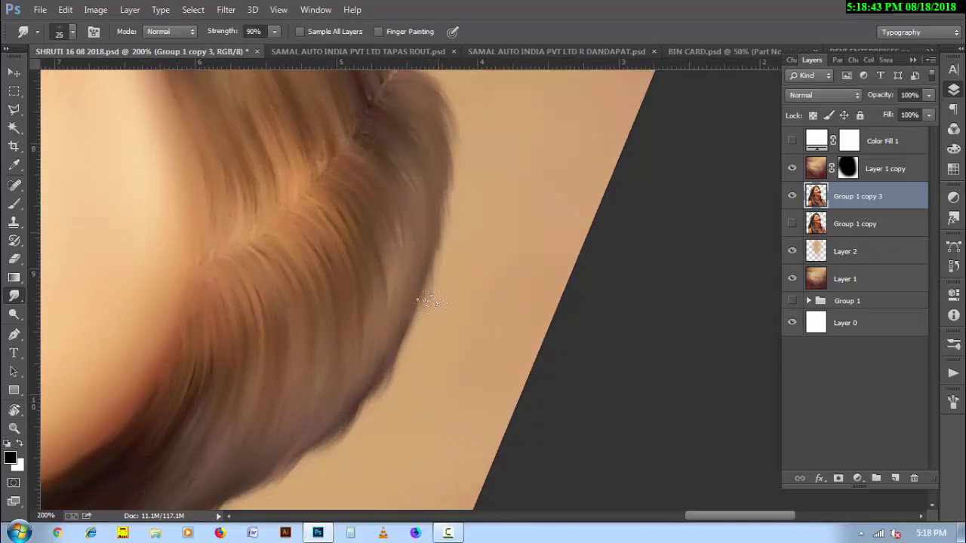
{"action": "key", "text": "bracketright"}
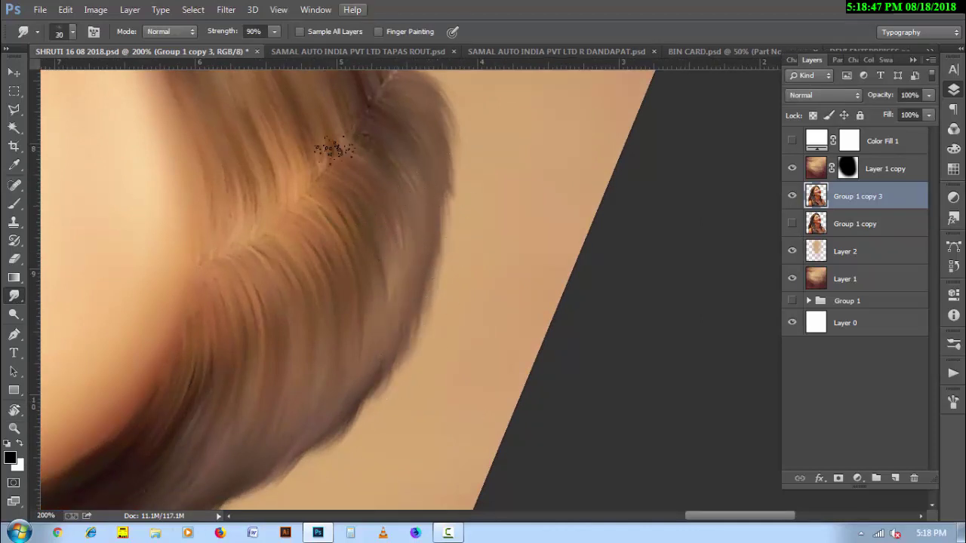
{"action": "left_click_drag", "start_coordinate": [427, 106], "coordinate": [457, 139]}
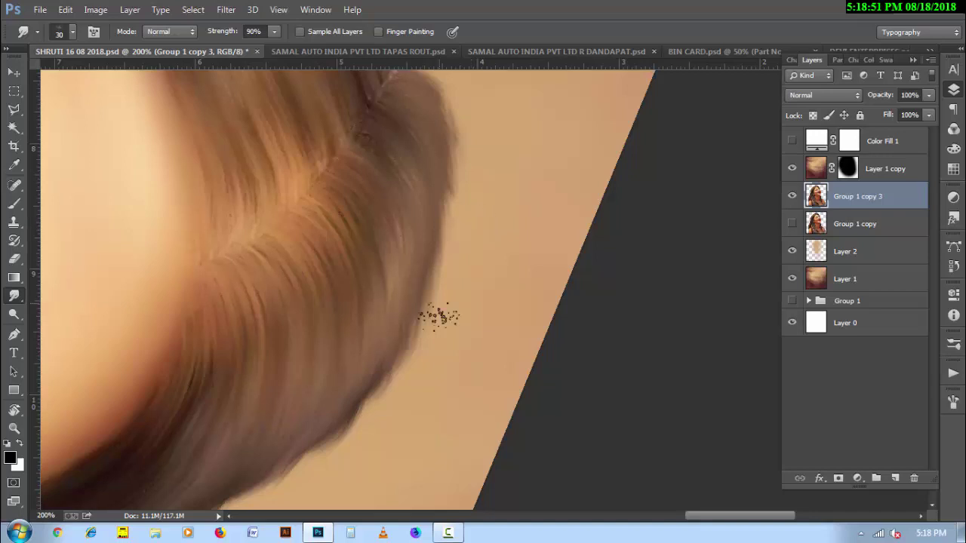
Step: Soften the lower hair edges into the background with further smudge strokes
{"action": "left_click_drag", "start_coordinate": [378, 443], "coordinate": [496, 307]}
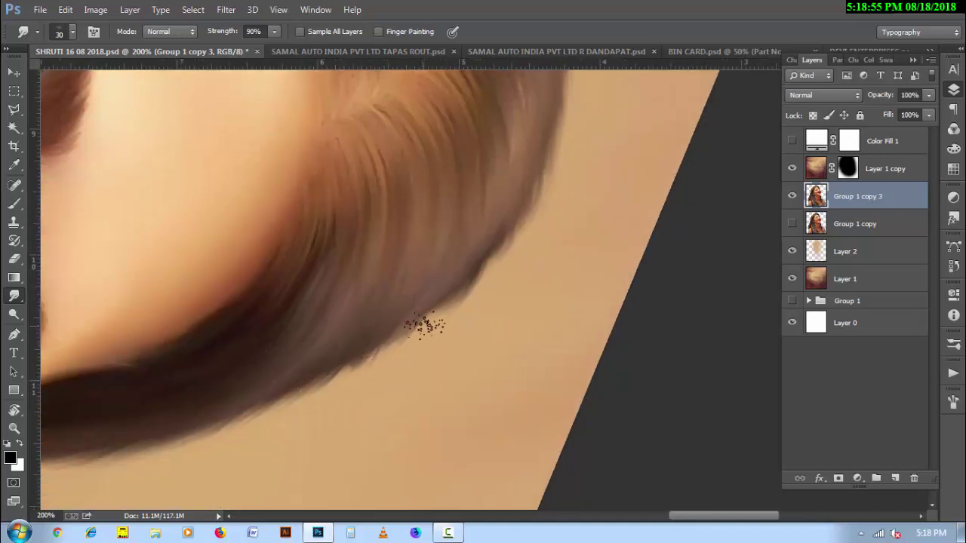
{"action": "left_click_drag", "start_coordinate": [421, 323], "coordinate": [425, 352]}
{"action": "left_click", "coordinate": [440, 385], "text": "alt"}
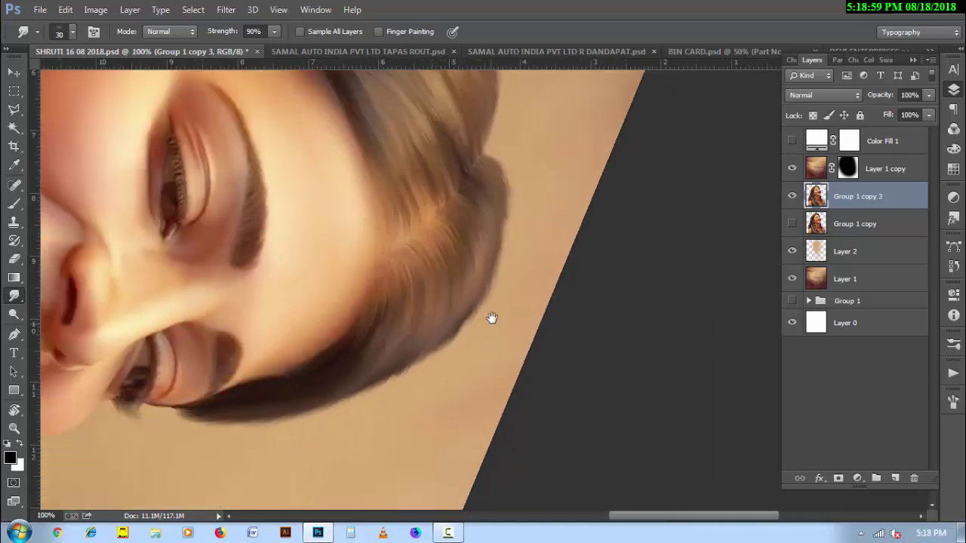
{"action": "left_click", "coordinate": [507, 289], "text": "ctrl"}
{"action": "left_click_drag", "start_coordinate": [498, 300], "coordinate": [431, 254]}
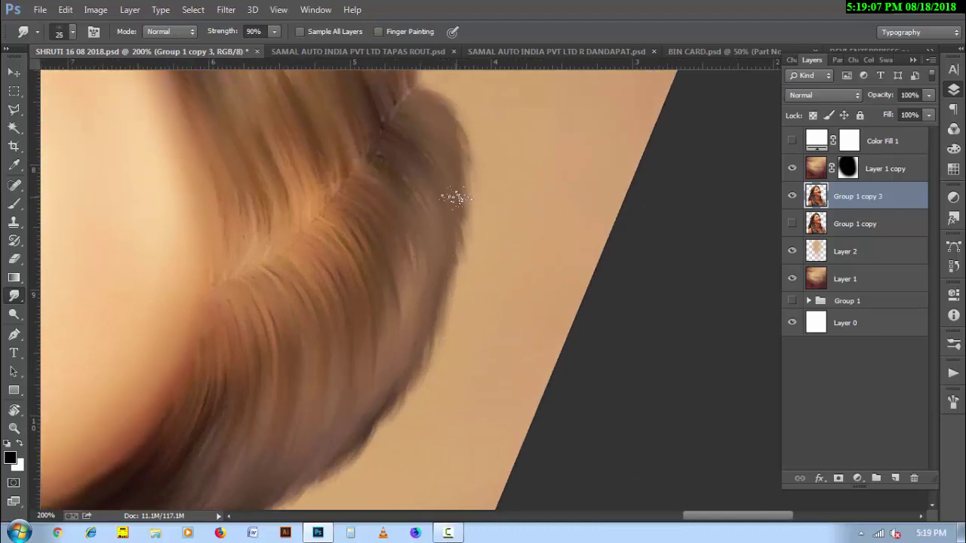
{"action": "left_click_drag", "start_coordinate": [453, 259], "coordinate": [433, 319]}
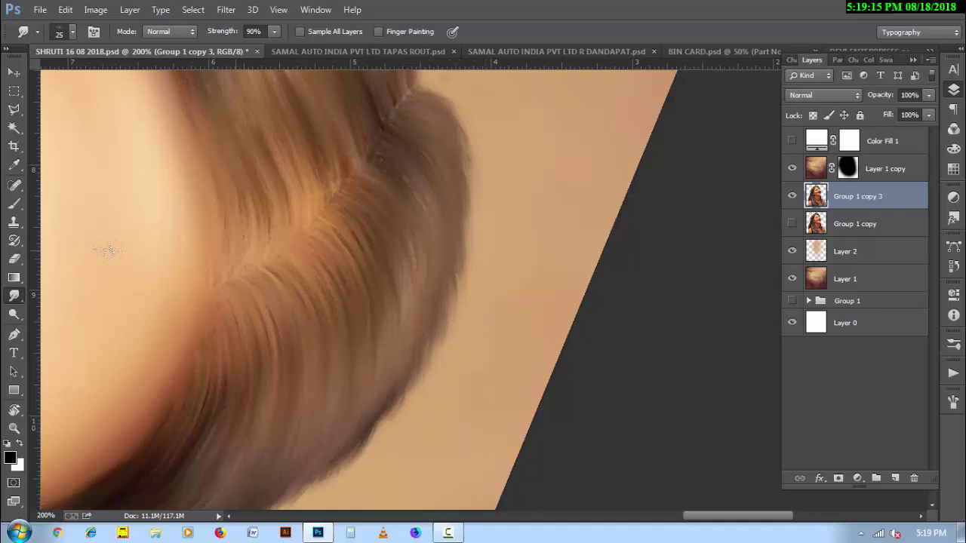
Step: Reset the rotated view upright and zoom out to fit the whole portrait
{"action": "key", "text": "r"}
{"action": "left_click", "coordinate": [186, 31]}
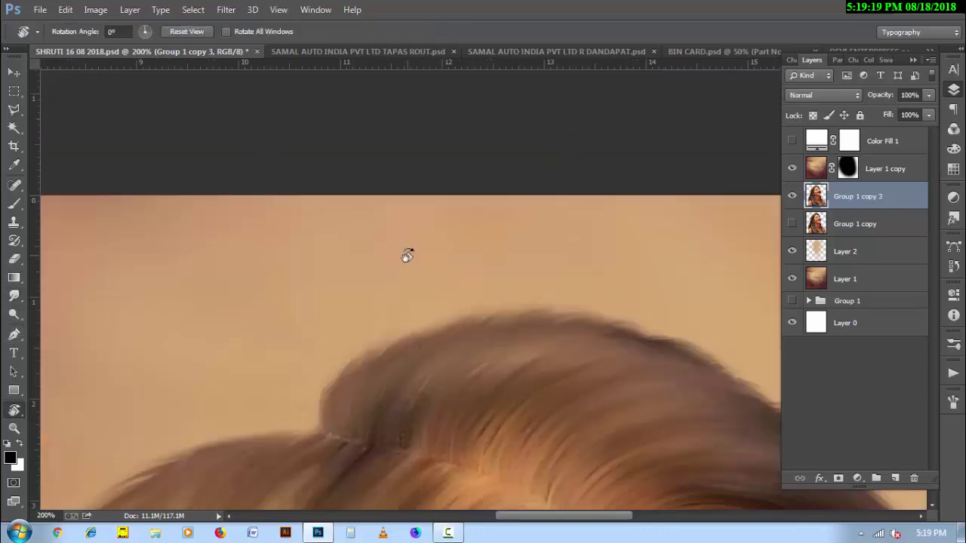
{"action": "key", "text": "ctrl+minus"}
{"action": "key", "text": "ctrl+minus"}
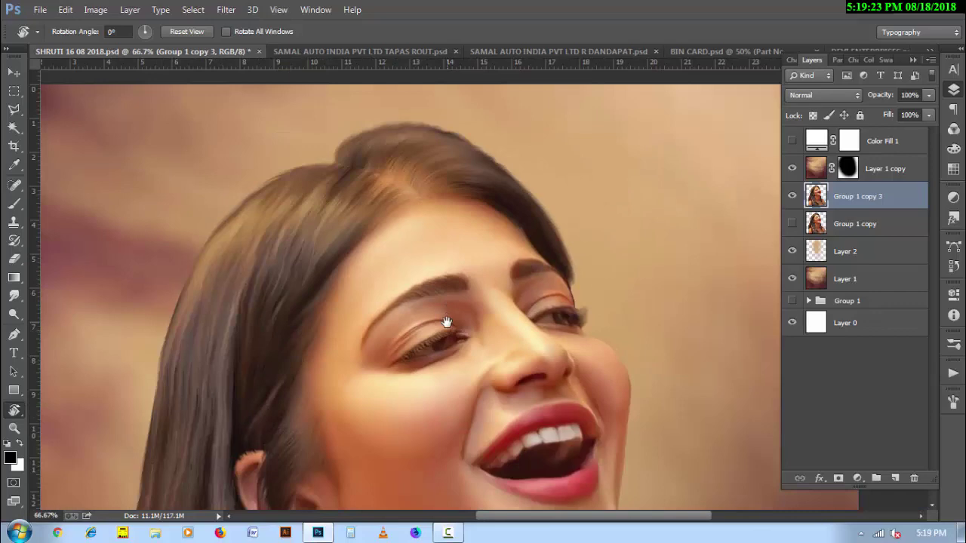
{"action": "scroll", "coordinate": [454, 334], "scroll_direction": "down", "scroll_amount": 2}
{"action": "key", "text": "ctrl+minus"}
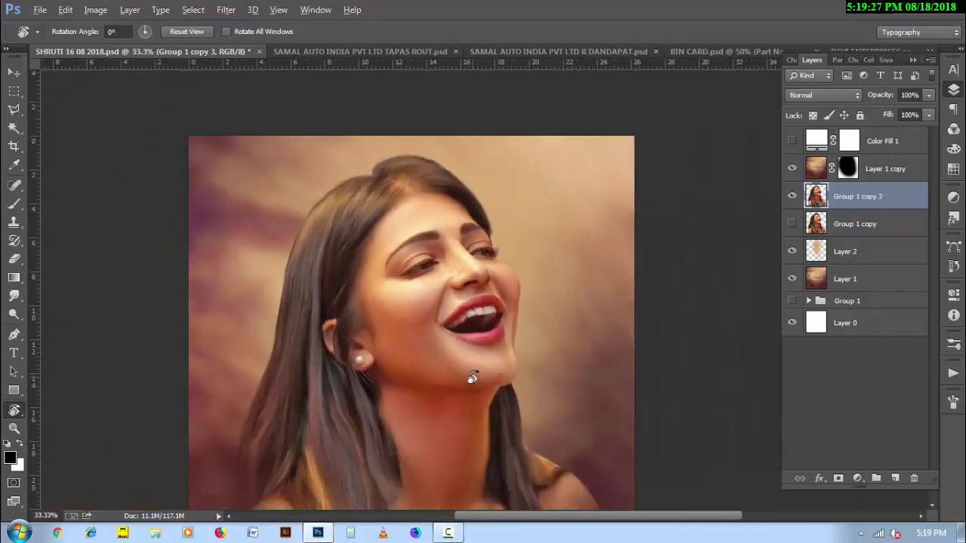
{"action": "scroll", "coordinate": [390, 343], "scroll_direction": "down", "scroll_amount": 1}
{"action": "scroll", "coordinate": [390, 343], "scroll_direction": "up", "scroll_amount": 1}
{"action": "scroll", "coordinate": [390, 344], "scroll_direction": "up", "scroll_amount": 1}
{"action": "scroll", "coordinate": [417, 332], "scroll_direction": "up", "scroll_amount": 1}
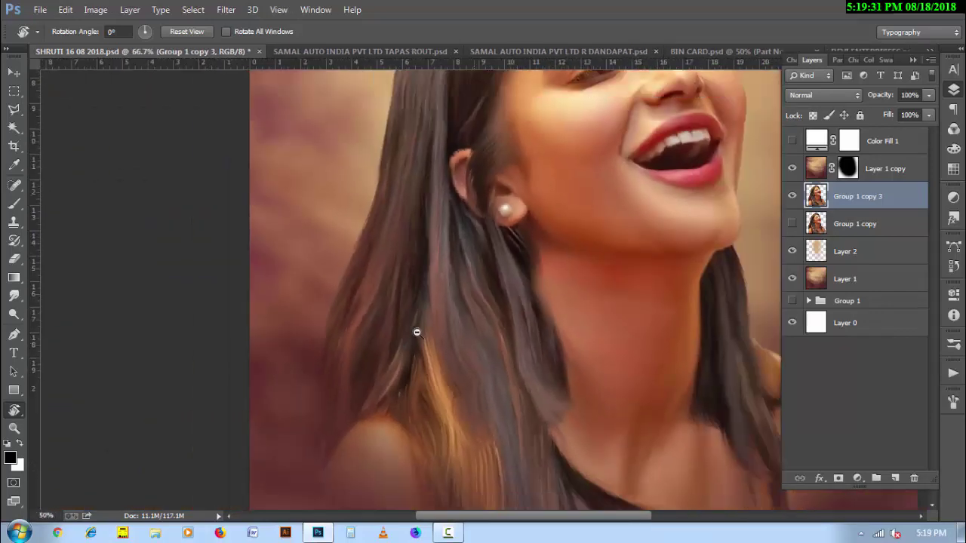
{"action": "scroll", "coordinate": [416, 333], "scroll_direction": "down", "scroll_amount": 3}
{"action": "key", "text": "h"}
Step: Select the Layer 1 copy layer and save the document
{"action": "left_click", "coordinate": [840, 178]}
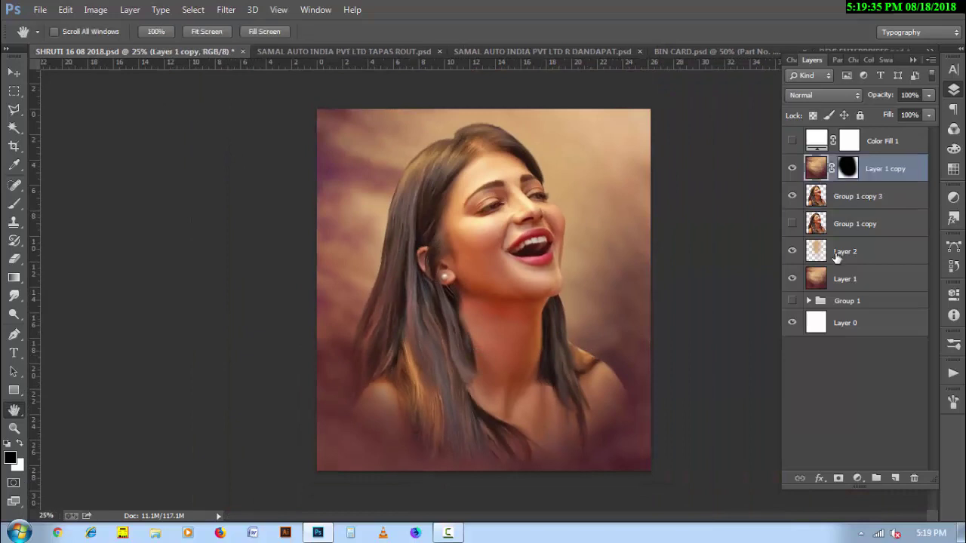
{"action": "key", "text": "ctrl+s"}
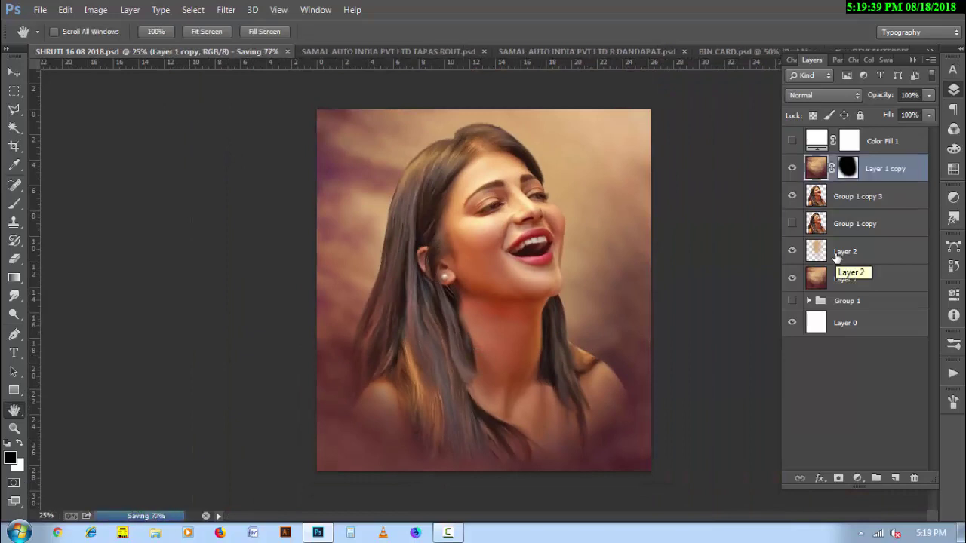
{"action": "left_click", "coordinate": [792, 141]}
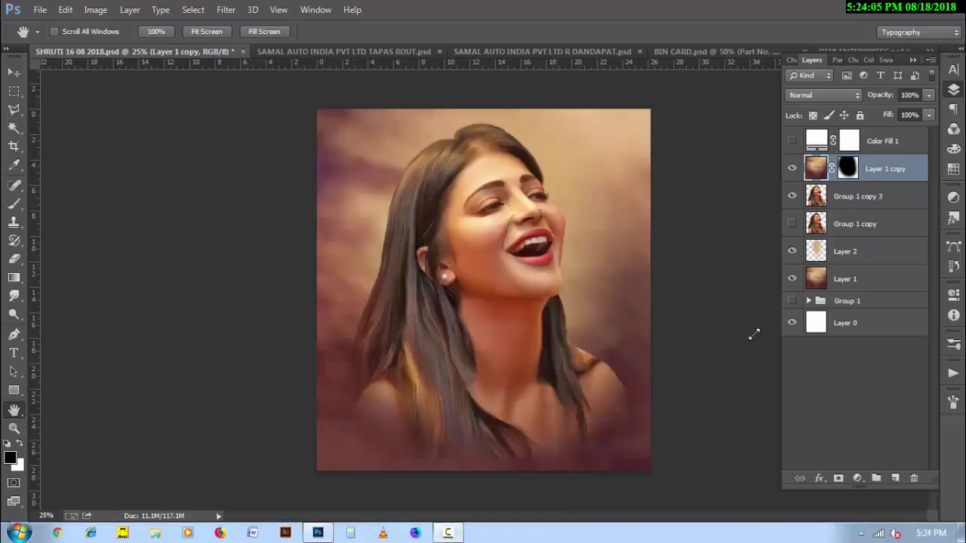
Step: Stamp visible layers into Layer 3 and apply Oil Paint with Shine at 0
{"action": "key", "text": "ctrl+shift+alt+e"}
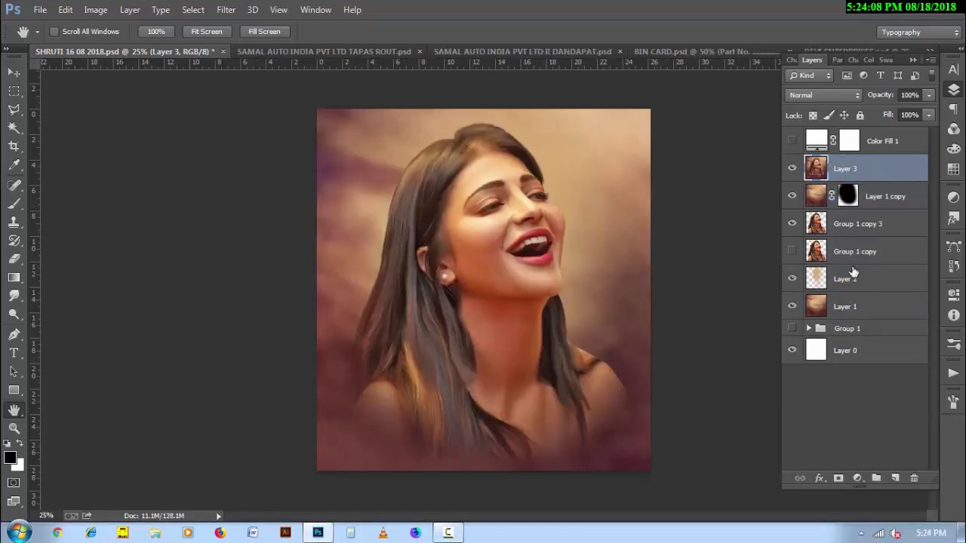
{"action": "left_click", "coordinate": [226, 9]}
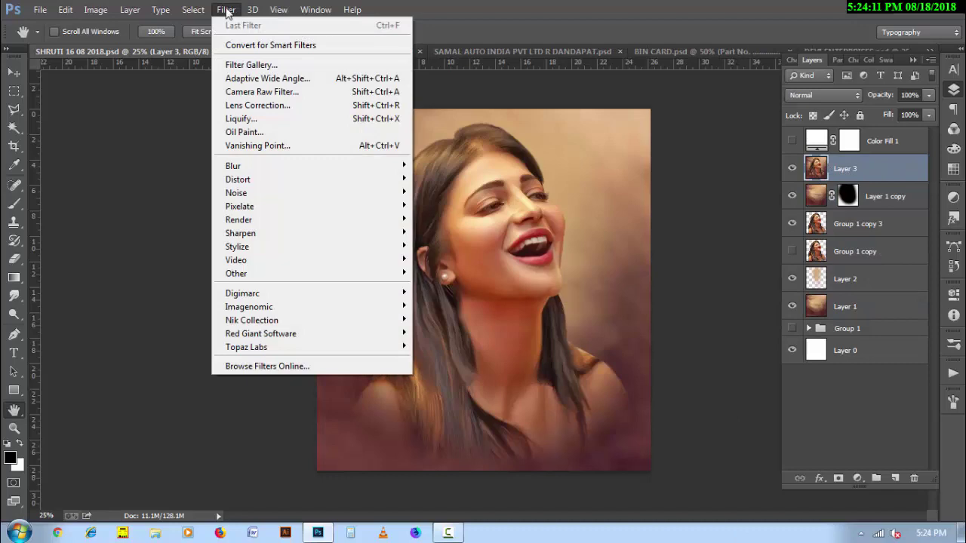
{"action": "left_click", "coordinate": [284, 133]}
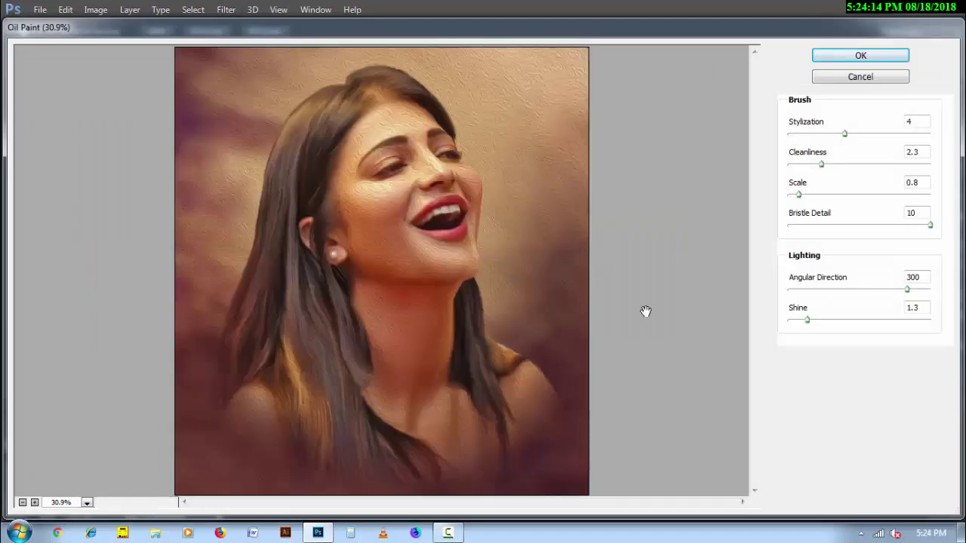
{"action": "left_click_drag", "start_coordinate": [807, 321], "coordinate": [783, 321]}
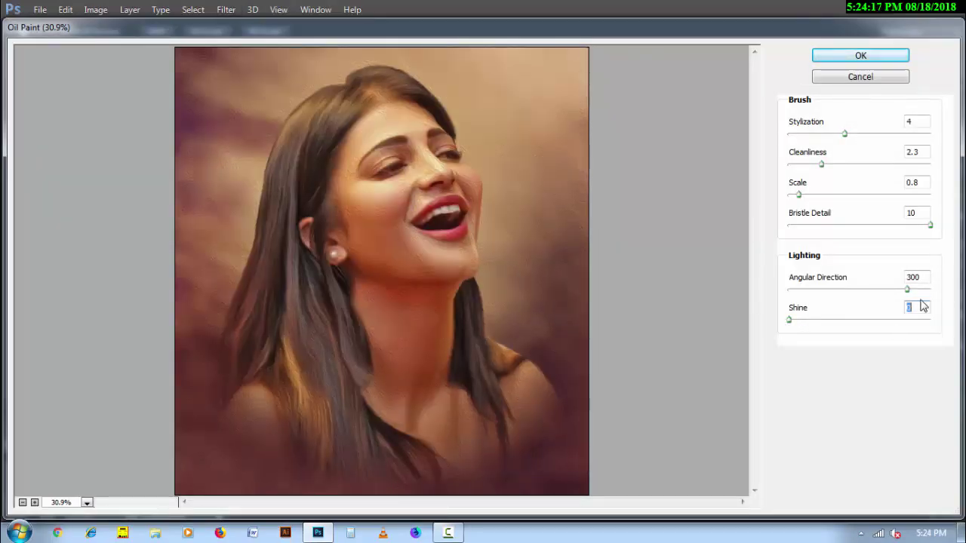
{"action": "left_click", "coordinate": [859, 56]}
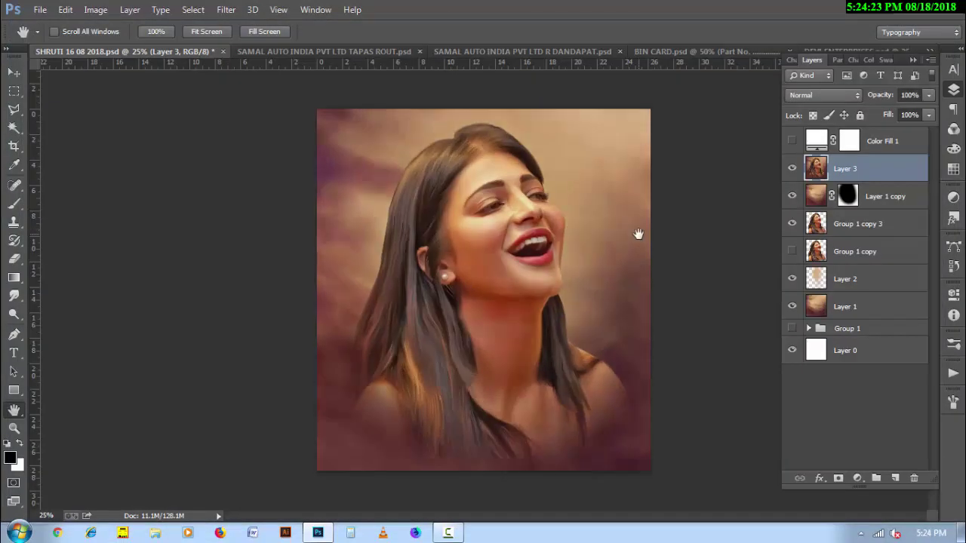
Step: Zoom in on the nose and mouth and add a layer mask to Layer 3
{"action": "left_click", "coordinate": [543, 246], "text": "ctrl+space"}
{"action": "left_click", "coordinate": [526, 201], "text": "ctrl+space"}
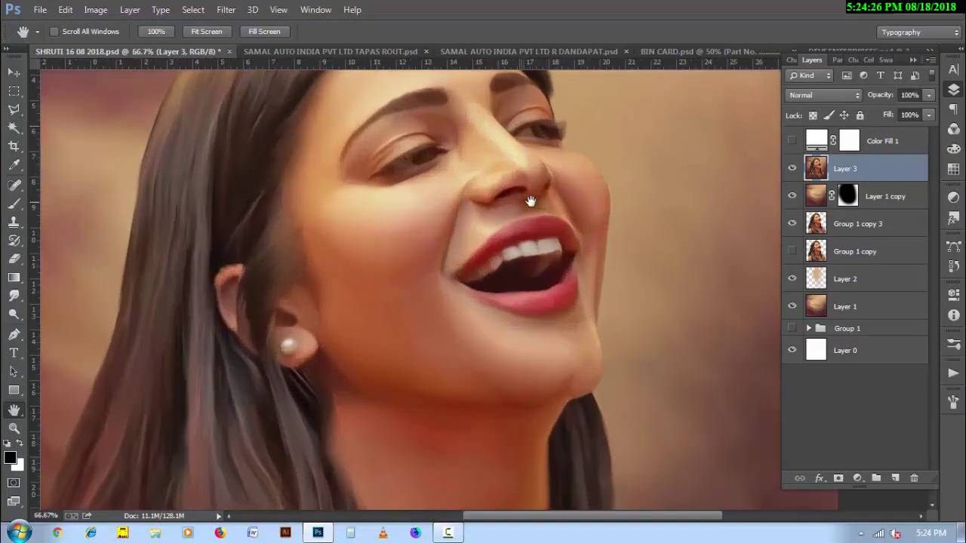
{"action": "left_click", "coordinate": [533, 218], "text": "ctrl+space"}
{"action": "left_click", "coordinate": [528, 220], "text": "ctrl+space"}
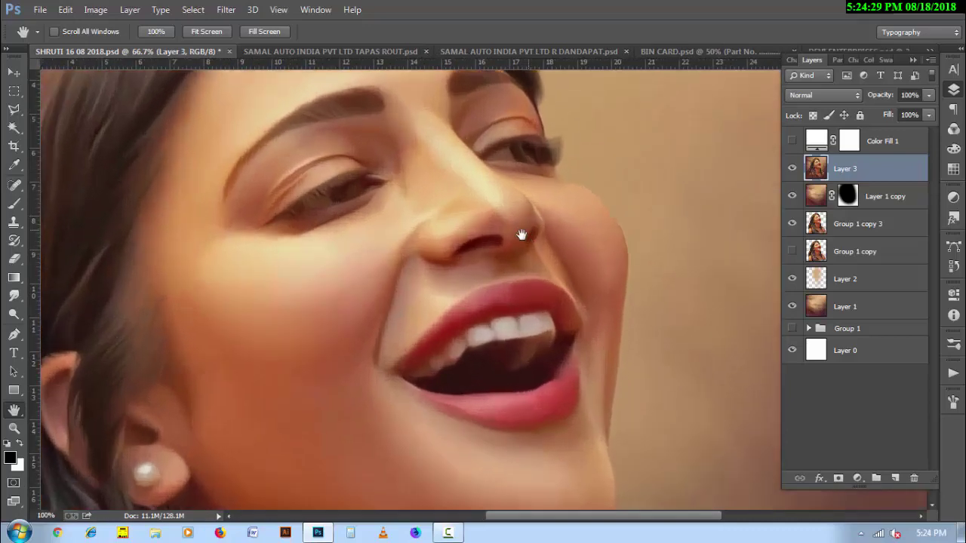
{"action": "left_click", "coordinate": [840, 479]}
Step: Switch to the Brush tool at 40 px, enlarged slightly
{"action": "key", "text": "b"}
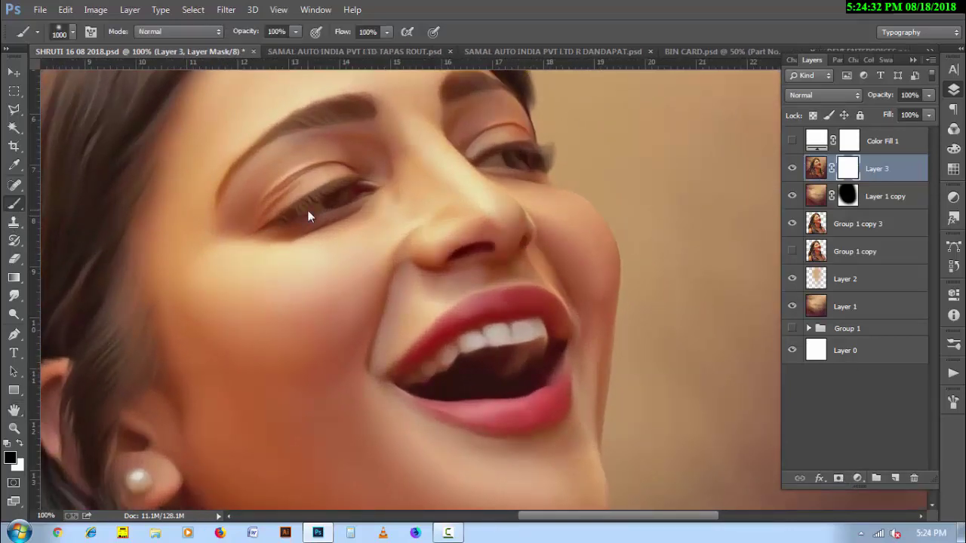
{"action": "right_click", "coordinate": [307, 209]}
{"action": "double_click", "coordinate": [444, 185]}
{"action": "type", "text": "40"}
{"action": "key", "text": "Return"}
{"action": "key", "text": "bracketright"}
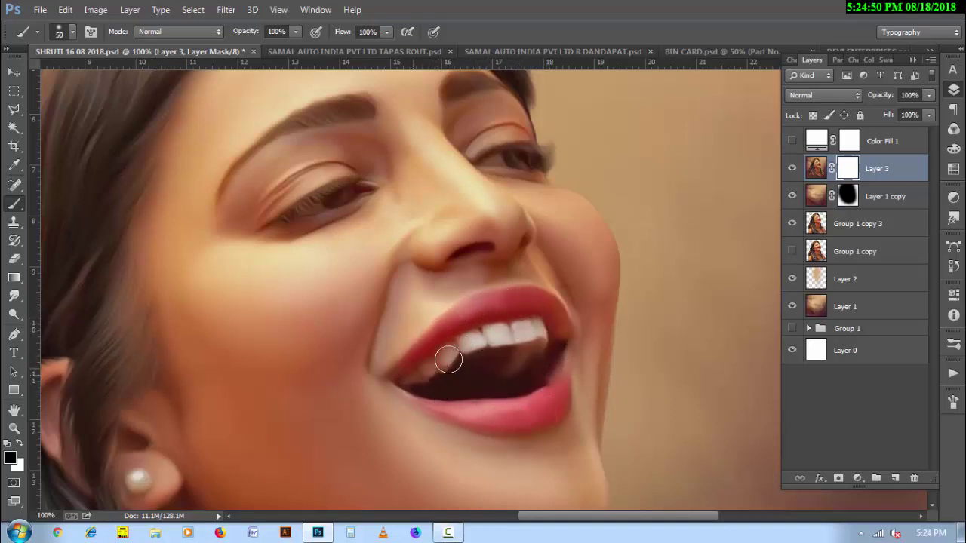
Step: Paint black on Layer 3's mask over the teeth, check the mask, then zoom out
{"action": "left_click_drag", "start_coordinate": [535, 351], "coordinate": [531, 337]}
{"action": "left_click", "coordinate": [851, 178], "text": "alt"}
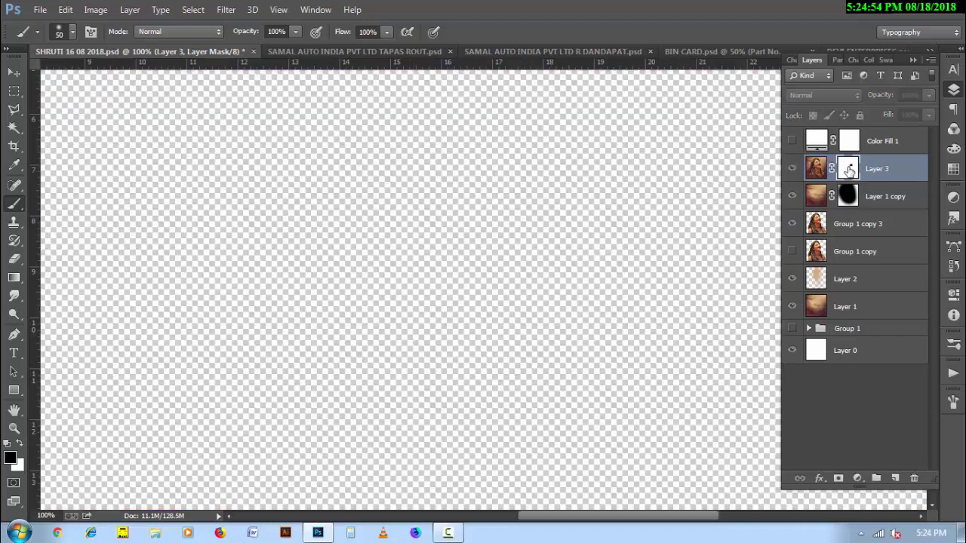
{"action": "mouse_move", "coordinate": [477, 356]}
{"action": "left_mouse_down"}
{"action": "mouse_move", "coordinate": [486, 398]}
{"action": "mouse_move", "coordinate": [535, 372]}
{"action": "left_mouse_up"}
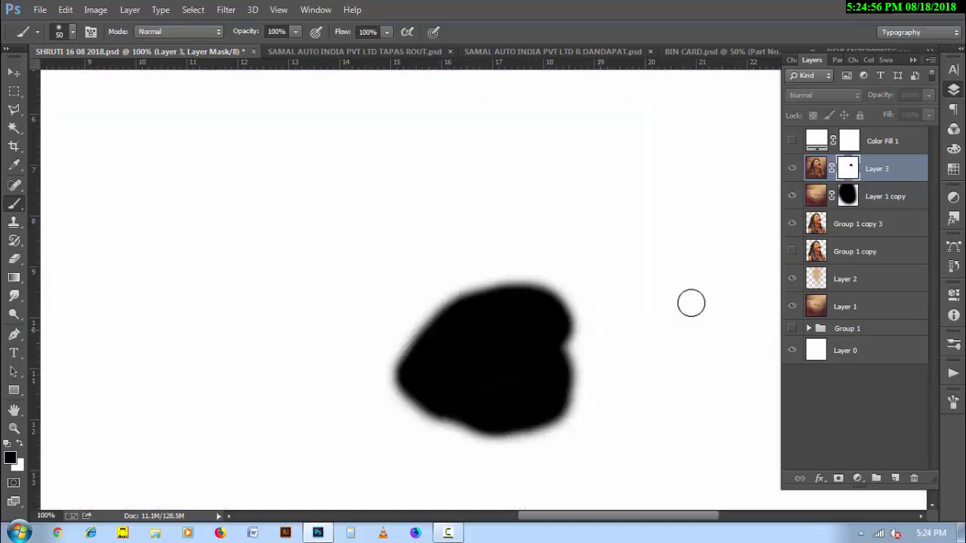
{"action": "left_click", "coordinate": [853, 180], "text": "alt"}
{"action": "left_click_drag", "start_coordinate": [423, 206], "coordinate": [387, 273]}
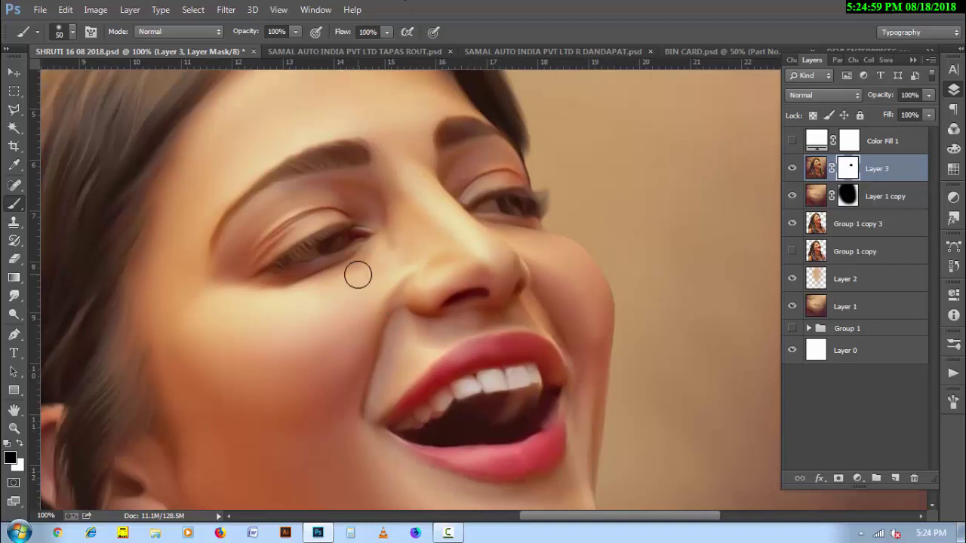
{"action": "key", "text": "bracketleft"}
{"action": "key", "text": "bracketleft"}
{"action": "key", "text": "bracketleft"}
{"action": "key", "text": "ctrl+minus"}
{"action": "left_click_drag", "start_coordinate": [400, 357], "coordinate": [399, 344]}
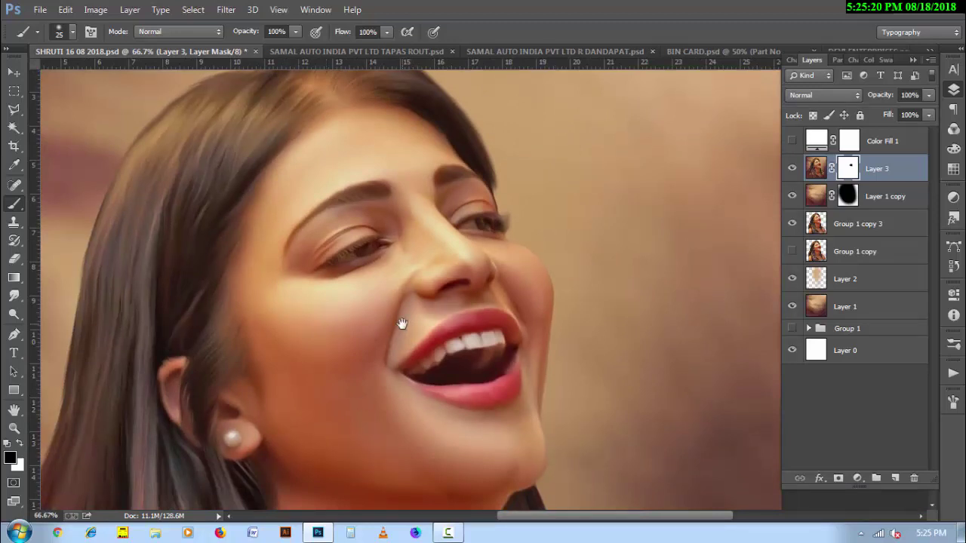
{"action": "key", "text": "ctrl+minus"}
{"action": "key", "text": "ctrl+minus"}
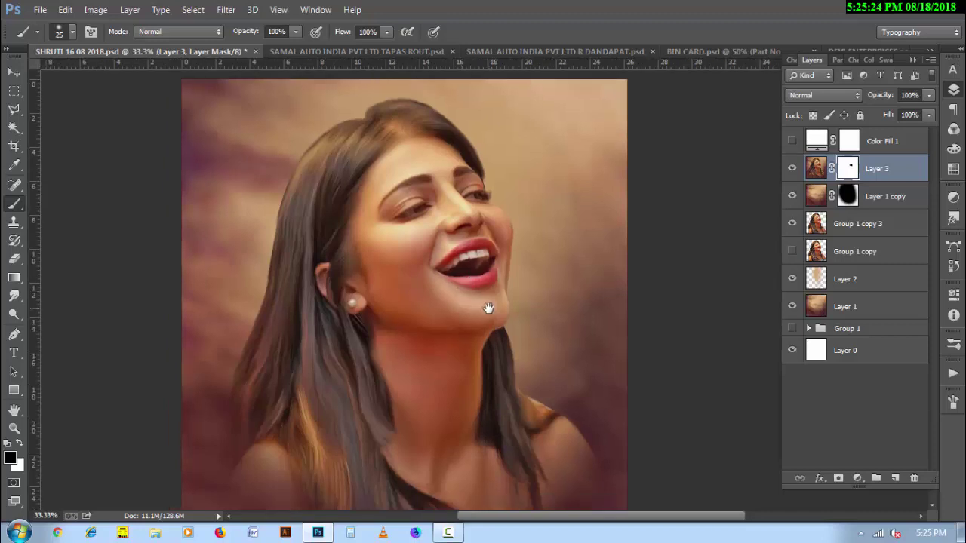
{"action": "left_click", "coordinate": [858, 478]}
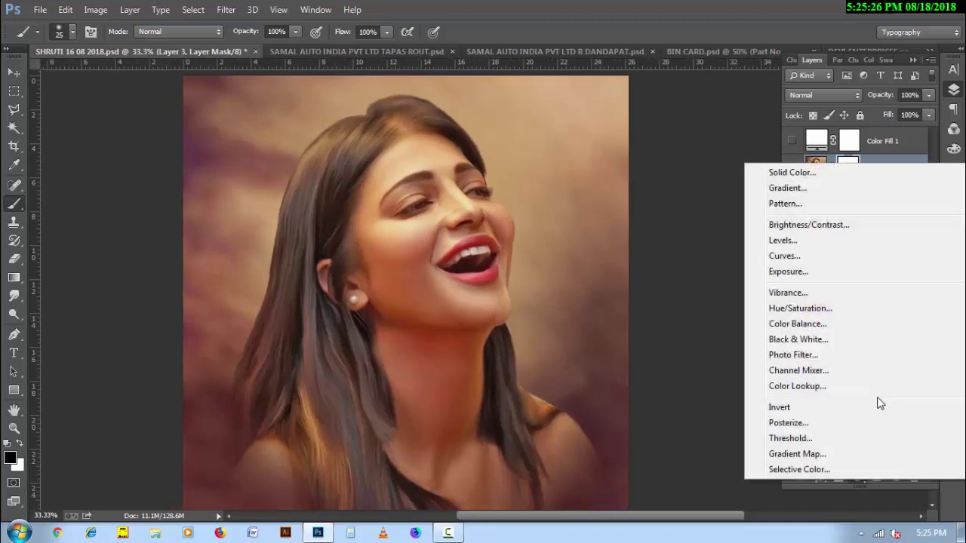
{"action": "left_click", "coordinate": [844, 326]}
{"action": "mouse_move", "coordinate": [817, 389]}
{"action": "left_mouse_down"}
{"action": "mouse_move", "coordinate": [791, 392]}
{"action": "mouse_move", "coordinate": [819, 367]}
{"action": "mouse_move", "coordinate": [816, 343]}
{"action": "mouse_move", "coordinate": [825, 347]}
{"action": "left_mouse_up"}
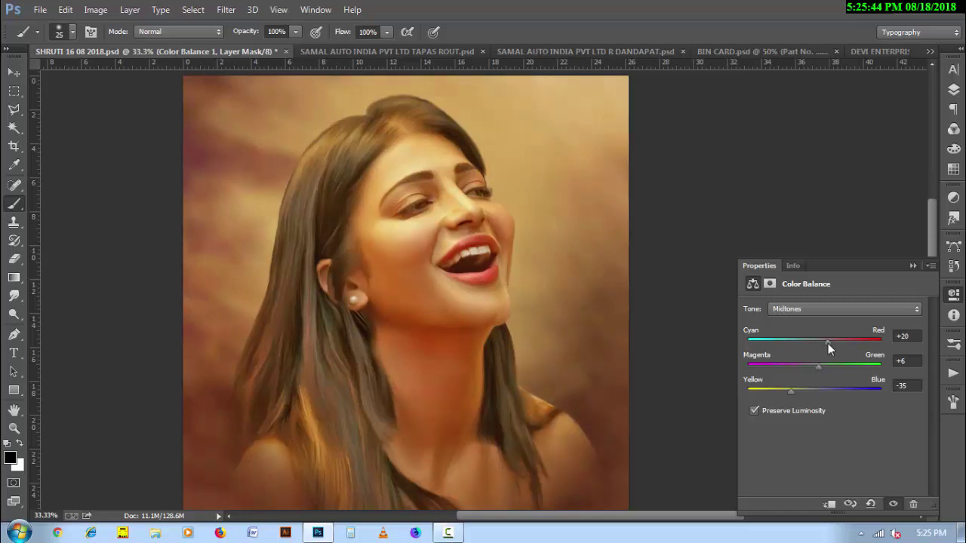
{"action": "left_click", "coordinate": [800, 308]}
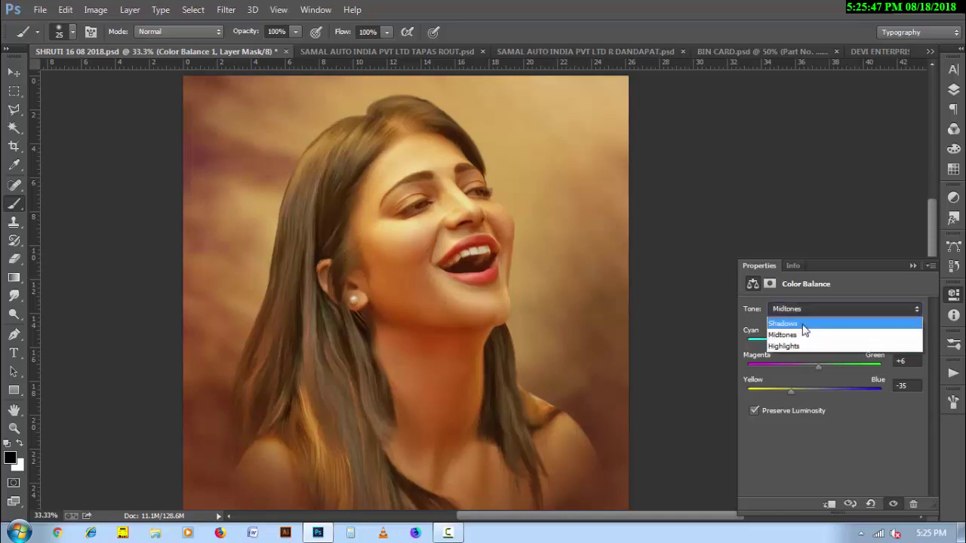
{"action": "left_click", "coordinate": [802, 338]}
{"action": "left_click_drag", "start_coordinate": [814, 392], "coordinate": [830, 393]}
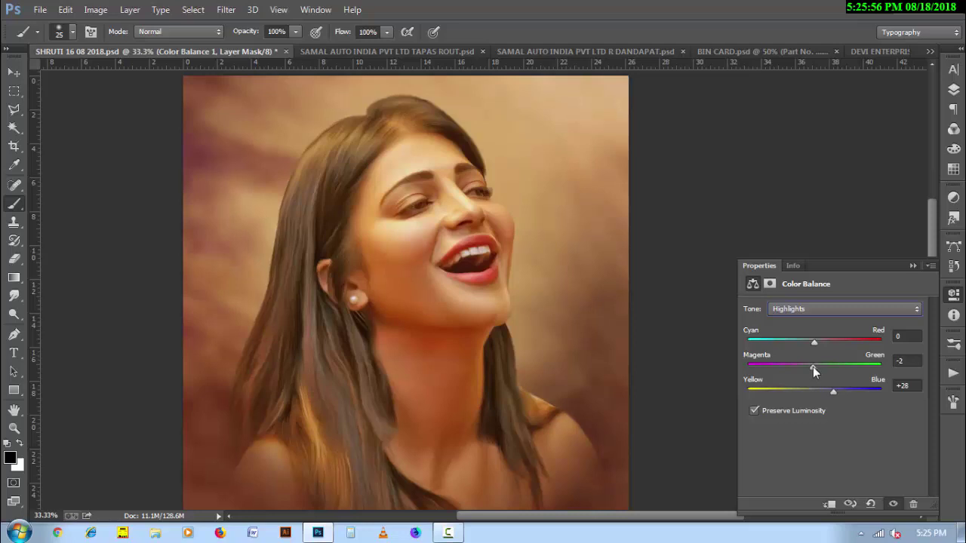
{"action": "left_click_drag", "start_coordinate": [813, 368], "coordinate": [822, 370]}
{"action": "left_click", "coordinate": [951, 89]}
{"action": "left_click", "coordinate": [793, 169]}
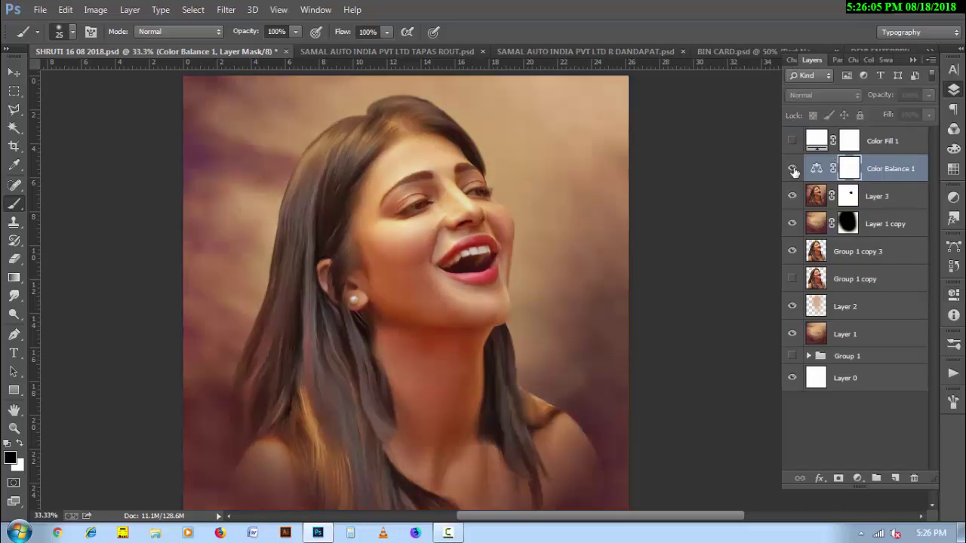
{"action": "left_click", "coordinate": [792, 169]}
{"action": "left_click", "coordinate": [792, 169]}
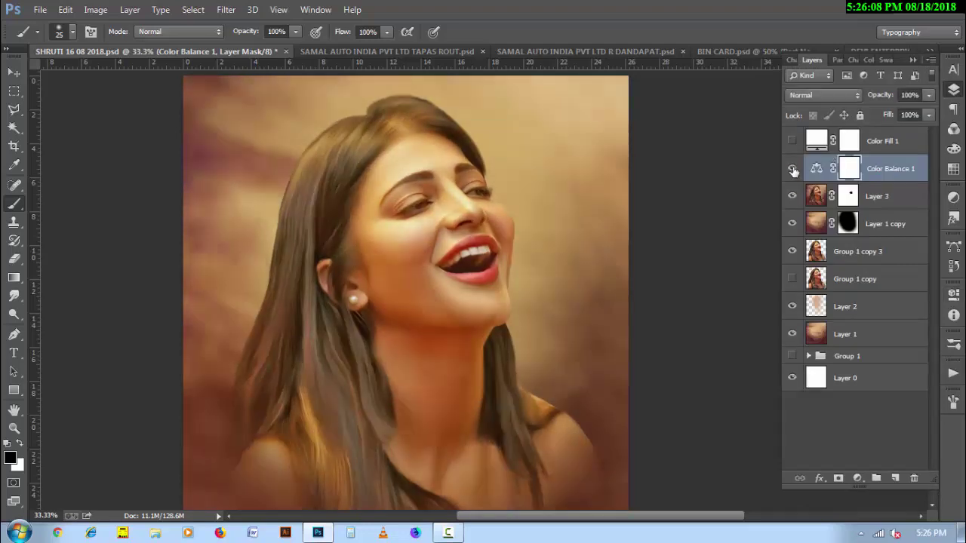
Step: Add a Color Balance layer with Magenta–Green midtones shifted to -11
{"action": "left_click", "coordinate": [857, 479]}
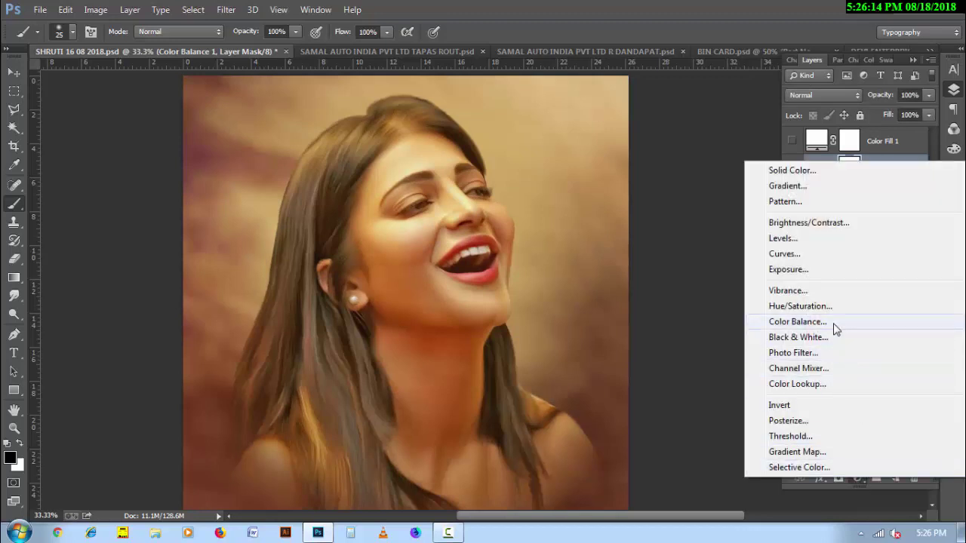
{"action": "left_click", "coordinate": [798, 321]}
{"action": "left_click", "coordinate": [813, 370]}
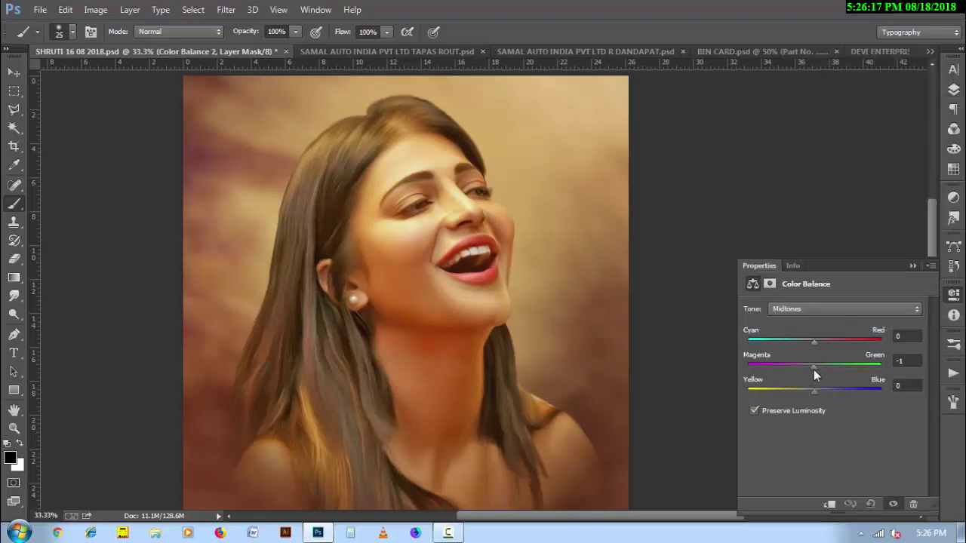
{"action": "left_click_drag", "start_coordinate": [810, 369], "coordinate": [807, 389]}
{"action": "left_click", "coordinate": [953, 89]}
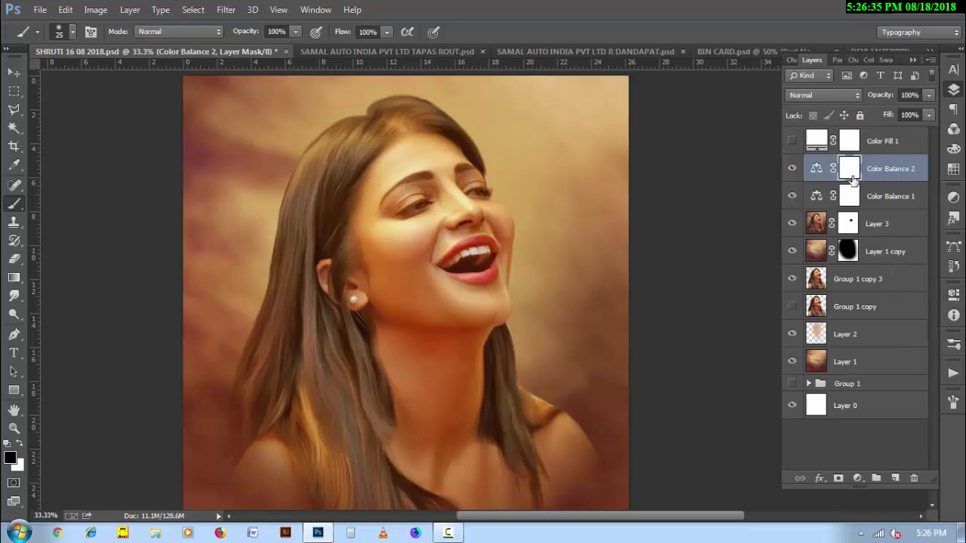
Step: Invert the Color Balance 2 mask and paint white to reveal it over the face
{"action": "key", "text": "ctrl+i"}
{"action": "key", "text": "x"}
{"action": "key", "text": "bracketright"}
{"action": "key", "text": "bracketright"}
{"action": "key", "text": "bracketright"}
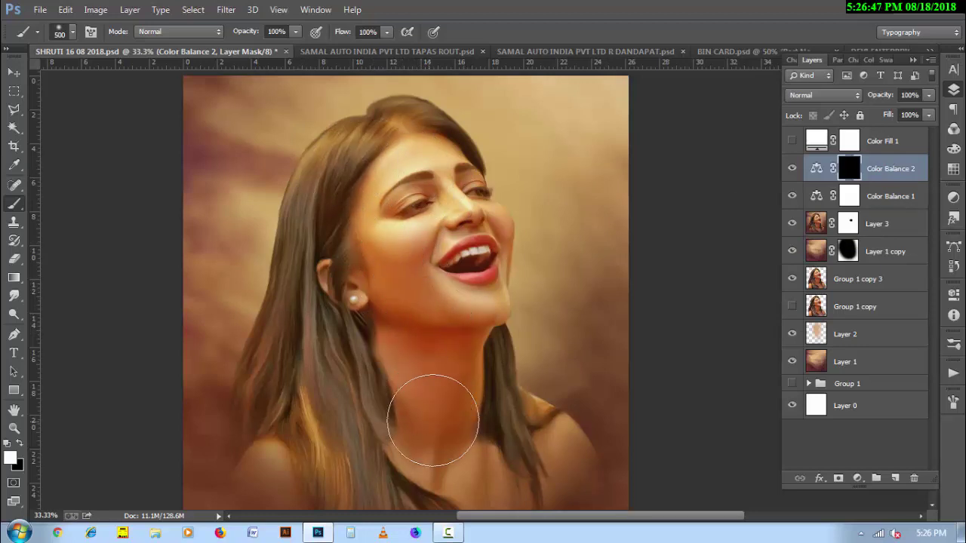
{"action": "left_click_drag", "start_coordinate": [400, 238], "coordinate": [388, 254]}
{"action": "key", "text": "bracketleft"}
{"action": "key", "text": "bracketleft"}
{"action": "key", "text": "bracketleft"}
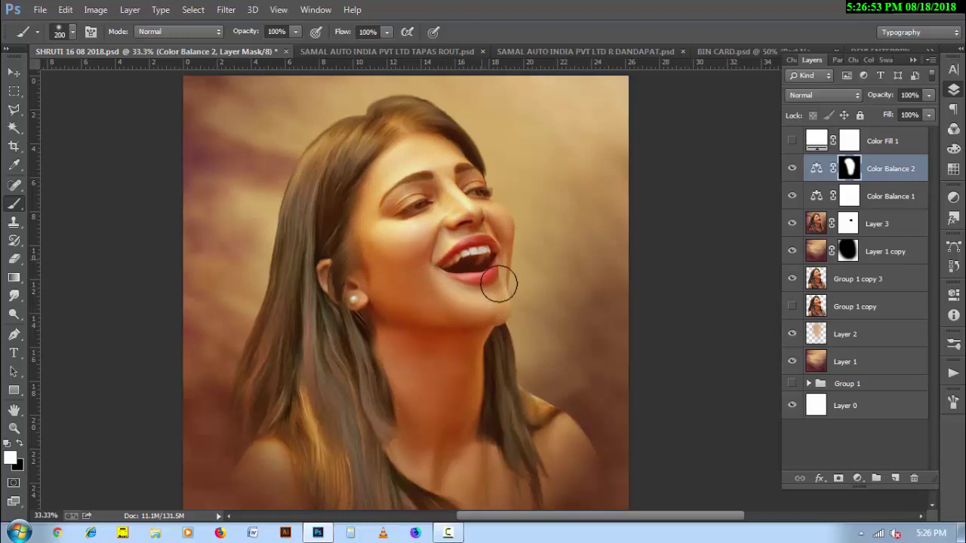
{"action": "key", "text": "bracketleft"}
Step: Extend the reveal over the face and neck and check the mask on its own
{"action": "scroll", "coordinate": [400, 357], "scroll_direction": "down", "scroll_amount": 2}
{"action": "scroll", "coordinate": [416, 370], "scroll_direction": "down", "scroll_amount": 1}
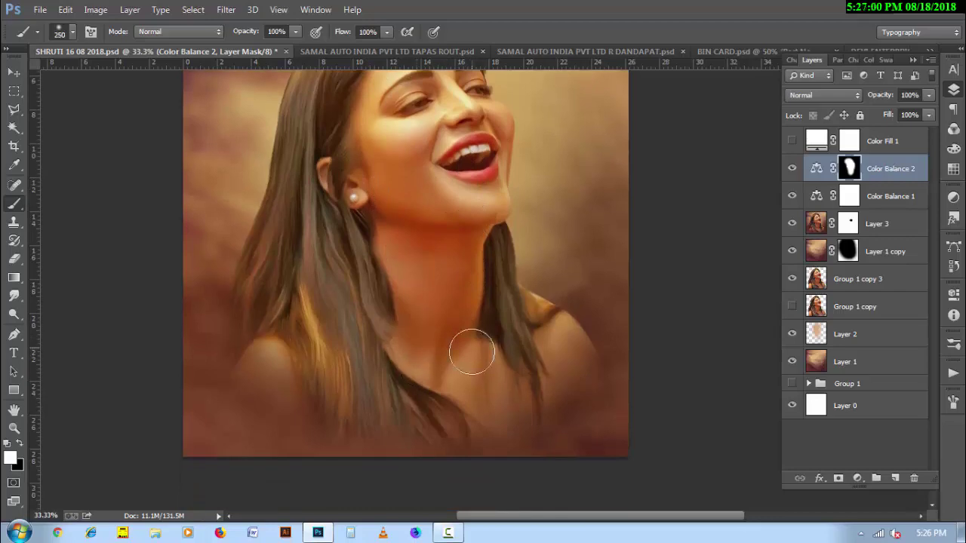
{"action": "key", "text": "bracketright"}
{"action": "key", "text": "bracketright"}
{"action": "scroll", "coordinate": [517, 340], "scroll_direction": "up", "scroll_amount": 3}
{"action": "scroll", "coordinate": [468, 344], "scroll_direction": "up", "scroll_amount": 1}
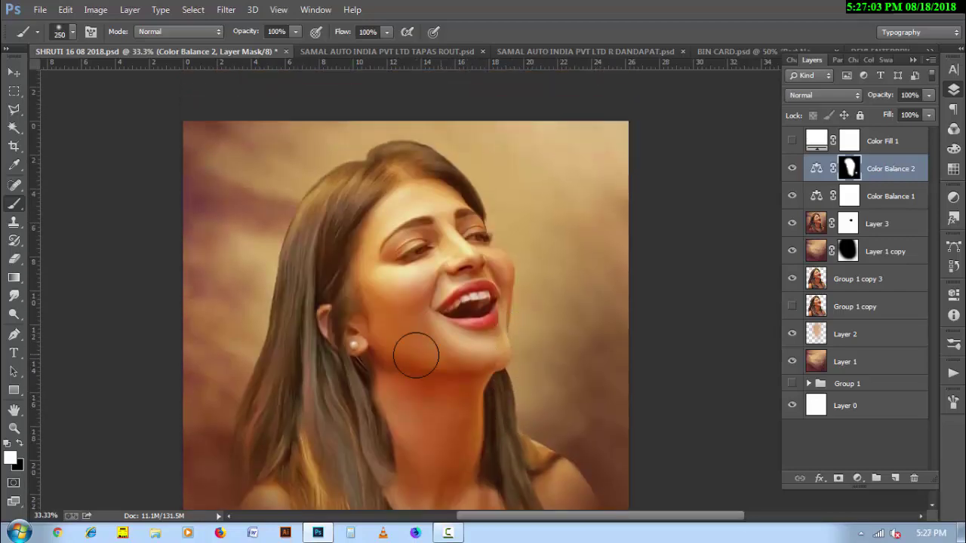
{"action": "left_click", "coordinate": [851, 170], "text": "alt"}
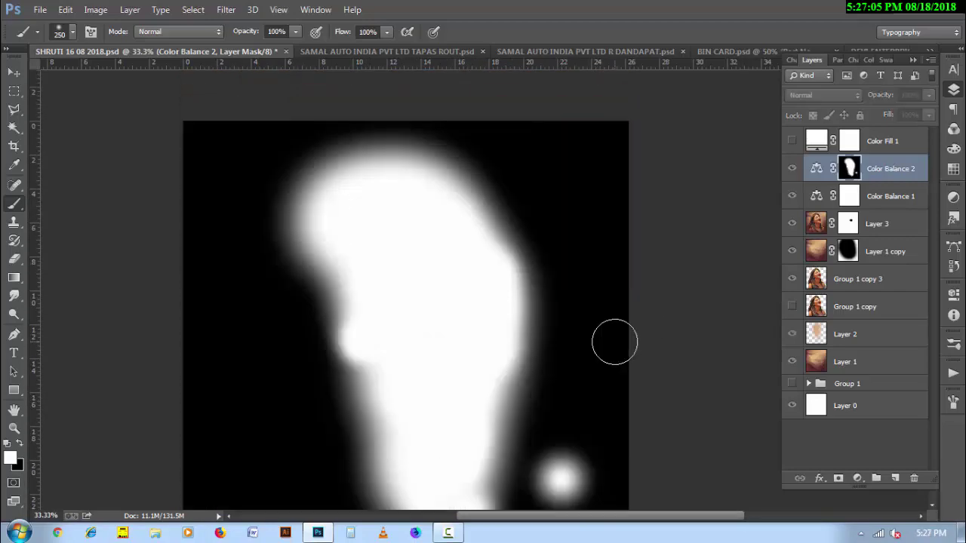
{"action": "left_click", "coordinate": [852, 175], "text": "alt"}
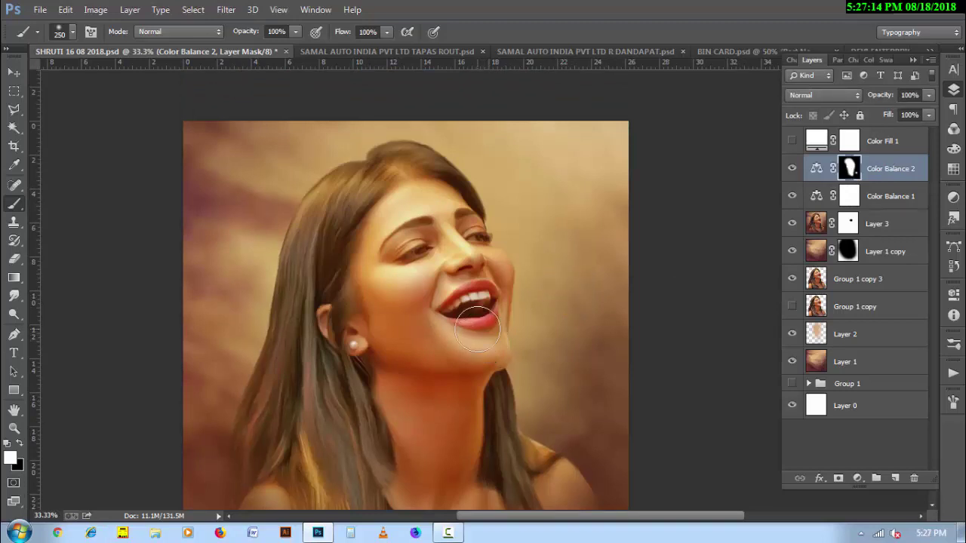
{"action": "left_click", "coordinate": [858, 478]}
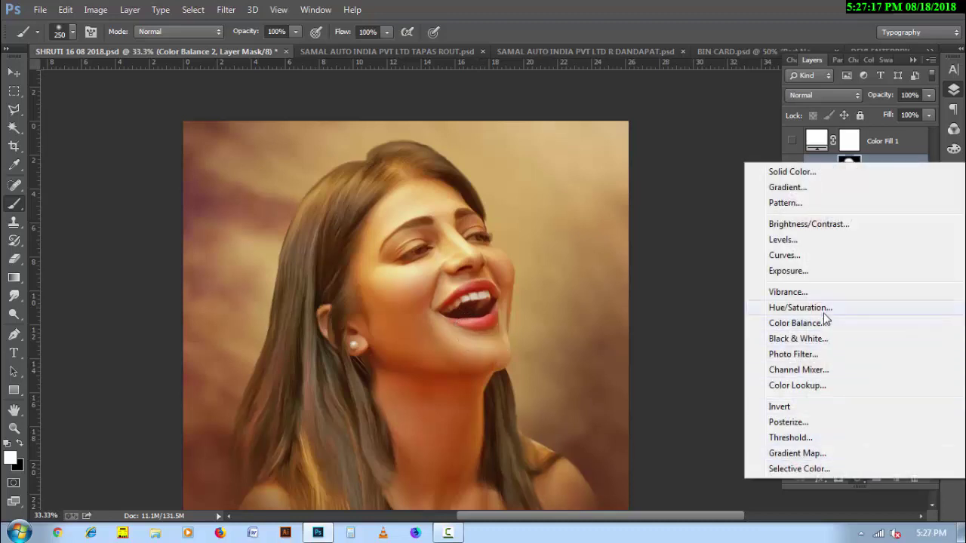
Step: Add a Hue/Saturation layer in Soft Light blend mode with 39% fill
{"action": "left_click", "coordinate": [824, 307]}
{"action": "left_click", "coordinate": [953, 89]}
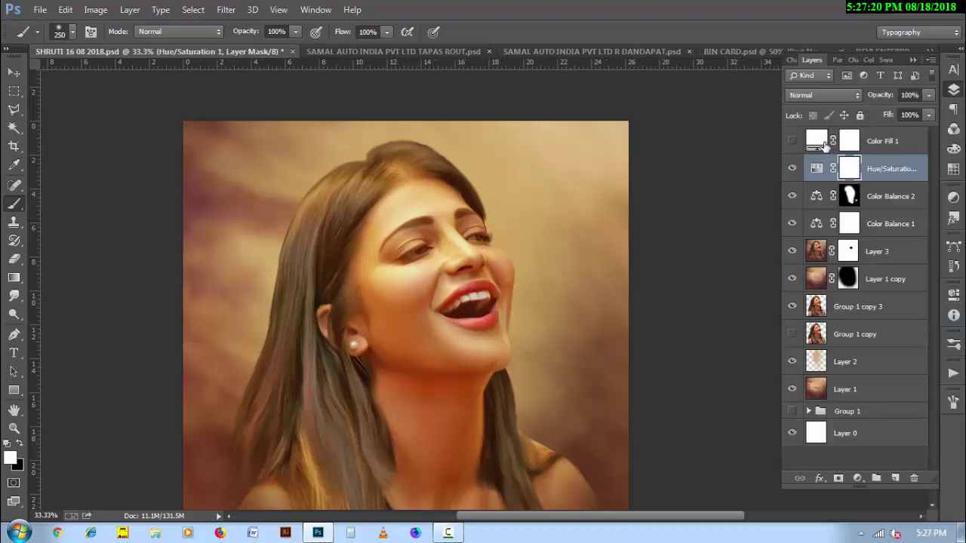
{"action": "left_click", "coordinate": [822, 95]}
{"action": "left_click", "coordinate": [819, 291]}
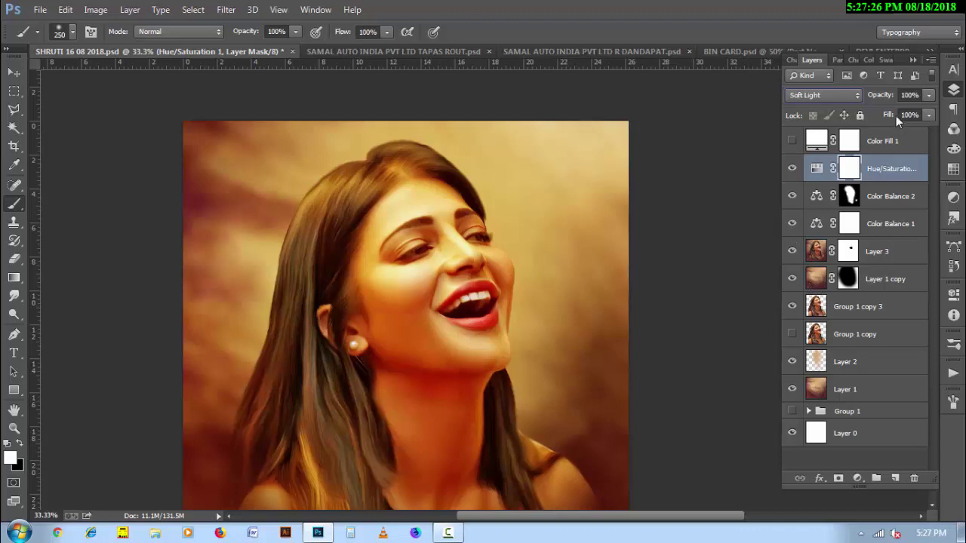
{"action": "left_click_drag", "start_coordinate": [896, 115], "coordinate": [845, 118]}
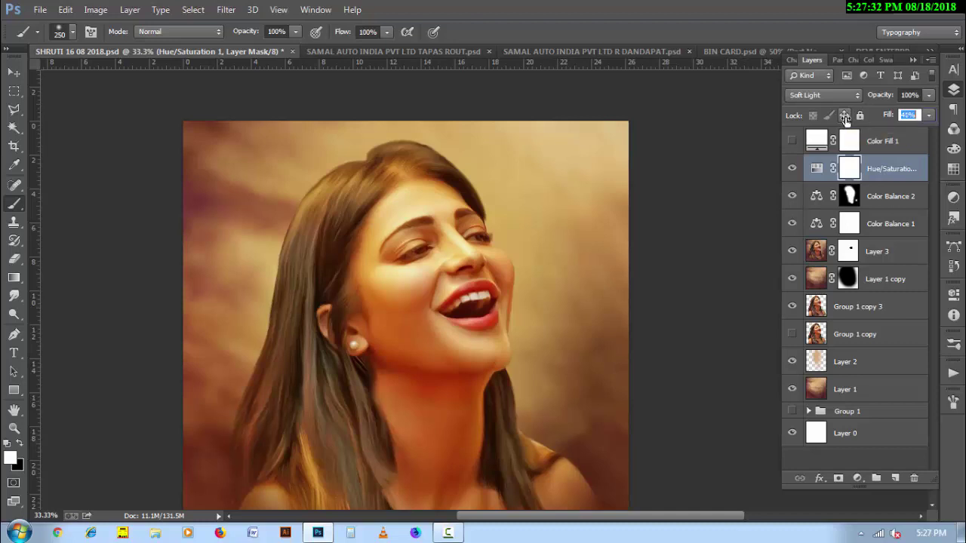
{"action": "type", "text": "39"}
{"action": "left_click", "coordinate": [845, 116]}
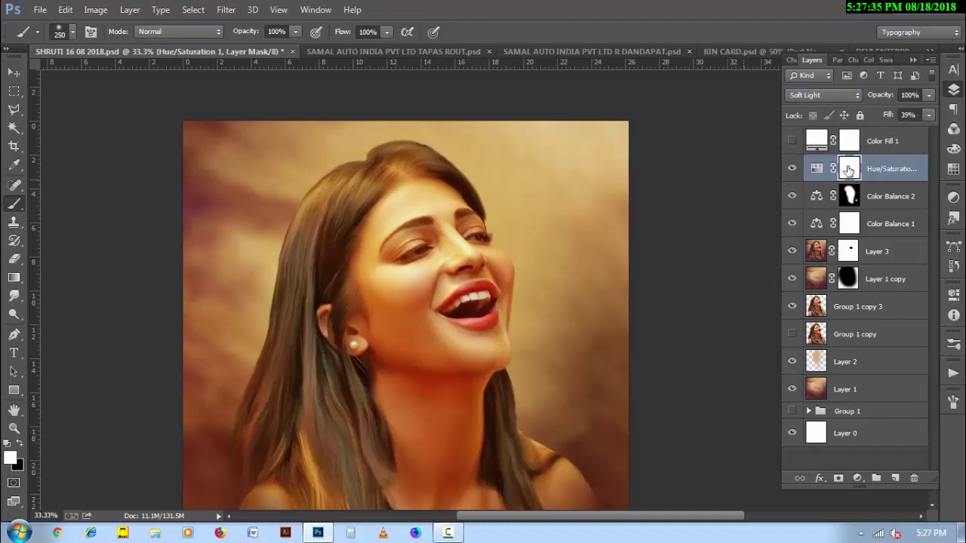
Step: Invert the Hue/Saturation mask and paint white over the brow, eye, neck and lips
{"action": "key", "text": "ctrl+i"}
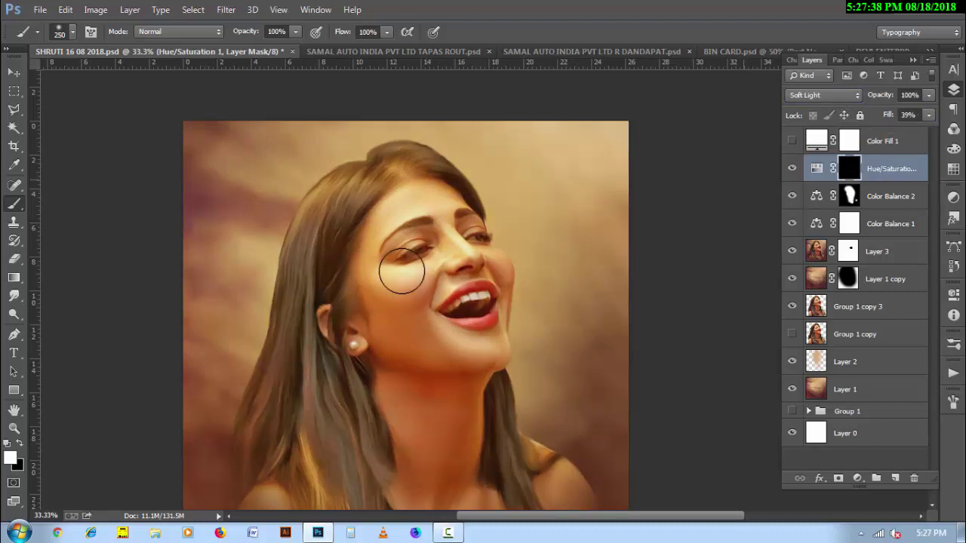
{"action": "key", "text": "bracketright"}
{"action": "mouse_move", "coordinate": [407, 211]}
{"action": "left_mouse_down"}
{"action": "mouse_move", "coordinate": [402, 228]}
{"action": "mouse_move", "coordinate": [461, 348]}
{"action": "left_mouse_up"}
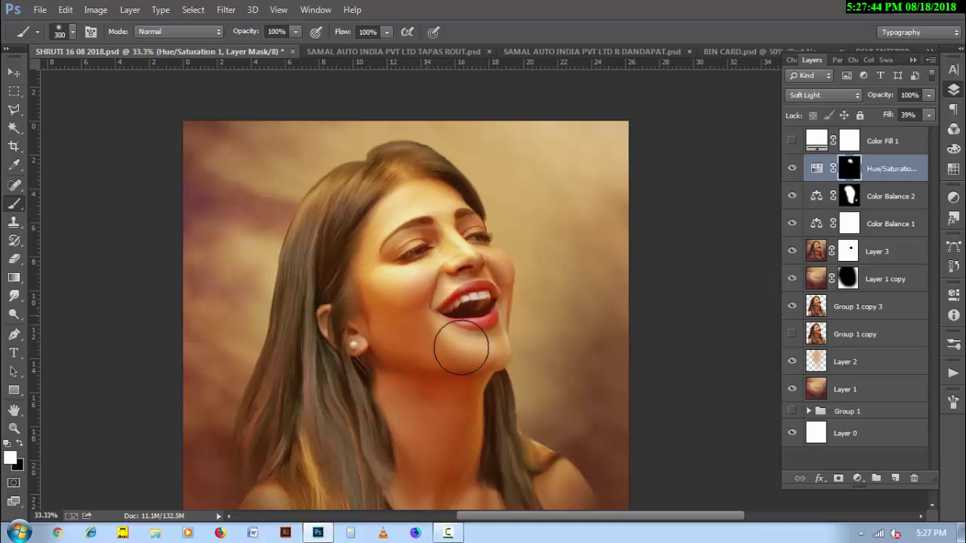
{"action": "key", "text": "bracketleft"}
{"action": "key", "text": "bracketleft"}
{"action": "key", "text": "bracketleft"}
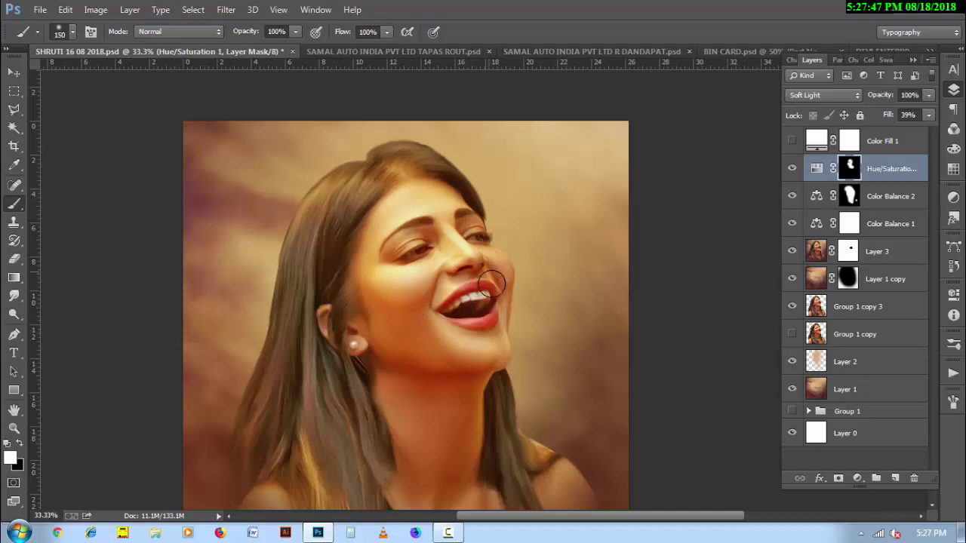
{"action": "left_click_drag", "start_coordinate": [490, 283], "coordinate": [463, 450]}
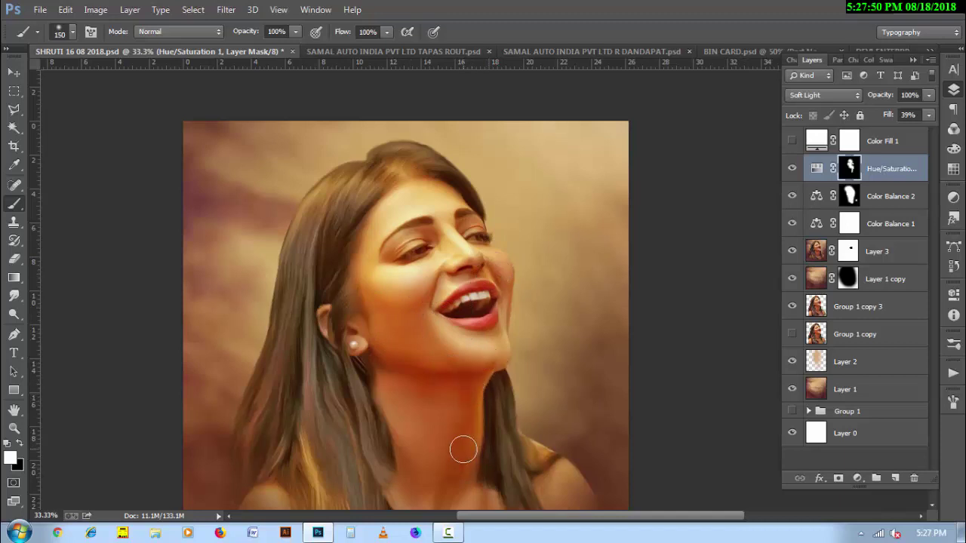
{"action": "left_click_drag", "start_coordinate": [490, 299], "coordinate": [478, 293]}
Step: Check the mask on its own, then extend the reveal onto the lower-left hair
{"action": "key", "text": "bracketright"}
{"action": "key", "text": "bracketright"}
{"action": "key", "text": "bracketright"}
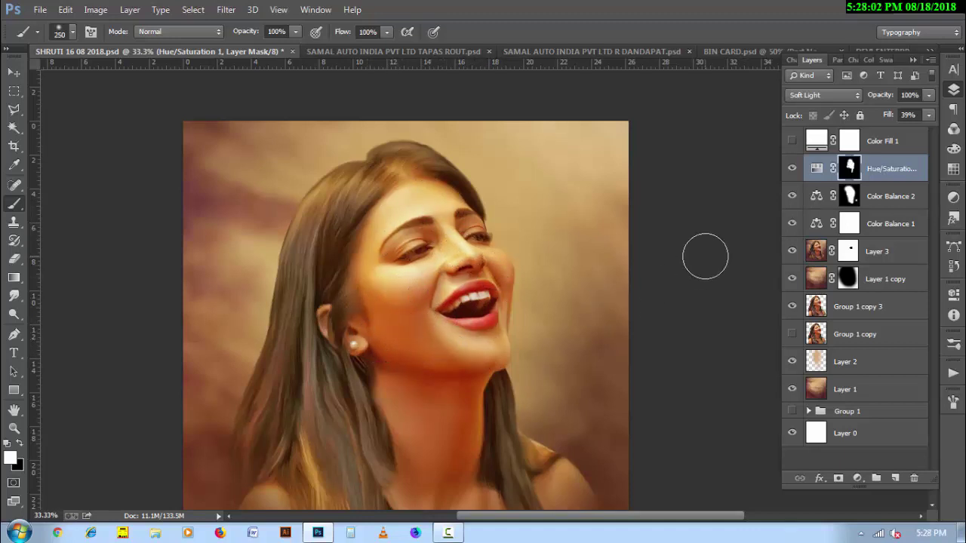
{"action": "left_click", "coordinate": [852, 171], "text": "alt"}
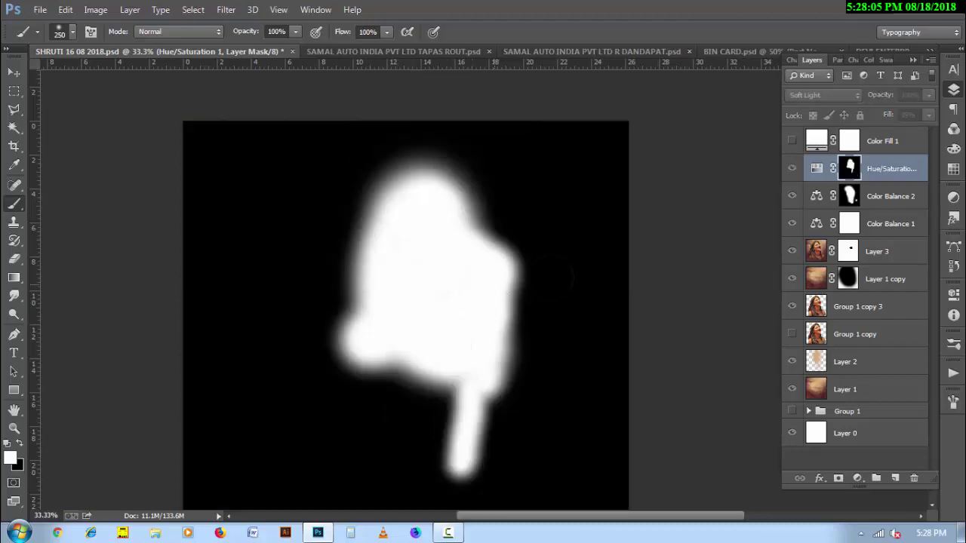
{"action": "left_click", "coordinate": [852, 171], "text": "alt"}
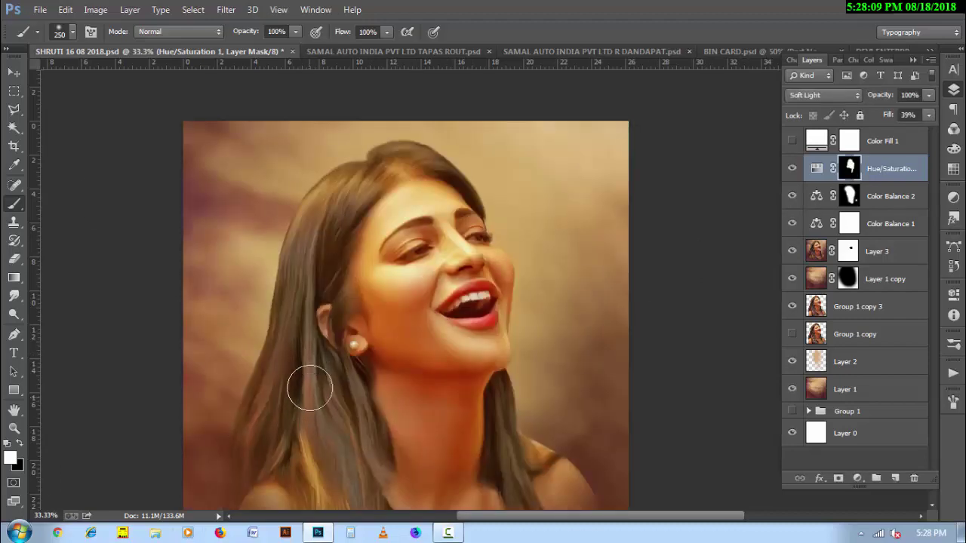
{"action": "left_click_drag", "start_coordinate": [283, 419], "coordinate": [345, 460]}
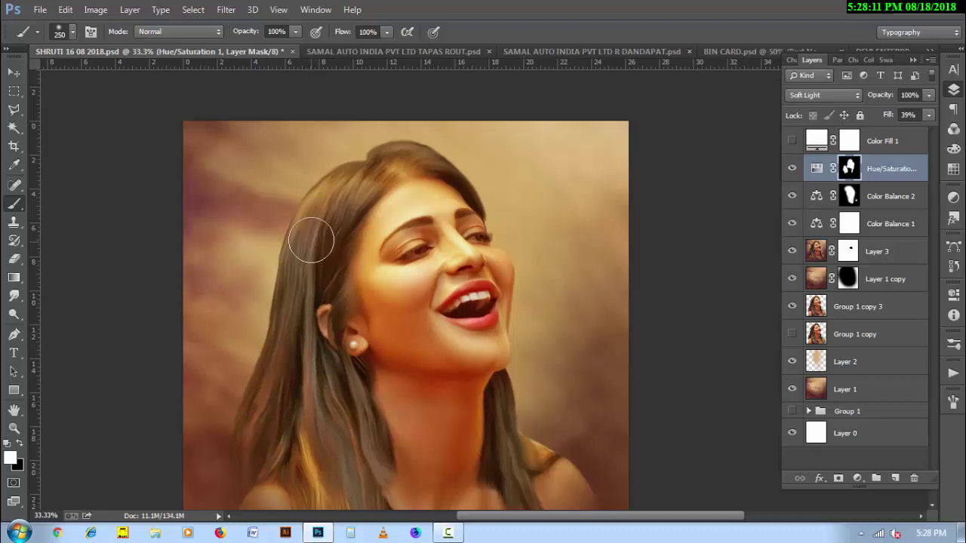
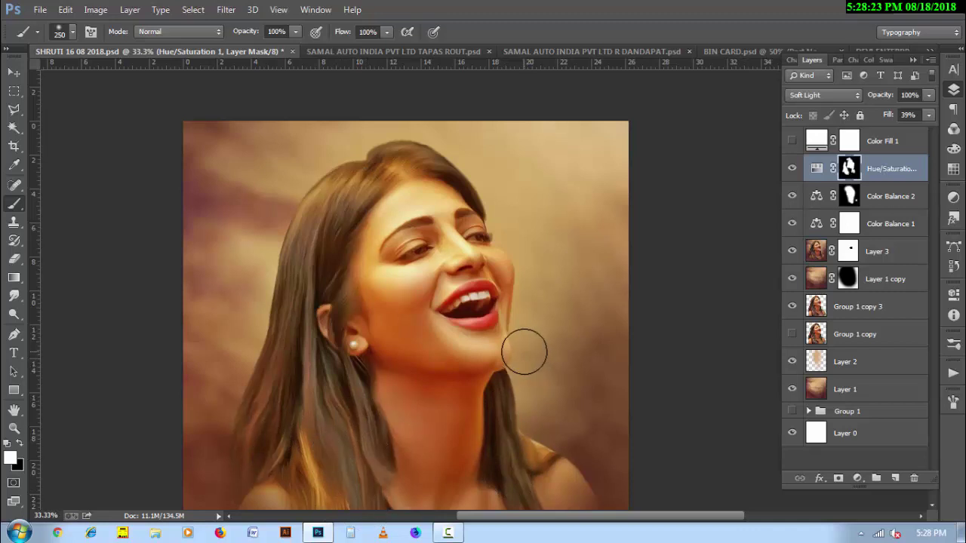
Step: Add a Hue/Saturation adjustment with Saturation +13 and invert its mask to black
{"action": "left_click", "coordinate": [858, 479]}
{"action": "left_click", "coordinate": [830, 321]}
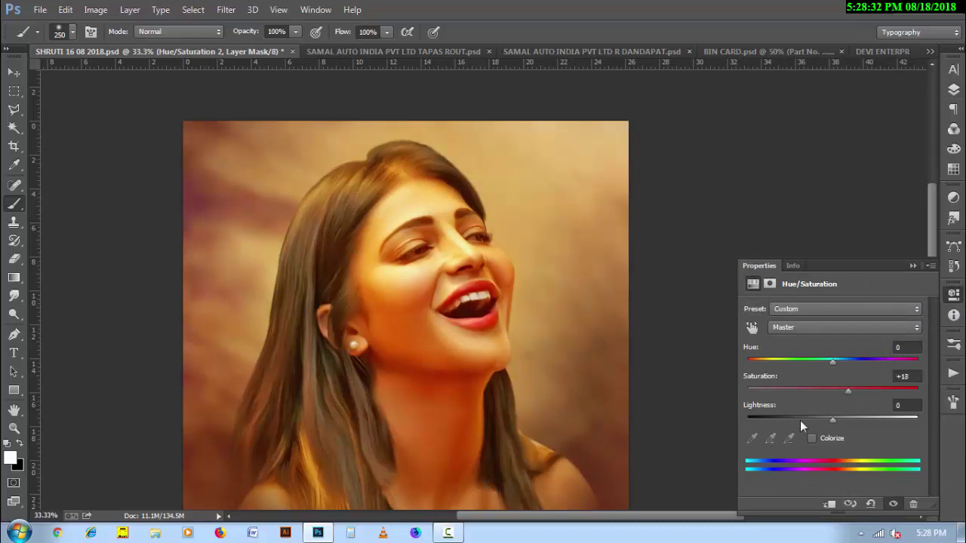
{"action": "left_click", "coordinate": [954, 89]}
{"action": "key", "text": "ctrl+i"}
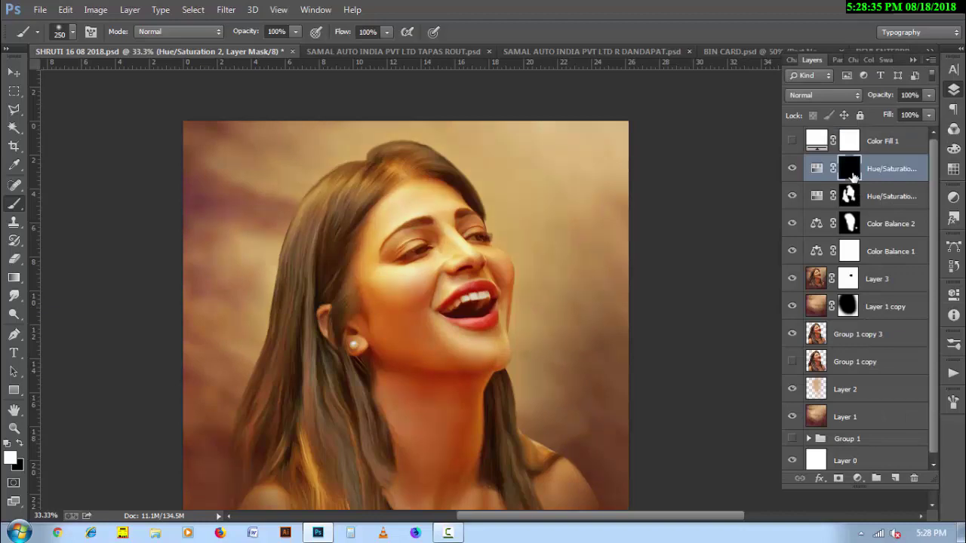
Step: Paint white over the lips with a 45 px brush to reveal the saturation boost
{"action": "scroll", "coordinate": [528, 341], "scroll_direction": "up", "scroll_amount": 5}
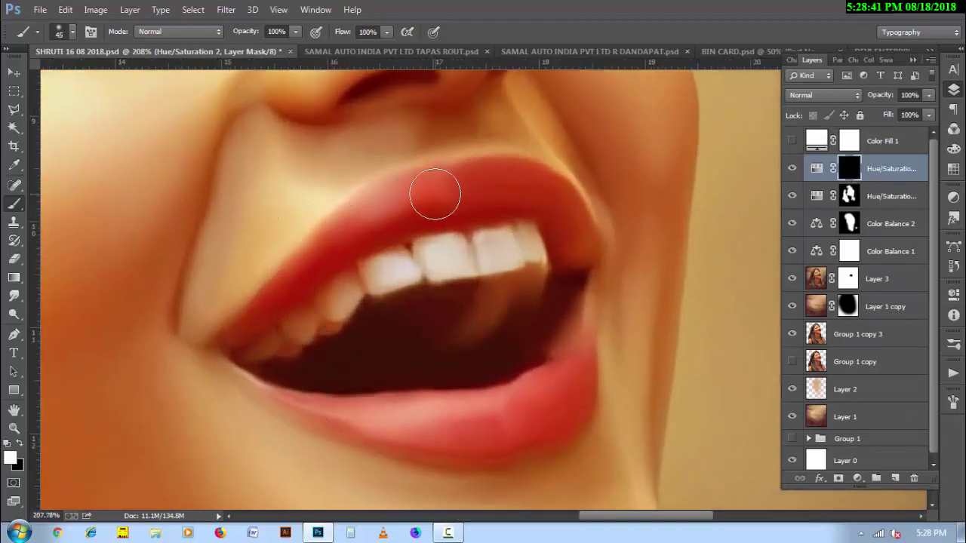
{"action": "mouse_move", "coordinate": [431, 194]}
{"action": "left_mouse_down"}
{"action": "mouse_move", "coordinate": [435, 205]}
{"action": "mouse_move", "coordinate": [453, 184]}
{"action": "mouse_move", "coordinate": [427, 216]}
{"action": "mouse_move", "coordinate": [571, 237]}
{"action": "mouse_move", "coordinate": [365, 230]}
{"action": "mouse_move", "coordinate": [274, 297]}
{"action": "left_mouse_up"}
{"action": "key", "text": "bracketleft"}
{"action": "key", "text": "bracketleft"}
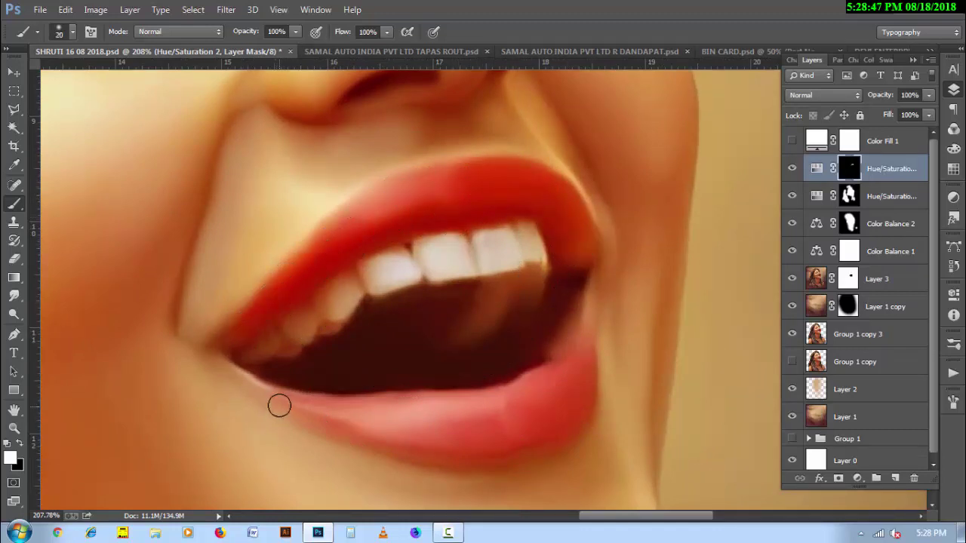
{"action": "mouse_move", "coordinate": [360, 409]}
{"action": "left_mouse_down"}
{"action": "mouse_move", "coordinate": [304, 403]}
{"action": "mouse_move", "coordinate": [449, 440]}
{"action": "mouse_move", "coordinate": [430, 403]}
{"action": "mouse_move", "coordinate": [410, 428]}
{"action": "mouse_move", "coordinate": [479, 442]}
{"action": "mouse_move", "coordinate": [537, 385]}
{"action": "mouse_move", "coordinate": [574, 399]}
{"action": "mouse_move", "coordinate": [494, 419]}
{"action": "left_mouse_up"}
{"action": "key", "text": "bracketright"}
{"action": "key", "text": "bracketleft"}
Step: View the lip mask in black and white, then return to the colour view
{"action": "left_click", "coordinate": [848, 174], "text": "alt"}
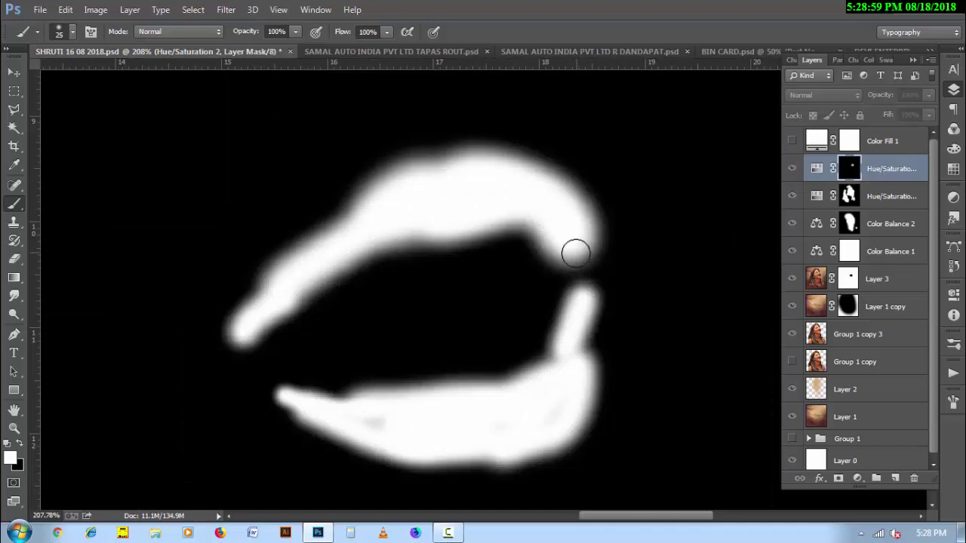
{"action": "left_click", "coordinate": [848, 169], "text": "alt"}
{"action": "scroll", "coordinate": [524, 345], "scroll_direction": "down", "scroll_amount": 1}
{"action": "scroll", "coordinate": [526, 345], "scroll_direction": "down", "scroll_amount": 1}
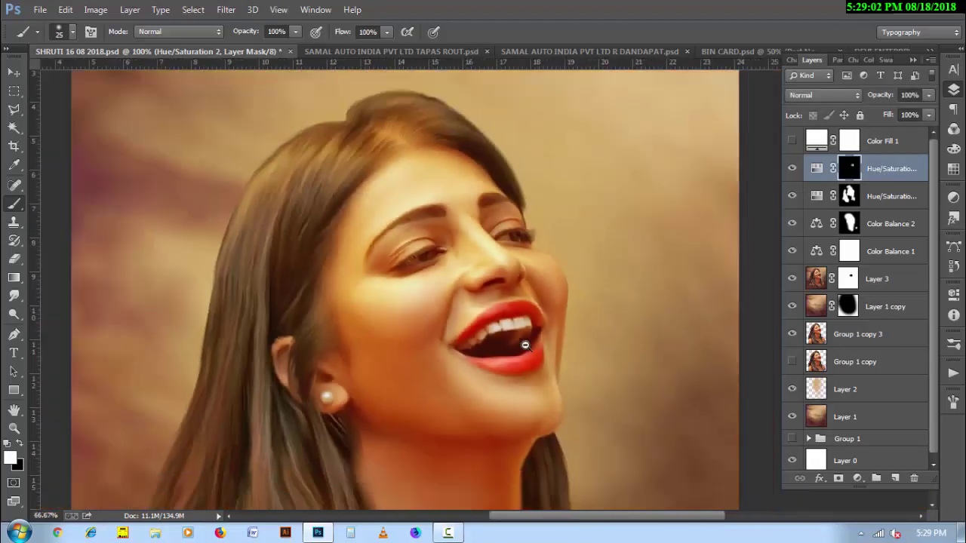
{"action": "scroll", "coordinate": [525, 345], "scroll_direction": "down", "scroll_amount": 1}
{"action": "scroll", "coordinate": [513, 343], "scroll_direction": "down", "scroll_amount": 1}
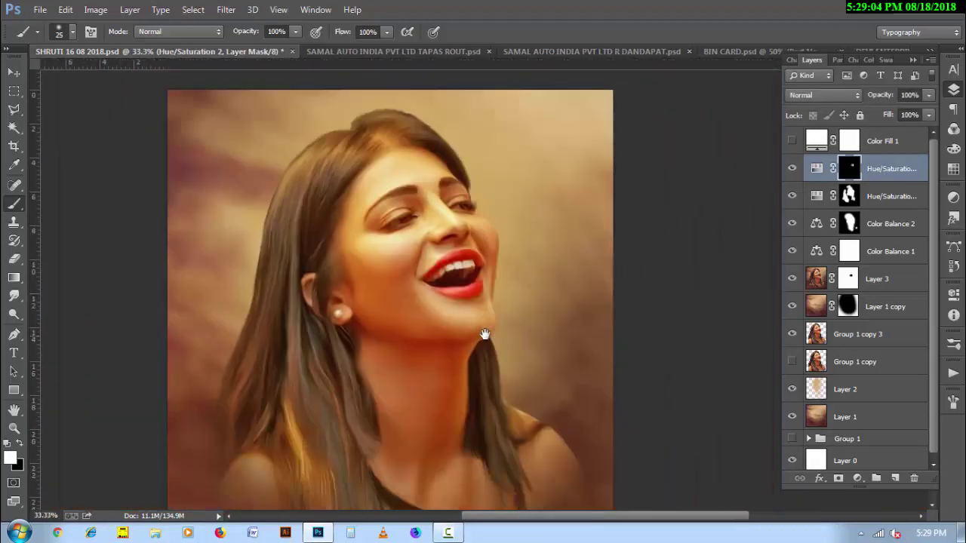
Step: Toggle the first Hue/Saturation adjustment's visibility to compare the portrait before and after
{"action": "left_click", "coordinate": [901, 198]}
{"action": "left_click", "coordinate": [792, 196]}
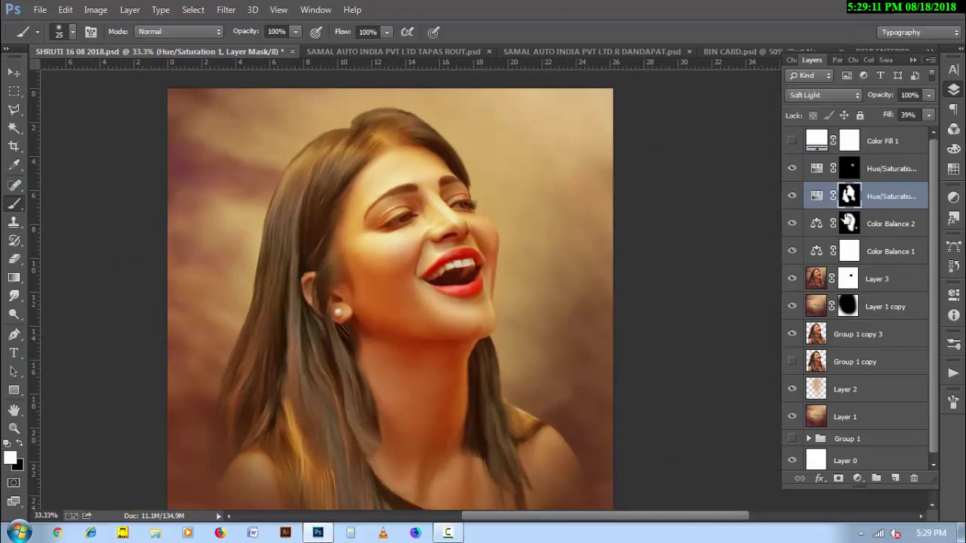
{"action": "scroll", "coordinate": [507, 292], "scroll_direction": "up", "scroll_amount": 1}
{"action": "scroll", "coordinate": [500, 277], "scroll_direction": "up", "scroll_amount": 1}
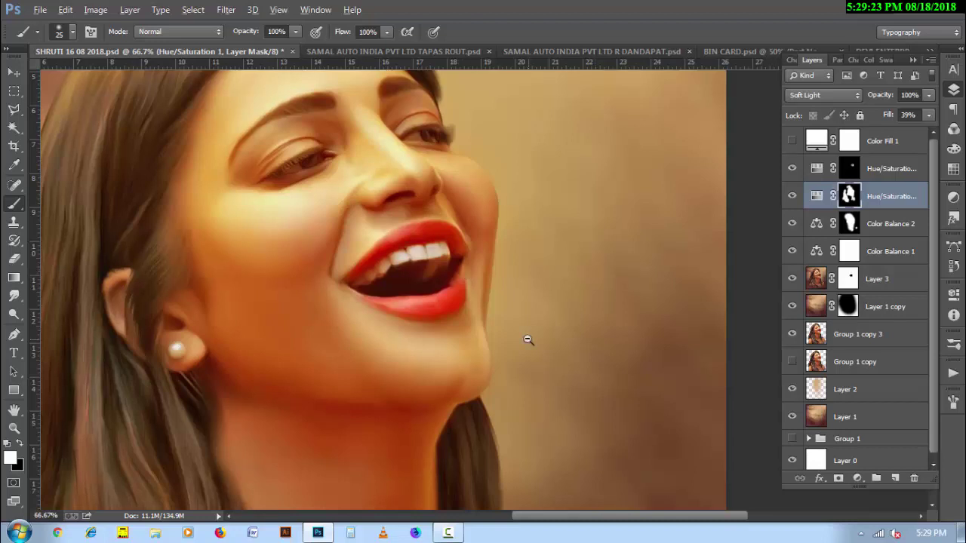
{"action": "scroll", "coordinate": [529, 339], "scroll_direction": "down", "scroll_amount": 1}
{"action": "scroll", "coordinate": [528, 336], "scroll_direction": "down", "scroll_amount": 1}
{"action": "left_click_drag", "start_coordinate": [545, 375], "coordinate": [526, 352]}
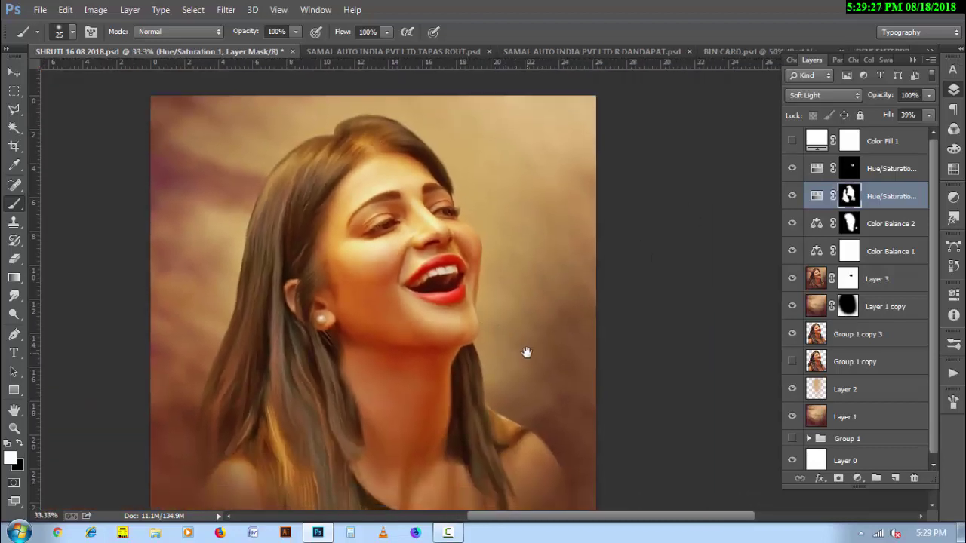
Step: Add a third Hue/Saturation adjustment with Hue -1 and invert its mask to black
{"action": "left_click", "coordinate": [858, 481]}
{"action": "left_click", "coordinate": [767, 310]}
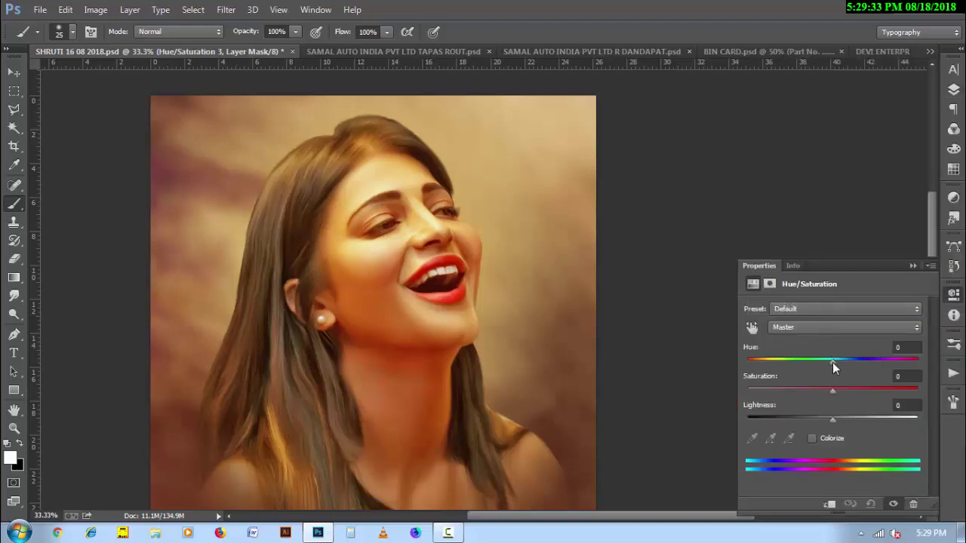
{"action": "left_click_drag", "start_coordinate": [832, 362], "coordinate": [832, 366]}
{"action": "left_click", "coordinate": [954, 92]}
{"action": "key", "text": "ctrl+i"}
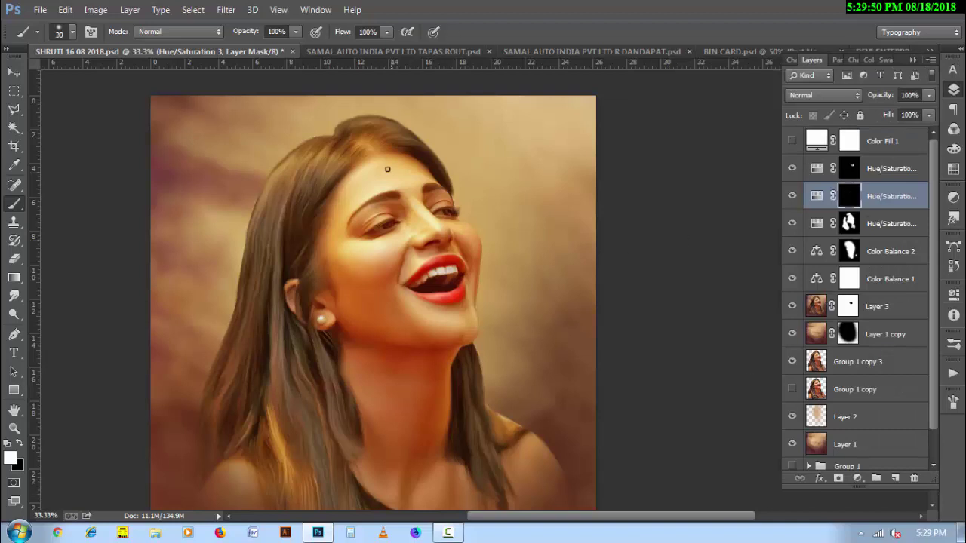
Step: Paint white over the hair, face and neck with a 300 px, then 250 px brush
{"action": "key", "text": "bracketright"}
{"action": "key", "text": "bracketright"}
{"action": "key", "text": "bracketright"}
{"action": "left_click_drag", "start_coordinate": [340, 156], "coordinate": [301, 167]}
{"action": "mouse_move", "coordinate": [237, 374]}
{"action": "left_mouse_down"}
{"action": "mouse_move", "coordinate": [302, 453]}
{"action": "mouse_move", "coordinate": [309, 409]}
{"action": "mouse_move", "coordinate": [347, 351]}
{"action": "left_mouse_up"}
{"action": "key", "text": "bracketleft"}
{"action": "mouse_move", "coordinate": [335, 268]}
{"action": "left_mouse_down"}
{"action": "mouse_move", "coordinate": [335, 319]}
{"action": "mouse_move", "coordinate": [431, 356]}
{"action": "mouse_move", "coordinate": [418, 416]}
{"action": "left_mouse_up"}
{"action": "left_click", "coordinate": [900, 173]}
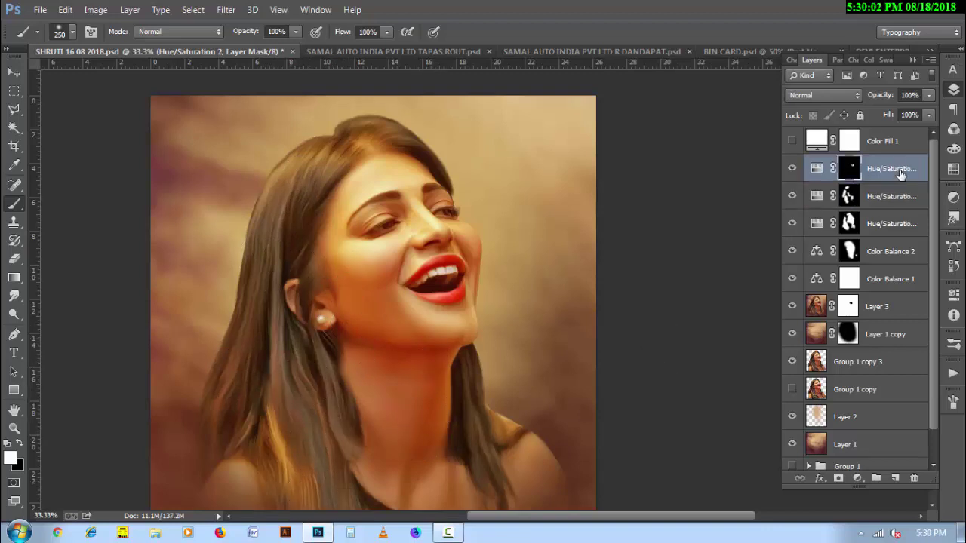
Step: Create Layer 4 in Normal blend mode with a 15 px brush at 10% opacity
{"action": "left_click", "coordinate": [792, 169]}
{"action": "left_click", "coordinate": [896, 479]}
{"action": "left_click", "coordinate": [817, 94]}
{"action": "left_click", "coordinate": [815, 292]}
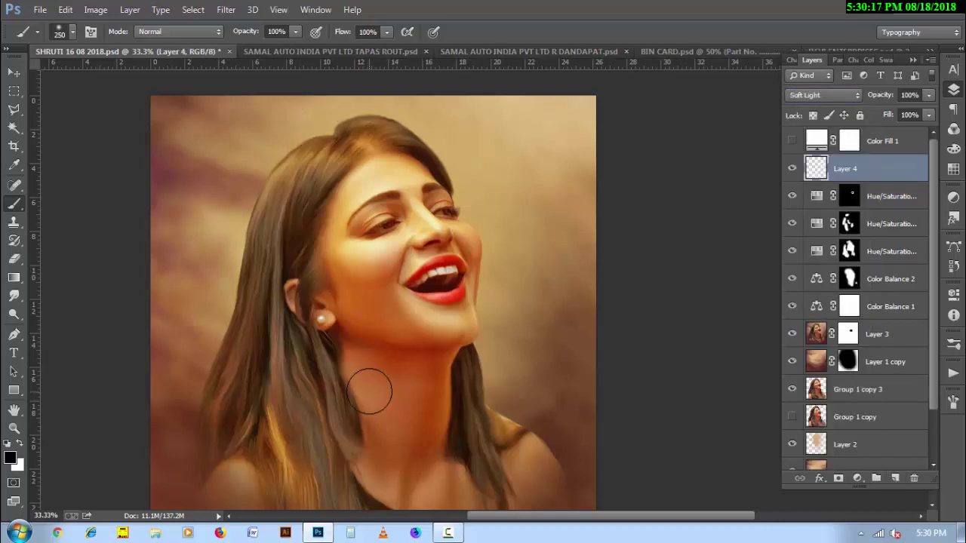
{"action": "scroll", "coordinate": [400, 246], "scroll_direction": "up", "scroll_amount": 5}
{"action": "scroll", "coordinate": [506, 330], "scroll_direction": "up", "scroll_amount": 3}
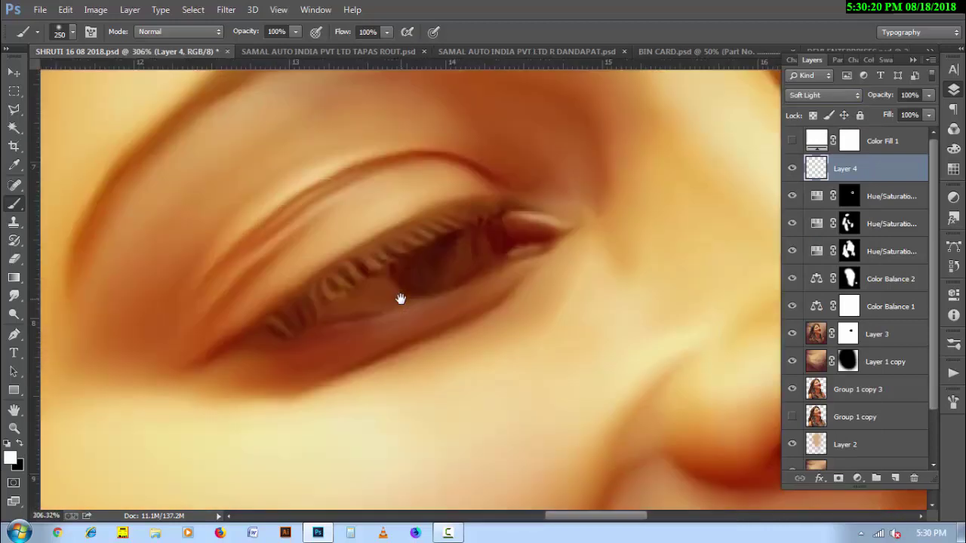
{"action": "key", "text": "bracketleft"}
{"action": "key", "text": "bracketleft"}
{"action": "key", "text": "bracketleft"}
{"action": "key", "text": "bracketleft"}
{"action": "key", "text": "bracketleft"}
{"action": "key", "text": "bracketleft"}
{"action": "key", "text": "1"}
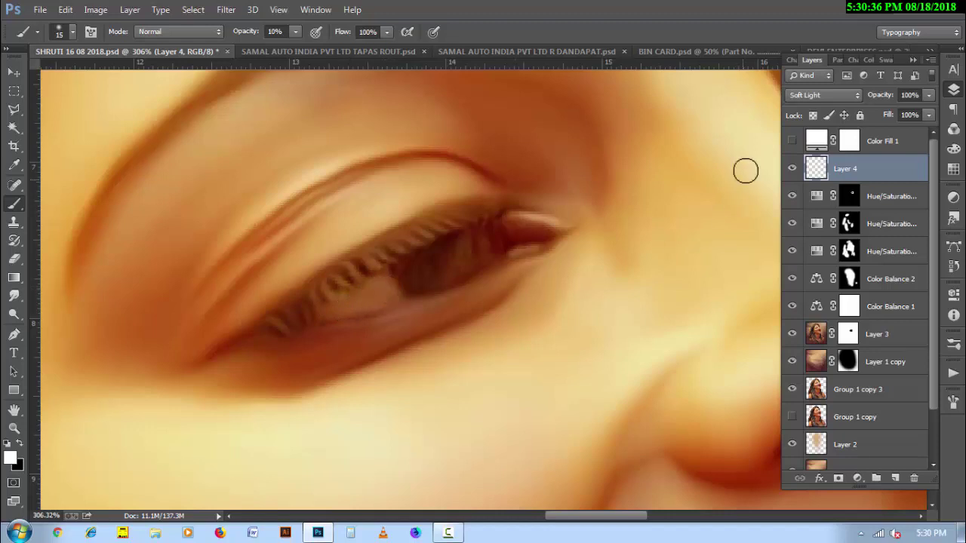
{"action": "left_click", "coordinate": [823, 94]}
{"action": "left_click", "coordinate": [818, 113]}
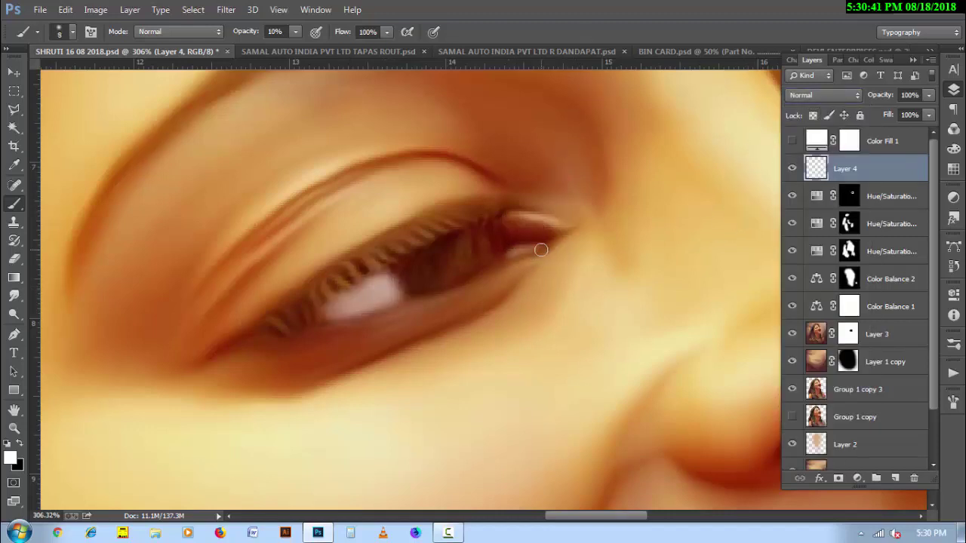
Step: Brighten the white of the right-hand eye with faint white strokes
{"action": "left_click", "coordinate": [543, 315], "text": "alt"}
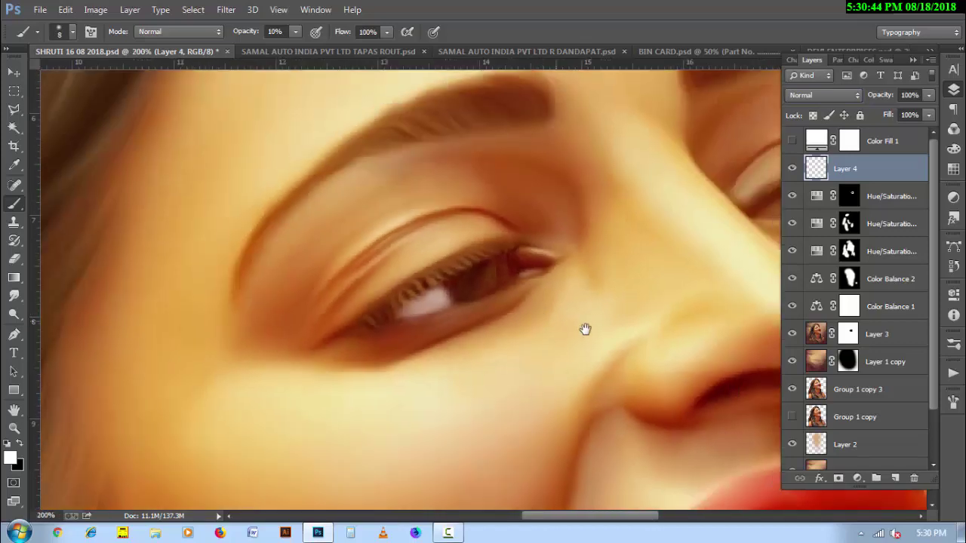
{"action": "left_click", "coordinate": [585, 327], "text": "alt"}
{"action": "left_click_drag", "start_coordinate": [697, 287], "coordinate": [528, 339]}
{"action": "left_click", "coordinate": [526, 324]}
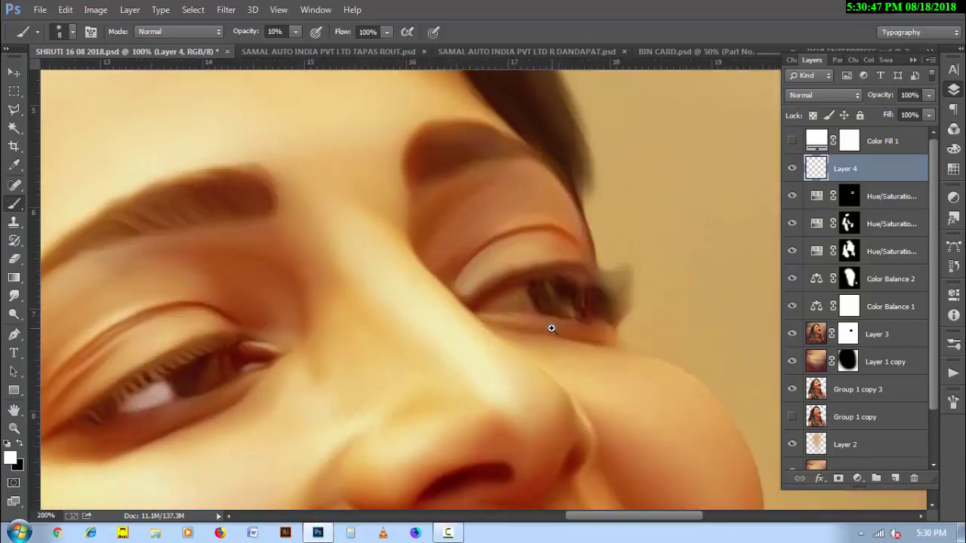
{"action": "mouse_move", "coordinate": [495, 276]}
{"action": "left_mouse_down"}
{"action": "mouse_move", "coordinate": [450, 295]}
{"action": "mouse_move", "coordinate": [521, 302]}
{"action": "mouse_move", "coordinate": [457, 291]}
{"action": "mouse_move", "coordinate": [514, 287]}
{"action": "mouse_move", "coordinate": [453, 285]}
{"action": "mouse_move", "coordinate": [520, 302]}
{"action": "left_mouse_up"}
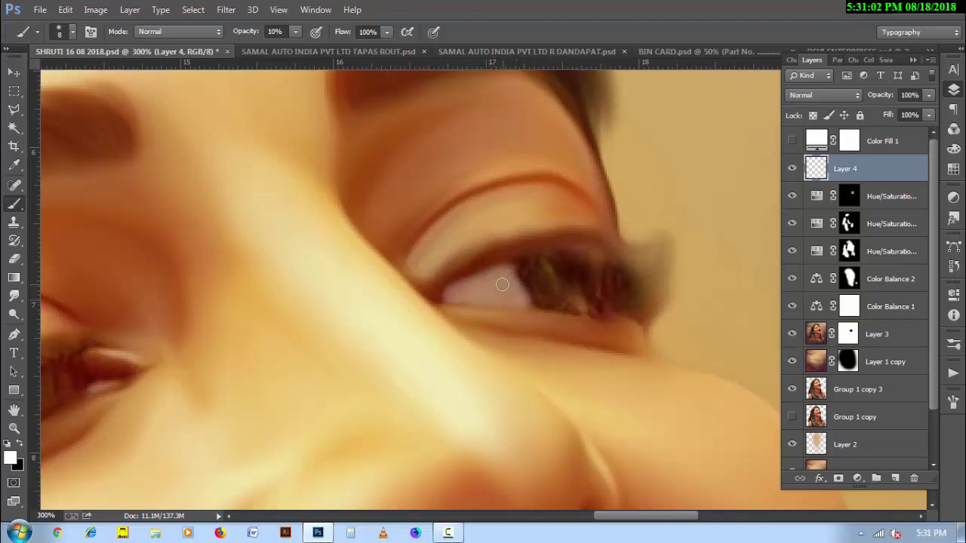
{"action": "left_click_drag", "start_coordinate": [471, 284], "coordinate": [505, 298]}
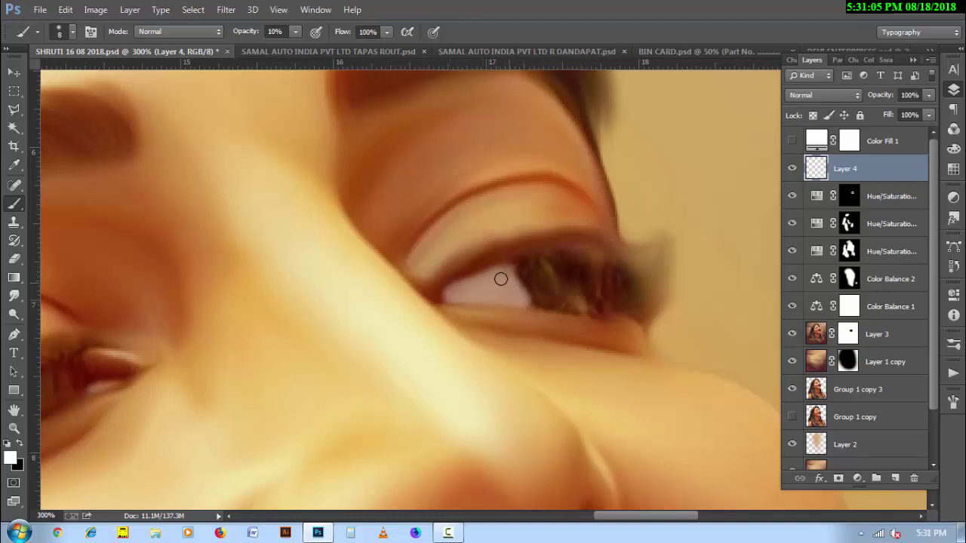
Step: Brighten the lower teeth with a faint white stroke
{"action": "scroll", "coordinate": [574, 299], "scroll_direction": "down", "scroll_amount": 2}
{"action": "scroll", "coordinate": [571, 287], "scroll_direction": "down", "scroll_amount": 1}
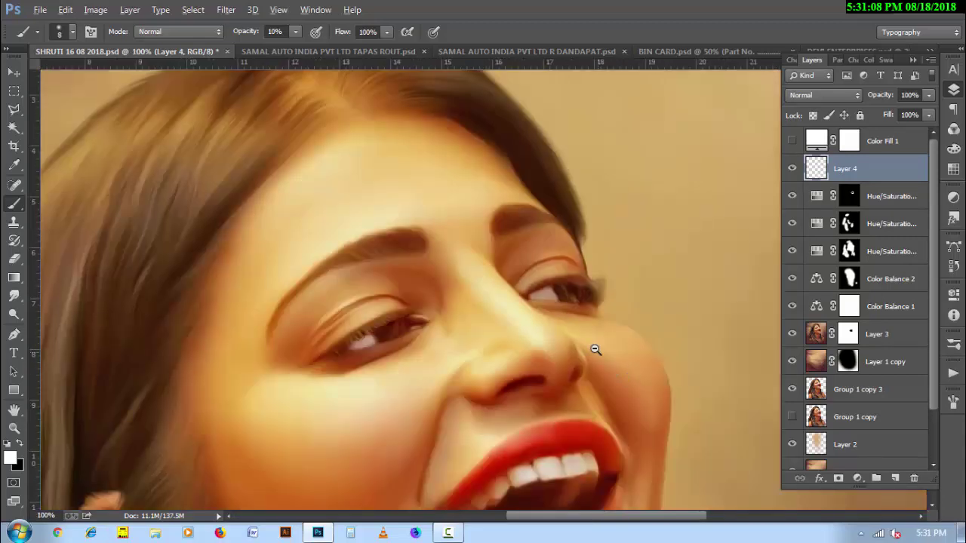
{"action": "scroll", "coordinate": [591, 347], "scroll_direction": "down", "scroll_amount": 1}
{"action": "scroll", "coordinate": [593, 345], "scroll_direction": "down", "scroll_amount": 1}
{"action": "scroll", "coordinate": [474, 367], "scroll_direction": "up", "scroll_amount": 1}
{"action": "scroll", "coordinate": [533, 378], "scroll_direction": "up", "scroll_amount": 2}
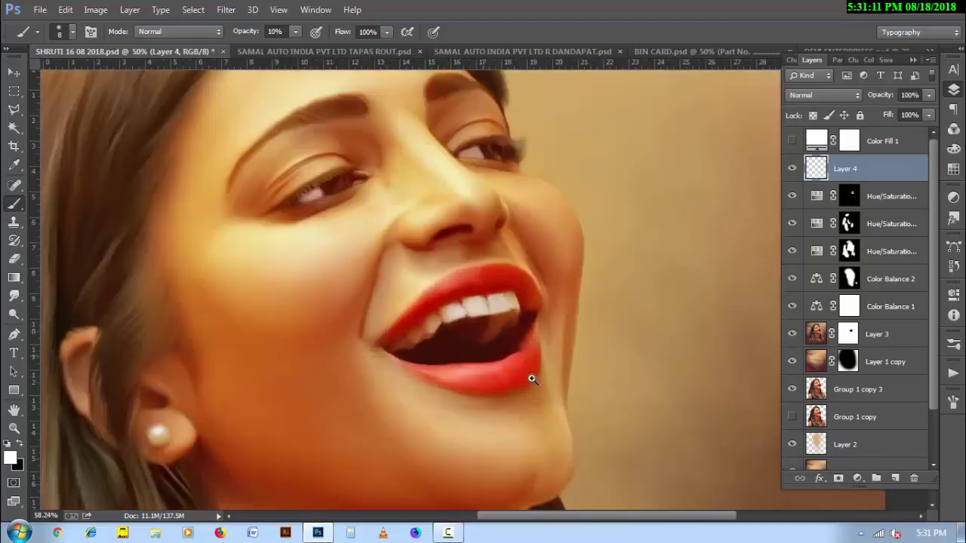
{"action": "scroll", "coordinate": [557, 390], "scroll_direction": "up", "scroll_amount": 2}
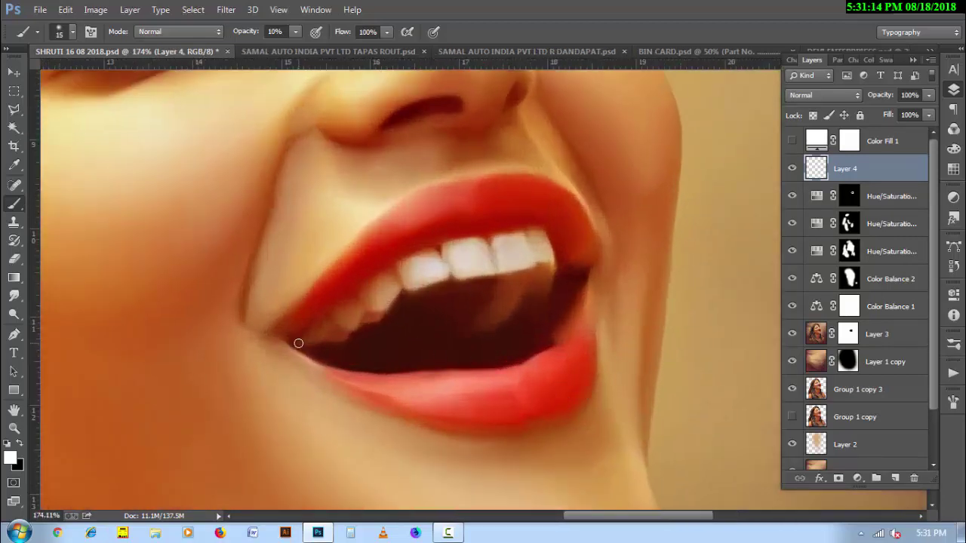
{"action": "left_click_drag", "start_coordinate": [313, 335], "coordinate": [349, 325]}
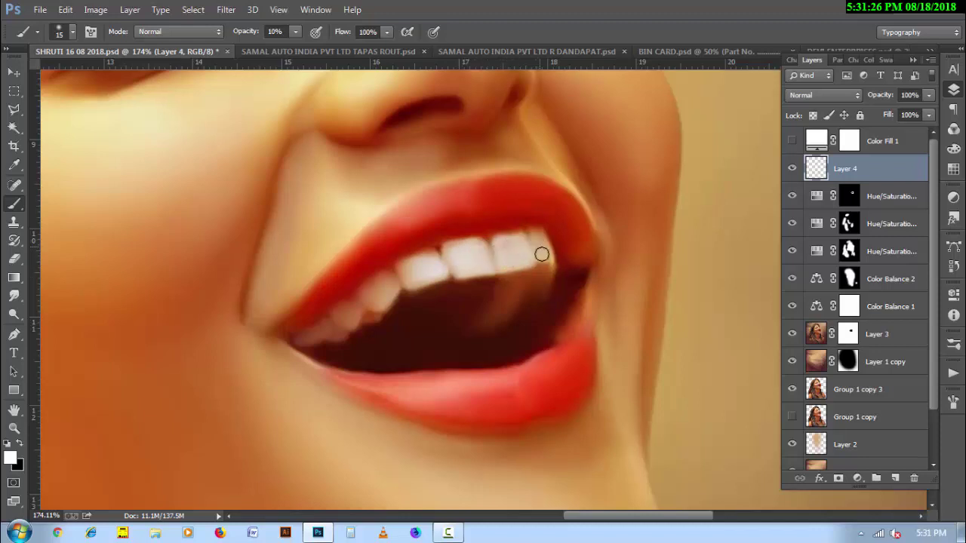
{"action": "scroll", "coordinate": [585, 259], "scroll_direction": "down", "scroll_amount": 2}
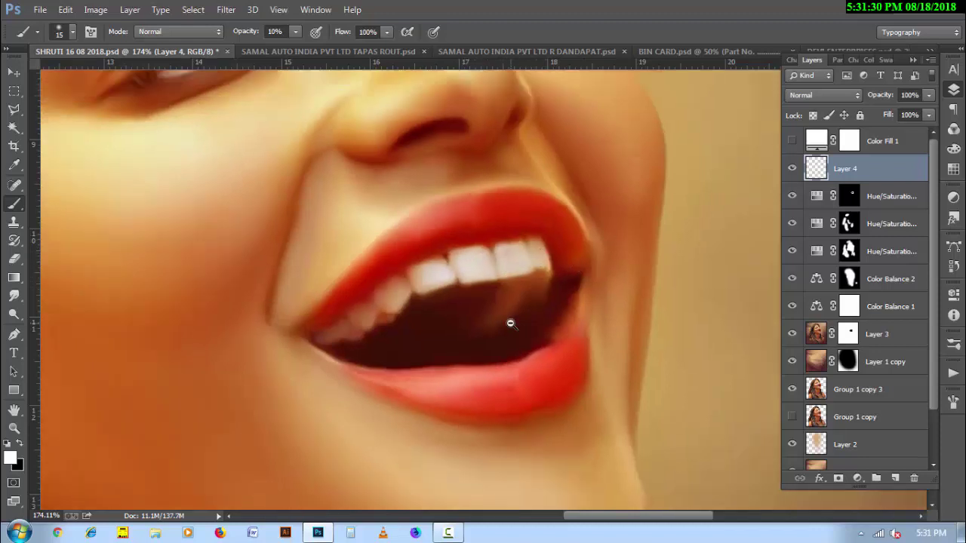
{"action": "scroll", "coordinate": [509, 324], "scroll_direction": "down", "scroll_amount": 2}
{"action": "scroll", "coordinate": [529, 383], "scroll_direction": "down", "scroll_amount": 1}
{"action": "scroll", "coordinate": [536, 391], "scroll_direction": "down", "scroll_amount": 1}
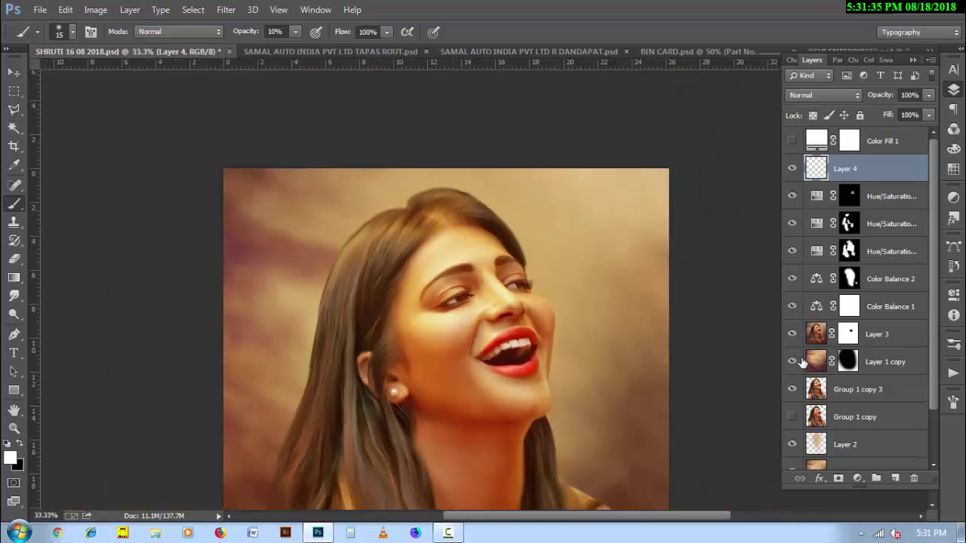
Step: Set up the Smudge tool on Layer 3 at 40% strength with a 30 px brush
{"action": "left_click", "coordinate": [609, 373], "text": "ctrl"}
{"action": "scroll", "coordinate": [629, 403], "scroll_direction": "up", "scroll_amount": 2}
{"action": "scroll", "coordinate": [574, 410], "scroll_direction": "up", "scroll_amount": 4}
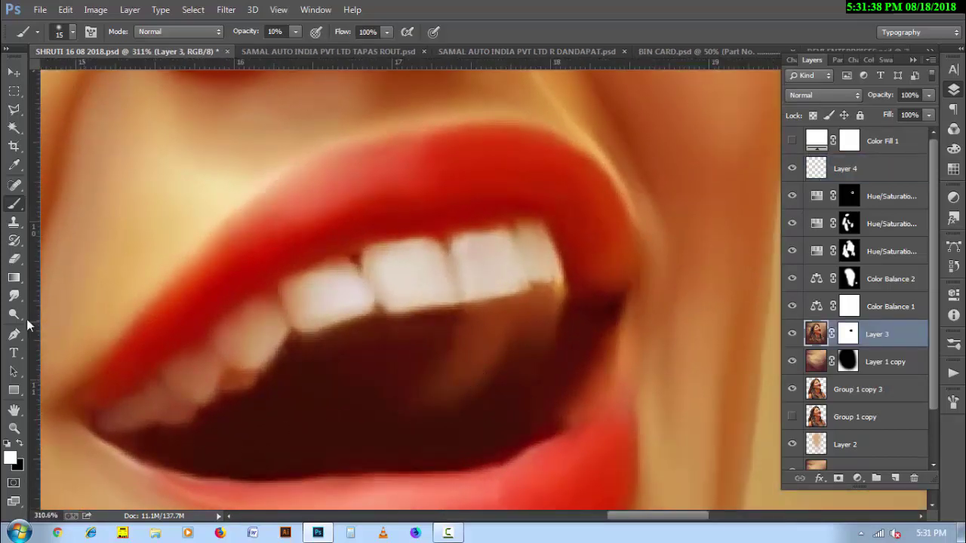
{"action": "left_click", "coordinate": [14, 296]}
{"action": "right_click", "coordinate": [478, 374]}
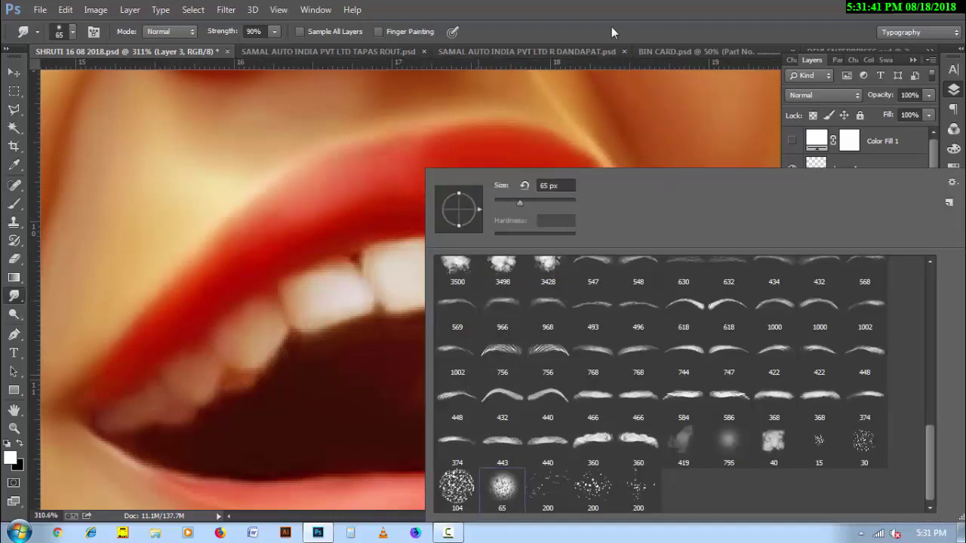
{"action": "key", "text": "Return"}
{"action": "key", "text": "bracketleft"}
{"action": "key", "text": "bracketleft"}
{"action": "key", "text": "bracketleft"}
{"action": "key", "text": "3"}
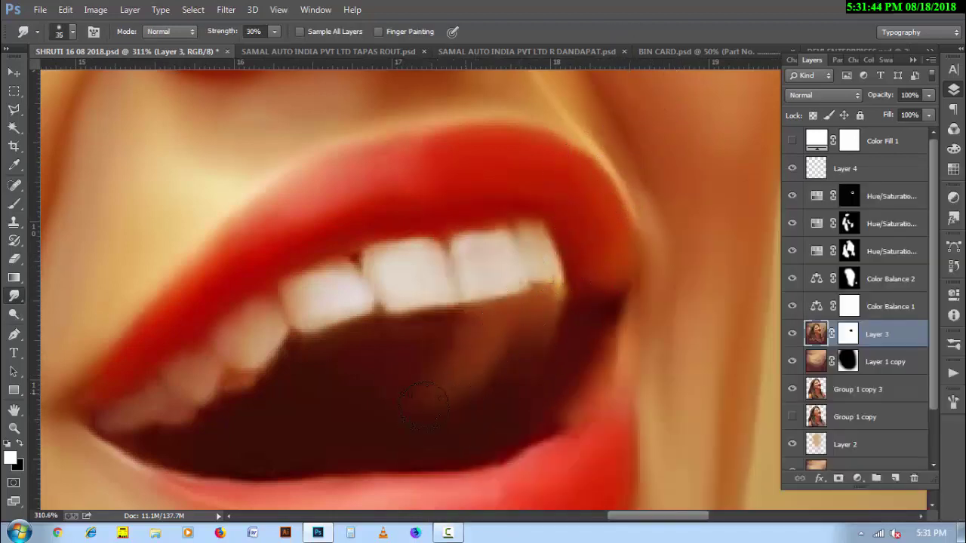
{"action": "key", "text": "bracketright"}
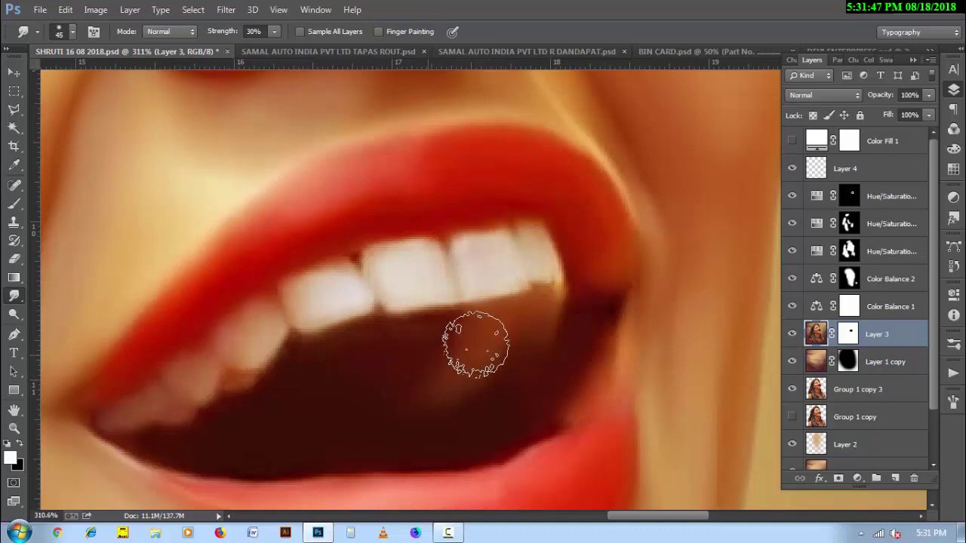
{"action": "key", "text": "bracketleft"}
{"action": "key", "text": "bracketleft"}
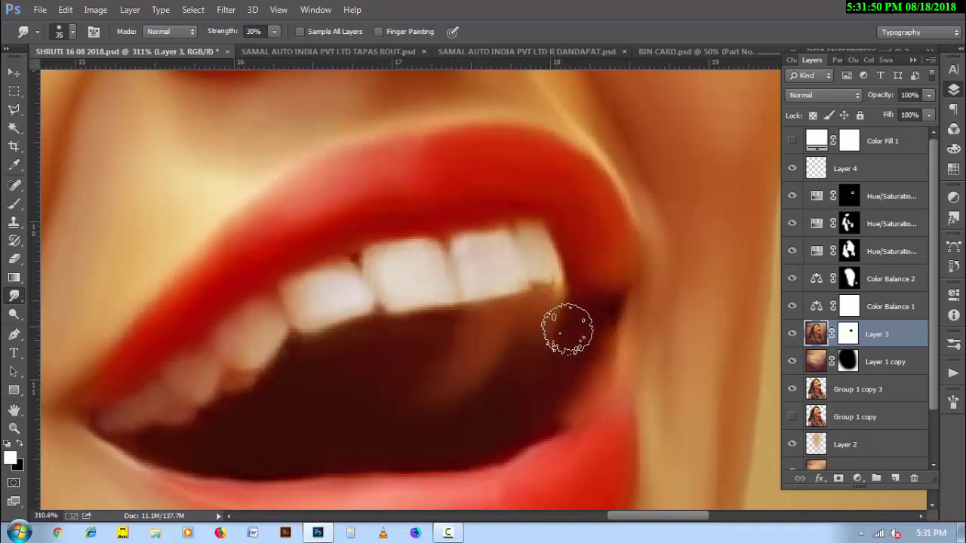
{"action": "key", "text": "bracketright"}
{"action": "key", "text": "bracketright"}
{"action": "key", "text": "bracketright"}
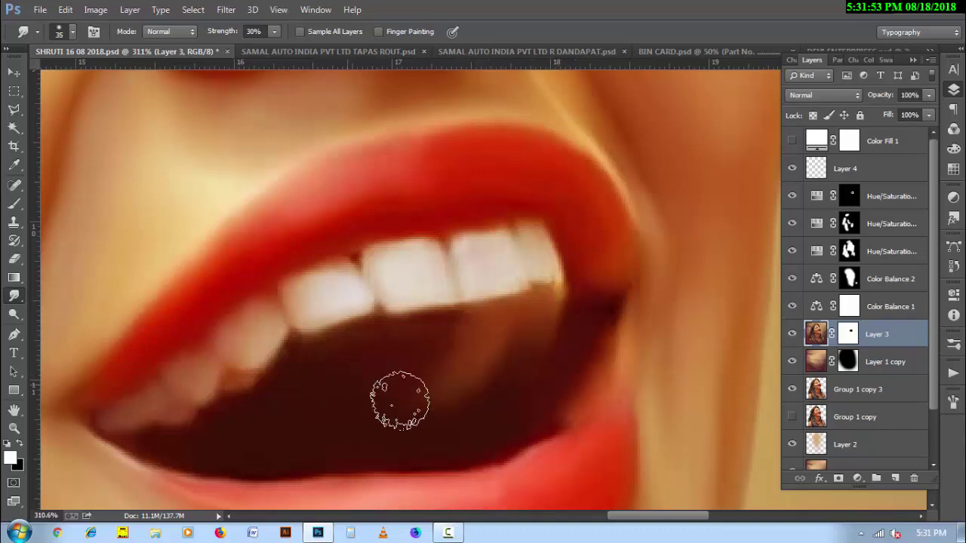
{"action": "key", "text": "4"}
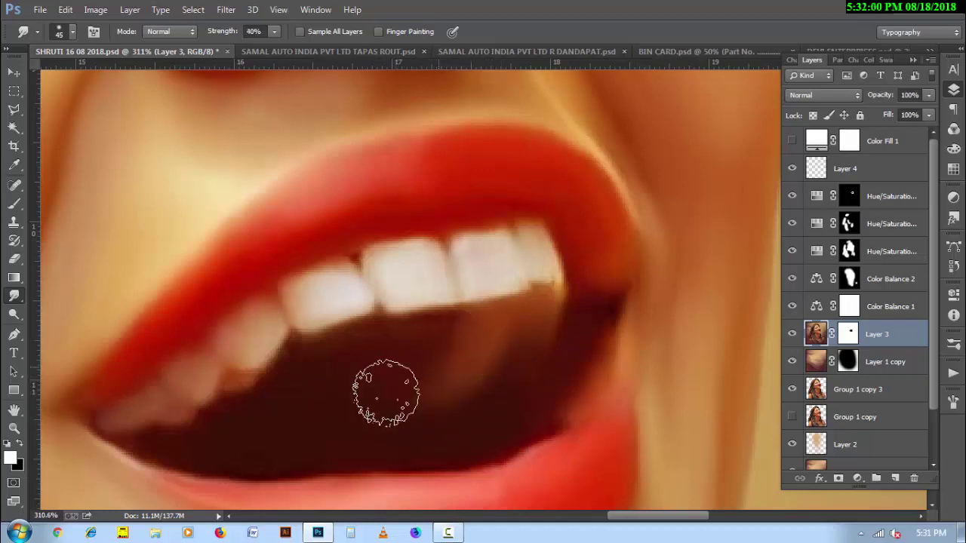
{"action": "key", "text": "bracketleft"}
{"action": "key", "text": "bracketleft"}
{"action": "key", "text": "bracketleft"}
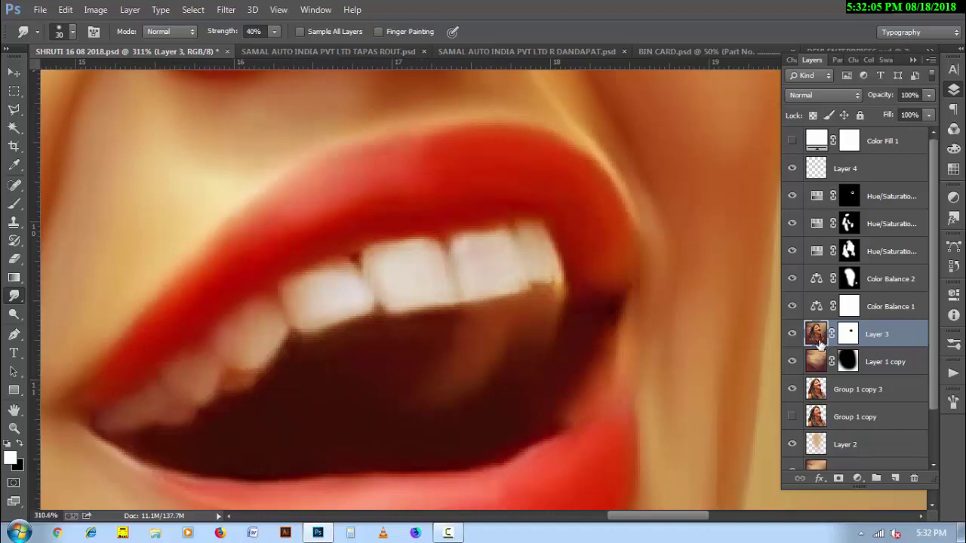
Step: Stamp visible layers into Layer 5 and smudge the upper teeth edge with a 20 px brush
{"action": "left_click", "coordinate": [899, 202]}
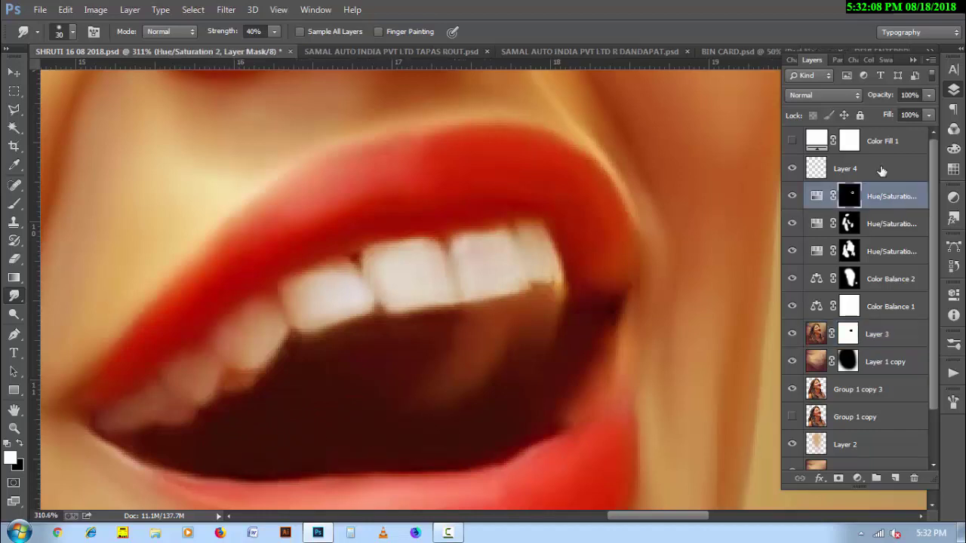
{"action": "left_click", "coordinate": [882, 172]}
{"action": "key", "text": "ctrl+alt+shift+e"}
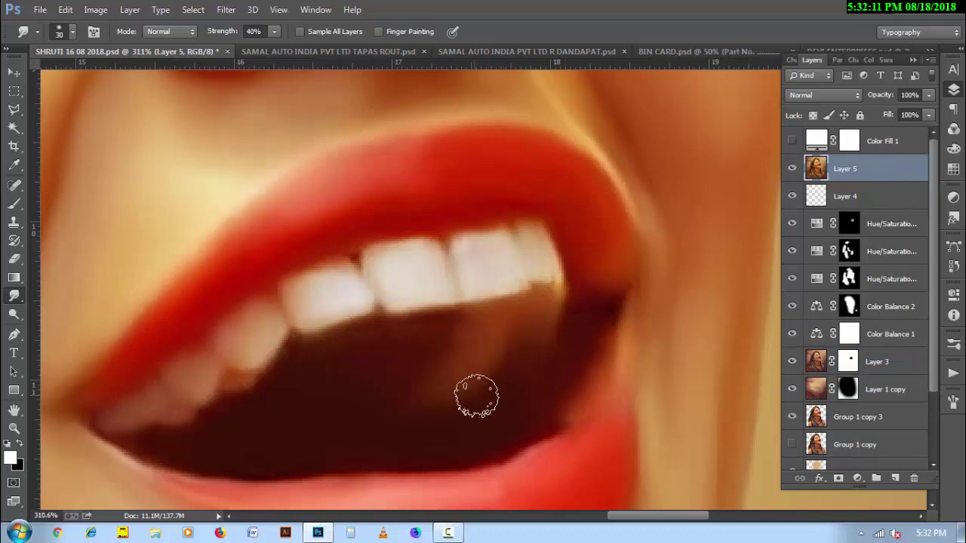
{"action": "key", "text": "bracketleft"}
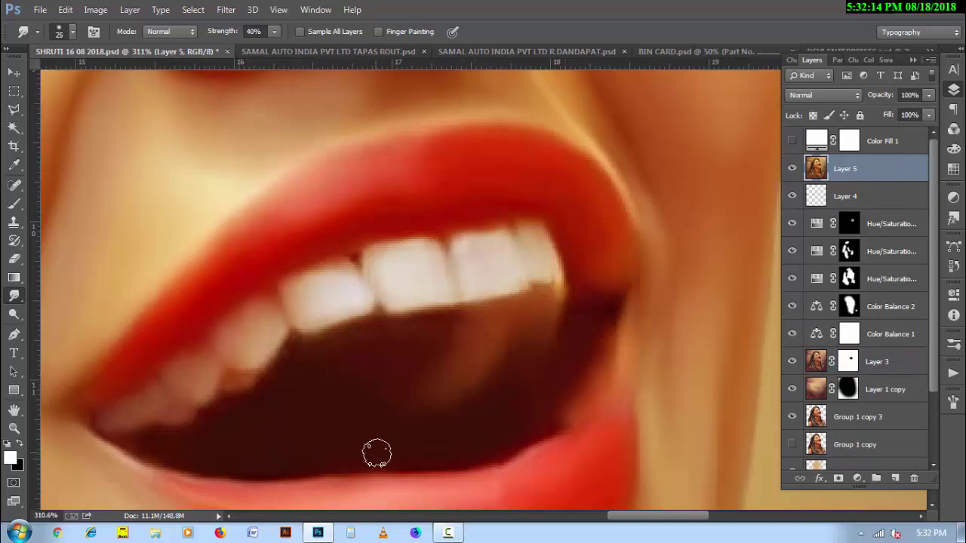
{"action": "key", "text": "bracketright"}
{"action": "key", "text": "bracketright"}
{"action": "key", "text": "bracketright"}
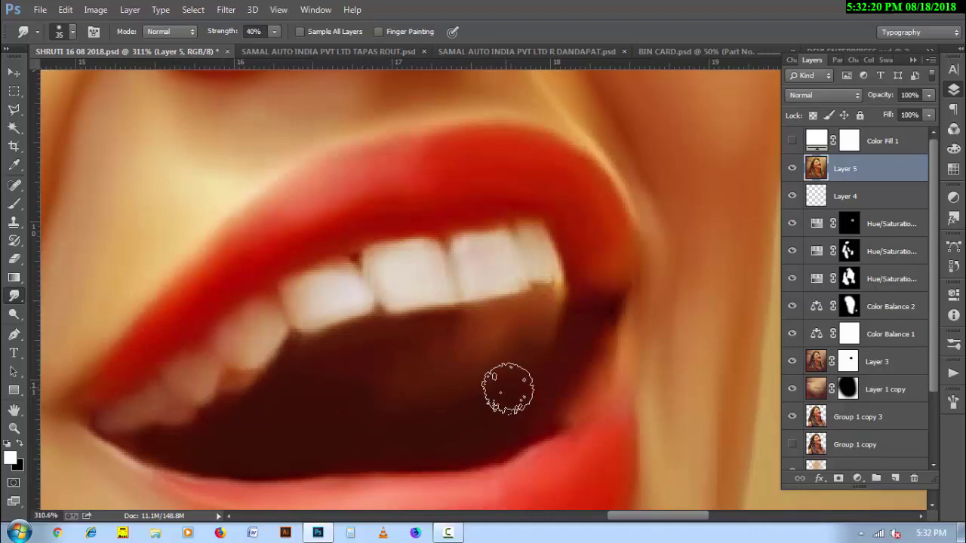
{"action": "key", "text": "bracketleft"}
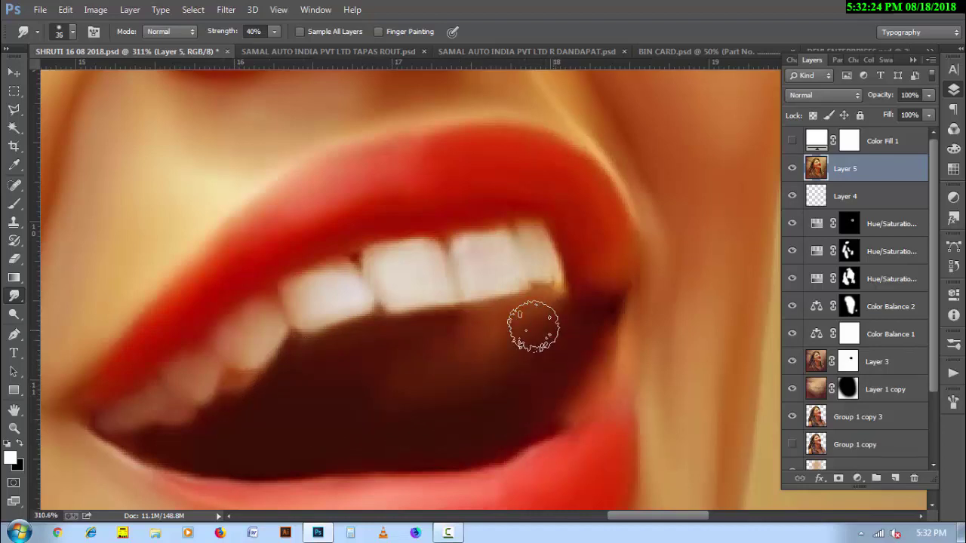
{"action": "key", "text": "bracketright"}
{"action": "key", "text": "bracketright"}
{"action": "key", "text": "bracketright"}
{"action": "key", "text": "bracketright"}
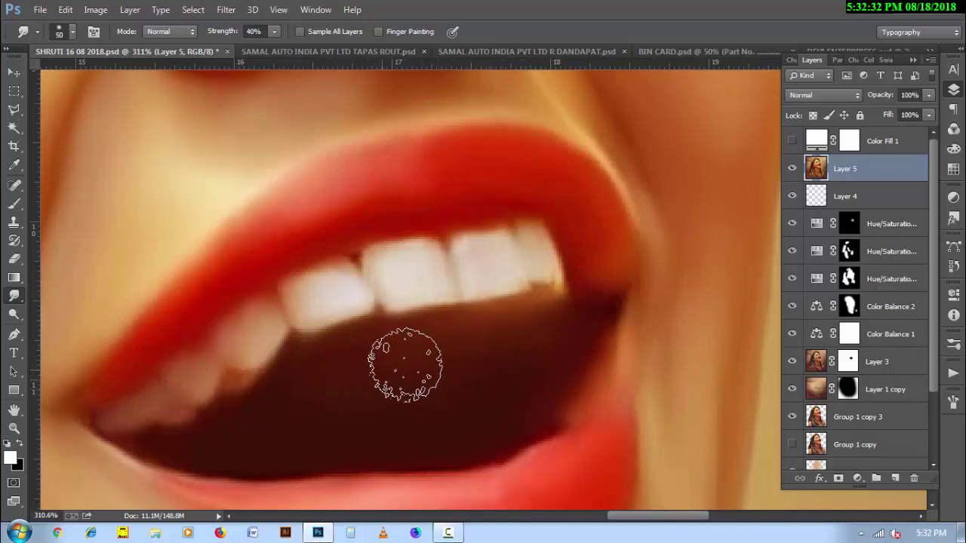
{"action": "key", "text": "bracketleft"}
{"action": "key", "text": "bracketleft"}
{"action": "key", "text": "bracketleft"}
{"action": "key", "text": "bracketleft"}
{"action": "key", "text": "bracketleft"}
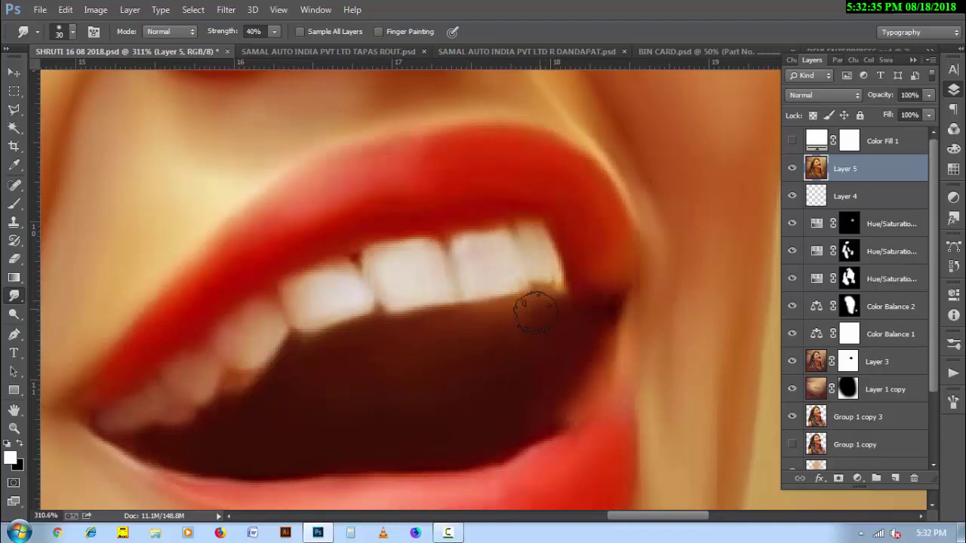
{"action": "key", "text": "bracketright"}
{"action": "key", "text": "bracketright"}
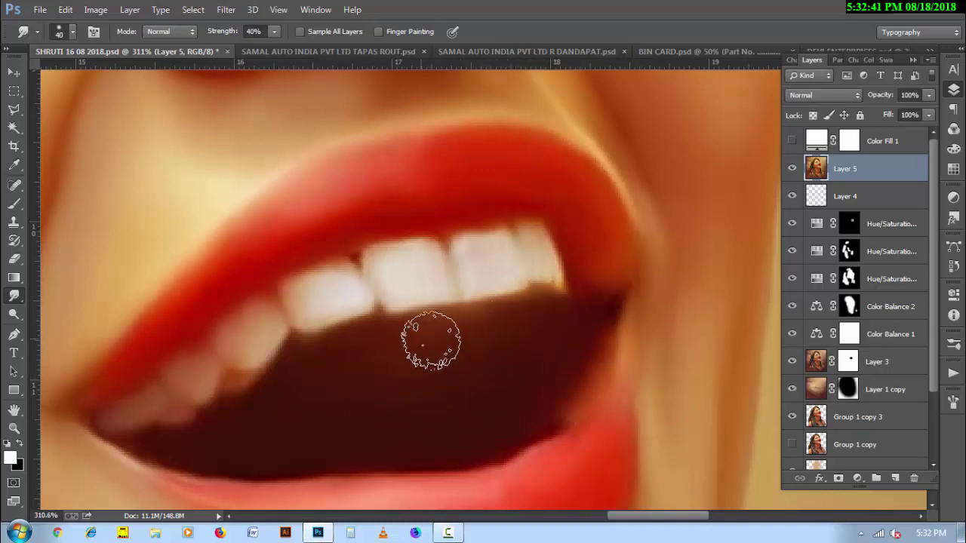
{"action": "key", "text": "bracketleft"}
{"action": "key", "text": "bracketleft"}
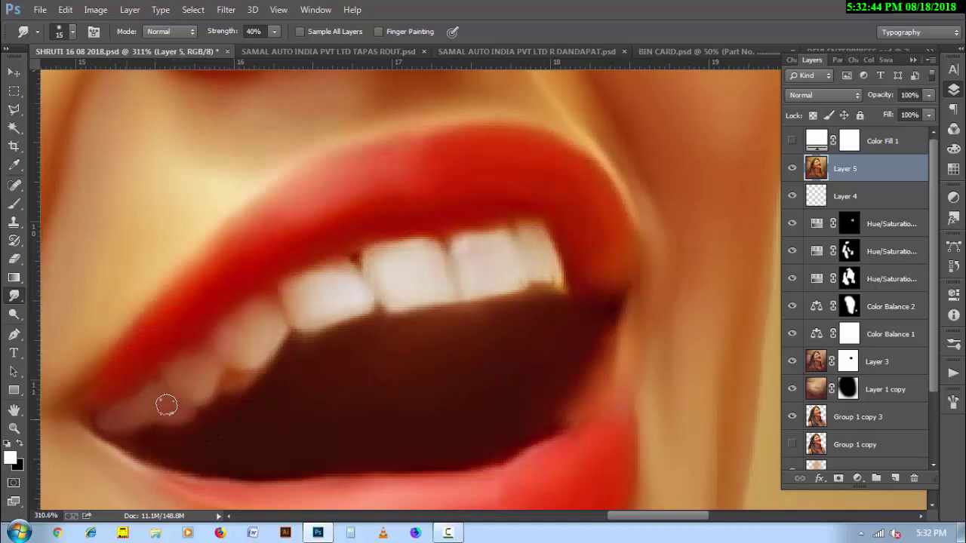
{"action": "key", "text": "bracketright"}
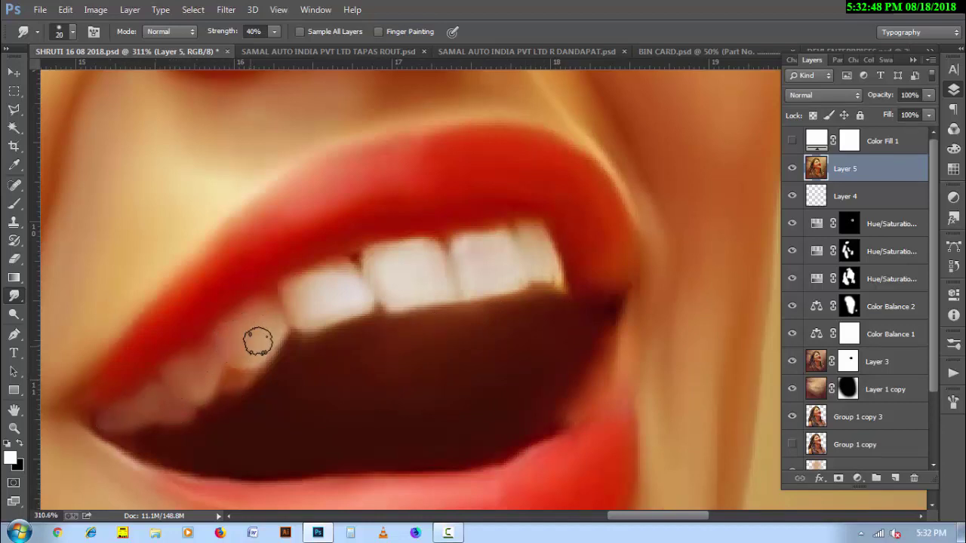
{"action": "mouse_move", "coordinate": [257, 342]}
{"action": "left_mouse_down"}
{"action": "mouse_move", "coordinate": [323, 282]}
{"action": "mouse_move", "coordinate": [301, 312]}
{"action": "mouse_move", "coordinate": [352, 274]}
{"action": "mouse_move", "coordinate": [397, 256]}
{"action": "mouse_move", "coordinate": [445, 285]}
{"action": "mouse_move", "coordinate": [461, 246]}
{"action": "mouse_move", "coordinate": [506, 265]}
{"action": "mouse_move", "coordinate": [531, 233]}
{"action": "mouse_move", "coordinate": [531, 291]}
{"action": "left_mouse_up"}
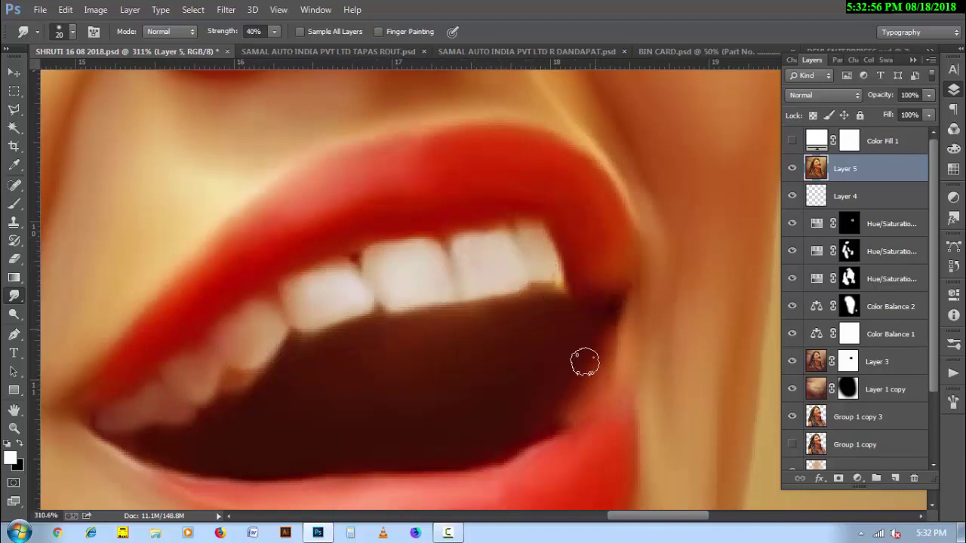
{"action": "left_click", "coordinate": [476, 424], "text": "alt"}
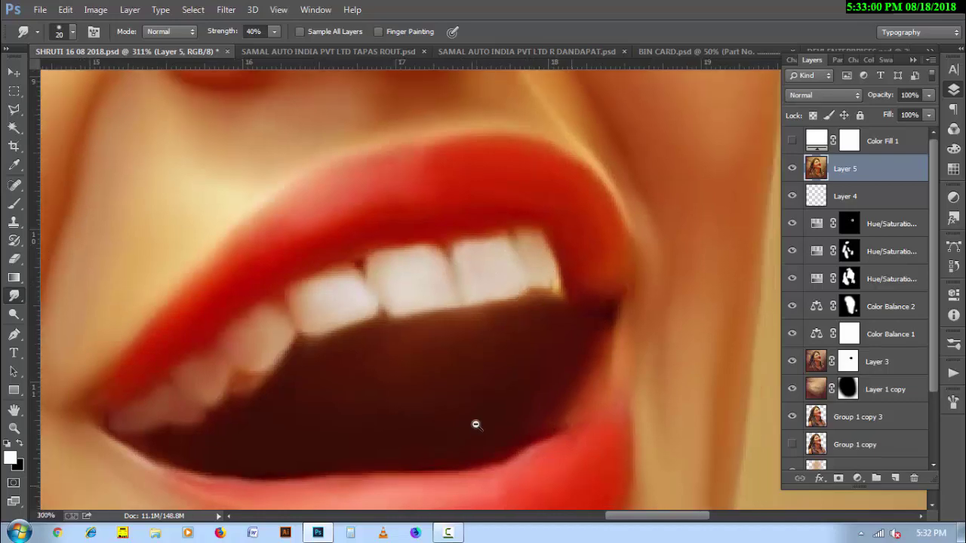
{"action": "left_click", "coordinate": [476, 424], "text": "alt"}
{"action": "left_click", "coordinate": [475, 424], "text": "alt"}
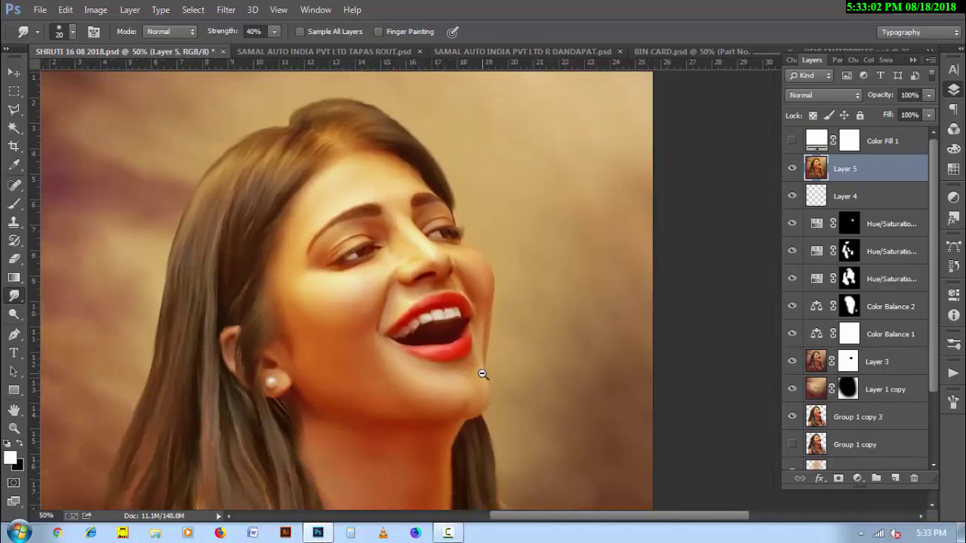
Step: Delete the old Layer 5, stamp a fresh merged Layer 5, and open it in Camera Raw Filter
{"action": "left_click", "coordinate": [482, 374], "text": "alt"}
{"action": "key", "text": "Delete"}
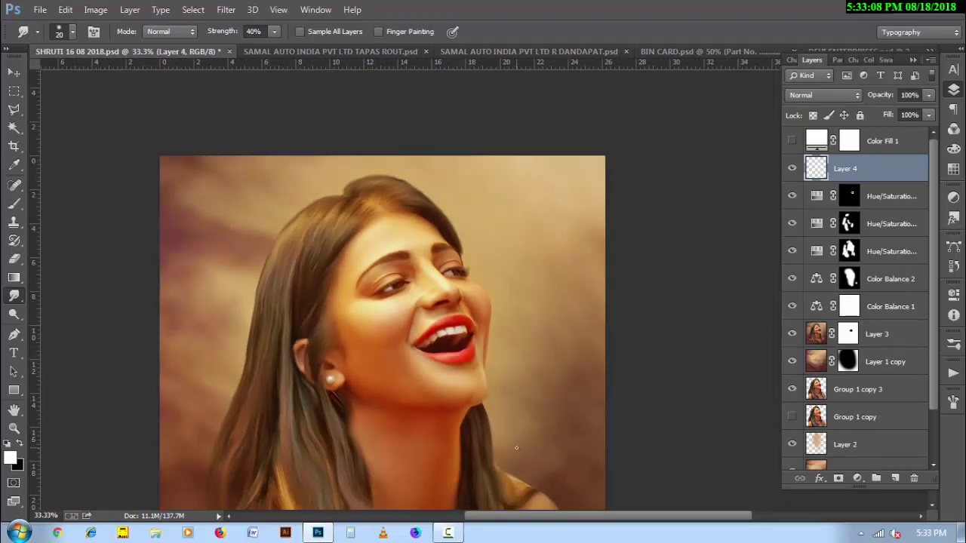
{"action": "key", "text": "ctrl+alt+shift+e"}
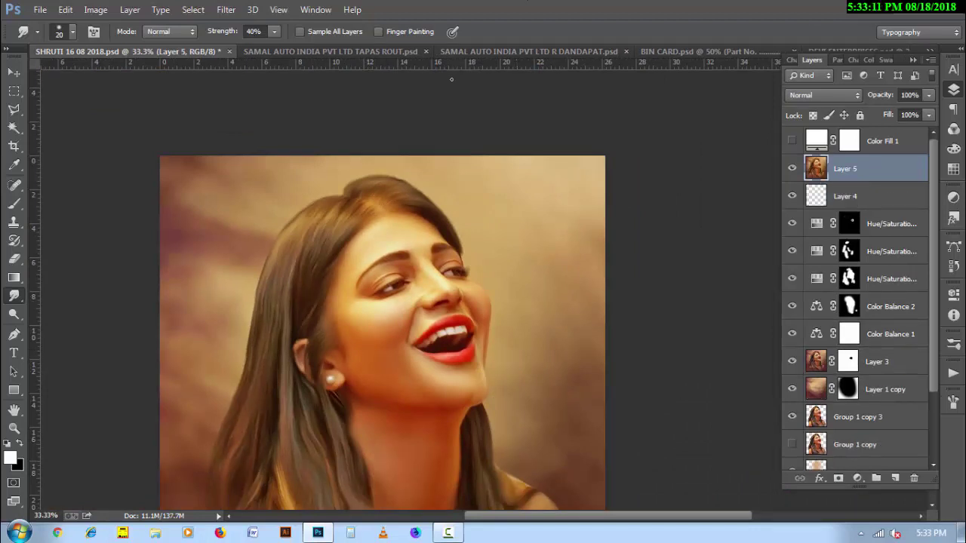
{"action": "left_click", "coordinate": [226, 9]}
{"action": "left_click", "coordinate": [258, 119]}
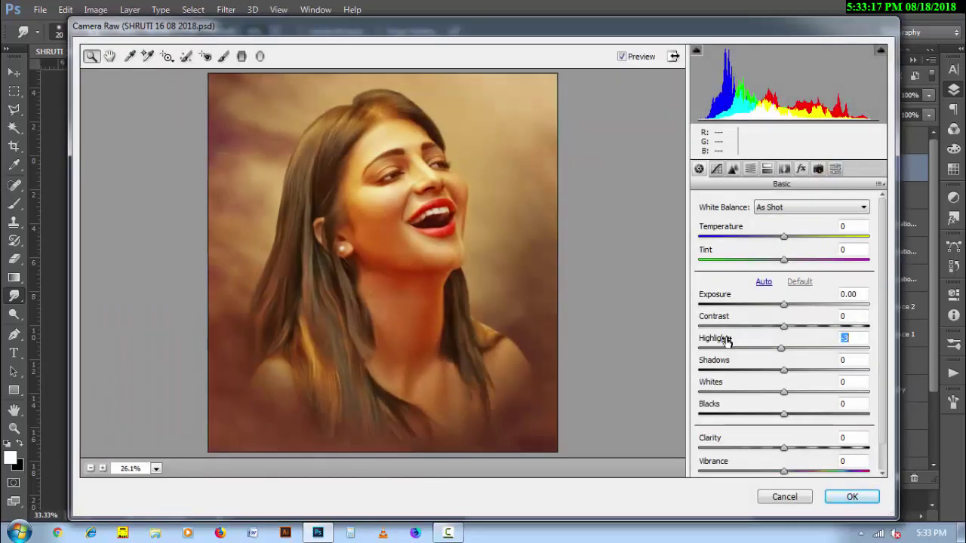
Step: Set Highlights to -100 and Temperature to about -10 in Camera Raw's Basic panel
{"action": "left_click_drag", "start_coordinate": [738, 338], "coordinate": [679, 342]}
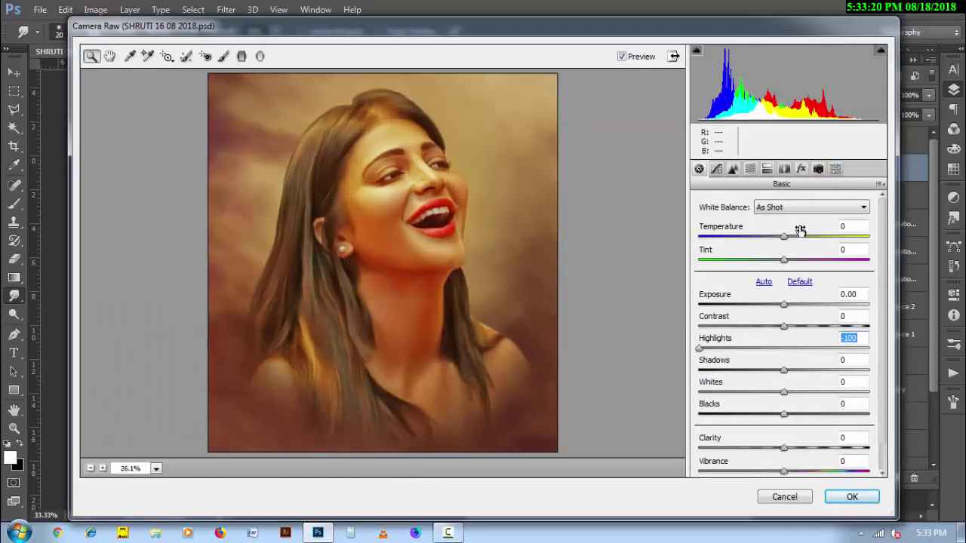
{"action": "left_click_drag", "start_coordinate": [800, 231], "coordinate": [797, 230]}
{"action": "left_click_drag", "start_coordinate": [795, 230], "coordinate": [792, 231]}
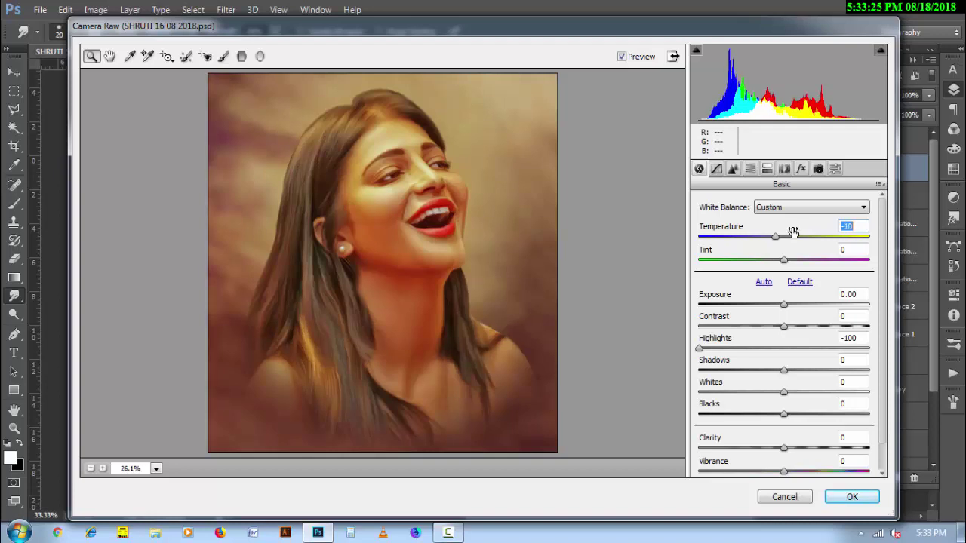
Step: Set the tone curve highlights to -51, shadows to about +39, and raise the lights
{"action": "left_click", "coordinate": [717, 170]}
{"action": "left_click", "coordinate": [515, 290]}
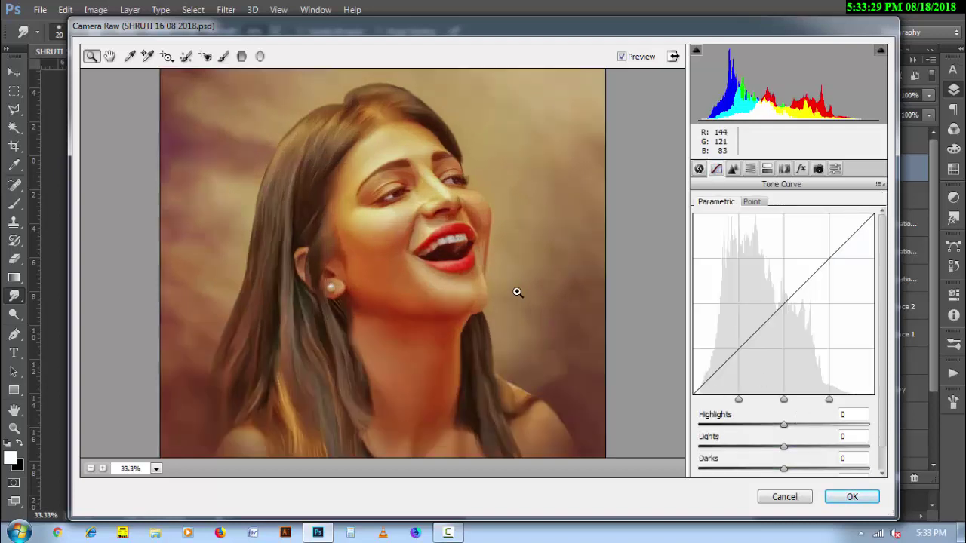
{"action": "left_click_drag", "start_coordinate": [807, 422], "coordinate": [775, 417]}
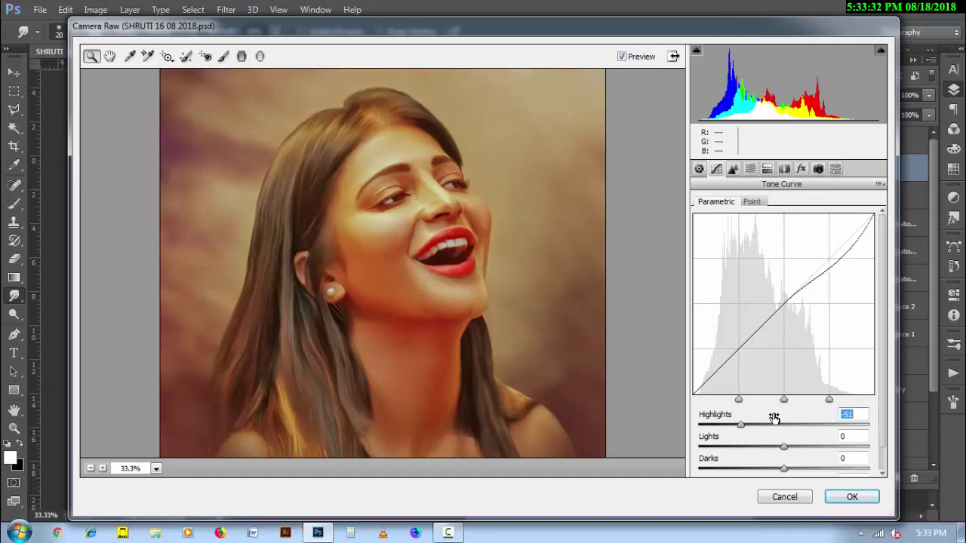
{"action": "scroll", "coordinate": [775, 417], "scroll_direction": "down", "scroll_amount": 1}
{"action": "left_click_drag", "start_coordinate": [813, 469], "coordinate": [828, 460]}
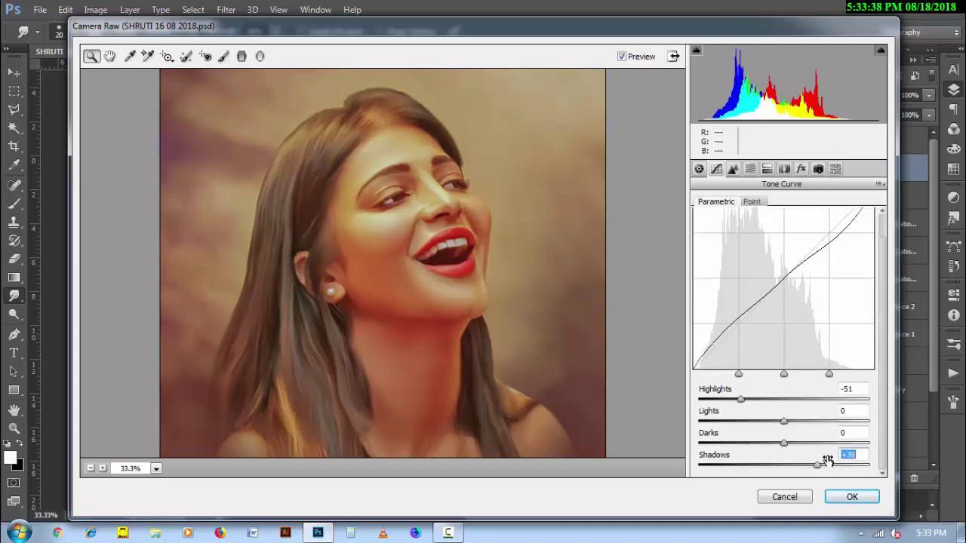
{"action": "mouse_move", "coordinate": [795, 413]}
{"action": "left_mouse_down"}
{"action": "mouse_move", "coordinate": [814, 415]}
{"action": "mouse_move", "coordinate": [805, 439]}
{"action": "mouse_move", "coordinate": [796, 415]}
{"action": "left_mouse_up"}
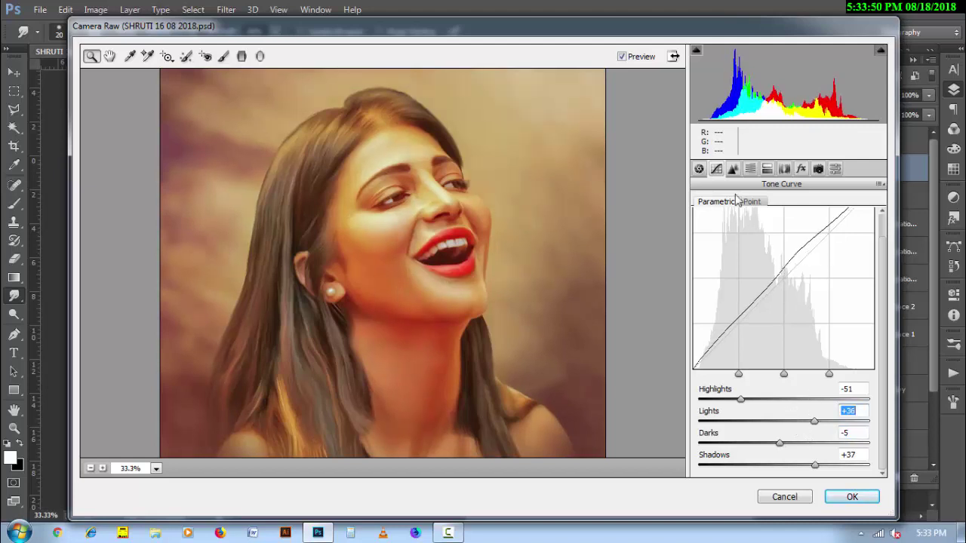
Step: Raise Basic Shadows to +35 and apply the Camera Raw grade
{"action": "left_click", "coordinate": [700, 170]}
{"action": "mouse_move", "coordinate": [785, 361]}
{"action": "left_mouse_down"}
{"action": "mouse_move", "coordinate": [821, 365]}
{"action": "mouse_move", "coordinate": [804, 388]}
{"action": "left_mouse_up"}
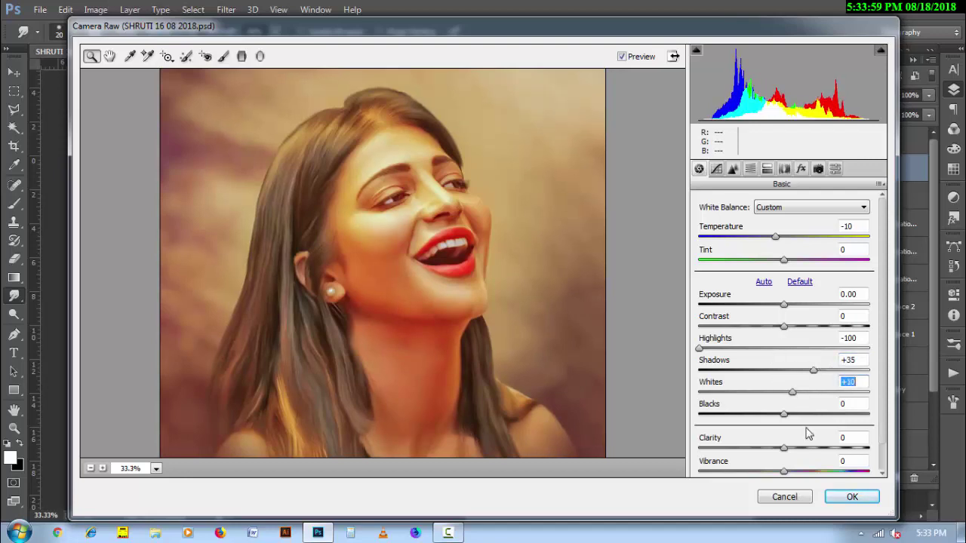
{"action": "left_click", "coordinate": [849, 497]}
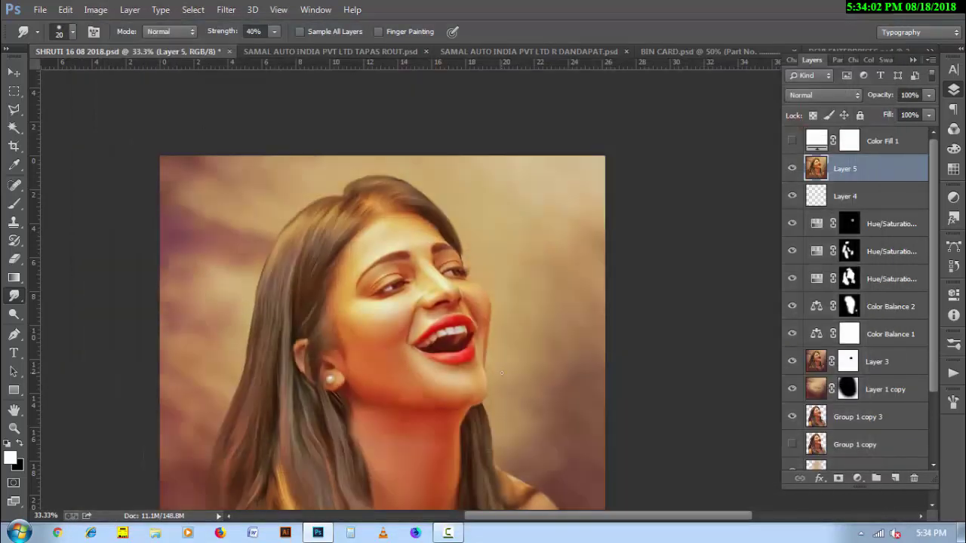
Step: Compare Layer 5 on and off, then give it a hide-all black mask
{"action": "key", "text": "h"}
{"action": "scroll", "coordinate": [520, 291], "scroll_direction": "down", "scroll_amount": 1}
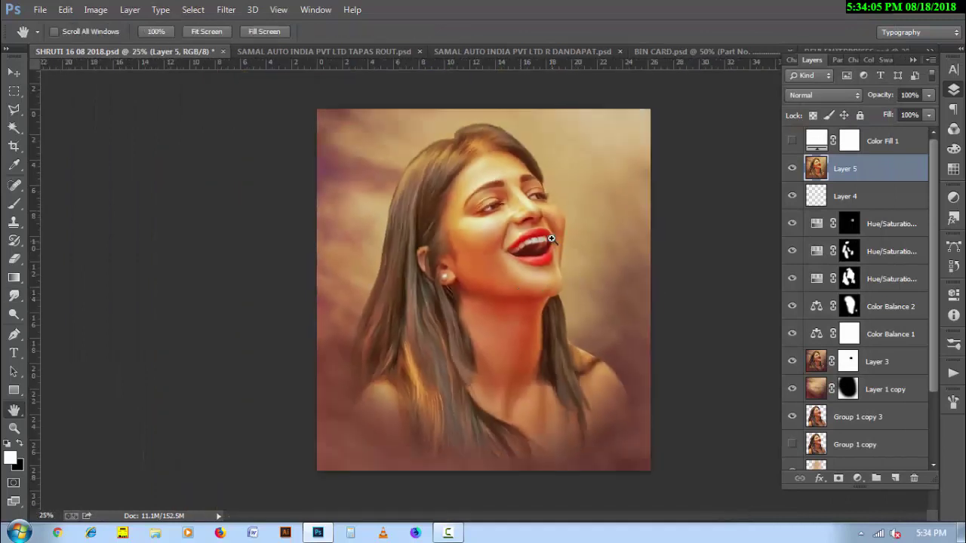
{"action": "left_click", "coordinate": [552, 240], "text": "ctrl"}
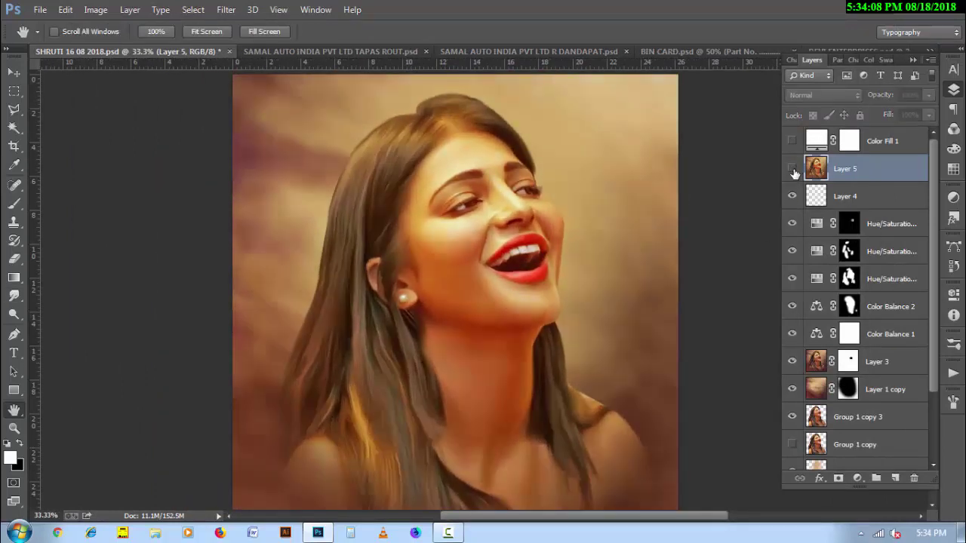
{"action": "left_click", "coordinate": [793, 169]}
{"action": "left_click", "coordinate": [838, 479], "text": "alt"}
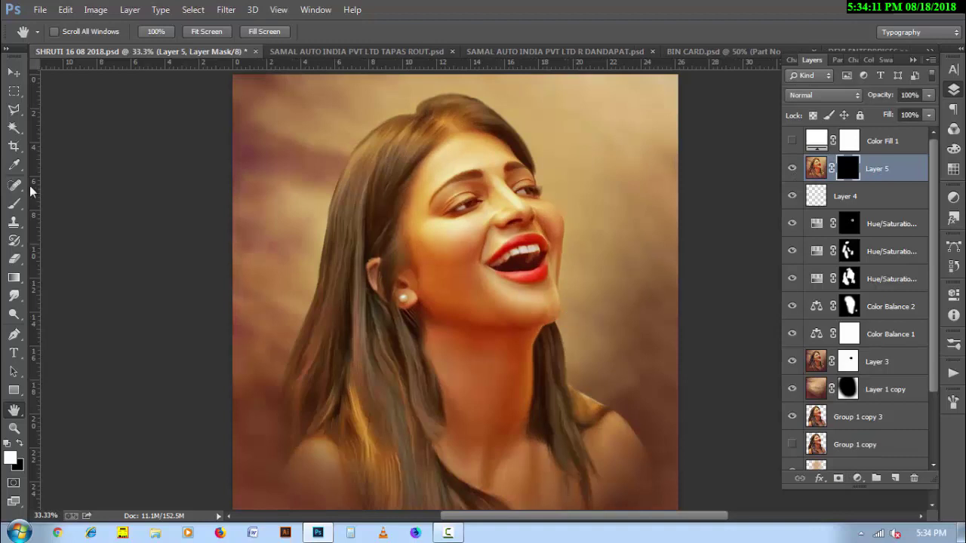
Step: Paint white over the face and neck at 100% brush opacity, then zoom out
{"action": "left_click", "coordinate": [13, 203]}
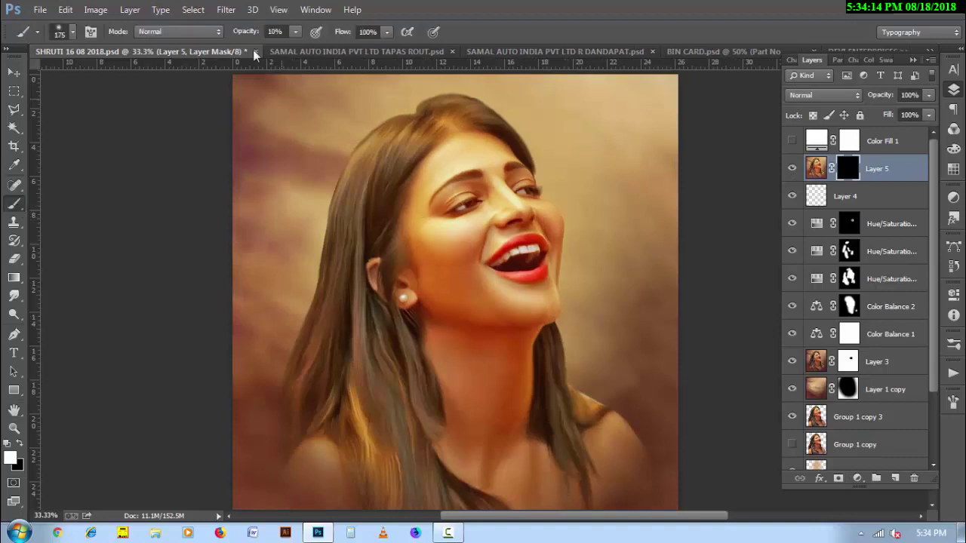
{"action": "left_click", "coordinate": [275, 31]}
{"action": "type", "text": "100"}
{"action": "key", "text": "Return"}
{"action": "key", "text": "bracketright"}
{"action": "key", "text": "bracketright"}
{"action": "key", "text": "bracketright"}
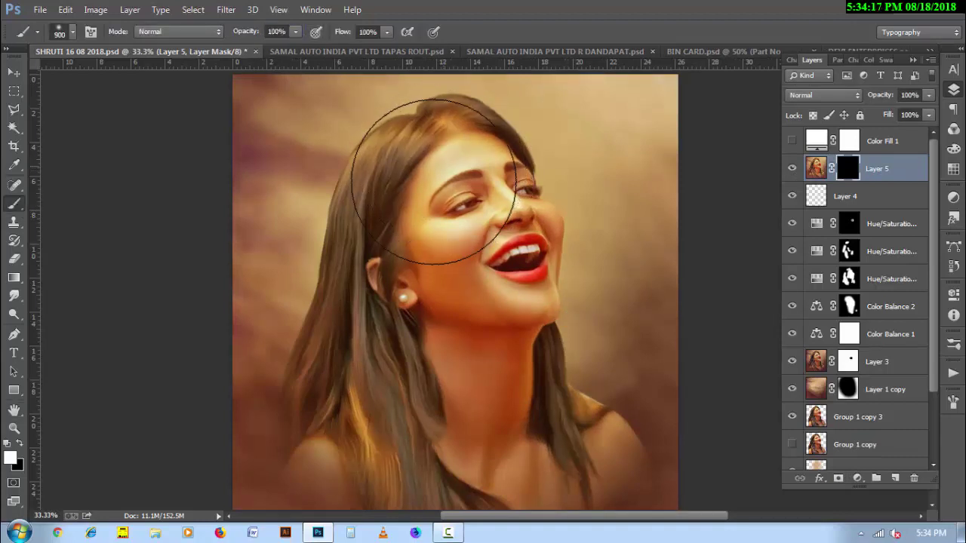
{"action": "mouse_move", "coordinate": [435, 181]}
{"action": "left_mouse_down"}
{"action": "mouse_move", "coordinate": [410, 320]}
{"action": "mouse_move", "coordinate": [464, 242]}
{"action": "mouse_move", "coordinate": [464, 216]}
{"action": "mouse_move", "coordinate": [504, 353]}
{"action": "mouse_move", "coordinate": [438, 415]}
{"action": "mouse_move", "coordinate": [552, 442]}
{"action": "mouse_move", "coordinate": [507, 237]}
{"action": "mouse_move", "coordinate": [442, 181]}
{"action": "mouse_move", "coordinate": [388, 345]}
{"action": "mouse_move", "coordinate": [431, 410]}
{"action": "mouse_move", "coordinate": [492, 356]}
{"action": "mouse_move", "coordinate": [445, 206]}
{"action": "left_mouse_up"}
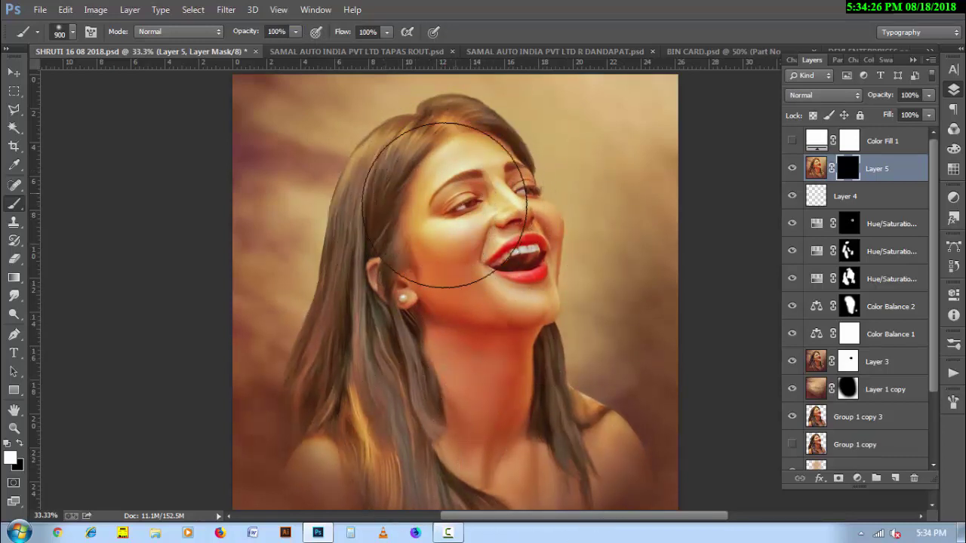
{"action": "key", "text": "bracketleft"}
{"action": "key", "text": "bracketleft"}
{"action": "mouse_move", "coordinate": [434, 317]}
{"action": "left_mouse_down"}
{"action": "mouse_move", "coordinate": [421, 216]}
{"action": "mouse_move", "coordinate": [489, 343]}
{"action": "left_mouse_up"}
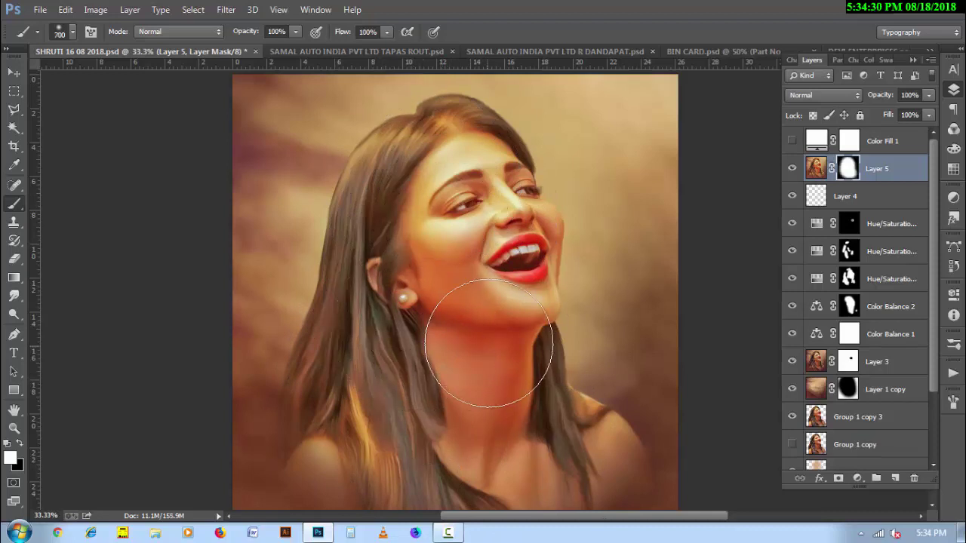
{"action": "key", "text": "bracketleft"}
{"action": "key", "text": "bracketleft"}
{"action": "key", "text": "ctrl+minus"}
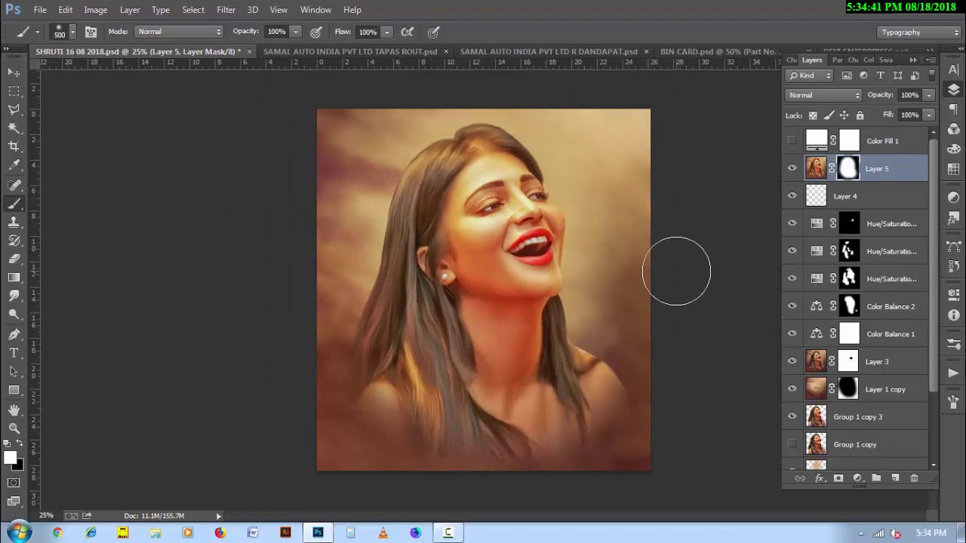
Step: Stamp visible layers into Layer 6 and open it in Camera Raw Filter
{"action": "key", "text": "ctrl+alt+shift+e"}
{"action": "left_click", "coordinate": [228, 11]}
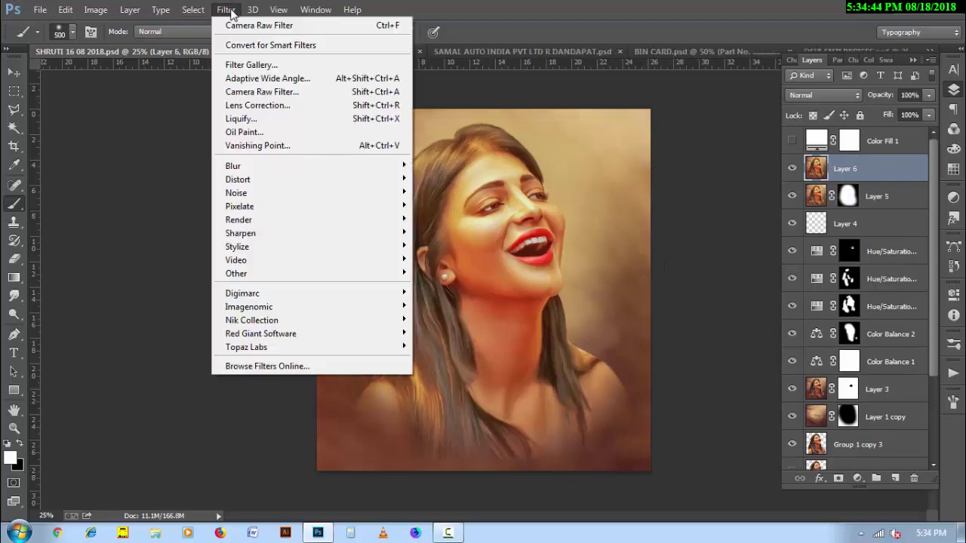
{"action": "left_click", "coordinate": [262, 91]}
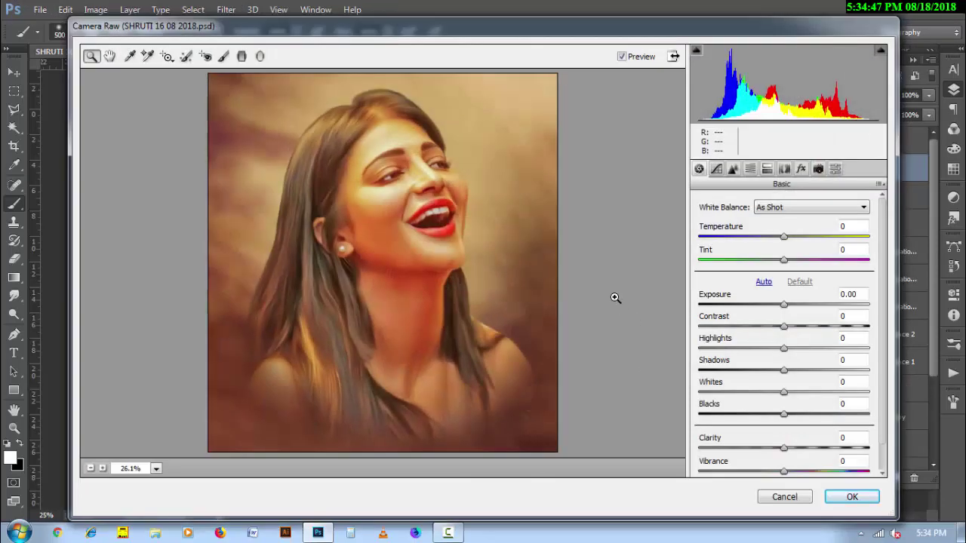
{"action": "left_click", "coordinate": [479, 173]}
Step: Pull the tone curve highlights down to about -70 and lift the darks slightly
{"action": "left_click", "coordinate": [716, 168]}
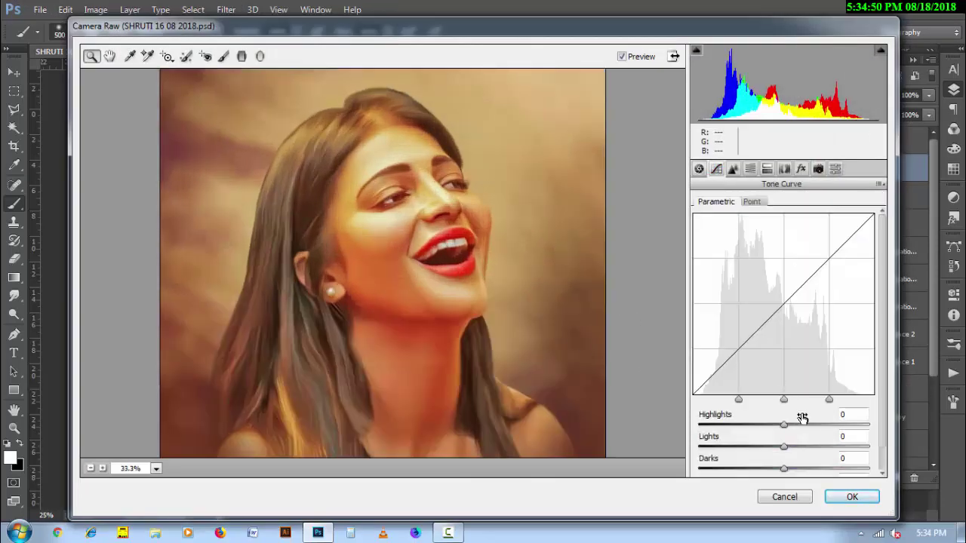
{"action": "left_click_drag", "start_coordinate": [803, 418], "coordinate": [757, 415]}
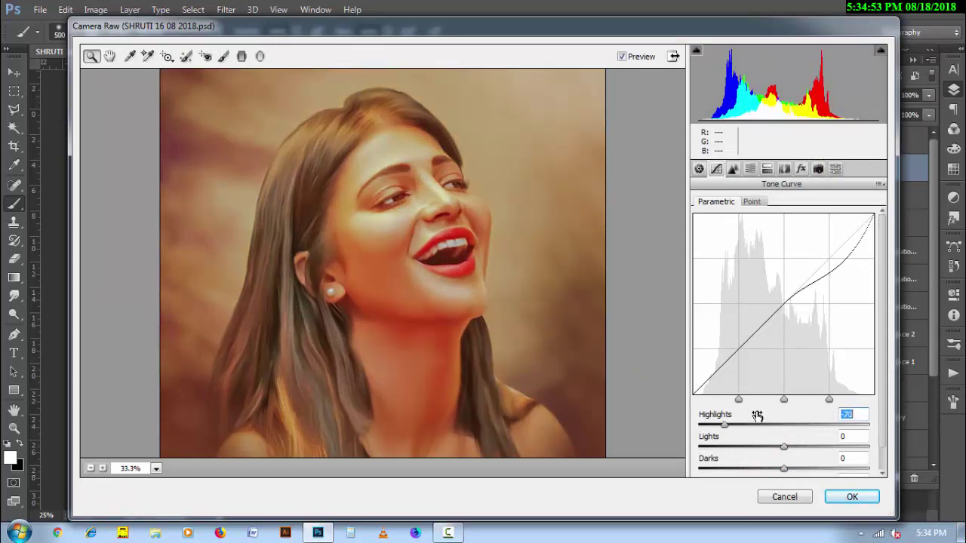
{"action": "mouse_move", "coordinate": [801, 459]}
{"action": "left_mouse_down"}
{"action": "mouse_move", "coordinate": [819, 462]}
{"action": "mouse_move", "coordinate": [799, 441]}
{"action": "left_mouse_up"}
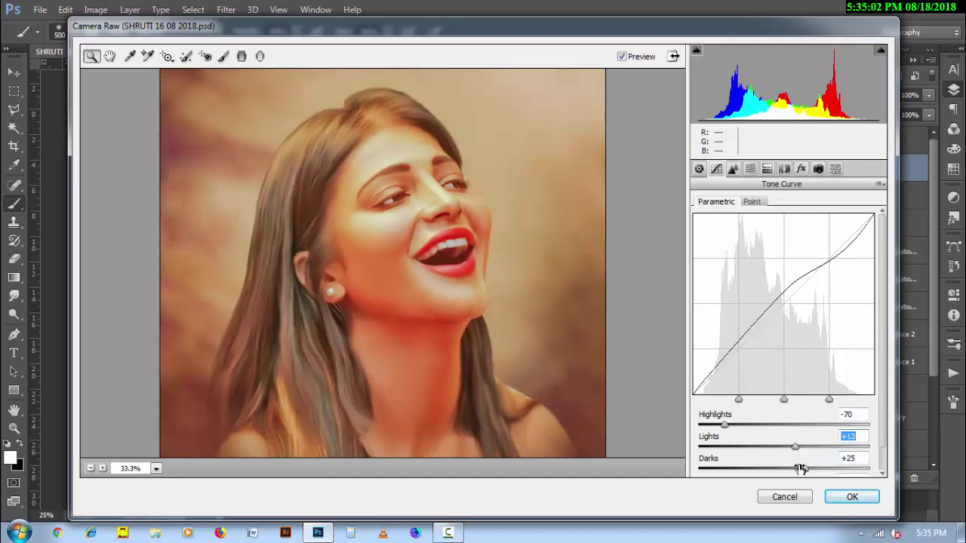
{"action": "scroll", "coordinate": [800, 469], "scroll_direction": "down", "scroll_amount": 1}
{"action": "left_click", "coordinate": [785, 464]}
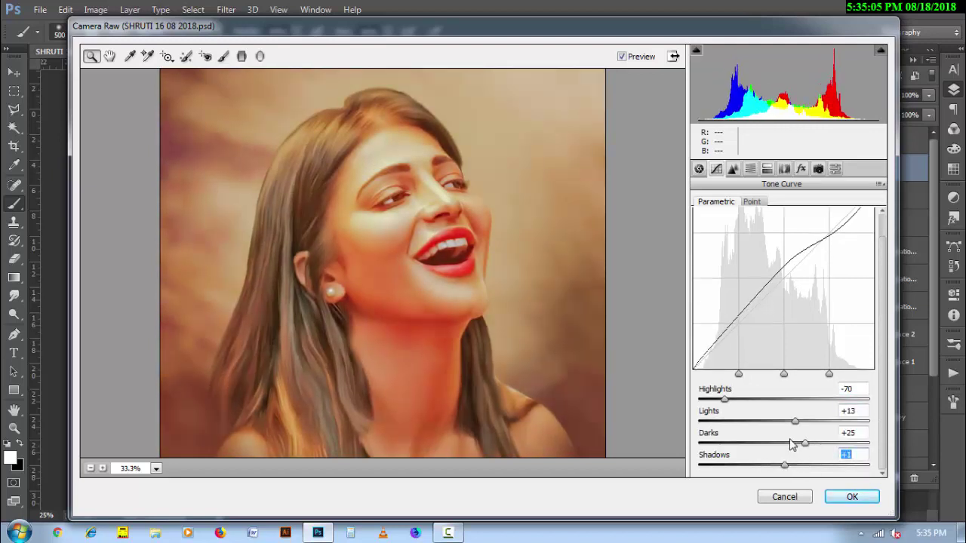
{"action": "mouse_move", "coordinate": [791, 446]}
{"action": "left_mouse_down"}
{"action": "mouse_move", "coordinate": [761, 434]}
{"action": "mouse_move", "coordinate": [769, 438]}
{"action": "left_mouse_up"}
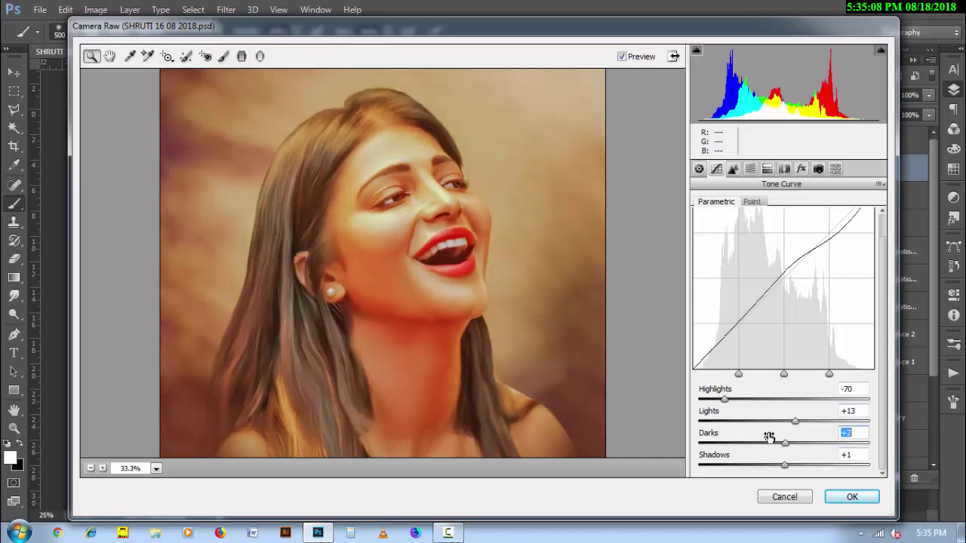
{"action": "left_click_drag", "start_coordinate": [741, 395], "coordinate": [746, 395]}
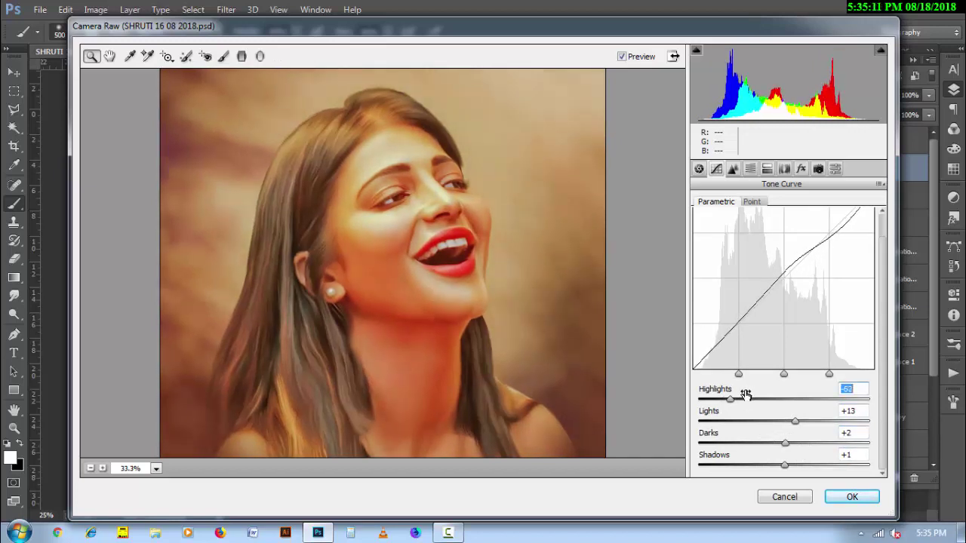
Step: Set Temperature -8, Tint -7, Highlights about -30, Shadows +42, and apply the grade
{"action": "left_click", "coordinate": [700, 169]}
{"action": "mouse_move", "coordinate": [806, 232]}
{"action": "left_mouse_down"}
{"action": "mouse_move", "coordinate": [798, 228]}
{"action": "mouse_move", "coordinate": [810, 251]}
{"action": "mouse_move", "coordinate": [780, 252]}
{"action": "mouse_move", "coordinate": [797, 230]}
{"action": "mouse_move", "coordinate": [793, 254]}
{"action": "left_mouse_up"}
{"action": "type", "text": "0"}
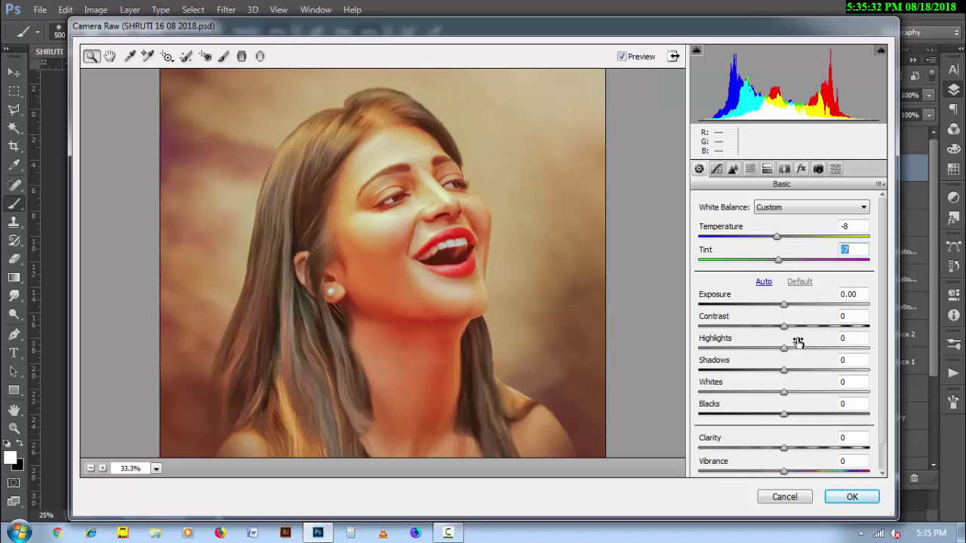
{"action": "mouse_move", "coordinate": [797, 342]}
{"action": "left_mouse_down"}
{"action": "mouse_move", "coordinate": [752, 344]}
{"action": "mouse_move", "coordinate": [820, 370]}
{"action": "left_mouse_up"}
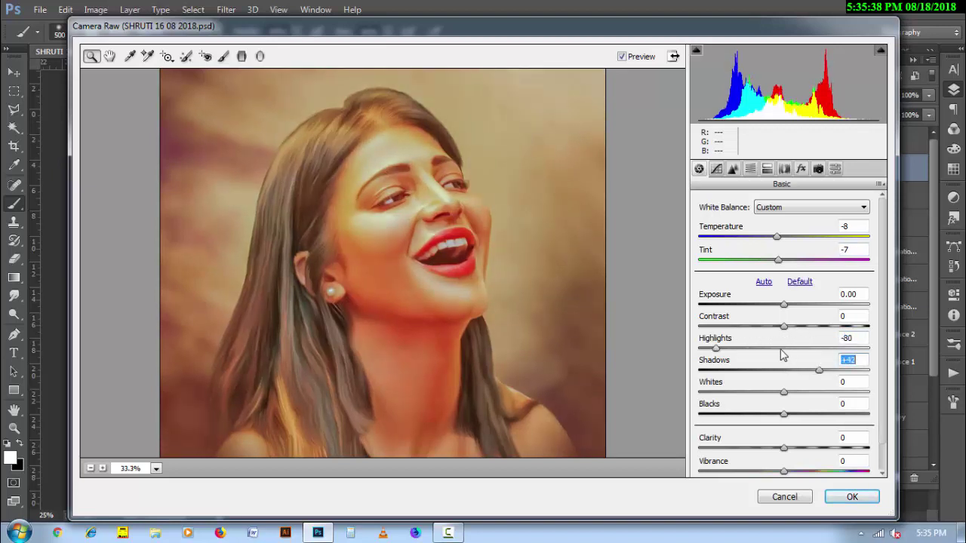
{"action": "mouse_move", "coordinate": [736, 348]}
{"action": "left_mouse_down"}
{"action": "mouse_move", "coordinate": [770, 341]}
{"action": "mouse_move", "coordinate": [778, 390]}
{"action": "mouse_move", "coordinate": [817, 387]}
{"action": "left_mouse_up"}
{"action": "left_click", "coordinate": [853, 496]}
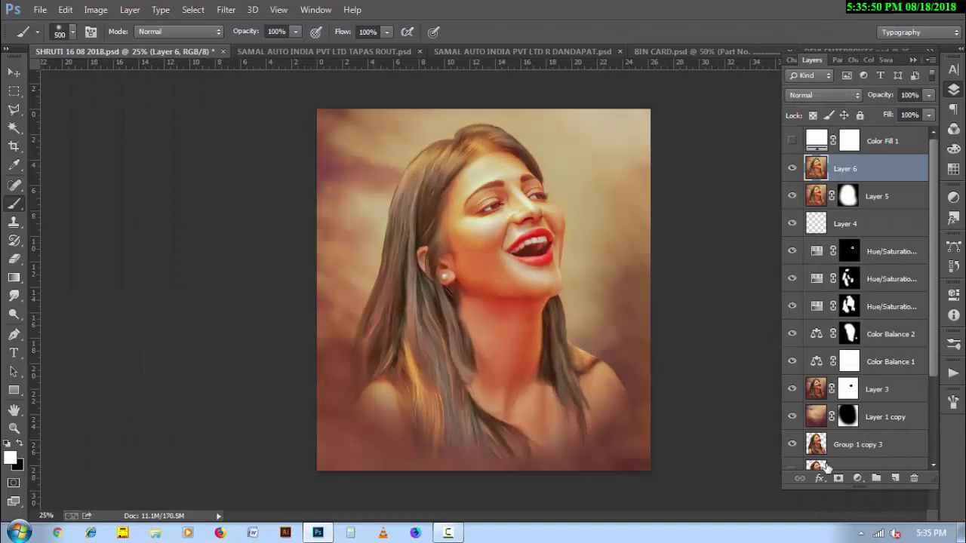
Step: Give Layer 6 a black hide-all mask and paint white over the face with a 1000 px brush
{"action": "left_click", "coordinate": [838, 478], "text": "alt"}
{"action": "key", "text": "bracketright"}
{"action": "key", "text": "bracketright"}
{"action": "key", "text": "bracketright"}
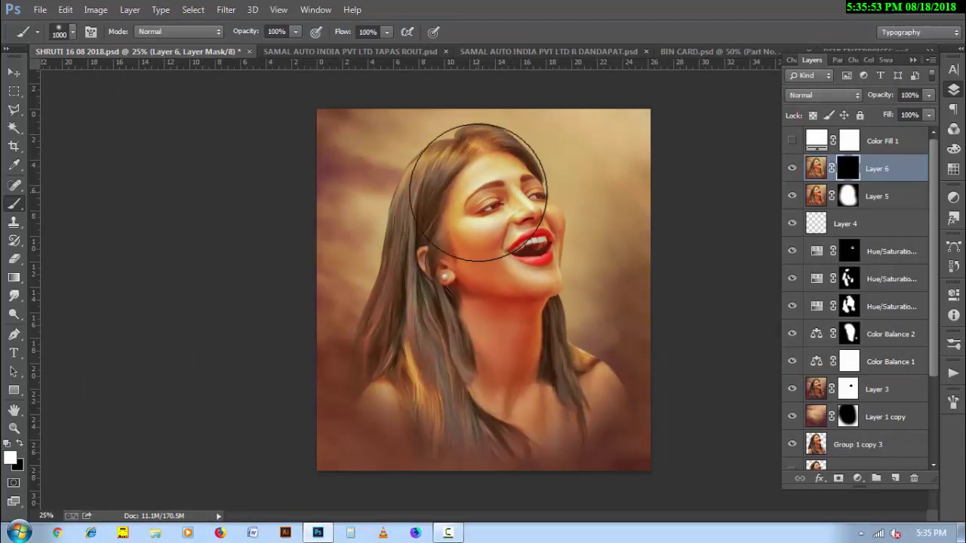
{"action": "mouse_move", "coordinate": [479, 192]}
{"action": "left_mouse_down"}
{"action": "mouse_move", "coordinate": [485, 272]}
{"action": "mouse_move", "coordinate": [516, 216]}
{"action": "left_mouse_up"}
{"action": "key", "text": "bracketleft"}
{"action": "key", "text": "bracketleft"}
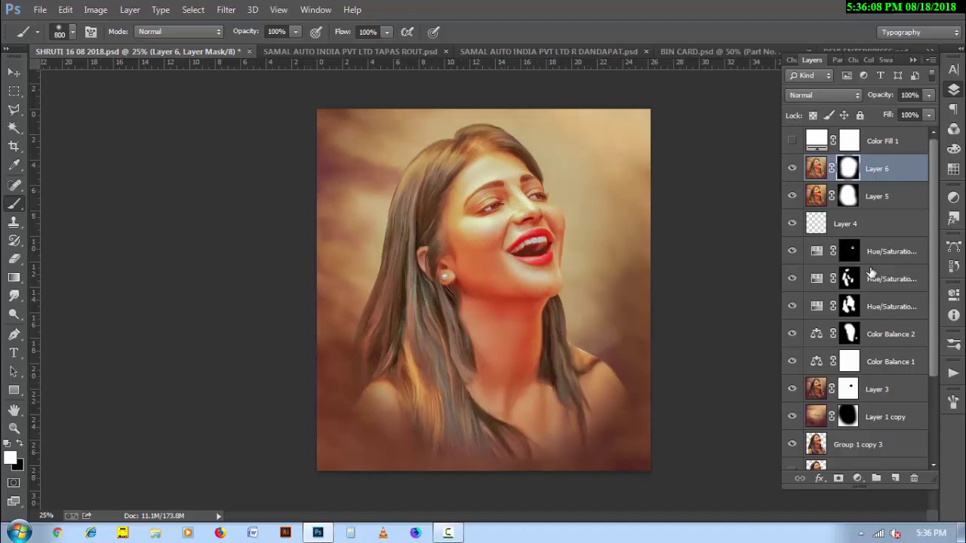
Step: Stamp visible layers into Layer 7 and apply Camera Raw luminance noise reduction of about 50
{"action": "key", "text": "ctrl+alt+shift+e"}
{"action": "left_click", "coordinate": [226, 9]}
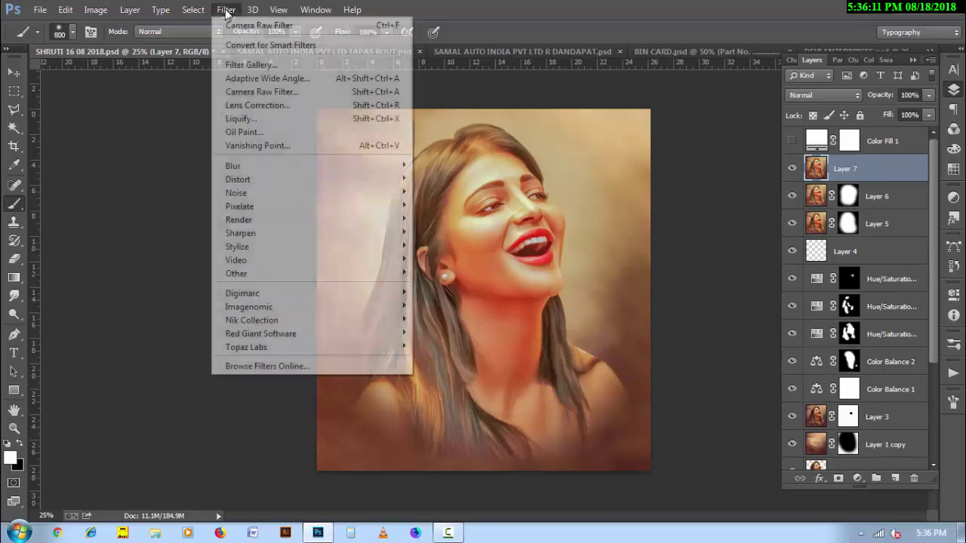
{"action": "left_click", "coordinate": [273, 92]}
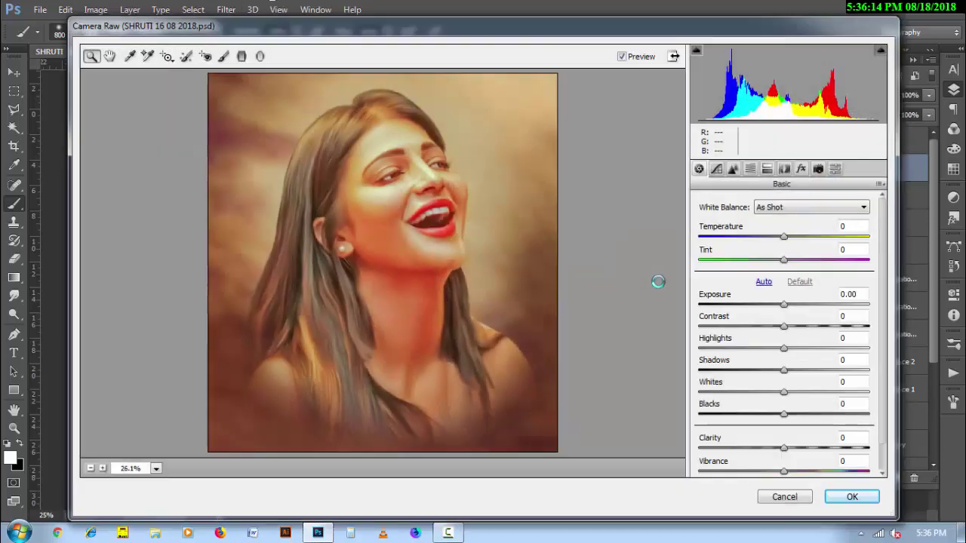
{"action": "left_click", "coordinate": [472, 221]}
{"action": "left_click", "coordinate": [468, 181]}
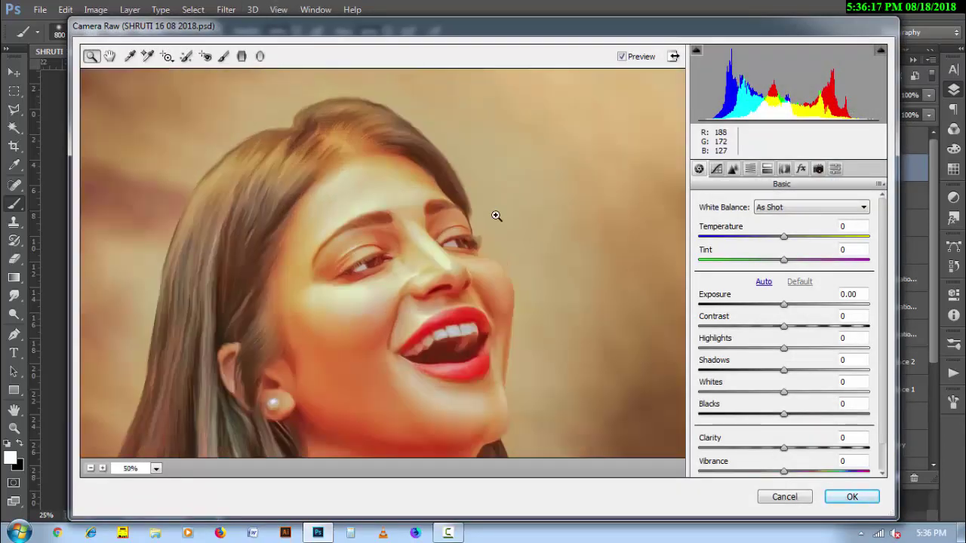
{"action": "left_click", "coordinate": [733, 169]}
{"action": "left_click_drag", "start_coordinate": [700, 343], "coordinate": [753, 342]}
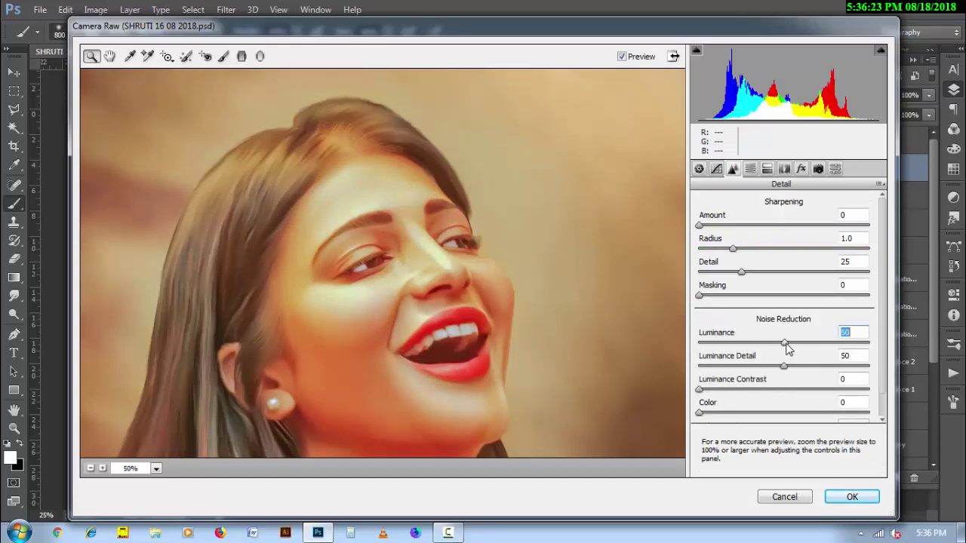
{"action": "left_click", "coordinate": [851, 497]}
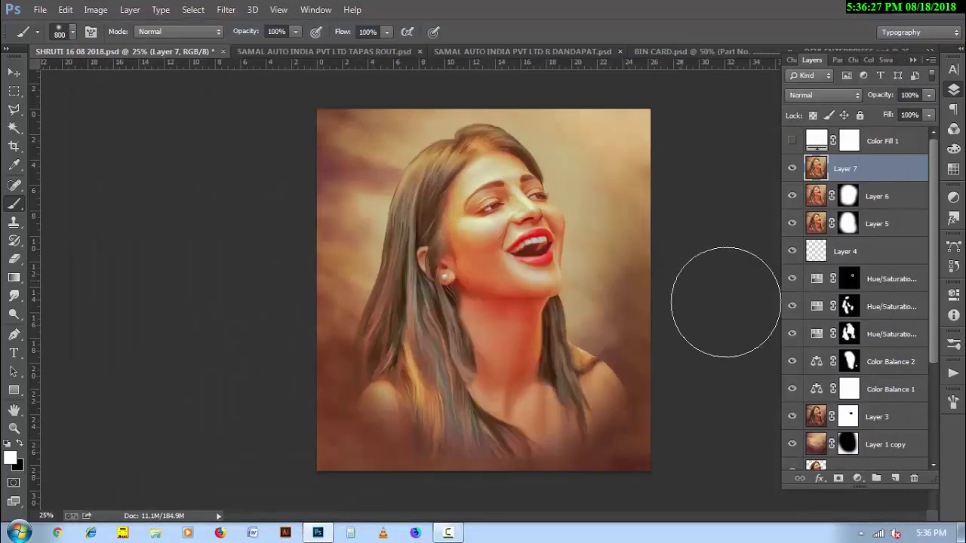
Step: Add a black mask to Layer 7 and paint the forehead in with a smaller brush
{"action": "left_click", "coordinate": [838, 477], "text": "alt"}
{"action": "scroll", "coordinate": [600, 326], "scroll_direction": "up", "scroll_amount": 5}
{"action": "scroll", "coordinate": [600, 326], "scroll_direction": "down", "scroll_amount": 2}
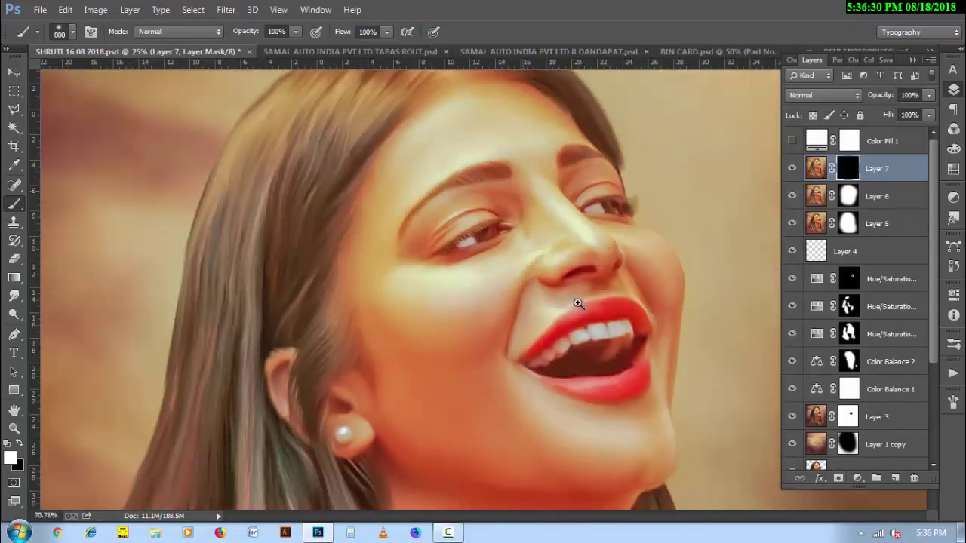
{"action": "scroll", "coordinate": [528, 269], "scroll_direction": "down", "scroll_amount": 1}
{"action": "key", "text": "bracketleft"}
{"action": "key", "text": "bracketleft"}
{"action": "key", "text": "bracketleft"}
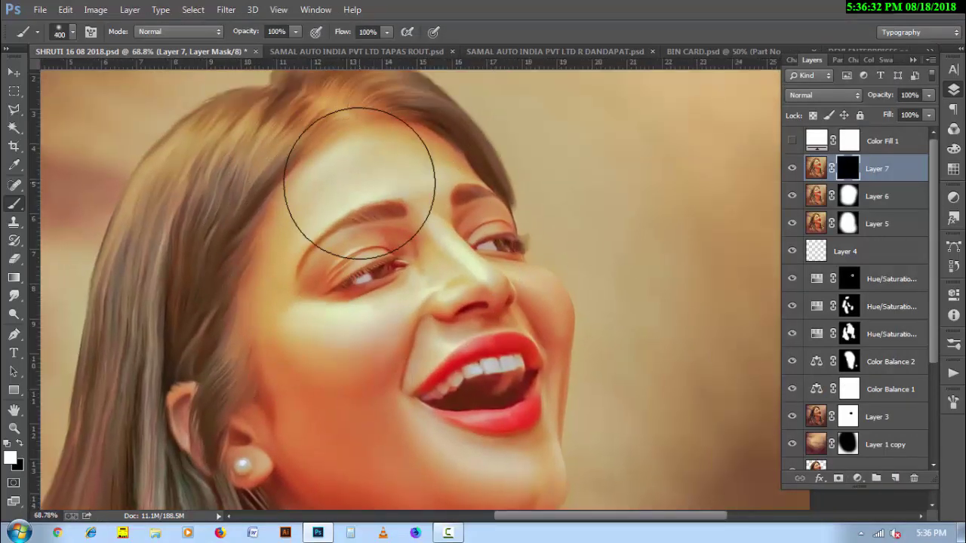
{"action": "key", "text": "bracketleft"}
{"action": "key", "text": "bracketleft"}
{"action": "key", "text": "bracketleft"}
{"action": "left_click_drag", "start_coordinate": [291, 234], "coordinate": [431, 133]}
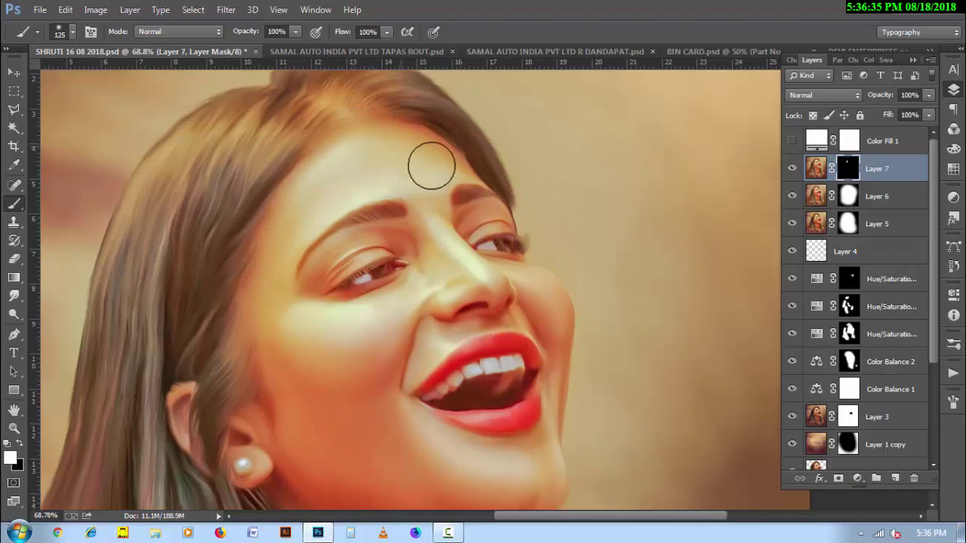
Step: Reveal Layer 7's smoothing on the cheek and along the nose bridge
{"action": "key", "text": "bracketright"}
{"action": "mouse_move", "coordinate": [329, 386]}
{"action": "left_mouse_down"}
{"action": "mouse_move", "coordinate": [373, 356]}
{"action": "mouse_move", "coordinate": [334, 445]}
{"action": "mouse_move", "coordinate": [377, 444]}
{"action": "left_mouse_up"}
{"action": "scroll", "coordinate": [423, 446], "scroll_direction": "down", "scroll_amount": 2}
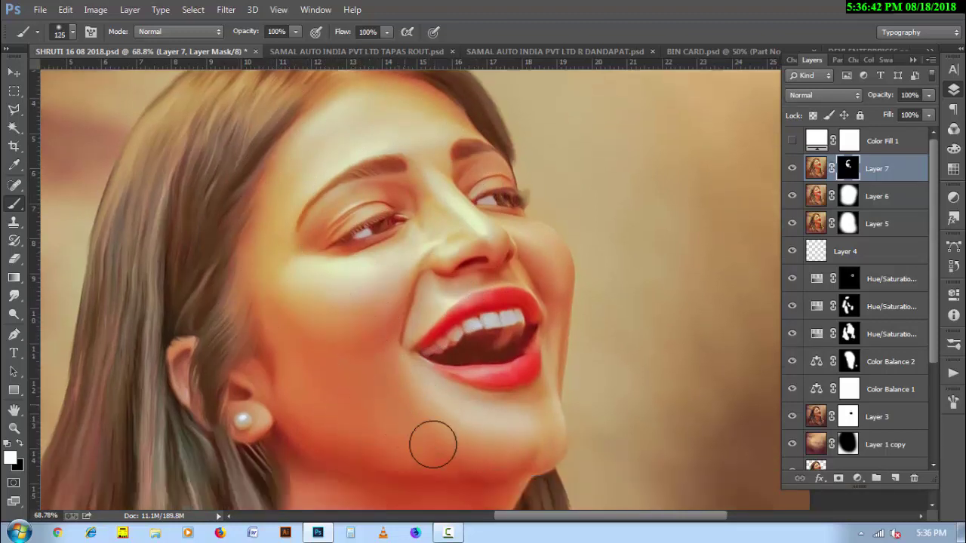
{"action": "key", "text": "bracketleft"}
{"action": "key", "text": "bracketleft"}
{"action": "key", "text": "bracketleft"}
{"action": "key", "text": "bracketleft"}
{"action": "key", "text": "bracketleft"}
{"action": "key", "text": "bracketleft"}
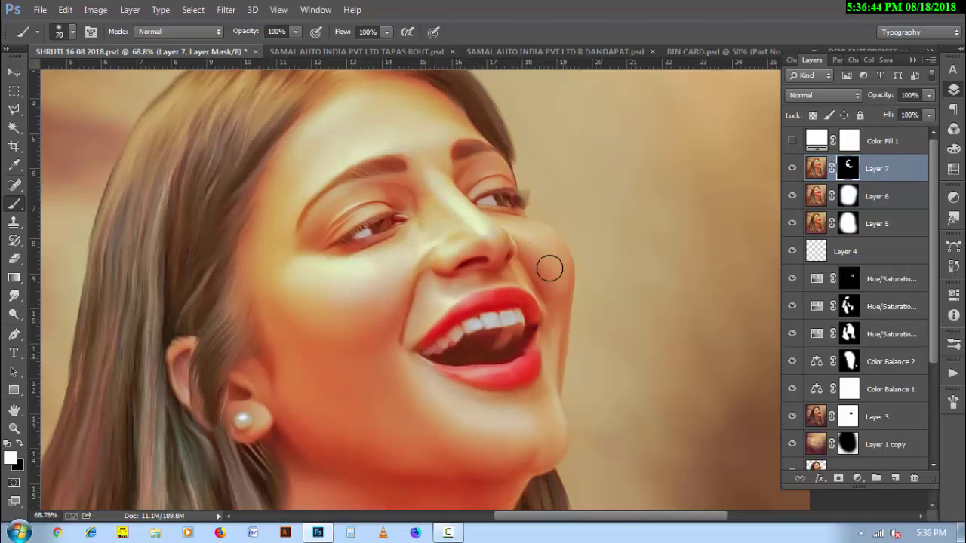
{"action": "mouse_move", "coordinate": [463, 227]}
{"action": "left_mouse_down"}
{"action": "mouse_move", "coordinate": [492, 241]}
{"action": "mouse_move", "coordinate": [440, 257]}
{"action": "mouse_move", "coordinate": [409, 209]}
{"action": "left_mouse_up"}
Step: Extend the mask over the chin and neck, then zoom out to the whole portrait
{"action": "scroll", "coordinate": [453, 401], "scroll_direction": "down", "scroll_amount": 3}
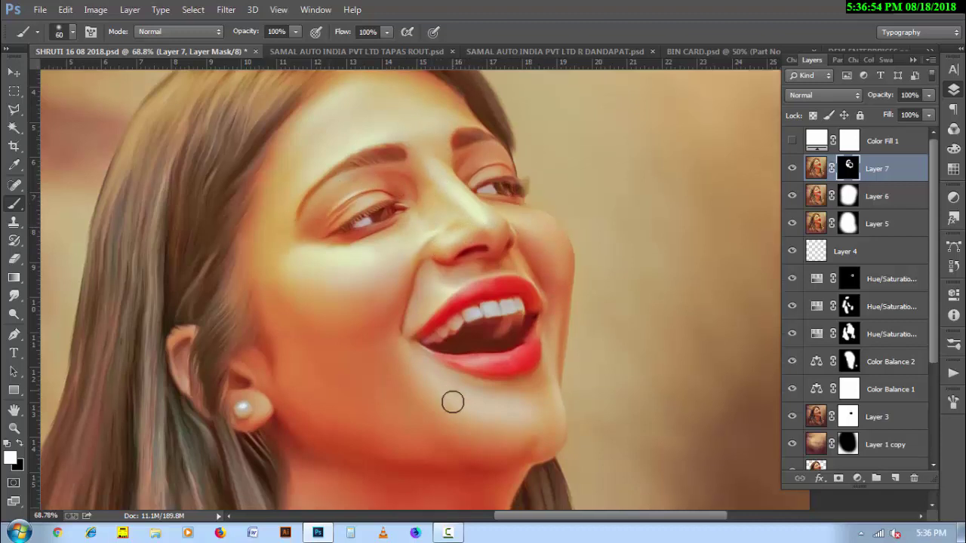
{"action": "key", "text": "bracketright"}
{"action": "key", "text": "bracketright"}
{"action": "key", "text": "bracketright"}
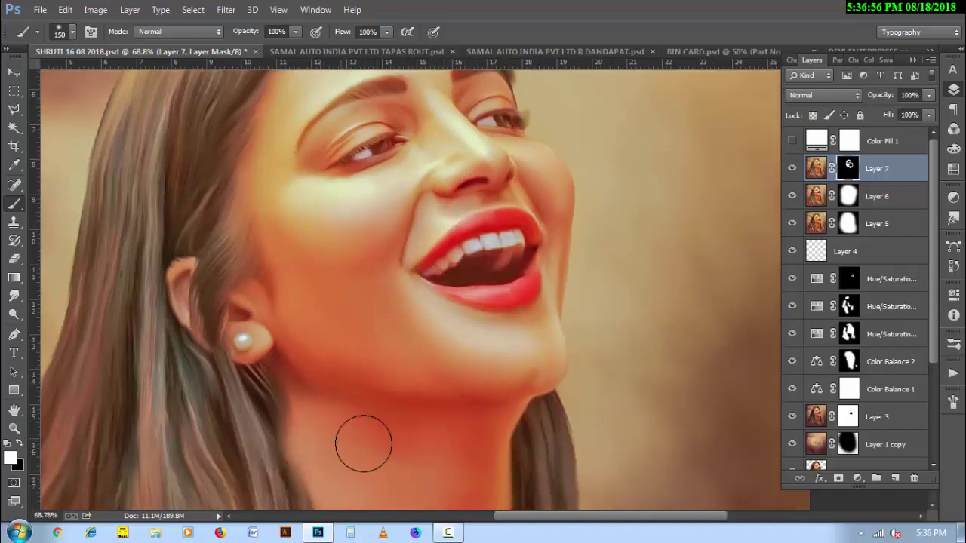
{"action": "scroll", "coordinate": [387, 365], "scroll_direction": "down", "scroll_amount": 5}
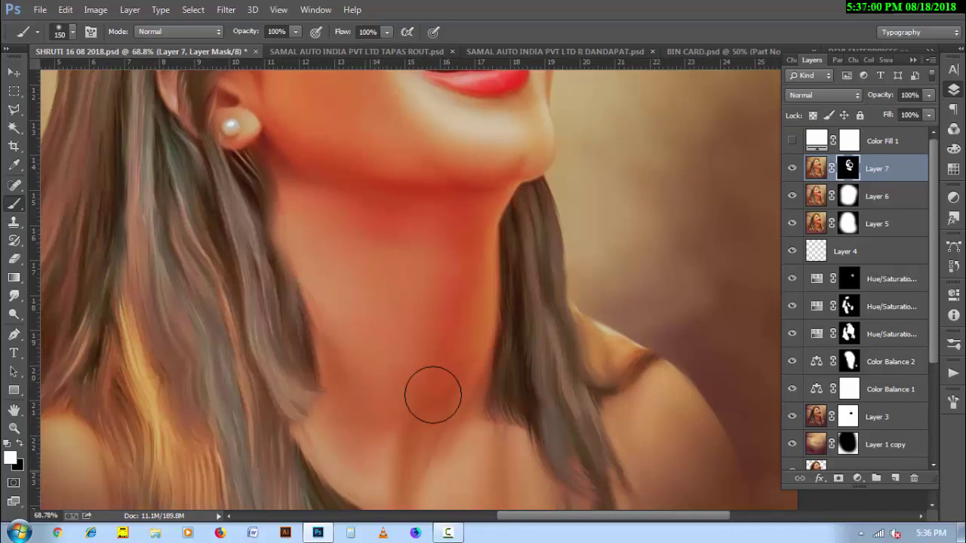
{"action": "key", "text": "ctrl+minus"}
{"action": "left_click_drag", "start_coordinate": [542, 168], "coordinate": [523, 367]}
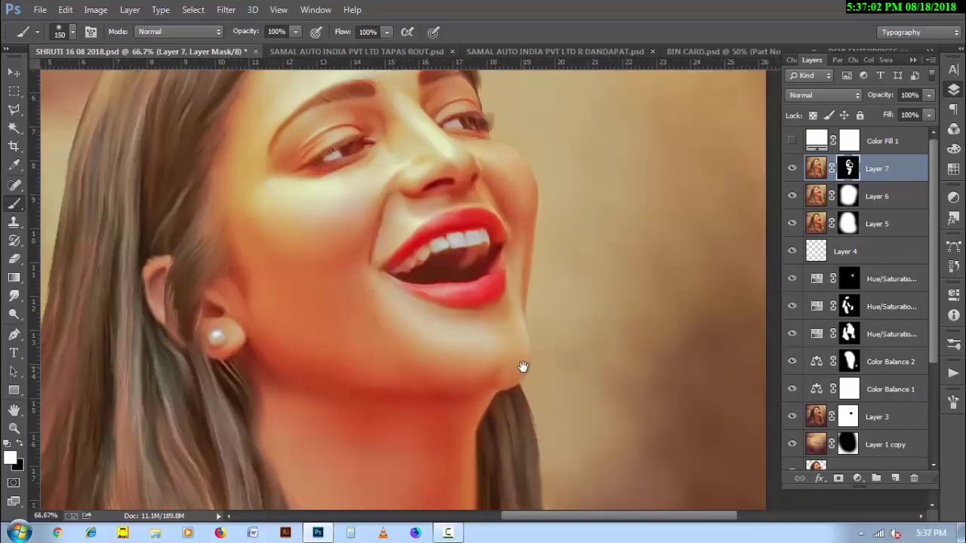
{"action": "left_click", "coordinate": [481, 327], "text": "alt"}
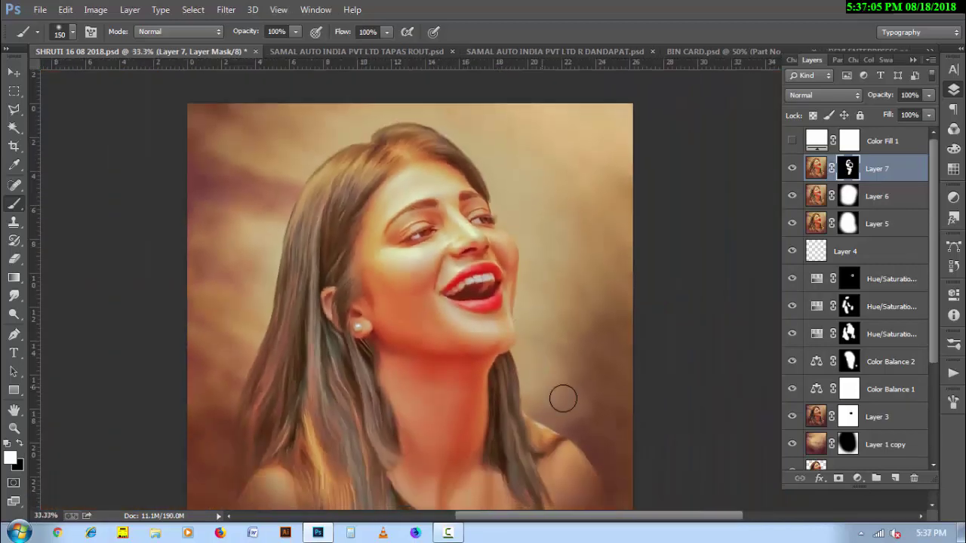
Step: Create a new Overlay-blended layer filled with 50% gray
{"action": "key", "text": "ctrl+shift+alt+e"}
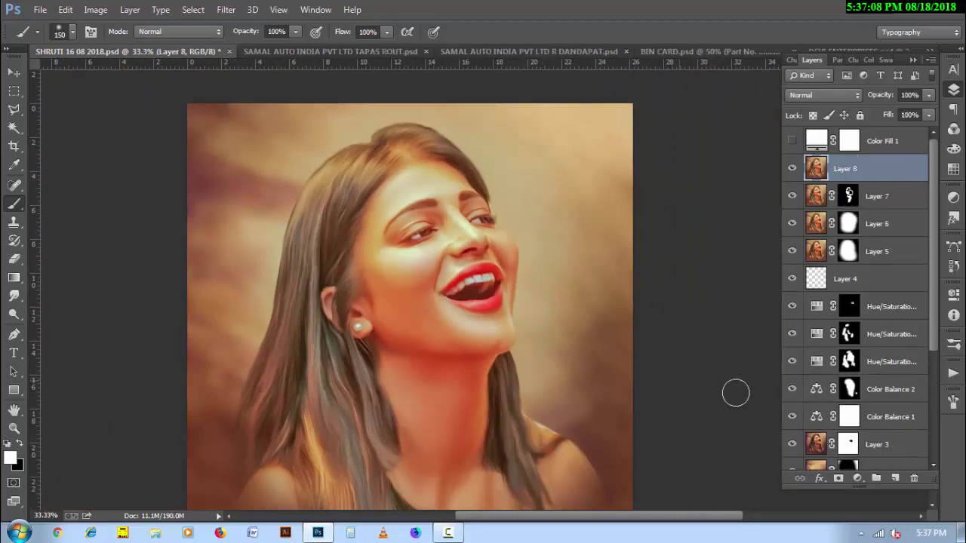
{"action": "left_click", "coordinate": [895, 478]}
{"action": "left_click", "coordinate": [822, 95]}
{"action": "left_click", "coordinate": [798, 280]}
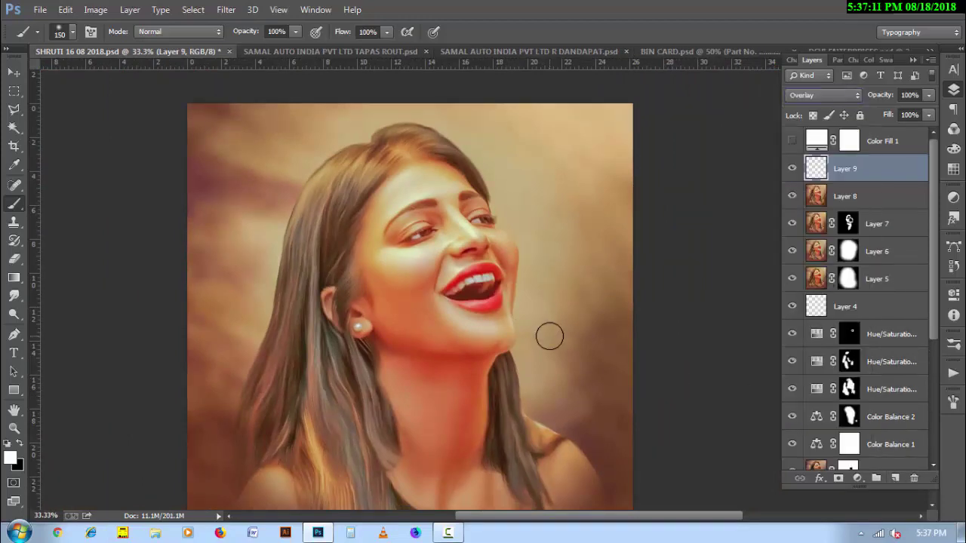
{"action": "key", "text": "shift+F5"}
{"action": "left_click", "coordinate": [564, 146]}
Step: Burn the hair below the ear, the right side of the neck and the forehead hairline
{"action": "right_click", "coordinate": [16, 317]}
{"action": "left_click", "coordinate": [68, 325]}
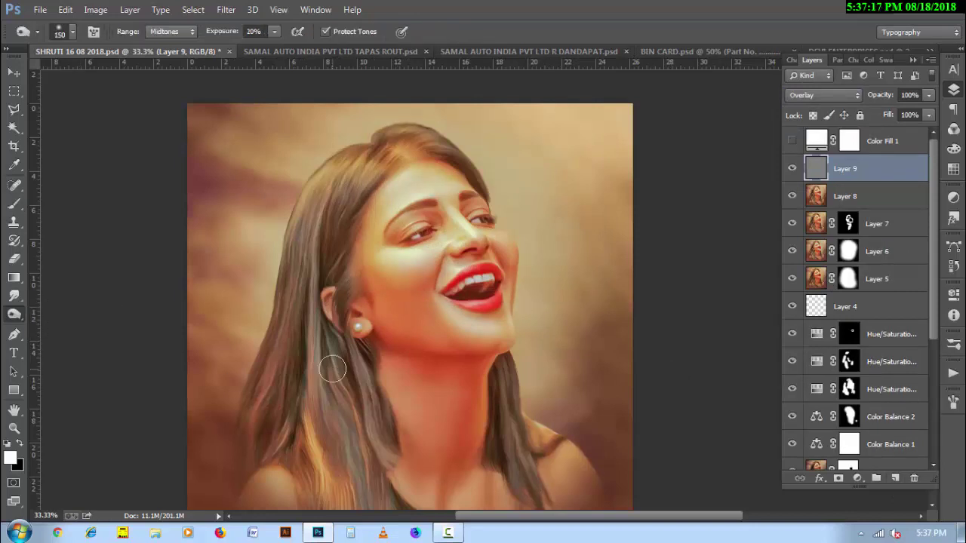
{"action": "mouse_move", "coordinate": [334, 323]}
{"action": "left_mouse_down"}
{"action": "mouse_move", "coordinate": [360, 356]}
{"action": "mouse_move", "coordinate": [345, 378]}
{"action": "left_mouse_up"}
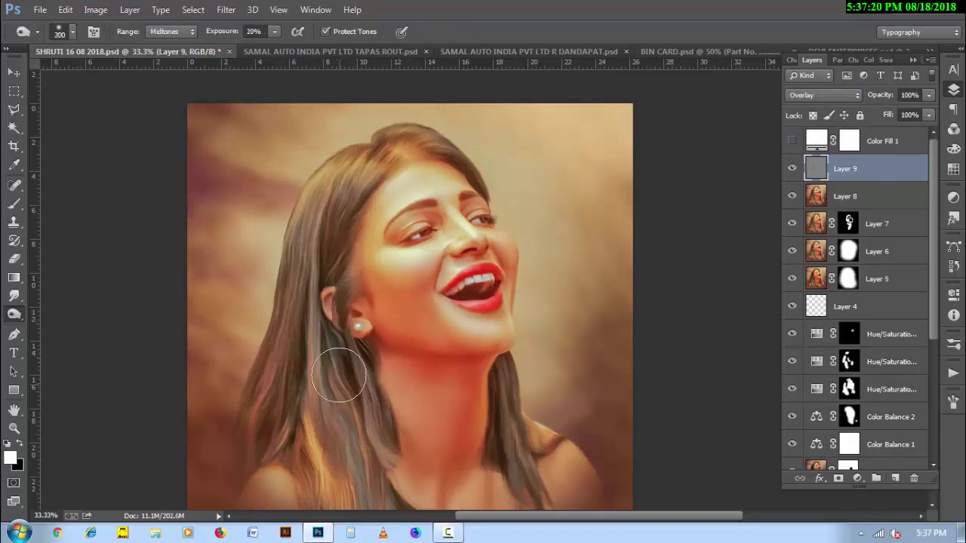
{"action": "key", "text": "bracketright"}
{"action": "left_click_drag", "start_coordinate": [502, 363], "coordinate": [513, 471]}
{"action": "key", "text": "bracketright"}
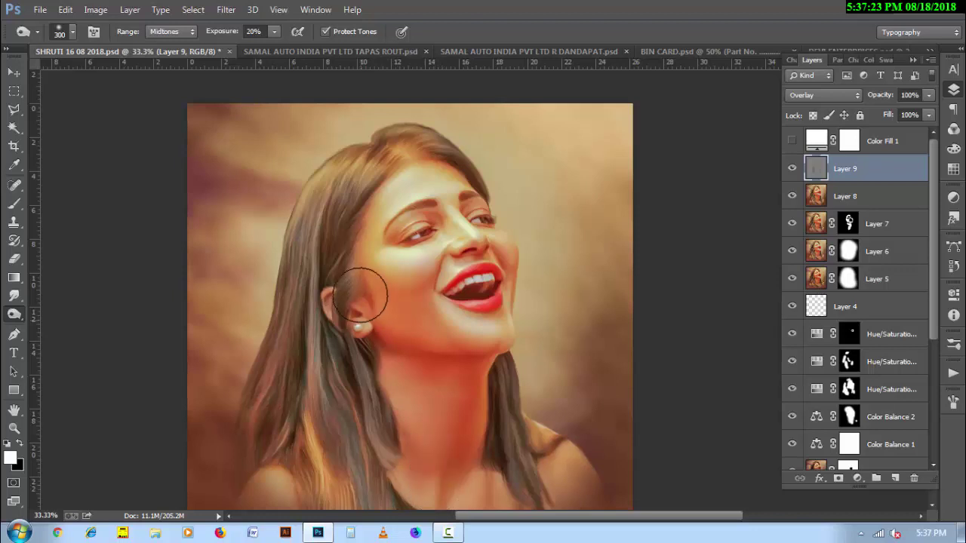
{"action": "mouse_move", "coordinate": [371, 221]}
{"action": "left_mouse_down"}
{"action": "mouse_move", "coordinate": [407, 171]}
{"action": "mouse_move", "coordinate": [364, 167]}
{"action": "mouse_move", "coordinate": [377, 151]}
{"action": "mouse_move", "coordinate": [421, 140]}
{"action": "mouse_move", "coordinate": [339, 189]}
{"action": "left_mouse_up"}
Step: Continue burning around the lip corner with a smaller burn brush
{"action": "key", "text": "bracketleft"}
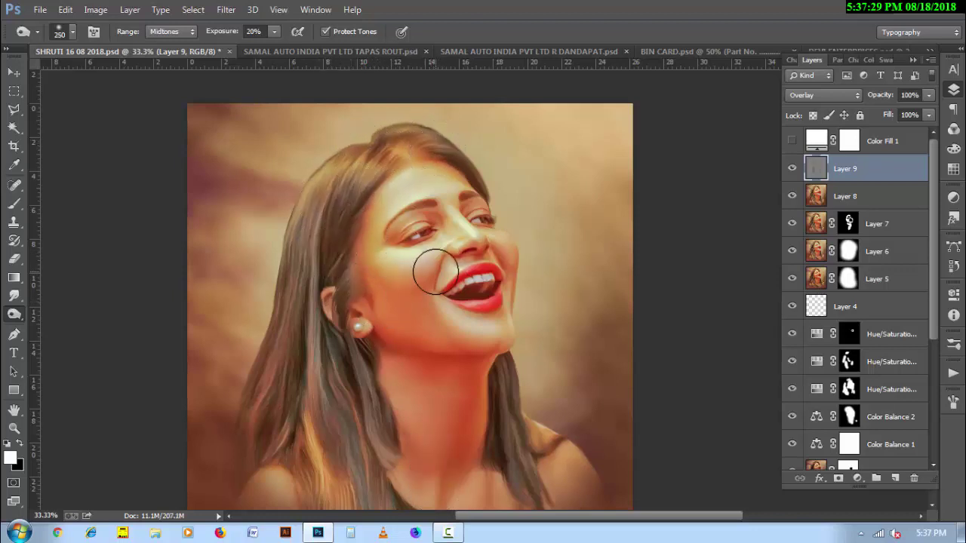
{"action": "key", "text": "bracketleft"}
{"action": "key", "text": "bracketleft"}
{"action": "key", "text": "bracketright"}
{"action": "key", "text": "bracketright"}
{"action": "key", "text": "bracketright"}
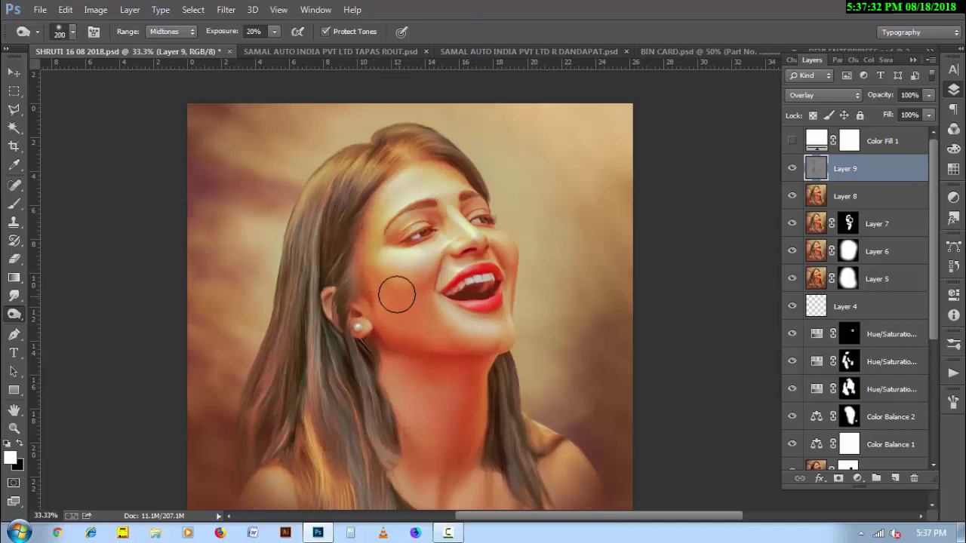
{"action": "key", "text": "bracketleft"}
{"action": "key", "text": "bracketleft"}
{"action": "key", "text": "bracketleft"}
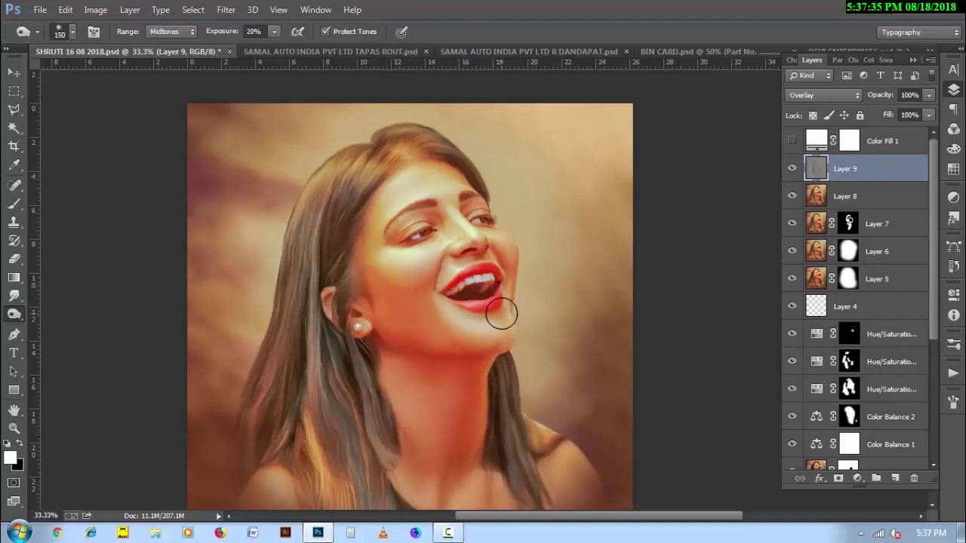
{"action": "key", "text": "bracketleft"}
{"action": "key", "text": "bracketleft"}
{"action": "key", "text": "bracketleft"}
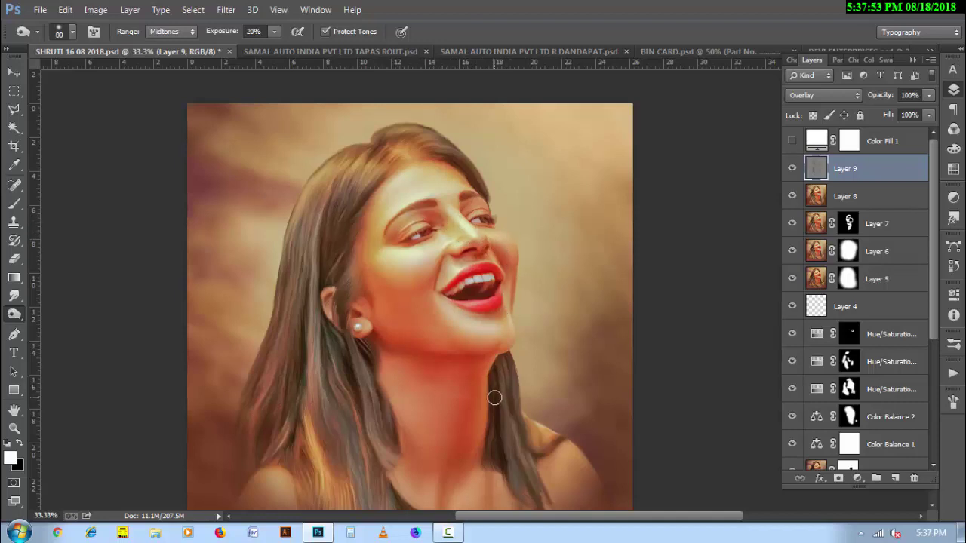
{"action": "key", "text": "bracketright"}
{"action": "key", "text": "bracketright"}
{"action": "key", "text": "bracketright"}
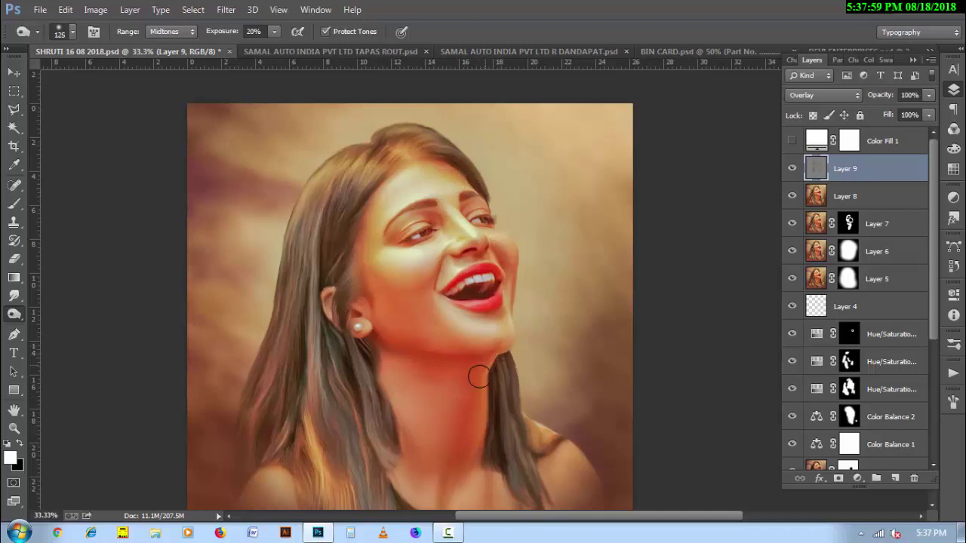
{"action": "key", "text": "bracketright"}
{"action": "key", "text": "bracketright"}
{"action": "key", "text": "bracketright"}
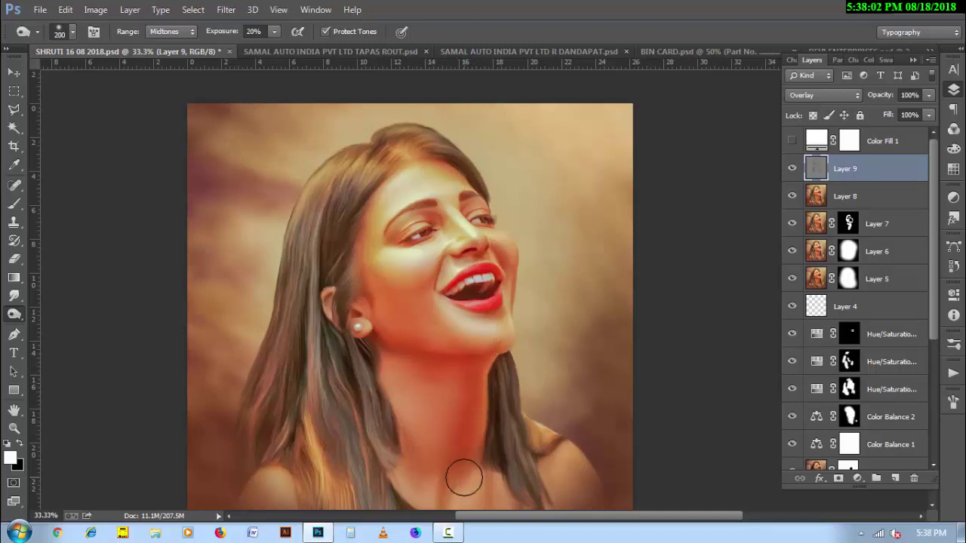
Step: Switch to the Dodge Tool and size its brush on the gray Overlay layer
{"action": "right_click", "coordinate": [13, 314]}
{"action": "left_click", "coordinate": [69, 311]}
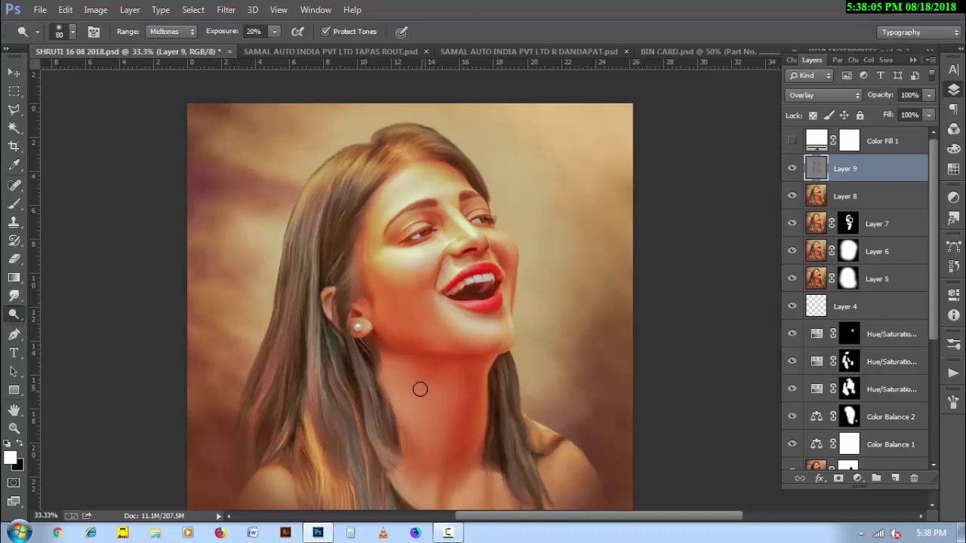
{"action": "key", "text": "bracketright"}
{"action": "key", "text": "bracketright"}
{"action": "key", "text": "bracketright"}
{"action": "key", "text": "bracketright"}
{"action": "key", "text": "bracketright"}
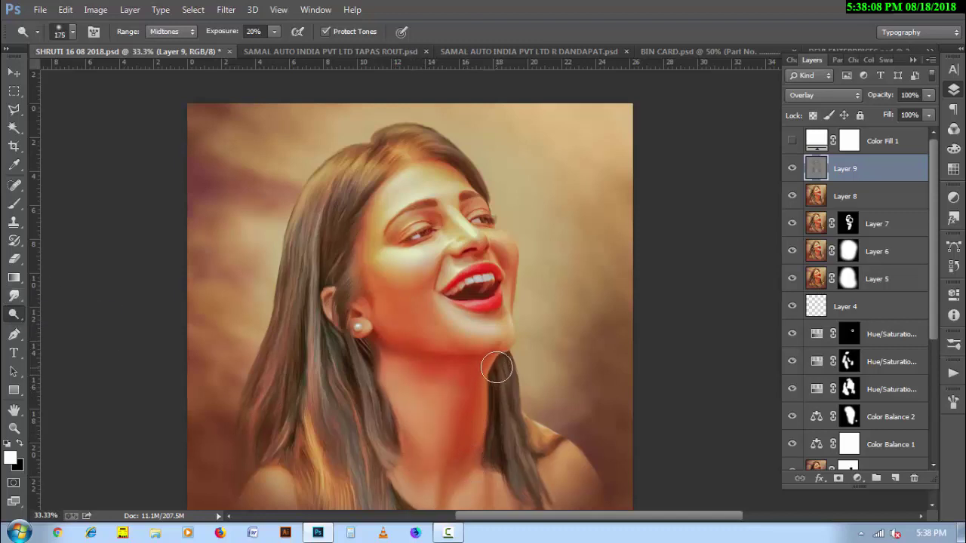
{"action": "key", "text": "bracketleft"}
{"action": "key", "text": "bracketleft"}
{"action": "key", "text": "bracketleft"}
{"action": "key", "text": "bracketright"}
{"action": "key", "text": "bracketright"}
{"action": "key", "text": "bracketright"}
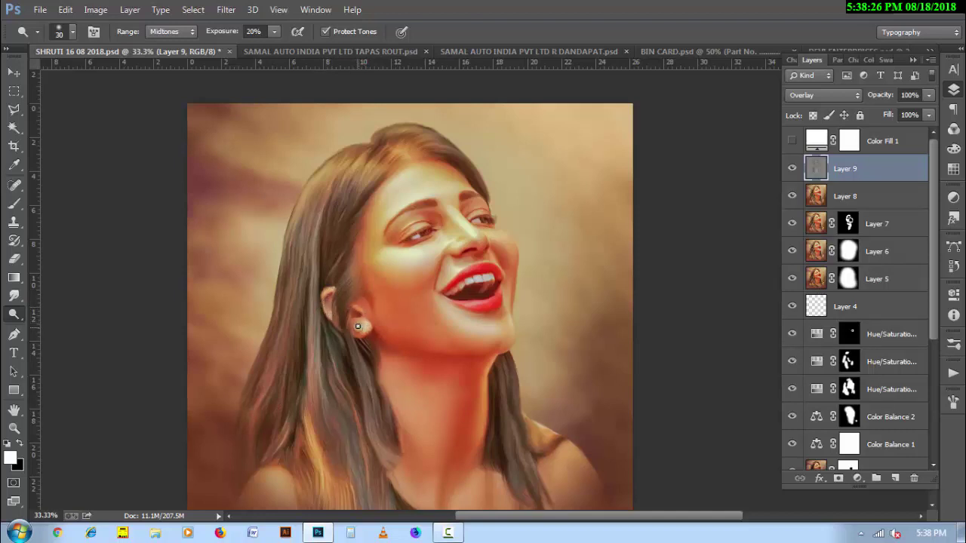
{"action": "scroll", "coordinate": [450, 397], "scroll_direction": "down", "scroll_amount": 3}
{"action": "key", "text": "bracketright"}
{"action": "key", "text": "bracketright"}
{"action": "key", "text": "bracketright"}
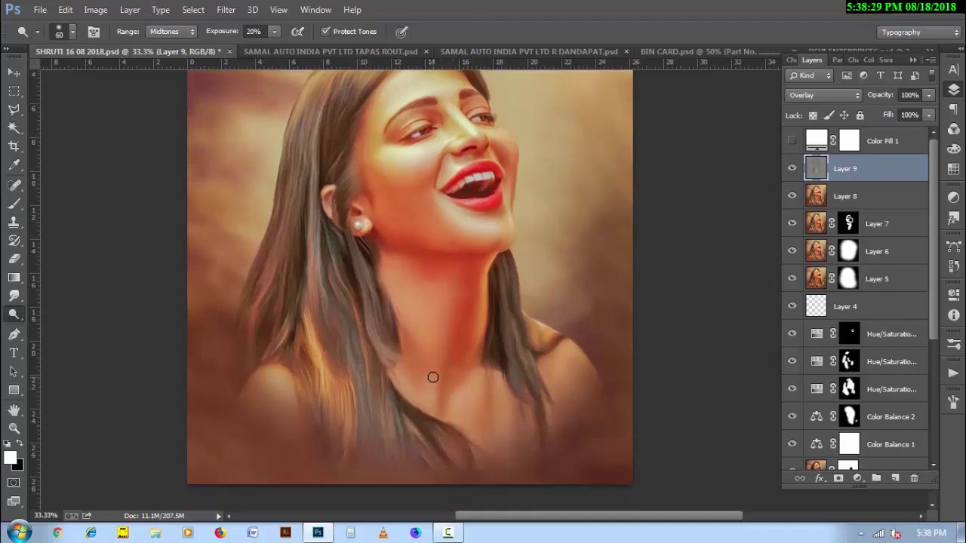
{"action": "key", "text": "bracketright"}
{"action": "key", "text": "bracketright"}
{"action": "key", "text": "bracketright"}
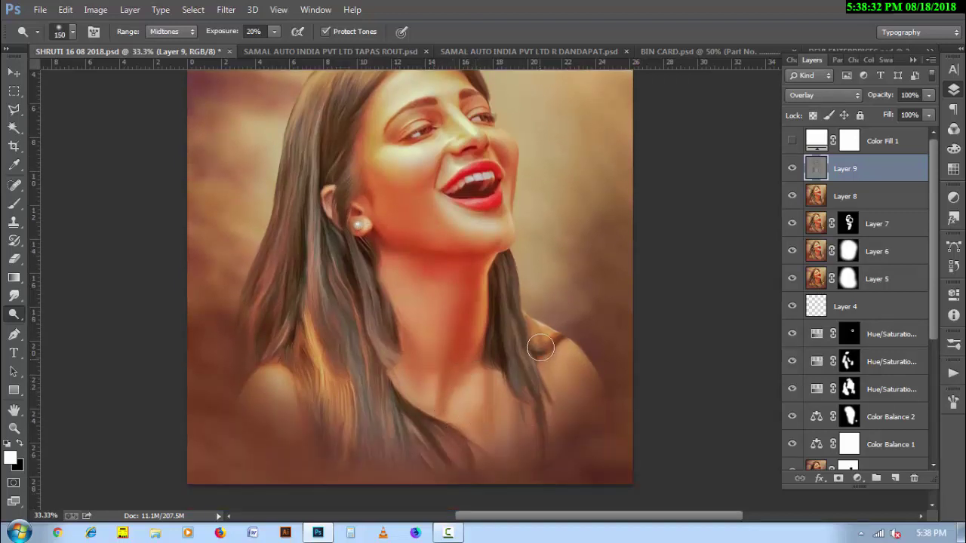
{"action": "key", "text": "bracketleft"}
{"action": "key", "text": "bracketleft"}
{"action": "key", "text": "bracketleft"}
{"action": "key", "text": "bracketright"}
{"action": "key", "text": "bracketright"}
{"action": "key", "text": "bracketright"}
{"action": "key", "text": "bracketright"}
{"action": "key", "text": "bracketright"}
{"action": "key", "text": "bracketright"}
{"action": "key", "text": "bracketright"}
{"action": "key", "text": "bracketright"}
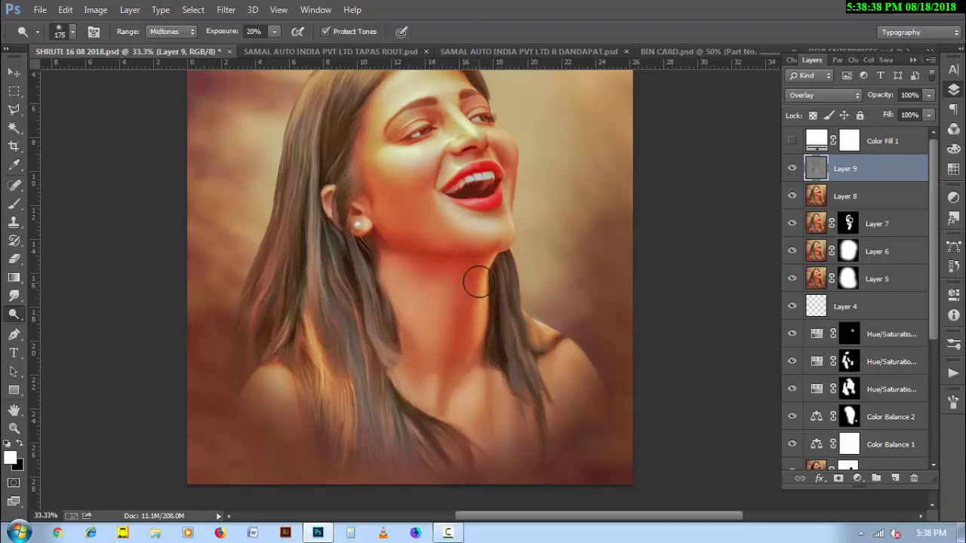
{"action": "key", "text": "bracketleft"}
{"action": "scroll", "coordinate": [518, 371], "scroll_direction": "up", "scroll_amount": 2}
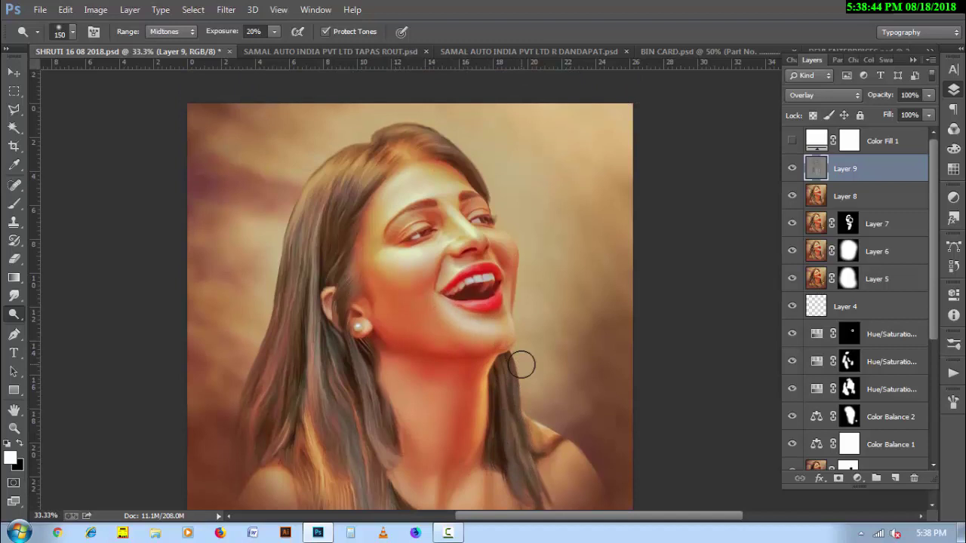
Step: Dodge the nose bridge and nose tip at 10% exposure
{"action": "key", "text": "1"}
{"action": "key", "text": "bracketleft"}
{"action": "key", "text": "bracketright"}
{"action": "key", "text": "bracketright"}
{"action": "key", "text": "bracketright"}
{"action": "key", "text": "bracketright"}
{"action": "key", "text": "bracketright"}
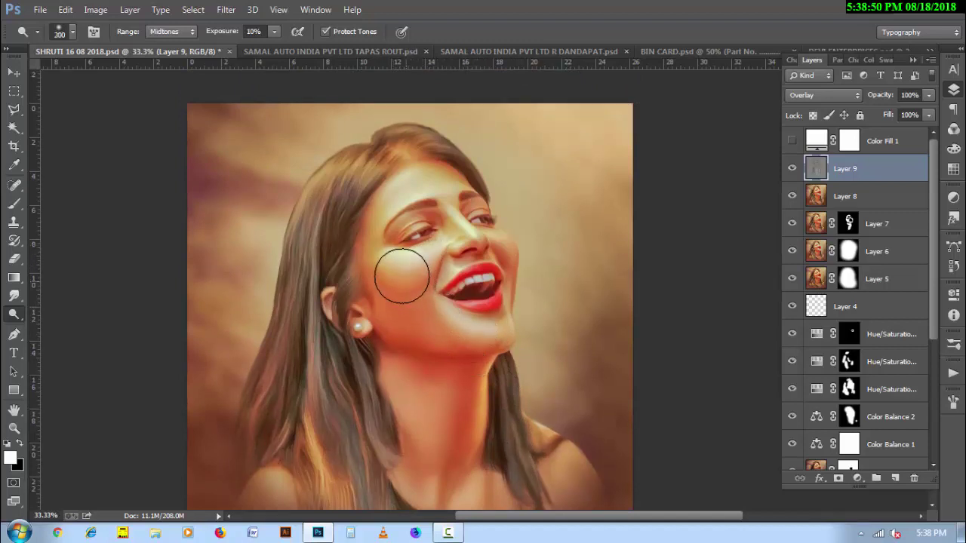
{"action": "key", "text": "bracketleft"}
{"action": "key", "text": "bracketleft"}
{"action": "key", "text": "bracketleft"}
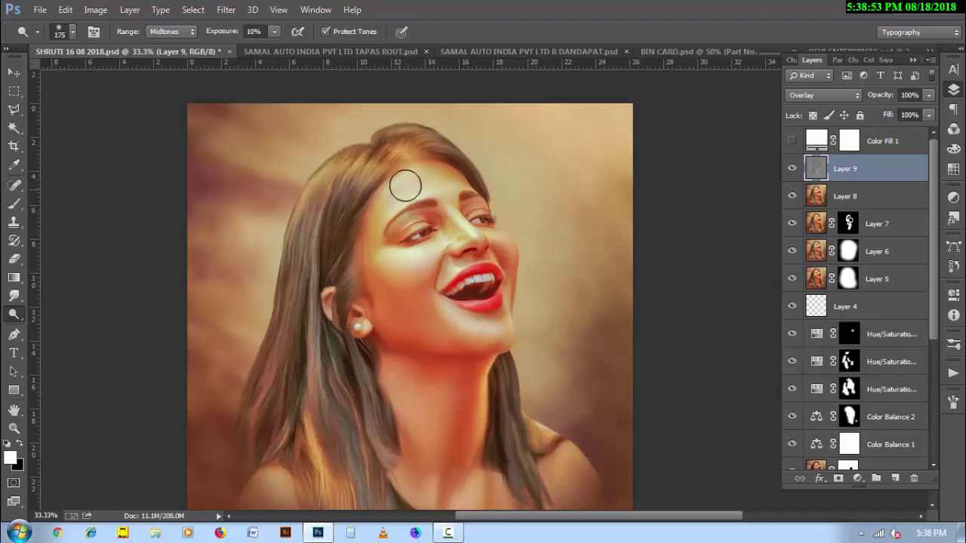
{"action": "key", "text": "bracketleft"}
{"action": "key", "text": "bracketleft"}
{"action": "key", "text": "bracketleft"}
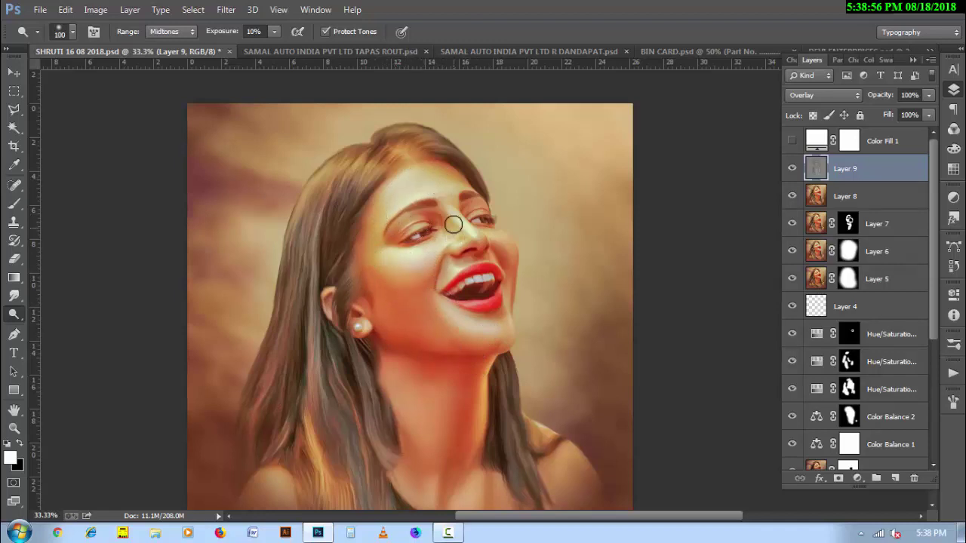
Step: Lighten both upper eyelids at 20% exposure, then show the white Color Fill 1 layer
{"action": "key", "text": "bracketleft"}
{"action": "mouse_move", "coordinate": [453, 224]}
{"action": "left_mouse_down"}
{"action": "mouse_move", "coordinate": [531, 299]}
{"action": "mouse_move", "coordinate": [491, 400]}
{"action": "left_mouse_up"}
{"action": "key", "text": "bracketleft"}
{"action": "key", "text": "bracketleft"}
{"action": "key", "text": "bracketleft"}
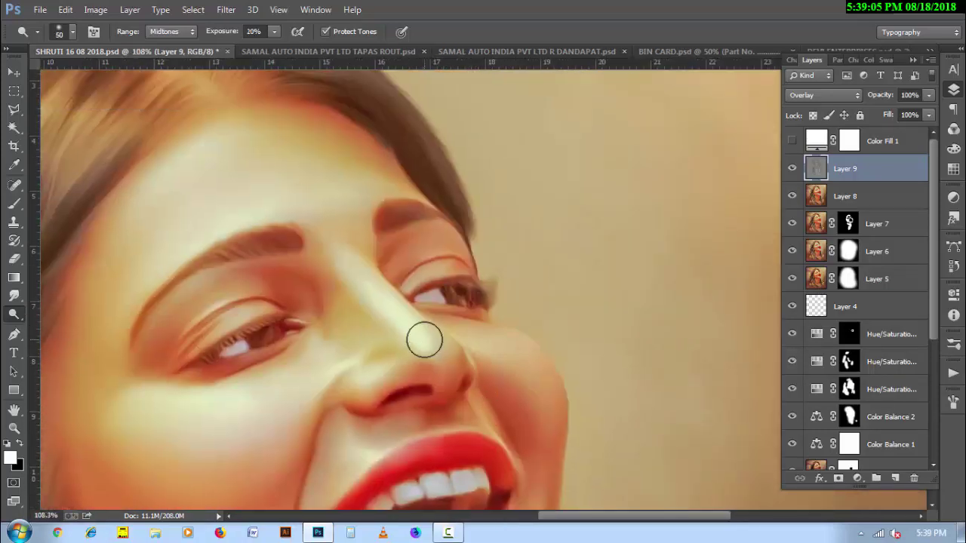
{"action": "key", "text": "bracketleft"}
{"action": "key", "text": "bracketleft"}
{"action": "key", "text": "bracketleft"}
{"action": "key", "text": "2"}
{"action": "mouse_move", "coordinate": [416, 287]}
{"action": "left_mouse_down"}
{"action": "mouse_move", "coordinate": [443, 225]}
{"action": "mouse_move", "coordinate": [453, 259]}
{"action": "mouse_move", "coordinate": [438, 227]}
{"action": "mouse_move", "coordinate": [389, 239]}
{"action": "left_mouse_up"}
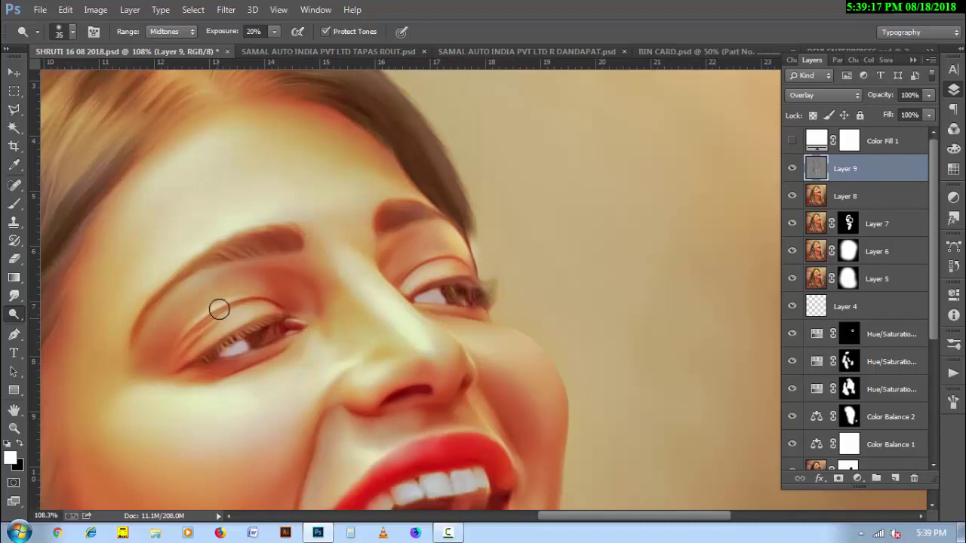
{"action": "mouse_move", "coordinate": [218, 308]}
{"action": "left_mouse_down"}
{"action": "mouse_move", "coordinate": [252, 317]}
{"action": "mouse_move", "coordinate": [189, 348]}
{"action": "left_mouse_up"}
{"action": "left_click", "coordinate": [793, 142]}
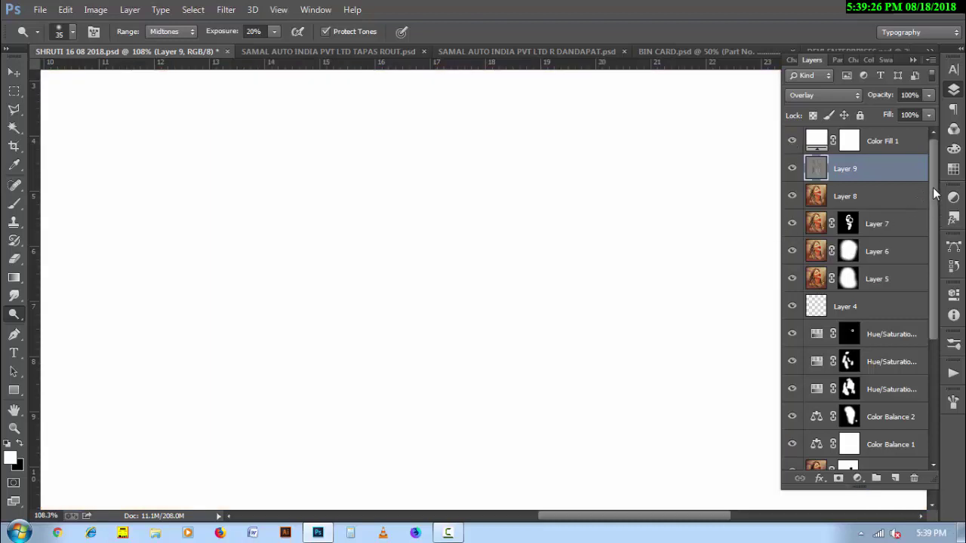
{"action": "left_click", "coordinate": [447, 533]}
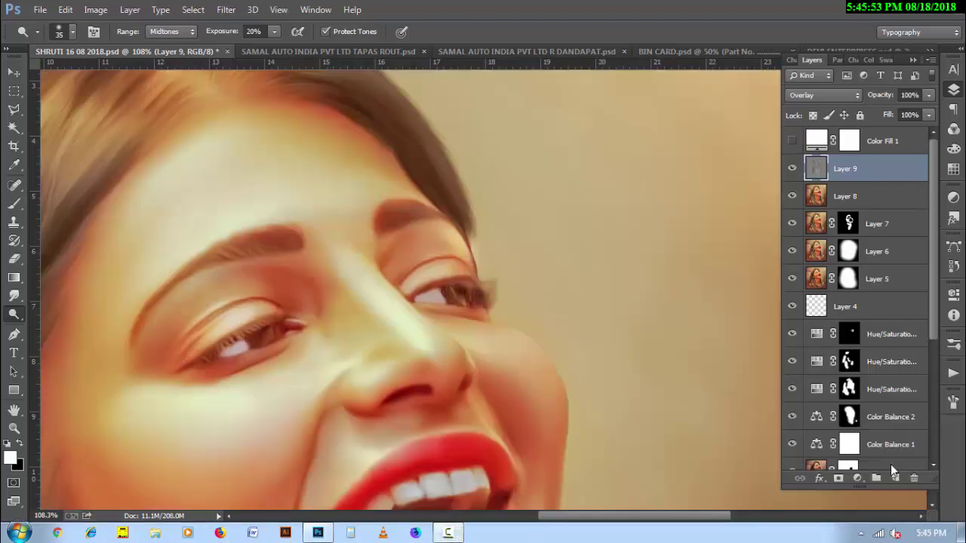
Step: Brighten the inner eye corner and the left upper eyelid crease
{"action": "key", "text": "bracketleft"}
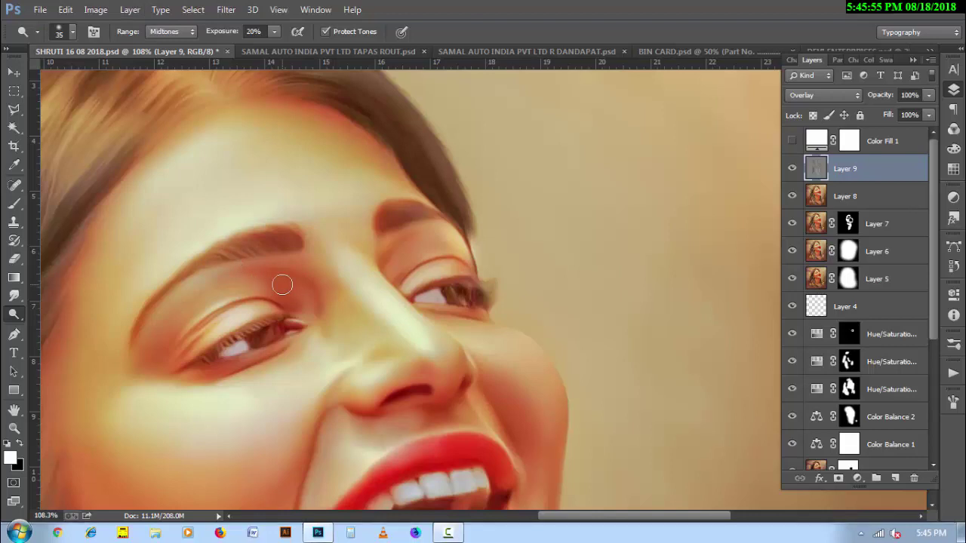
{"action": "key", "text": "bracketleft"}
{"action": "key", "text": "bracketleft"}
{"action": "key", "text": "bracketleft"}
{"action": "mouse_move", "coordinate": [287, 320]}
{"action": "left_mouse_down"}
{"action": "mouse_move", "coordinate": [300, 319]}
{"action": "mouse_move", "coordinate": [300, 338]}
{"action": "left_mouse_up"}
{"action": "key", "text": "bracketright"}
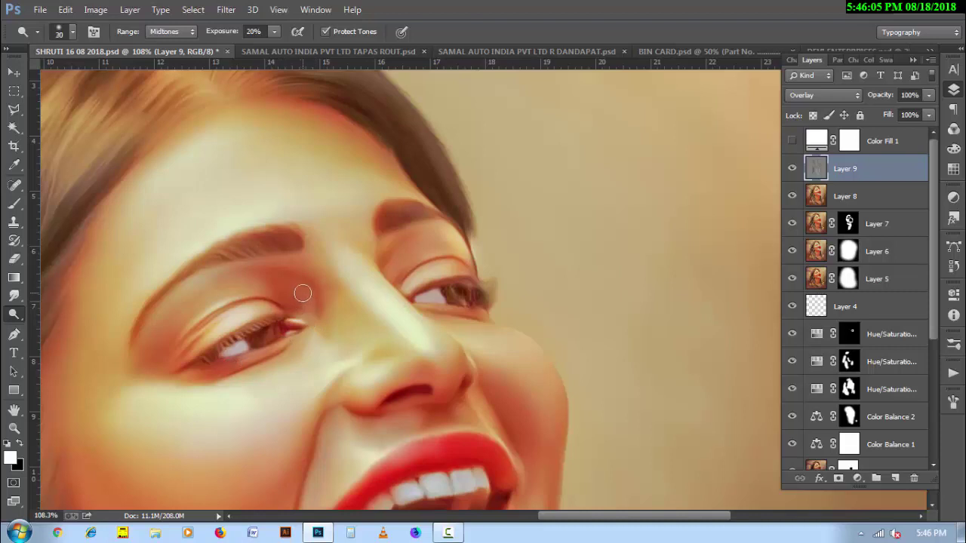
{"action": "key", "text": "bracketright"}
{"action": "key", "text": "bracketleft"}
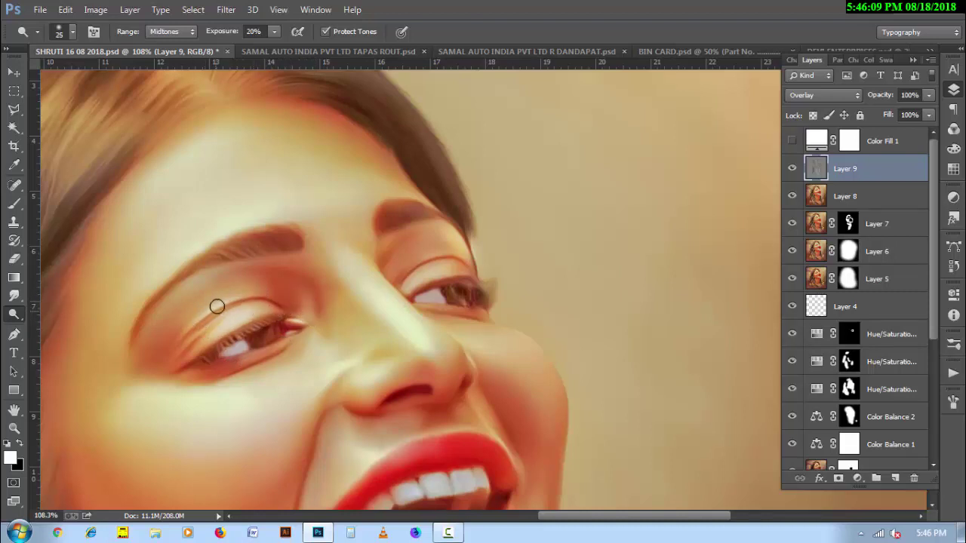
{"action": "key", "text": "bracketleft"}
{"action": "key", "text": "bracketleft"}
{"action": "key", "text": "bracketleft"}
{"action": "key", "text": "bracketright"}
{"action": "key", "text": "bracketright"}
{"action": "key", "text": "bracketright"}
{"action": "key", "text": "bracketright"}
{"action": "key", "text": "bracketright"}
{"action": "key", "text": "bracketright"}
{"action": "mouse_move", "coordinate": [153, 331]}
{"action": "left_mouse_down"}
{"action": "mouse_move", "coordinate": [216, 270]}
{"action": "mouse_move", "coordinate": [136, 350]}
{"action": "mouse_move", "coordinate": [214, 323]}
{"action": "left_mouse_up"}
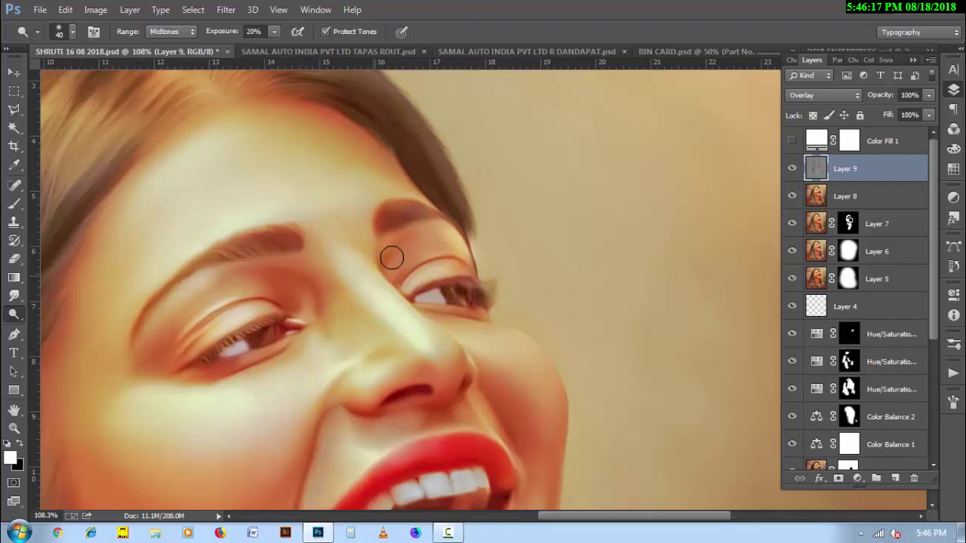
Step: Lighten the right upper-eyelid crease, then resize the dodge brush from 25 to 70
{"action": "key", "text": "bracketleft"}
{"action": "key", "text": "bracketleft"}
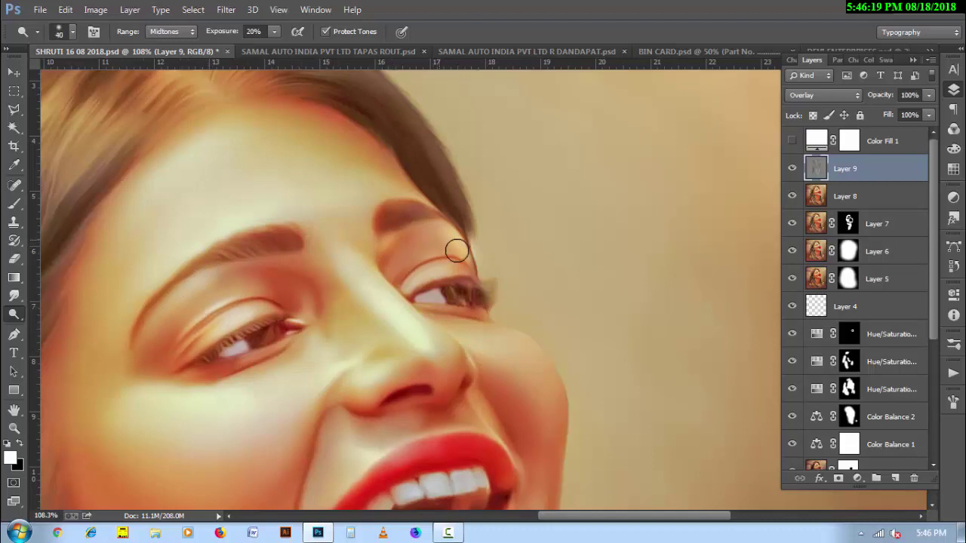
{"action": "key", "text": "bracketleft"}
{"action": "left_click_drag", "start_coordinate": [420, 263], "coordinate": [402, 279]}
{"action": "key", "text": "bracketright"}
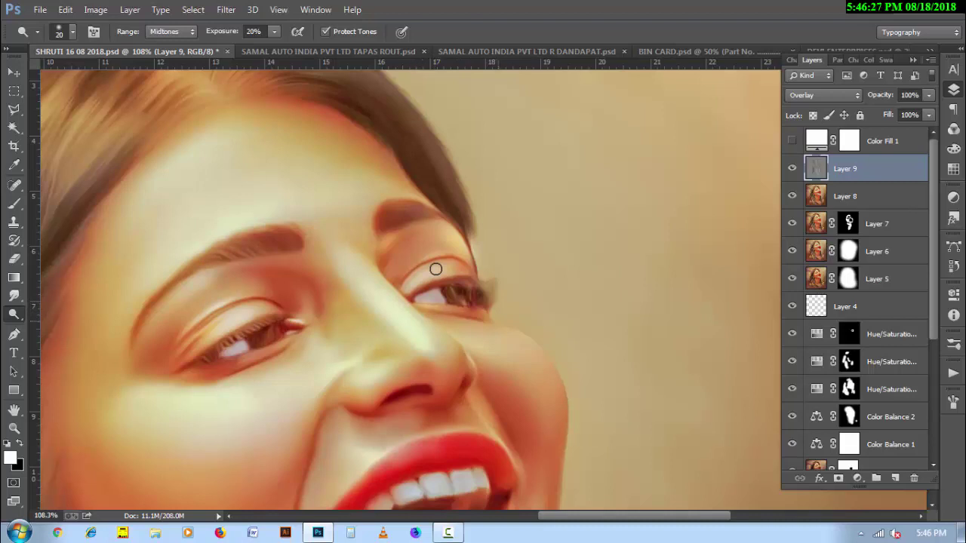
{"action": "key", "text": "bracketleft"}
{"action": "key", "text": "bracketright"}
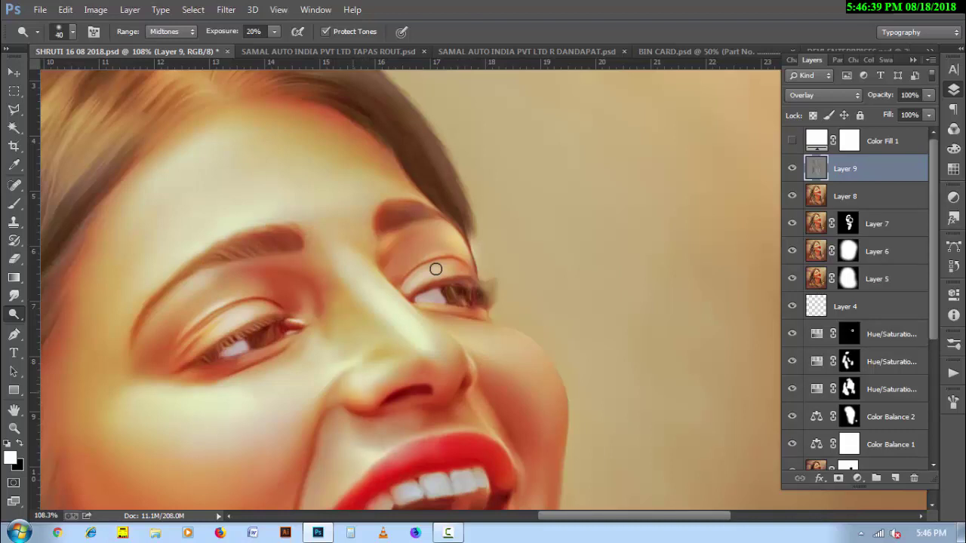
{"action": "key", "text": "bracketleft"}
{"action": "key", "text": "bracketright"}
{"action": "key", "text": "bracketright"}
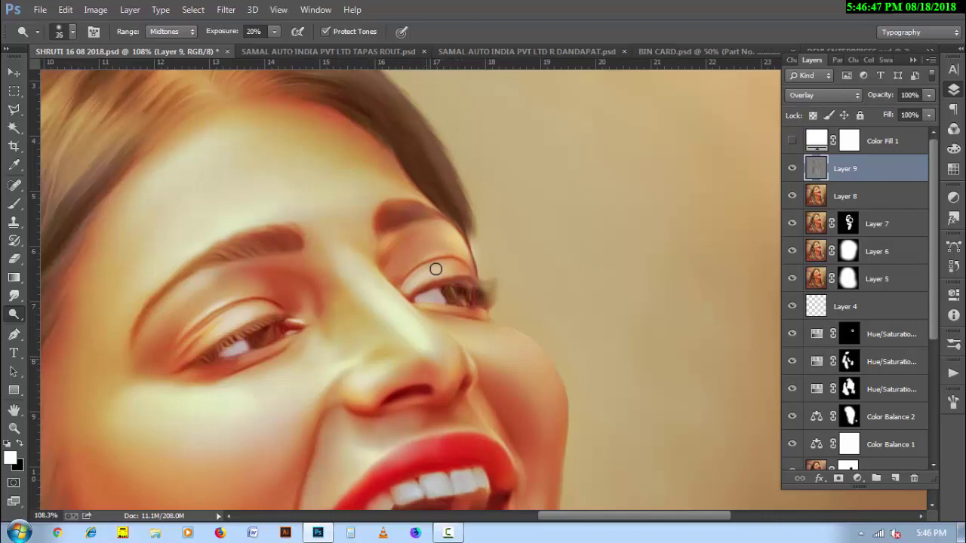
{"action": "key", "text": "bracketleft"}
{"action": "key", "text": "bracketright"}
{"action": "key", "text": "bracketright"}
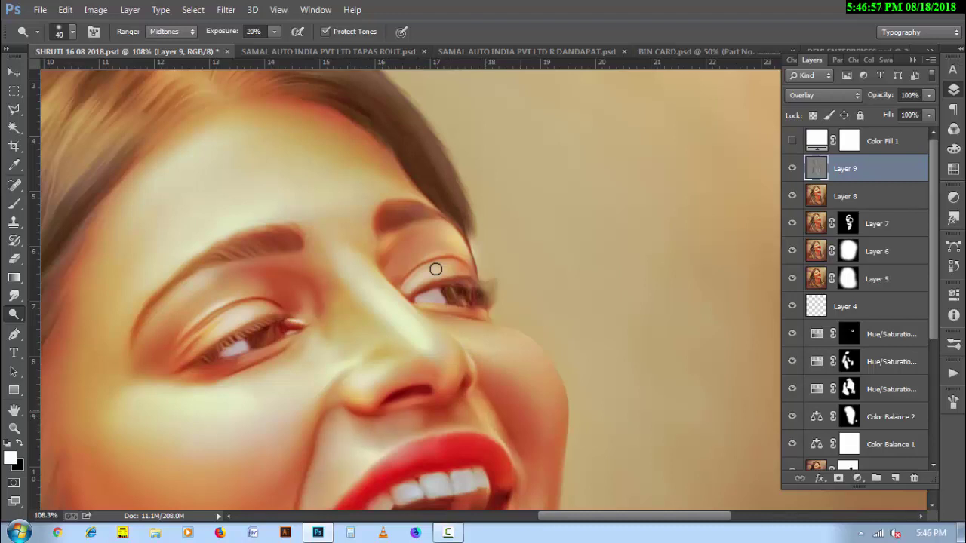
{"action": "key", "text": "bracketright"}
{"action": "key", "text": "bracketright"}
{"action": "key", "text": "bracketright"}
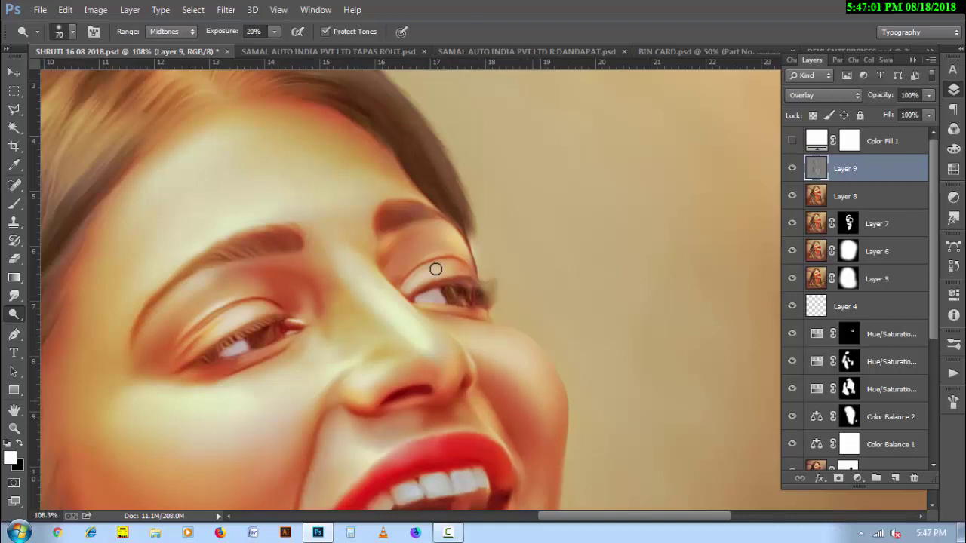
Step: Dodge the lips and around the mouth with a 15–40 px brush, then zoom out to 66.67%
{"action": "scroll", "coordinate": [436, 269], "scroll_direction": "down", "scroll_amount": 1}
{"action": "scroll", "coordinate": [435, 270], "scroll_direction": "down", "scroll_amount": 4}
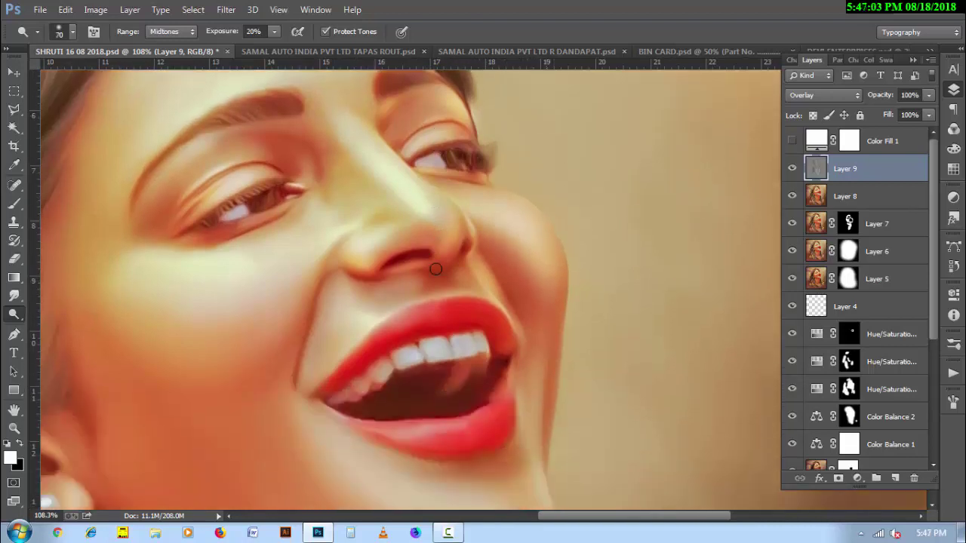
{"action": "scroll", "coordinate": [435, 269], "scroll_direction": "down", "scroll_amount": 1}
{"action": "key", "text": "bracketleft"}
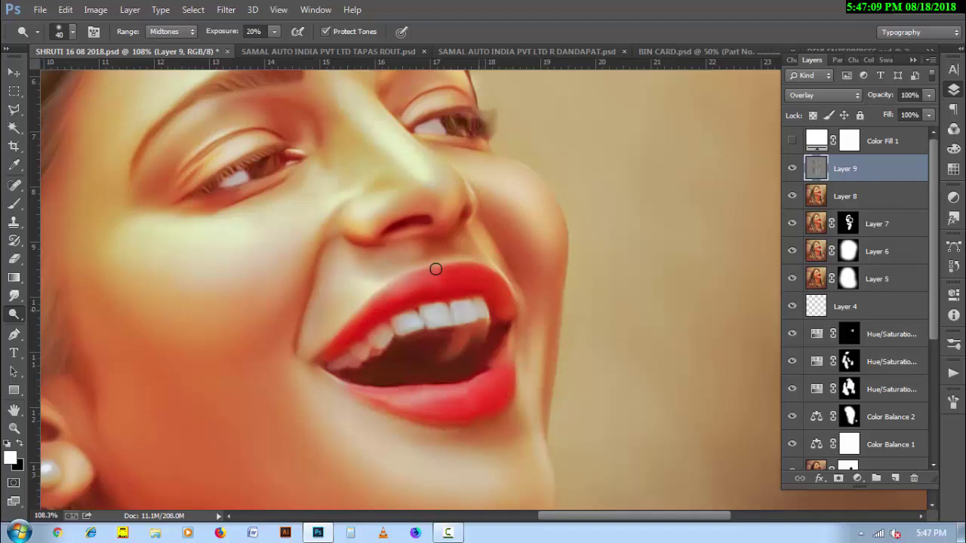
{"action": "key", "text": "bracketleft"}
{"action": "key", "text": "bracketleft"}
{"action": "key", "text": "bracketleft"}
{"action": "key", "text": "bracketleft"}
{"action": "key", "text": "bracketright"}
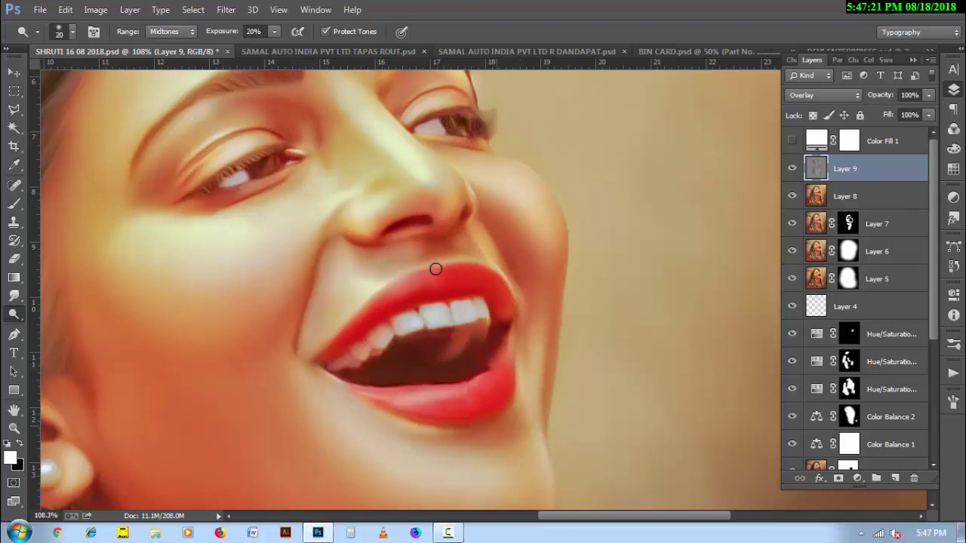
{"action": "key", "text": "bracketleft"}
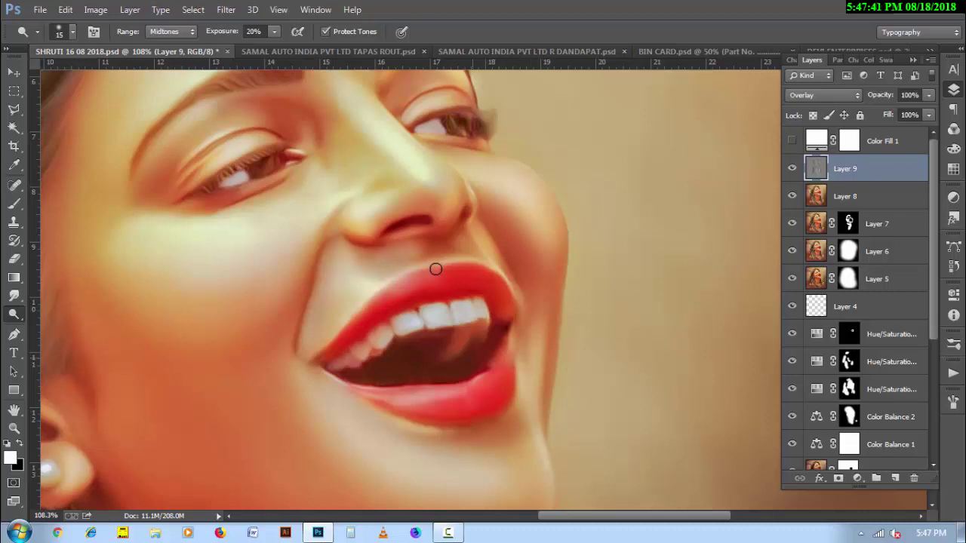
{"action": "key", "text": "ctrl+minus"}
{"action": "key", "text": "ctrl+minus"}
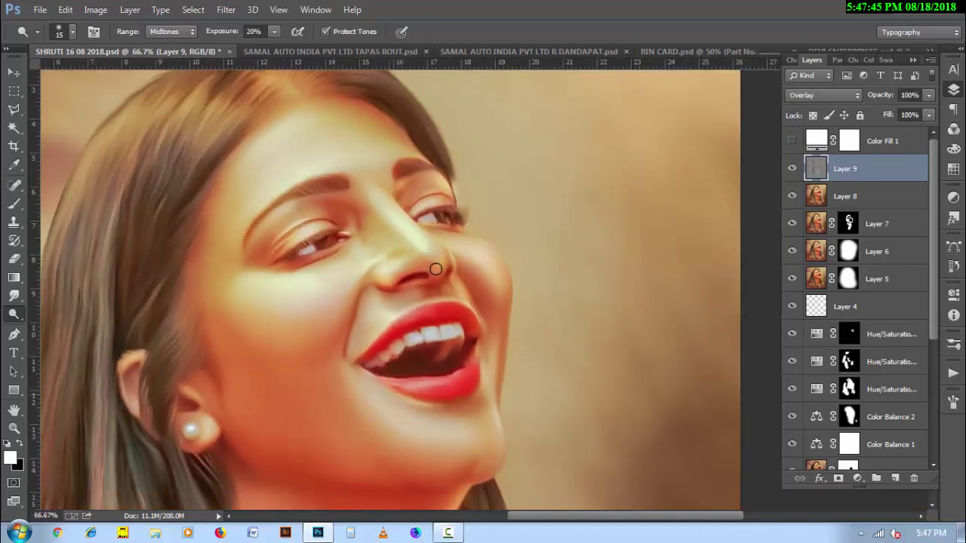
Step: Dodge the cheeks with a brush sized between 20 and 90, then zoom out to 50%
{"action": "key", "text": "bracketright"}
{"action": "key", "text": "bracketright"}
{"action": "key", "text": "bracketright"}
{"action": "key", "text": "bracketright"}
{"action": "key", "text": "bracketright"}
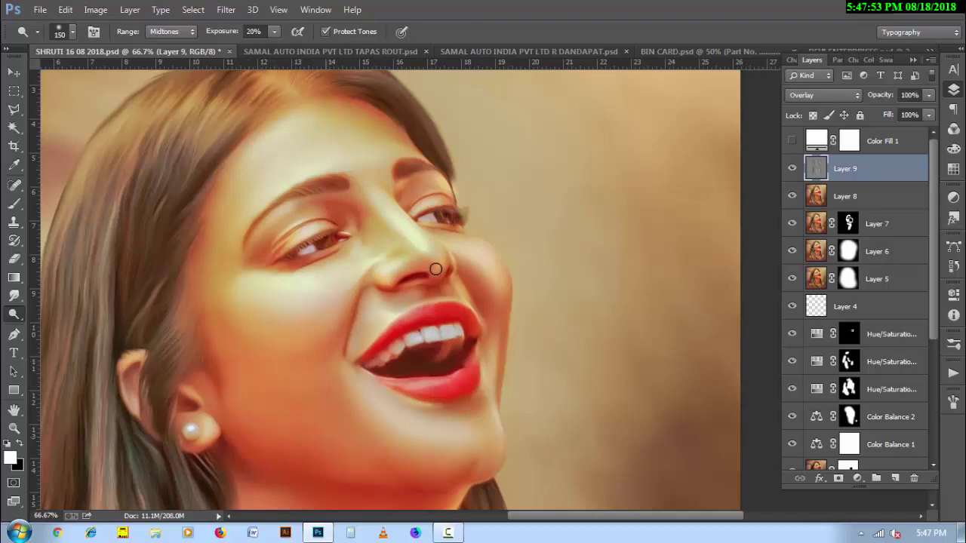
{"action": "key", "text": "bracketleft"}
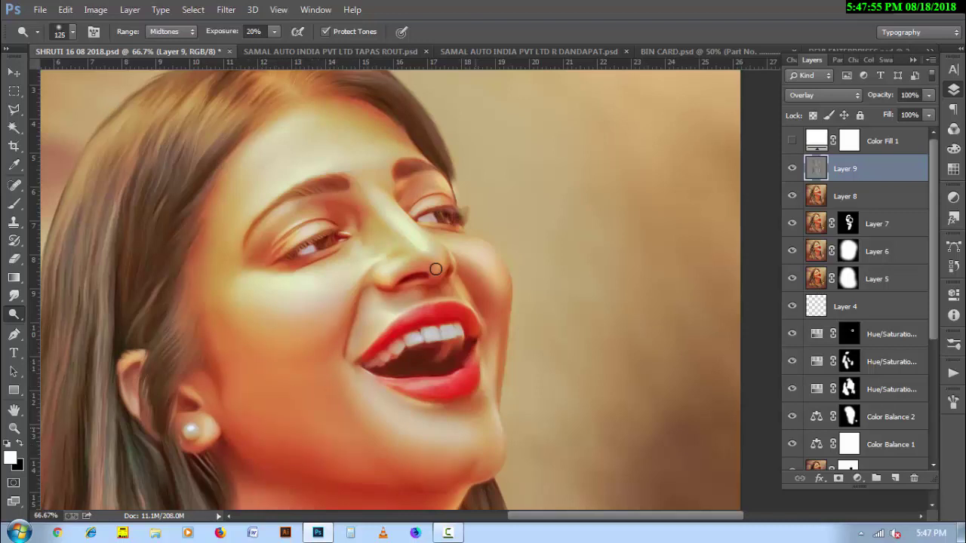
{"action": "key", "text": "bracketleft"}
{"action": "key", "text": "bracketleft"}
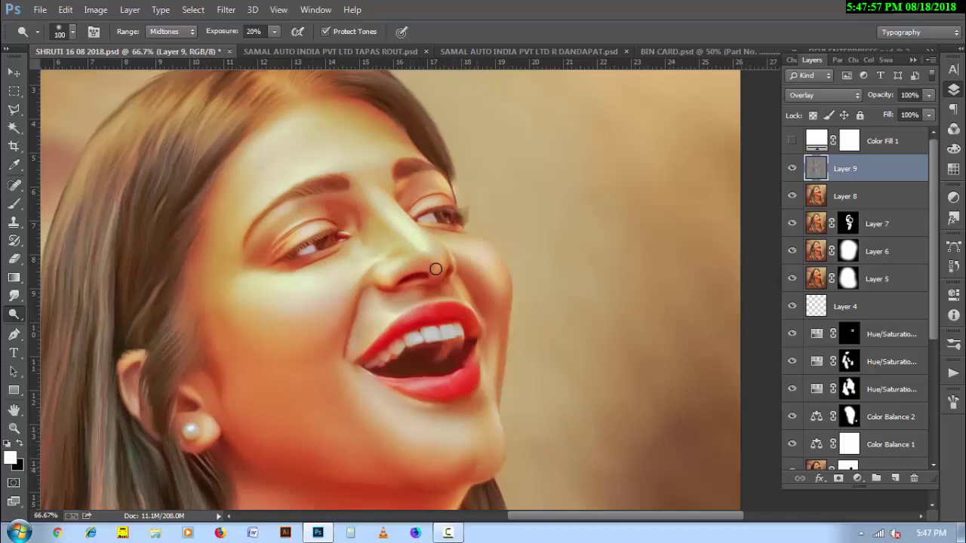
{"action": "key", "text": "bracketleft"}
{"action": "key", "text": "bracketleft"}
{"action": "key", "text": "bracketleft"}
{"action": "key", "text": "bracketleft"}
{"action": "key", "text": "bracketleft"}
{"action": "key", "text": "bracketleft"}
{"action": "key", "text": "bracketright"}
{"action": "key", "text": "bracketright"}
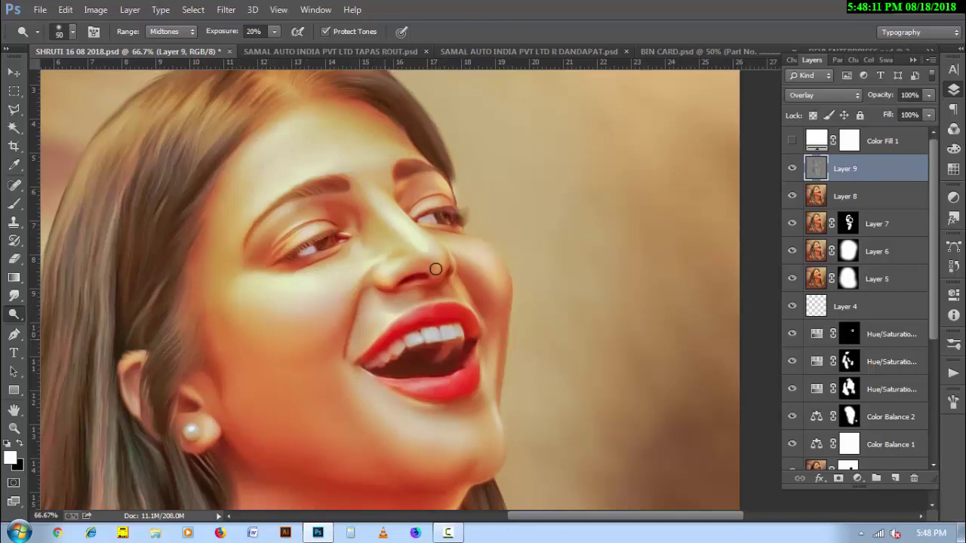
{"action": "key", "text": "ctrl+minus"}
{"action": "key", "text": "ctrl+minus"}
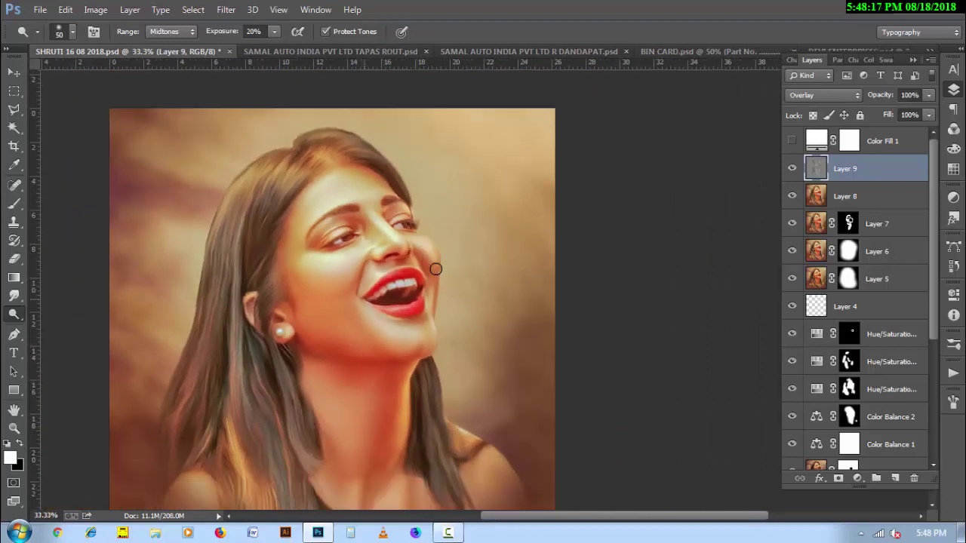
Step: Dodge hair and shoulder highlights with a 100–200 brush, then save SHRUTI 16 08 2018.psd
{"action": "key", "text": "bracketright"}
{"action": "key", "text": "bracketright"}
{"action": "key", "text": "bracketleft"}
{"action": "key", "text": "bracketleft"}
{"action": "key", "text": "bracketleft"}
{"action": "key", "text": "bracketright"}
{"action": "key", "text": "bracketright"}
{"action": "key", "text": "bracketright"}
{"action": "key", "text": "bracketright"}
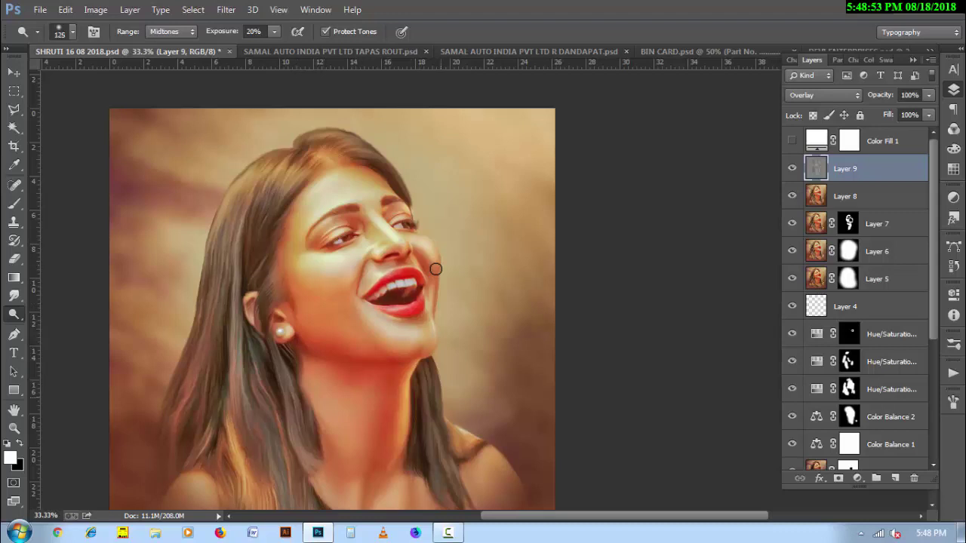
{"action": "key", "text": "ctrl+minus"}
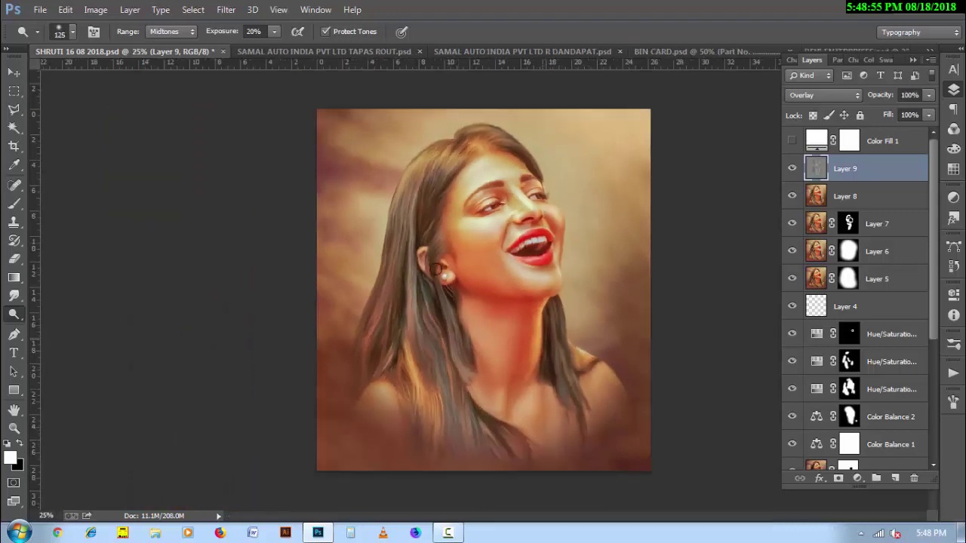
{"action": "key", "text": "bracketright"}
{"action": "key", "text": "bracketright"}
{"action": "key", "text": "bracketleft"}
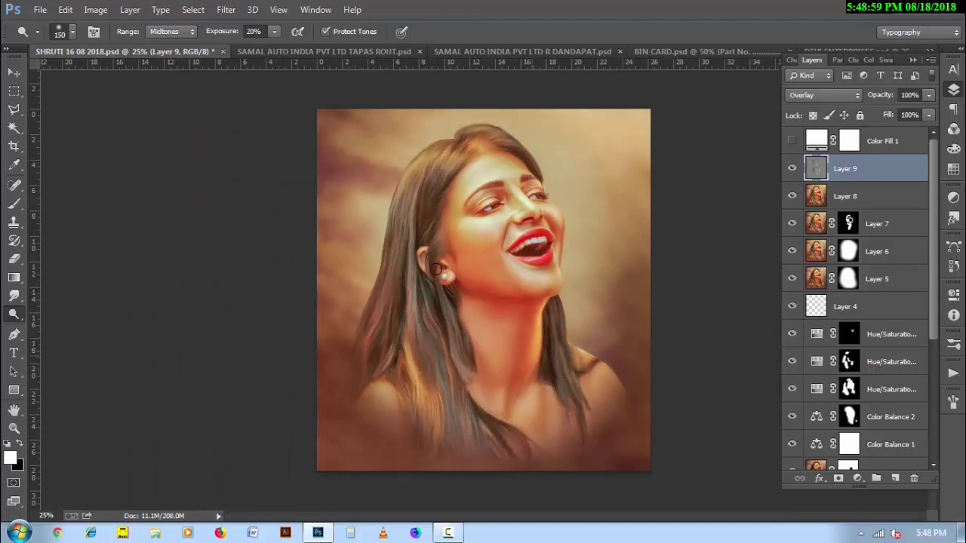
{"action": "key", "text": "bracketright"}
{"action": "key", "text": "bracketright"}
{"action": "key", "text": "bracketright"}
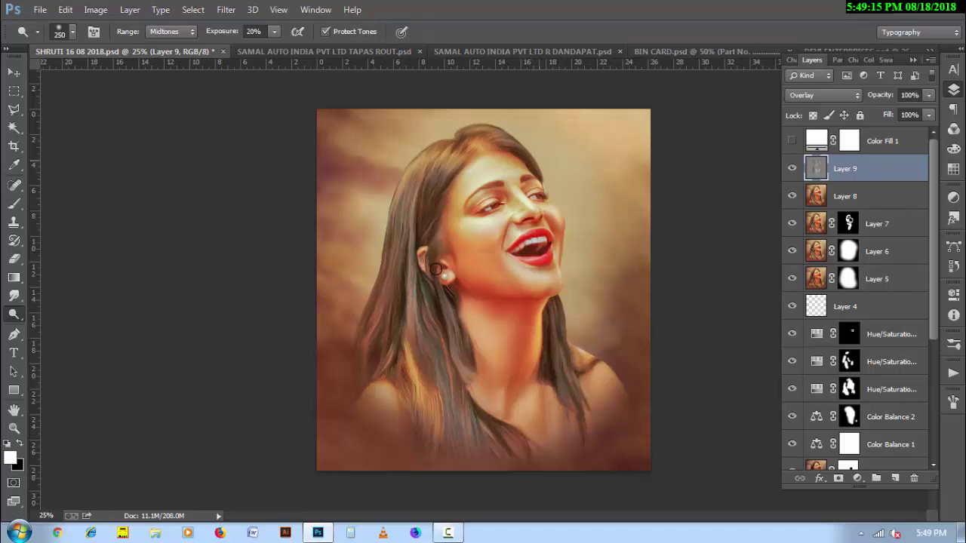
{"action": "key", "text": "ctrl+s"}
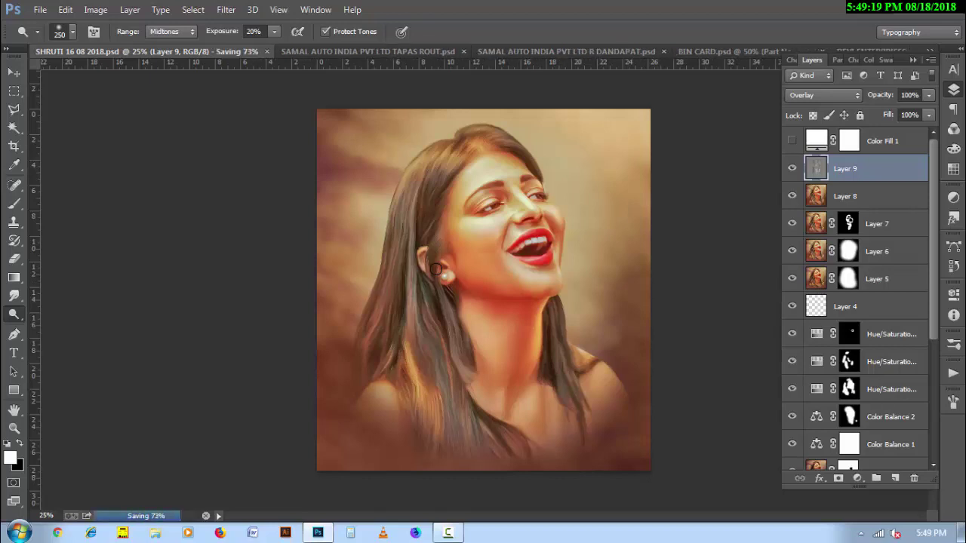
Step: Add a Color Lookup adjustment layer using the NightFromDay.CUBE 3DLUT file
{"action": "left_click", "coordinate": [857, 478]}
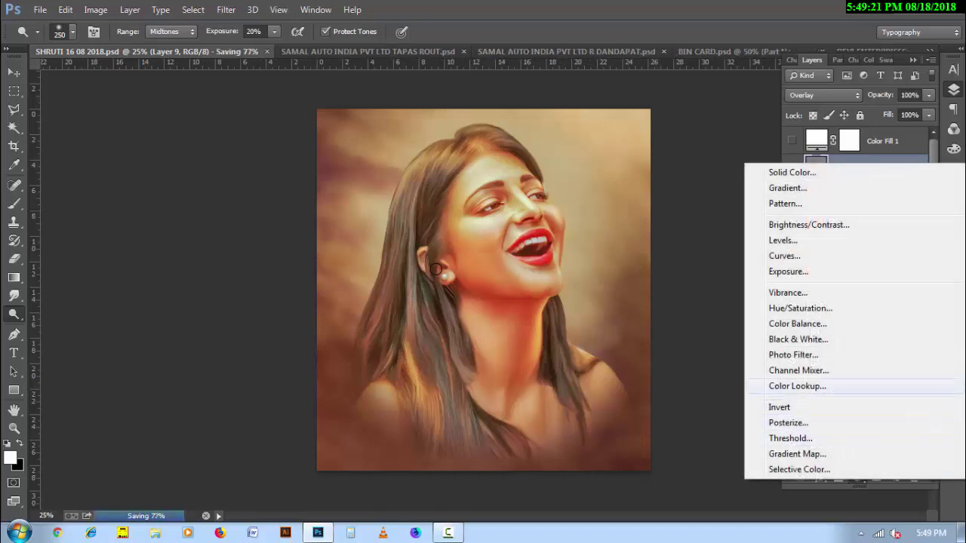
{"action": "left_click", "coordinate": [797, 385]}
{"action": "left_click", "coordinate": [860, 309]}
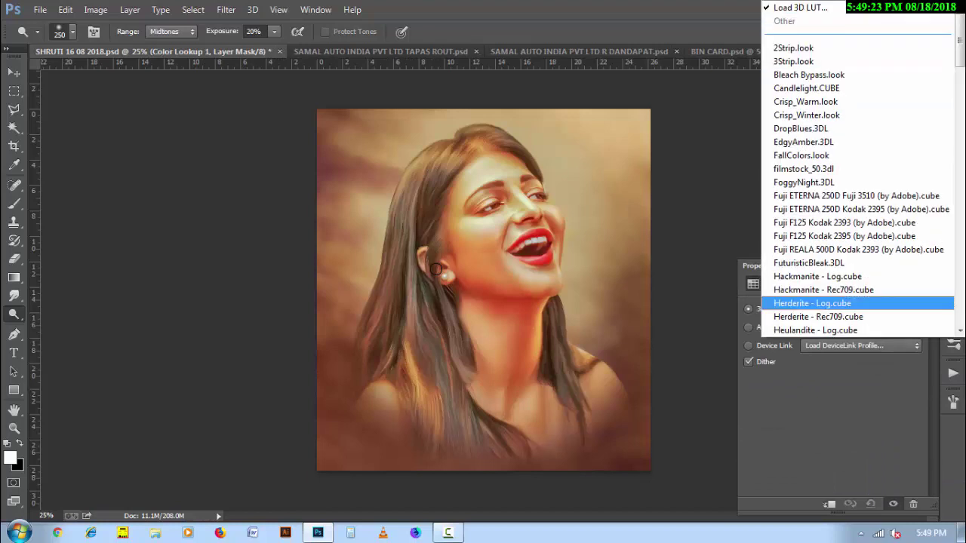
{"action": "scroll", "coordinate": [857, 181], "scroll_direction": "down", "scroll_amount": 1}
{"action": "scroll", "coordinate": [857, 181], "scroll_direction": "down", "scroll_amount": 3}
{"action": "scroll", "coordinate": [857, 181], "scroll_direction": "down", "scroll_amount": 1}
{"action": "scroll", "coordinate": [856, 181], "scroll_direction": "down", "scroll_amount": 2}
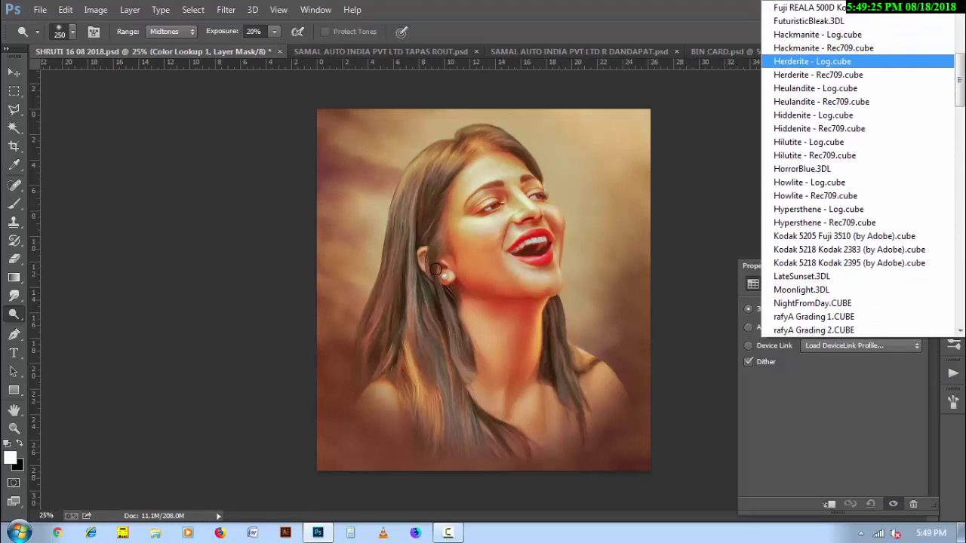
{"action": "left_click", "coordinate": [808, 303]}
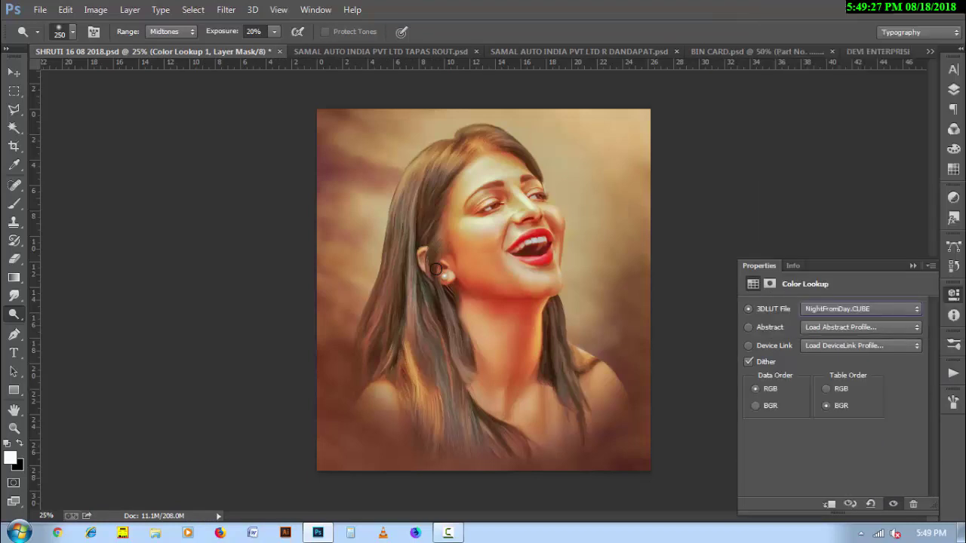
{"action": "left_click", "coordinate": [954, 89]}
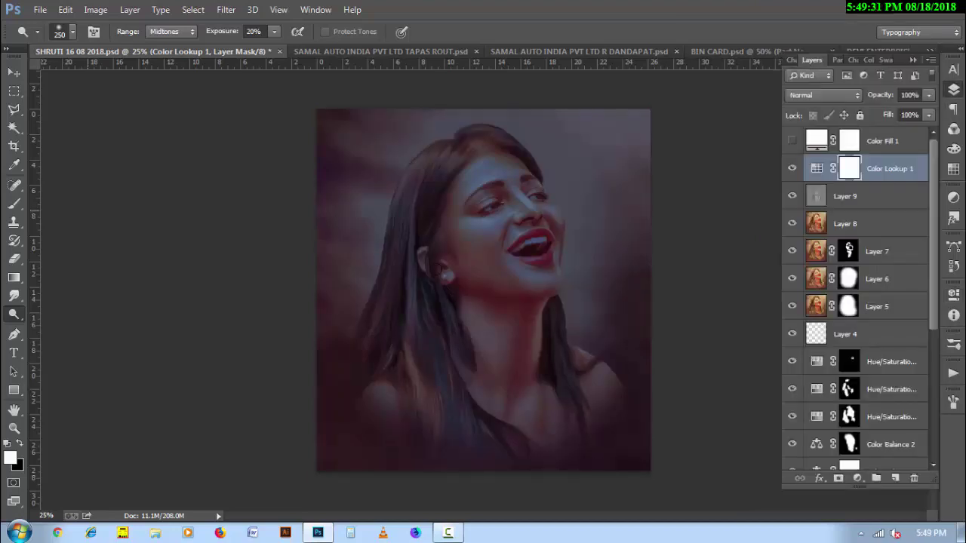
Step: Paint black with a roughly 2000 px brush on the Color Lookup mask to clear the portrait centre
{"action": "key", "text": "b"}
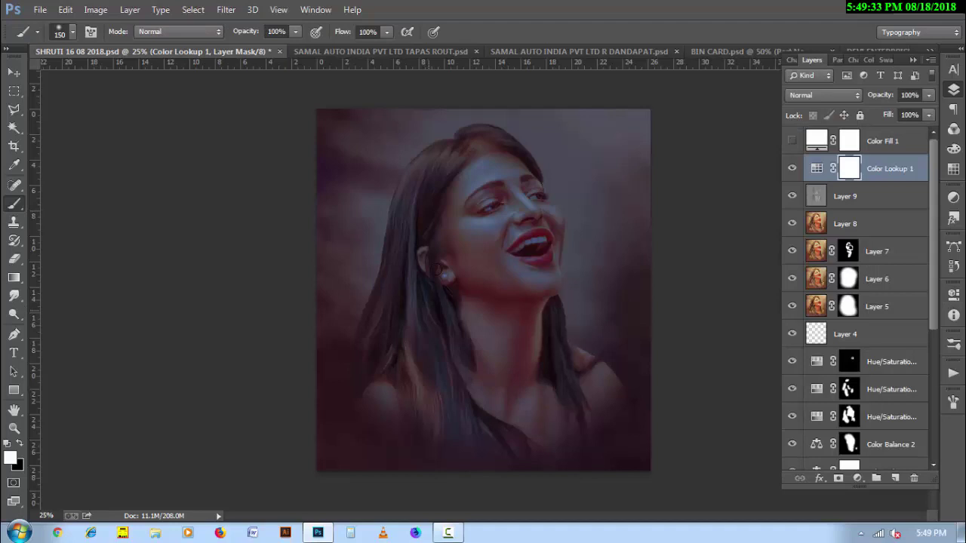
{"action": "key", "text": "x"}
{"action": "key", "text": "bracketright"}
{"action": "key", "text": "bracketright"}
{"action": "key", "text": "bracketright"}
{"action": "key", "text": "bracketright"}
{"action": "key", "text": "bracketright"}
{"action": "key", "text": "bracketright"}
{"action": "key", "text": "bracketleft"}
{"action": "key", "text": "bracketleft"}
{"action": "key", "text": "bracketleft"}
Step: Clear the lookup darkening from the face and chest with 2100–1300 px brushes, leaving an edge vignette, then save
{"action": "key", "text": "bracketright"}
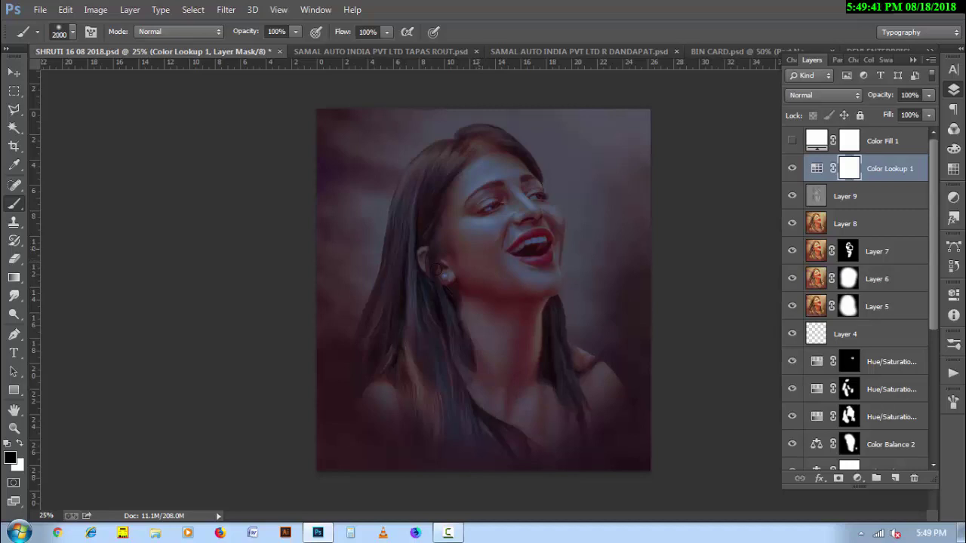
{"action": "left_click", "coordinate": [483, 290]}
{"action": "key", "text": "bracketright"}
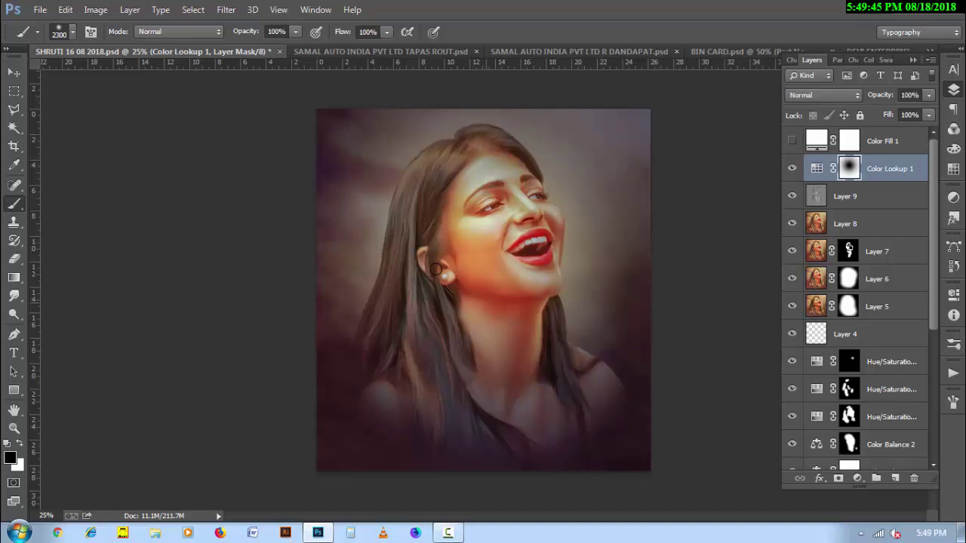
{"action": "left_click", "coordinate": [436, 269]}
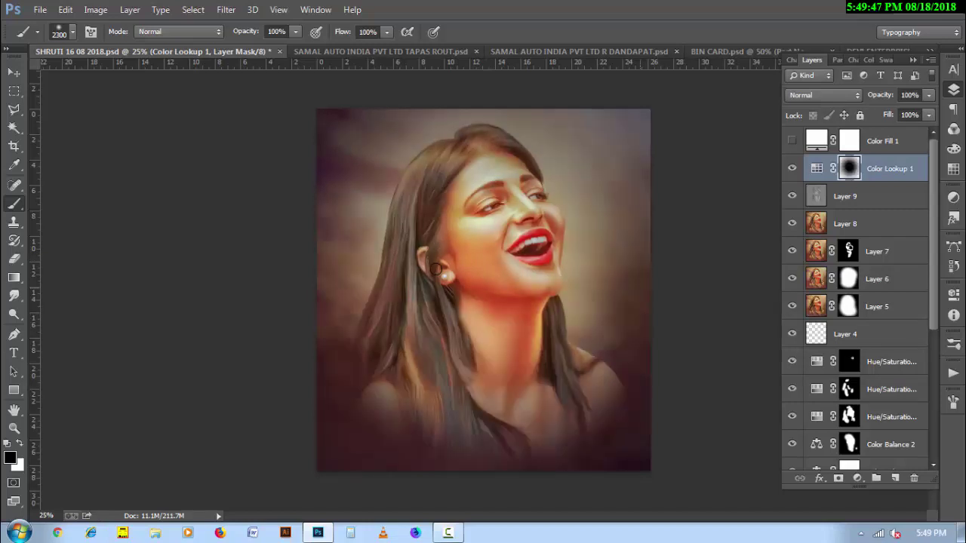
{"action": "key", "text": "bracketleft"}
{"action": "key", "text": "bracketleft"}
{"action": "key", "text": "bracketleft"}
{"action": "left_click", "coordinate": [436, 268]}
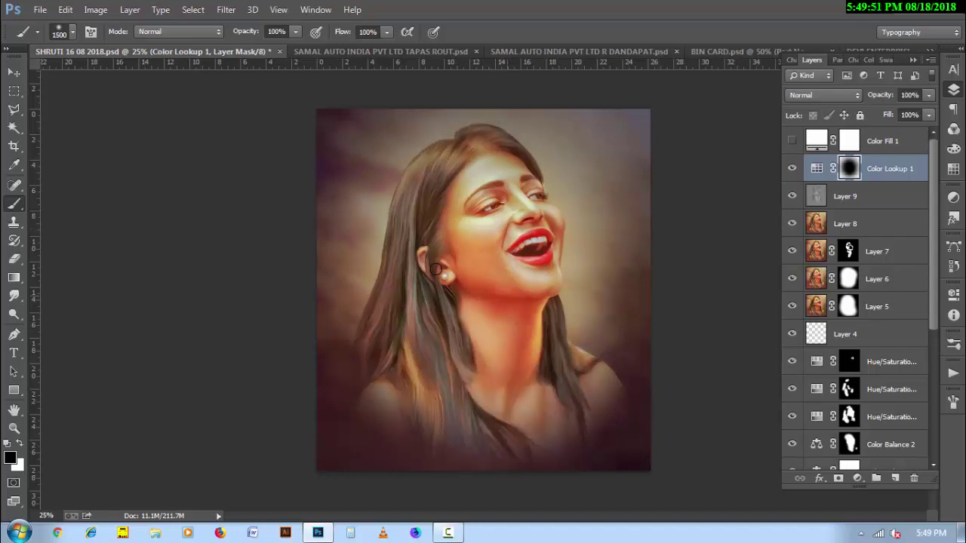
{"action": "key", "text": "bracketleft"}
{"action": "key", "text": "bracketleft"}
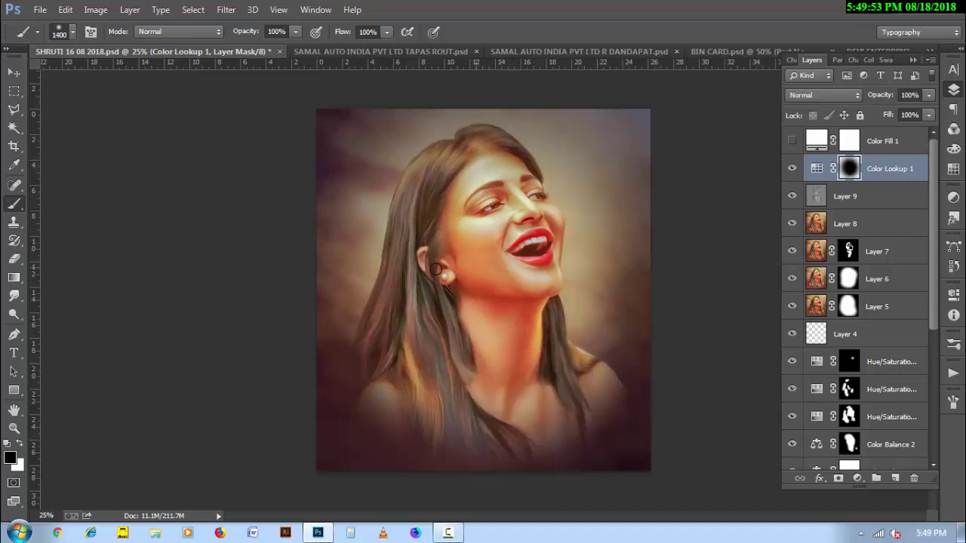
{"action": "key", "text": "bracketleft"}
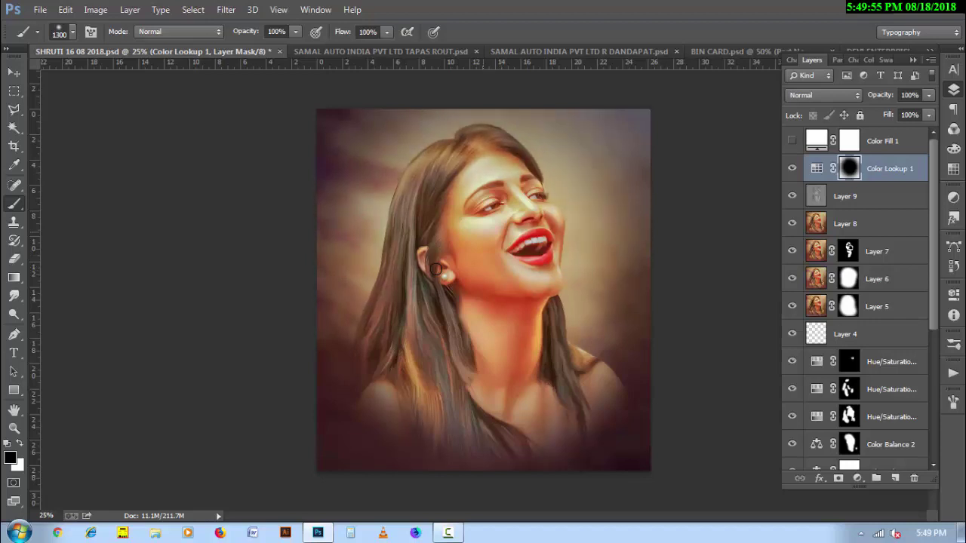
{"action": "key", "text": "bracketright"}
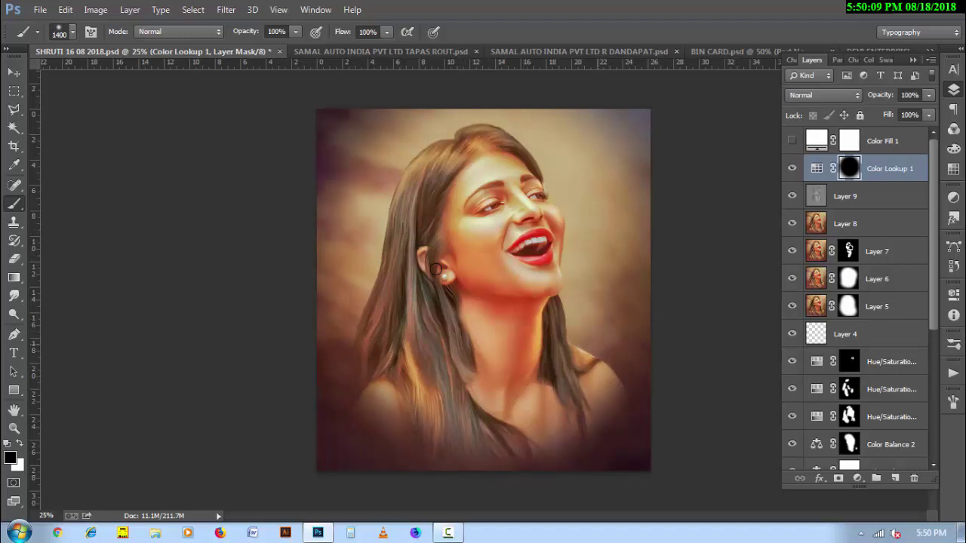
{"action": "key", "text": "h"}
{"action": "key", "text": "ctrl+s"}
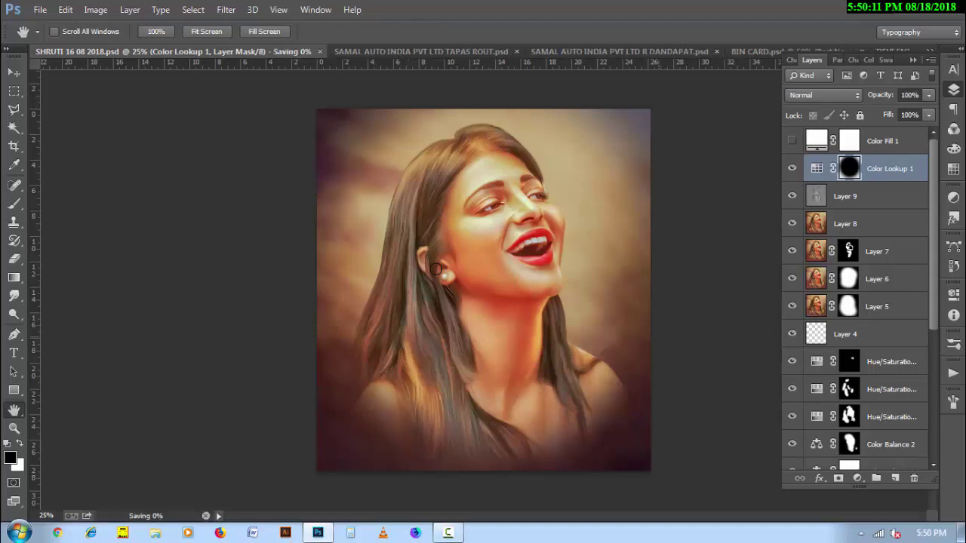